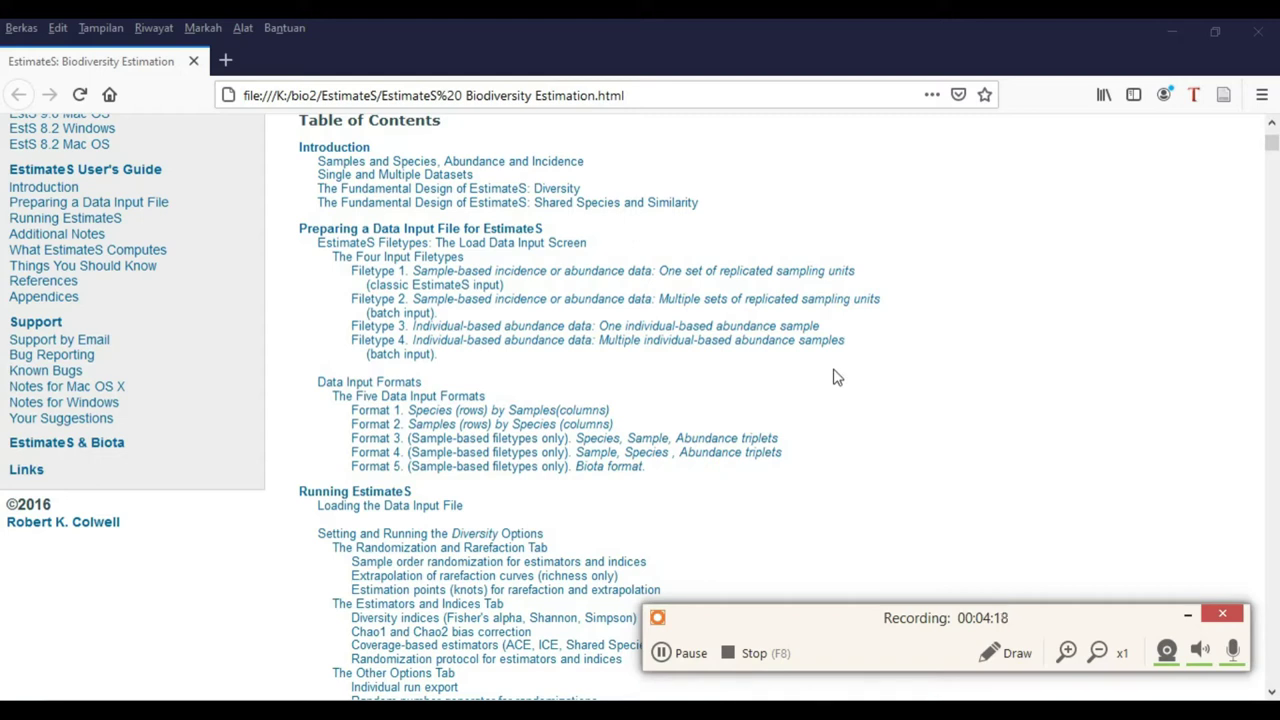
Examine the Filetype 1 section on sample-based incidence or abundance data in the EstimateS user's guide
{"action": "scroll", "coordinate": [731, 412], "scroll_direction": "down", "scroll_amount": 5}
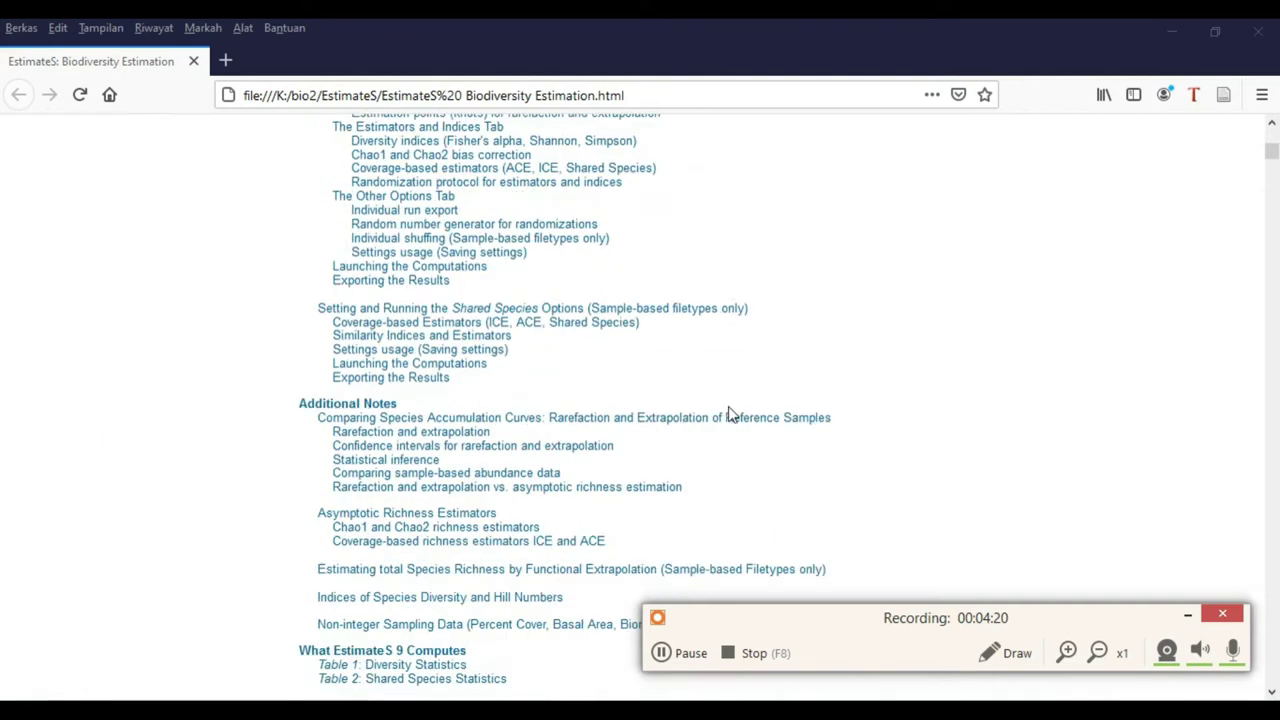
{"action": "scroll", "coordinate": [600, 360], "scroll_direction": "up", "scroll_amount": 2}
{"action": "scroll", "coordinate": [560, 335], "scroll_direction": "up", "scroll_amount": 2}
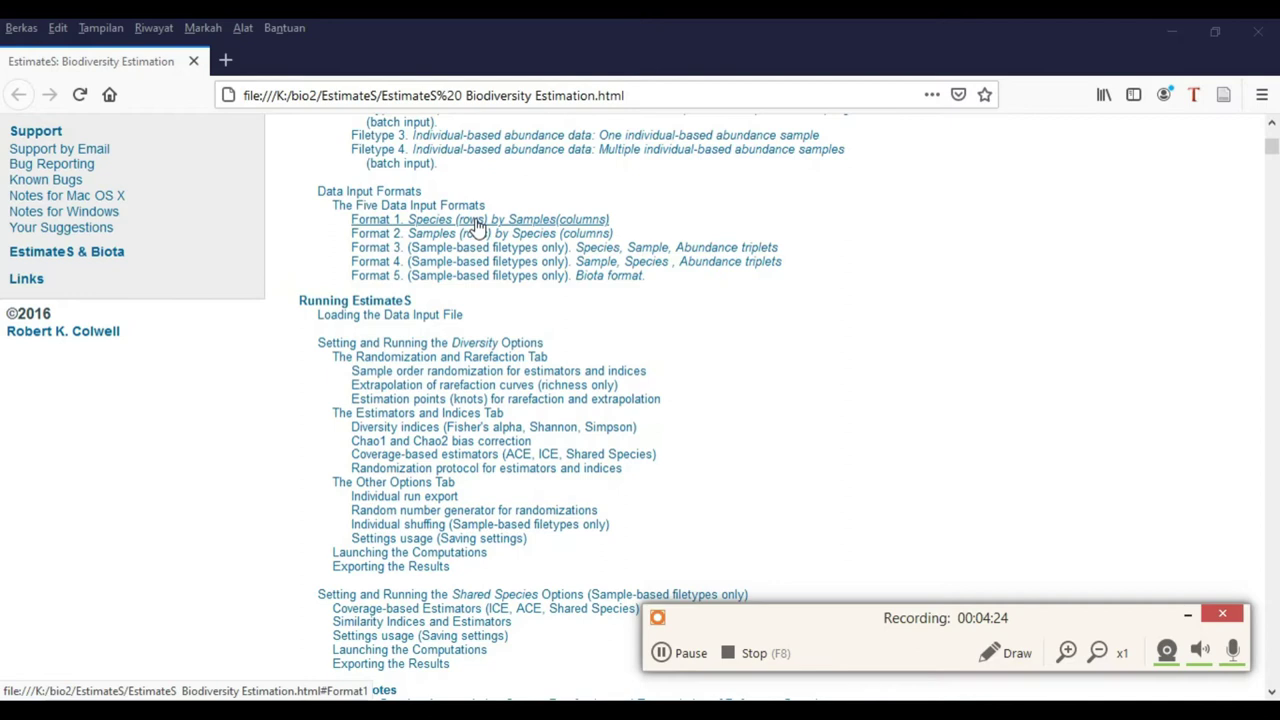
{"action": "scroll", "coordinate": [450, 224], "scroll_direction": "up", "scroll_amount": 4}
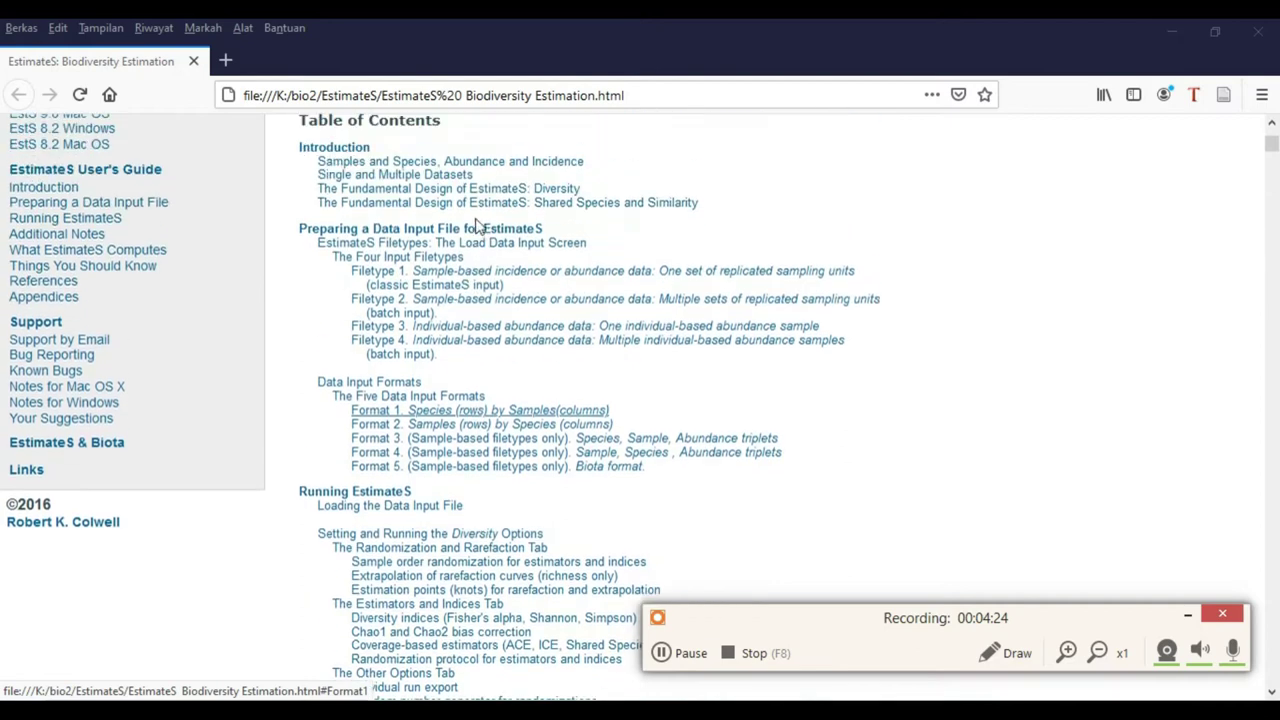
{"action": "left_click", "coordinate": [505, 272]}
{"action": "scroll", "coordinate": [695, 366], "scroll_direction": "up", "scroll_amount": 2}
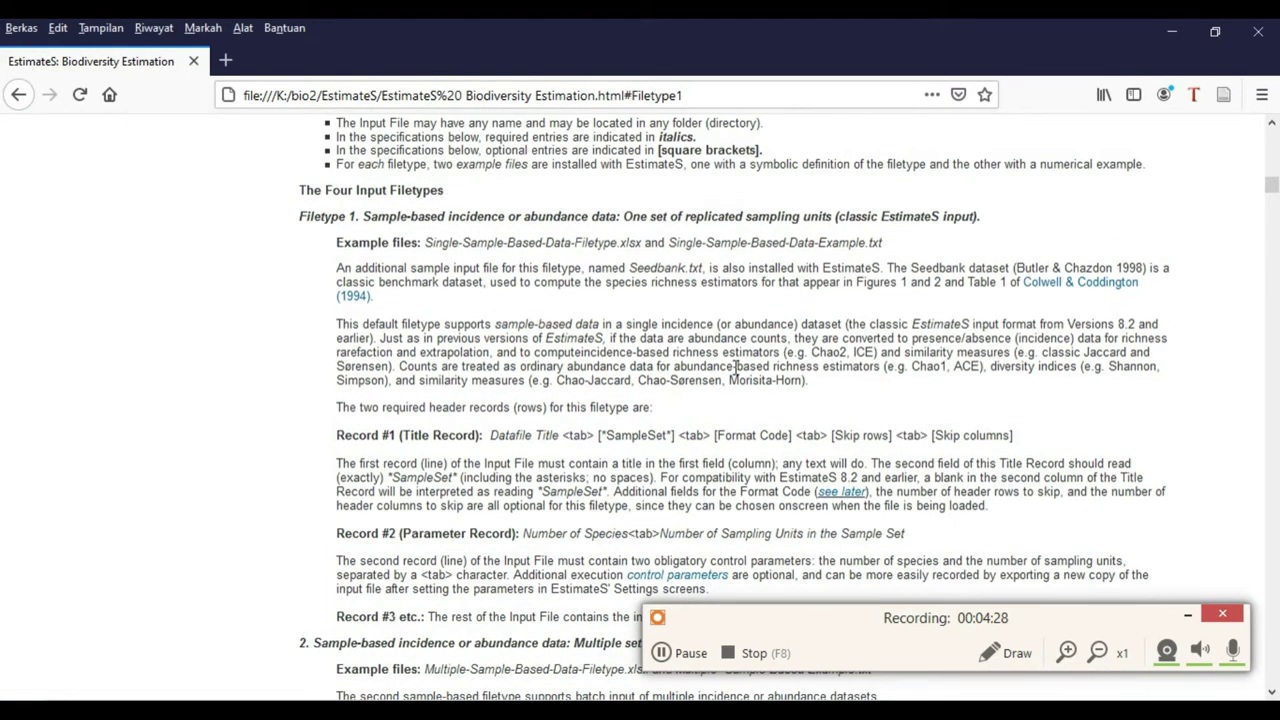
{"action": "scroll", "coordinate": [735, 368], "scroll_direction": "down", "scroll_amount": 2}
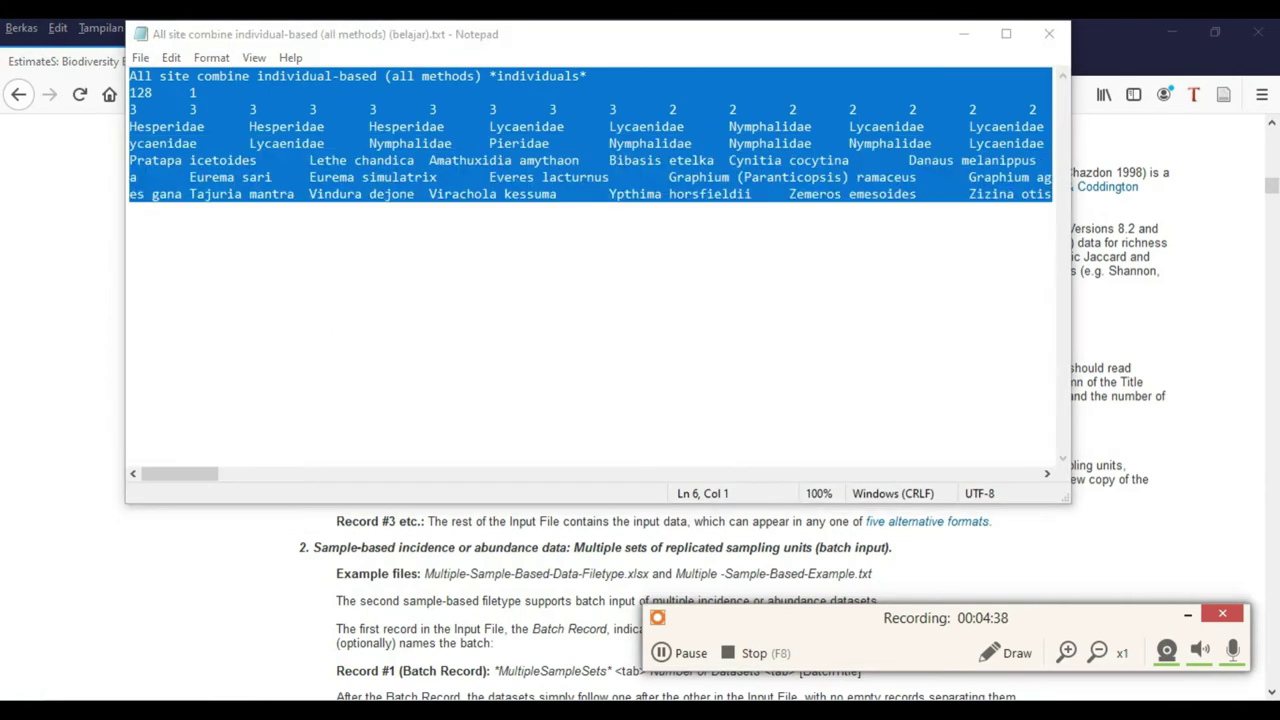
Switch to the All site combine.xlsx workbook in Excel and examine the individual-based layout: parameter row, abundance row and family row
{"action": "key", "text": "alt+Tab"}
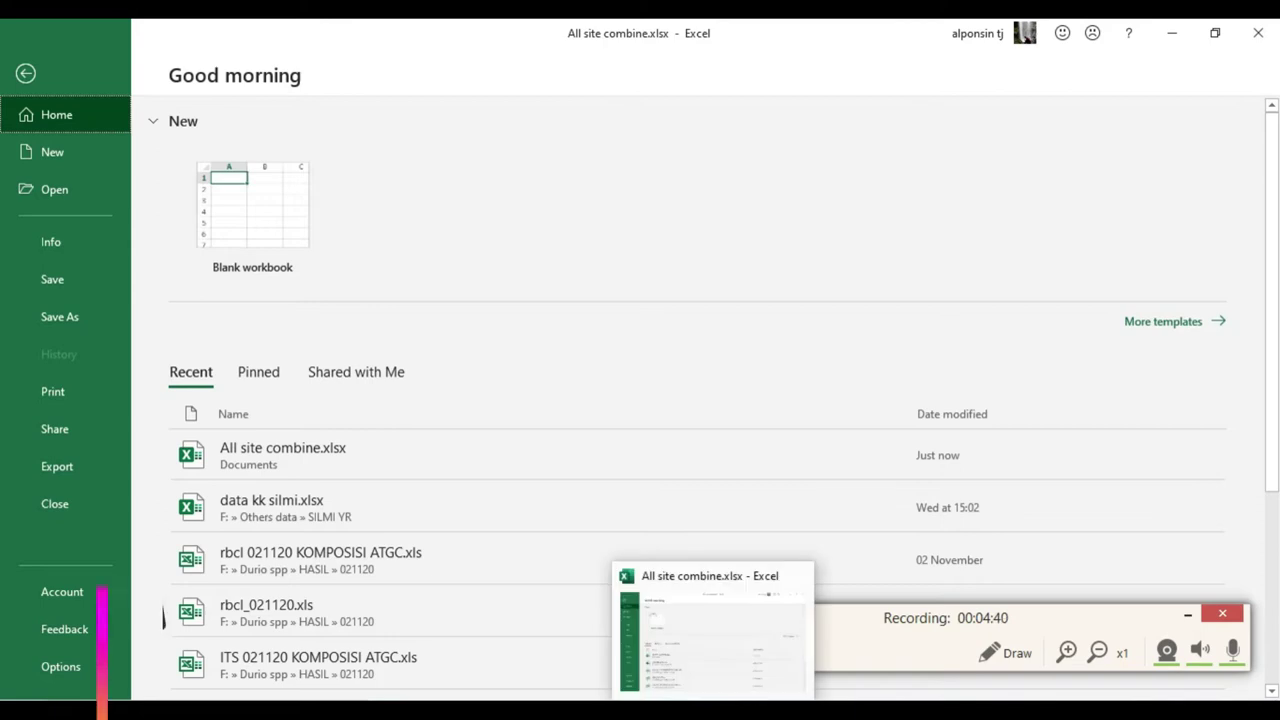
{"action": "scroll", "coordinate": [302, 479], "scroll_direction": "down", "scroll_amount": 2}
{"action": "left_click", "coordinate": [290, 300]}
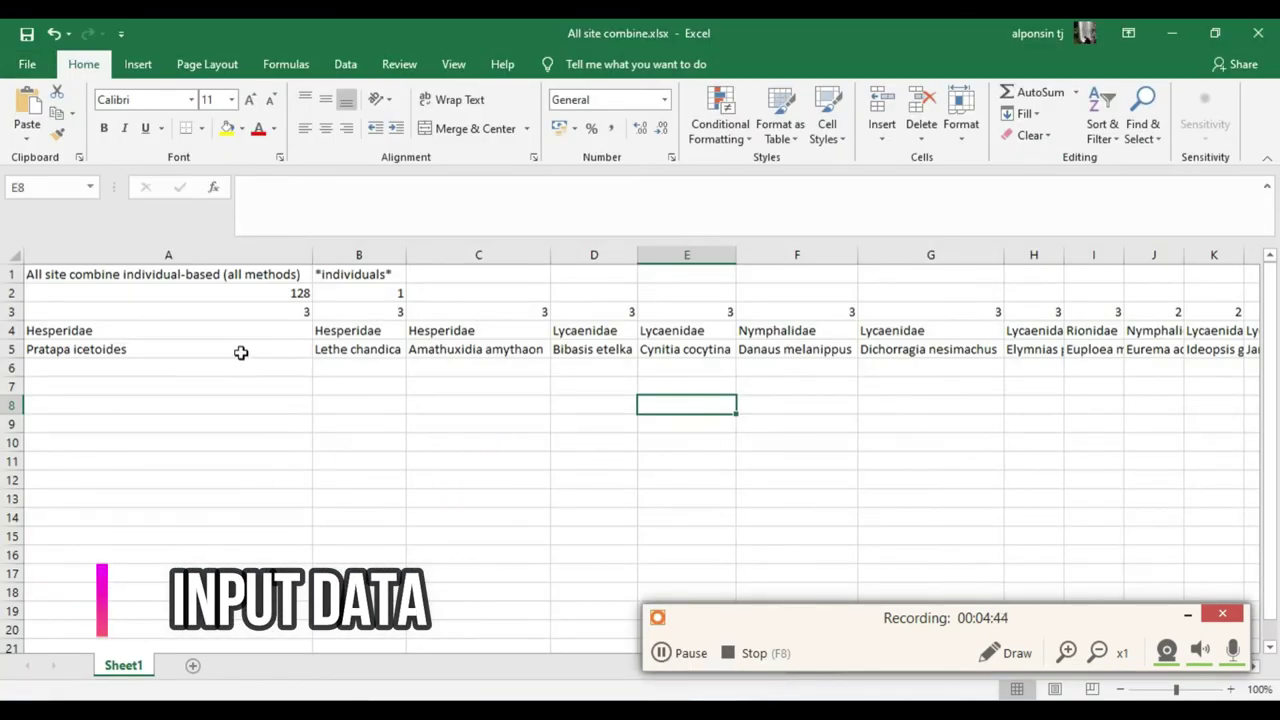
{"action": "left_click", "coordinate": [1187, 613]}
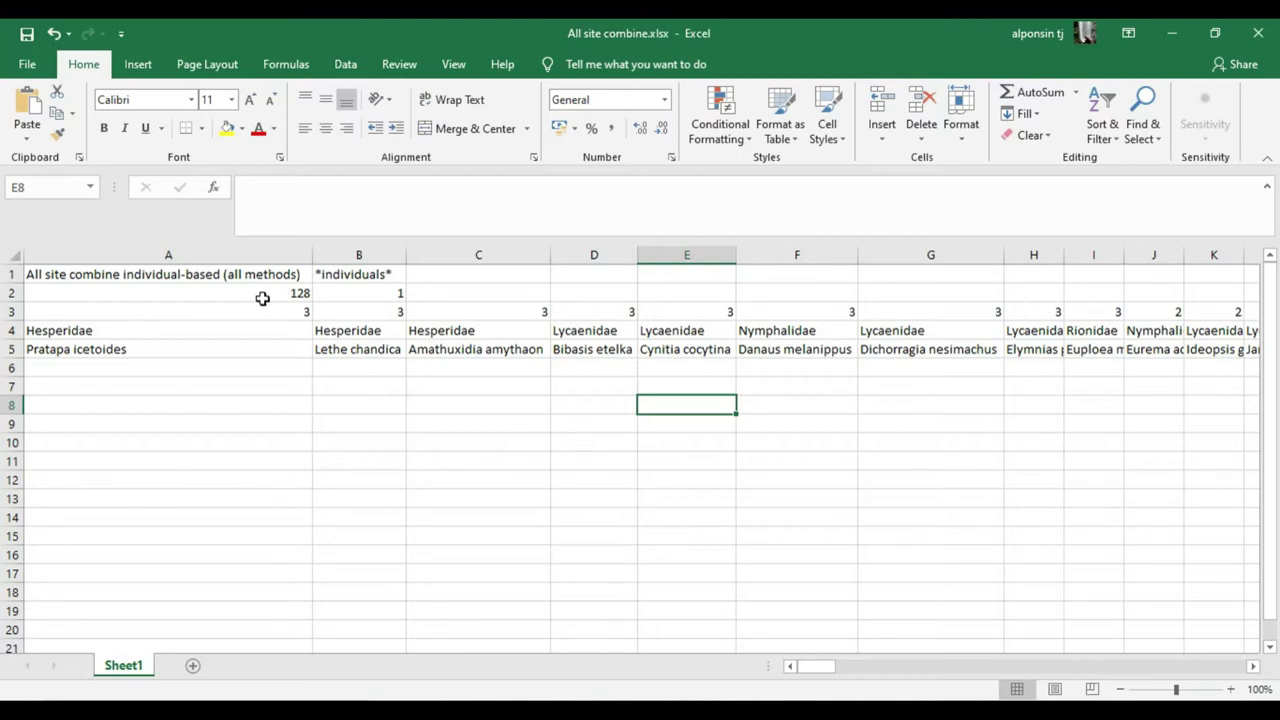
{"action": "left_click", "coordinate": [262, 298]}
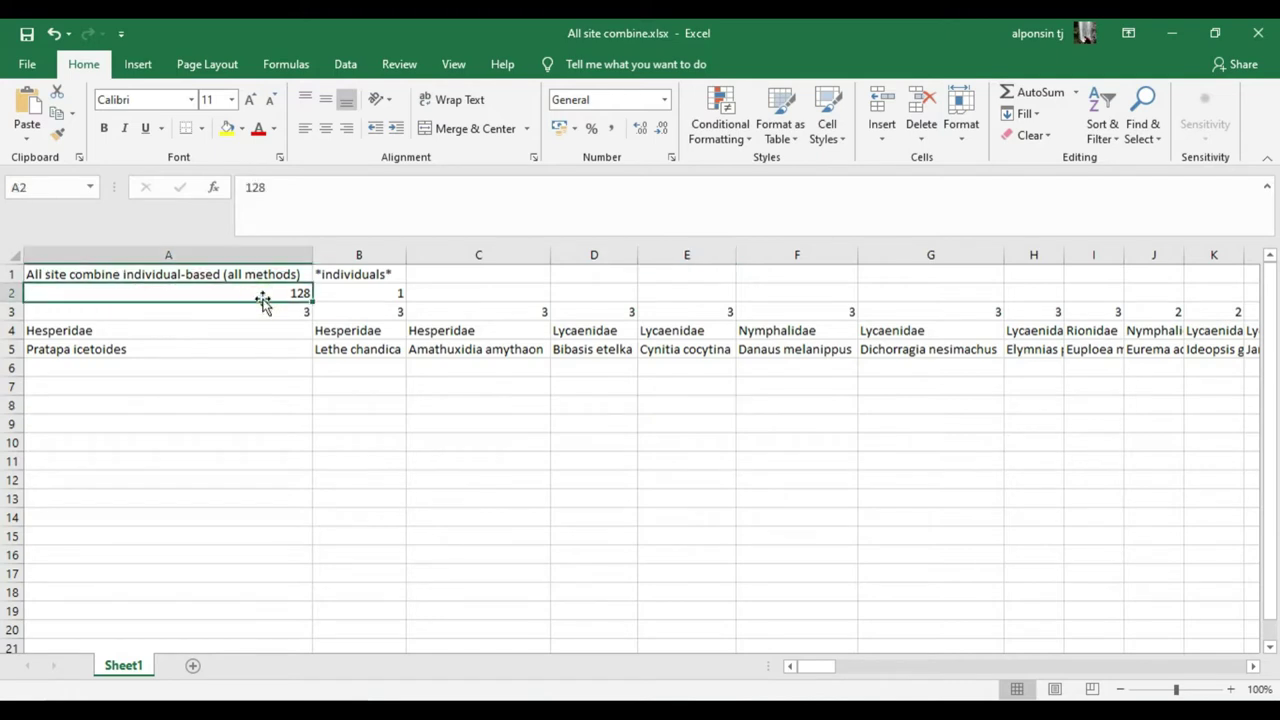
{"action": "left_click", "coordinate": [338, 299]}
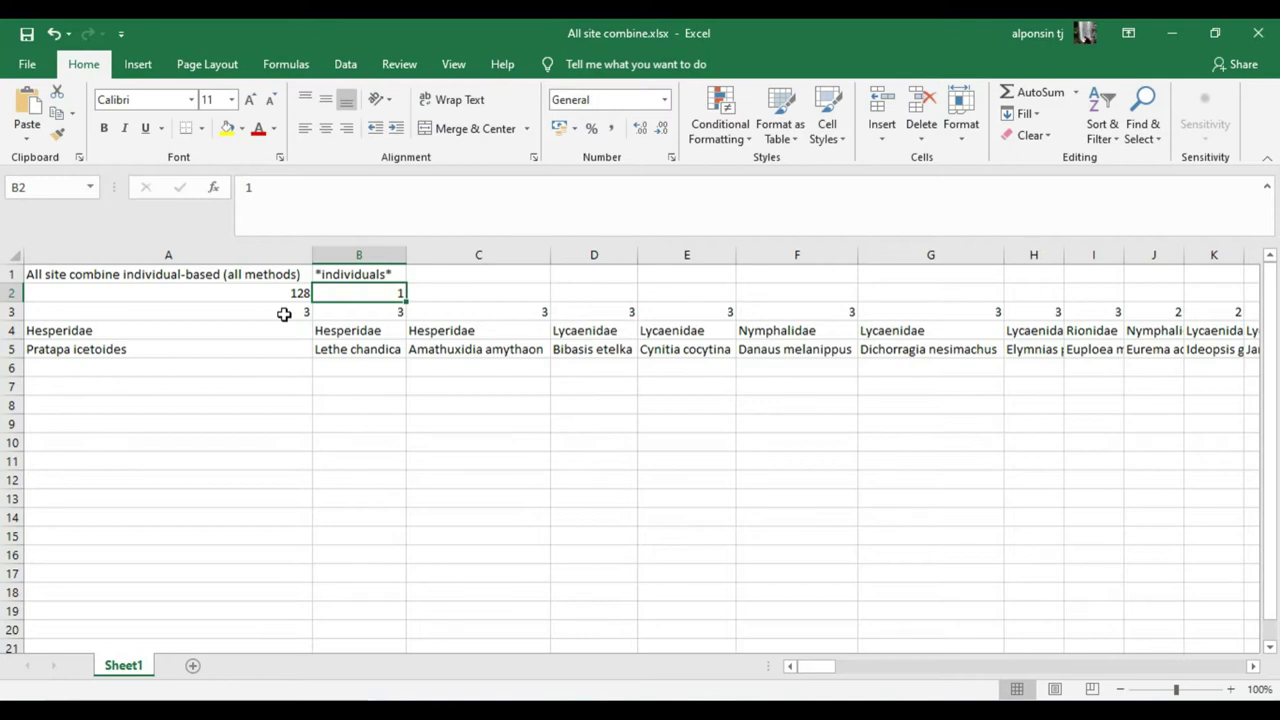
{"action": "left_click", "coordinate": [284, 314]}
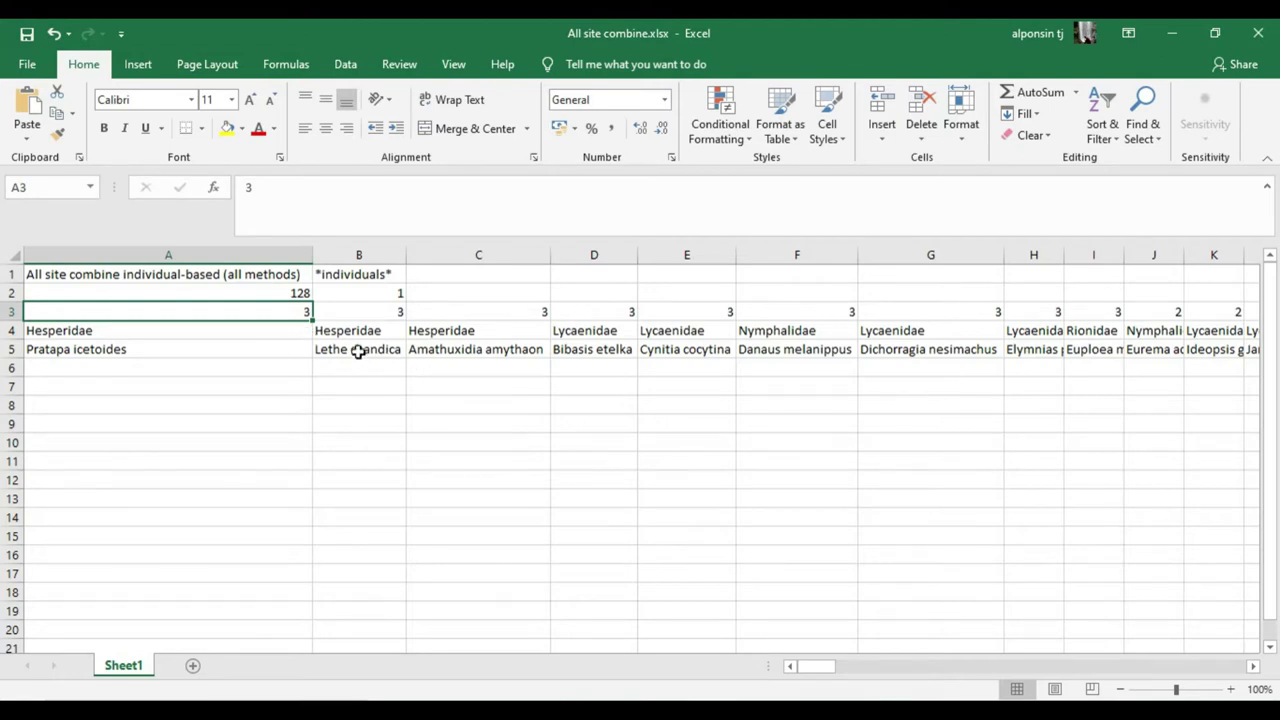
{"action": "left_click", "coordinate": [274, 333]}
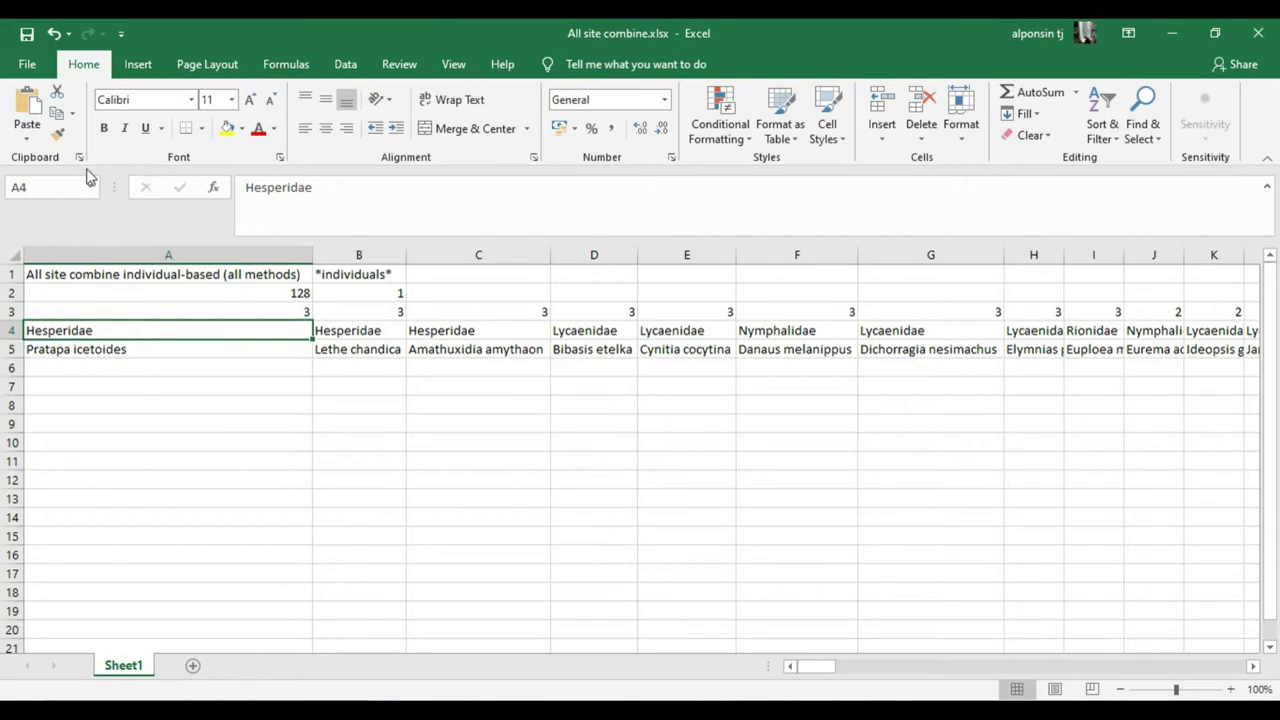
Save a copy of the workbook in Documents as the tab-delimited text file All site combine.txt
{"action": "left_click", "coordinate": [27, 64]}
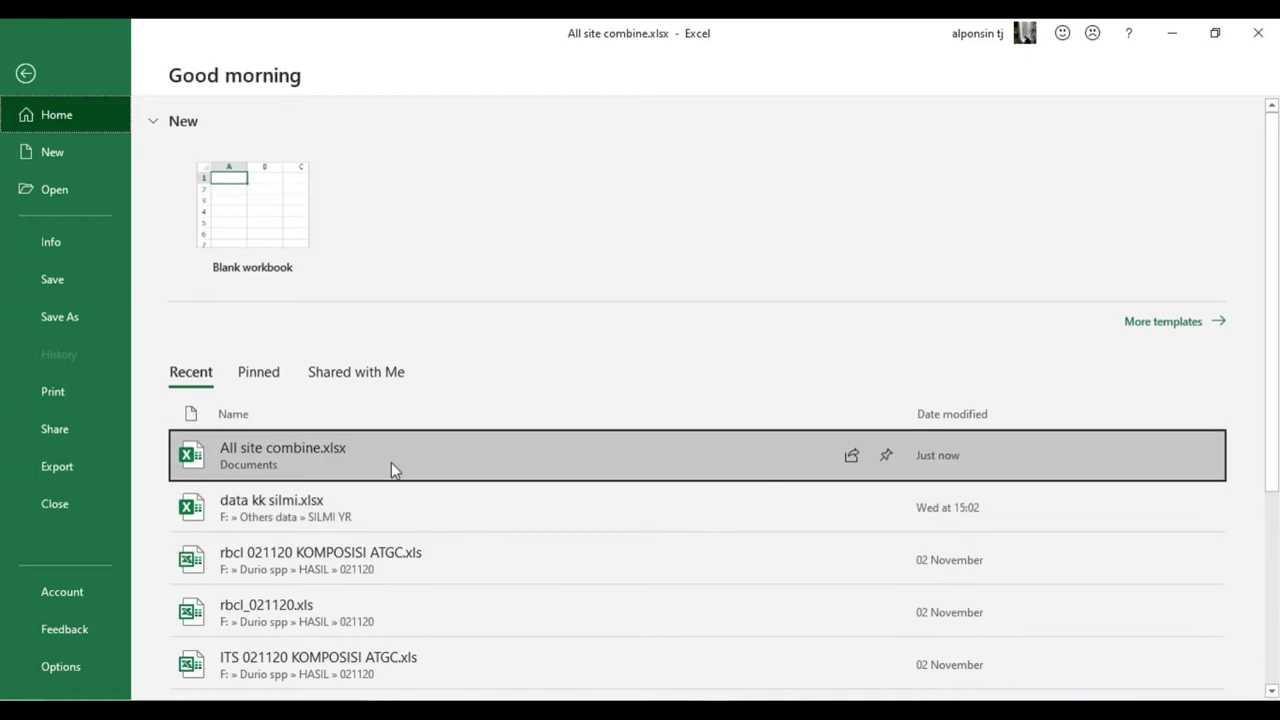
{"action": "left_click", "coordinate": [86, 315]}
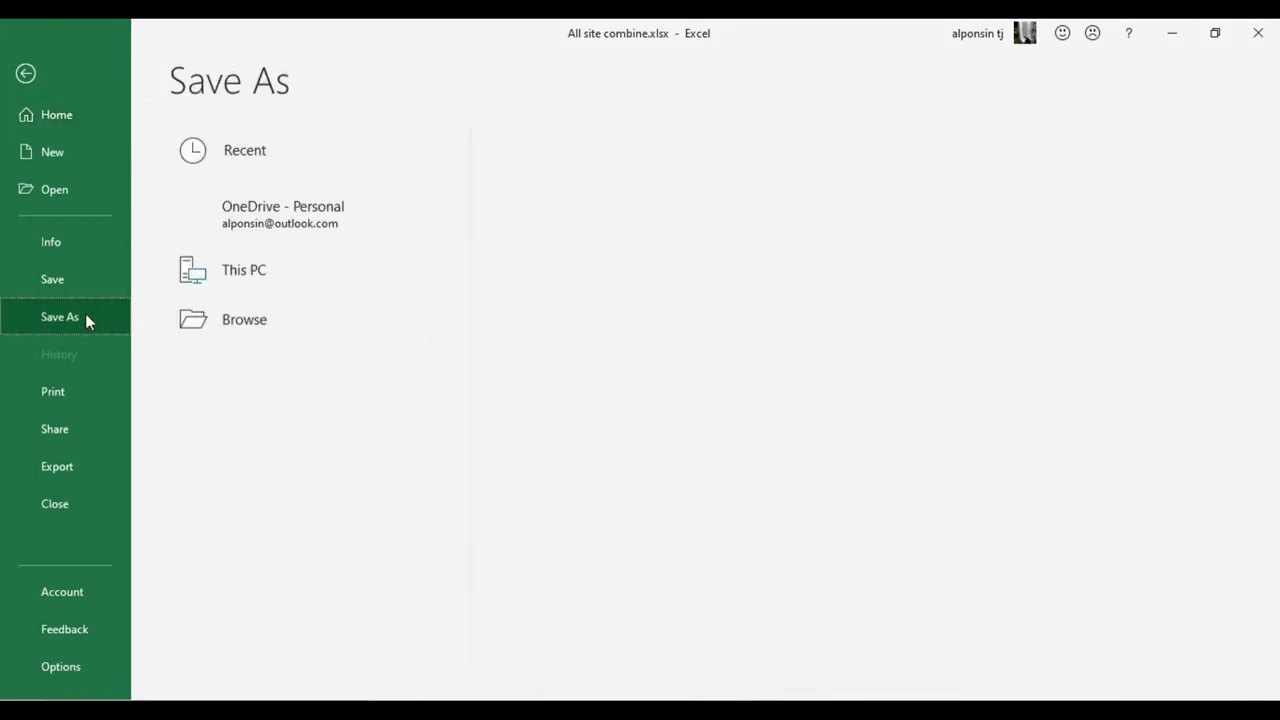
{"action": "left_click", "coordinate": [620, 221]}
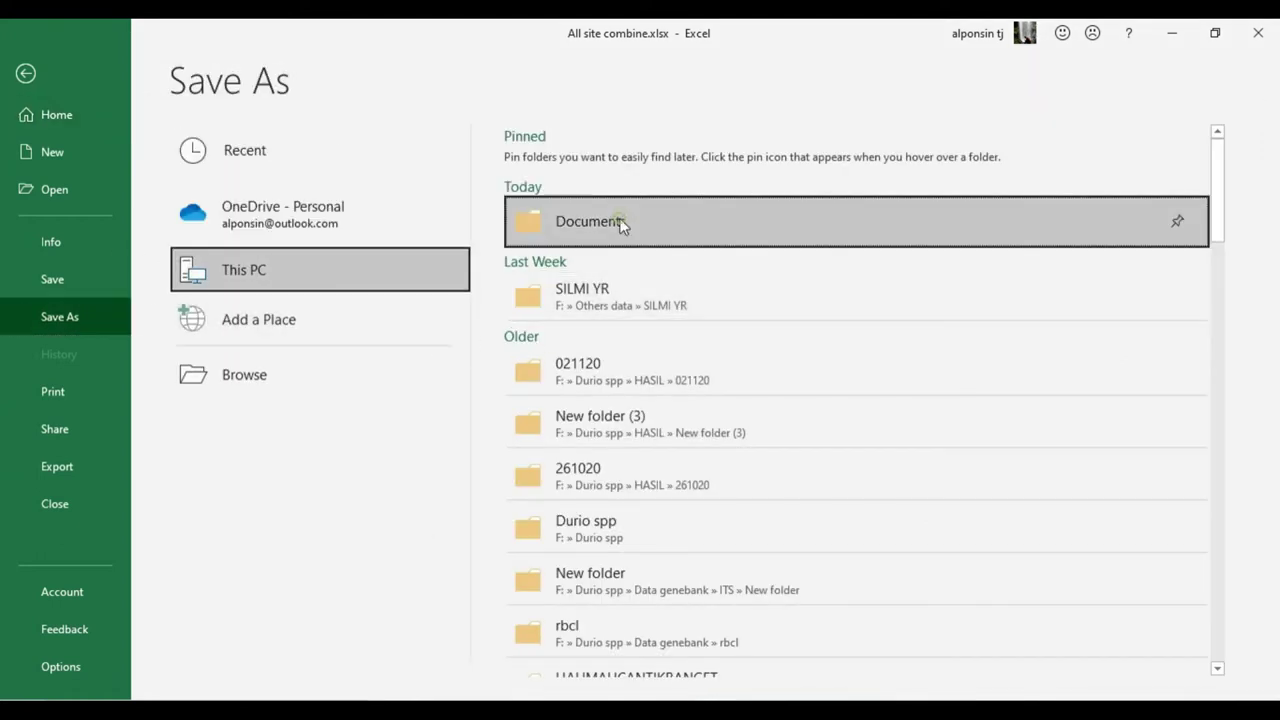
{"action": "left_click", "coordinate": [767, 242]}
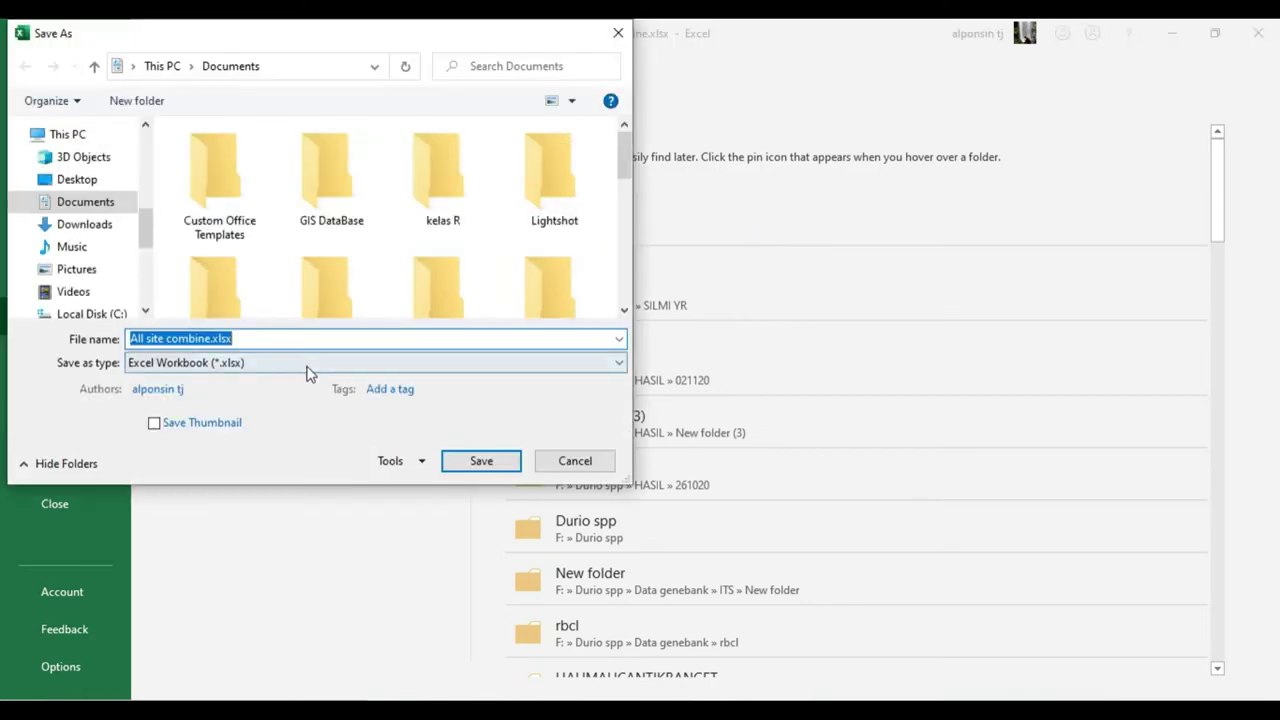
{"action": "left_click", "coordinate": [295, 365]}
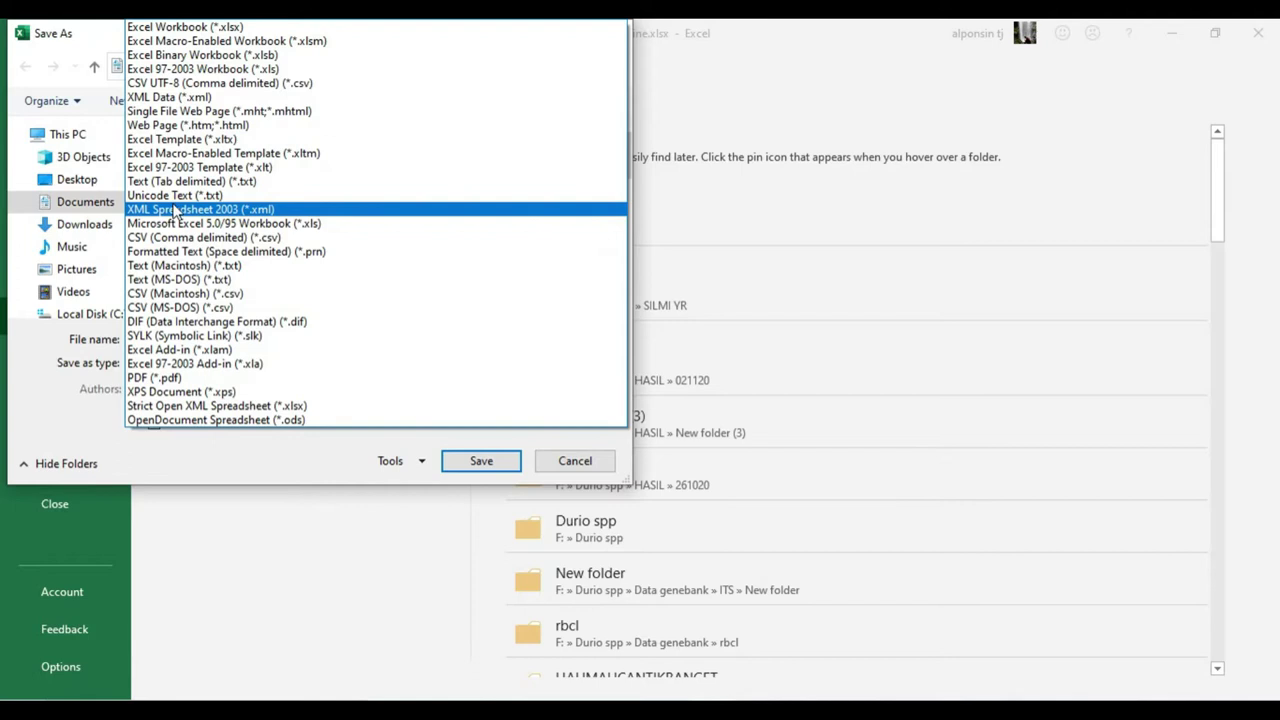
{"action": "left_click", "coordinate": [177, 186]}
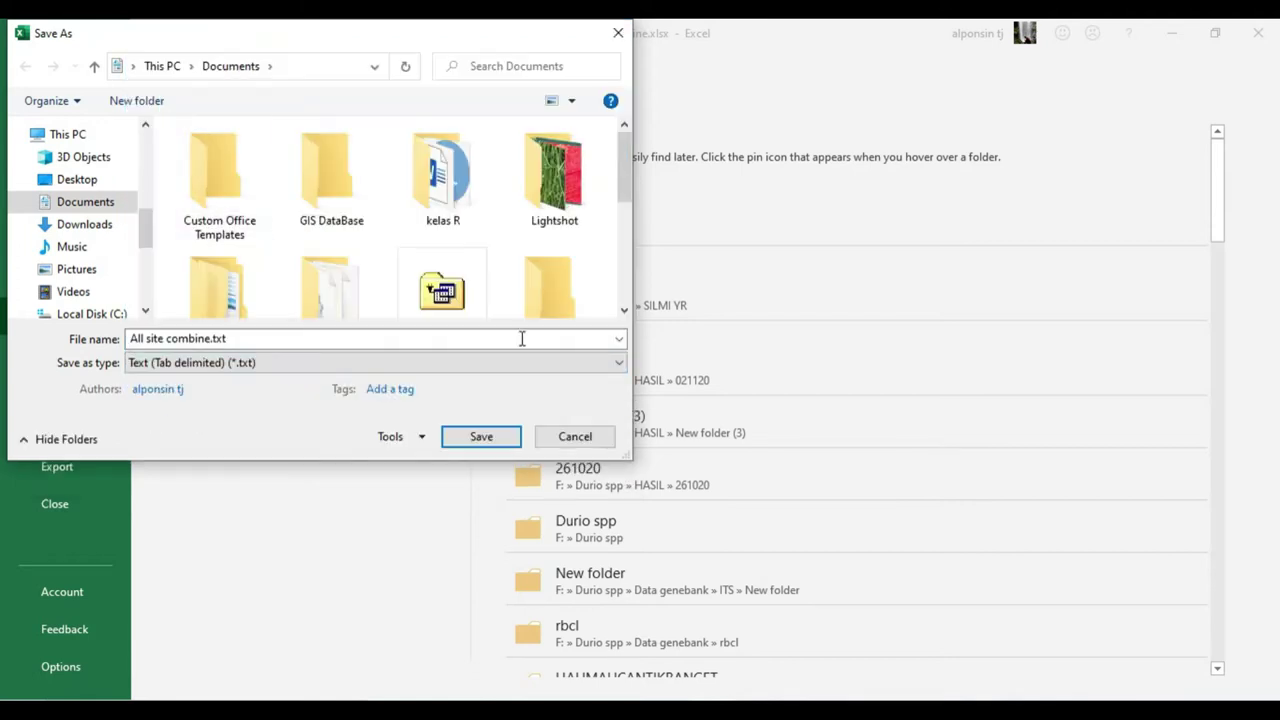
{"action": "left_click", "coordinate": [479, 437]}
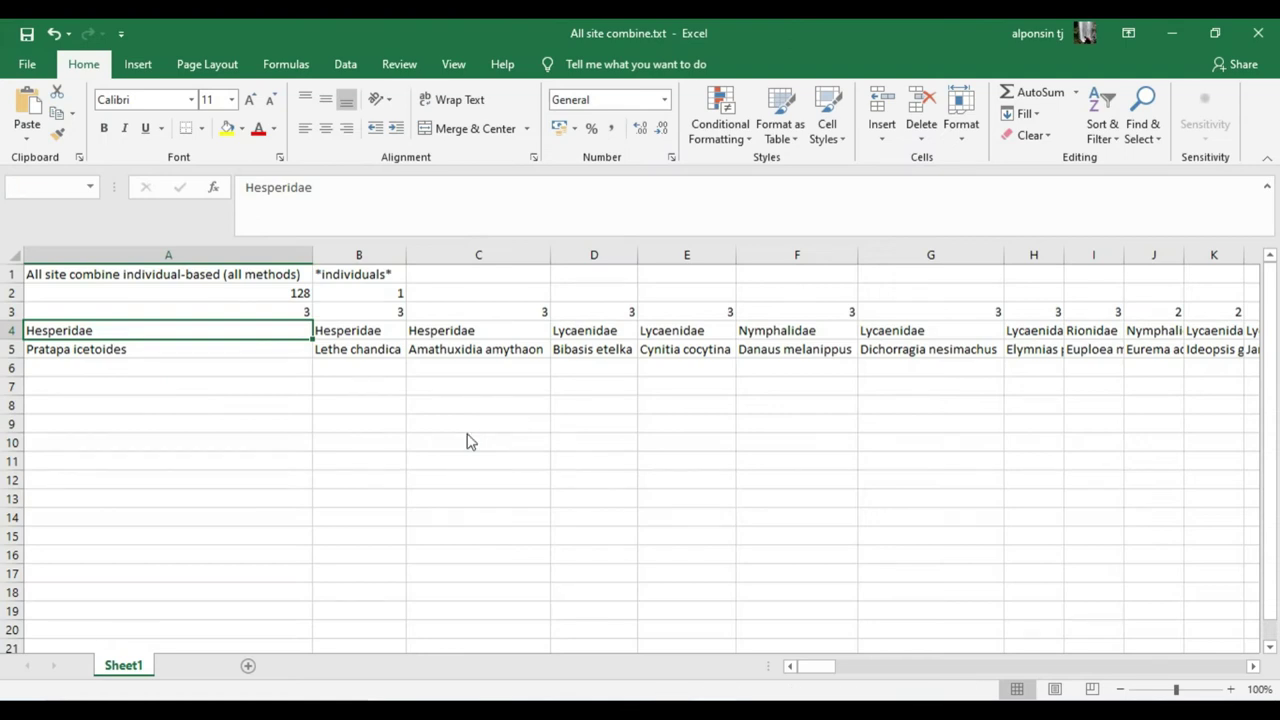
{"action": "left_click", "coordinate": [567, 428]}
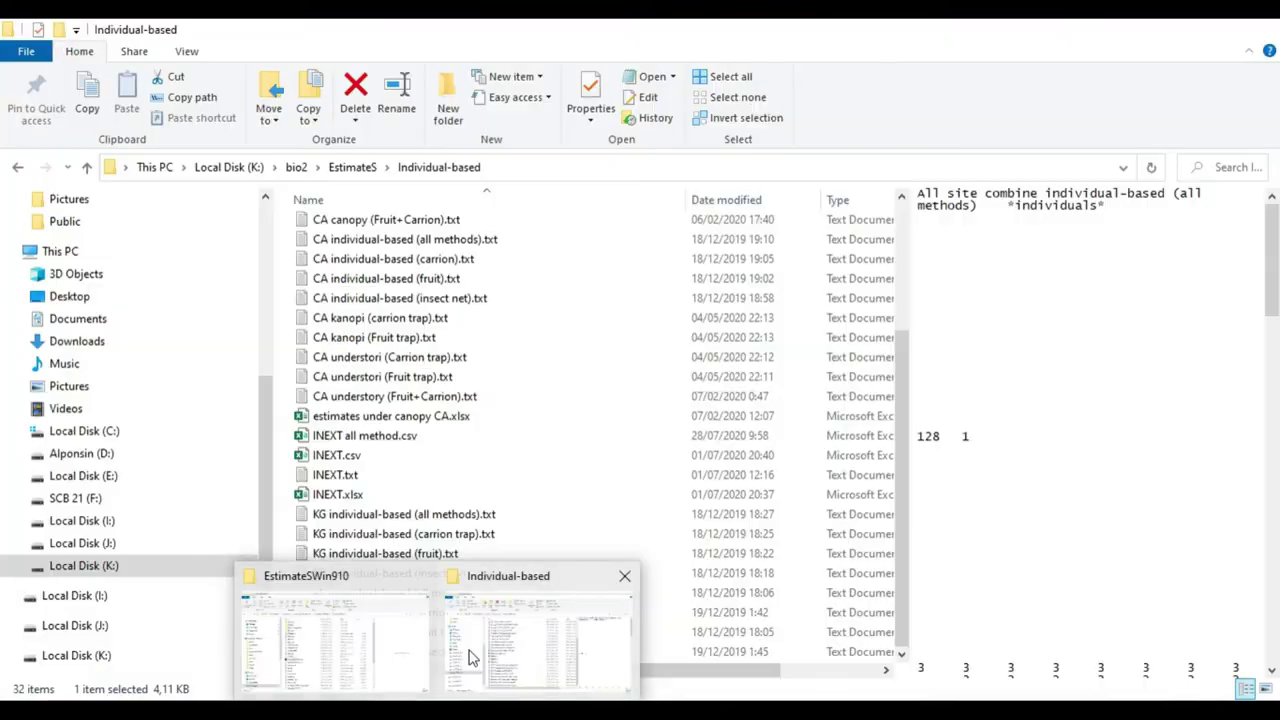
Switch to File Explorer and open "All site combin sample-based (all methods) 21 days.txt" from EstimateS's Sample-based folder in a maximized window
{"action": "left_click", "coordinate": [473, 655]}
{"action": "scroll", "coordinate": [418, 405], "scroll_direction": "up", "scroll_amount": 3}
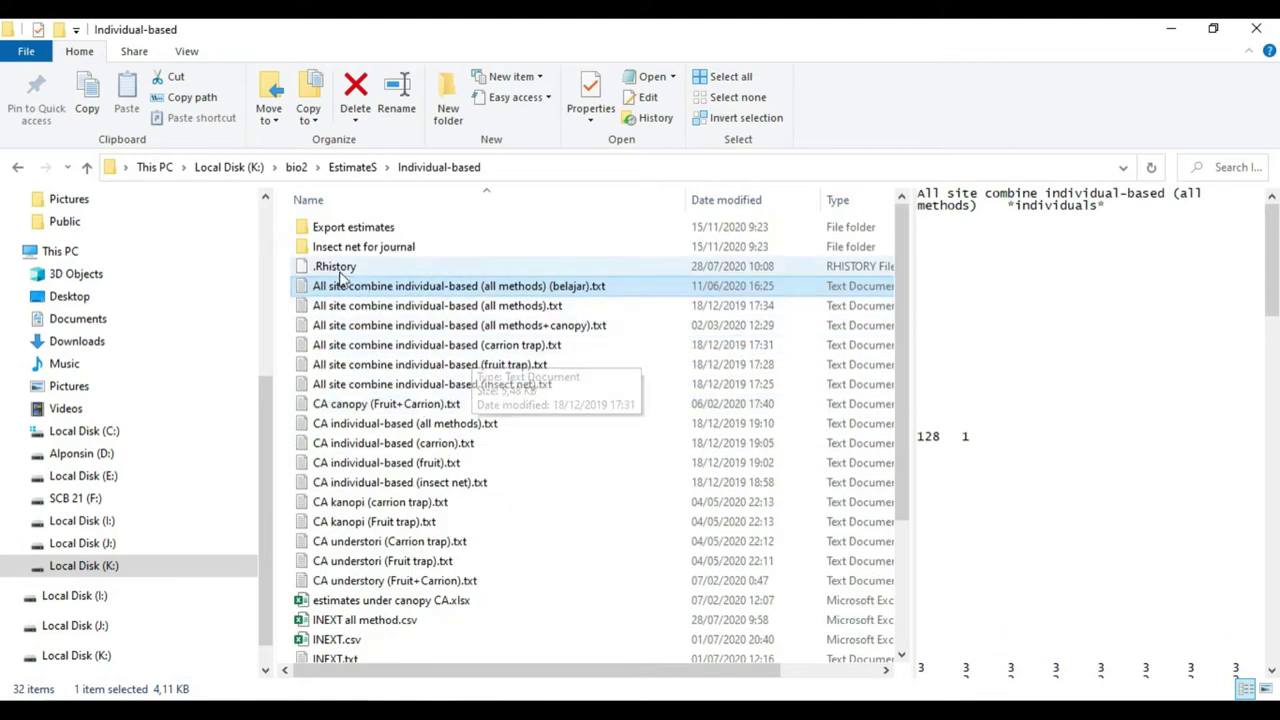
{"action": "left_click", "coordinate": [86, 167]}
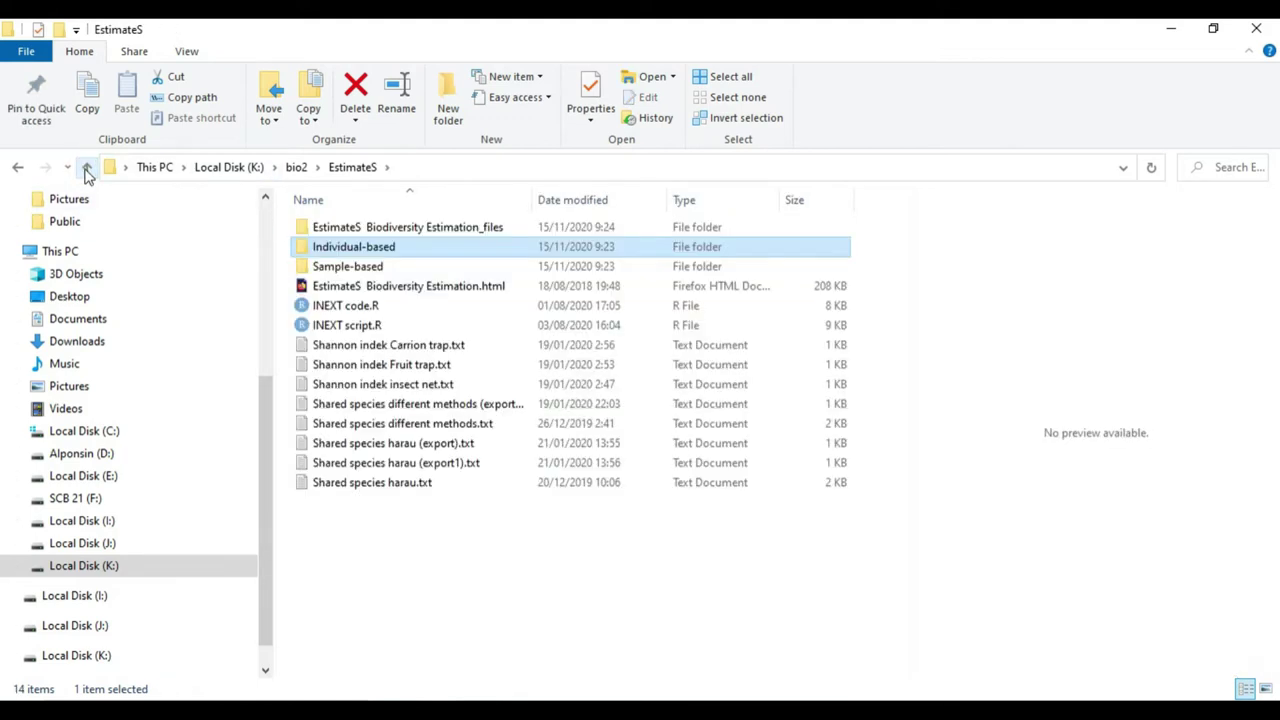
{"action": "double_click", "coordinate": [390, 268]}
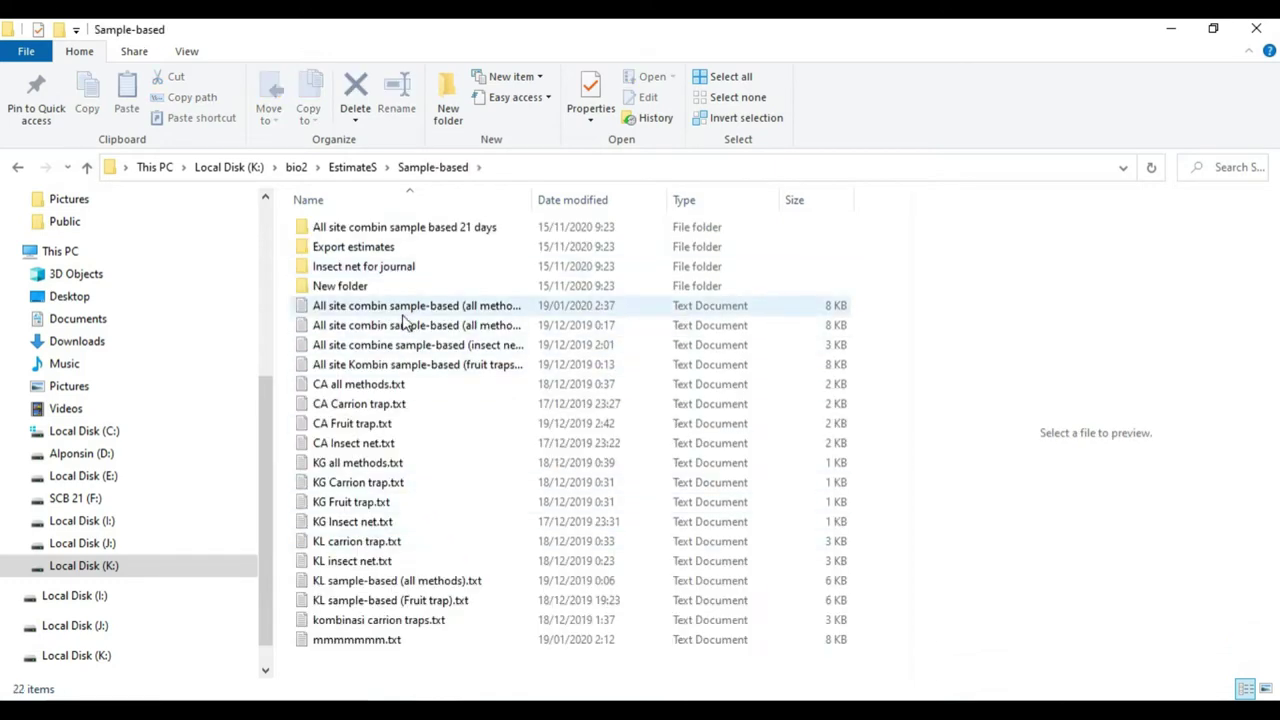
{"action": "double_click", "coordinate": [404, 314]}
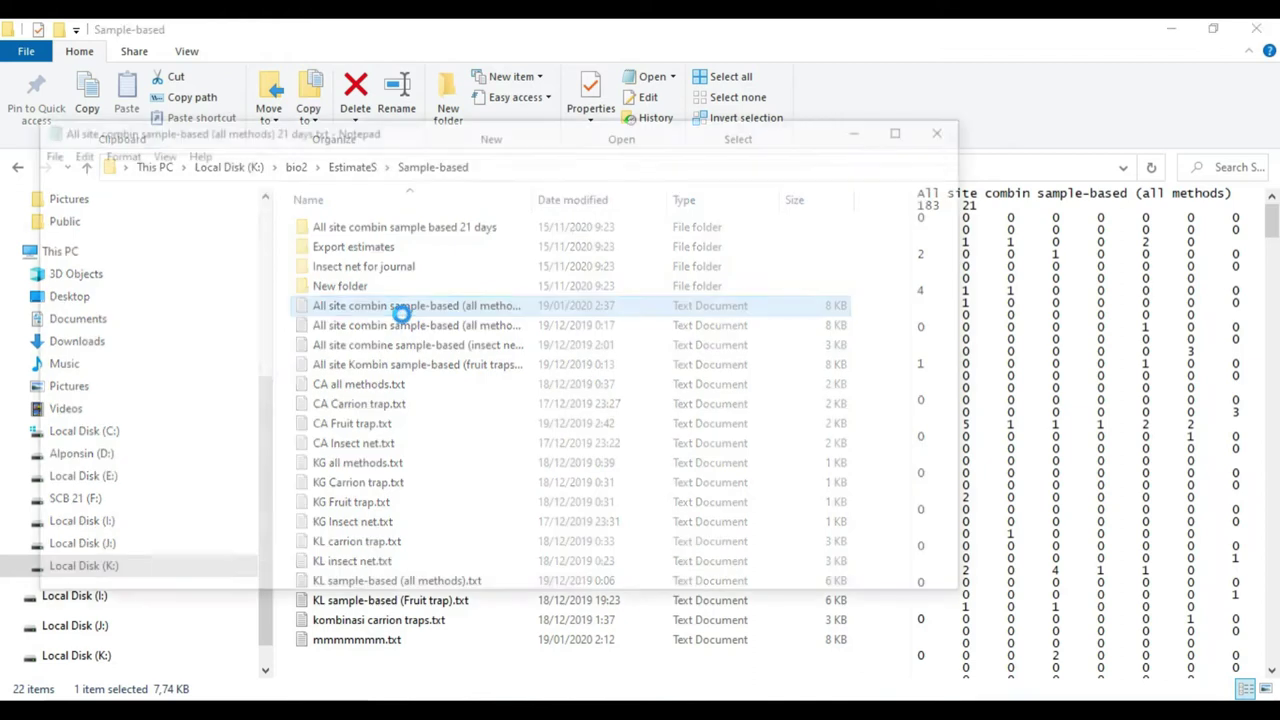
{"action": "left_click", "coordinate": [907, 127]}
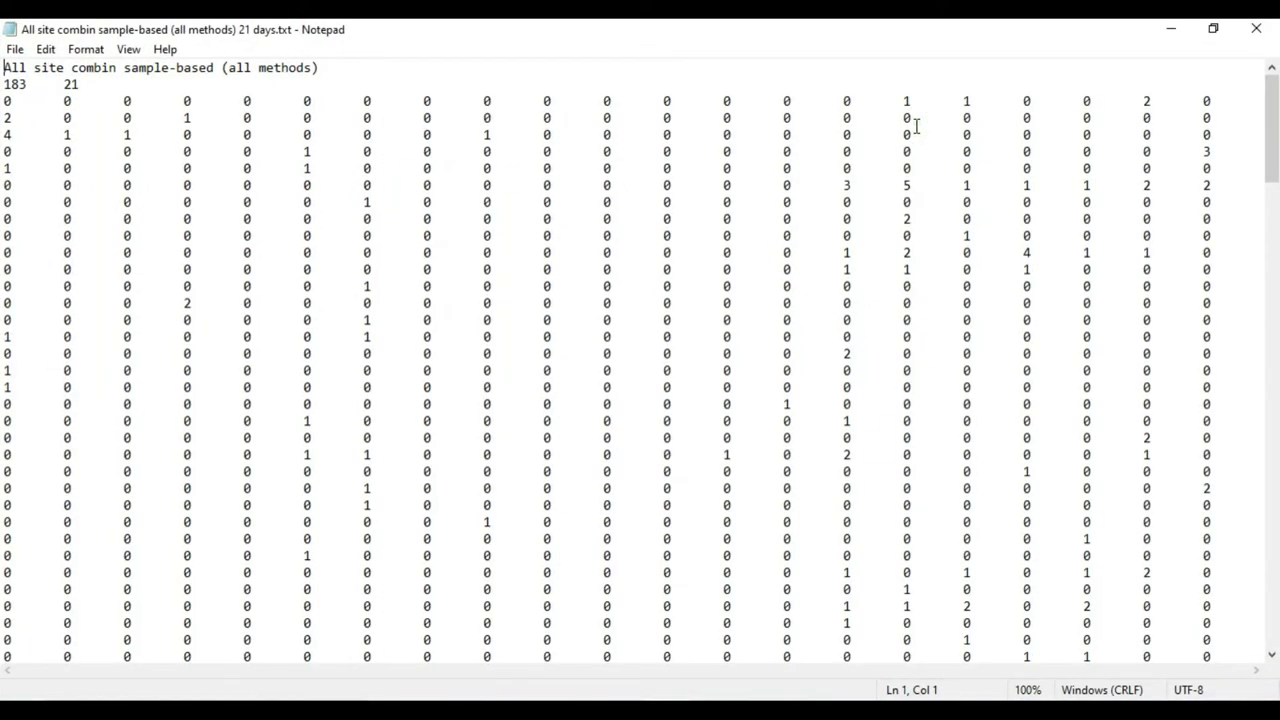
Copy all the sample-based text data and paste it into a new worksheet starting at A1 in the Excel workbook
{"action": "left_click", "coordinate": [651, 282]}
{"action": "key", "text": "ctrl+a"}
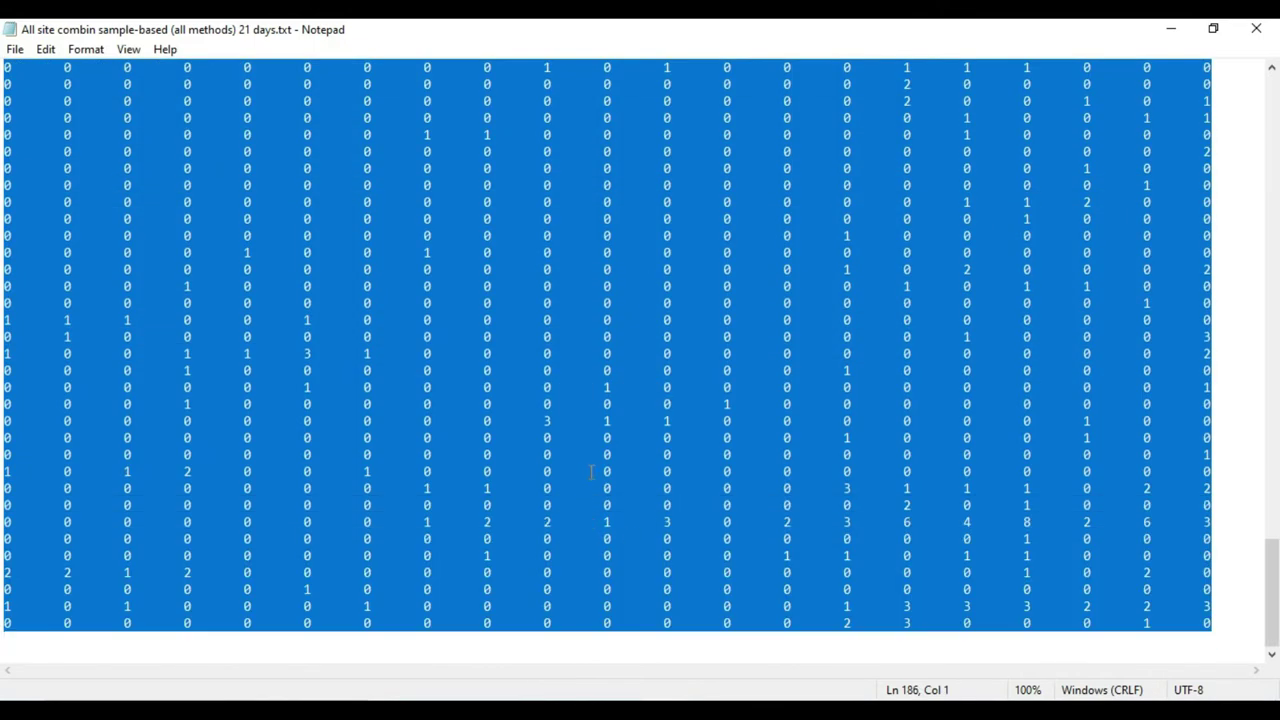
{"action": "key", "text": "alt+Tab"}
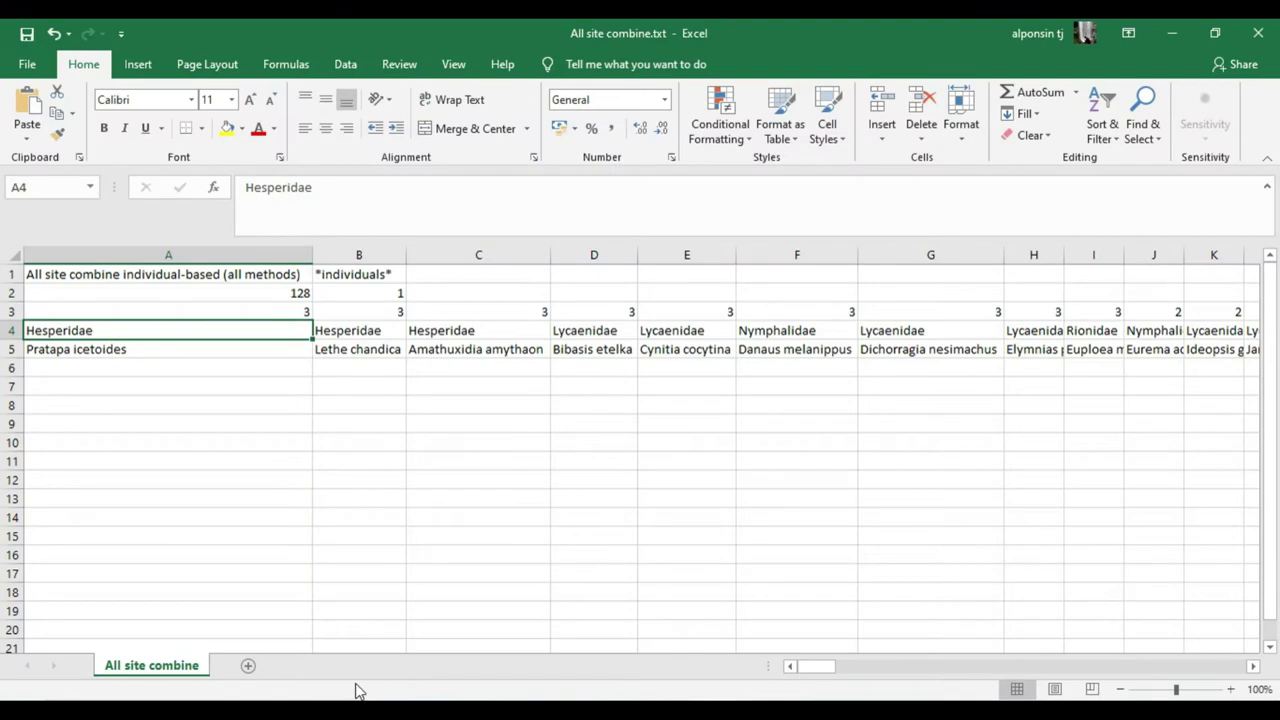
{"action": "left_click", "coordinate": [248, 666]}
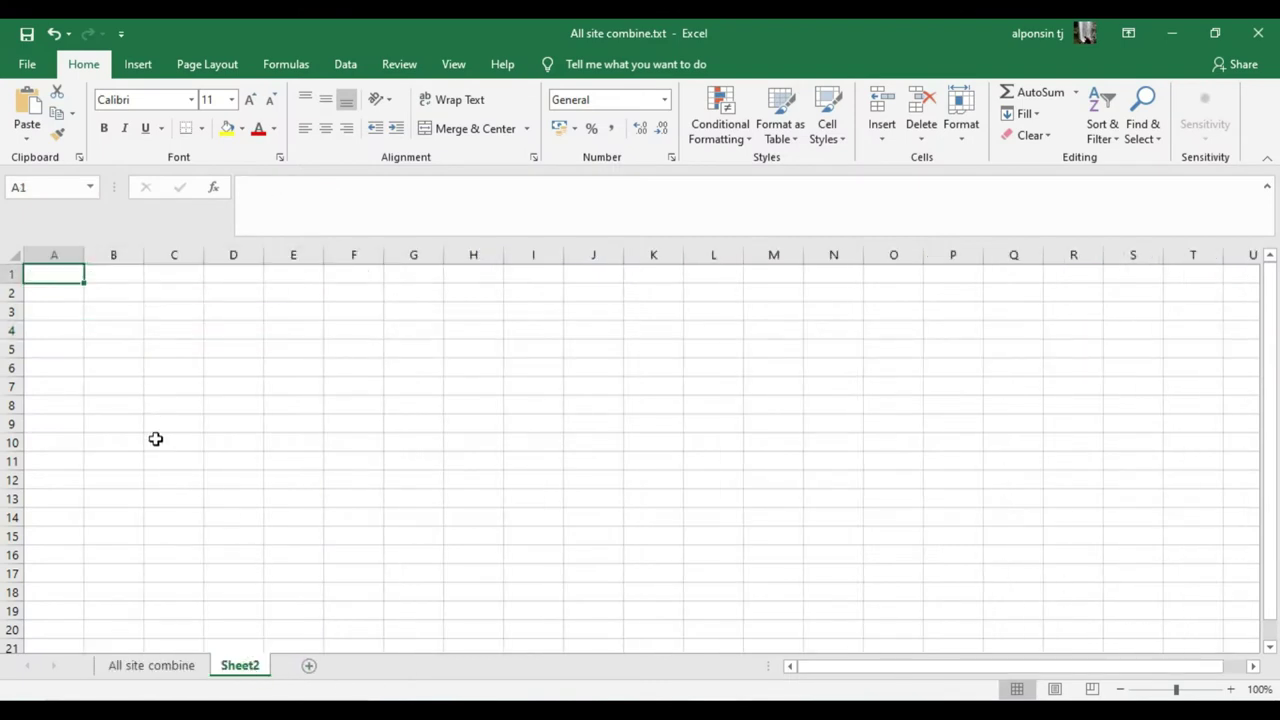
{"action": "key", "text": "ctrl+v"}
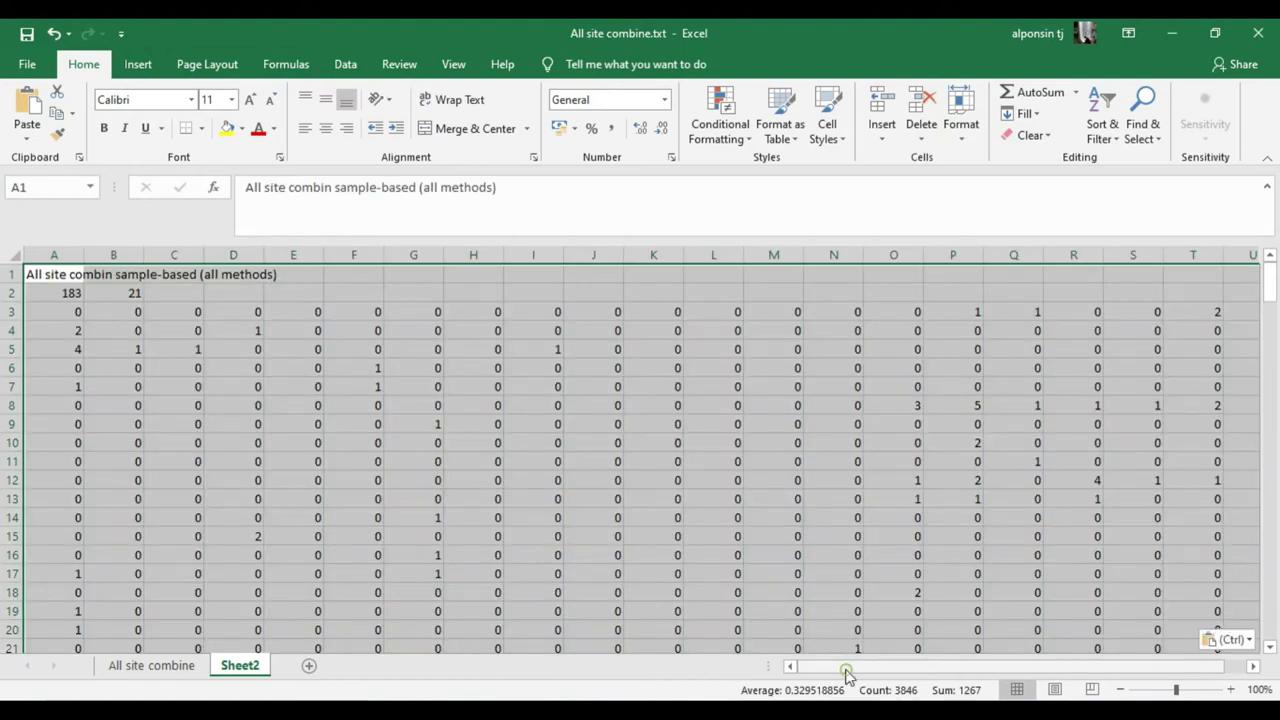
{"action": "left_click", "coordinate": [463, 386]}
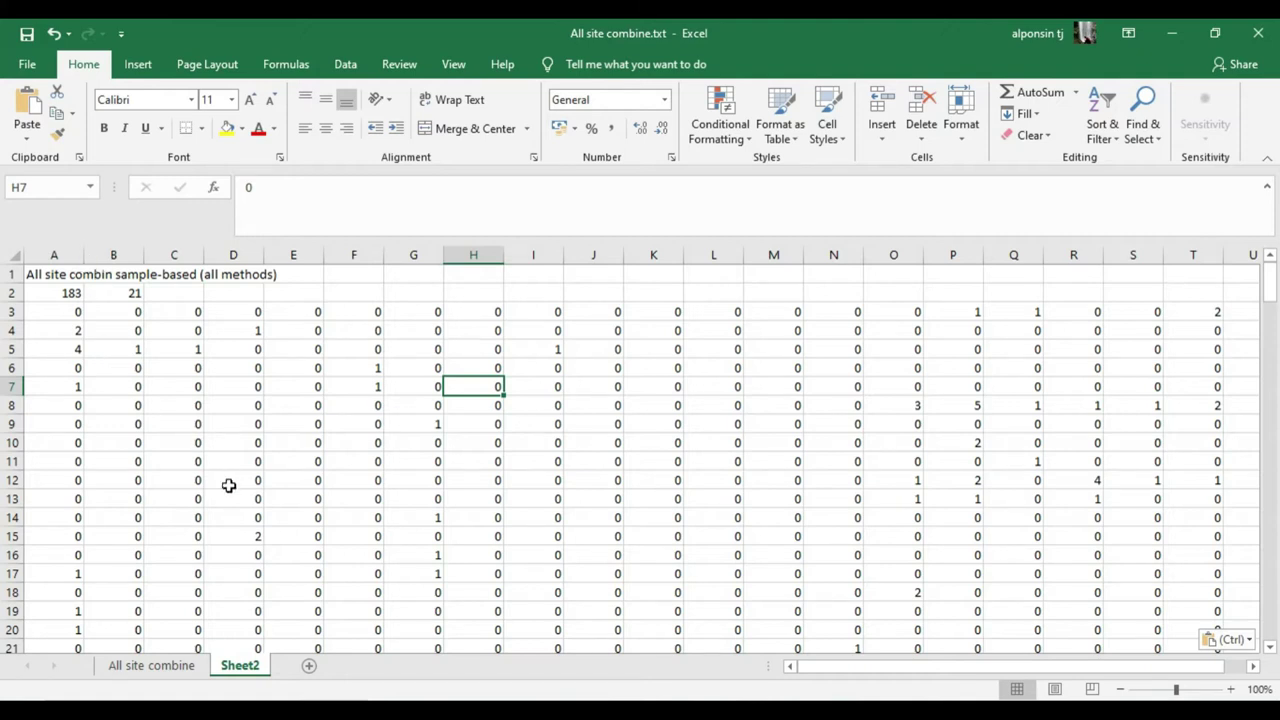
Examine the species count in A2, the sampling unit count in B2 and the data rows down to the last one
{"action": "left_click", "coordinate": [65, 296]}
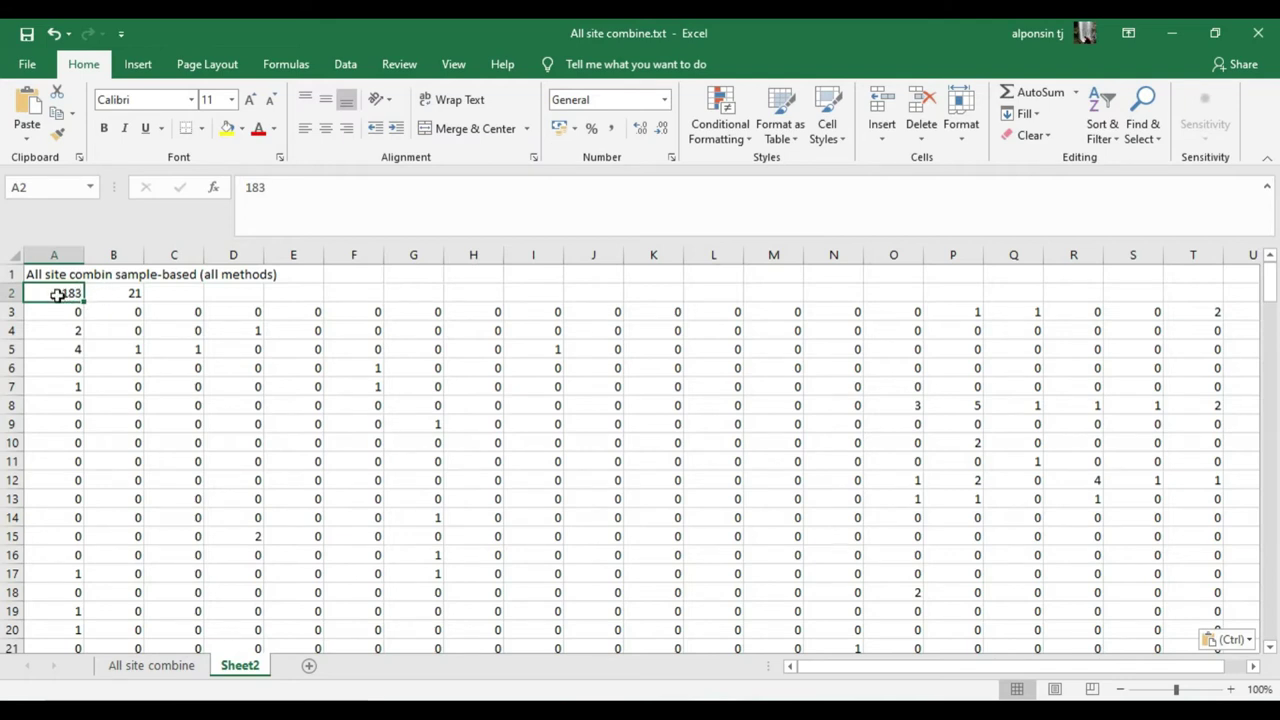
{"action": "left_click", "coordinate": [115, 294]}
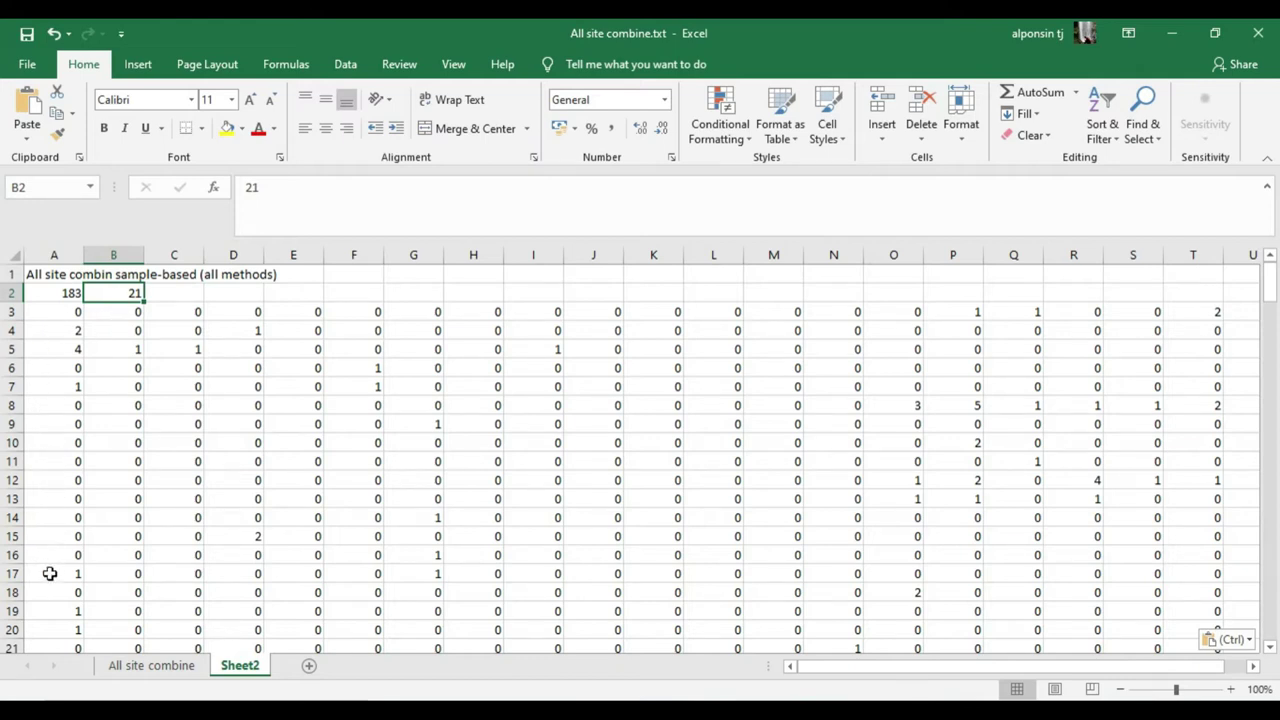
{"action": "scroll", "coordinate": [54, 613], "scroll_direction": "down", "scroll_amount": 20}
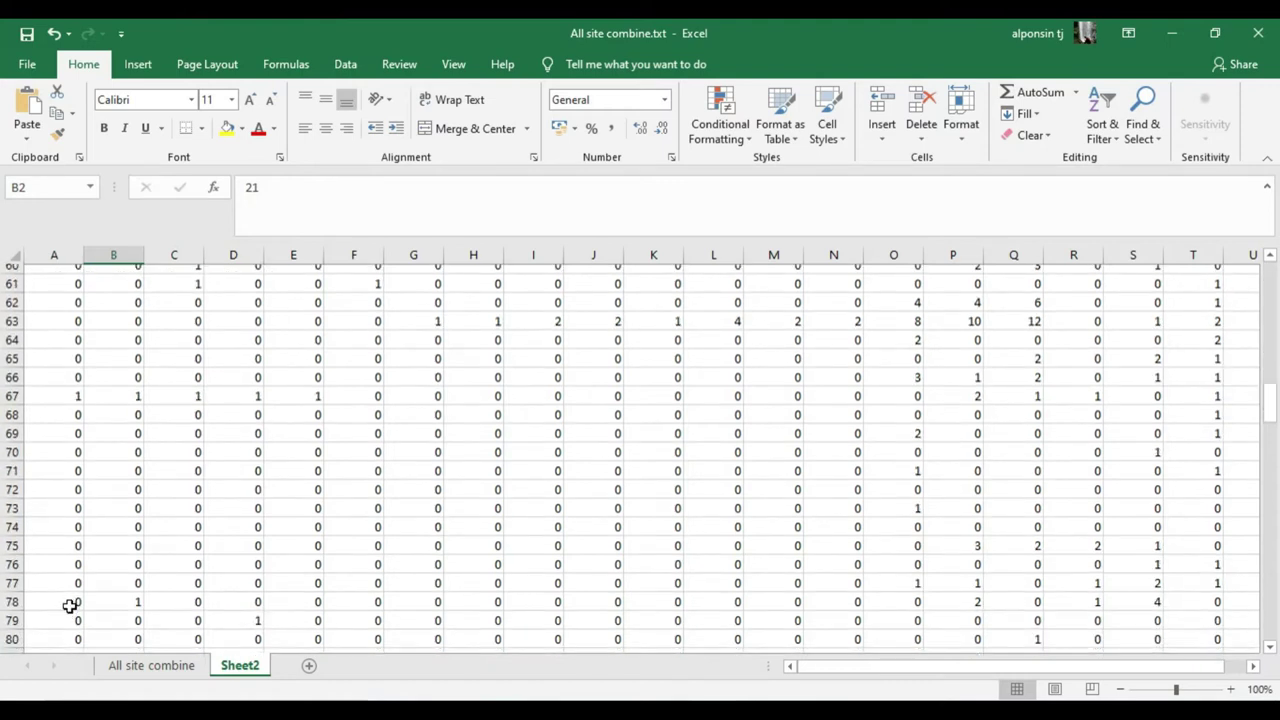
{"action": "scroll", "coordinate": [71, 611], "scroll_direction": "down", "scroll_amount": 20}
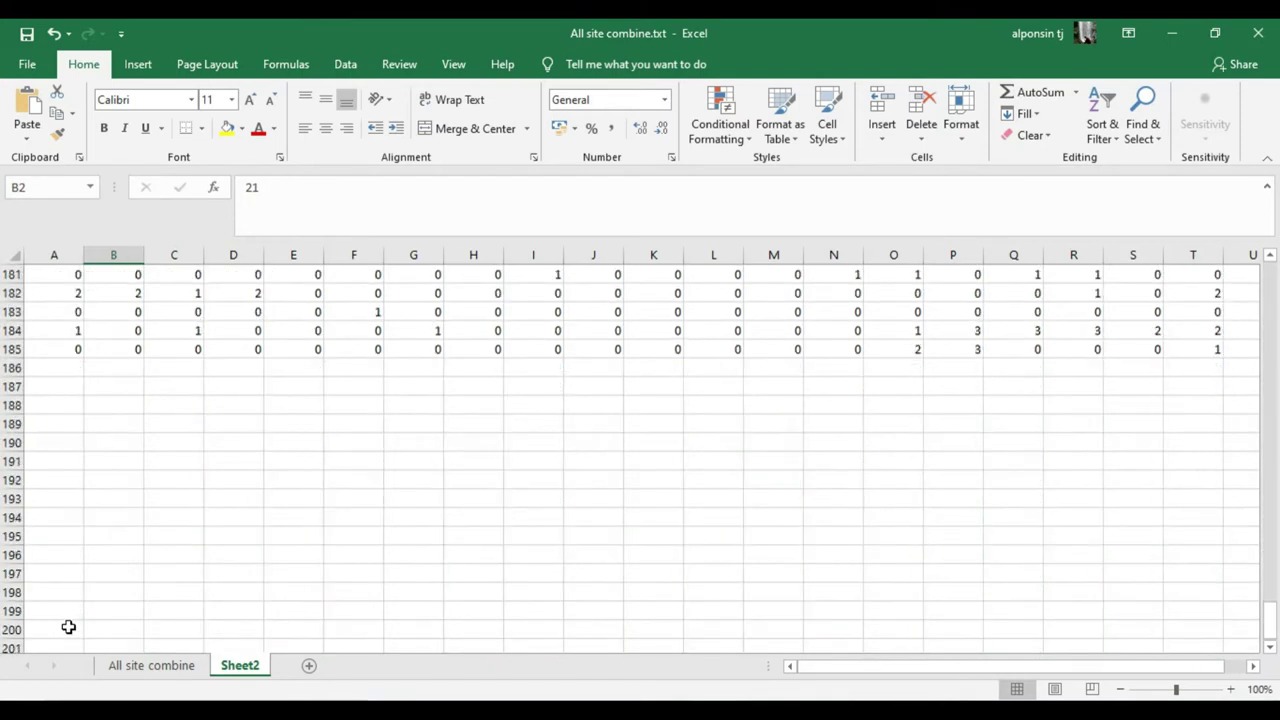
{"action": "scroll", "coordinate": [75, 450], "scroll_direction": "up", "scroll_amount": 20}
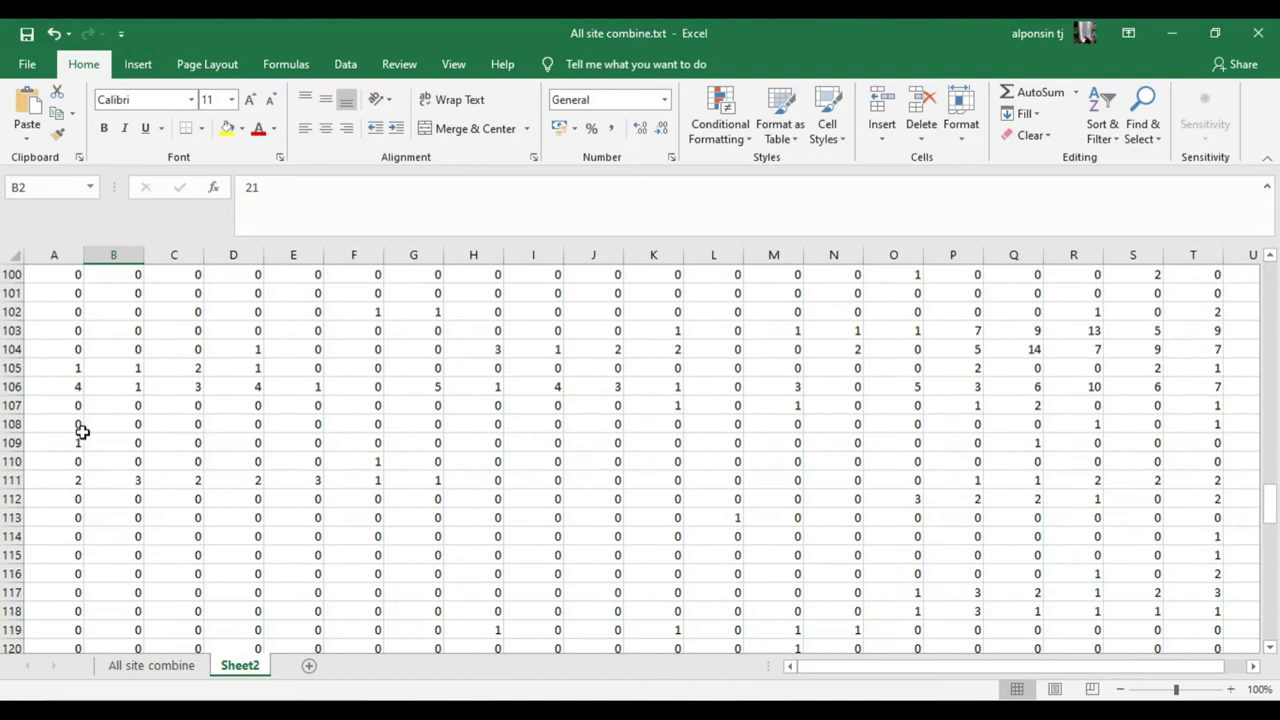
Examine the sample-based data's sampling unit columns out to column U and its species rows down to row 185
{"action": "scroll", "coordinate": [82, 430], "scroll_direction": "up", "scroll_amount": 20}
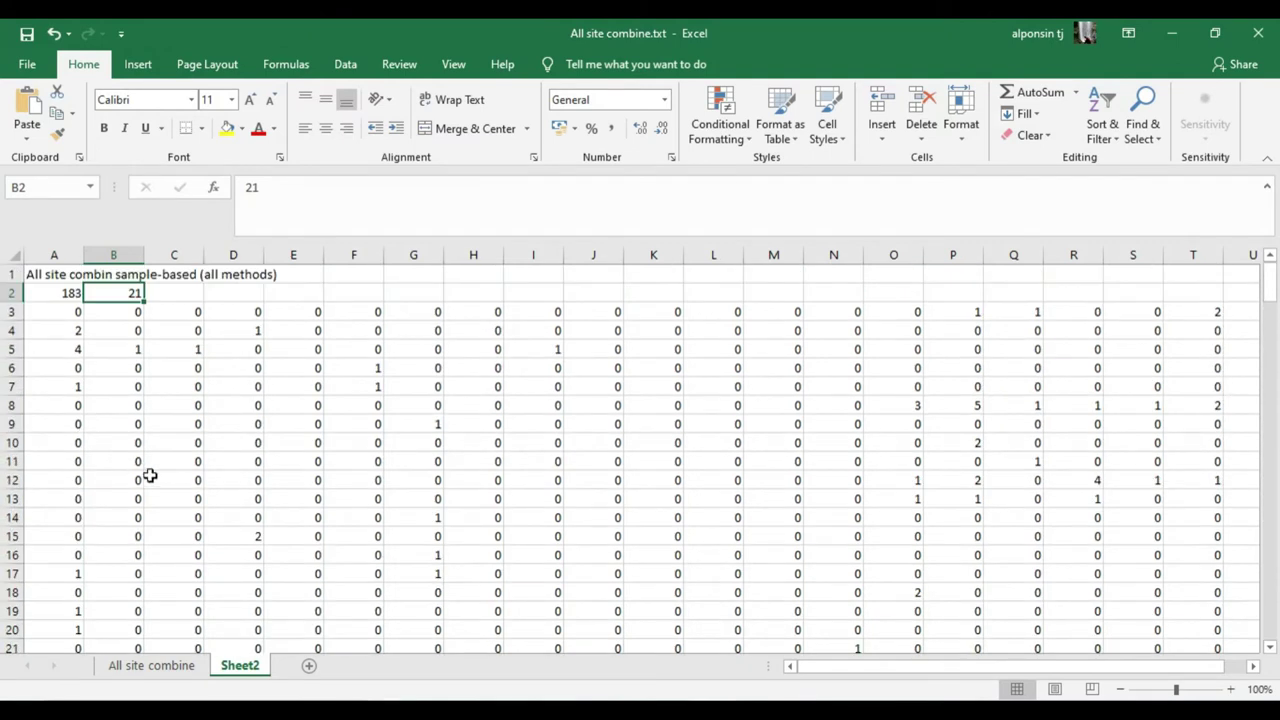
{"action": "left_click_drag", "start_coordinate": [822, 665], "coordinate": [795, 680]}
{"action": "left_click_drag", "start_coordinate": [923, 677], "coordinate": [1005, 676]}
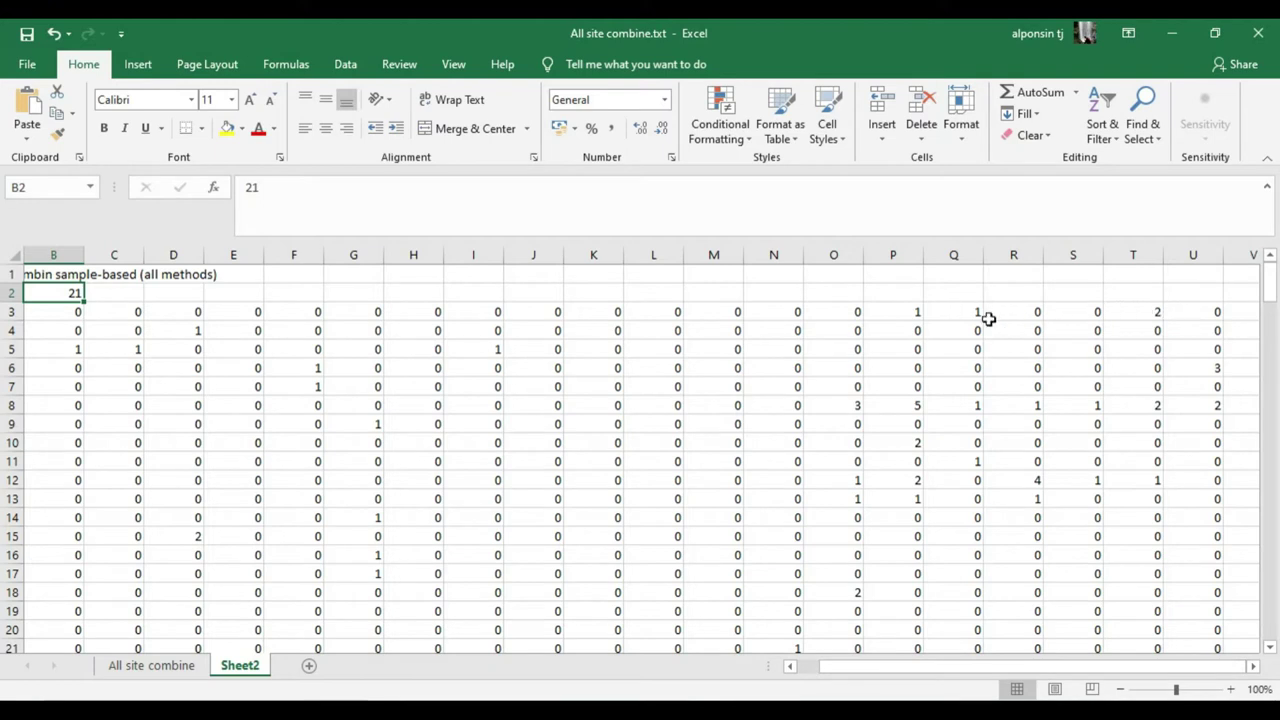
{"action": "left_click_drag", "start_coordinate": [865, 678], "coordinate": [836, 676]}
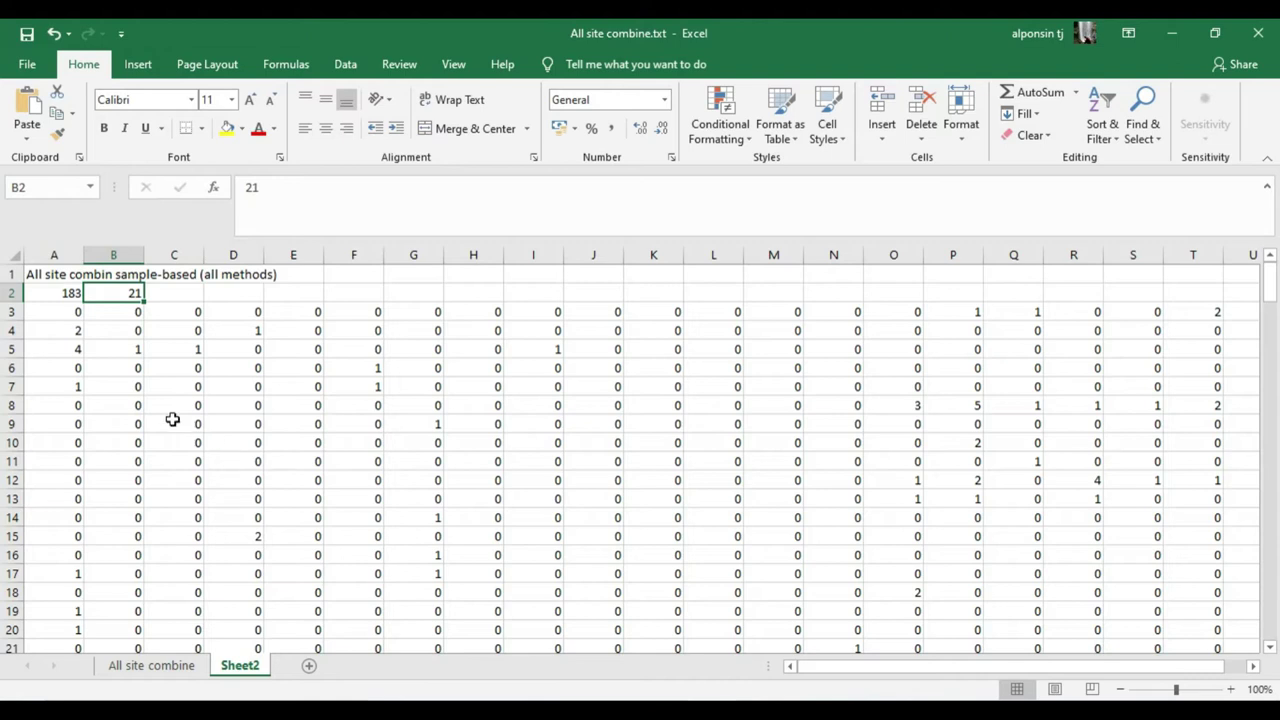
{"action": "left_click_drag", "start_coordinate": [61, 313], "coordinate": [74, 616]}
{"action": "left_click", "coordinate": [190, 625]}
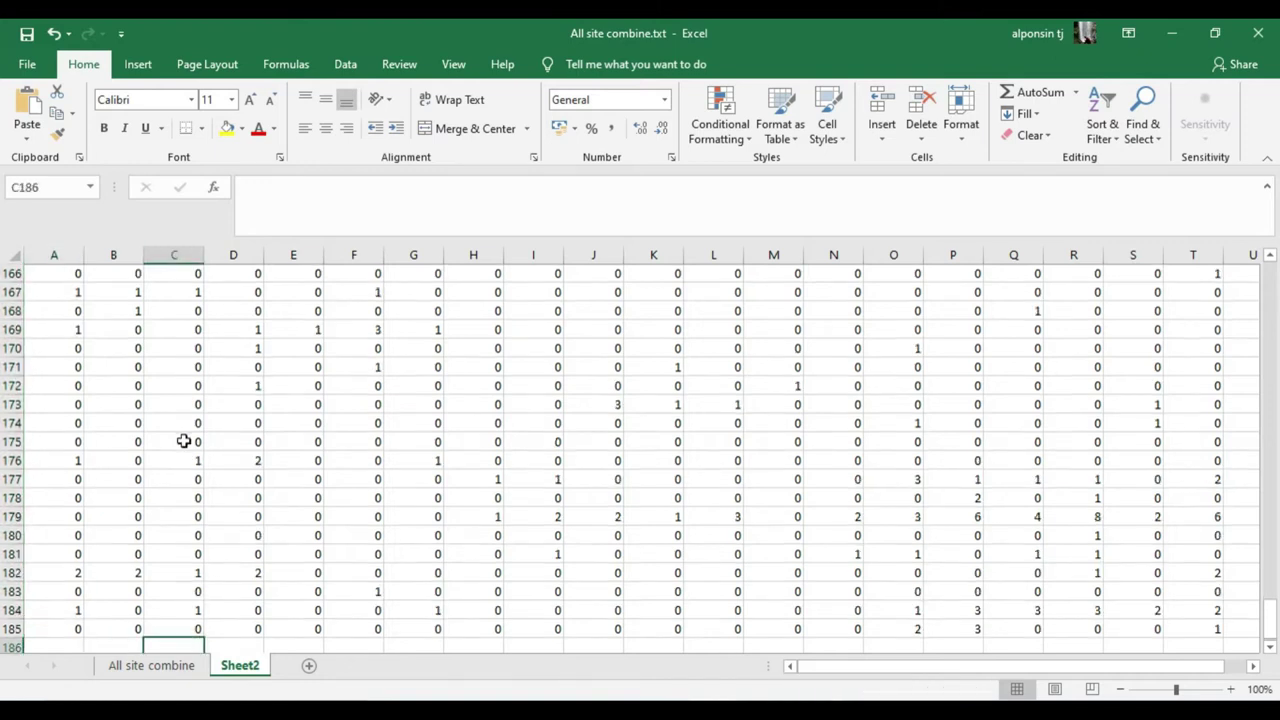
{"action": "scroll", "coordinate": [184, 441], "scroll_direction": "up", "scroll_amount": 20}
{"action": "scroll", "coordinate": [182, 408], "scroll_direction": "up", "scroll_amount": 20}
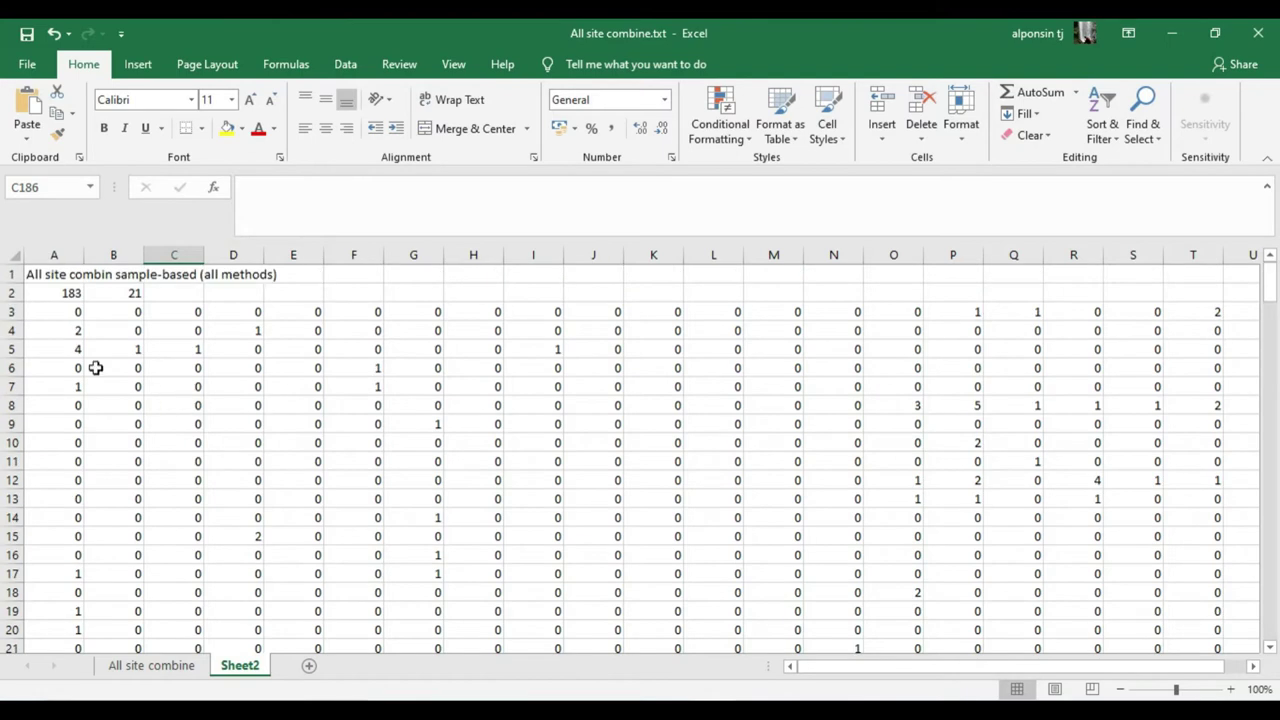
Inspect the abundance entries in A3, A4 and B3, and follow the first species' row across the sampling units to U3
{"action": "left_click", "coordinate": [58, 313]}
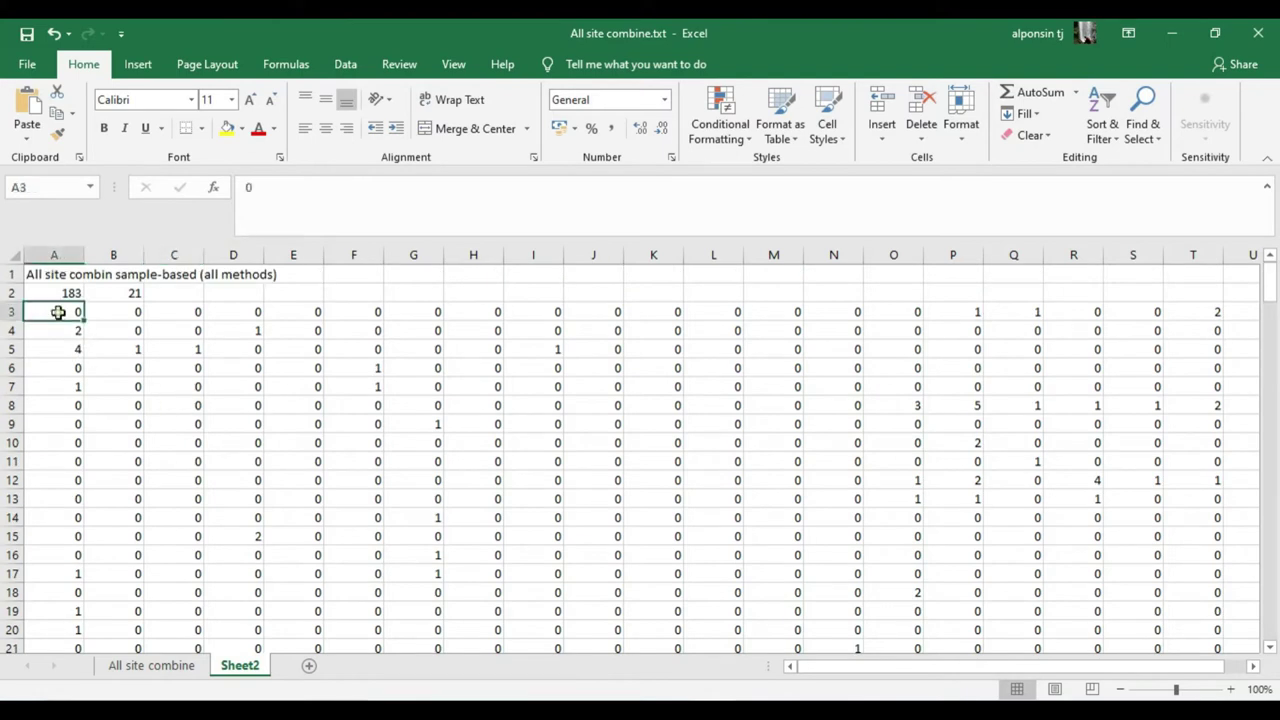
{"action": "left_click", "coordinate": [58, 328]}
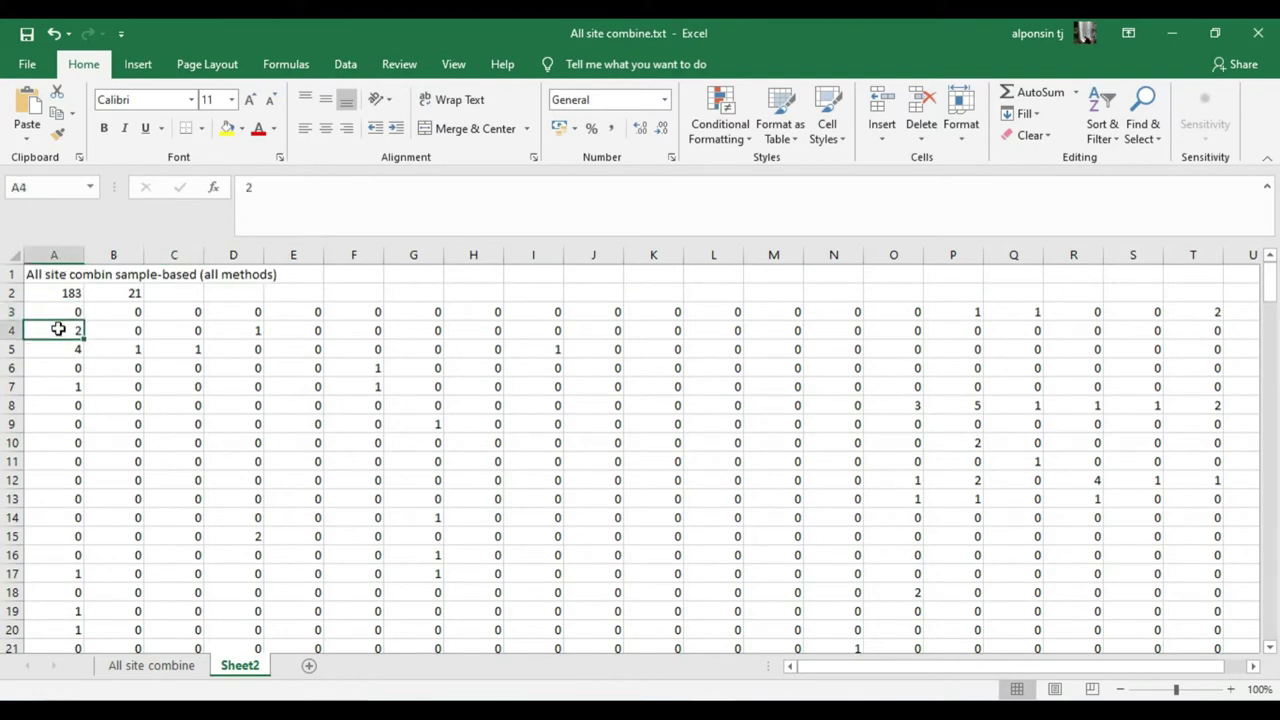
{"action": "left_click", "coordinate": [133, 313]}
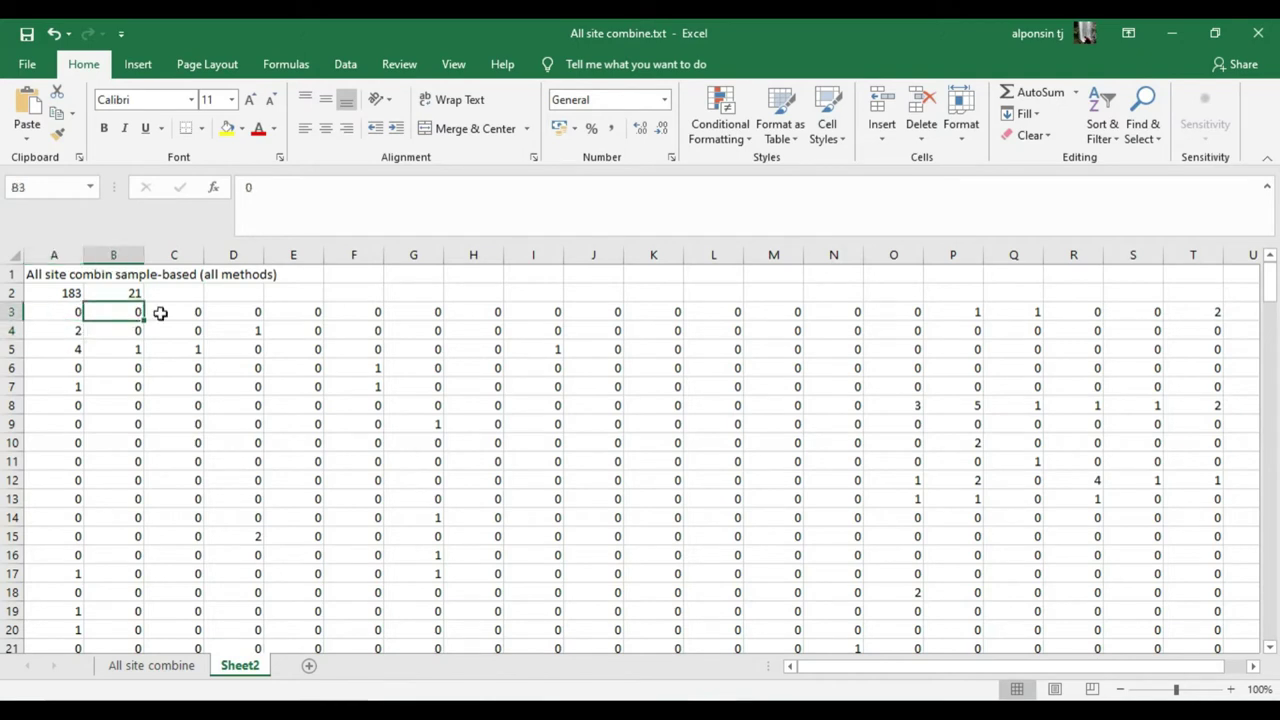
{"action": "left_click", "coordinate": [160, 314]}
{"action": "left_click", "coordinate": [124, 316]}
{"action": "left_click", "coordinate": [88, 313]}
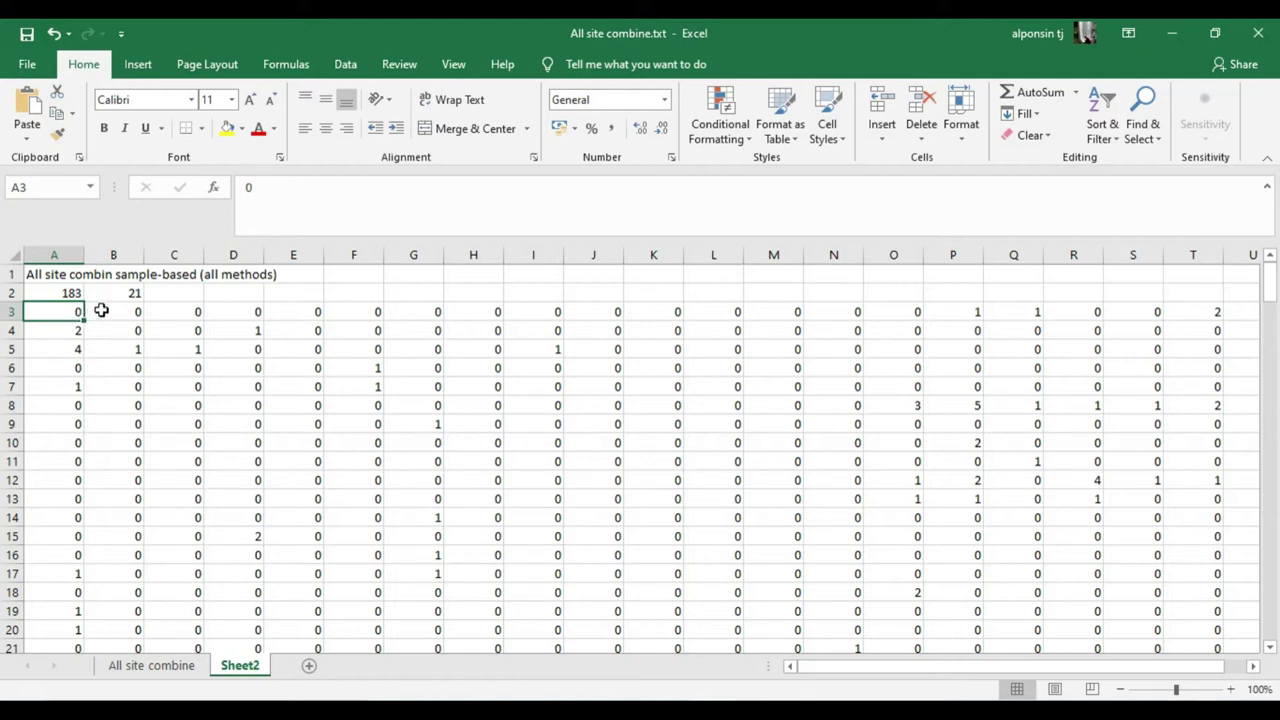
{"action": "left_click", "coordinate": [104, 313]}
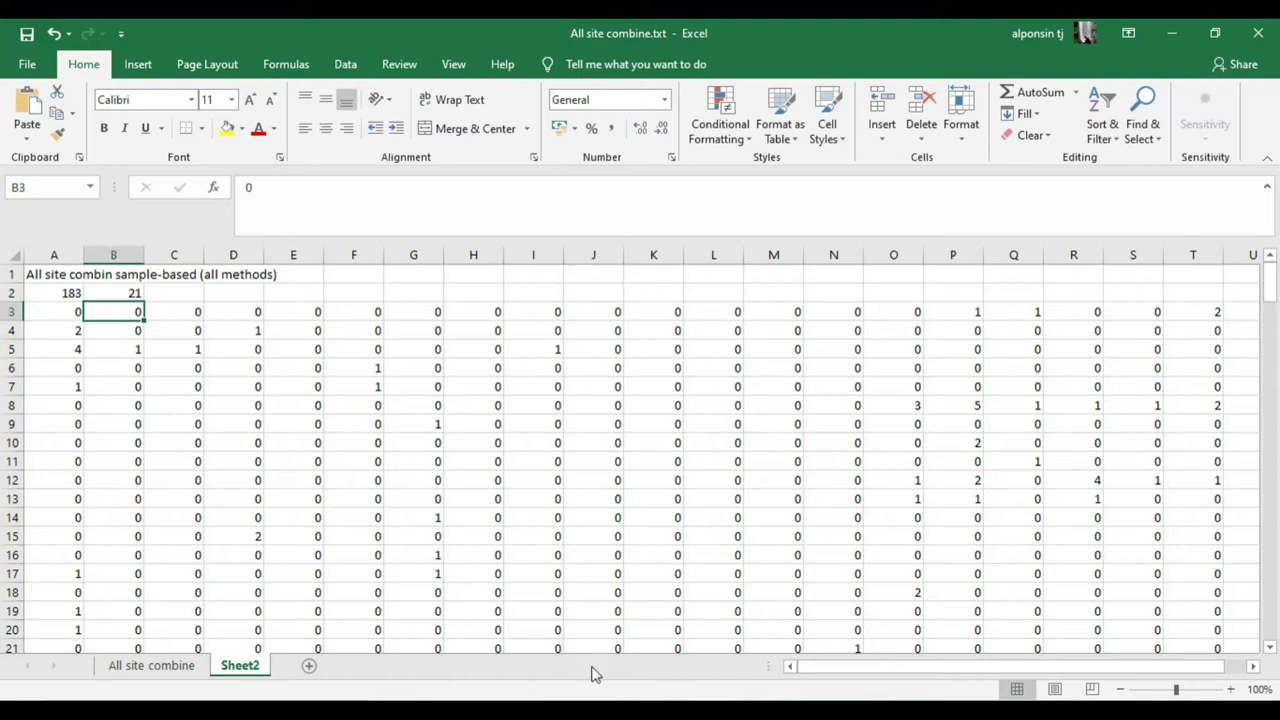
{"action": "left_click_drag", "start_coordinate": [877, 665], "coordinate": [1027, 672]}
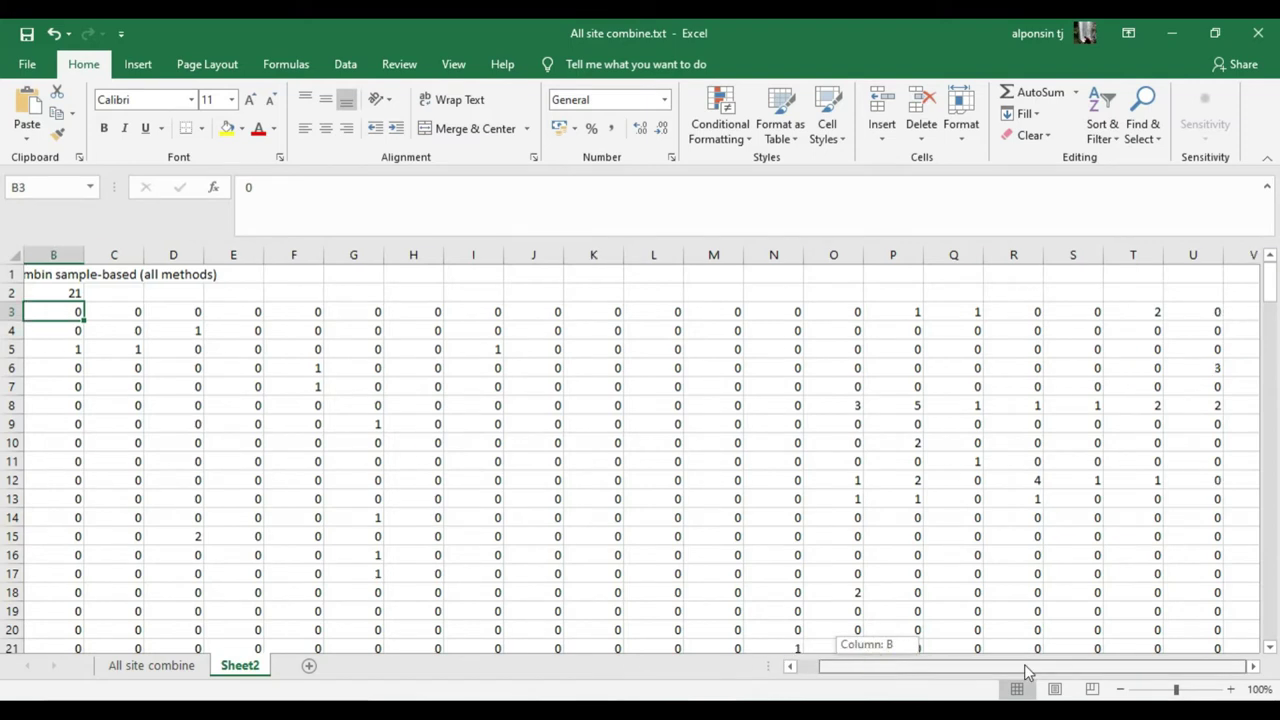
{"action": "left_click", "coordinate": [1191, 312]}
{"action": "left_click_drag", "start_coordinate": [1094, 668], "coordinate": [920, 674]}
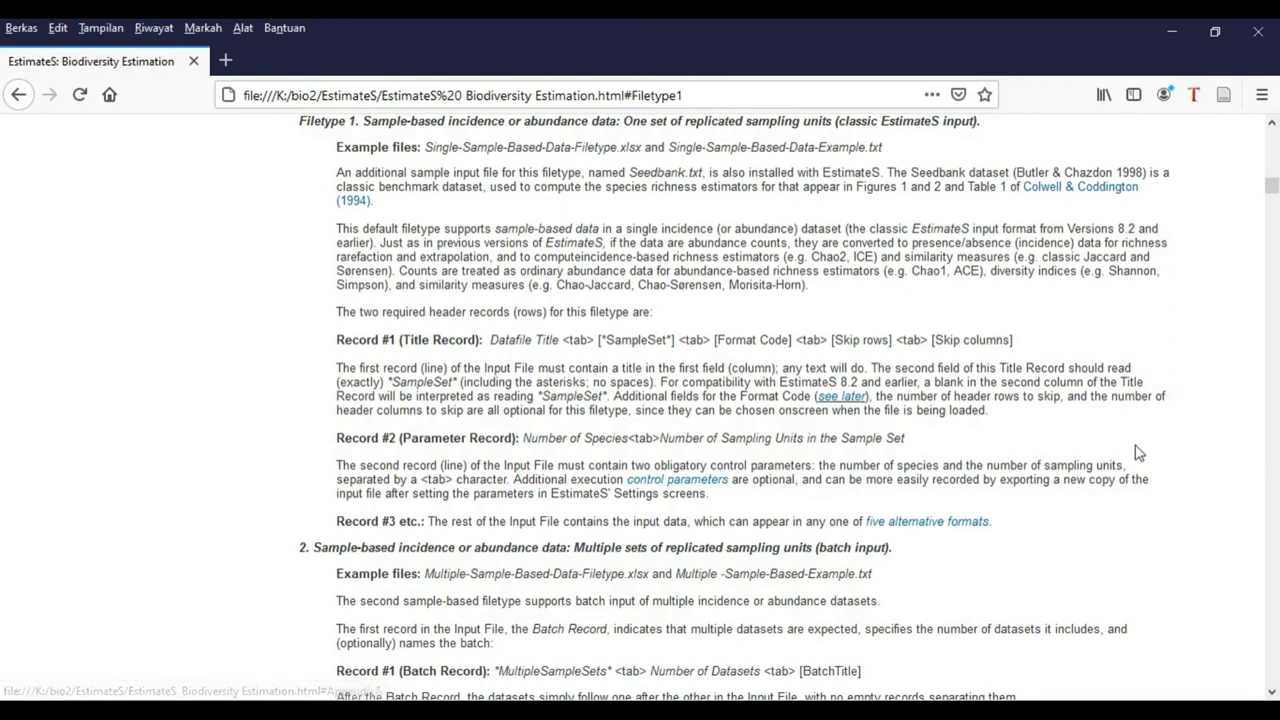
Switch to the EstimateS guide in the browser and read the filetype record requirements and the Format 1 and Format 2 examples
{"action": "scroll", "coordinate": [510, 500], "scroll_direction": "down", "scroll_amount": 6}
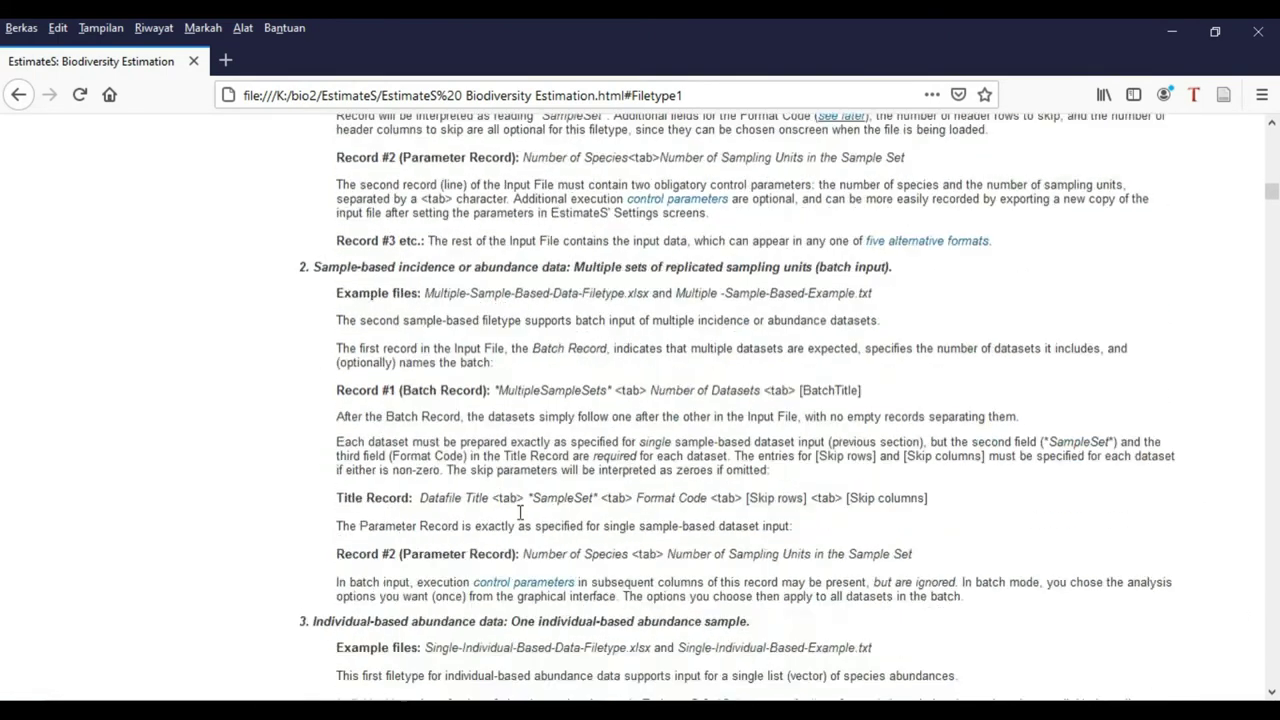
{"action": "scroll", "coordinate": [520, 506], "scroll_direction": "up", "scroll_amount": 4}
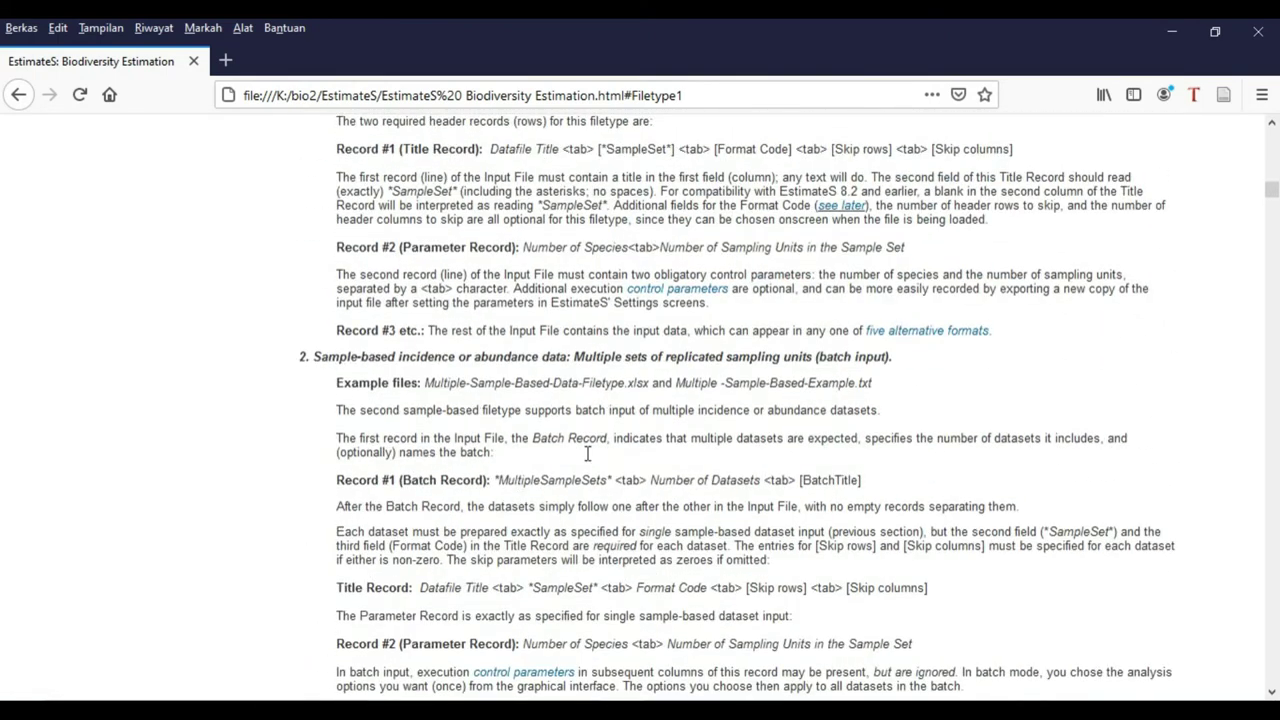
{"action": "scroll", "coordinate": [588, 502], "scroll_direction": "down", "scroll_amount": 10}
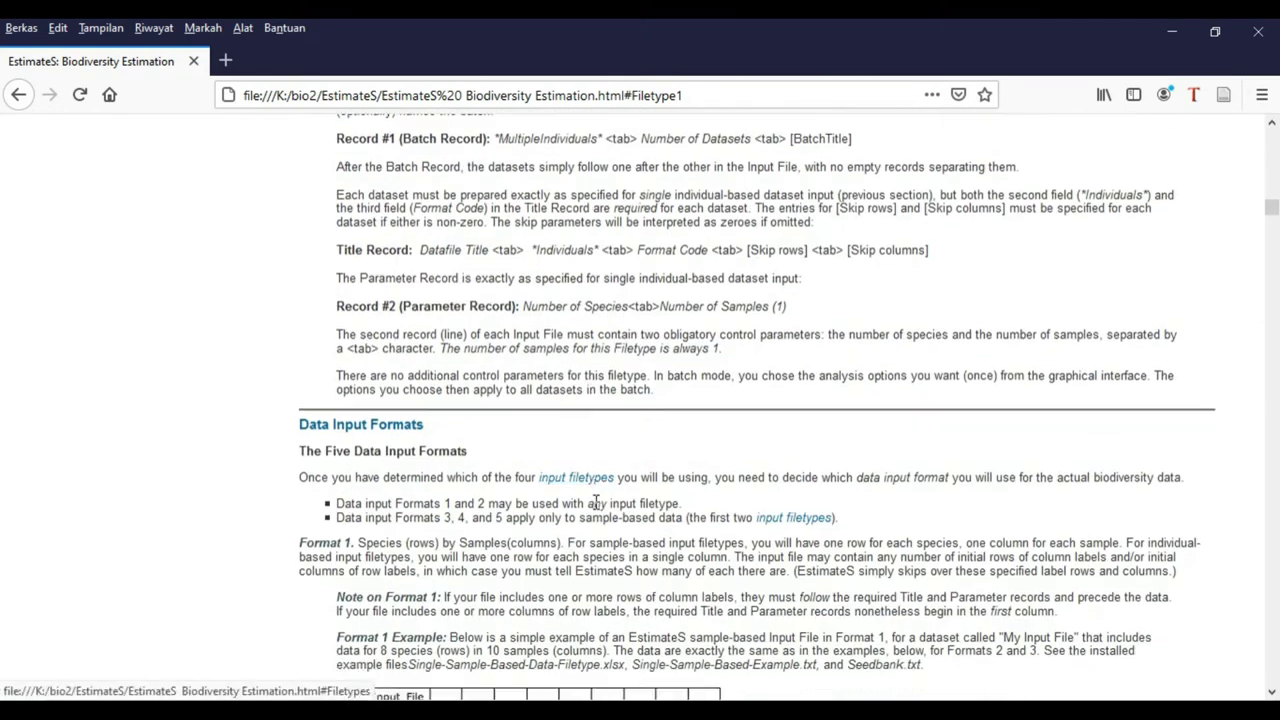
{"action": "scroll", "coordinate": [598, 510], "scroll_direction": "down", "scroll_amount": 2}
{"action": "scroll", "coordinate": [480, 430], "scroll_direction": "up", "scroll_amount": 2}
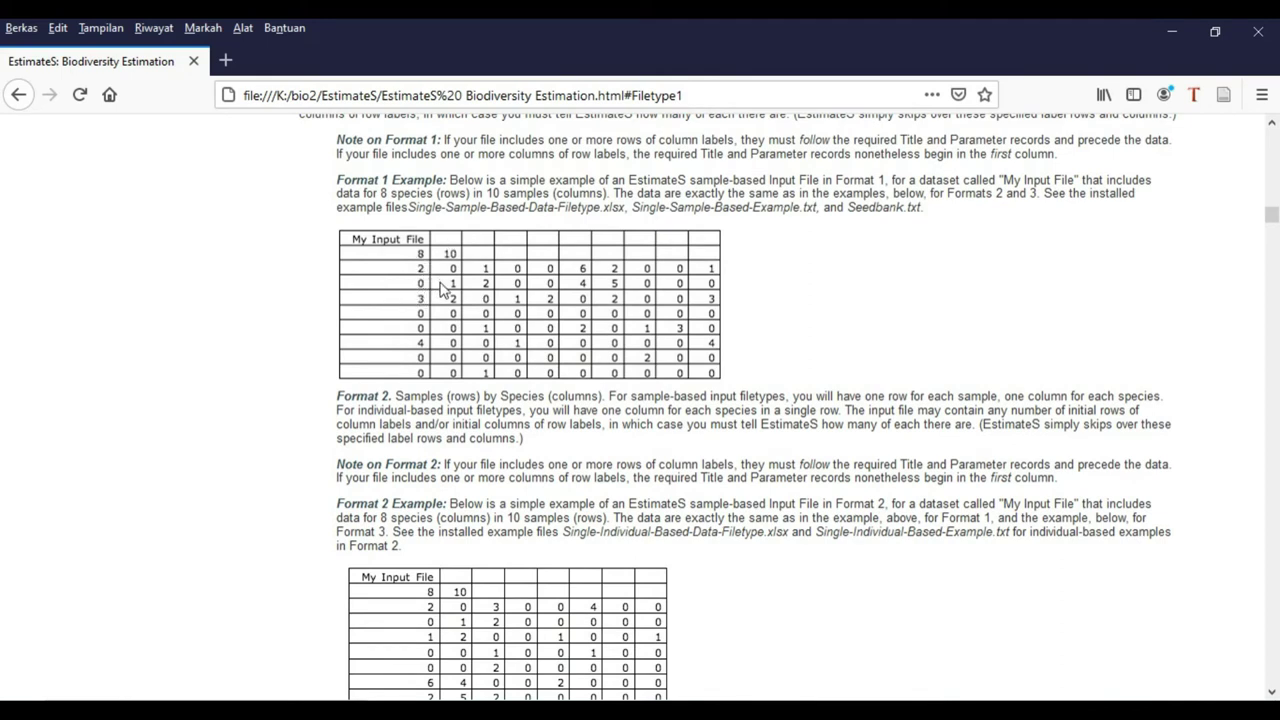
{"action": "scroll", "coordinate": [463, 506], "scroll_direction": "down", "scroll_amount": 2}
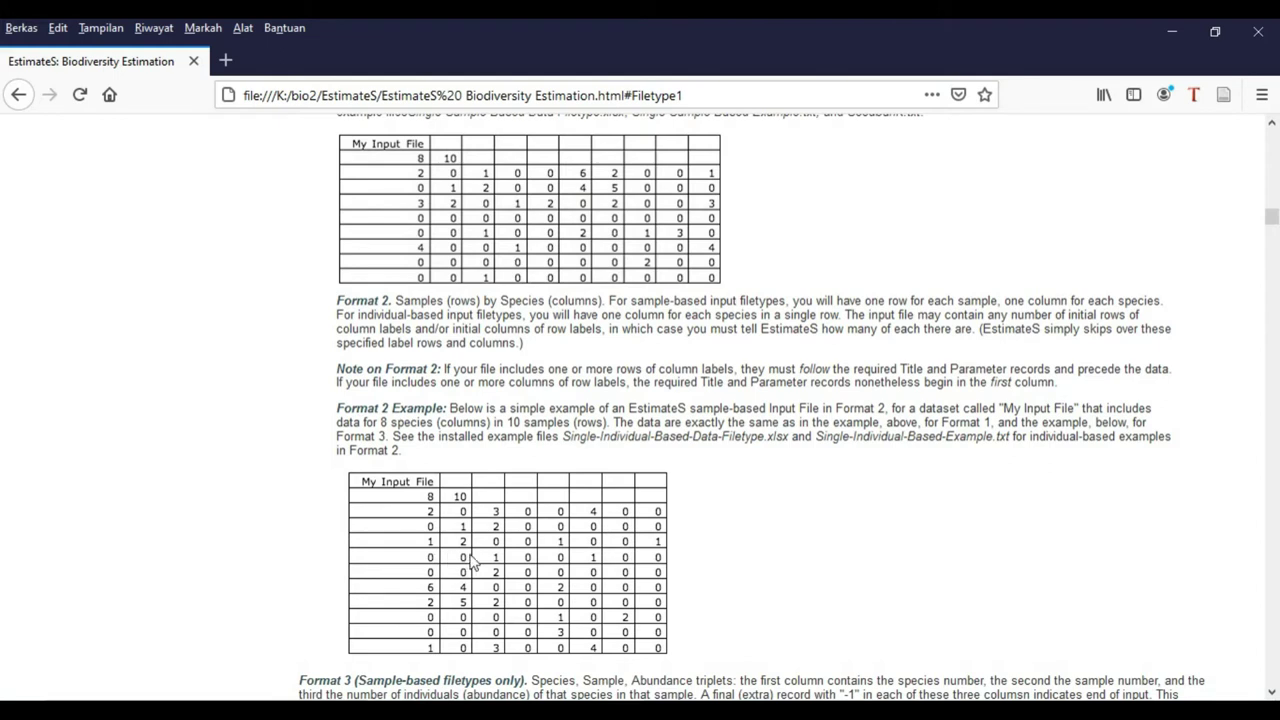
{"action": "scroll", "coordinate": [465, 557], "scroll_direction": "up", "scroll_amount": 2}
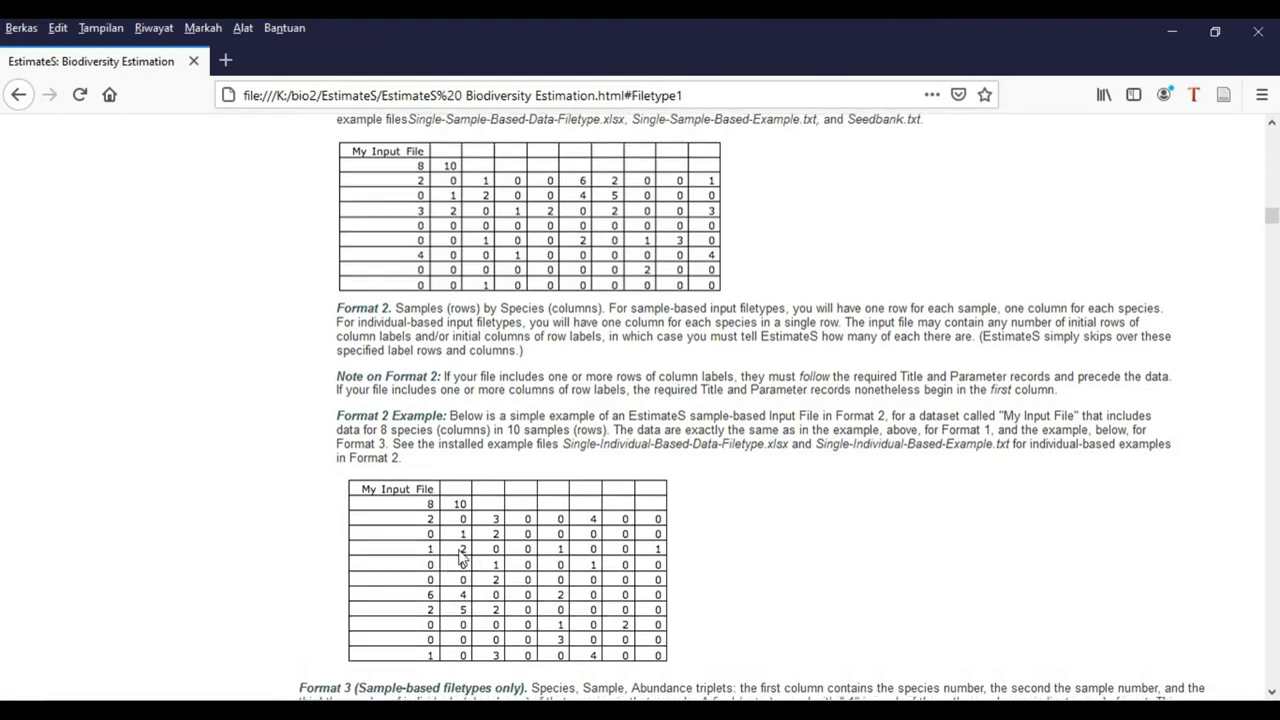
Read the guide's descriptions of sample-based Formats 3, 4 and 5, and look back over the earlier formats and filetypes
{"action": "scroll", "coordinate": [468, 556], "scroll_direction": "down", "scroll_amount": 4}
{"action": "scroll", "coordinate": [470, 557], "scroll_direction": "down", "scroll_amount": 3}
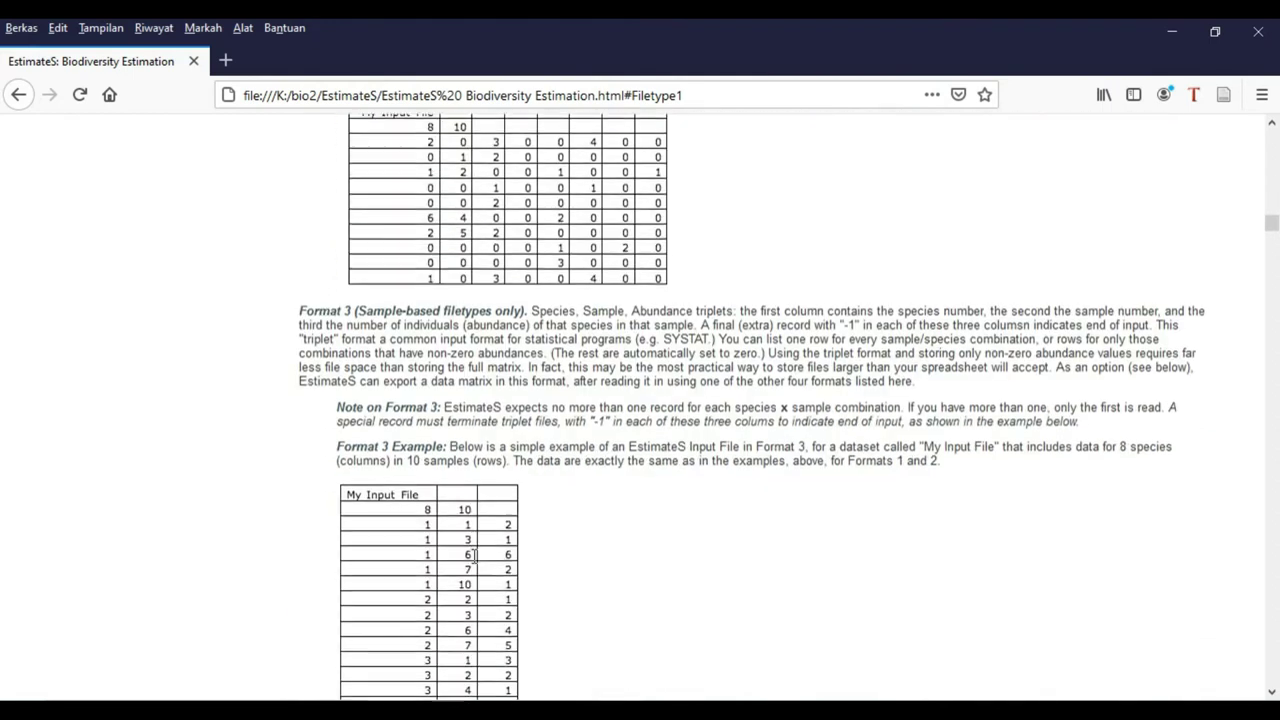
{"action": "scroll", "coordinate": [476, 563], "scroll_direction": "down", "scroll_amount": 8}
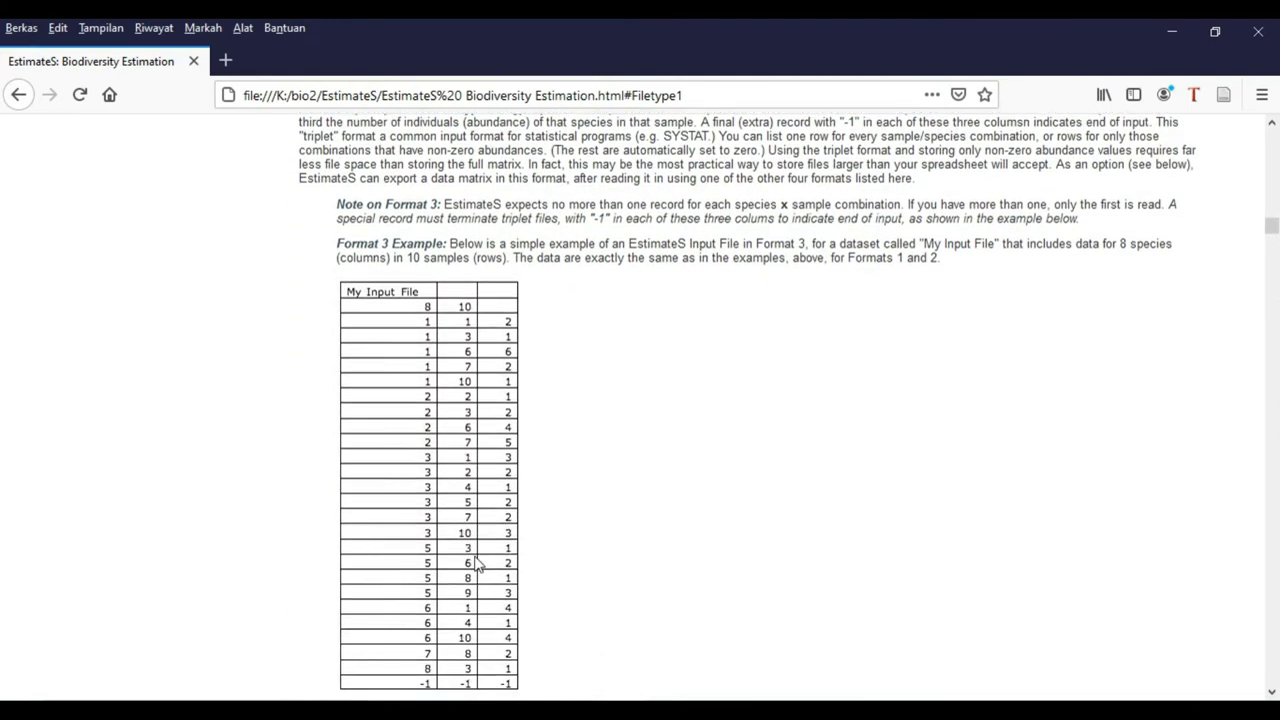
{"action": "scroll", "coordinate": [476, 563], "scroll_direction": "down", "scroll_amount": 3}
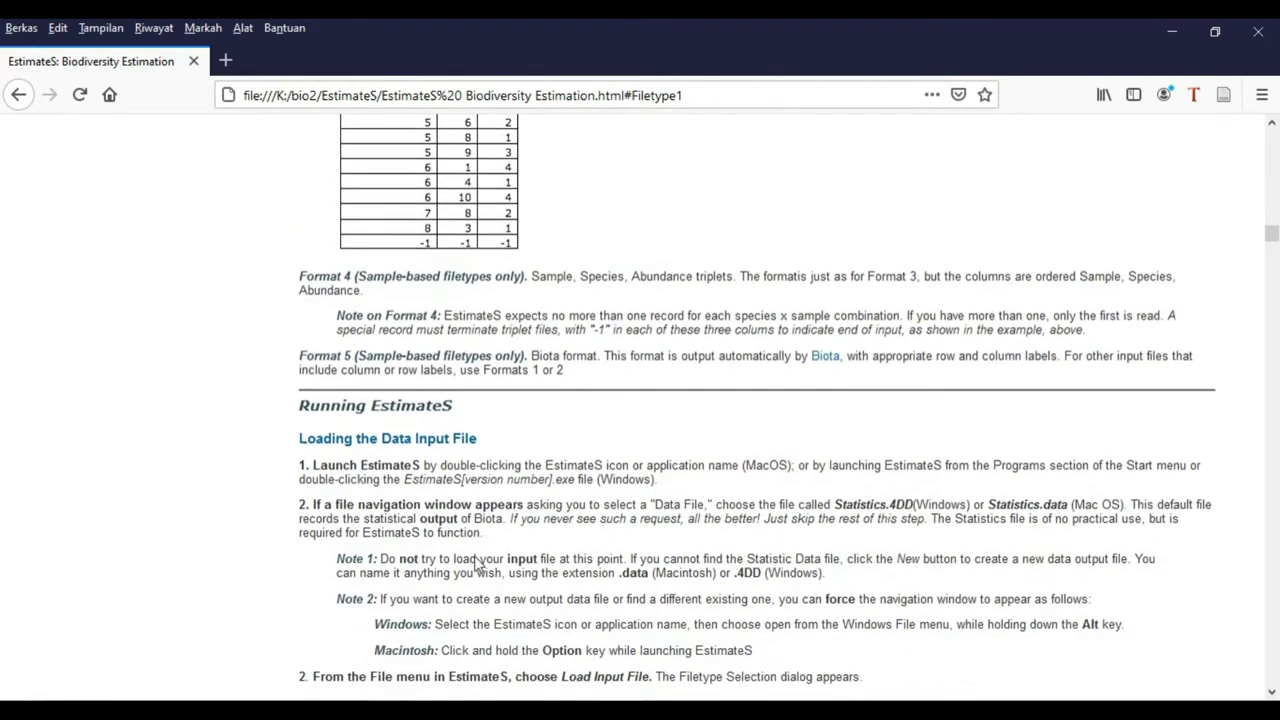
{"action": "scroll", "coordinate": [476, 557], "scroll_direction": "down", "scroll_amount": 1}
{"action": "scroll", "coordinate": [470, 530], "scroll_direction": "up", "scroll_amount": 9}
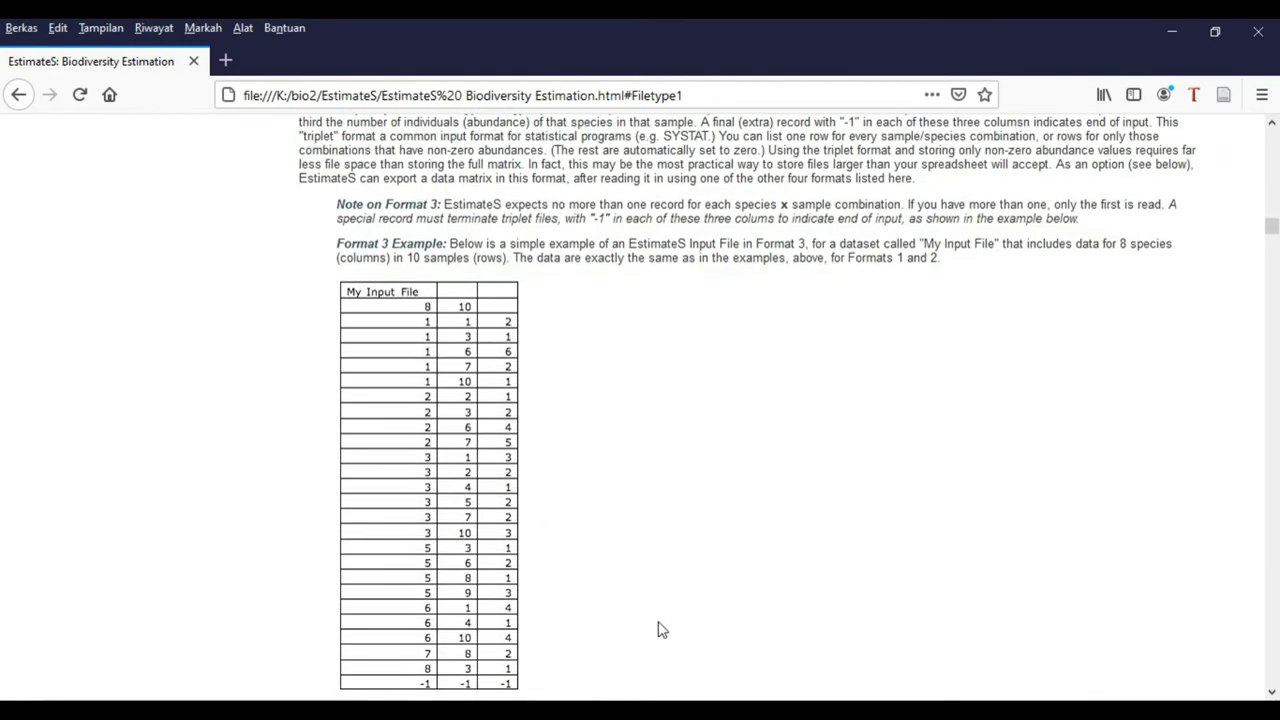
{"action": "scroll", "coordinate": [660, 628], "scroll_direction": "down", "scroll_amount": 3}
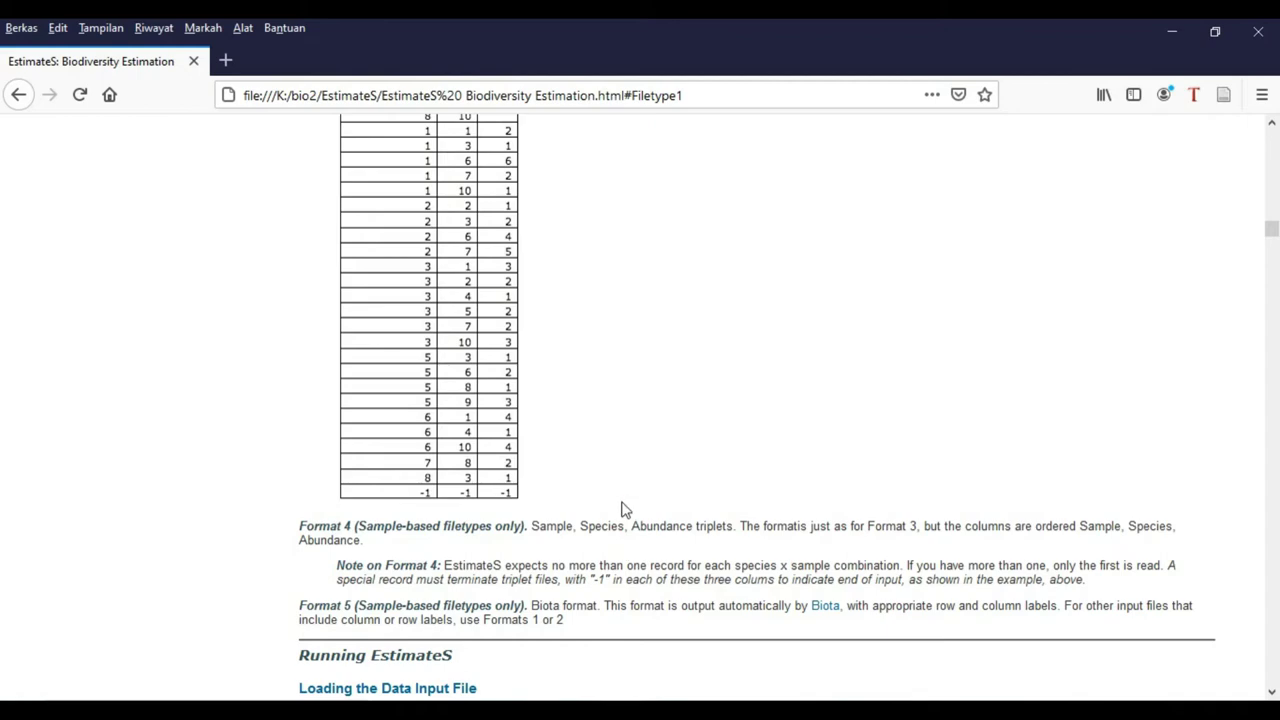
{"action": "scroll", "coordinate": [622, 510], "scroll_direction": "up", "scroll_amount": 6}
{"action": "scroll", "coordinate": [622, 510], "scroll_direction": "up", "scroll_amount": 20}
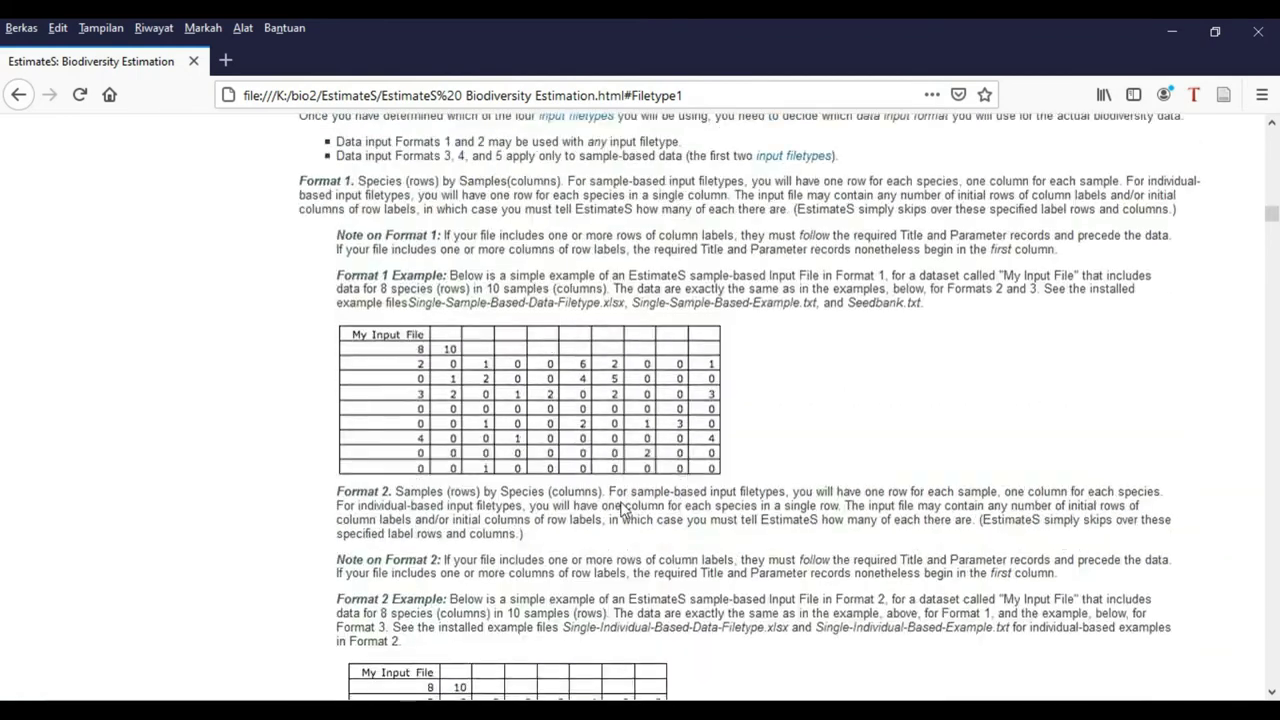
{"action": "scroll", "coordinate": [618, 508], "scroll_direction": "up", "scroll_amount": 15}
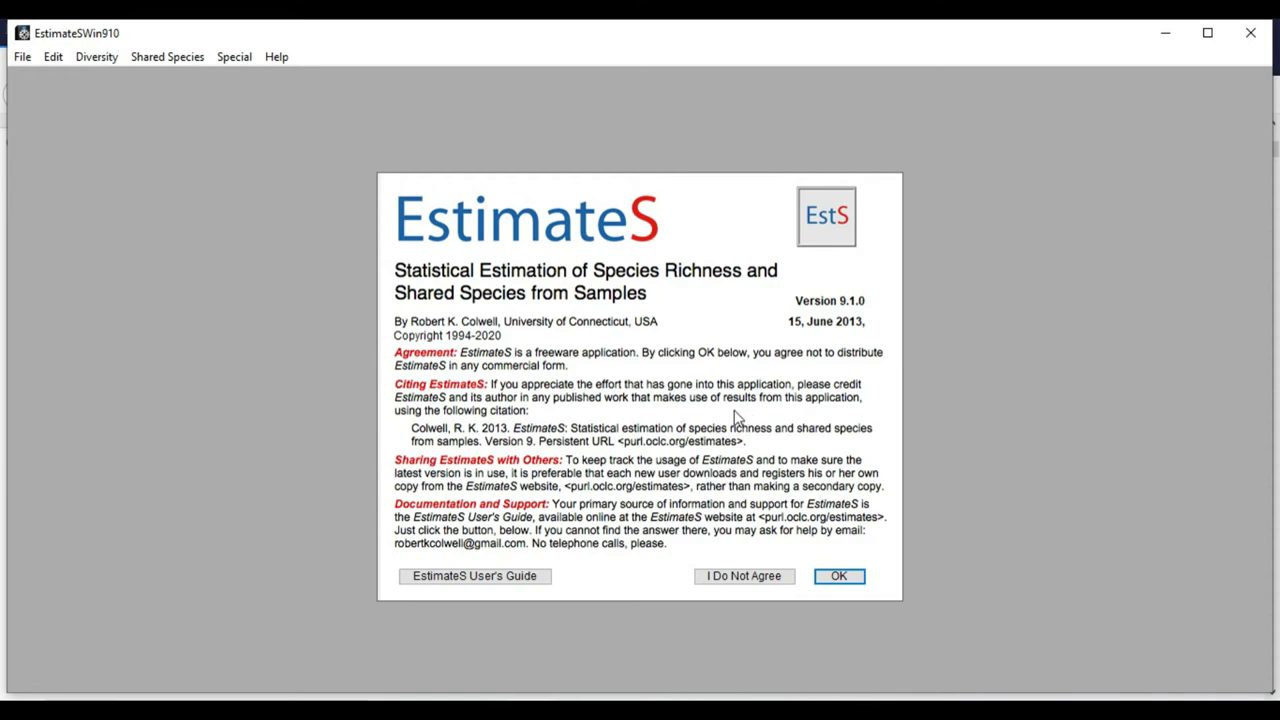
Switch to EstimateS, accept the agreement and start loading a data input file as one individual-based abundance sample
{"action": "left_click", "coordinate": [835, 577]}
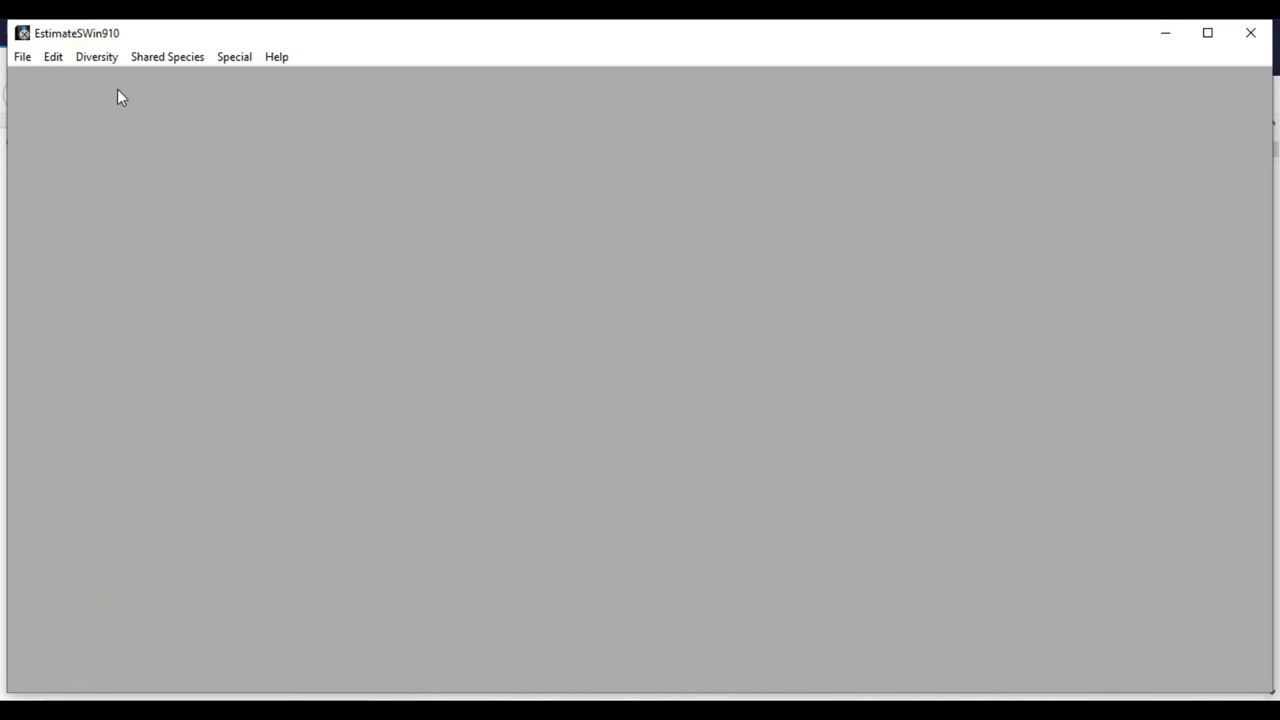
{"action": "left_click", "coordinate": [22, 60]}
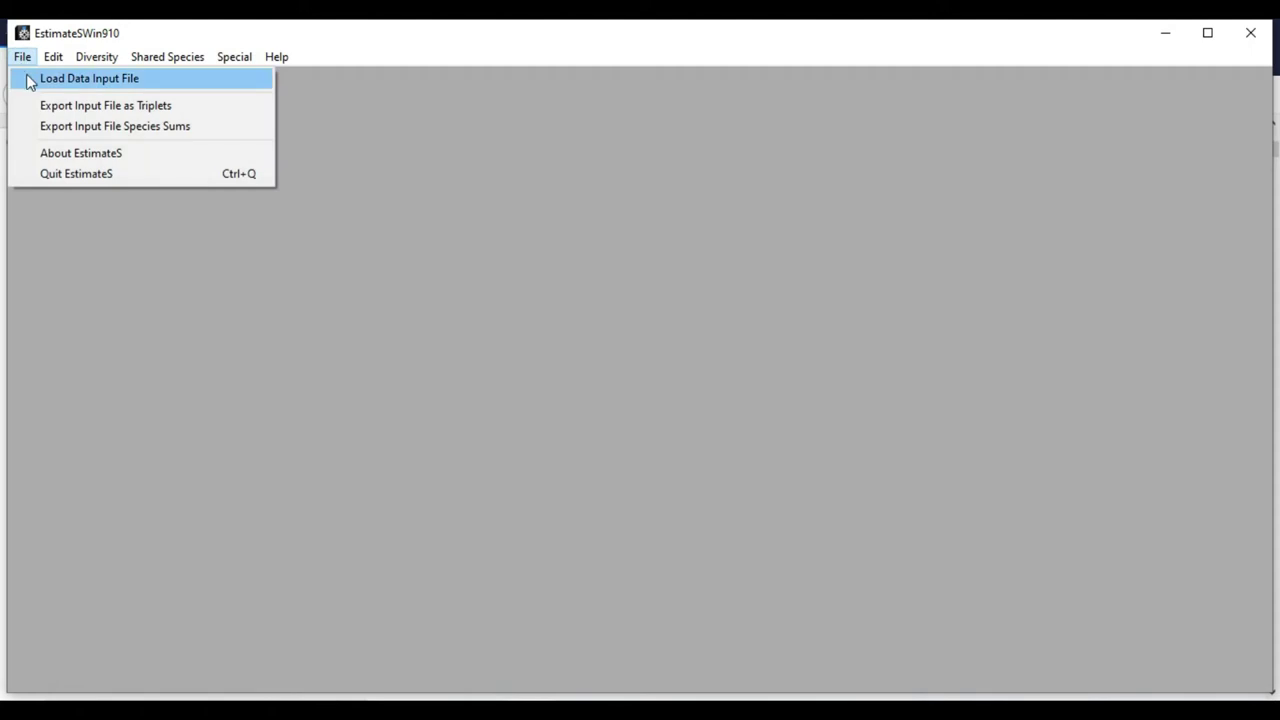
{"action": "left_click", "coordinate": [30, 82]}
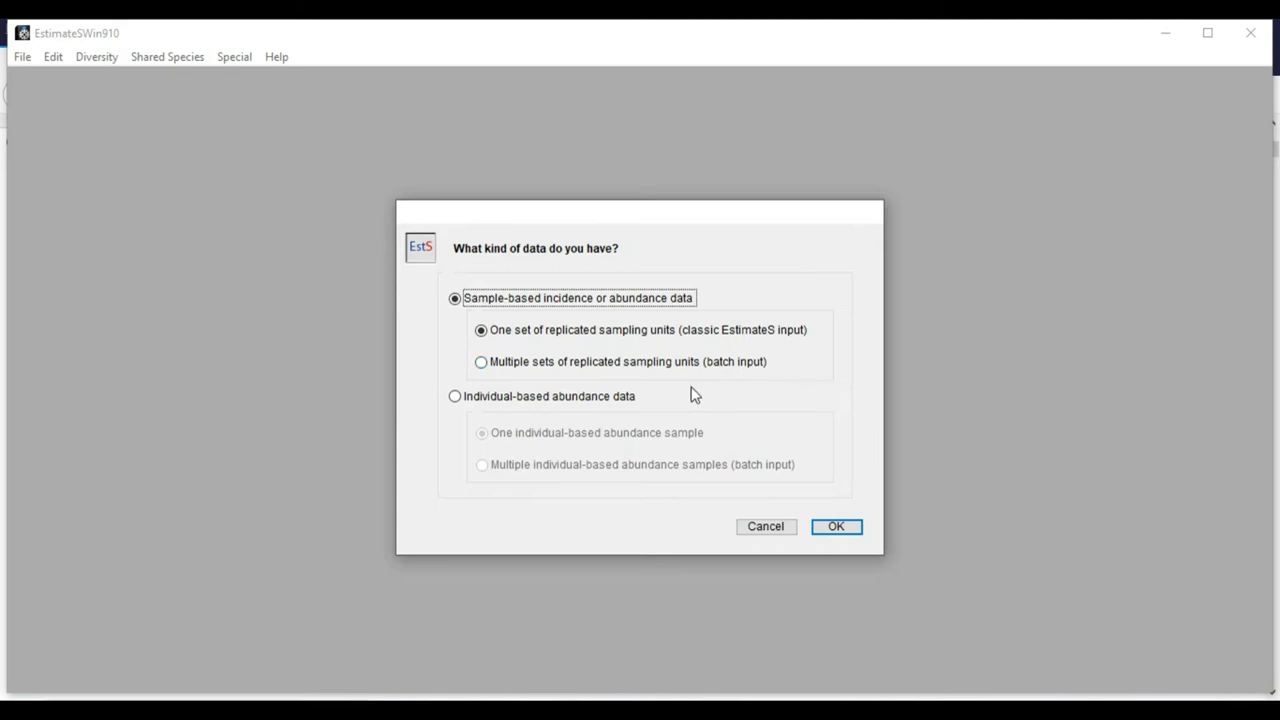
{"action": "left_click", "coordinate": [456, 397]}
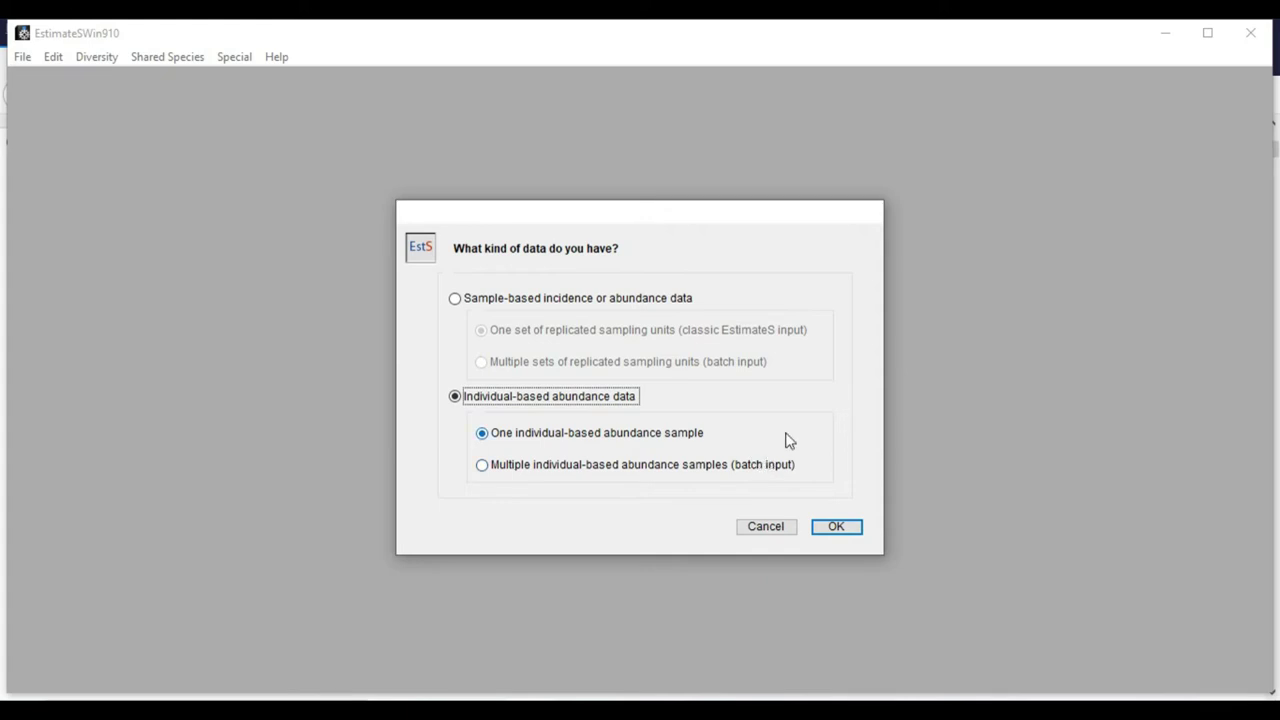
{"action": "left_click", "coordinate": [837, 529]}
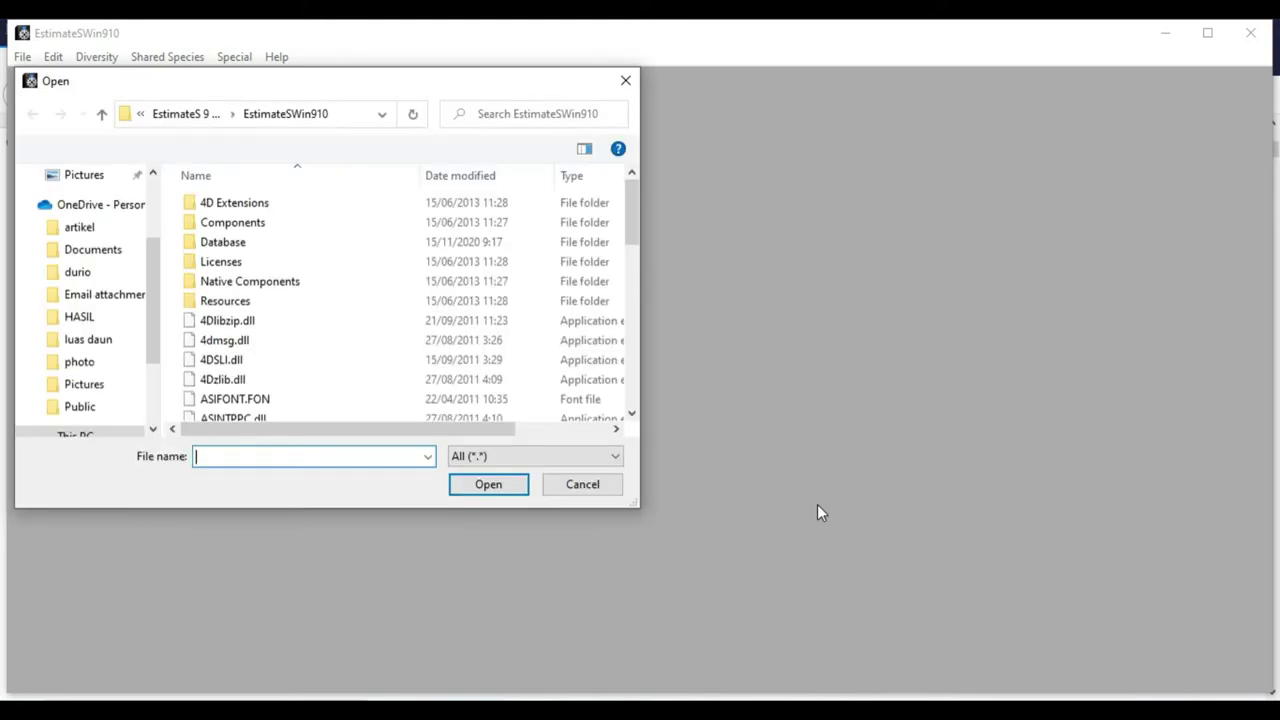
Browse the folder tree and the Documents folder for the individual-based input text file
{"action": "left_click_drag", "start_coordinate": [149, 281], "coordinate": [149, 212]}
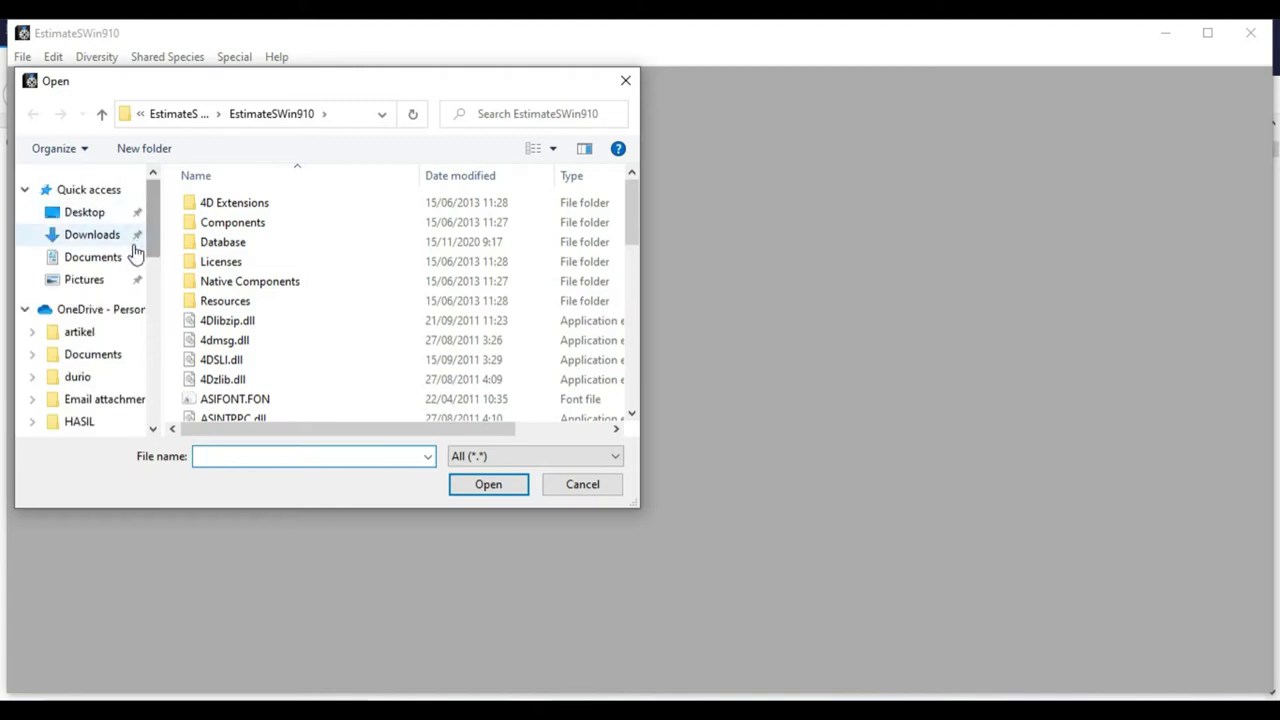
{"action": "scroll", "coordinate": [107, 300], "scroll_direction": "down", "scroll_amount": 3}
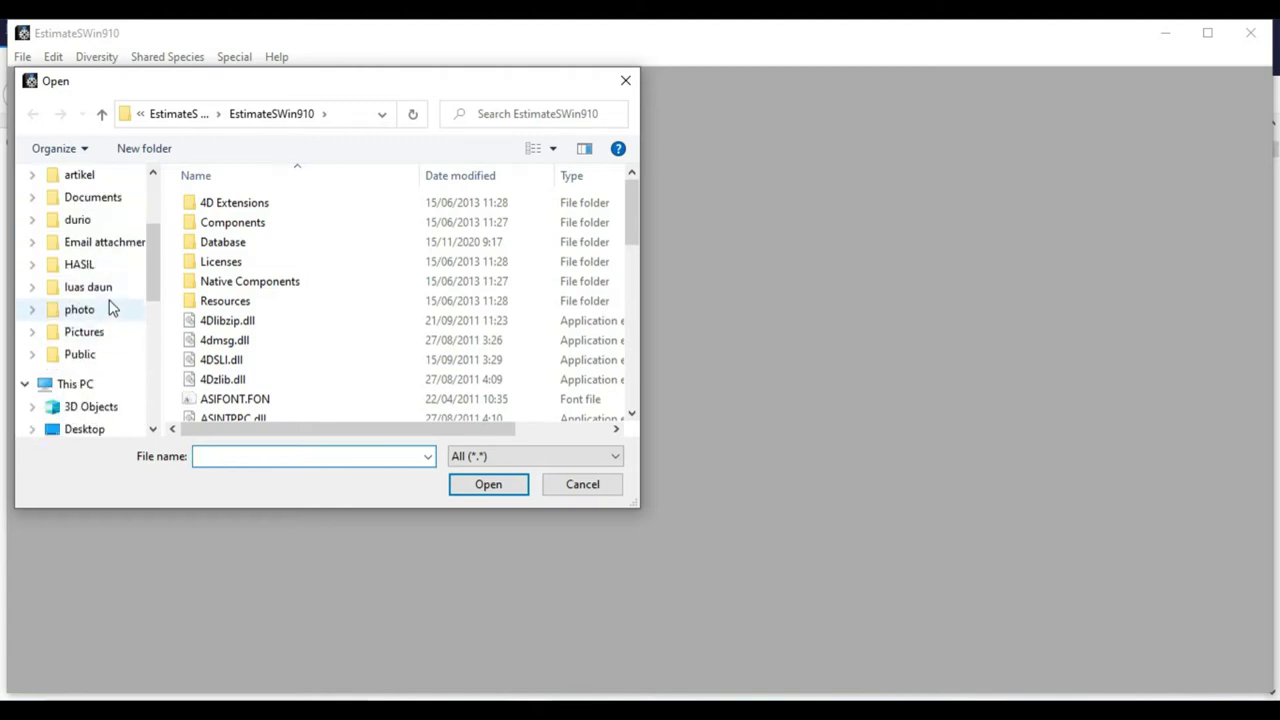
{"action": "scroll", "coordinate": [108, 300], "scroll_direction": "down", "scroll_amount": 3}
{"action": "scroll", "coordinate": [108, 300], "scroll_direction": "up", "scroll_amount": 5}
{"action": "scroll", "coordinate": [110, 300], "scroll_direction": "down", "scroll_amount": 6}
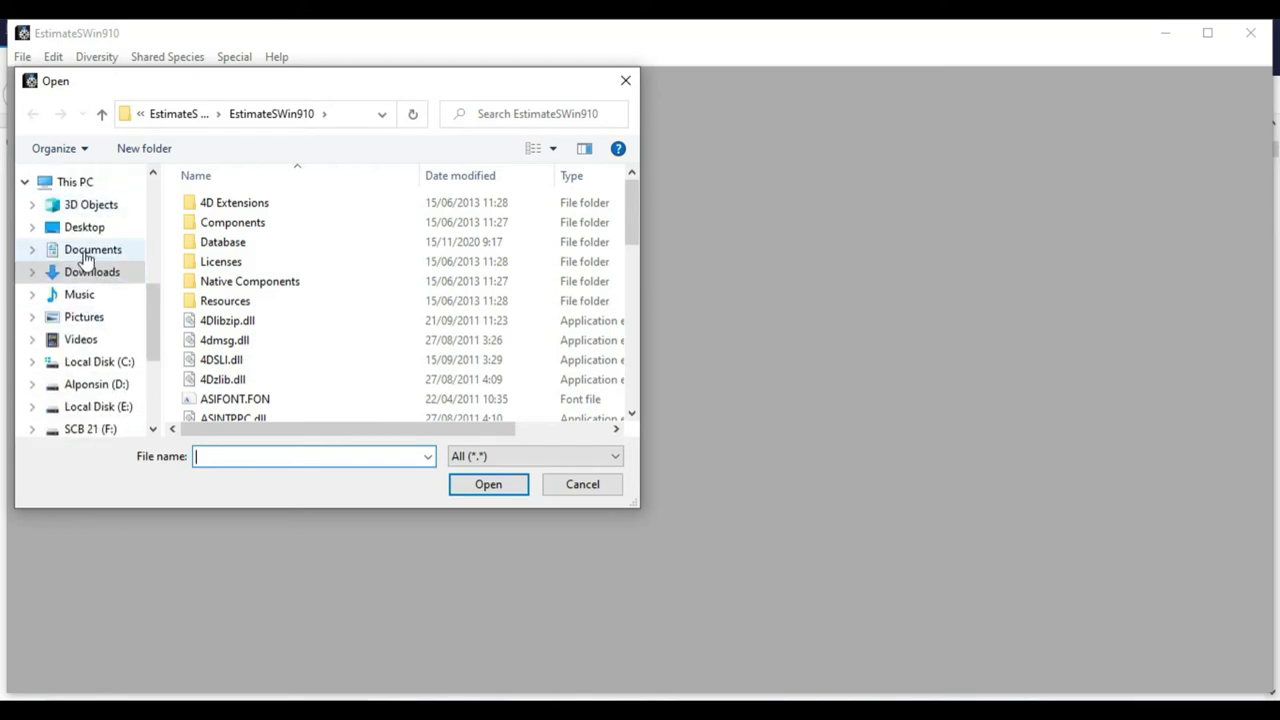
{"action": "left_click", "coordinate": [84, 252]}
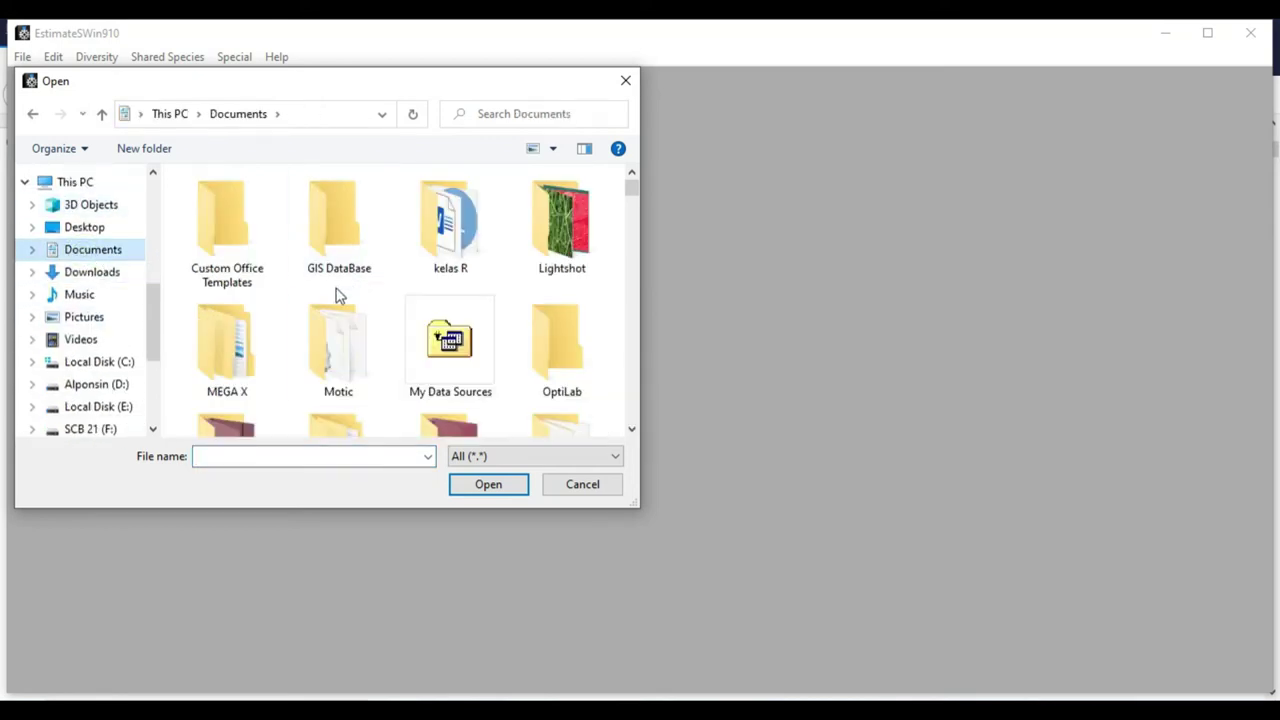
{"action": "scroll", "coordinate": [466, 347], "scroll_direction": "down", "scroll_amount": 7}
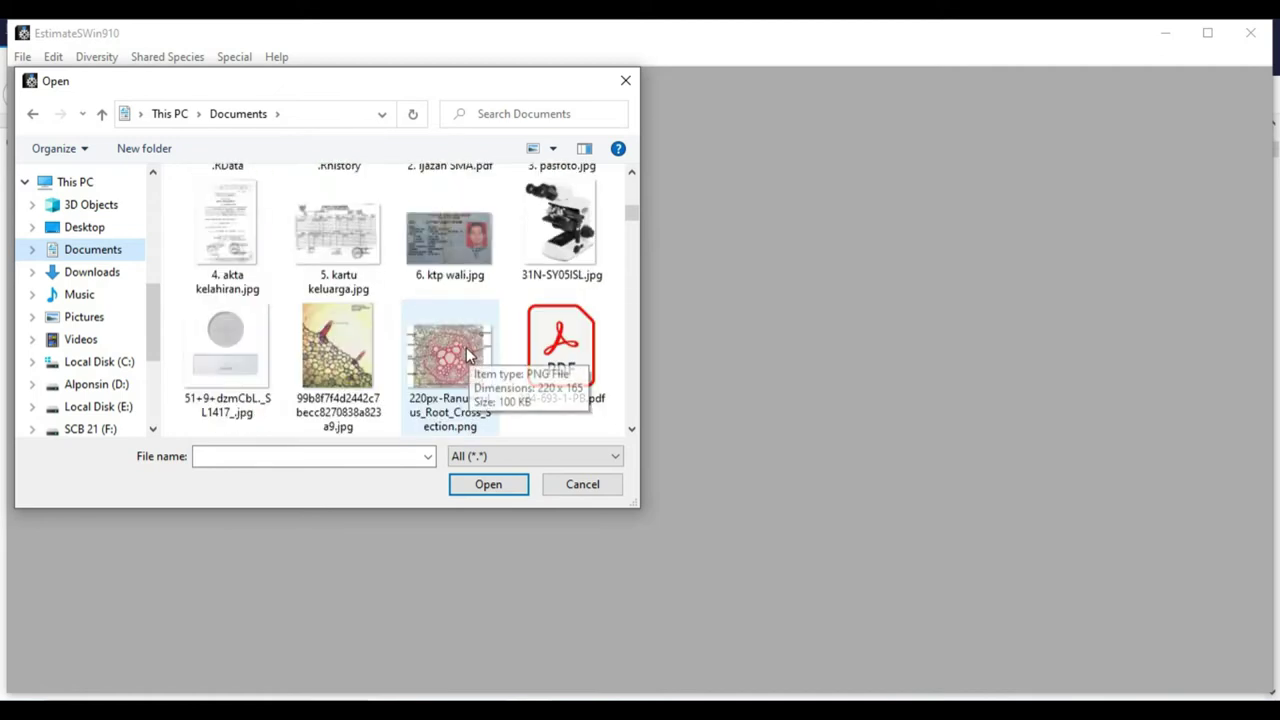
{"action": "scroll", "coordinate": [408, 354], "scroll_direction": "down", "scroll_amount": 10}
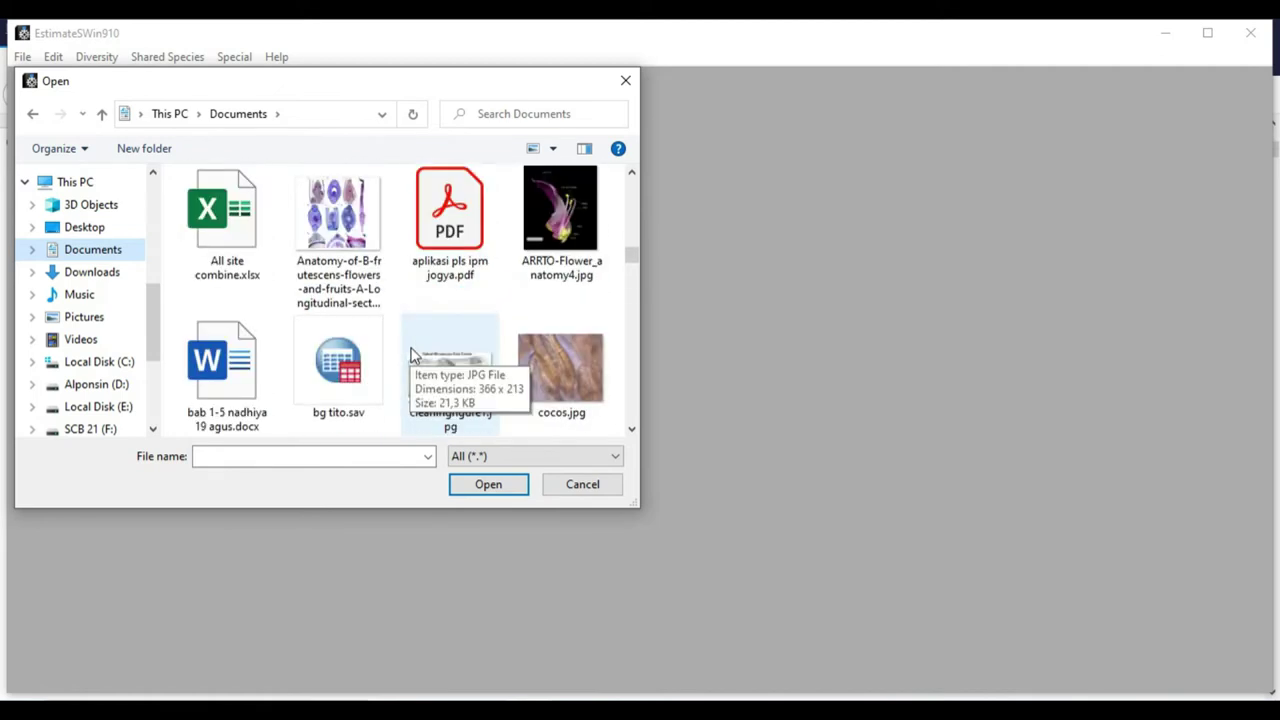
{"action": "scroll", "coordinate": [412, 355], "scroll_direction": "down", "scroll_amount": 12}
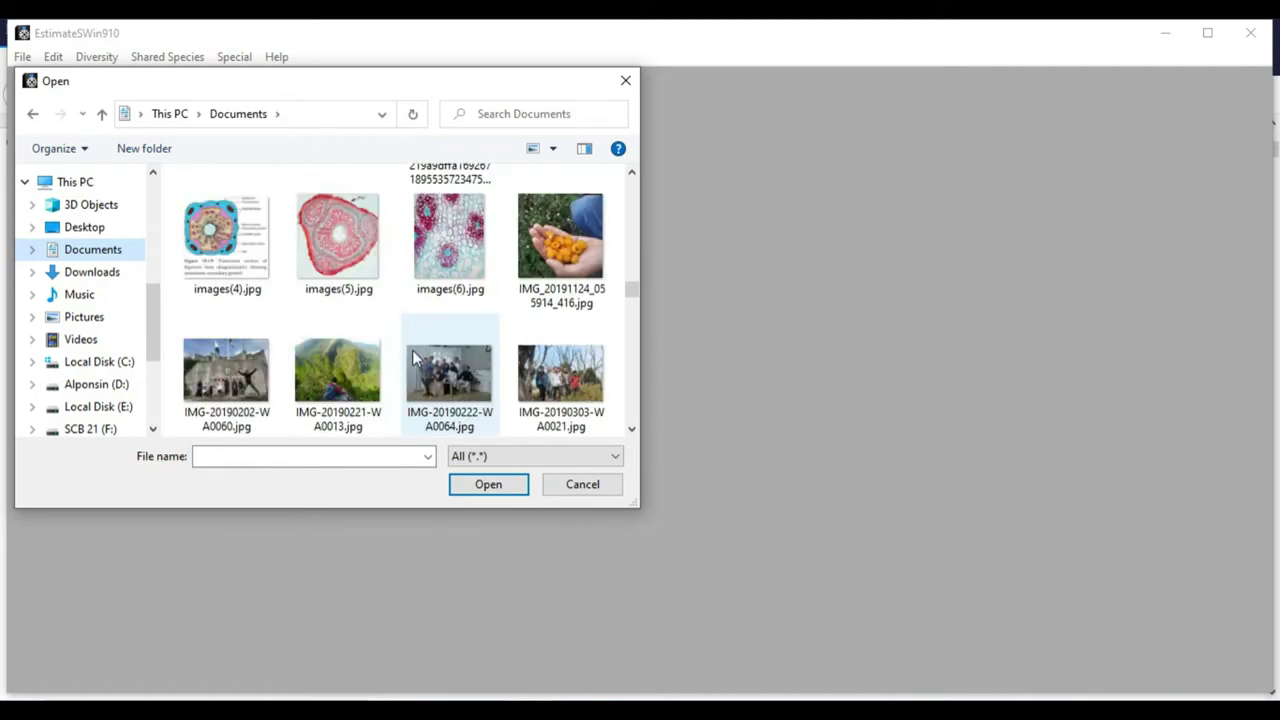
{"action": "scroll", "coordinate": [415, 352], "scroll_direction": "down", "scroll_amount": 5}
{"action": "scroll", "coordinate": [227, 357], "scroll_direction": "down", "scroll_amount": 5}
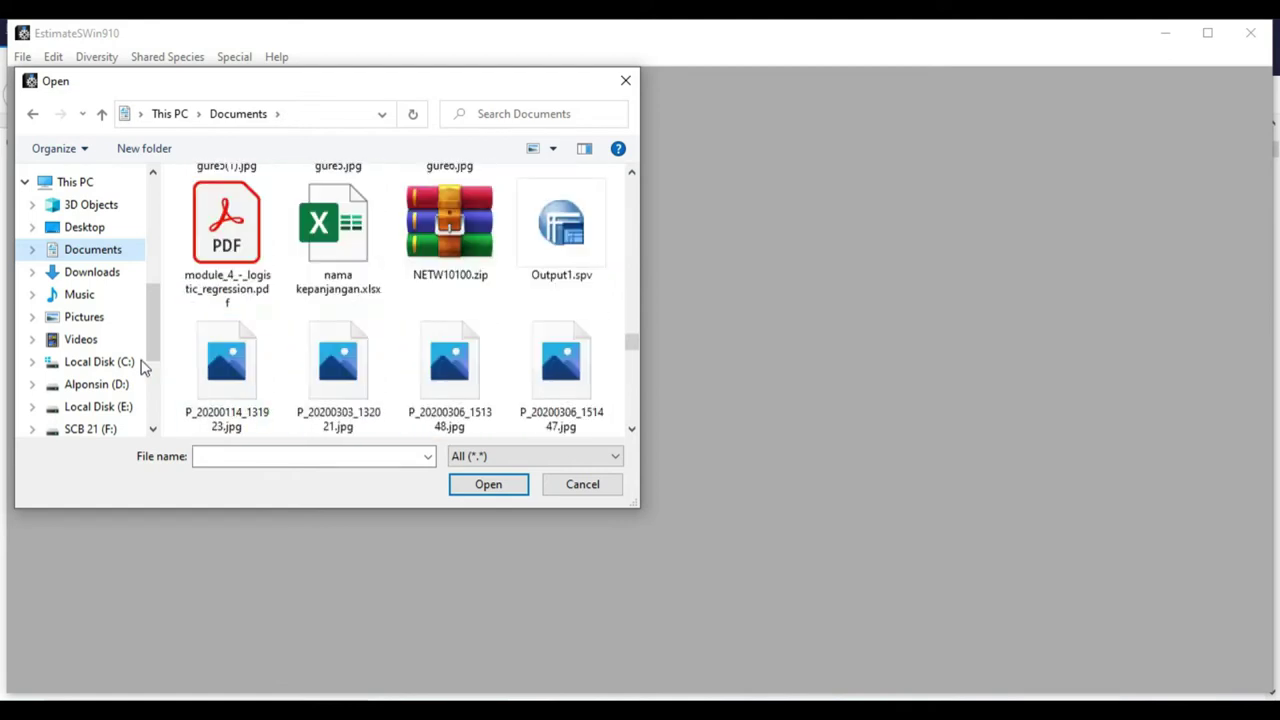
Try to load the first "All site combine individual-based" text file from the bio2\EstimateS\Individual-based folder on Local Disk (K:)
{"action": "scroll", "coordinate": [115, 352], "scroll_direction": "down", "scroll_amount": 3}
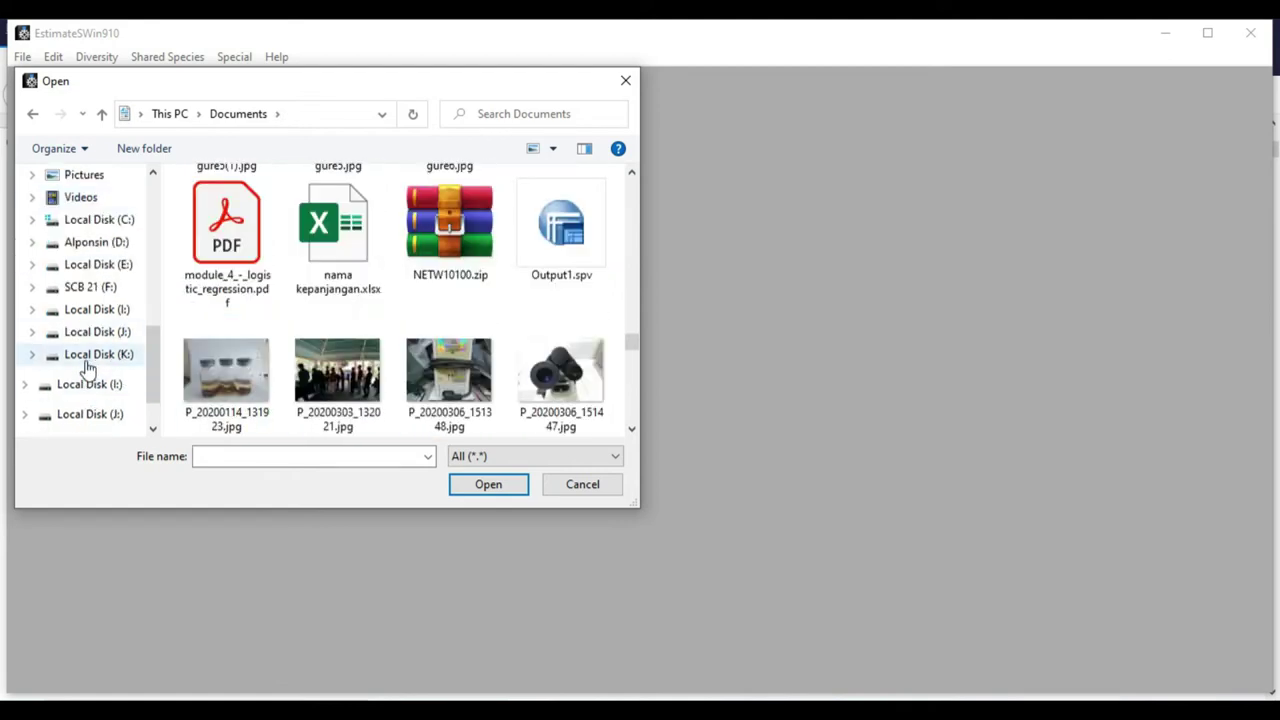
{"action": "left_click", "coordinate": [90, 356]}
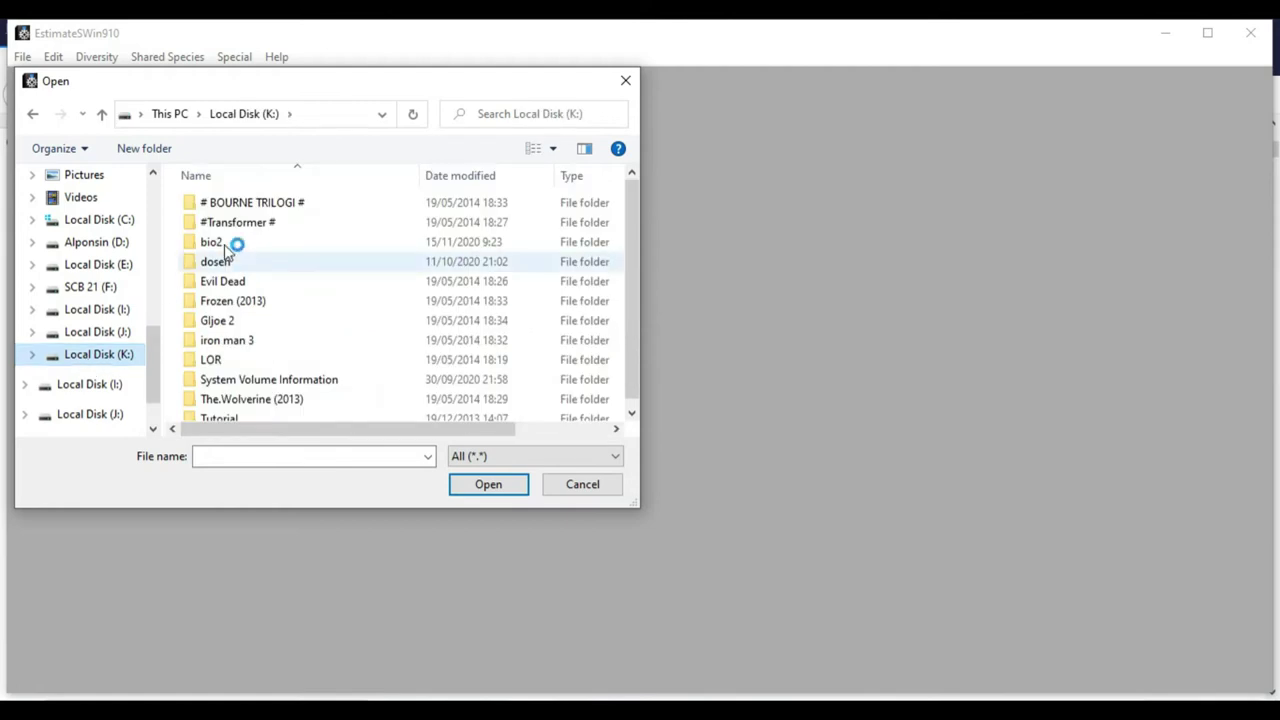
{"action": "double_click", "coordinate": [238, 242]}
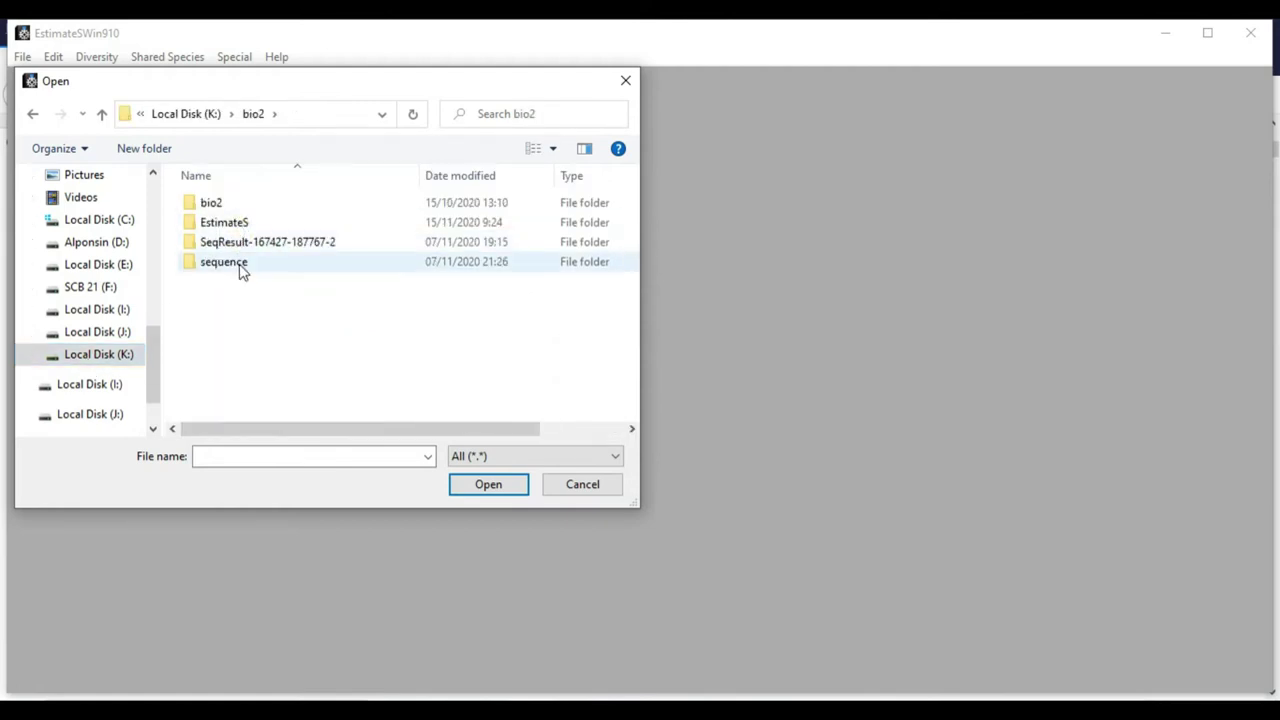
{"action": "double_click", "coordinate": [220, 224]}
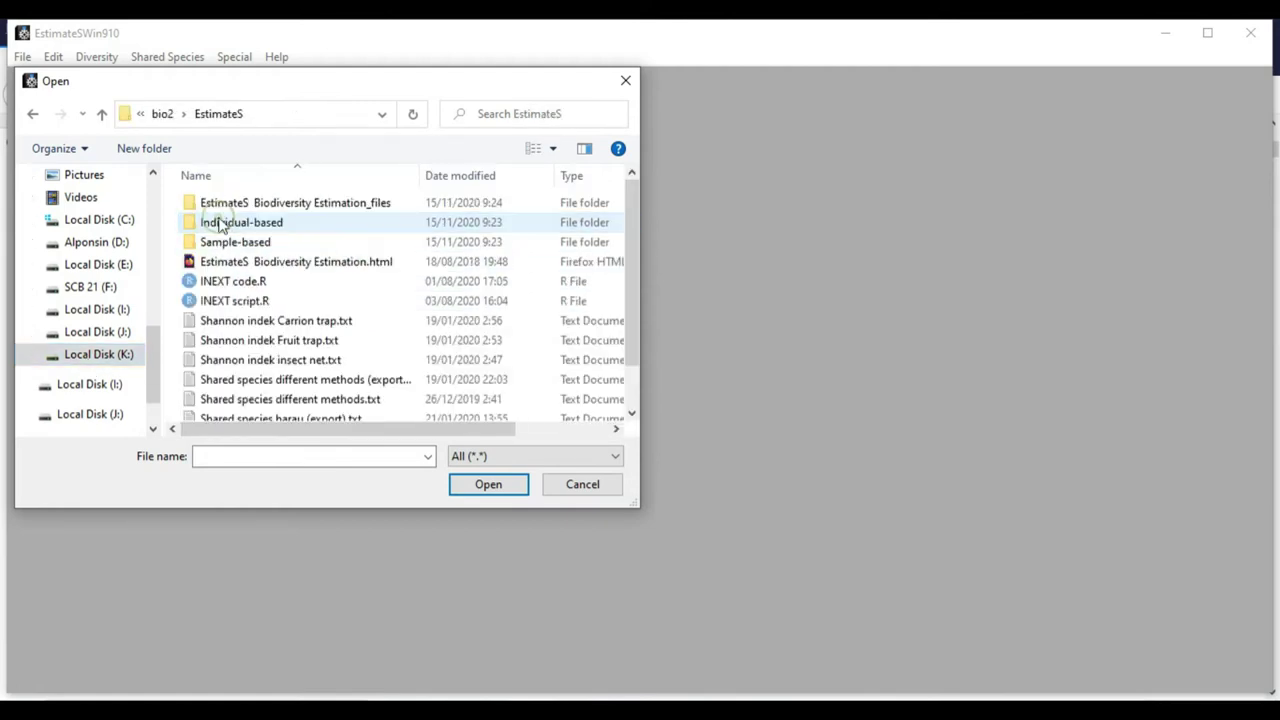
{"action": "double_click", "coordinate": [279, 225]}
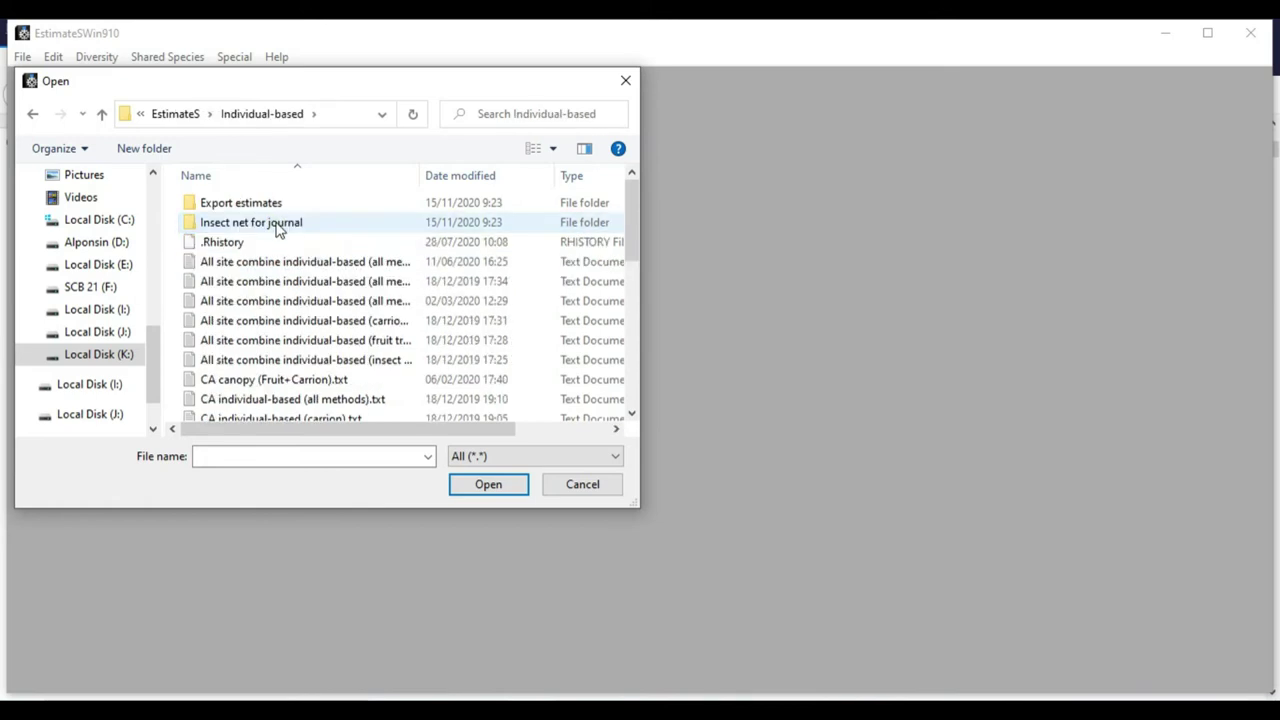
{"action": "left_click", "coordinate": [283, 263]}
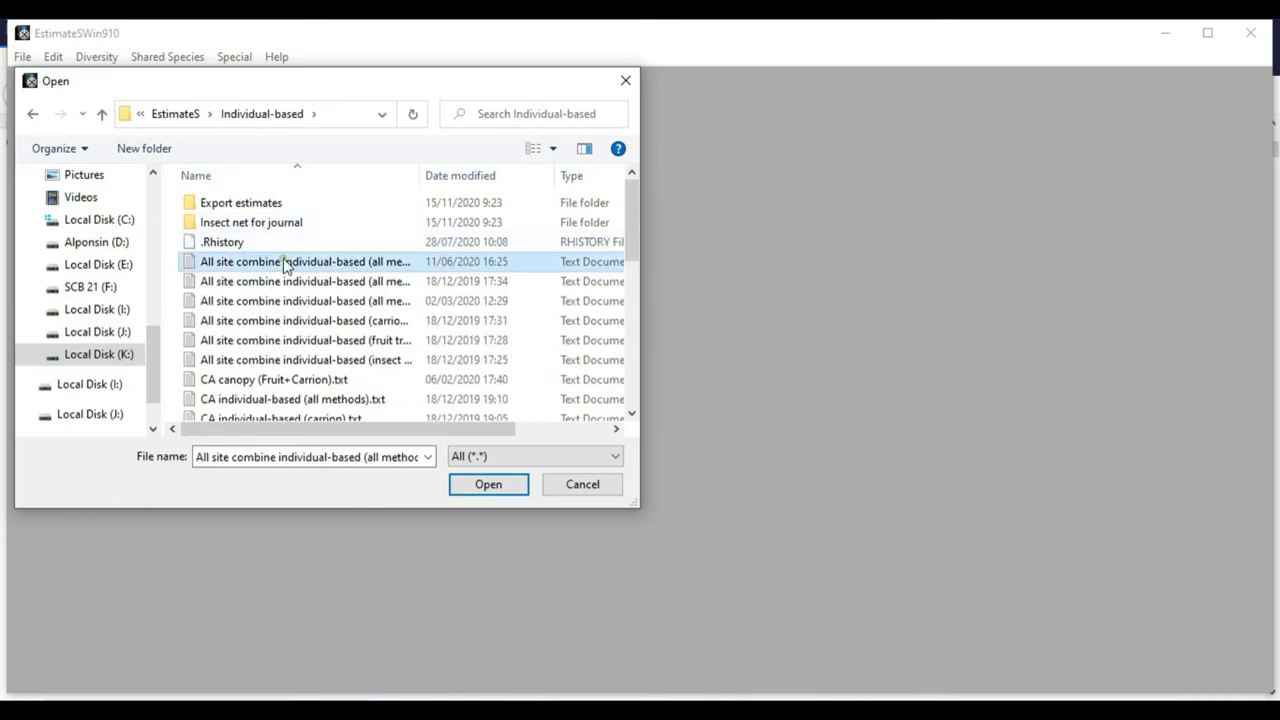
{"action": "left_click", "coordinate": [488, 486]}
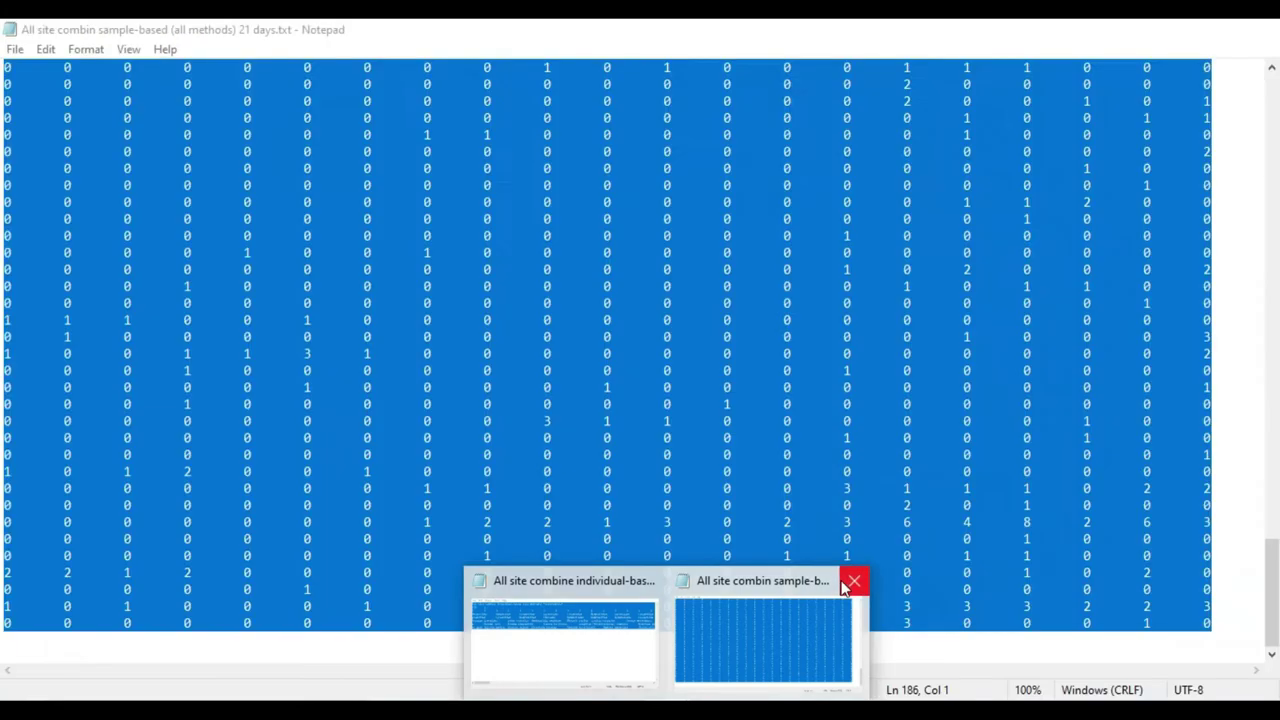
Close the sample-based text file in Notepad and switch to the All site combine sheet in Excel
{"action": "left_click", "coordinate": [850, 581]}
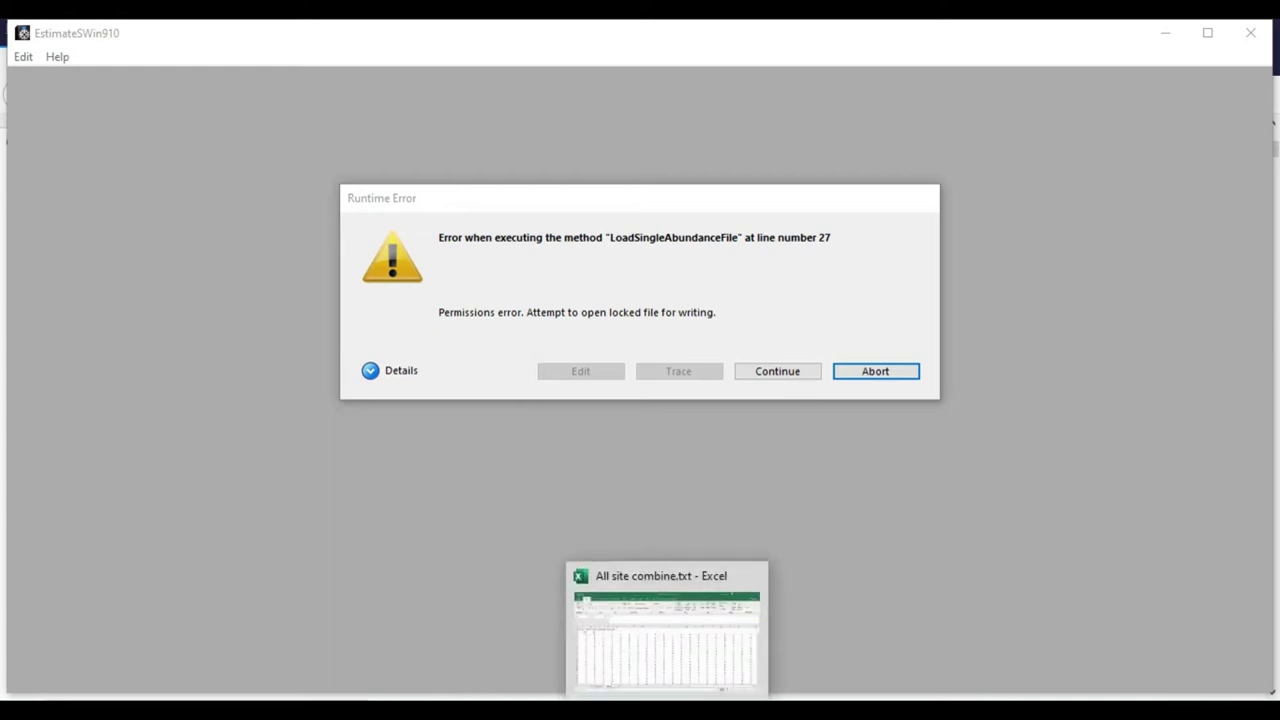
{"action": "left_click", "coordinate": [621, 684]}
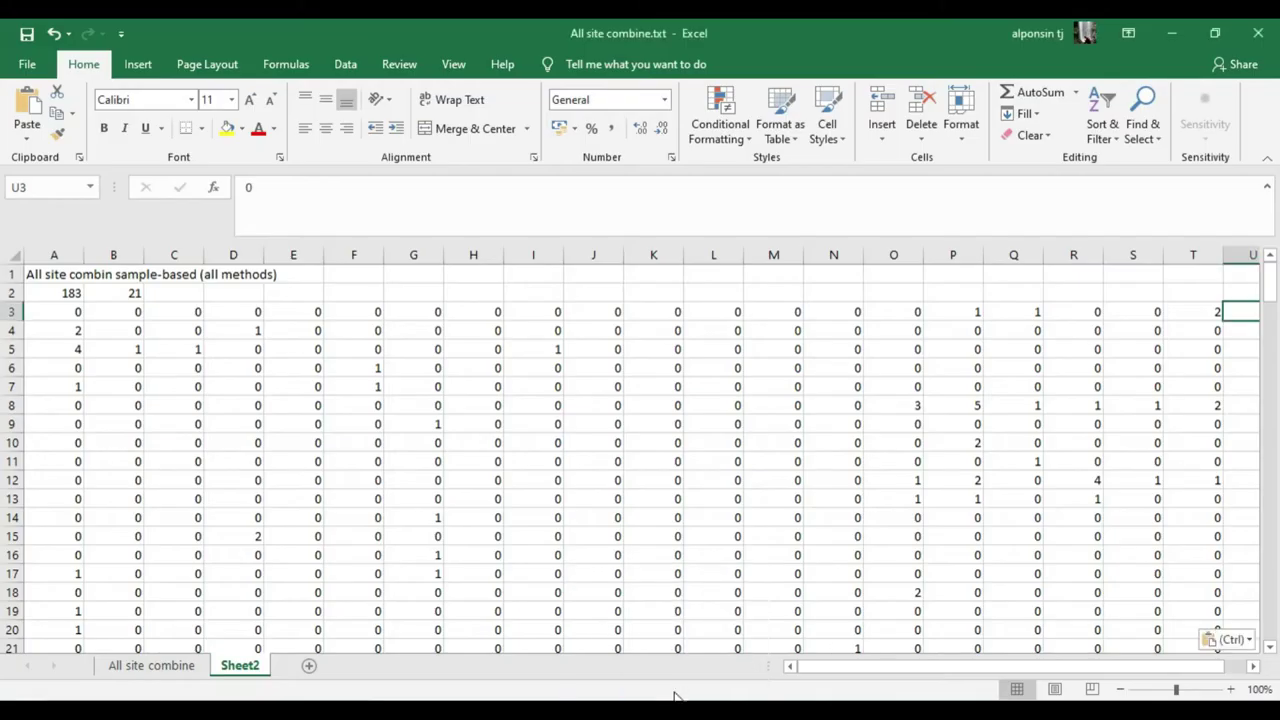
{"action": "left_click", "coordinate": [172, 670]}
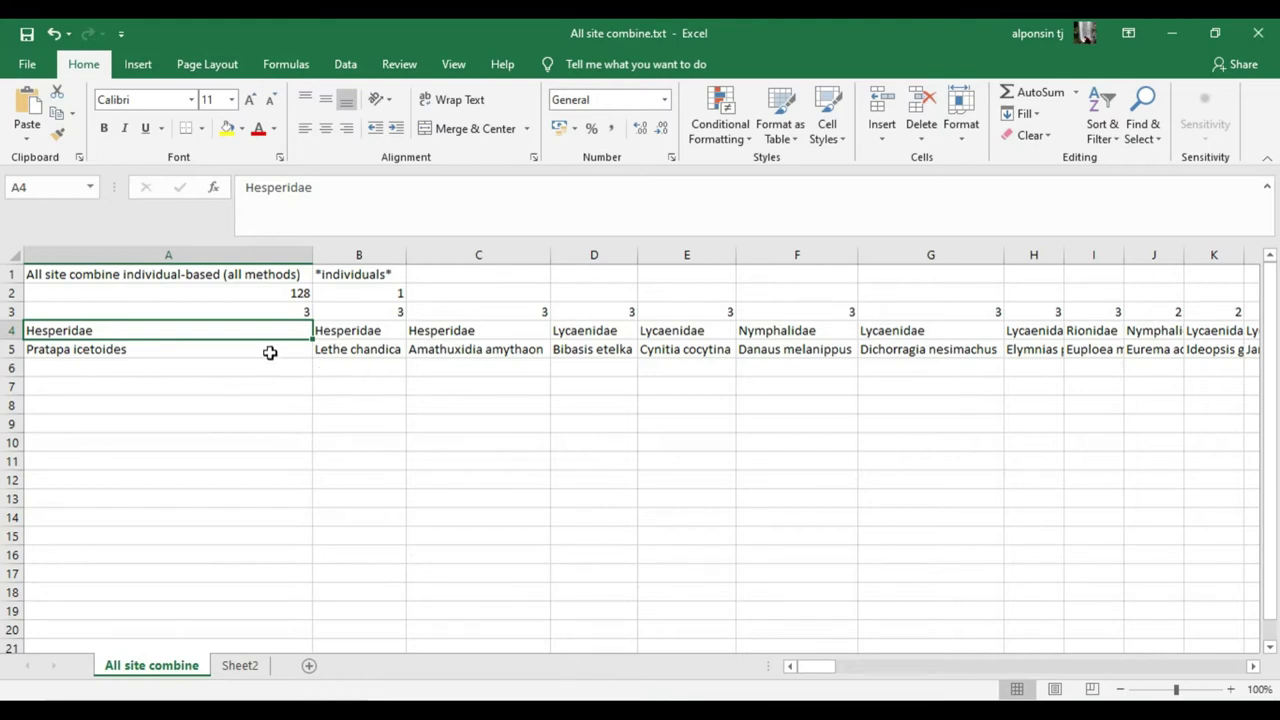
Select the whole individual-based data block A1:DX5, from the title row through the species names
{"action": "left_click_drag", "start_coordinate": [238, 272], "coordinate": [1277, 358]}
{"action": "key", "text": "ctrl+shift+Right"}
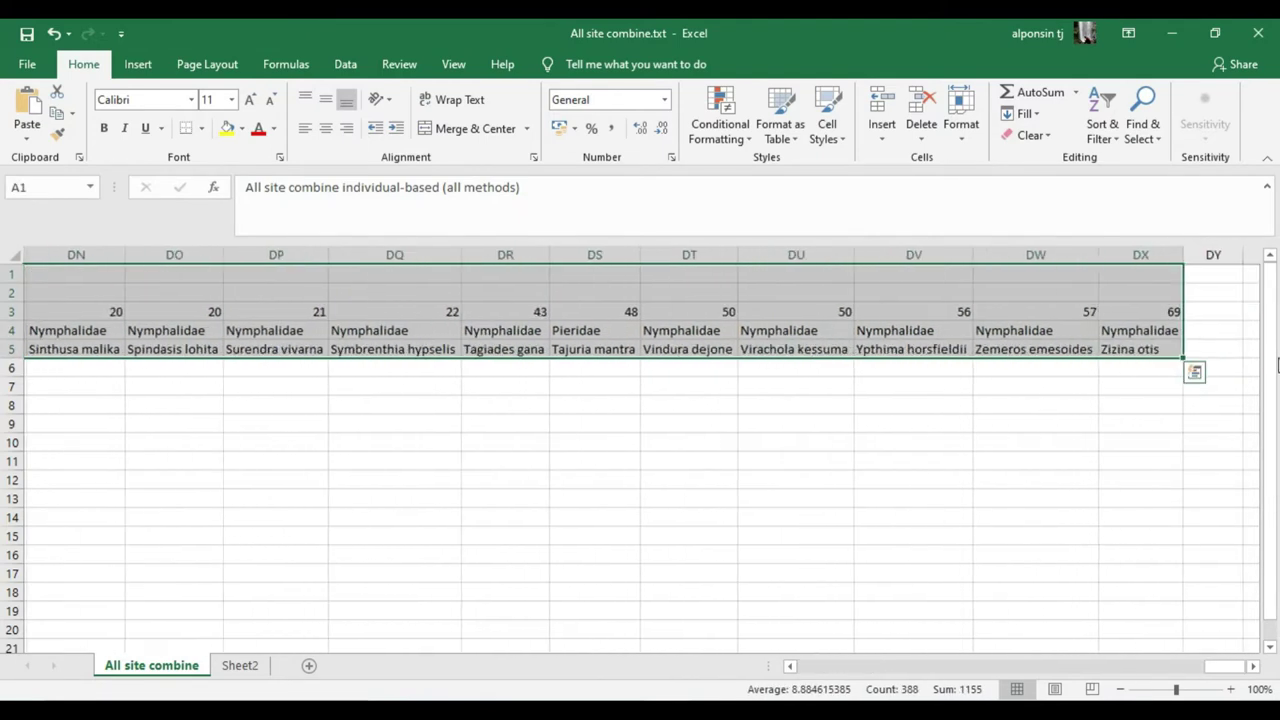
{"action": "left_click_drag", "start_coordinate": [1235, 666], "coordinate": [702, 686]}
{"action": "left_click", "coordinate": [282, 276]}
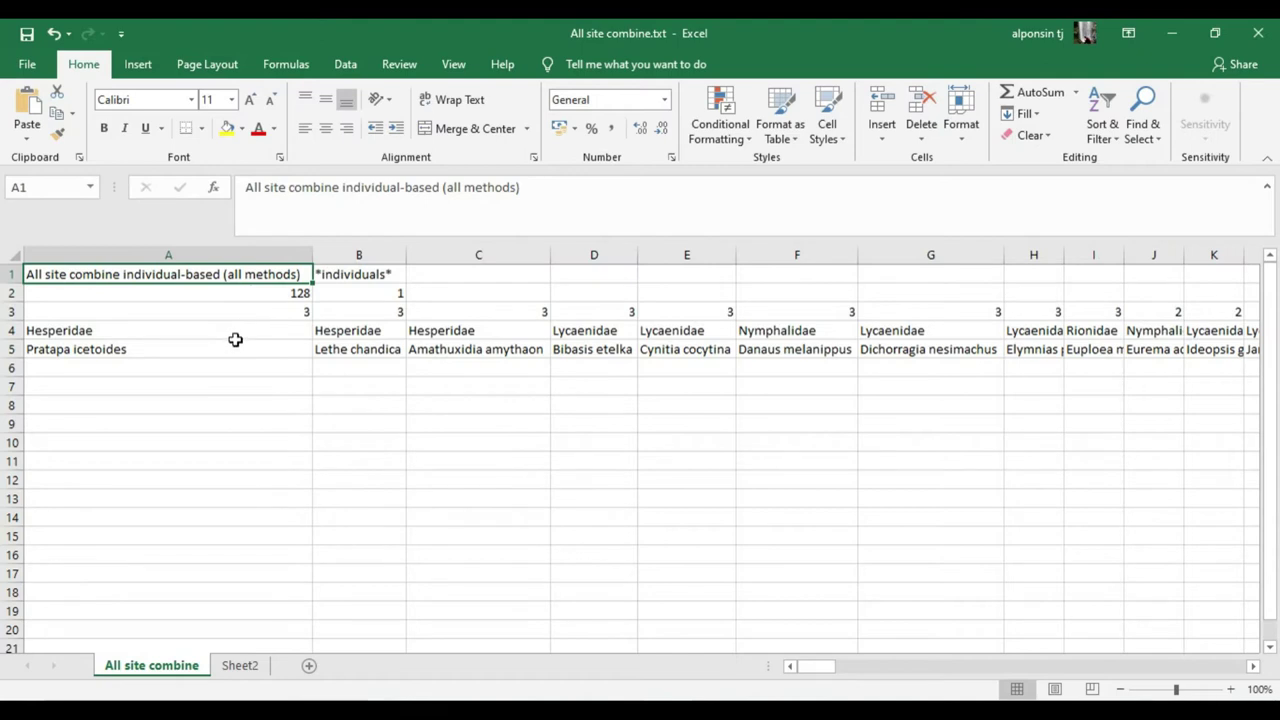
{"action": "key", "text": "ctrl+shift+End"}
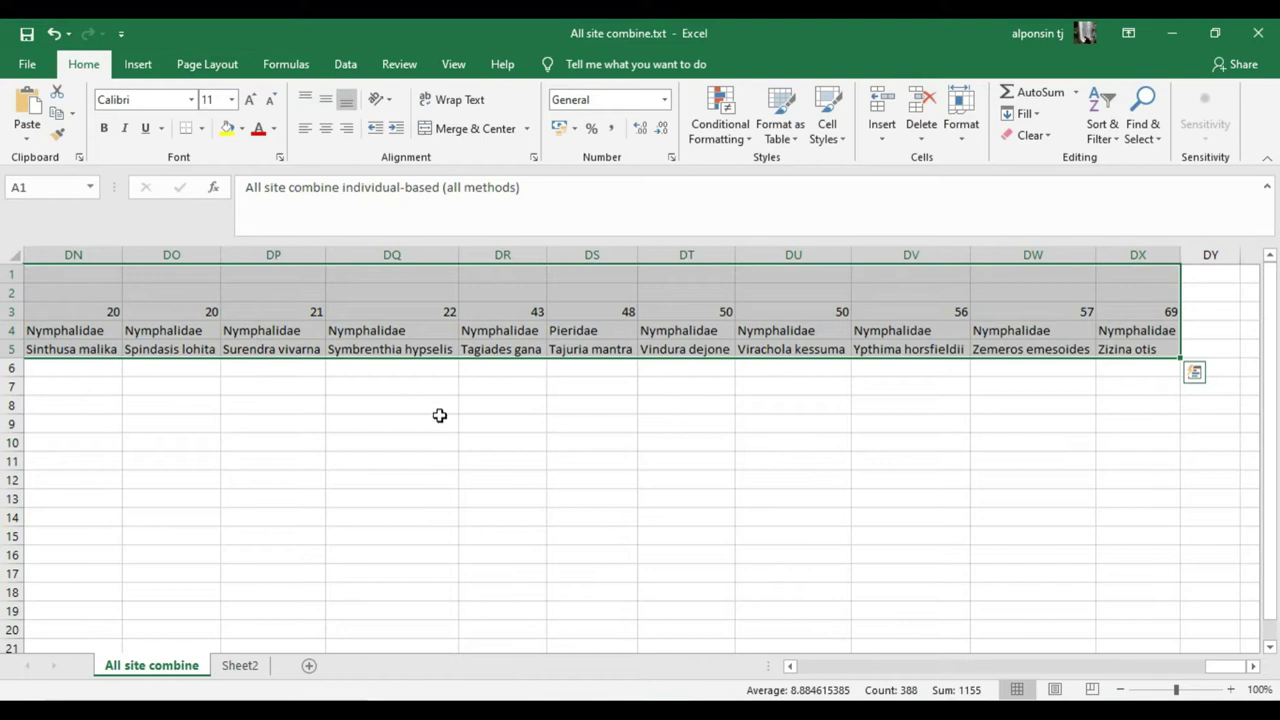
{"action": "left_click_drag", "start_coordinate": [1222, 667], "coordinate": [775, 690]}
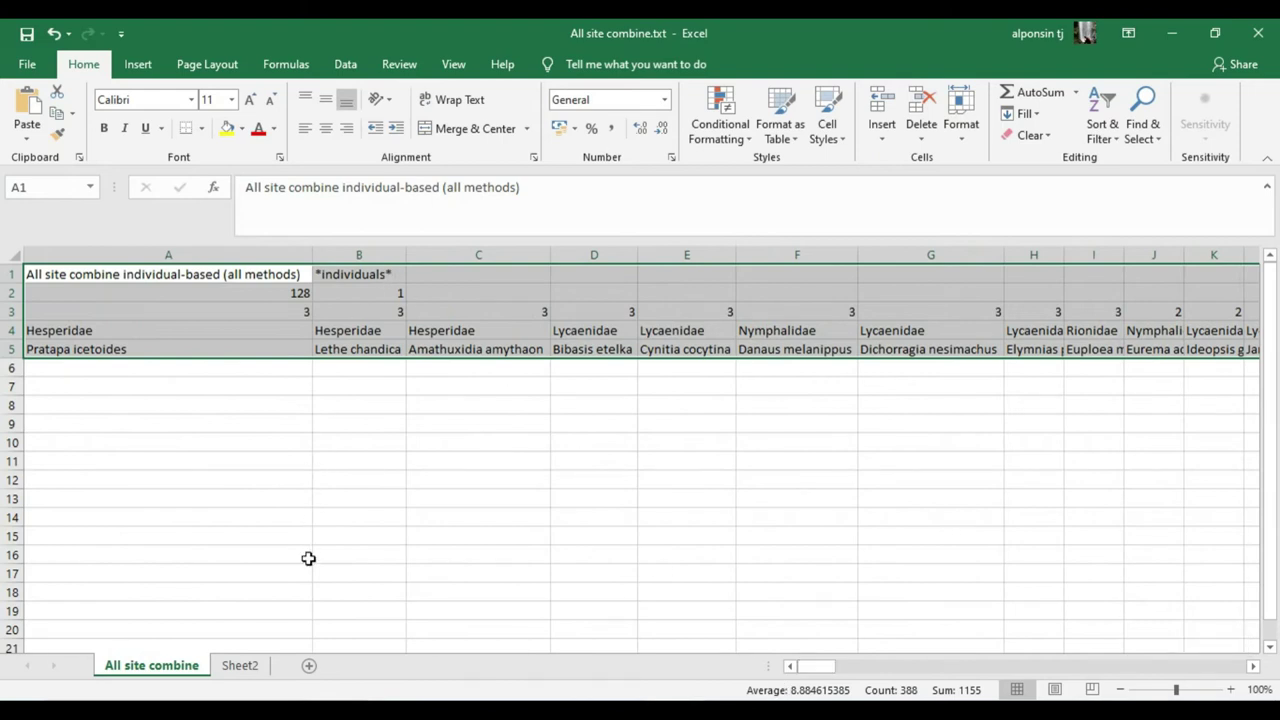
{"action": "left_click", "coordinate": [255, 667]}
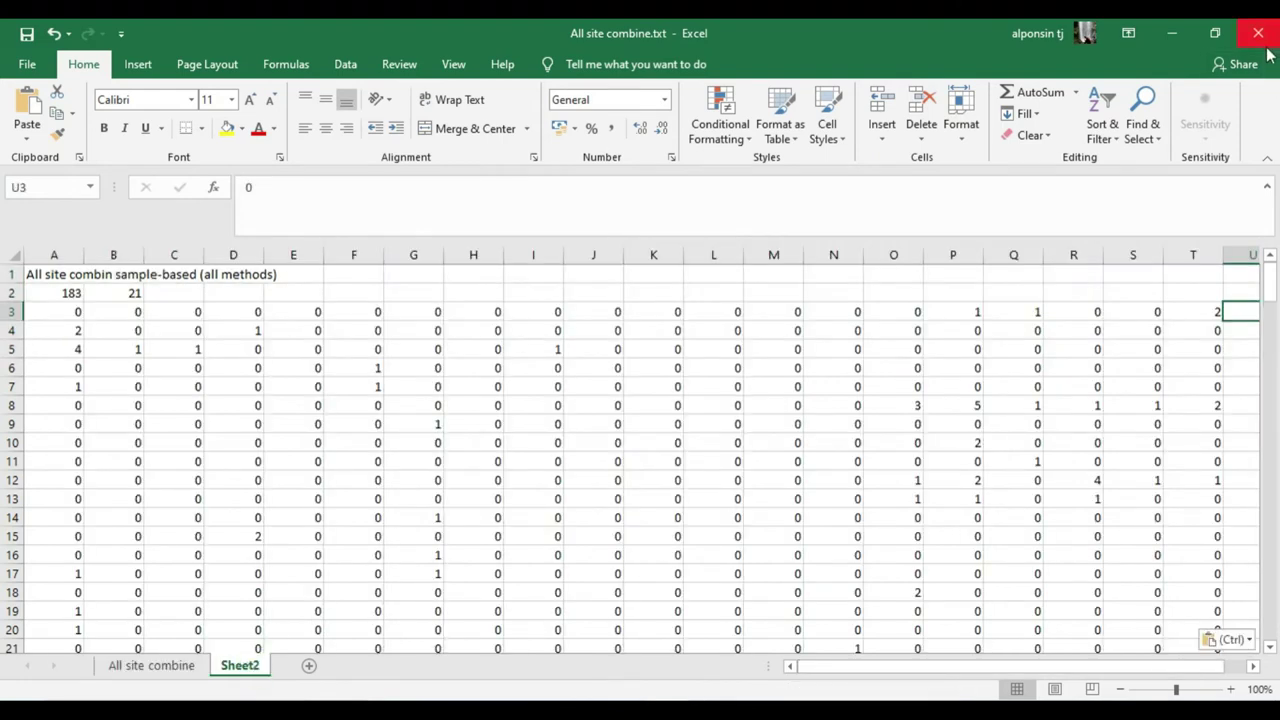
{"action": "left_click", "coordinate": [262, 672]}
{"action": "right_click", "coordinate": [262, 672]}
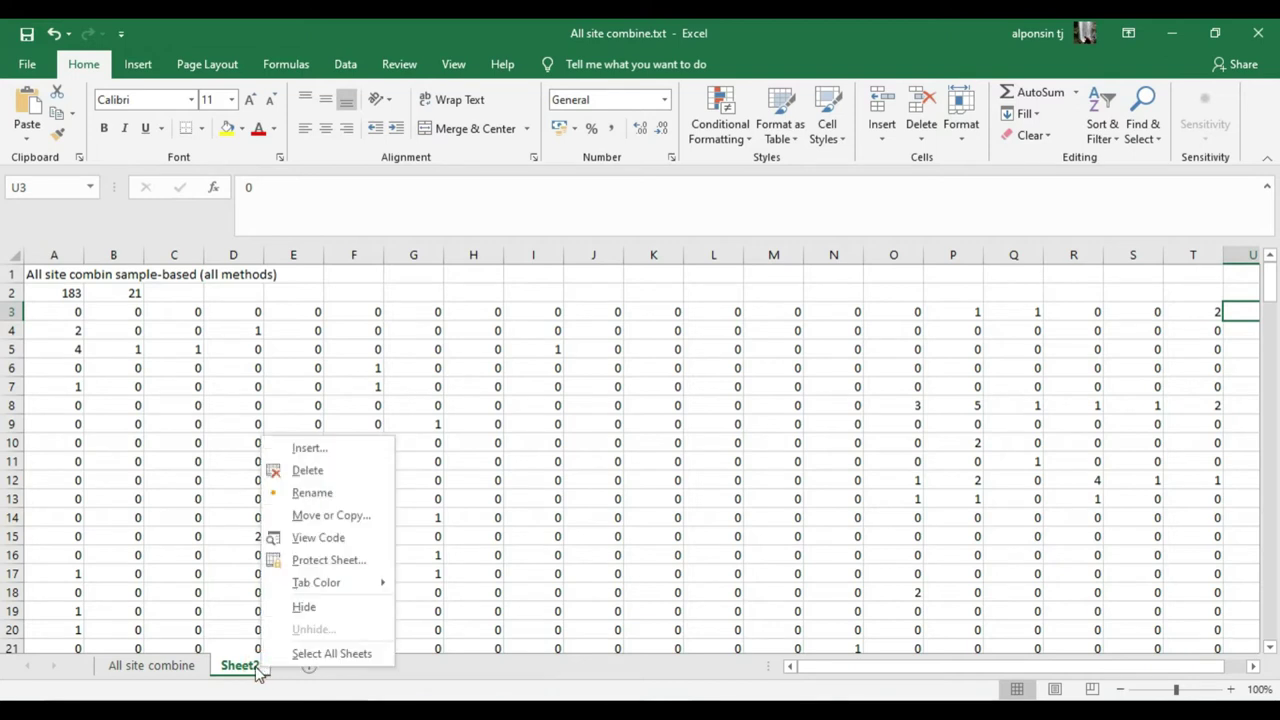
{"action": "left_click", "coordinate": [200, 666]}
{"action": "left_click", "coordinate": [190, 668]}
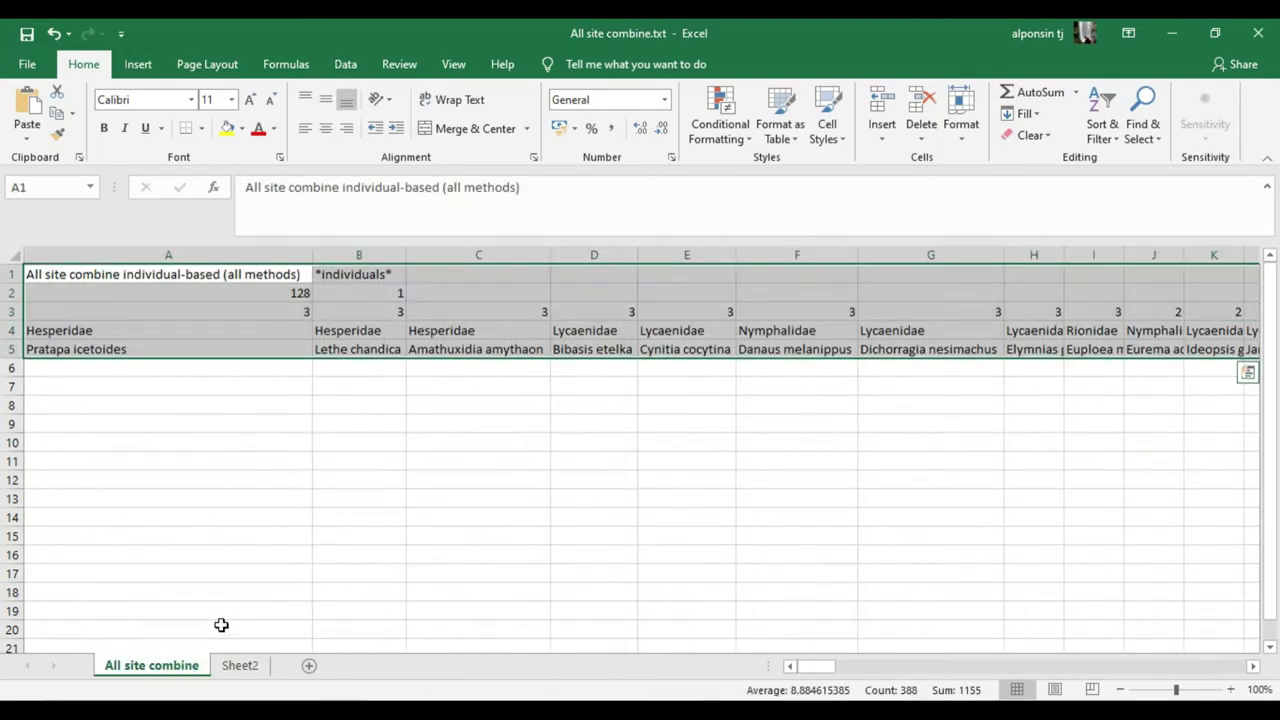
Copy the selected individual-based data and paste it into a new Notepad document
{"action": "key", "text": "ctrl+c"}
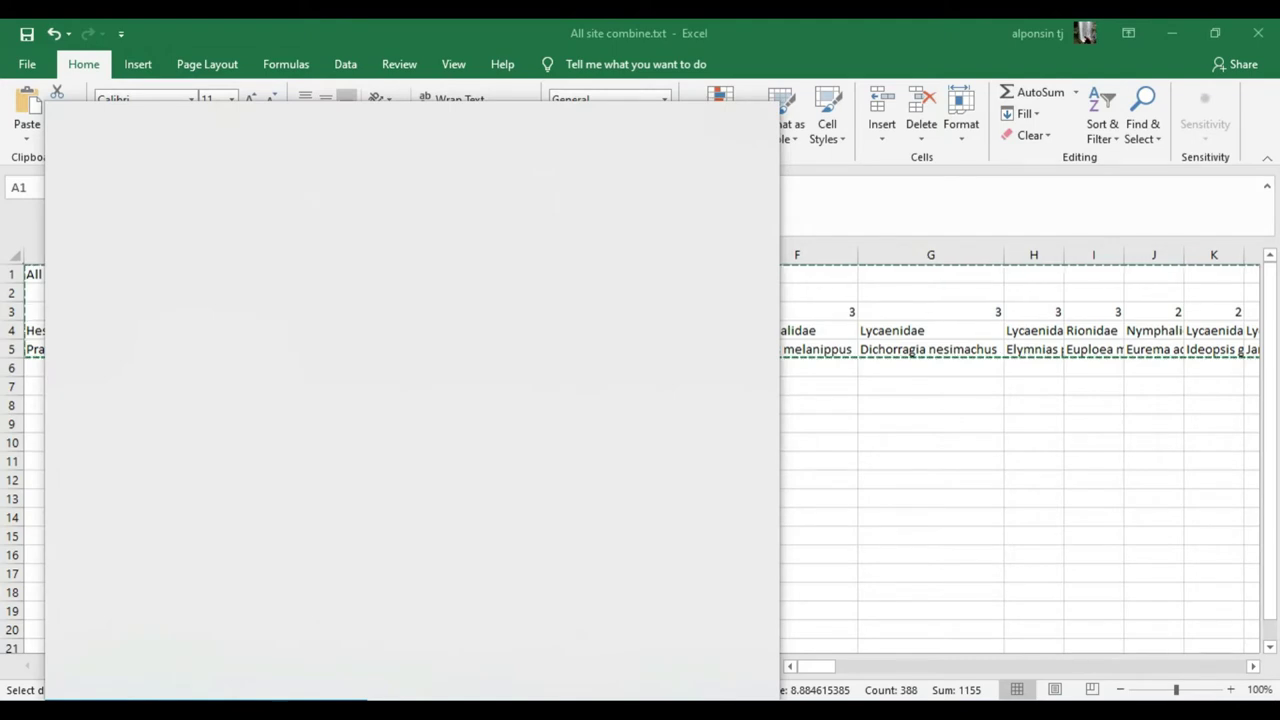
{"action": "type", "text": "no"}
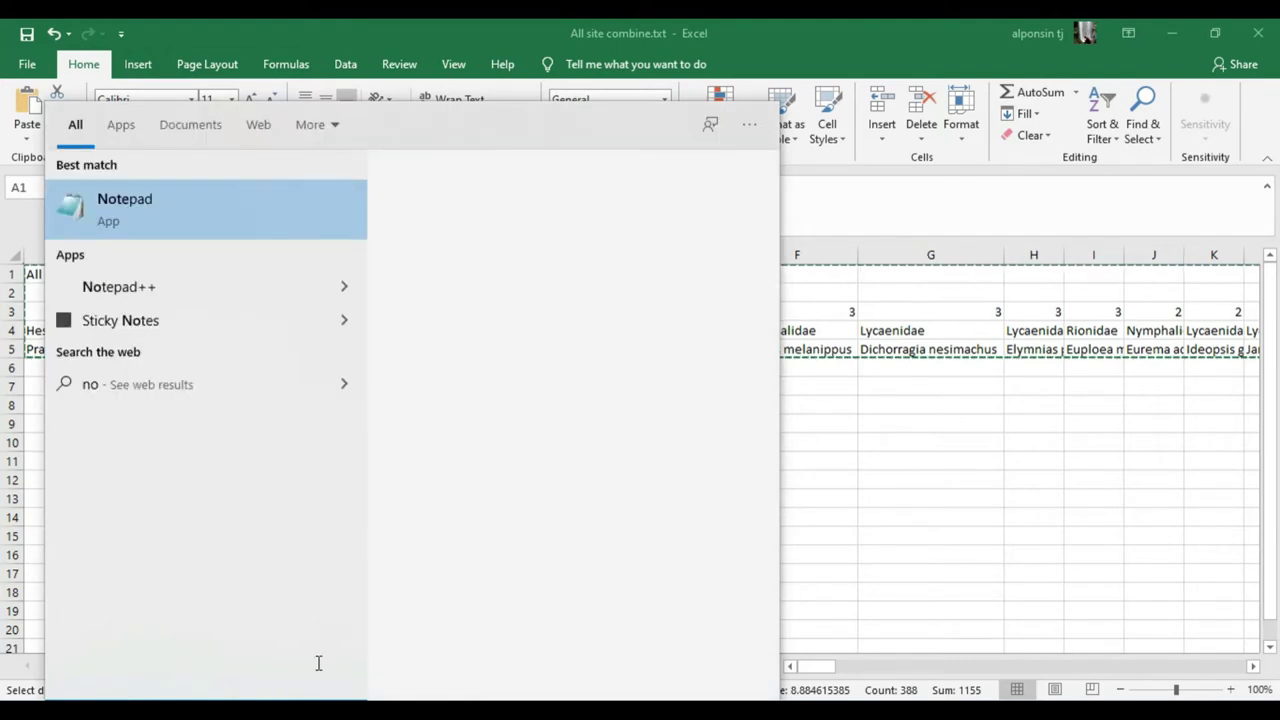
{"action": "type", "text": "te"}
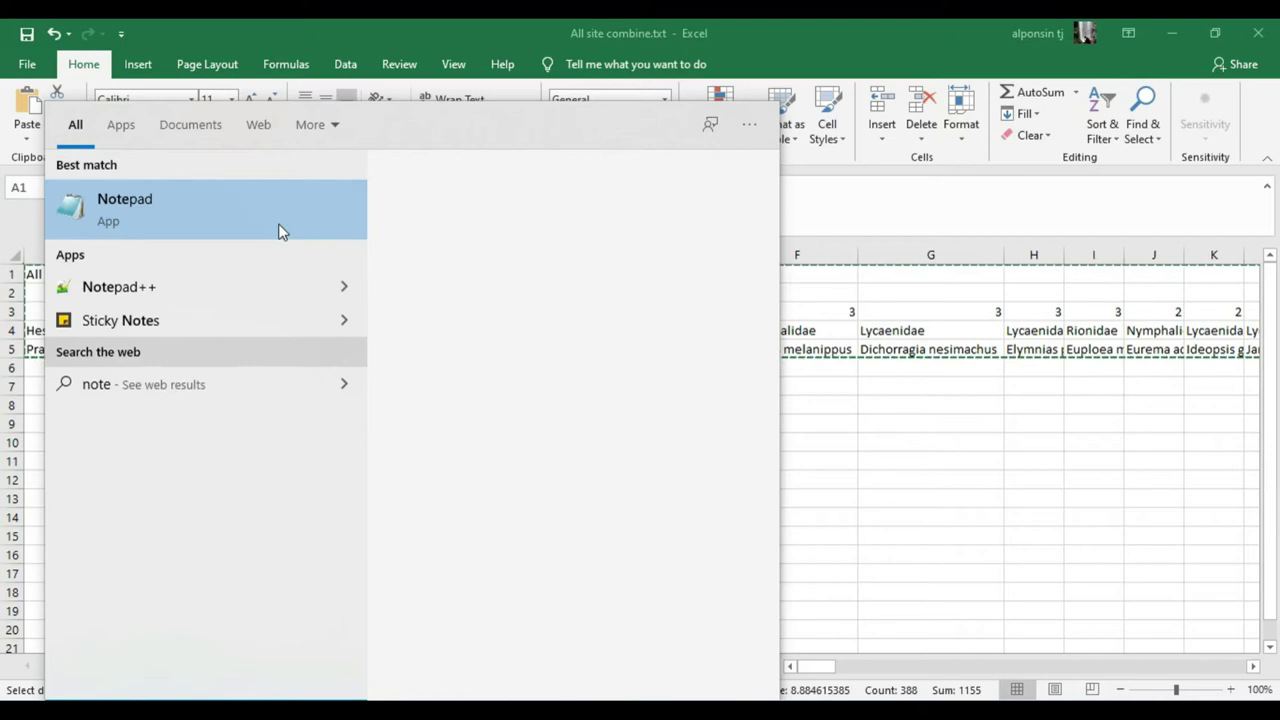
{"action": "left_click", "coordinate": [279, 230]}
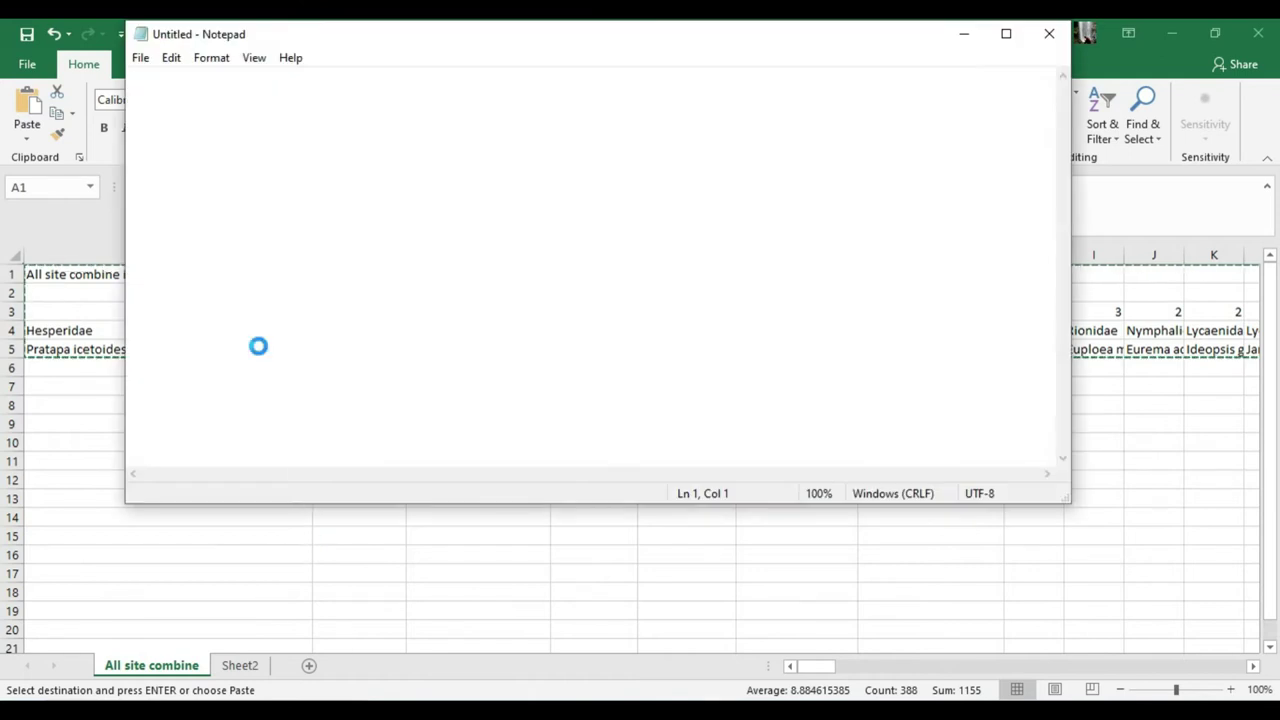
{"action": "key", "text": "ctrl+v"}
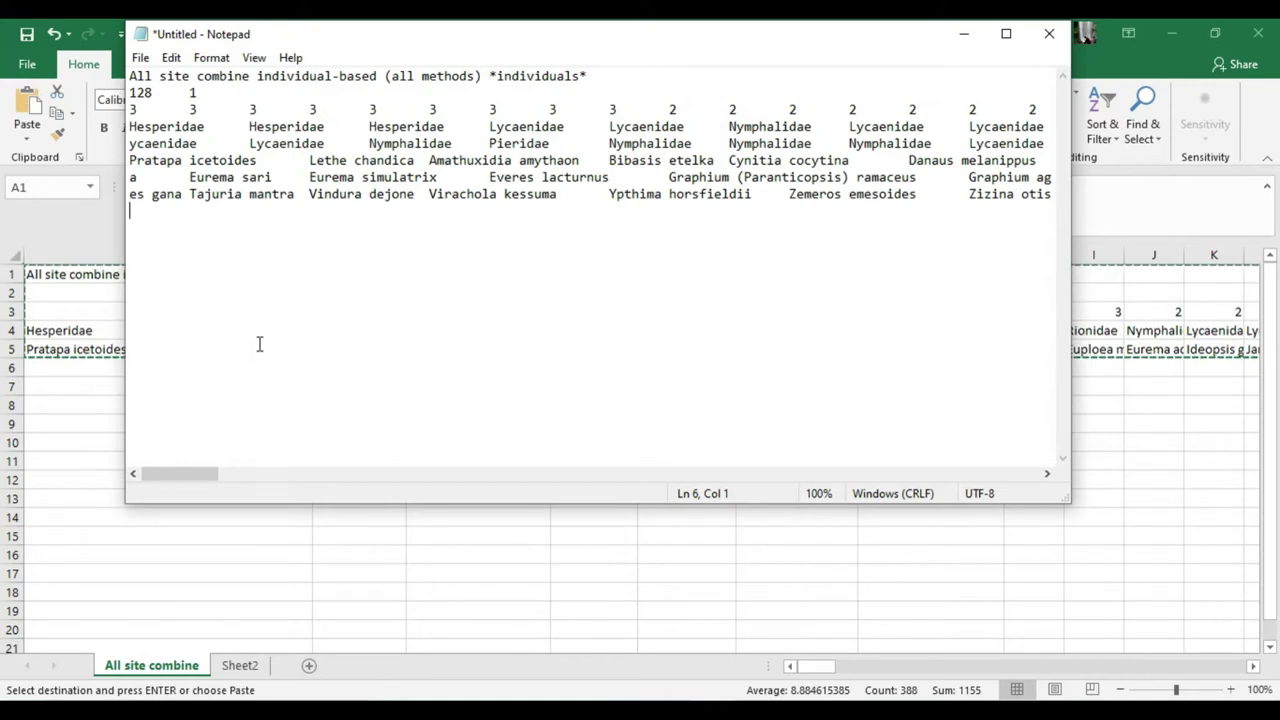
Save the pasted individual-based data as "individual base.txt" in the Videos folder and close the Notepad document
{"action": "left_click", "coordinate": [140, 58]}
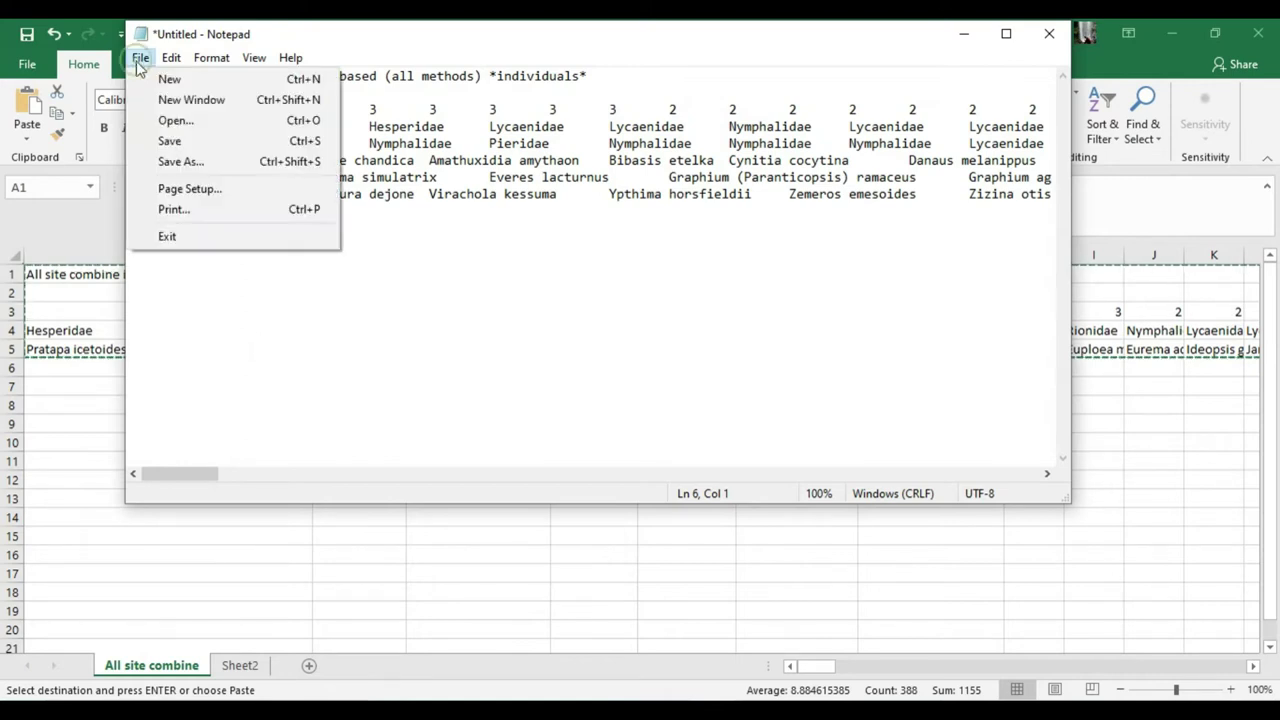
{"action": "left_click", "coordinate": [174, 144]}
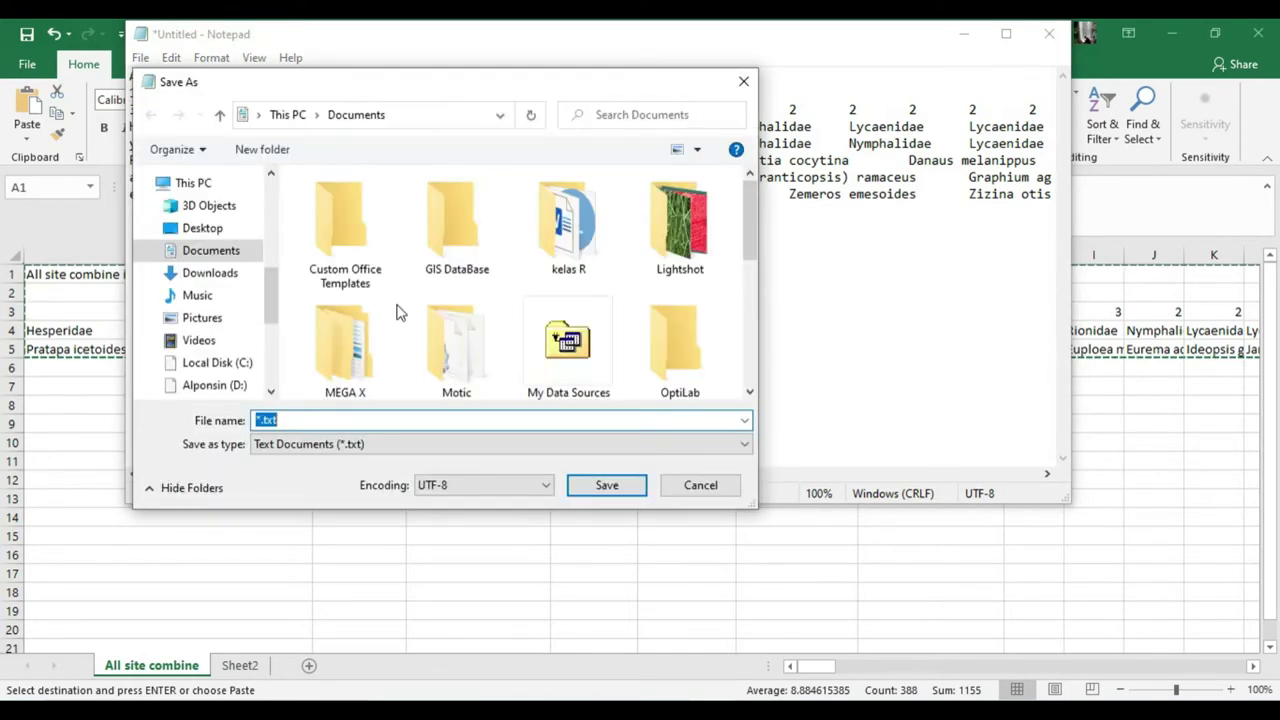
{"action": "key", "text": "Home"}
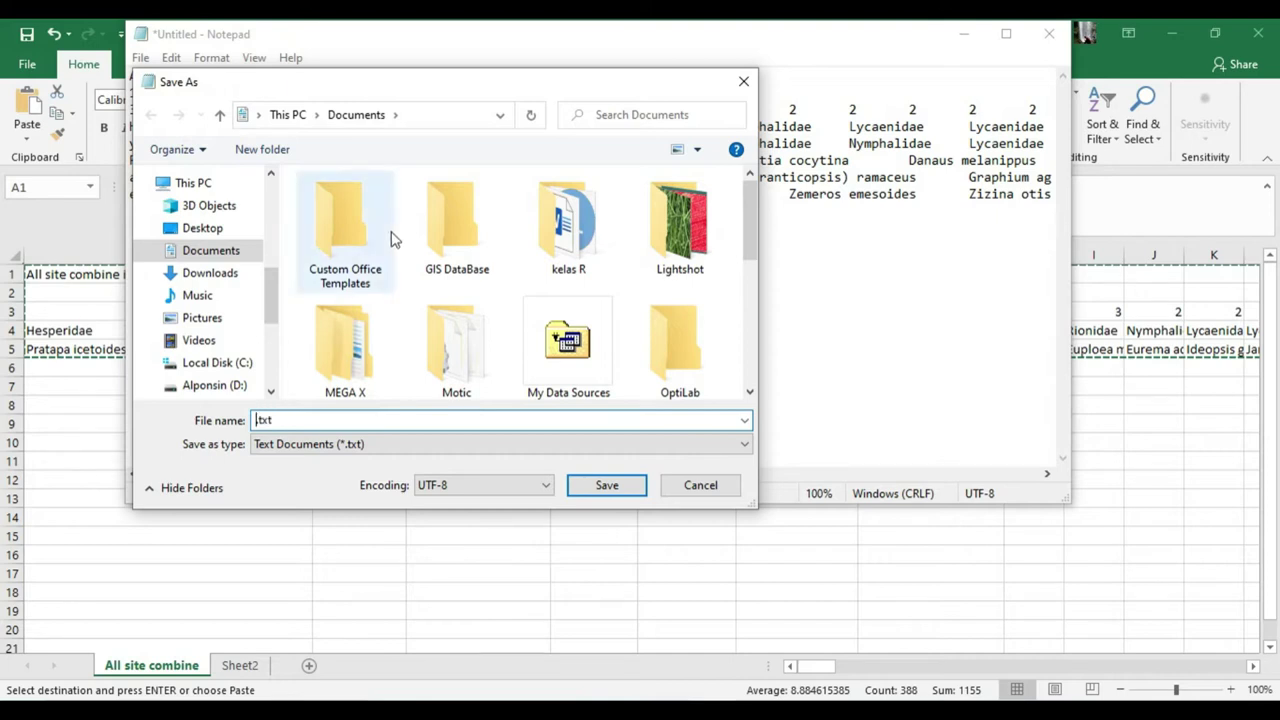
{"action": "left_click", "coordinate": [199, 340]}
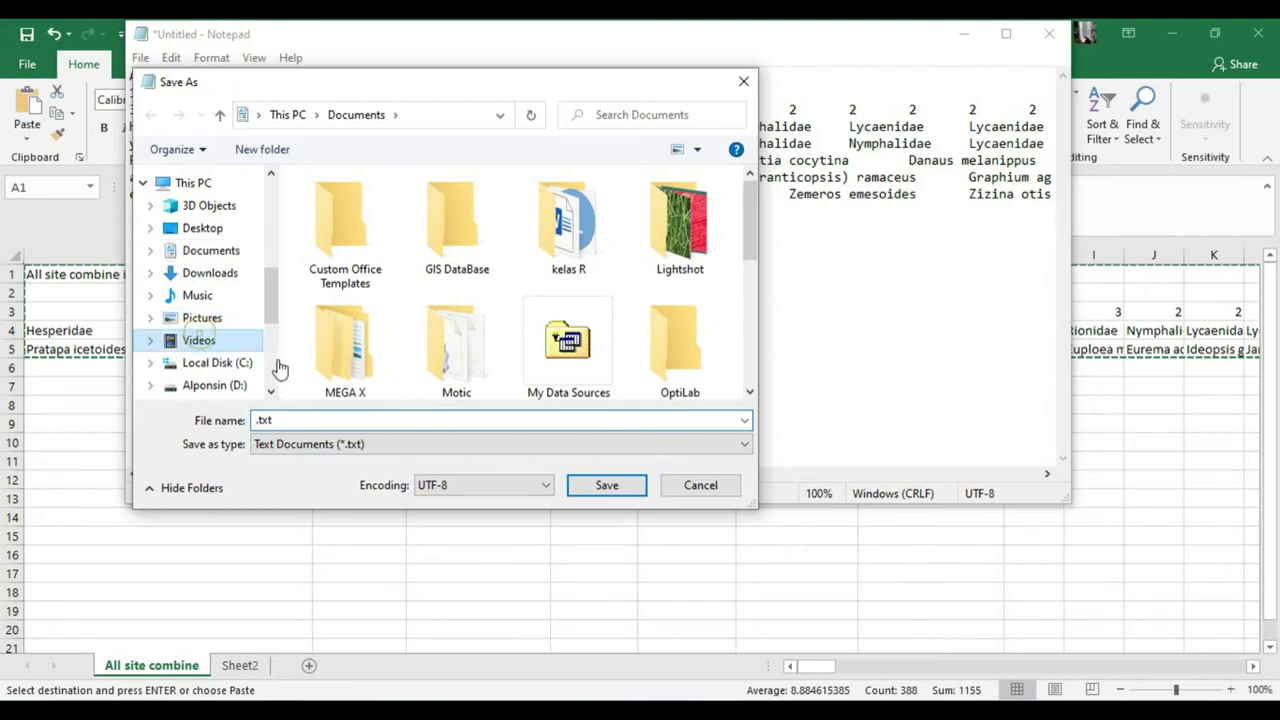
{"action": "left_click", "coordinate": [396, 425]}
{"action": "key", "text": "Home"}
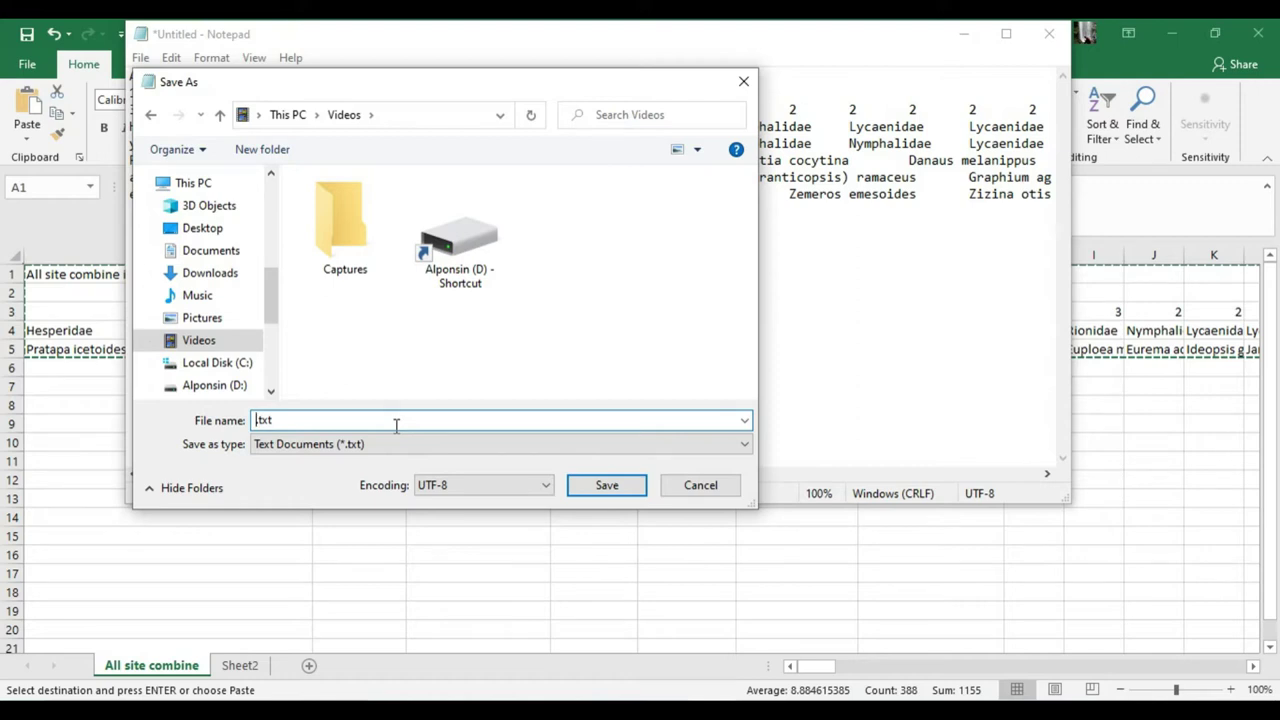
{"action": "type", "text": "individual base"}
{"action": "key", "text": "Return"}
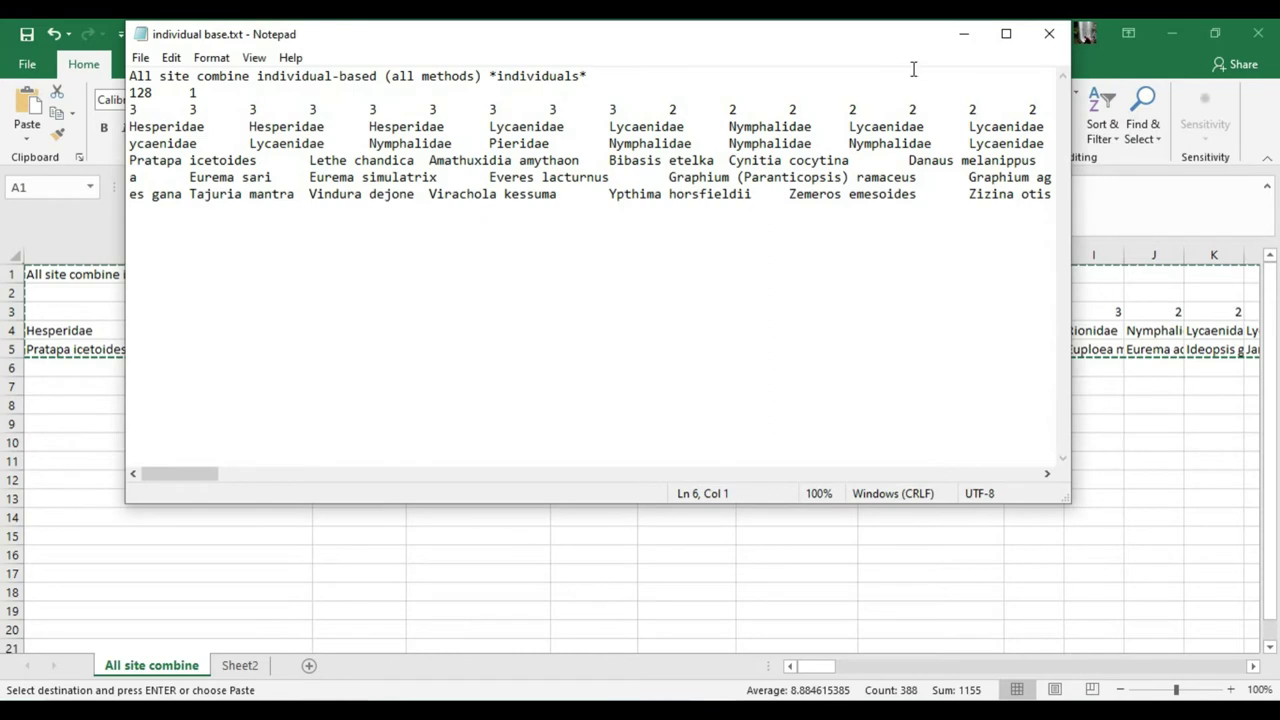
{"action": "left_click", "coordinate": [1048, 40]}
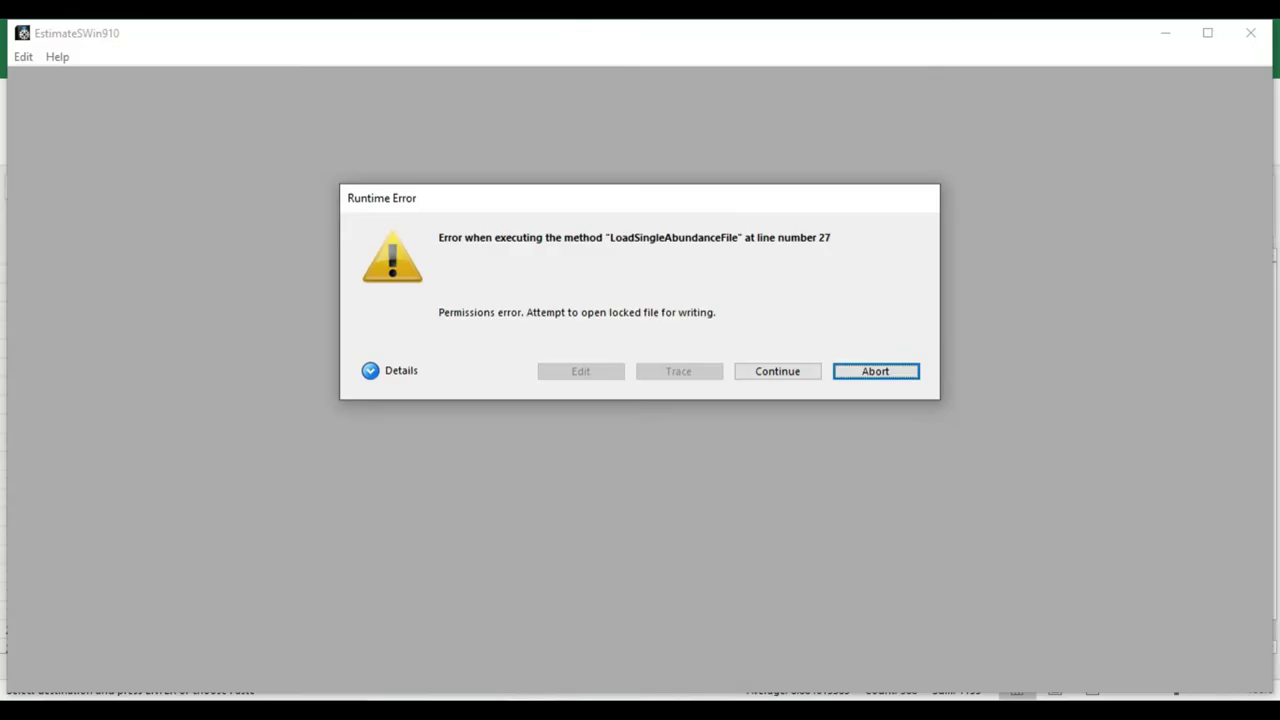
Switch to EstimateS, abort the runtime error, and start loading a data input file as one individual-based abundance sample
{"action": "left_click", "coordinate": [866, 372]}
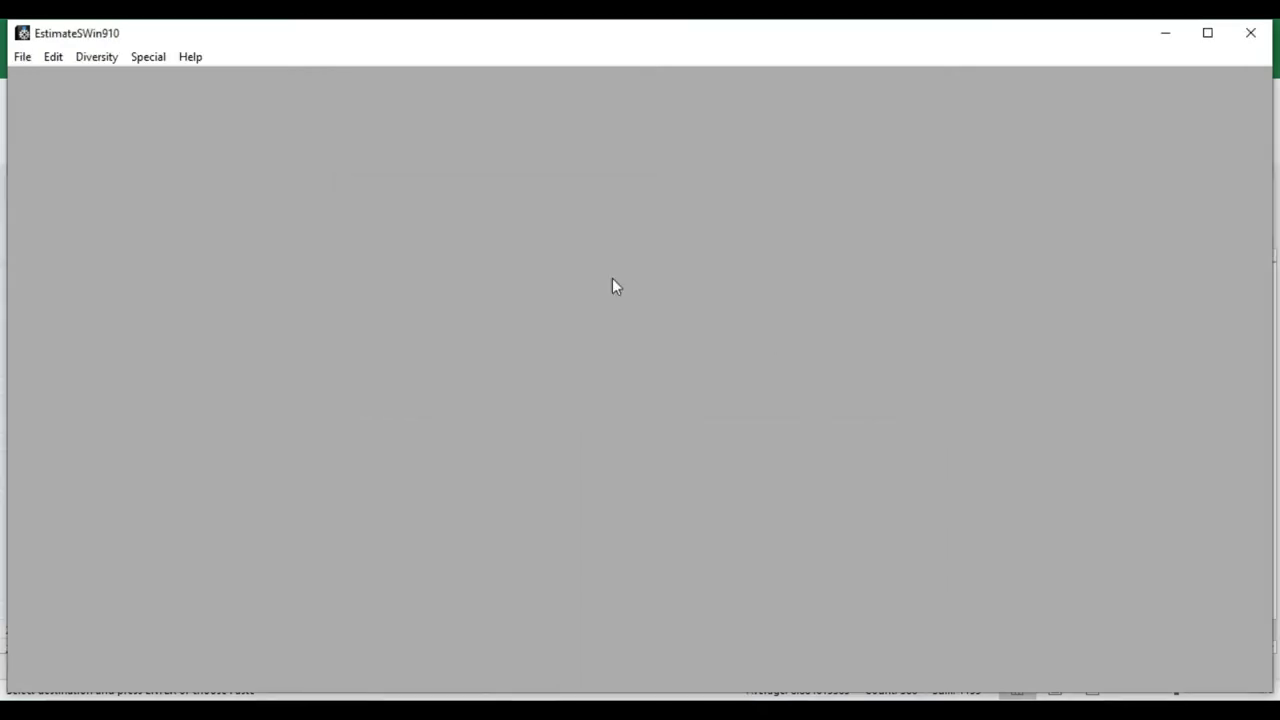
{"action": "left_click", "coordinate": [24, 57]}
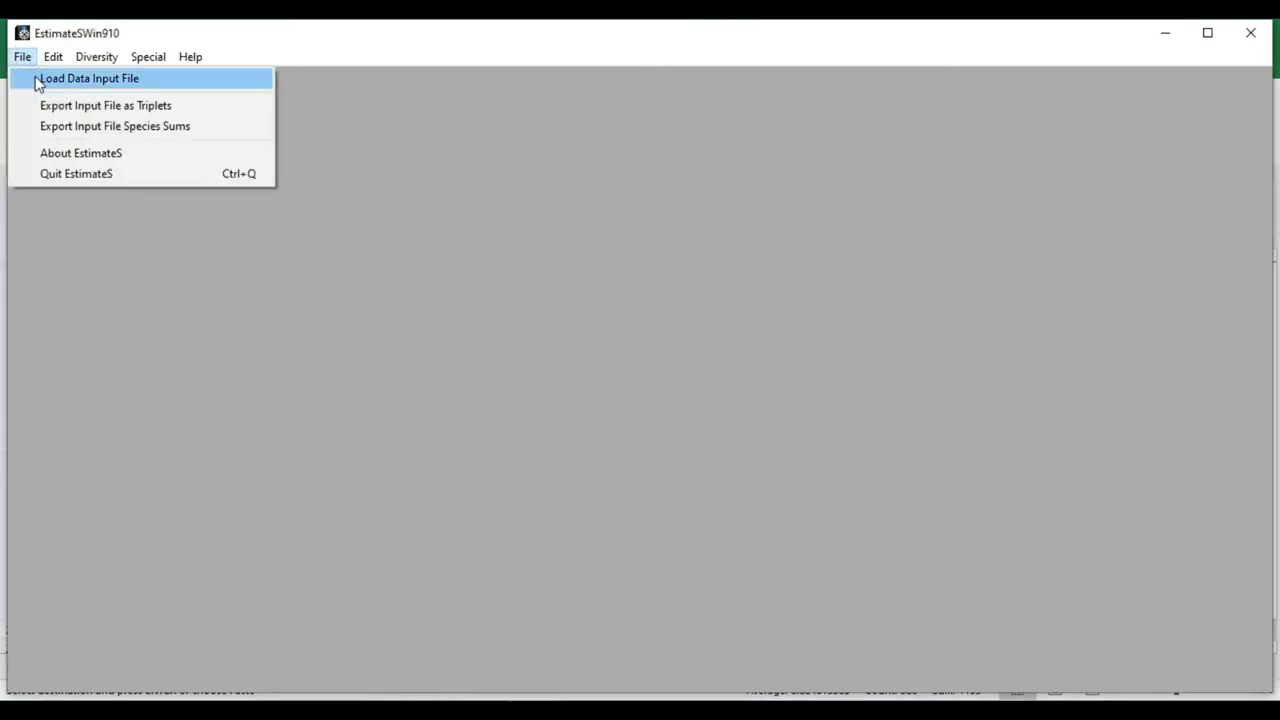
{"action": "left_click", "coordinate": [38, 80]}
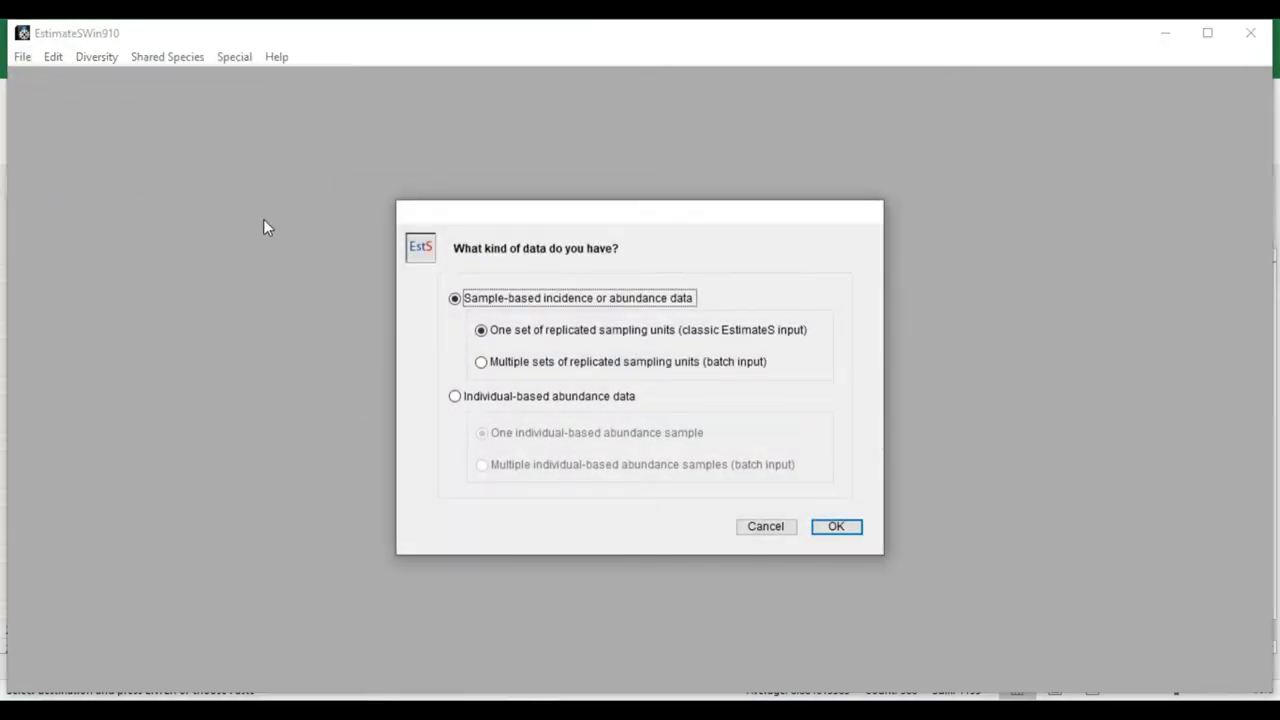
{"action": "left_click", "coordinate": [455, 397]}
{"action": "left_click", "coordinate": [831, 527]}
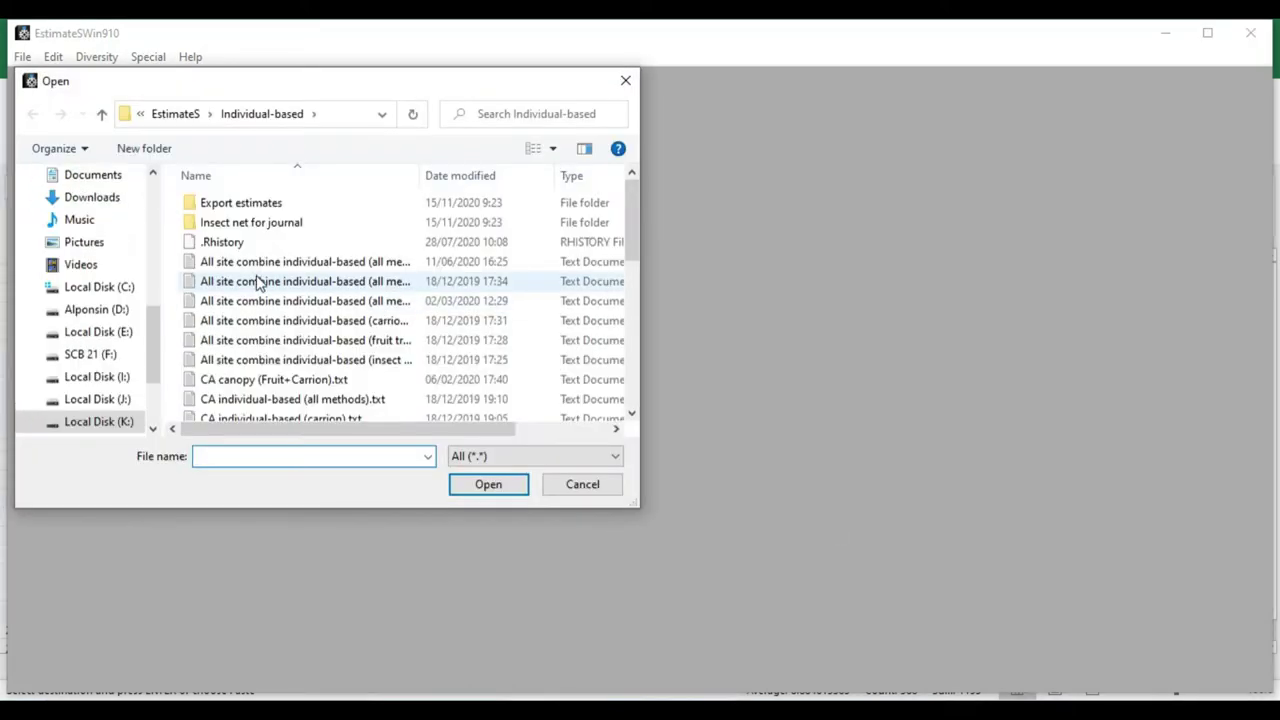
Load individual base.txt from the Videos folder and accept its title and parameter summary
{"action": "left_click", "coordinate": [80, 265]}
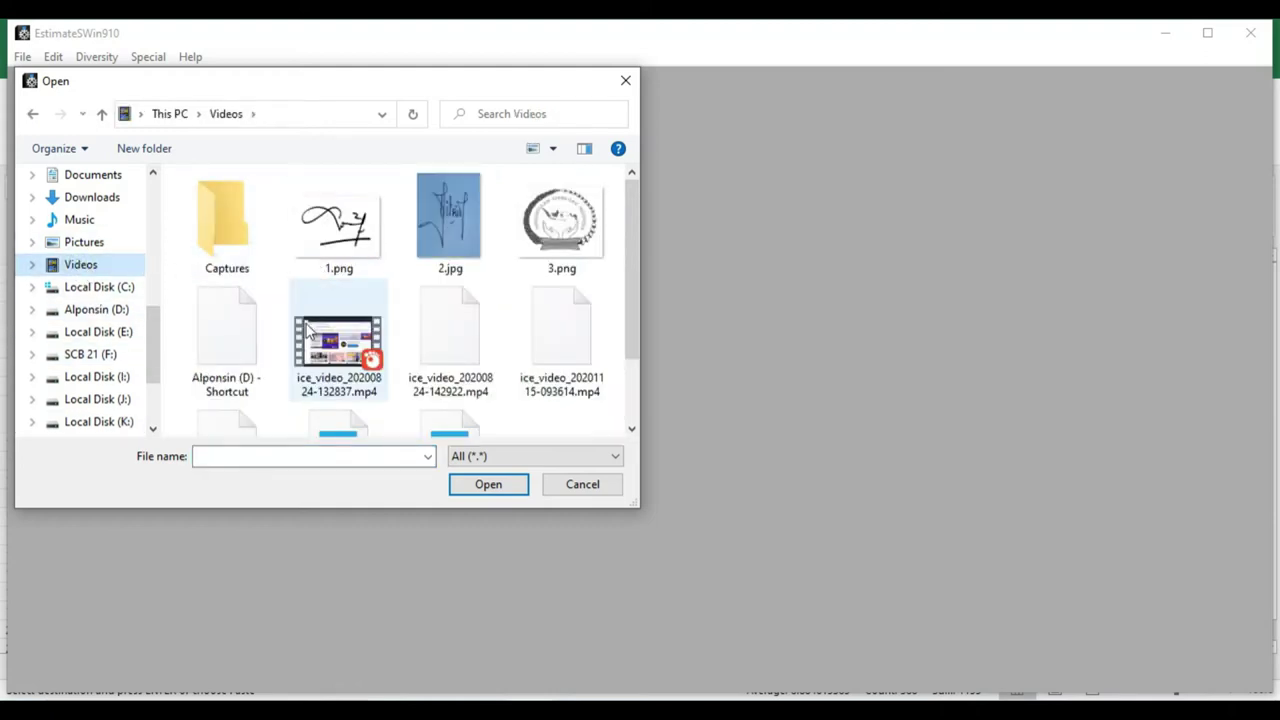
{"action": "scroll", "coordinate": [330, 350], "scroll_direction": "down", "scroll_amount": 2}
{"action": "left_click", "coordinate": [257, 376]}
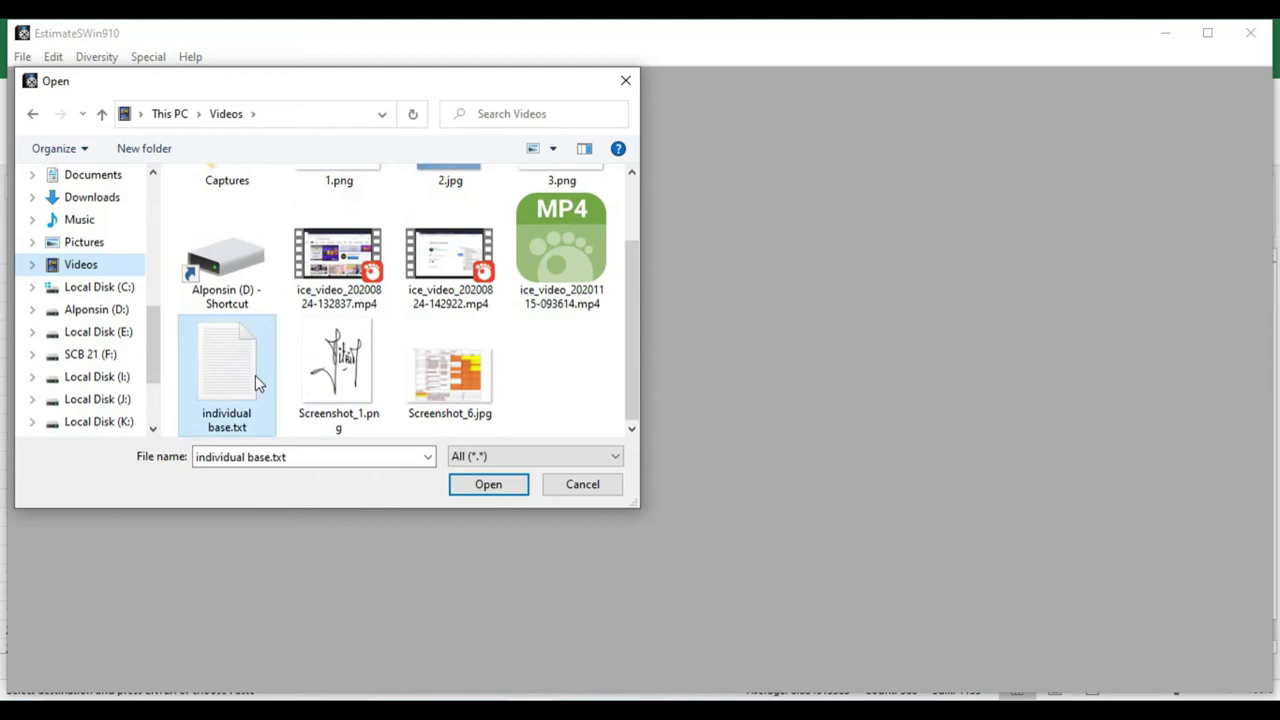
{"action": "left_click", "coordinate": [489, 489]}
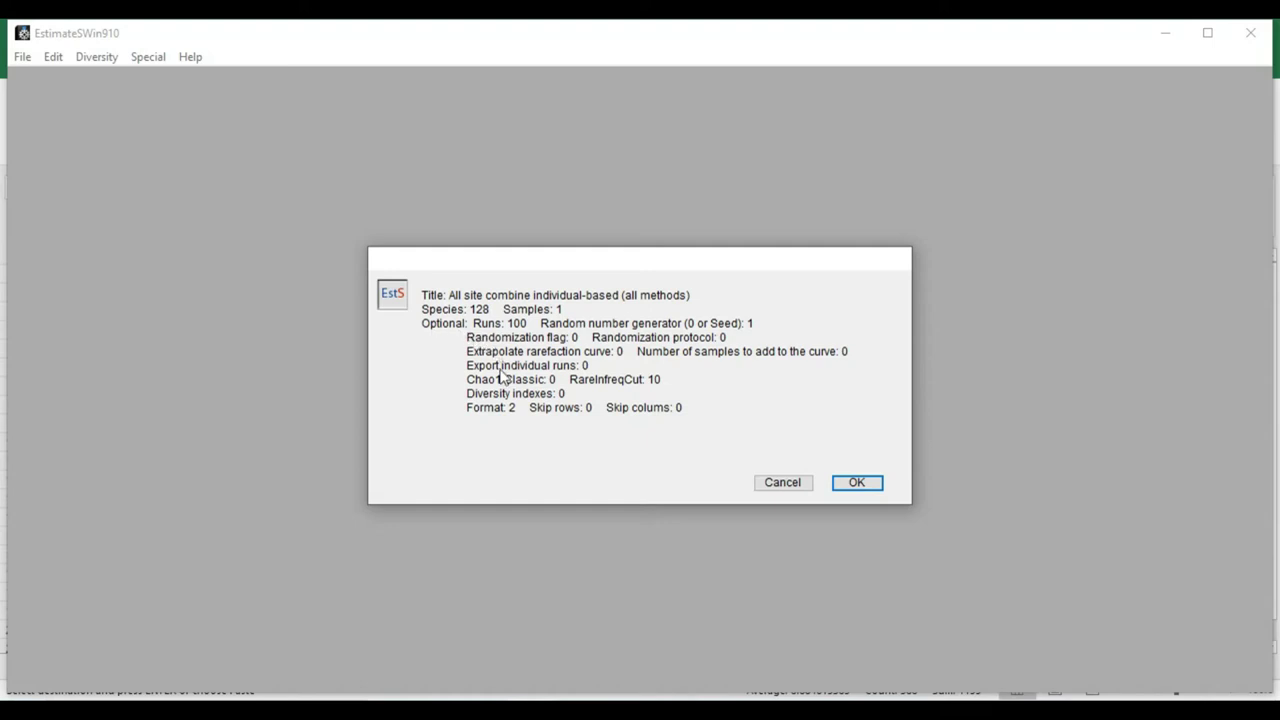
{"action": "left_click", "coordinate": [845, 487]}
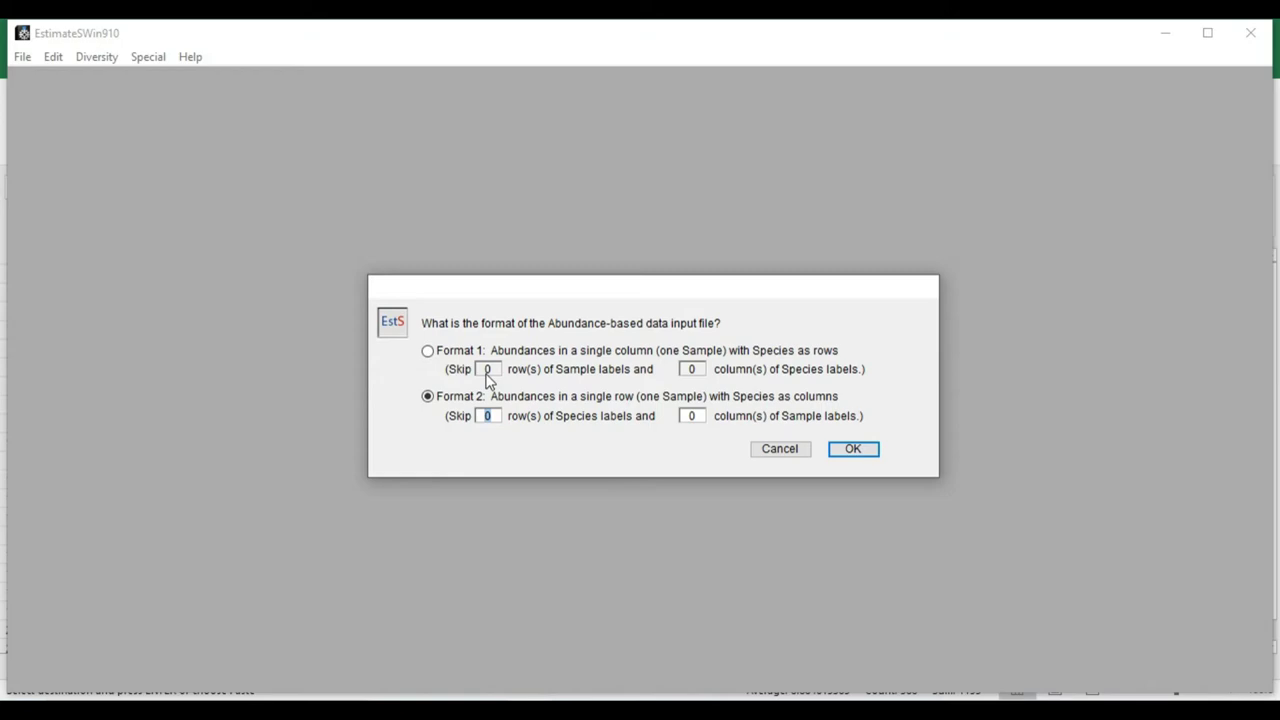
Examine the title cell and the family and species label rows 4 and 5 in Excel, and return to EstimateS
{"action": "key", "text": "alt+Tab"}
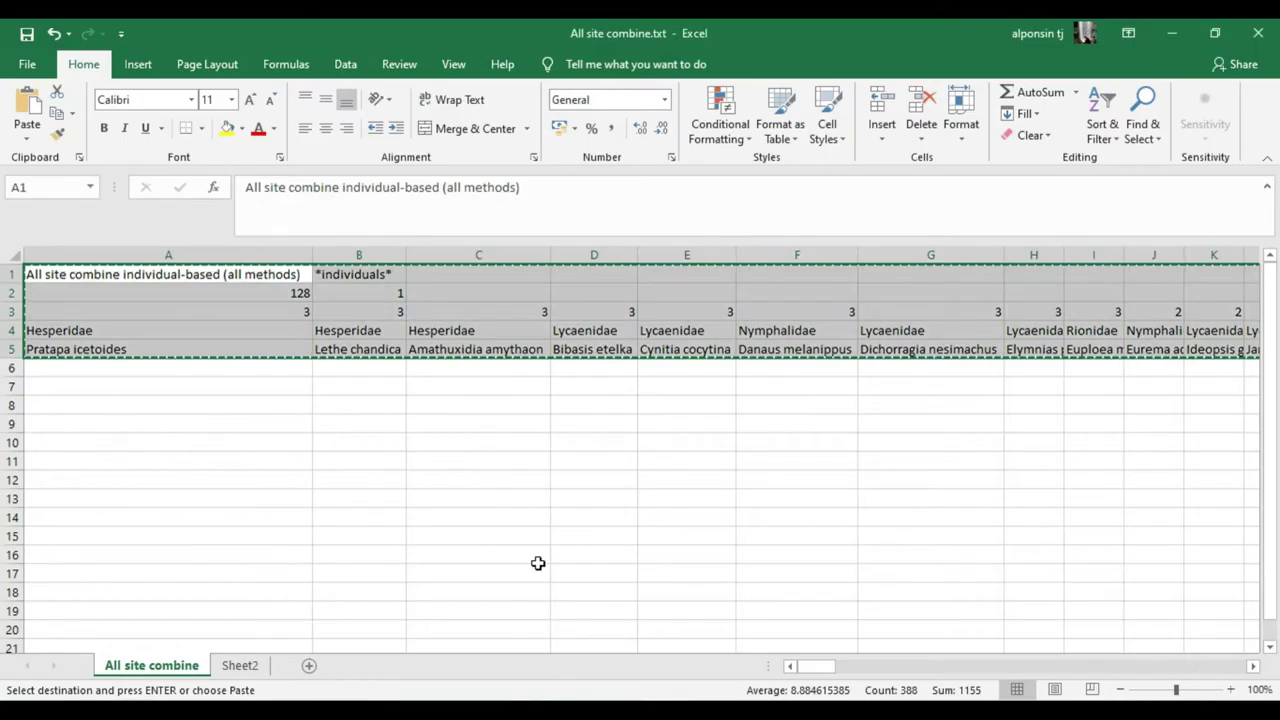
{"action": "left_click", "coordinate": [263, 408]}
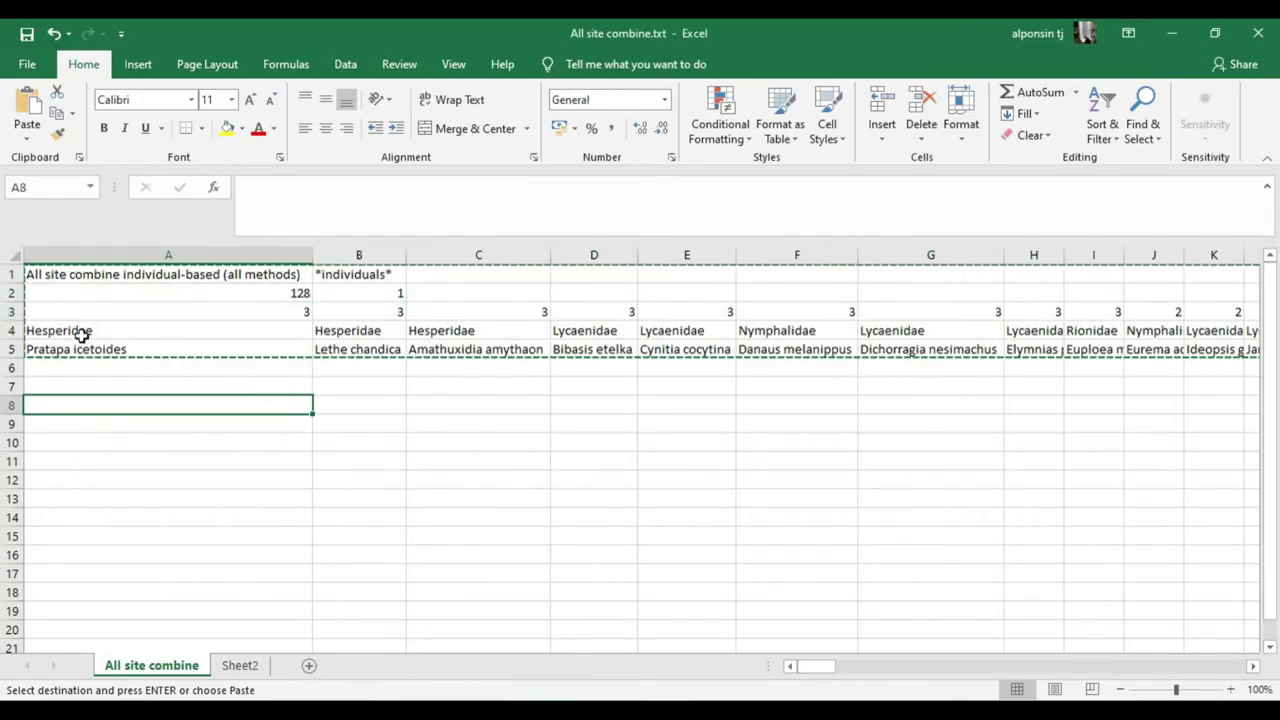
{"action": "left_click", "coordinate": [63, 274]}
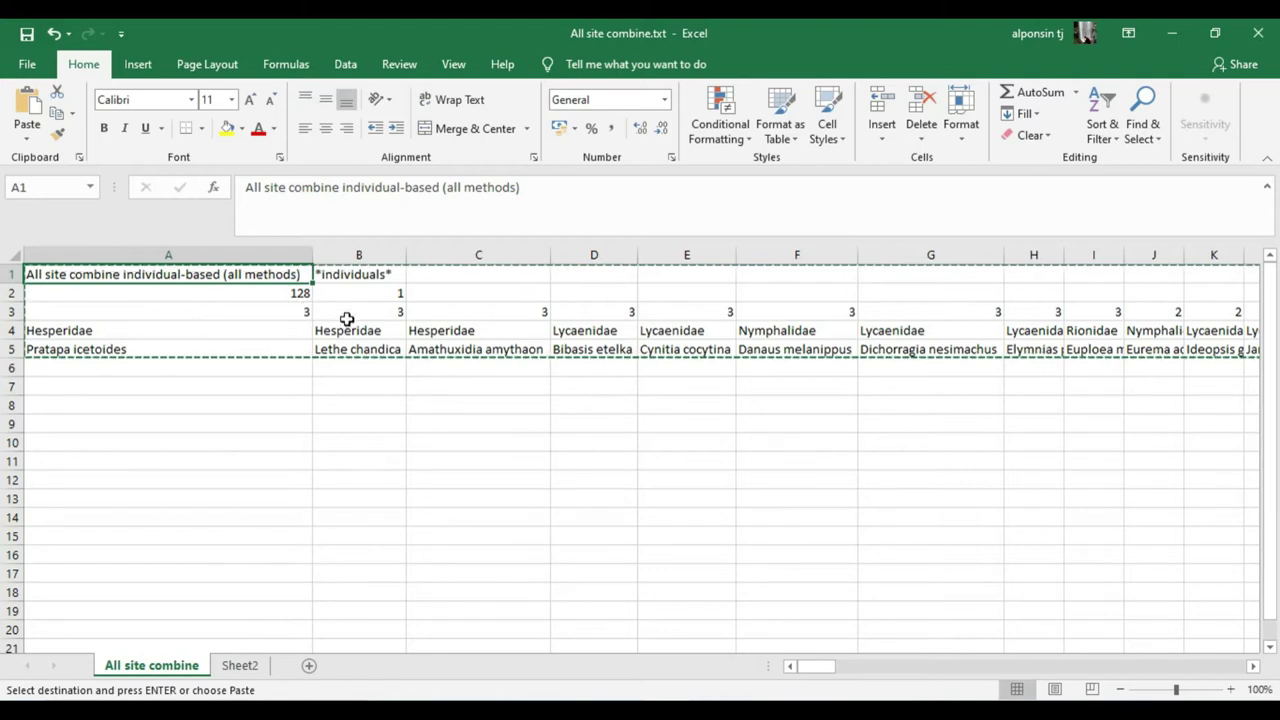
{"action": "left_click_drag", "start_coordinate": [80, 336], "coordinate": [822, 354]}
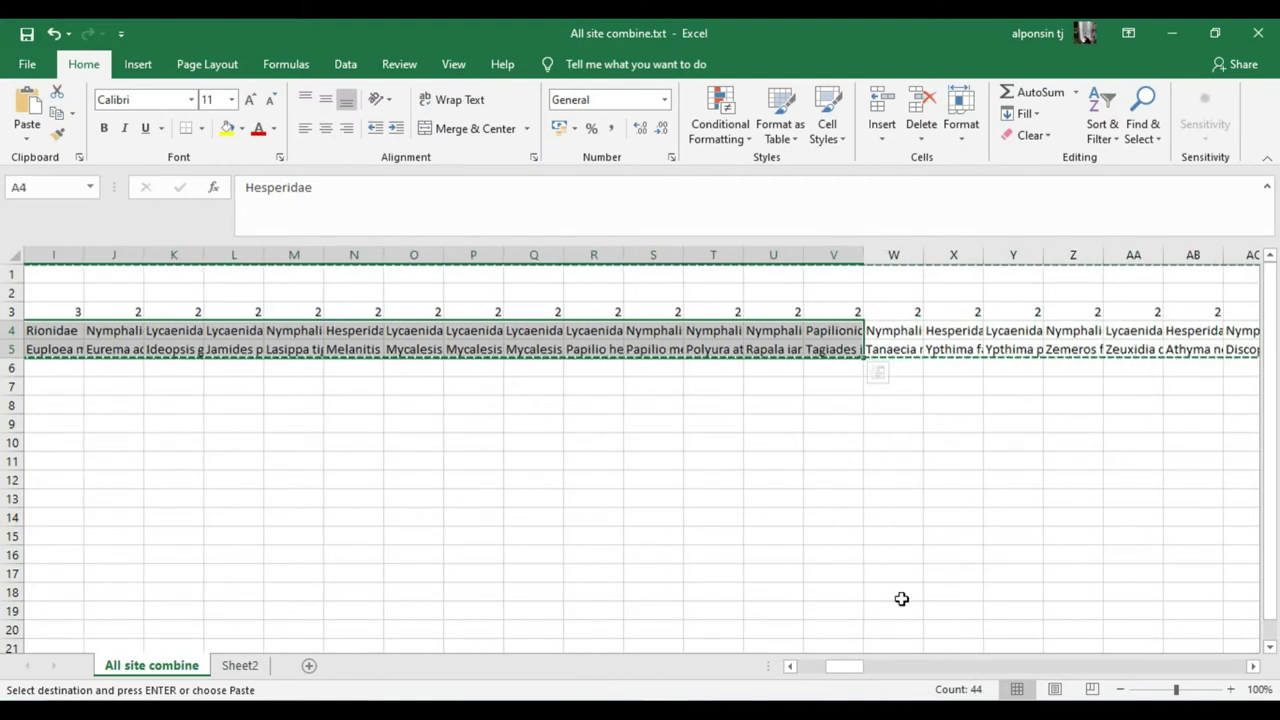
{"action": "left_click_drag", "start_coordinate": [832, 668], "coordinate": [810, 668]}
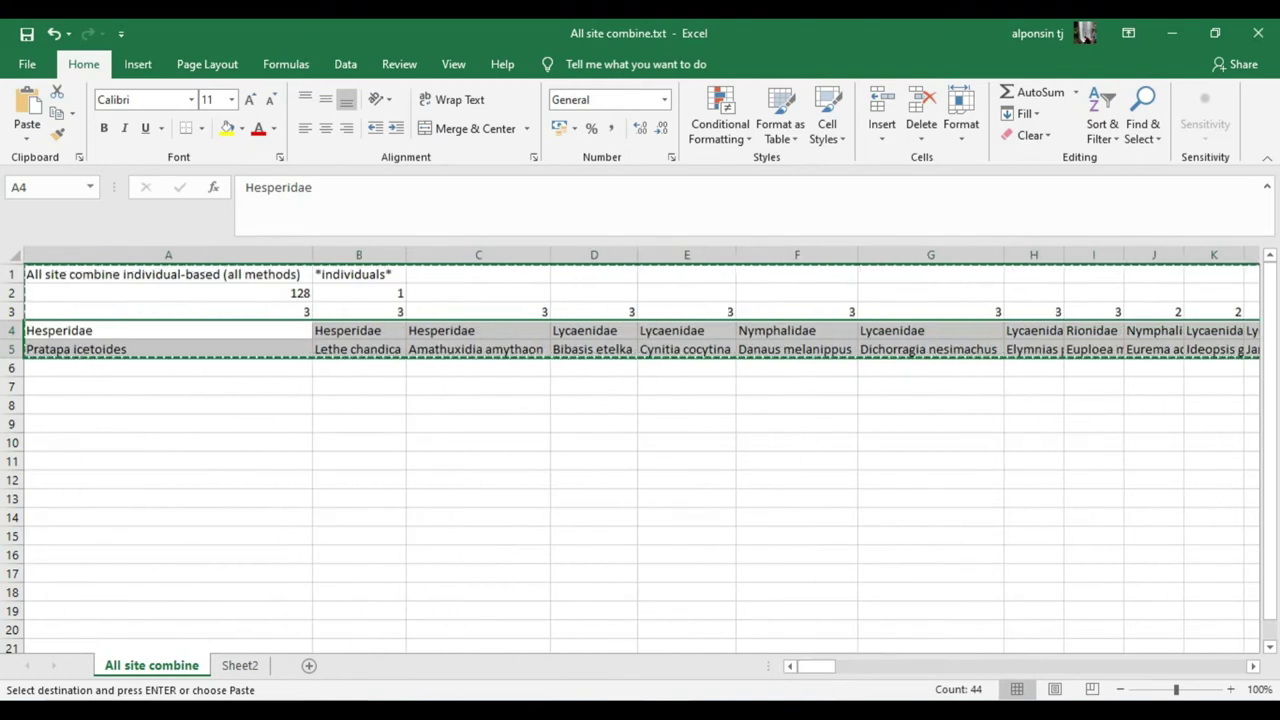
{"action": "key", "text": "alt+Tab"}
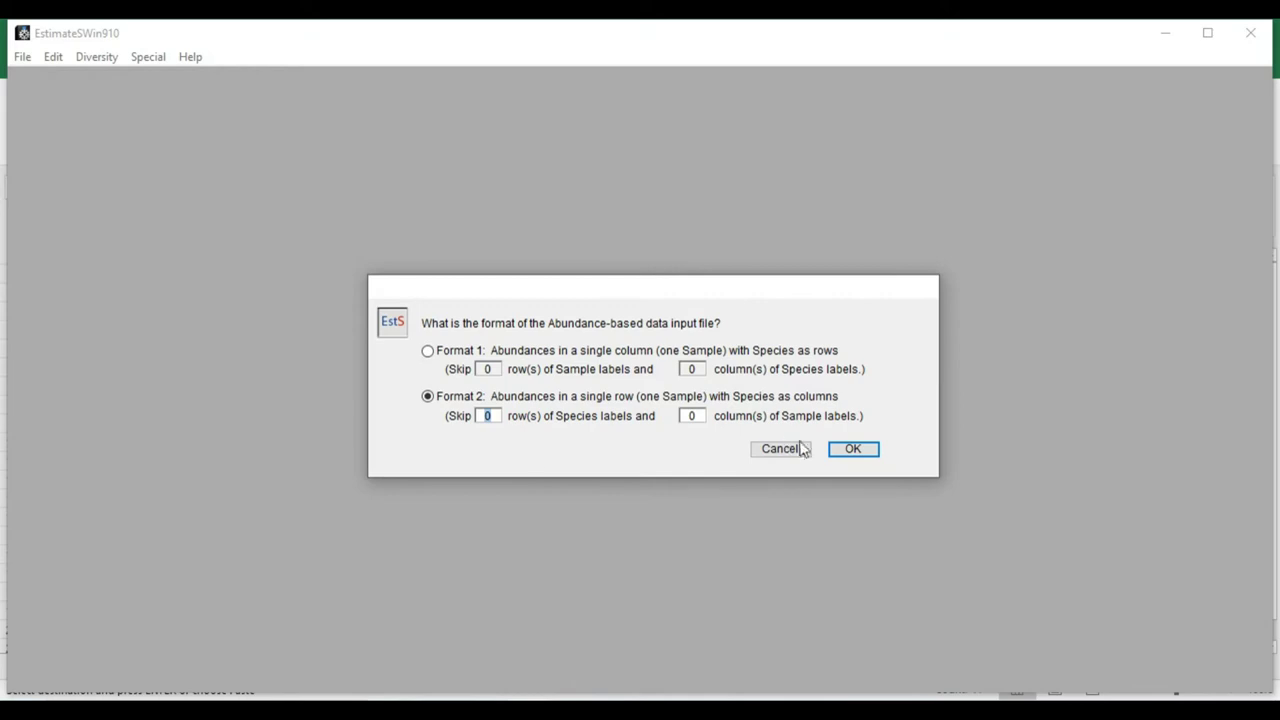
Accept Format 2 with 0 species label rows and 0 sample label columns skipped, and open the Diversity Settings
{"action": "left_click", "coordinate": [851, 451]}
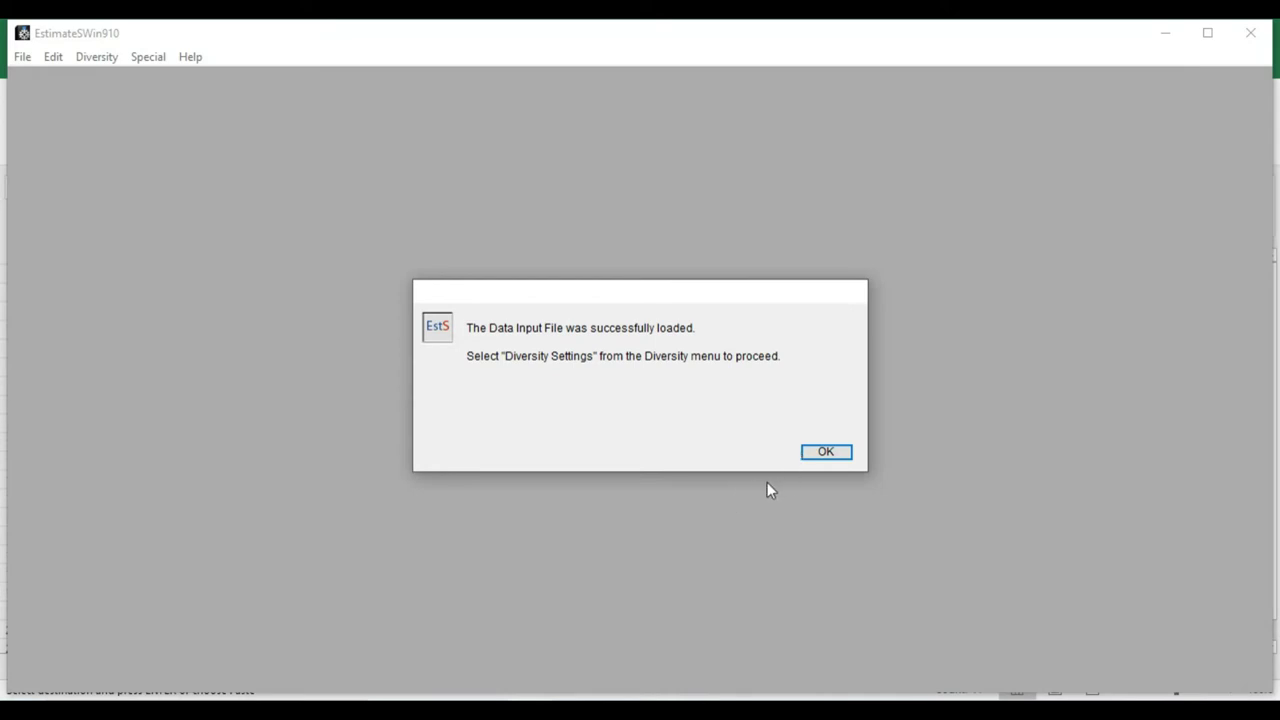
{"action": "left_click", "coordinate": [813, 460]}
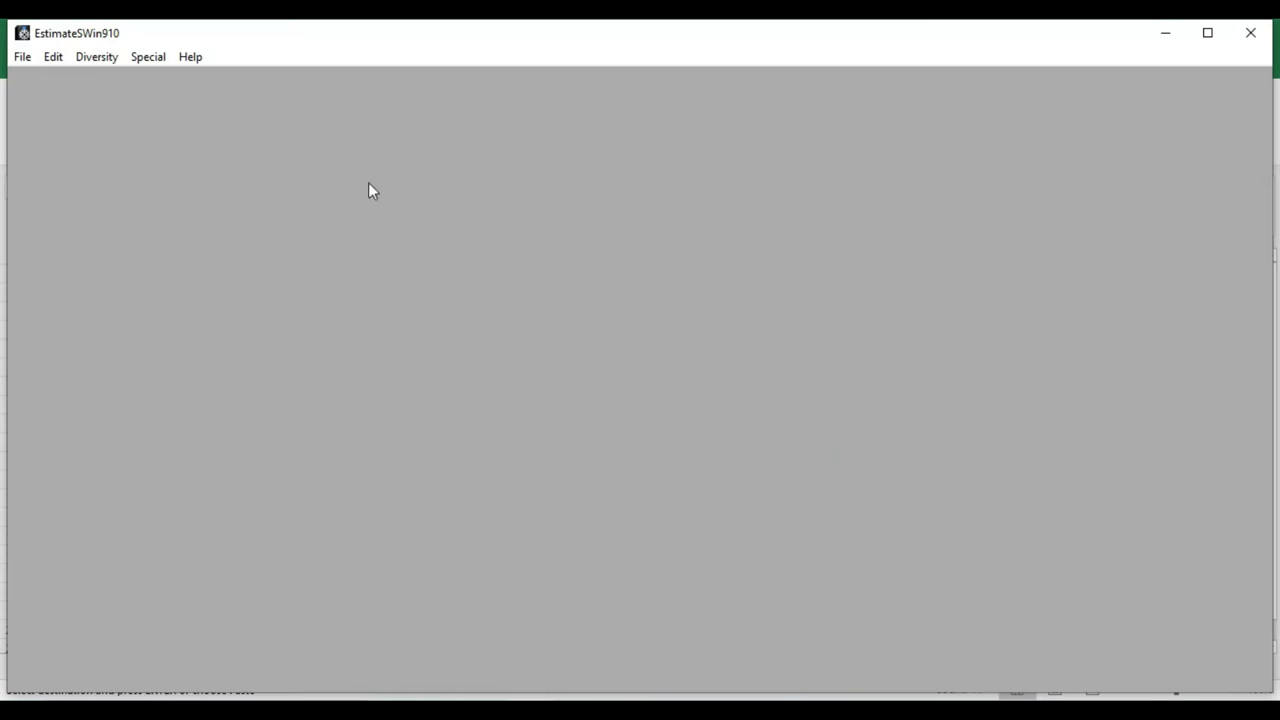
{"action": "left_click", "coordinate": [115, 60]}
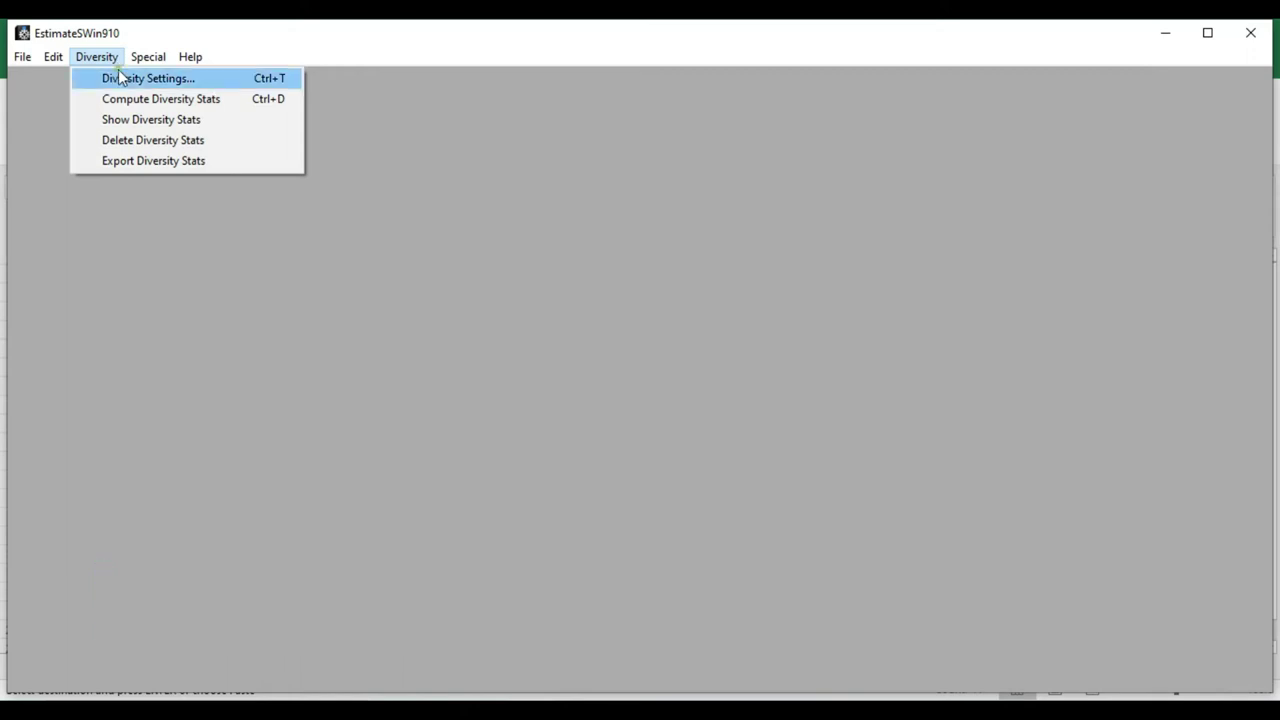
{"action": "left_click", "coordinate": [117, 78]}
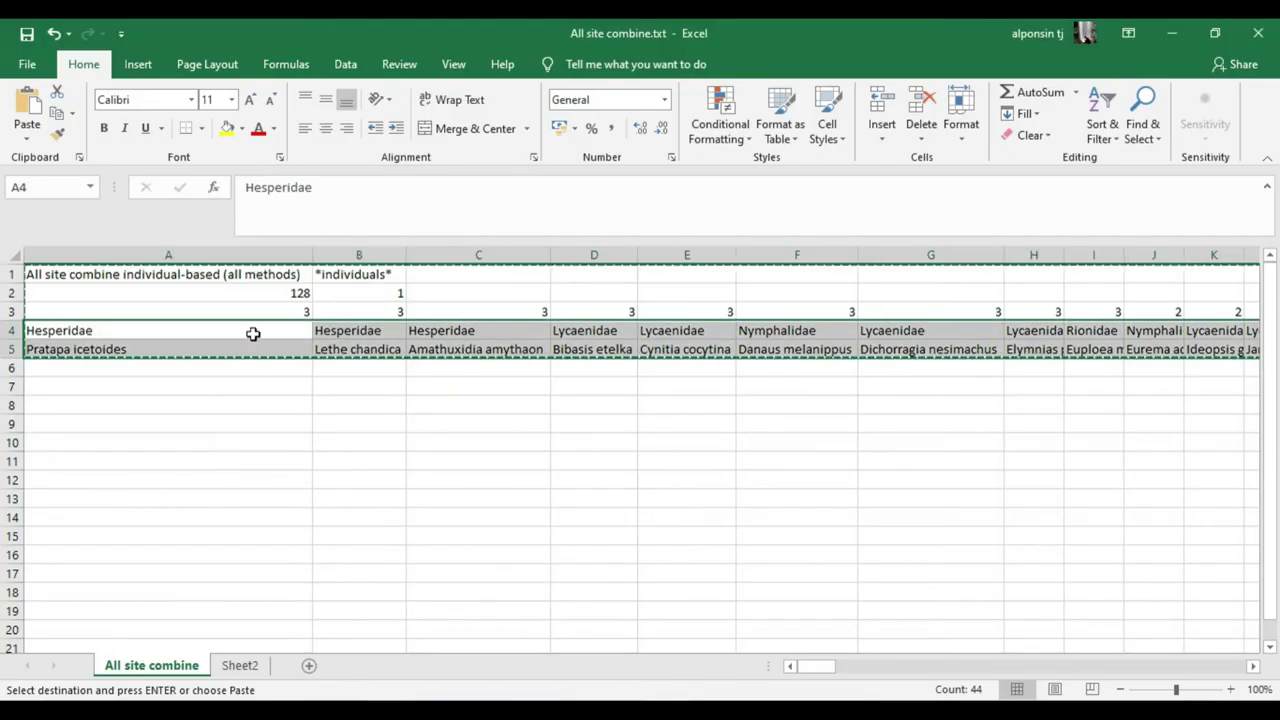
Check the species count in cell A2 of the Excel sheet and return to the EstimateS Diversity Settings
{"action": "left_click", "coordinate": [250, 295]}
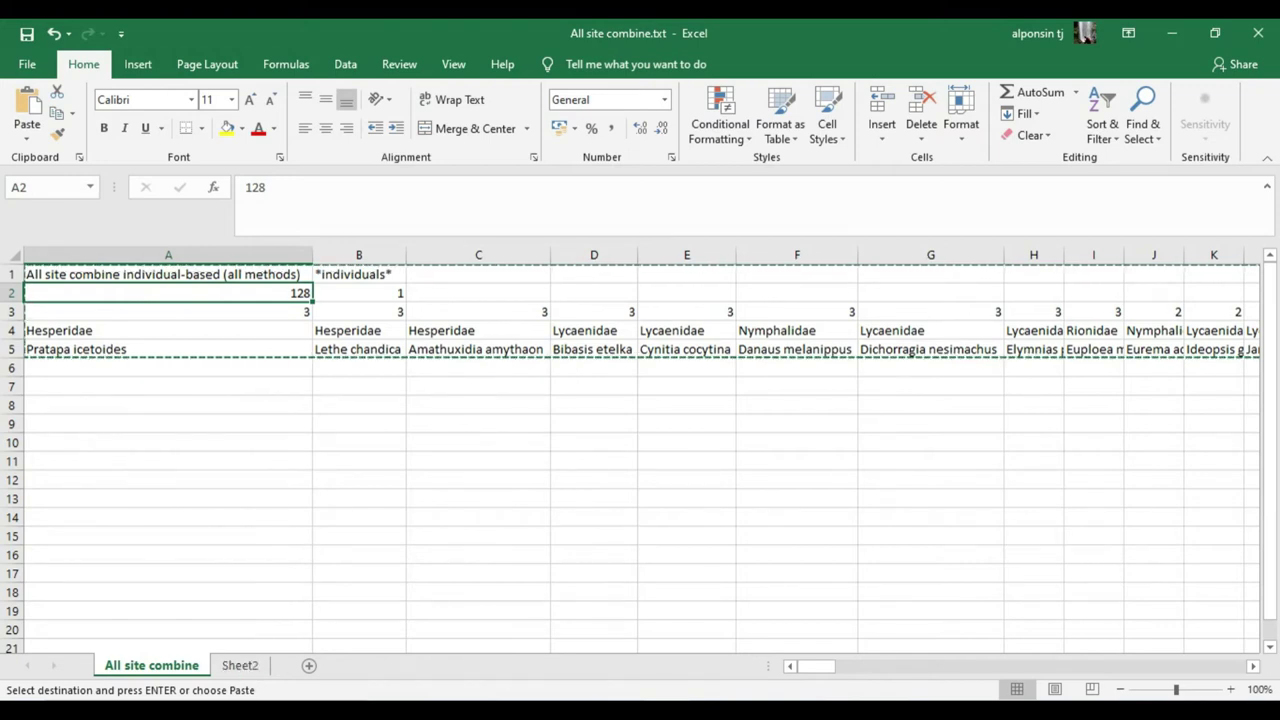
{"action": "key", "text": "alt+Tab"}
{"action": "key", "text": "alt+Tab"}
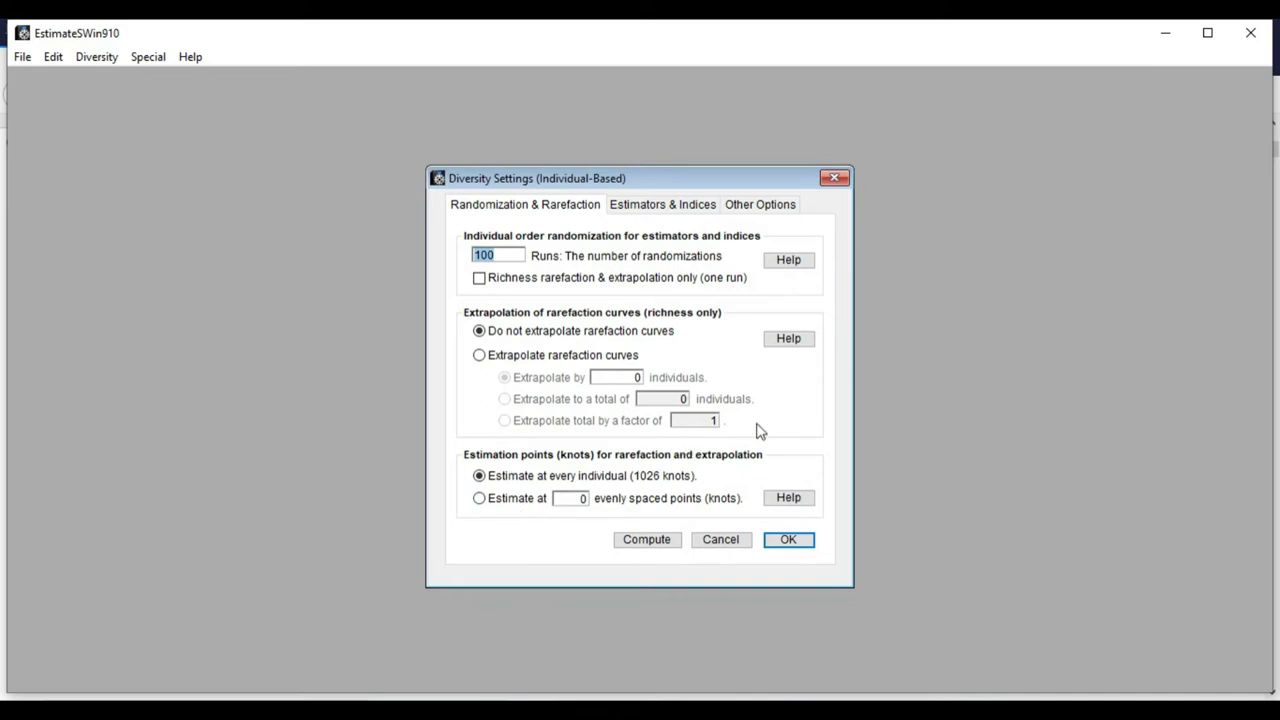
Enable rarefaction curve extrapolation using the option to extrapolate to a total number of individuals
{"action": "left_click", "coordinate": [505, 357]}
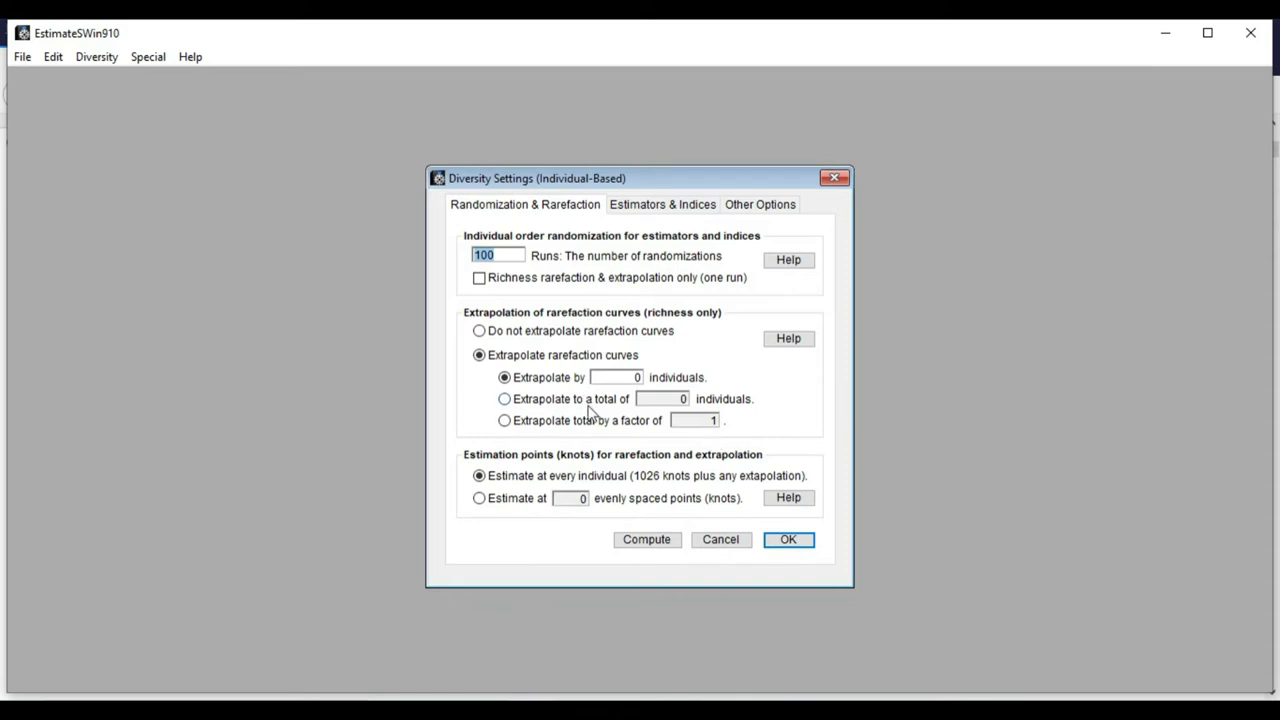
{"action": "left_click", "coordinate": [522, 405]}
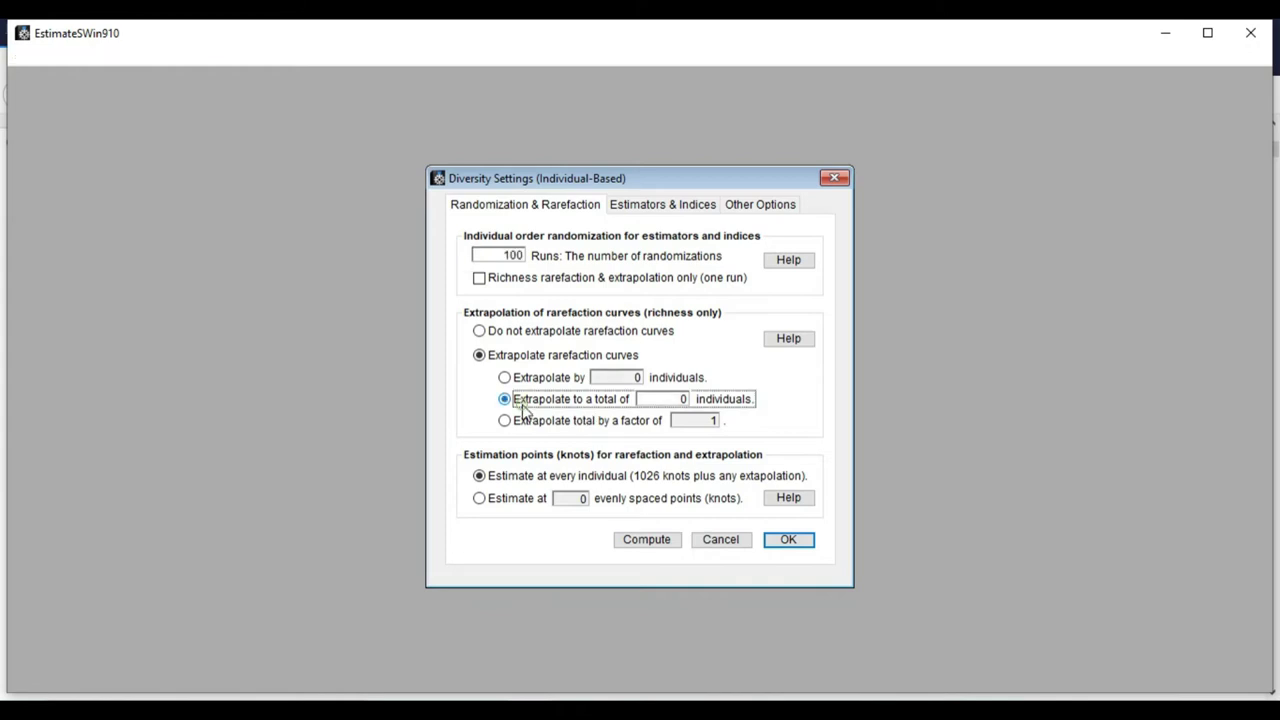
{"action": "left_click", "coordinate": [683, 399]}
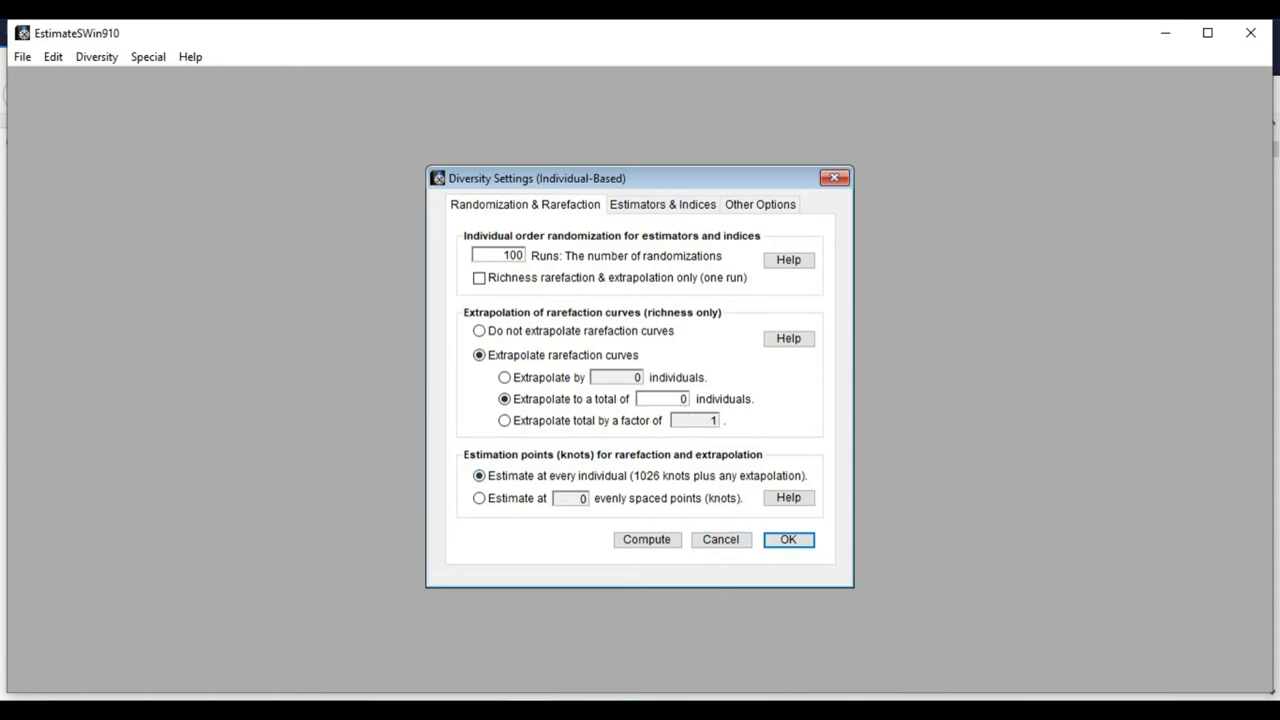
Check the sum of the abundance values in row 3 of the Excel sheet and return to the EstimateS Diversity Settings
{"action": "left_click", "coordinate": [740, 700]}
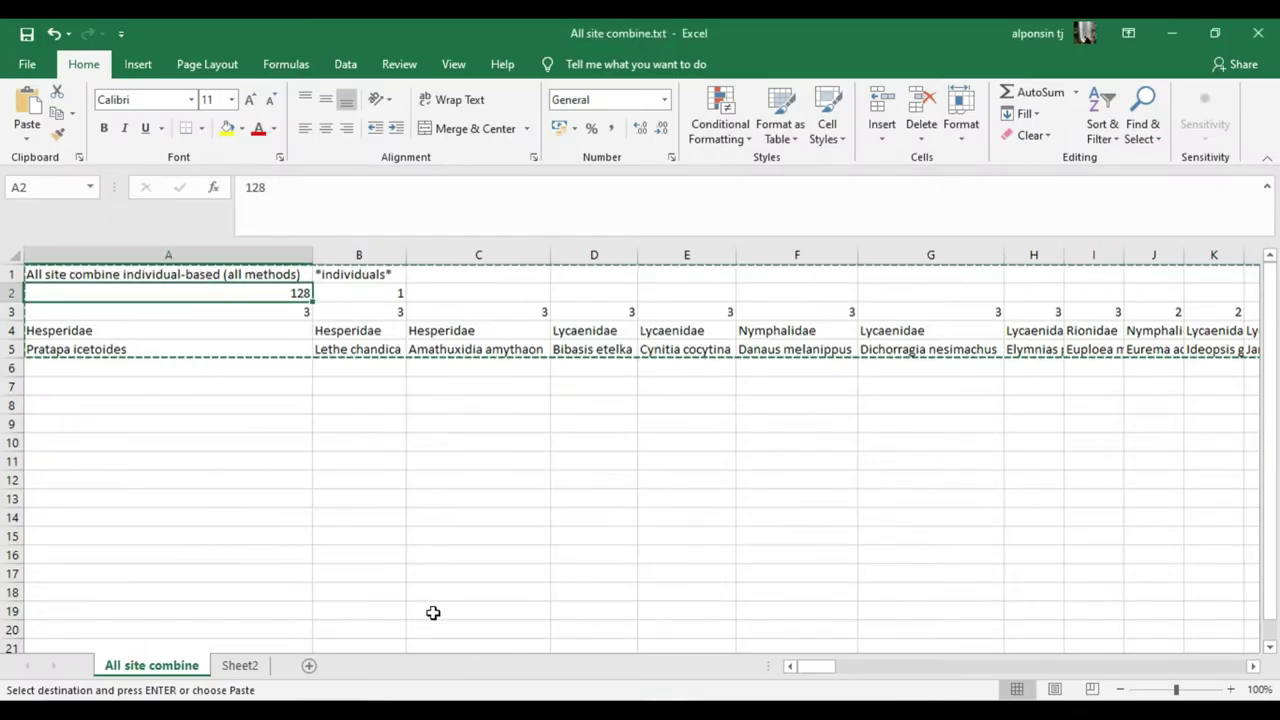
{"action": "left_click", "coordinate": [75, 322]}
{"action": "left_click", "coordinate": [76, 313]}
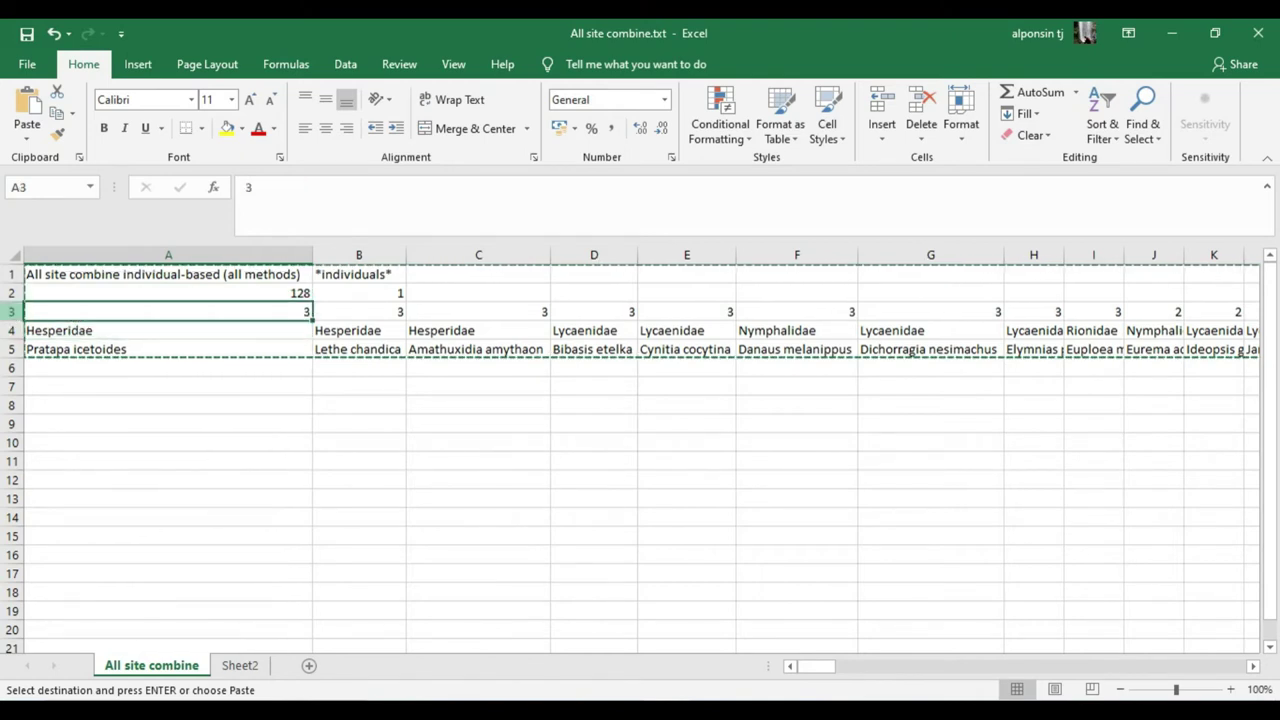
{"action": "left_click", "coordinate": [12, 312]}
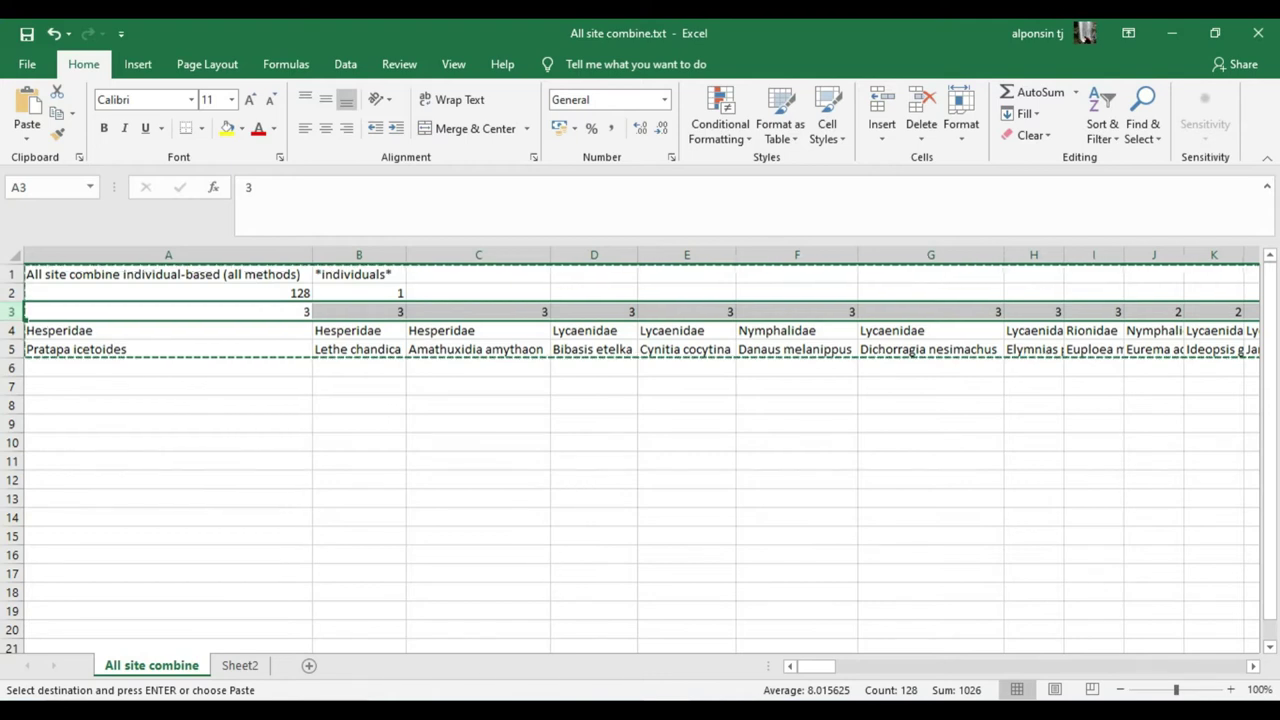
{"action": "left_click", "coordinate": [620, 590]}
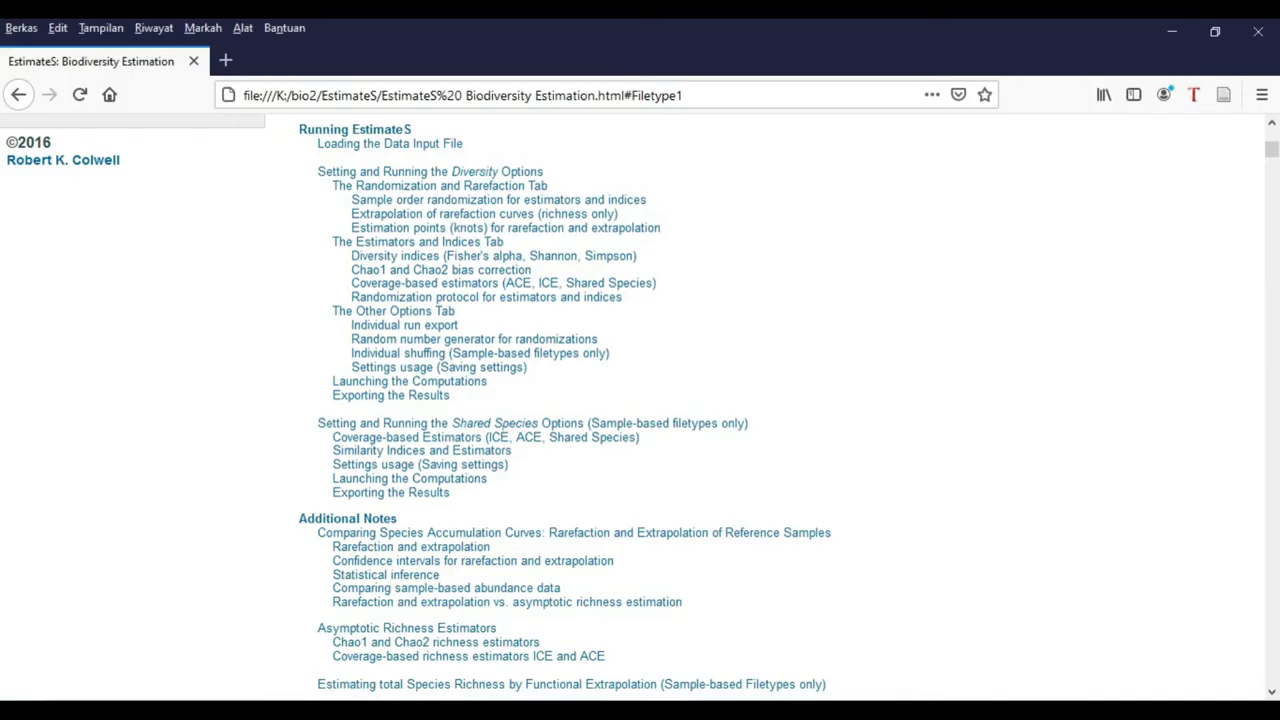
{"action": "key", "text": "alt+Tab"}
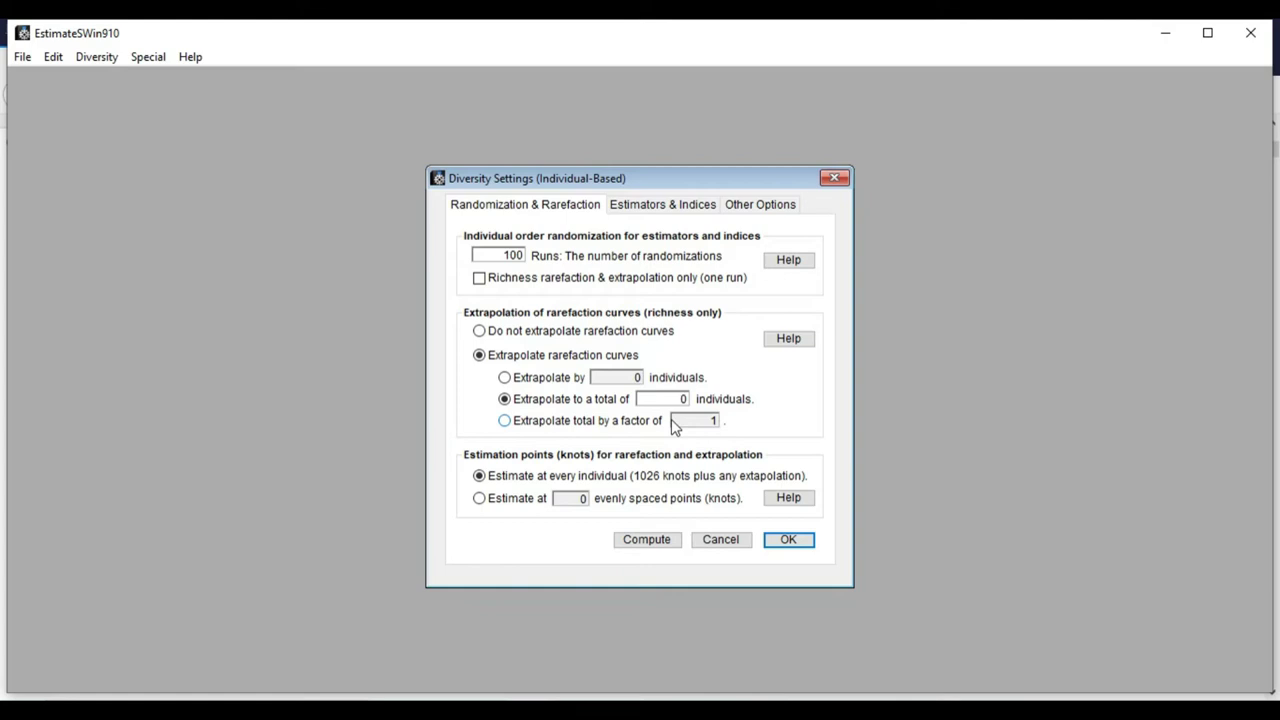
Set the rarefaction curve extrapolation to a total of 2000 individuals and compute the diversity statistics
{"action": "type", "text": "2000"}
{"action": "left_click", "coordinate": [667, 546]}
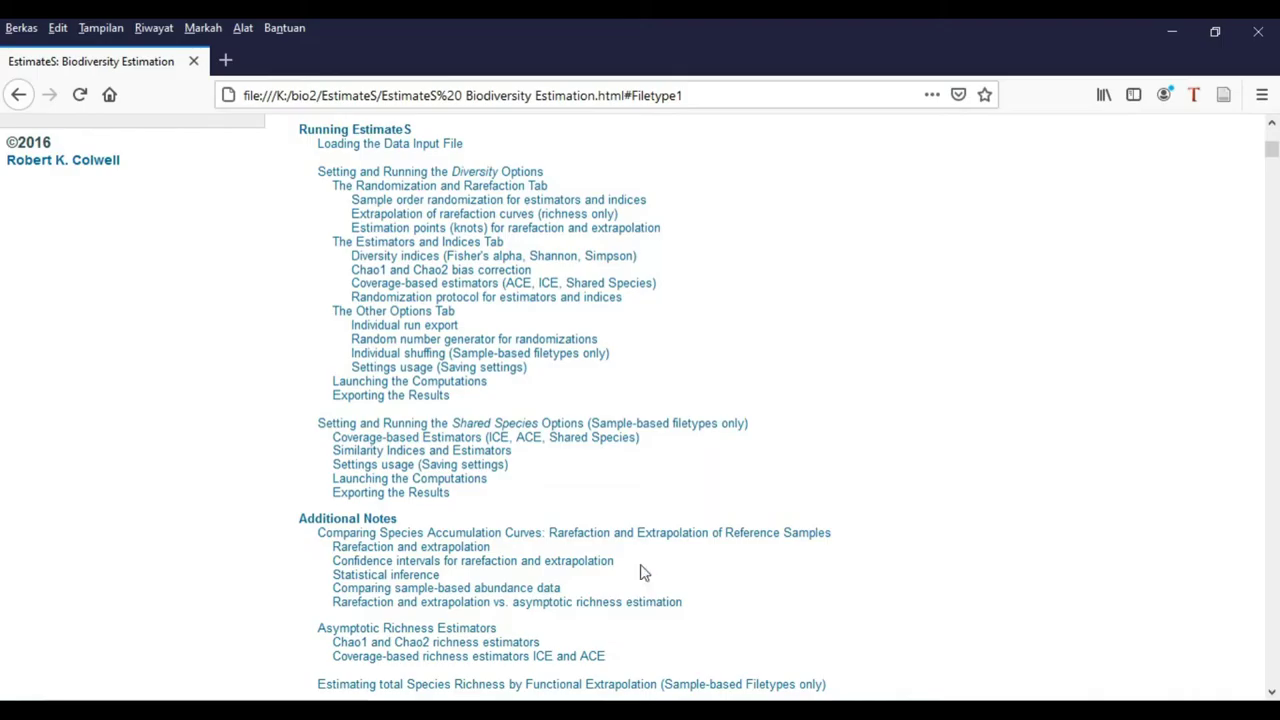
Find the "What EstimateS 9 Computes" section of the EstimateS user's guide in the web browser
{"action": "scroll", "coordinate": [643, 572], "scroll_direction": "down", "scroll_amount": 20}
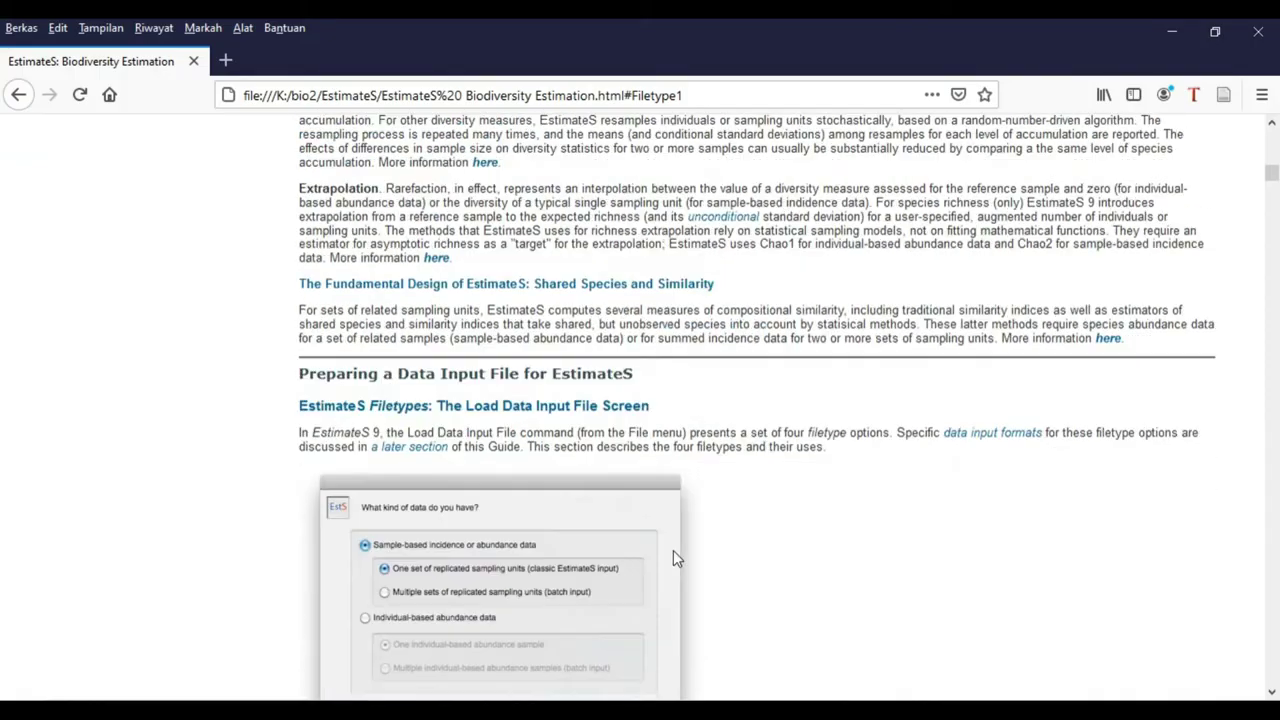
{"action": "scroll", "coordinate": [706, 547], "scroll_direction": "down", "scroll_amount": 20}
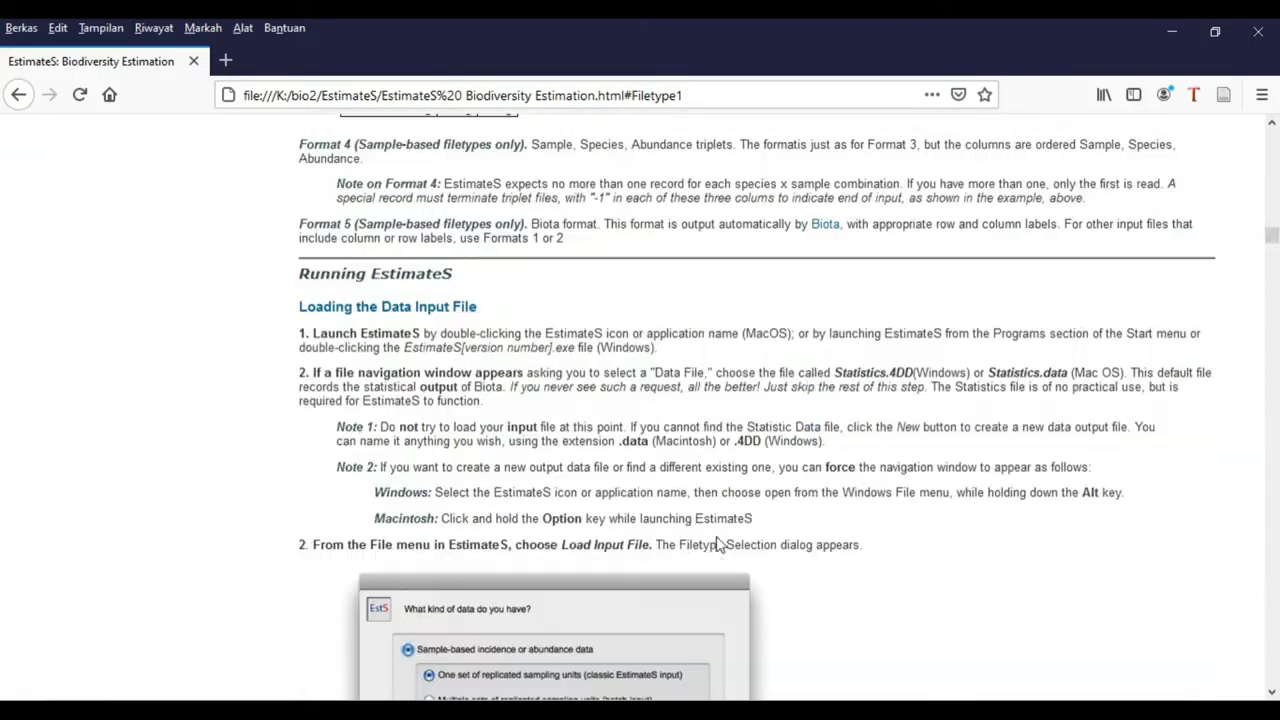
{"action": "scroll", "coordinate": [724, 543], "scroll_direction": "down", "scroll_amount": 20}
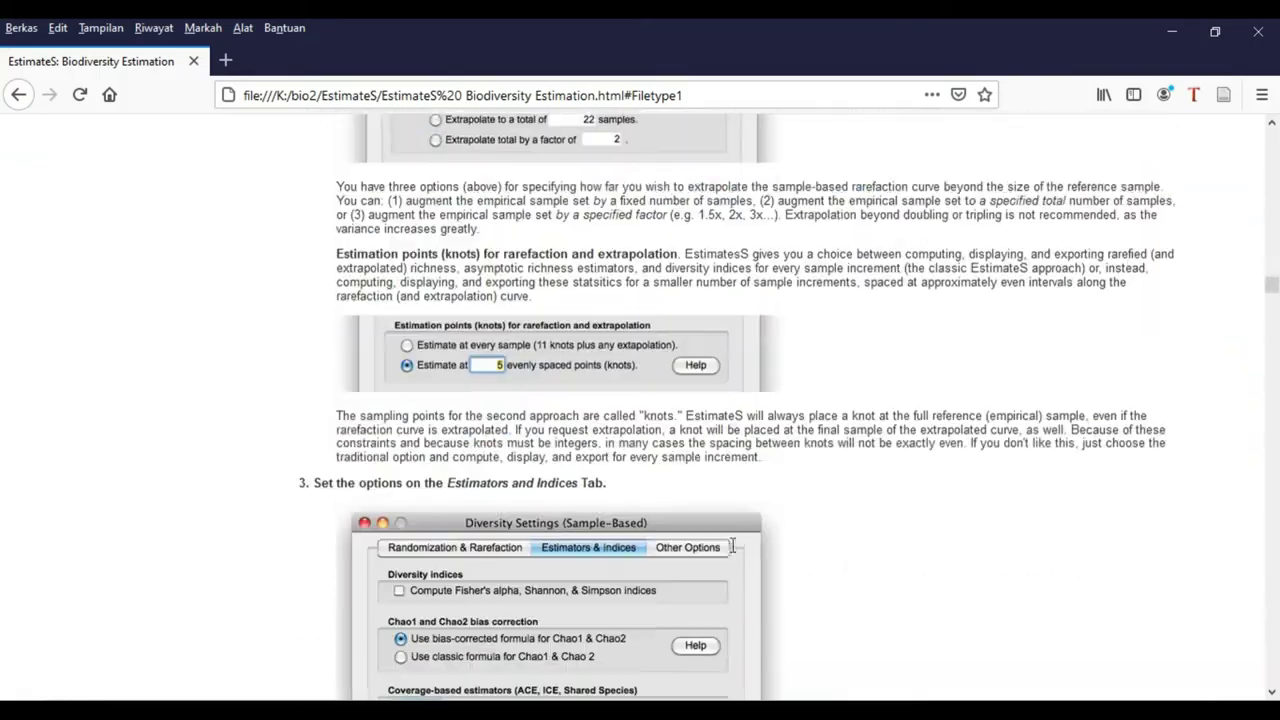
{"action": "scroll", "coordinate": [736, 549], "scroll_direction": "down", "scroll_amount": 20}
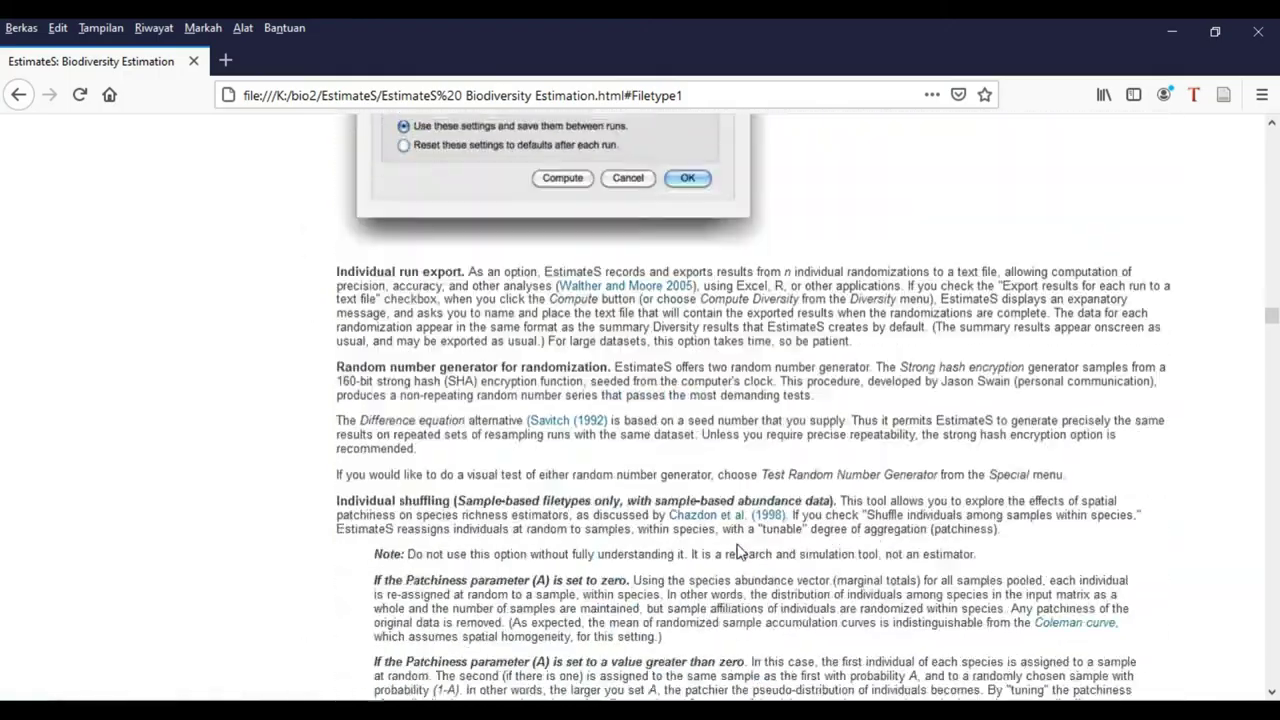
{"action": "scroll", "coordinate": [740, 552], "scroll_direction": "down", "scroll_amount": 20}
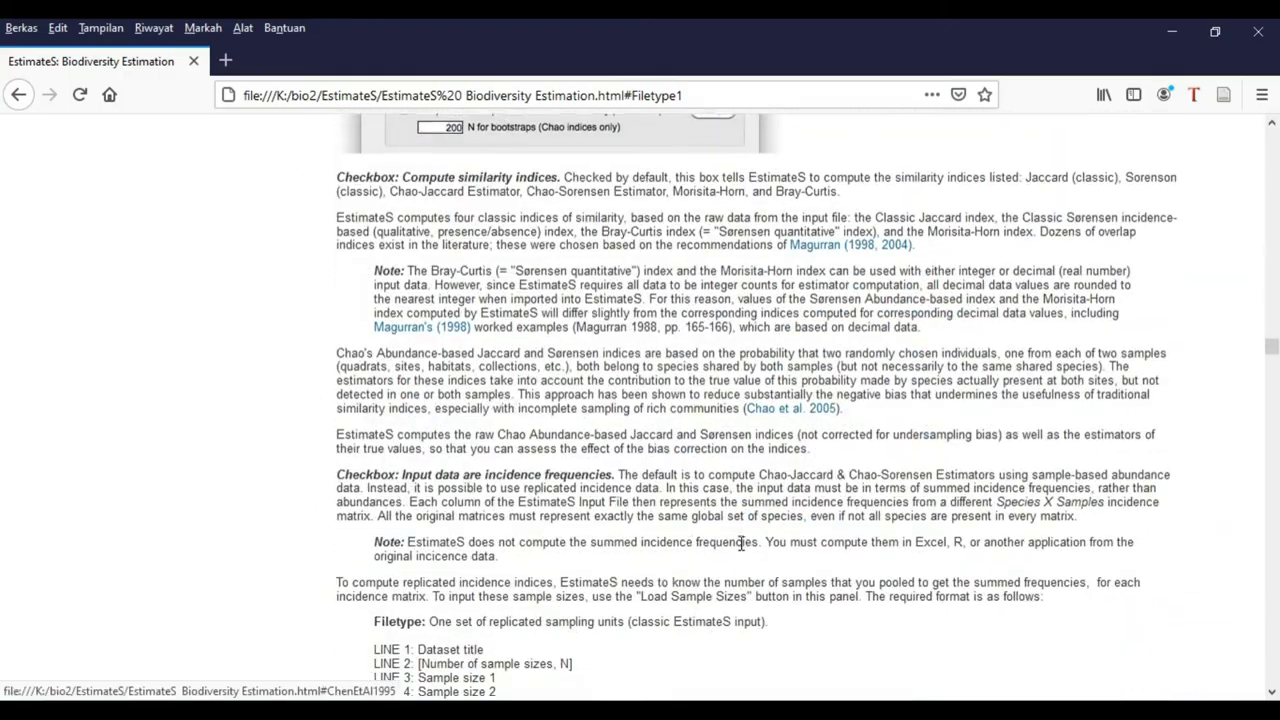
{"action": "scroll", "coordinate": [740, 550], "scroll_direction": "down", "scroll_amount": 20}
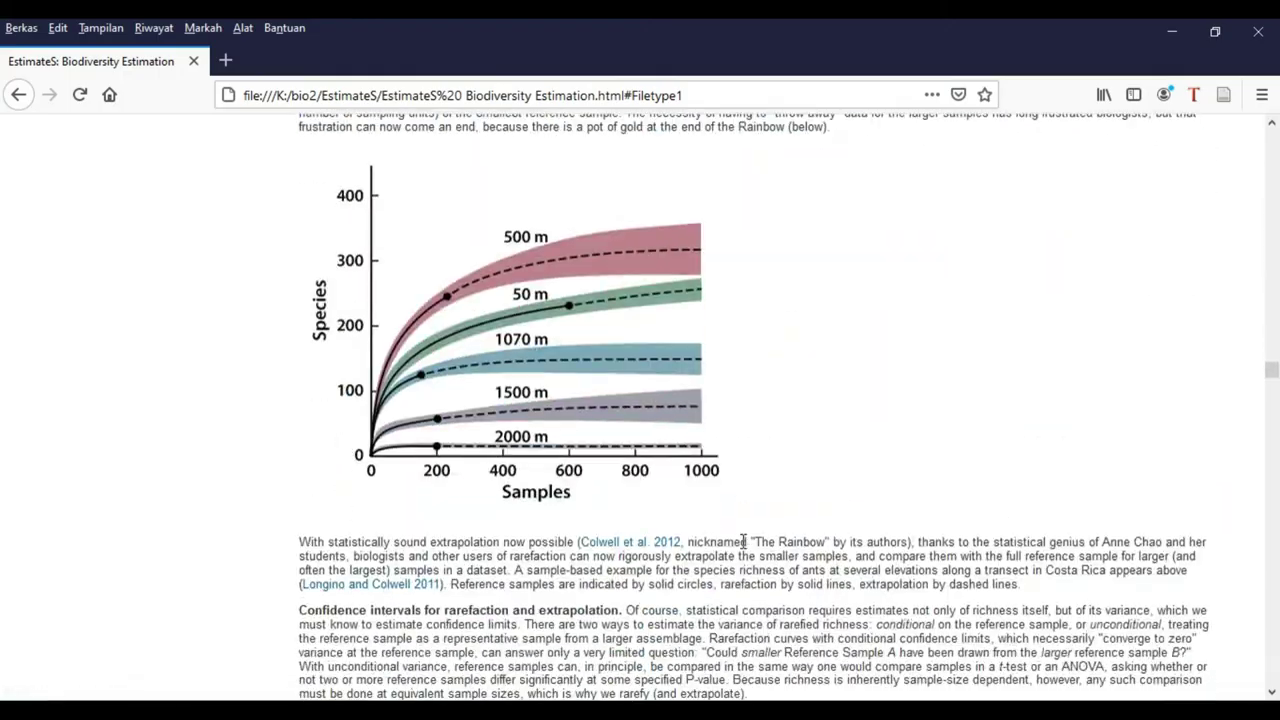
{"action": "scroll", "coordinate": [745, 547], "scroll_direction": "down", "scroll_amount": 20}
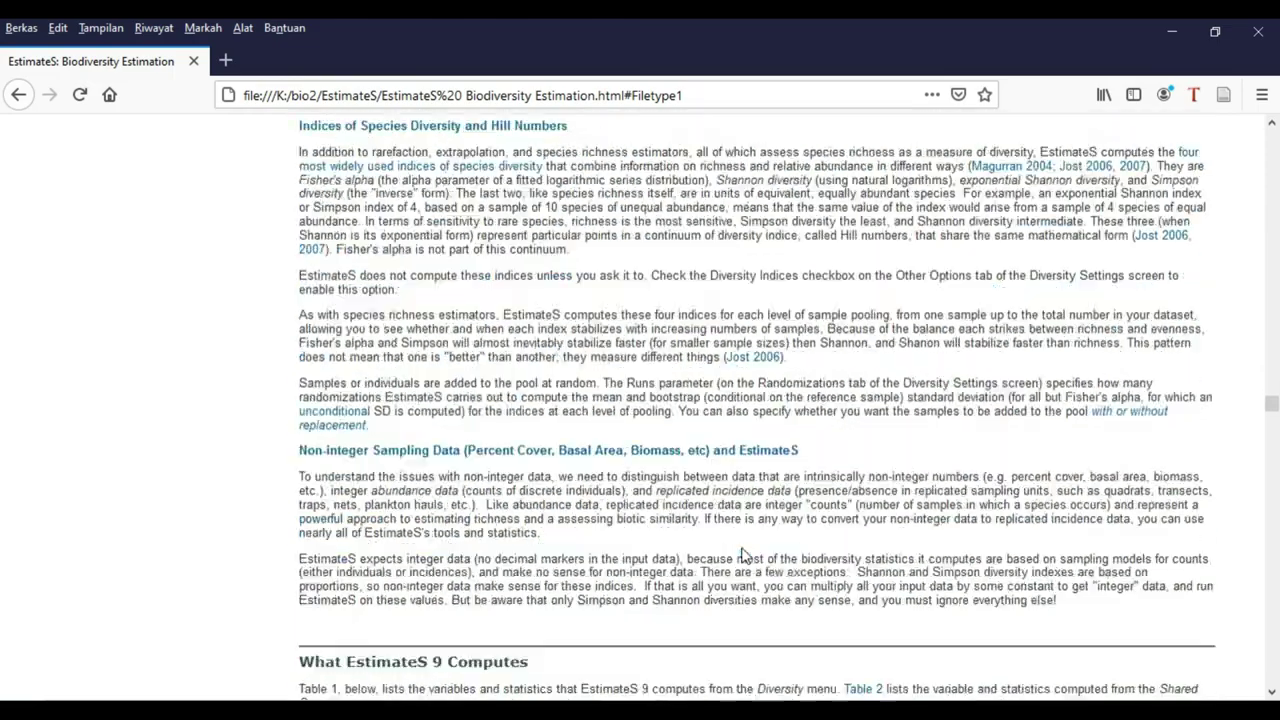
{"action": "scroll", "coordinate": [746, 547], "scroll_direction": "up", "scroll_amount": 10}
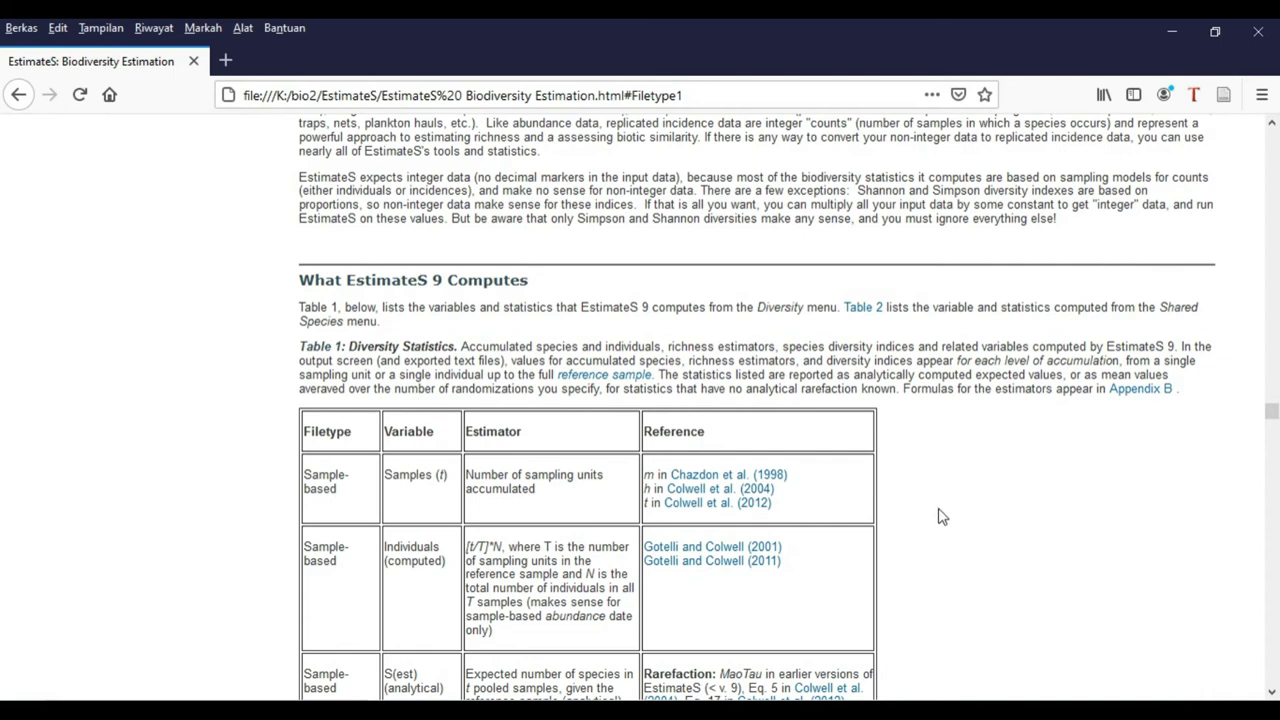
Examine the variables, estimators and references in Table 1: Diversity Statistics, from the sample counts through the Simpson index
{"action": "scroll", "coordinate": [940, 518], "scroll_direction": "down", "scroll_amount": 3}
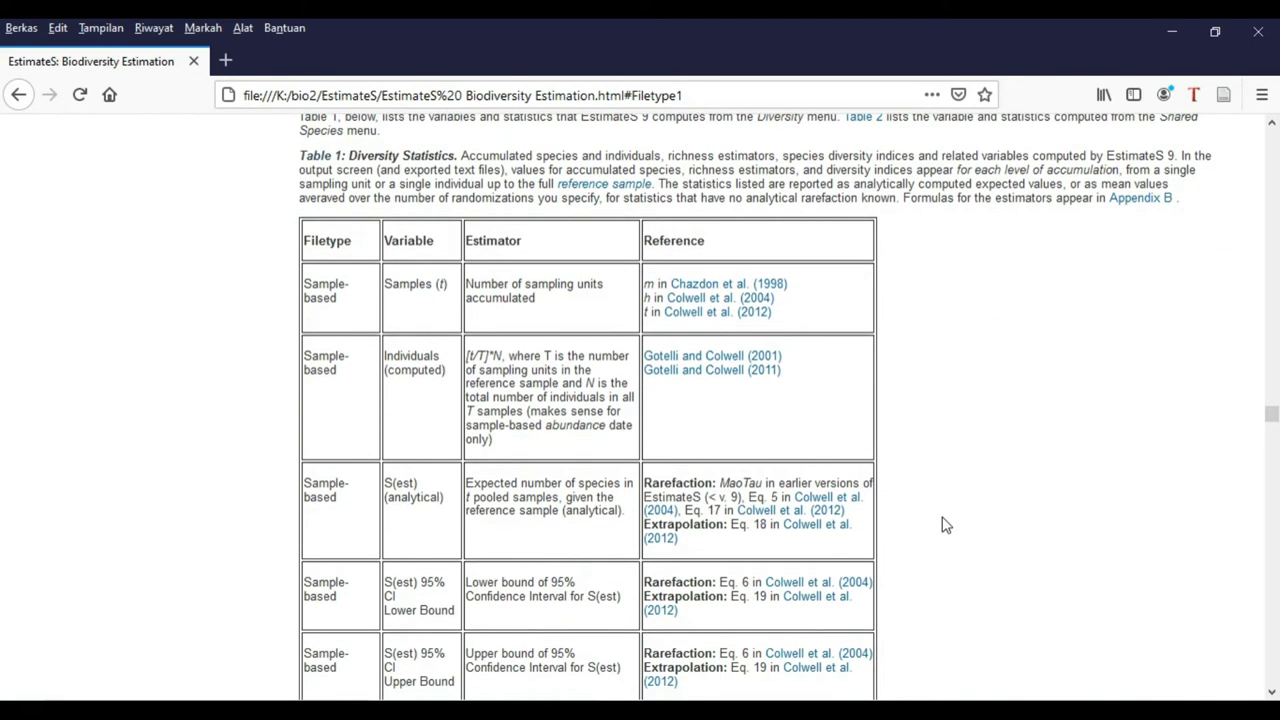
{"action": "scroll", "coordinate": [946, 524], "scroll_direction": "down", "scroll_amount": 2}
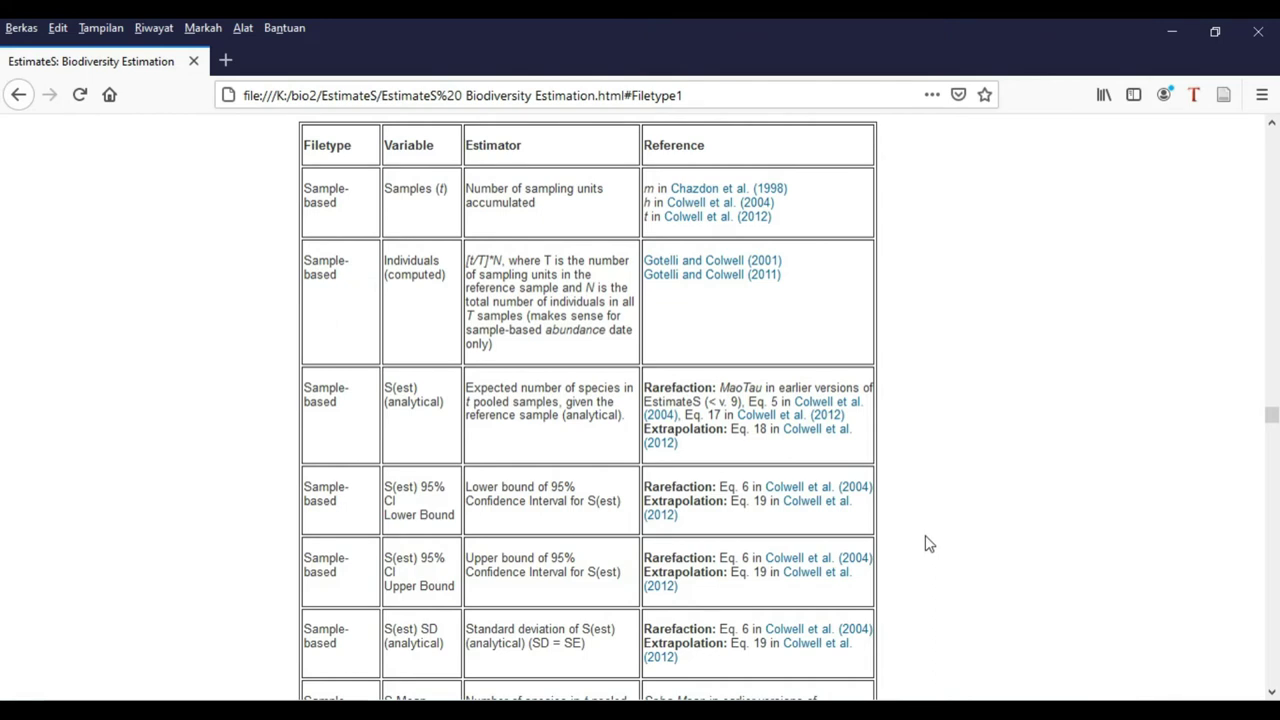
{"action": "scroll", "coordinate": [930, 549], "scroll_direction": "down", "scroll_amount": 2}
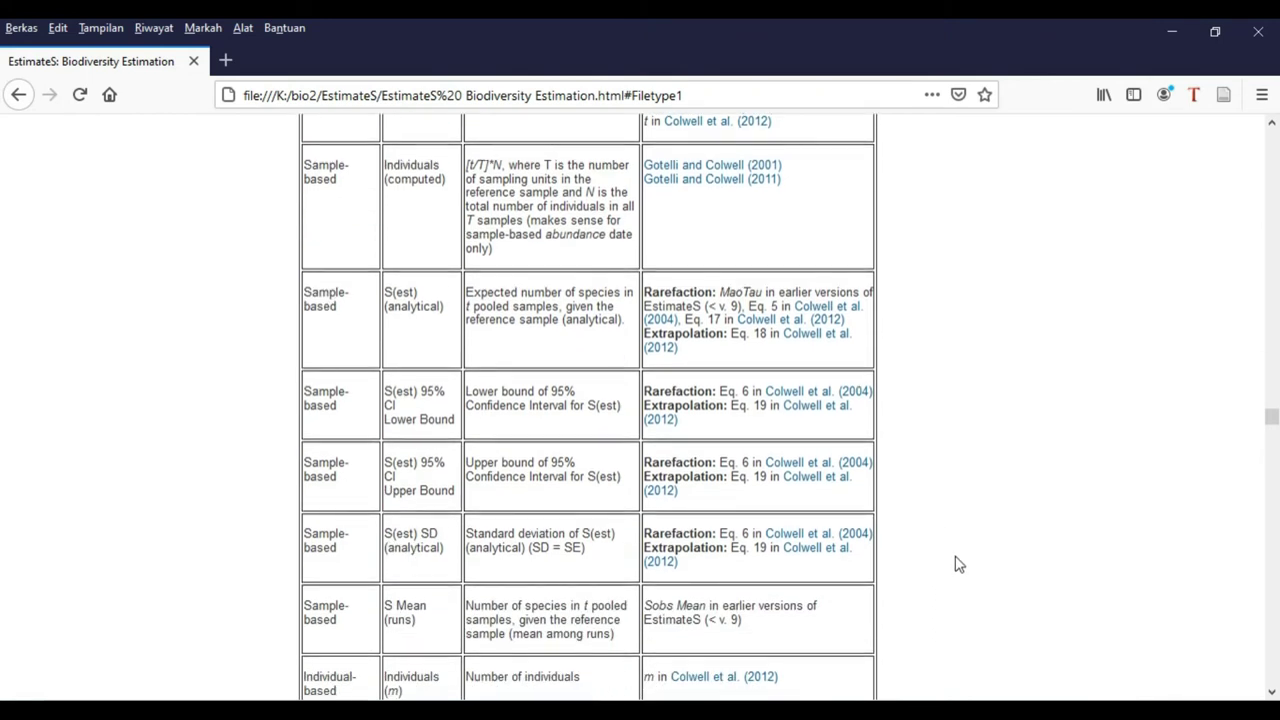
{"action": "scroll", "coordinate": [955, 565], "scroll_direction": "down", "scroll_amount": 5}
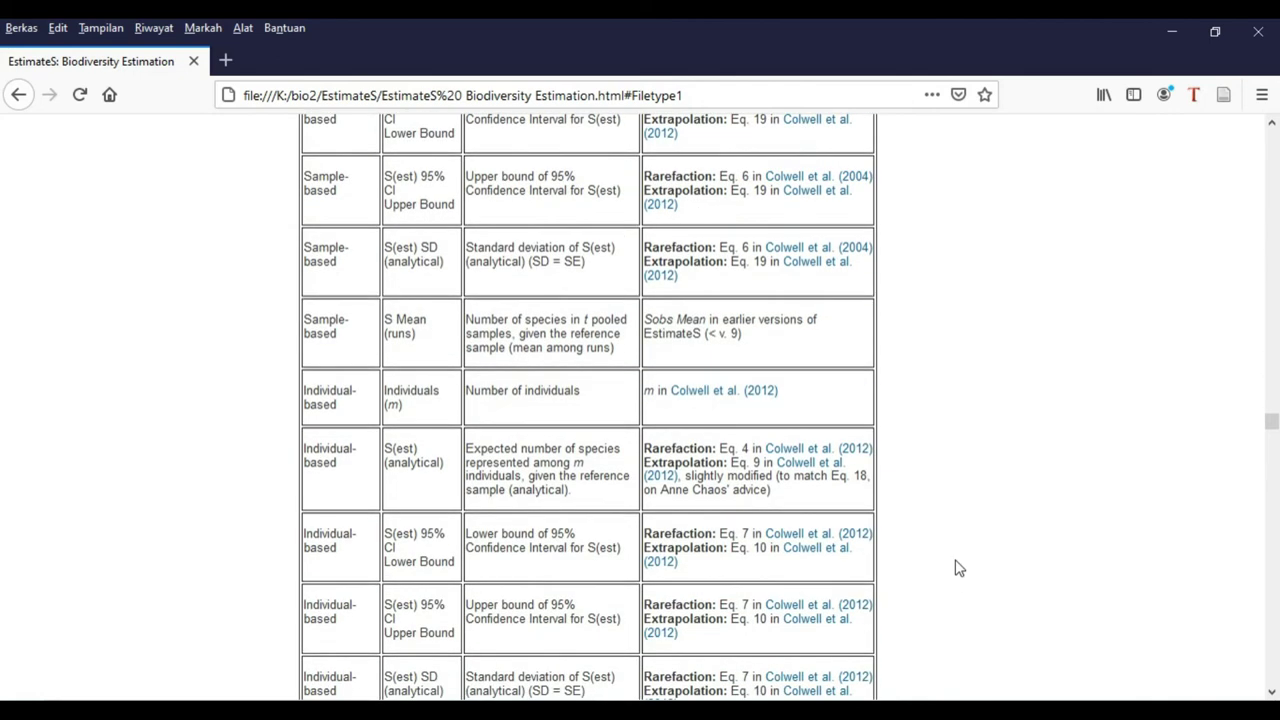
{"action": "scroll", "coordinate": [962, 568], "scroll_direction": "down", "scroll_amount": 7}
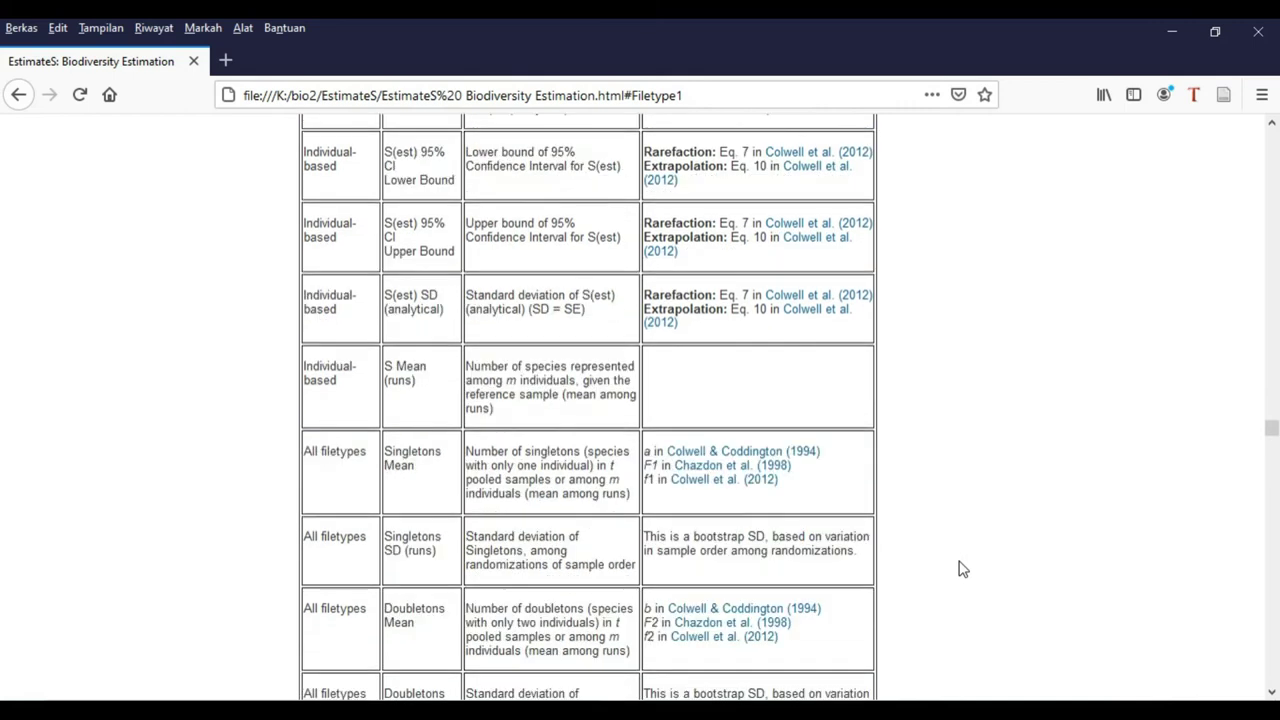
{"action": "scroll", "coordinate": [965, 568], "scroll_direction": "down", "scroll_amount": 10}
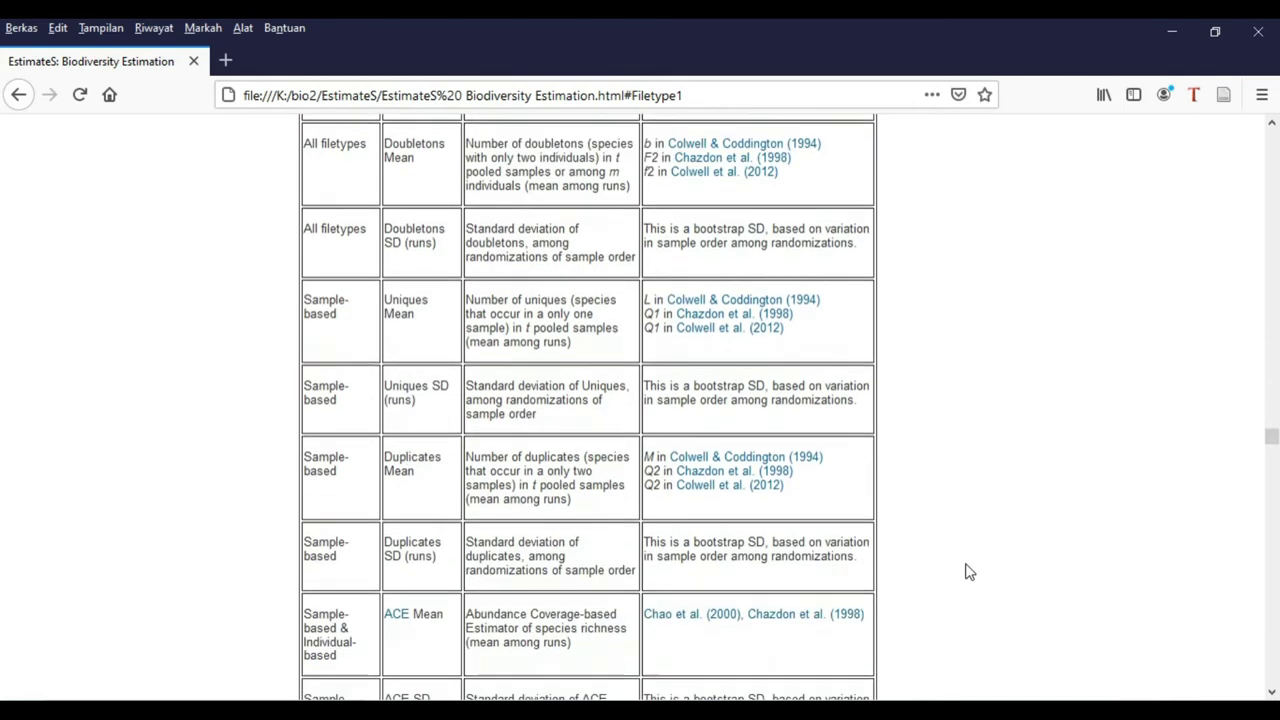
{"action": "scroll", "coordinate": [967, 571], "scroll_direction": "down", "scroll_amount": 7}
{"action": "scroll", "coordinate": [967, 571], "scroll_direction": "down", "scroll_amount": 7}
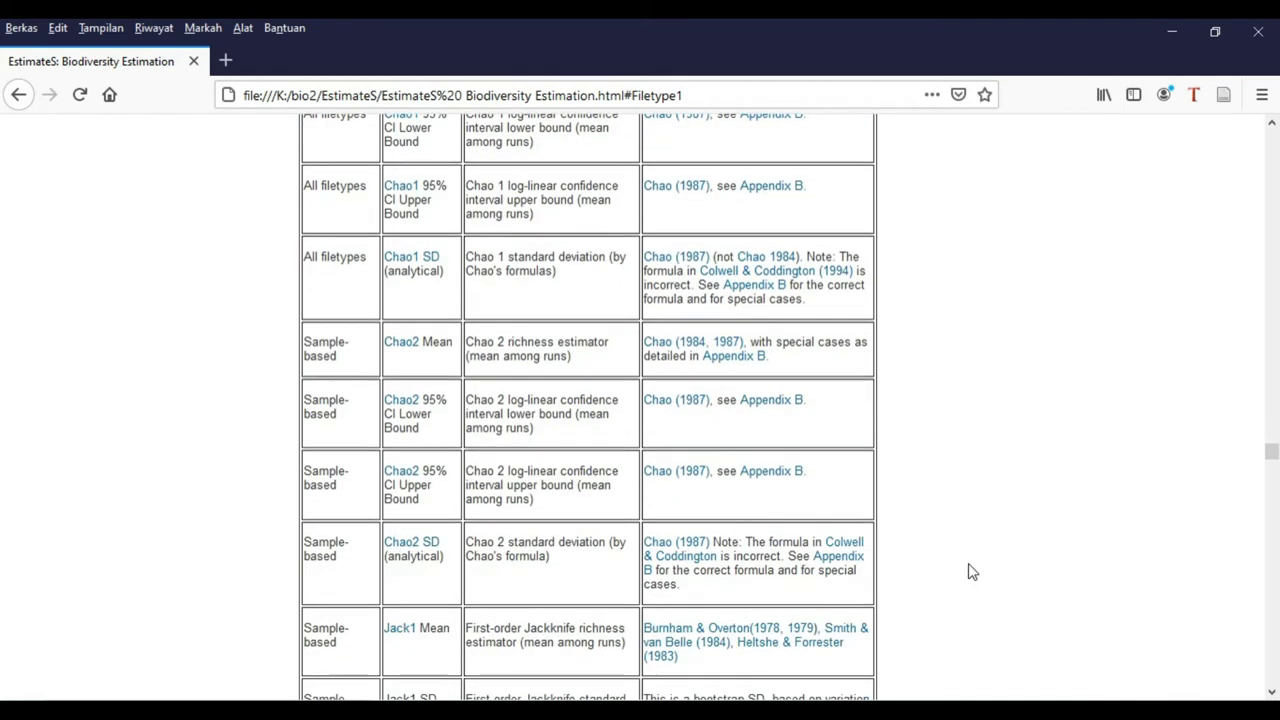
{"action": "scroll", "coordinate": [970, 571], "scroll_direction": "down", "scroll_amount": 16}
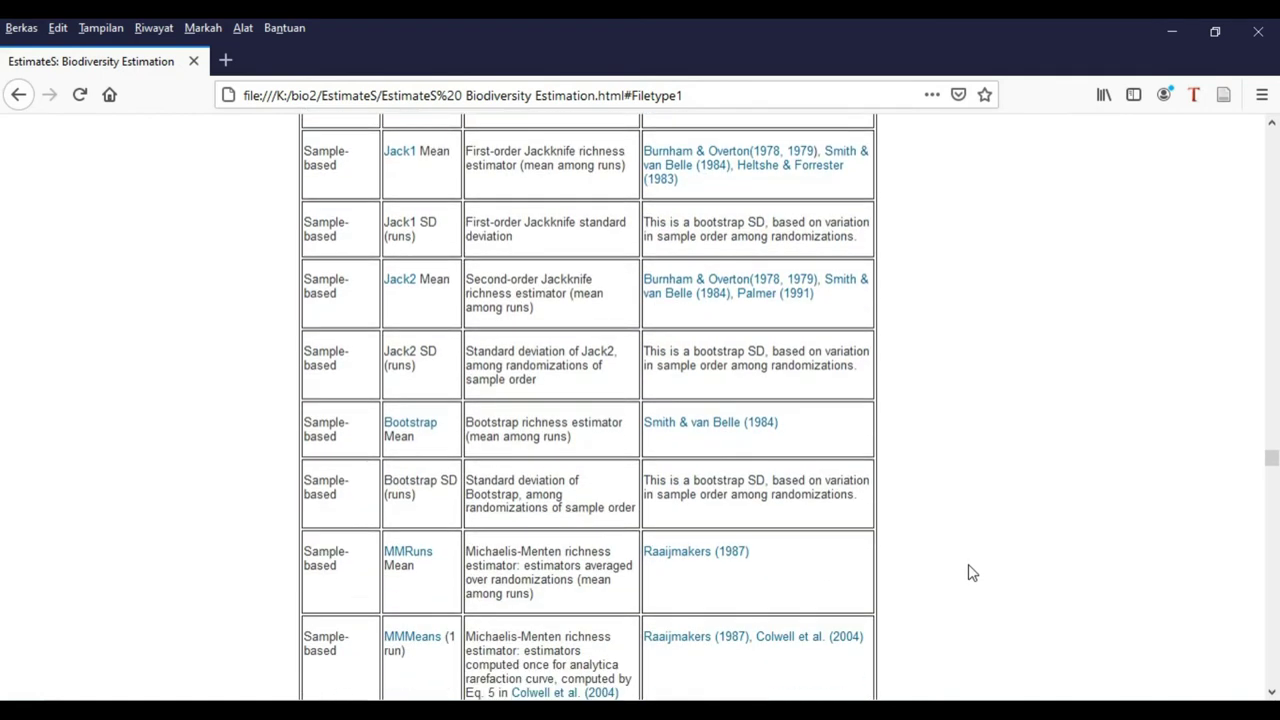
{"action": "scroll", "coordinate": [968, 571], "scroll_direction": "down", "scroll_amount": 9}
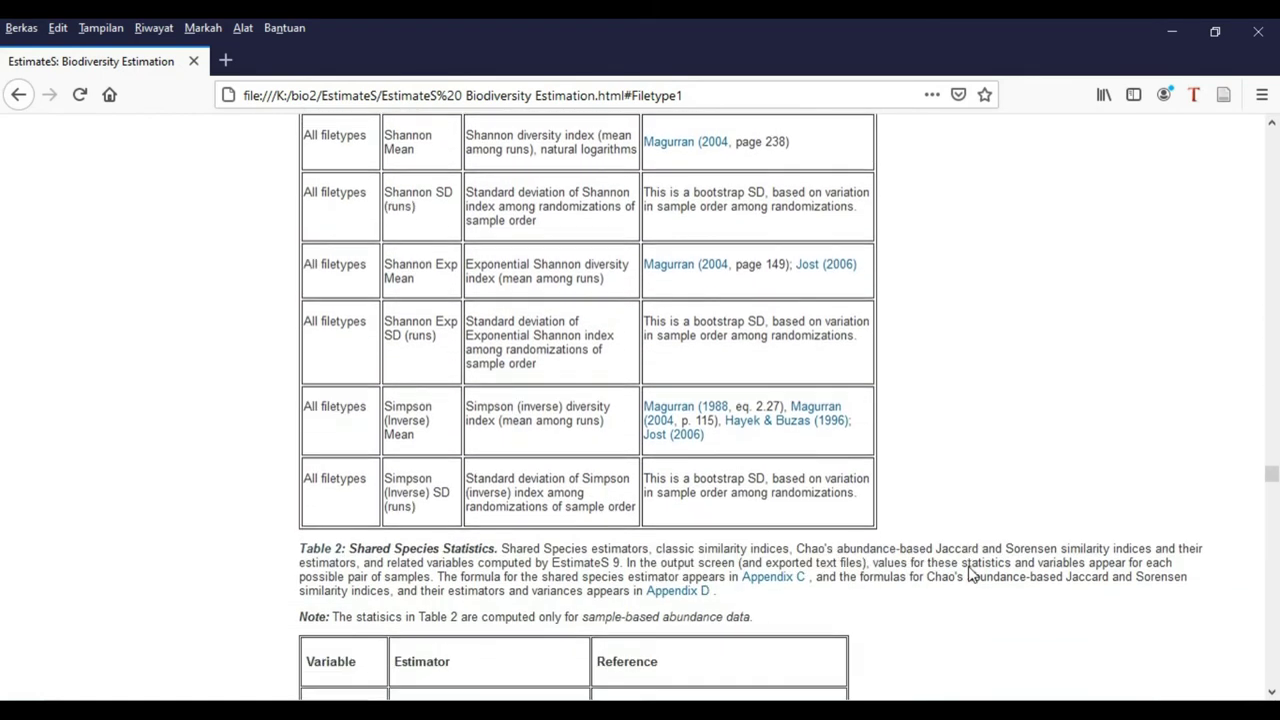
{"action": "scroll", "coordinate": [968, 560], "scroll_direction": "up", "scroll_amount": 20}
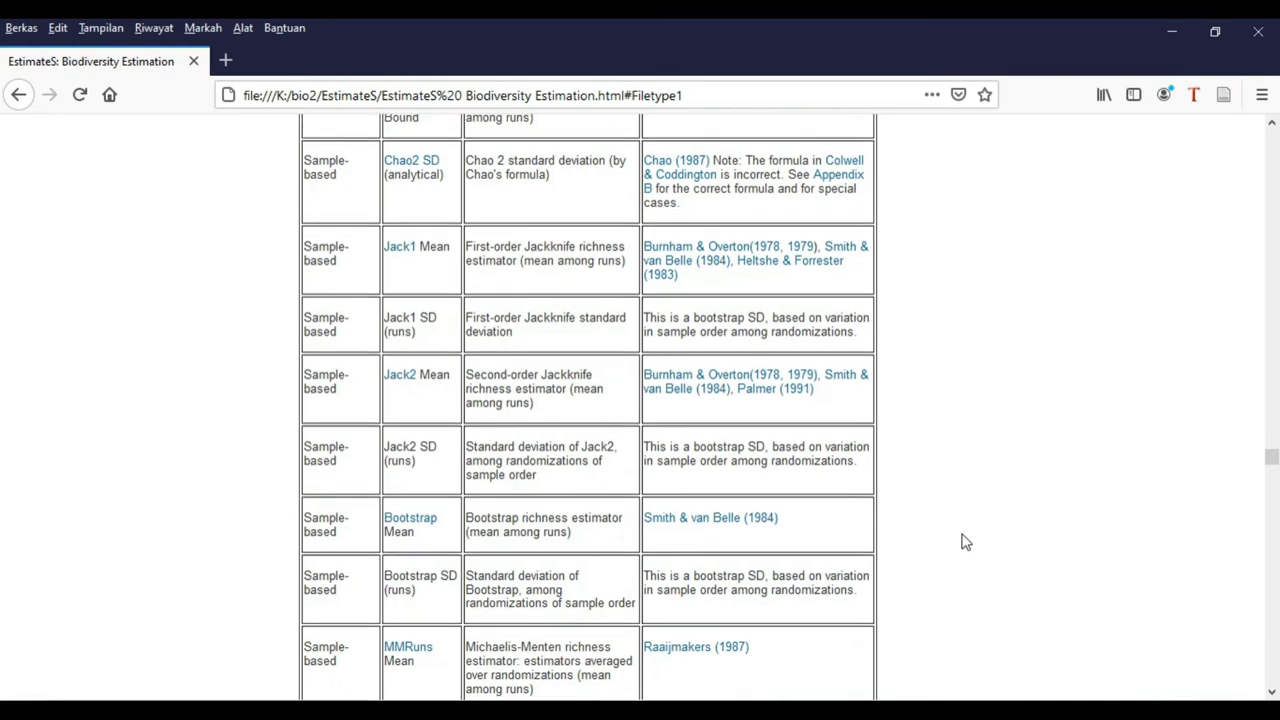
{"action": "scroll", "coordinate": [966, 541], "scroll_direction": "up", "scroll_amount": 5}
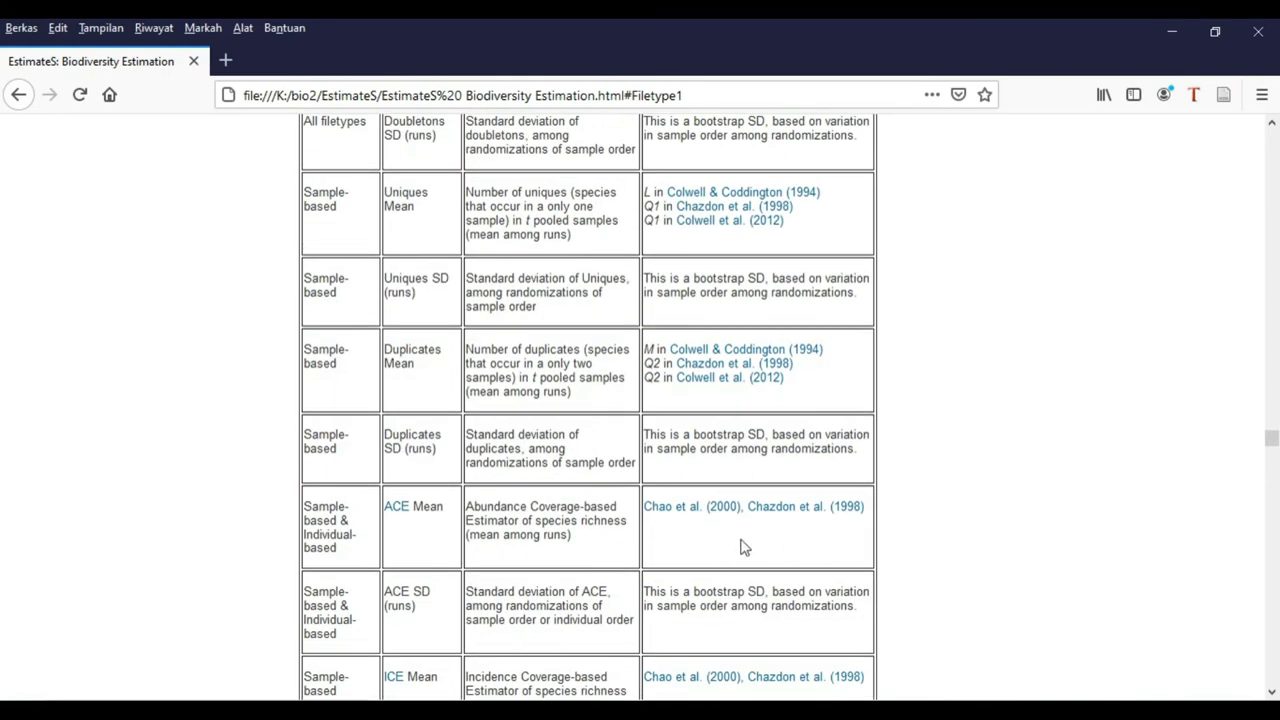
Check the EstimateS window, return to the guide and review the Chao, Jackknife, ACE, ICE and S(est) rows of Table 1
{"action": "key", "text": "alt+Tab"}
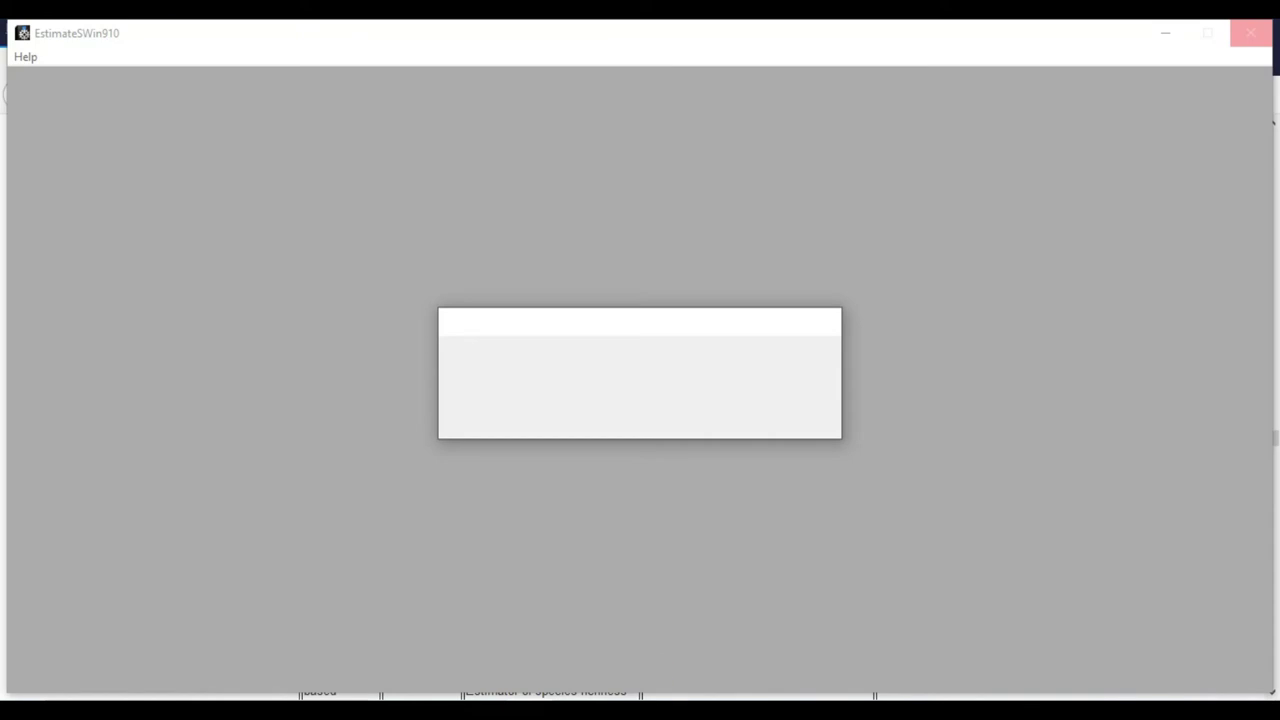
{"action": "key", "text": "alt+Tab"}
{"action": "scroll", "coordinate": [714, 506], "scroll_direction": "down", "scroll_amount": 10}
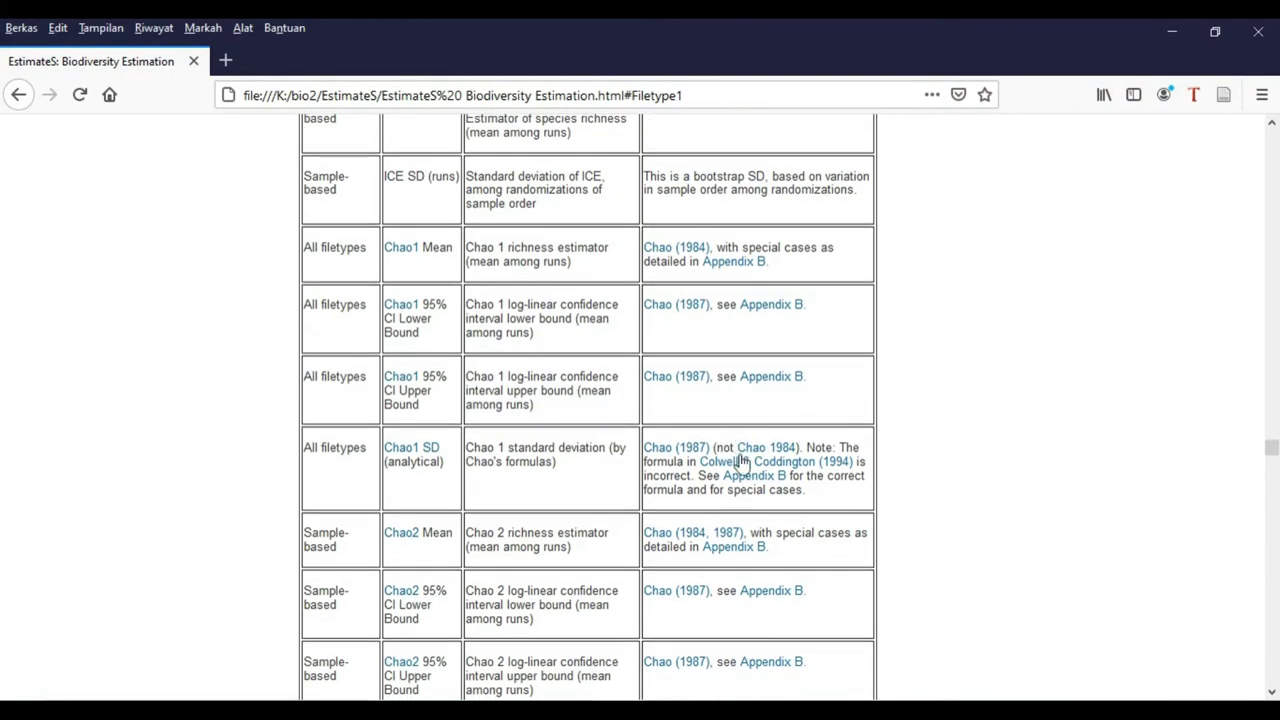
{"action": "scroll", "coordinate": [740, 461], "scroll_direction": "down", "scroll_amount": 10}
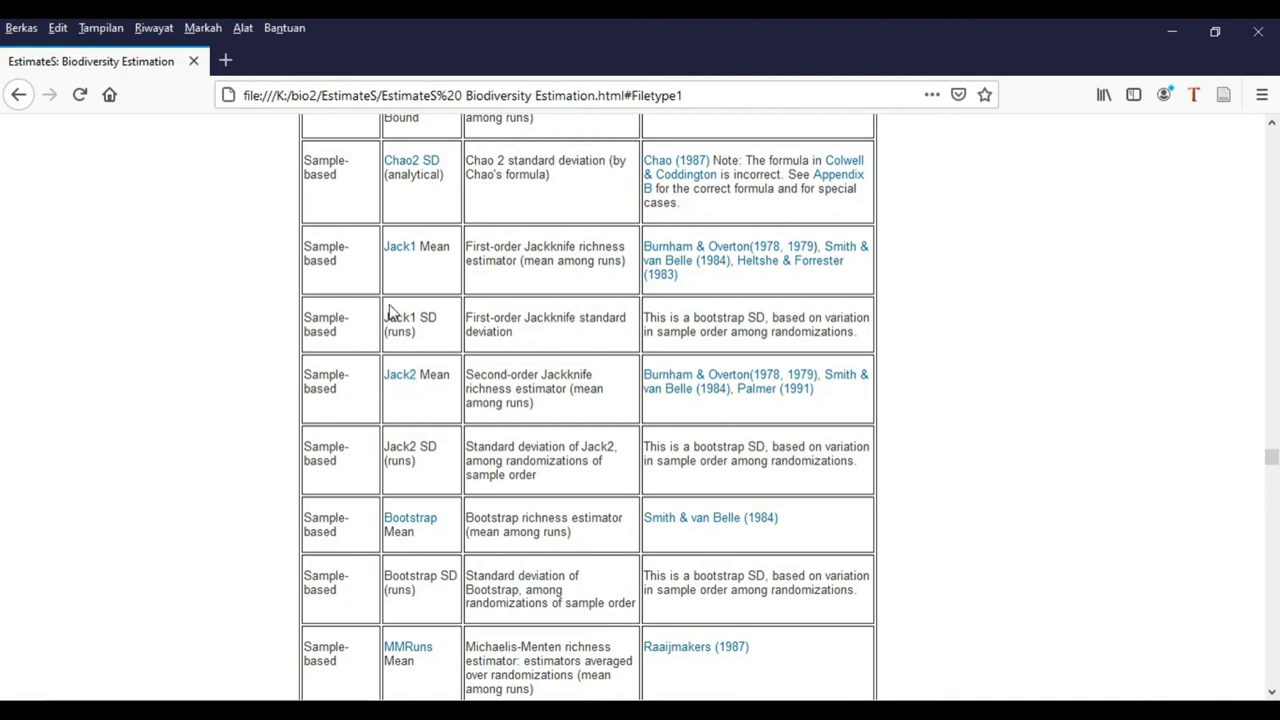
{"action": "scroll", "coordinate": [410, 380], "scroll_direction": "down", "scroll_amount": 7}
{"action": "scroll", "coordinate": [420, 390], "scroll_direction": "up", "scroll_amount": 15}
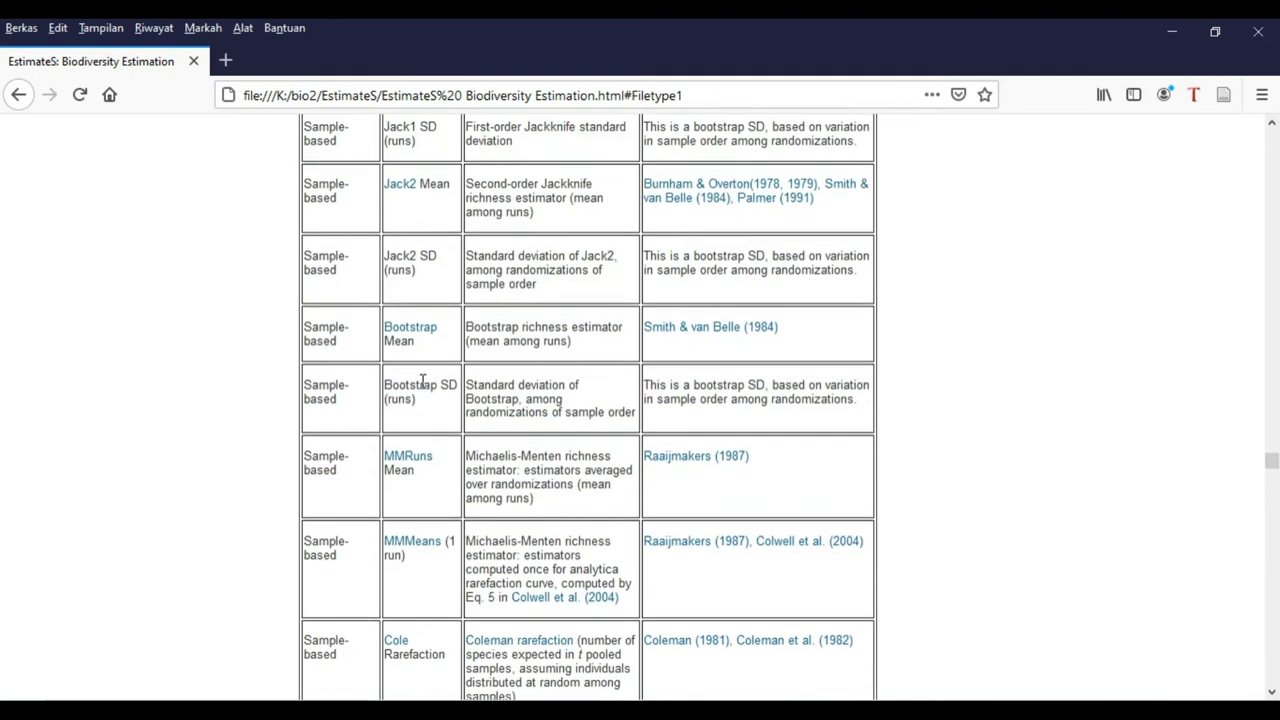
{"action": "scroll", "coordinate": [425, 380], "scroll_direction": "up", "scroll_amount": 7}
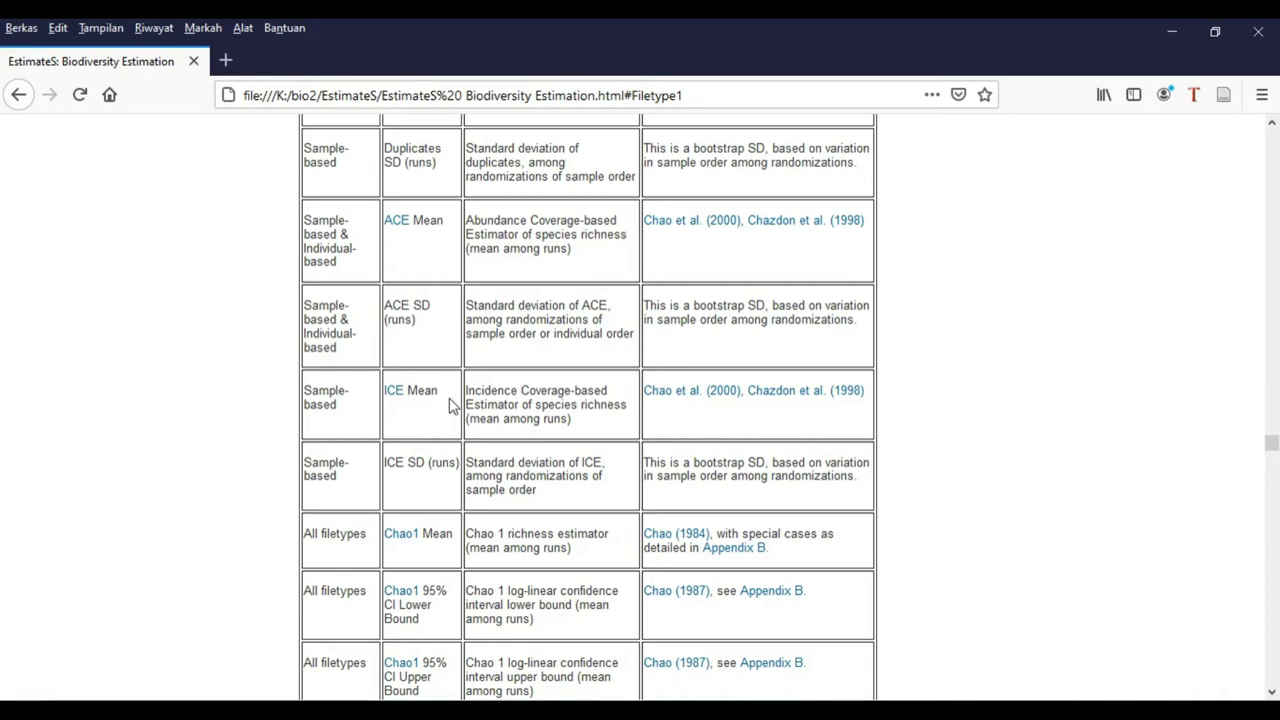
{"action": "scroll", "coordinate": [449, 403], "scroll_direction": "up", "scroll_amount": 16}
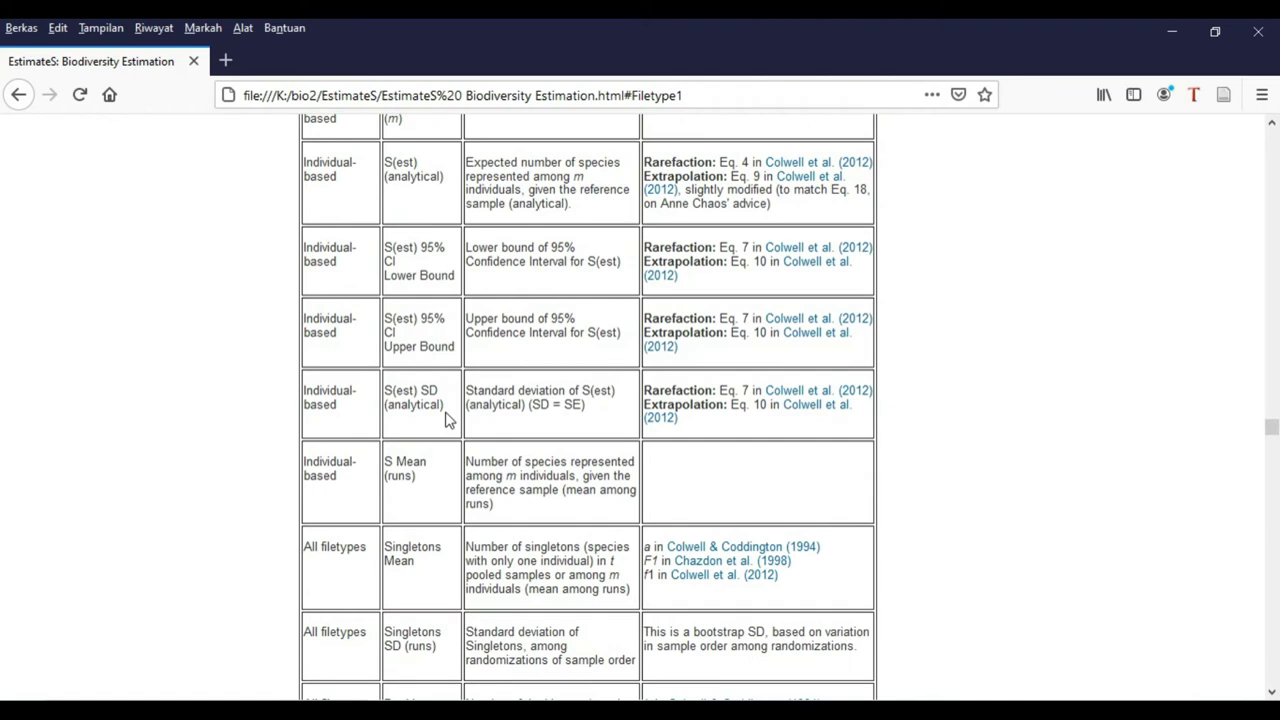
{"action": "scroll", "coordinate": [424, 345], "scroll_direction": "up", "scroll_amount": 5}
{"action": "scroll", "coordinate": [424, 345], "scroll_direction": "up", "scroll_amount": 4}
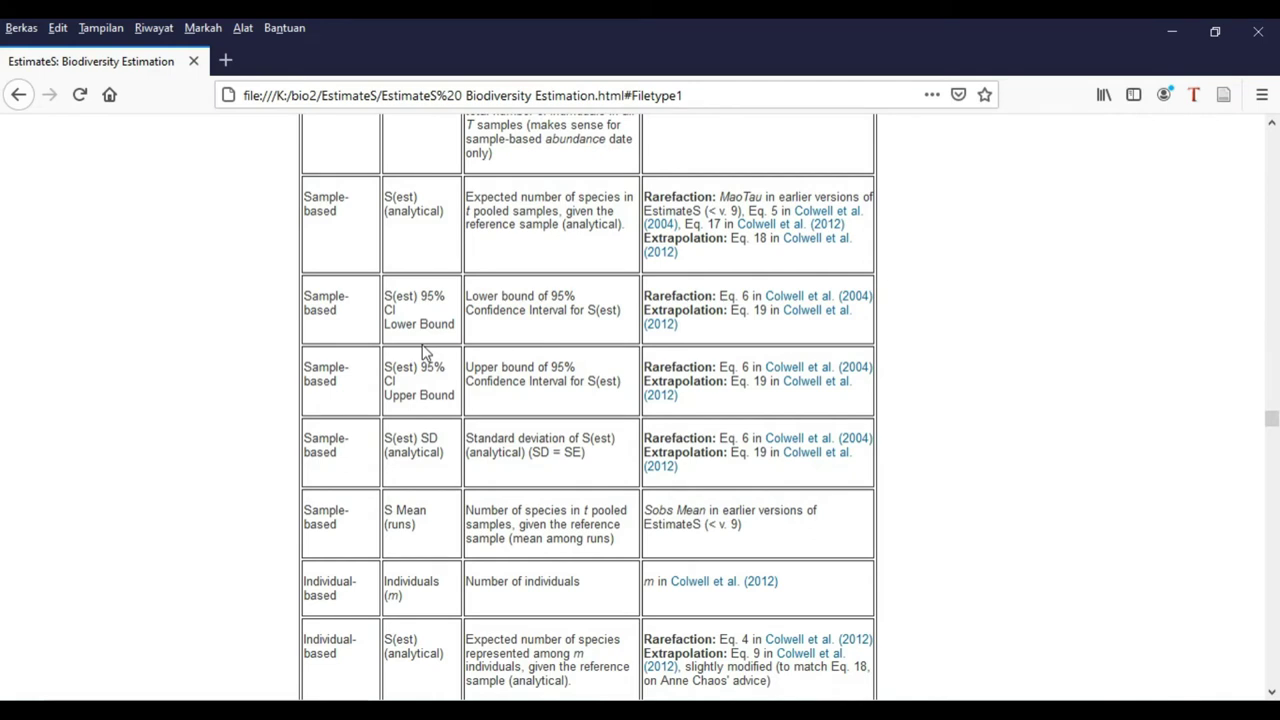
{"action": "scroll", "coordinate": [426, 348], "scroll_direction": "up", "scroll_amount": 7}
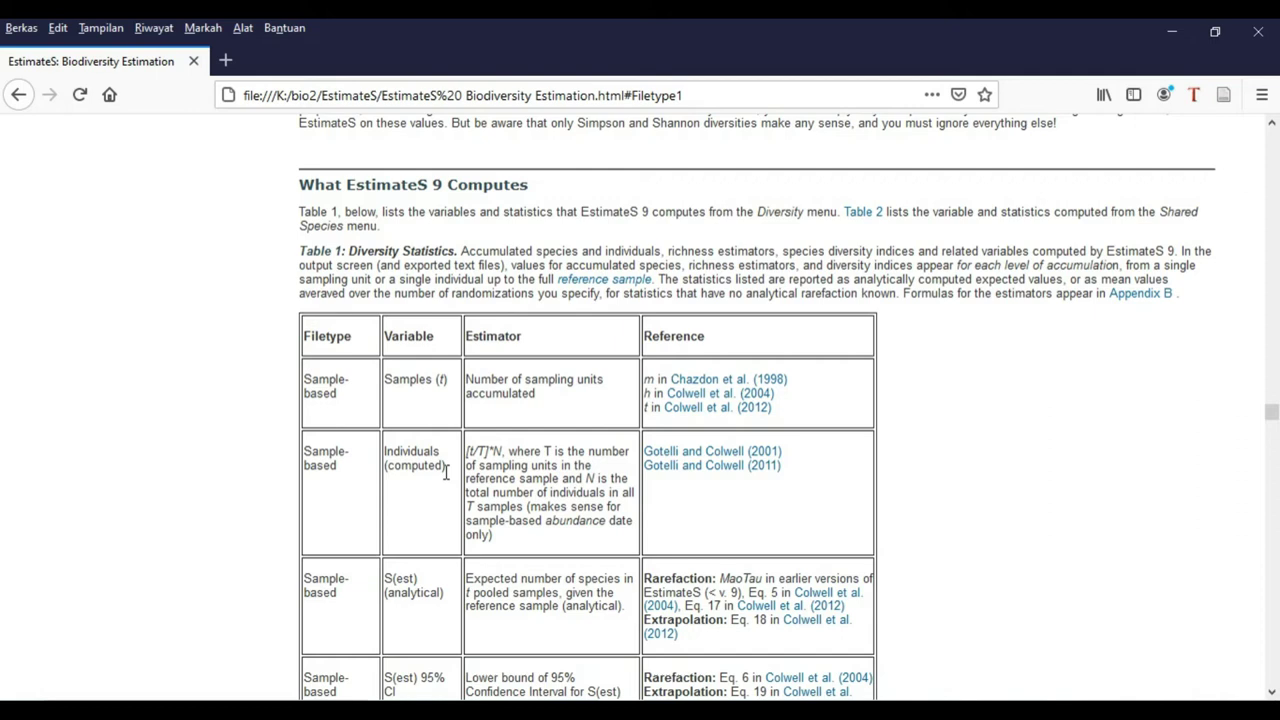
Look through Table 1 from its first rows to the Chao2 Mean row and open the Appendix B reference given there
{"action": "scroll", "coordinate": [446, 472], "scroll_direction": "down", "scroll_amount": 2}
{"action": "scroll", "coordinate": [447, 484], "scroll_direction": "down", "scroll_amount": 4}
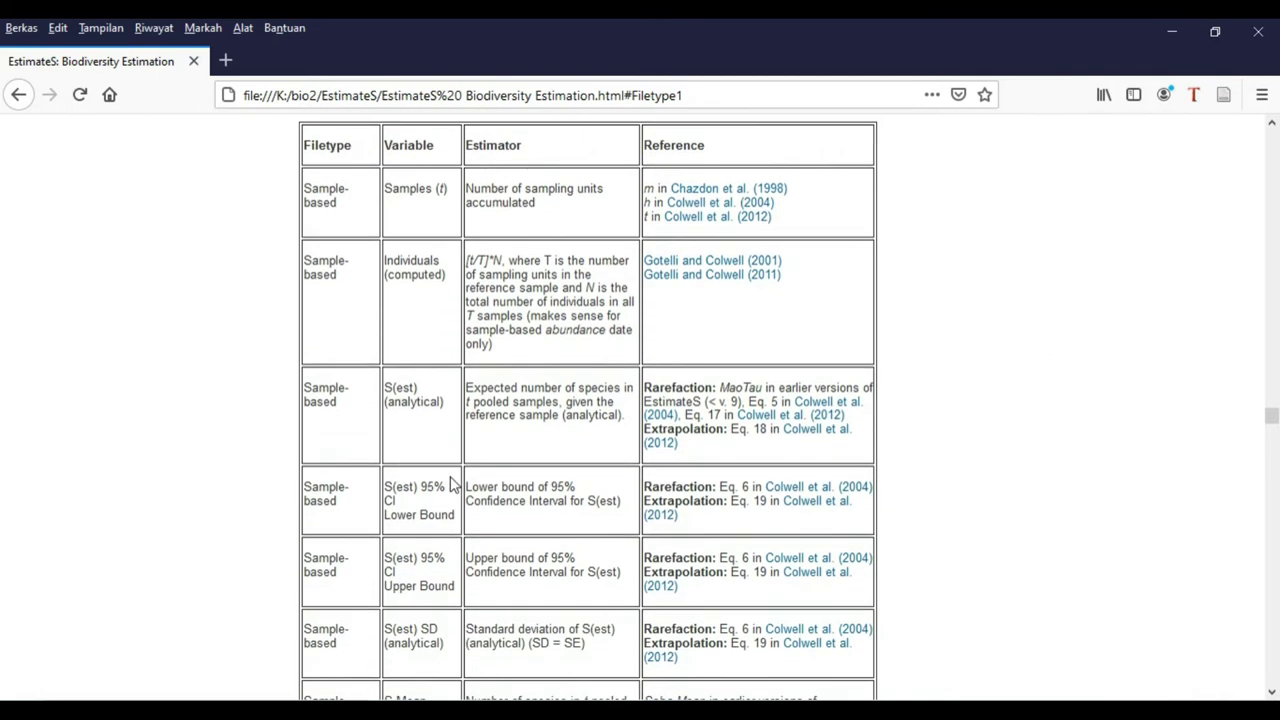
{"action": "scroll", "coordinate": [455, 475], "scroll_direction": "down", "scroll_amount": 4}
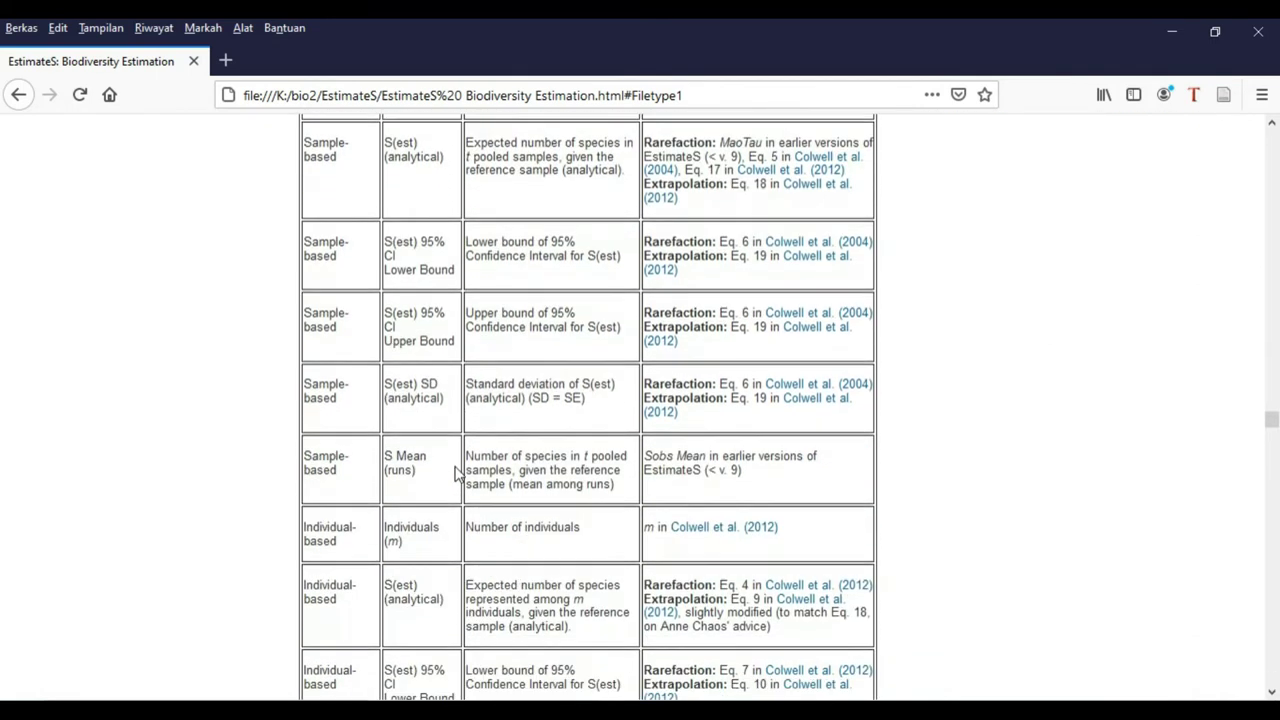
{"action": "scroll", "coordinate": [458, 470], "scroll_direction": "down", "scroll_amount": 20}
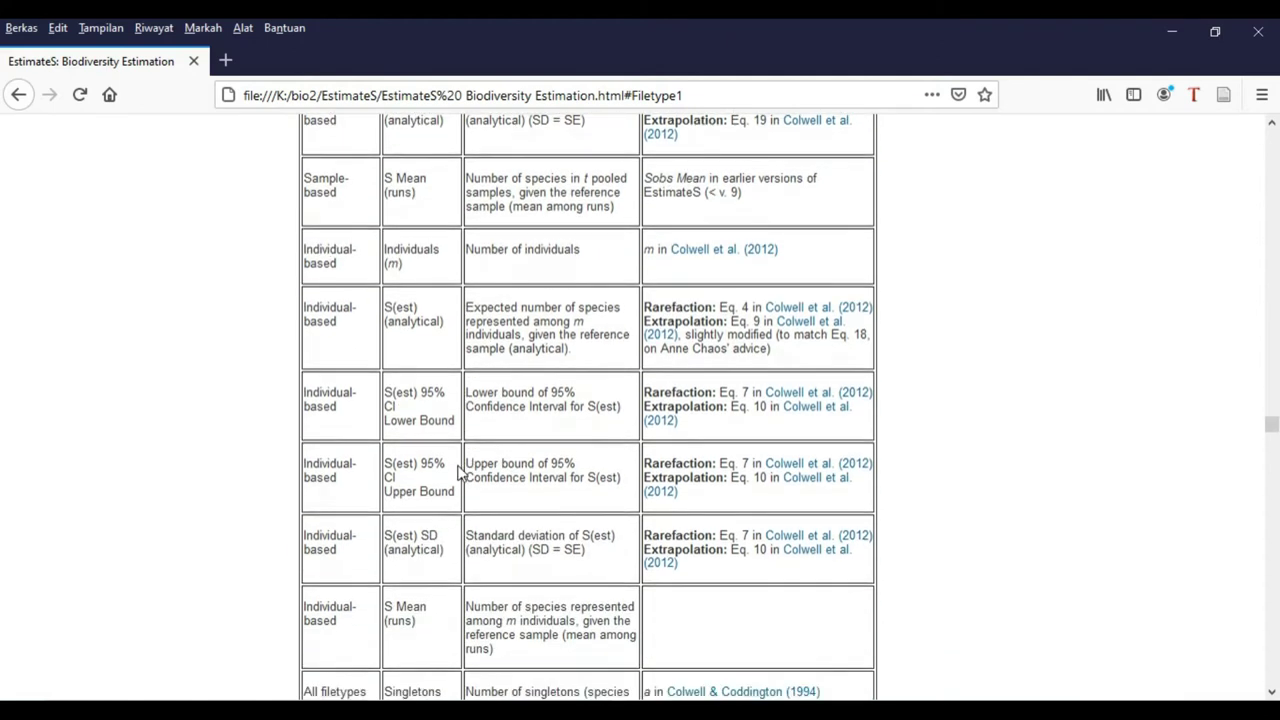
{"action": "scroll", "coordinate": [461, 470], "scroll_direction": "down", "scroll_amount": 11}
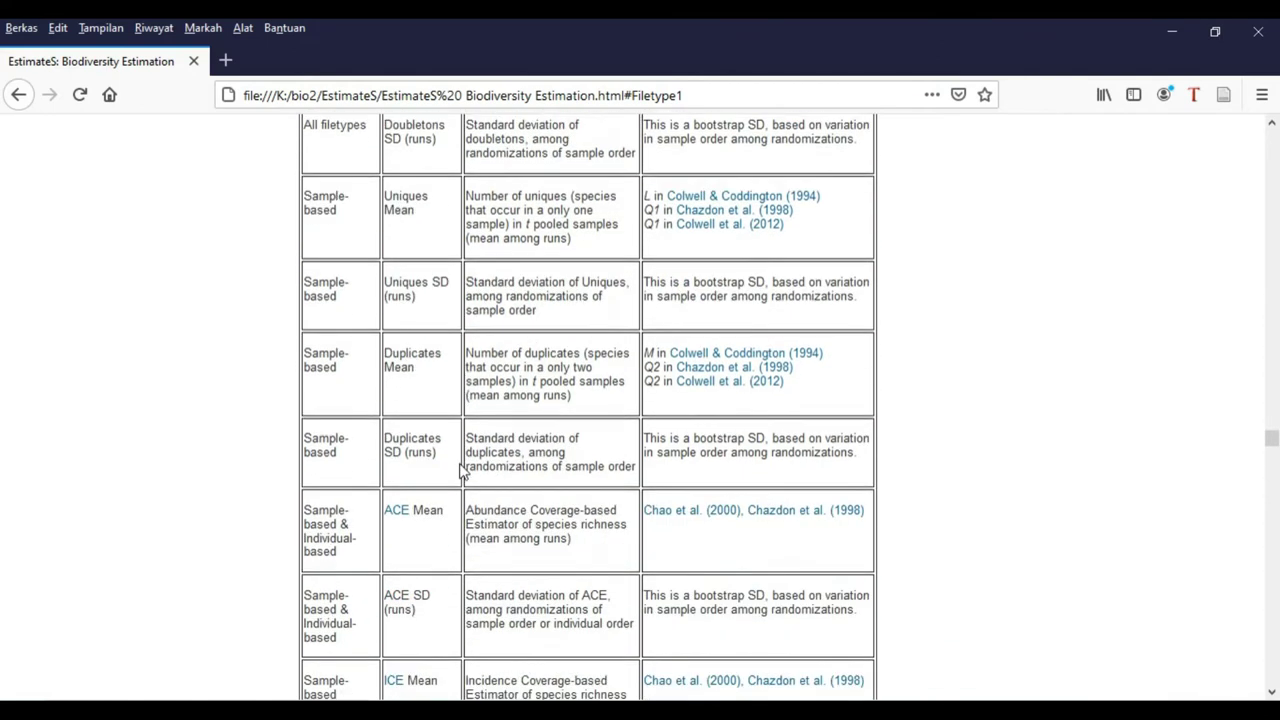
{"action": "scroll", "coordinate": [463, 475], "scroll_direction": "down", "scroll_amount": 3}
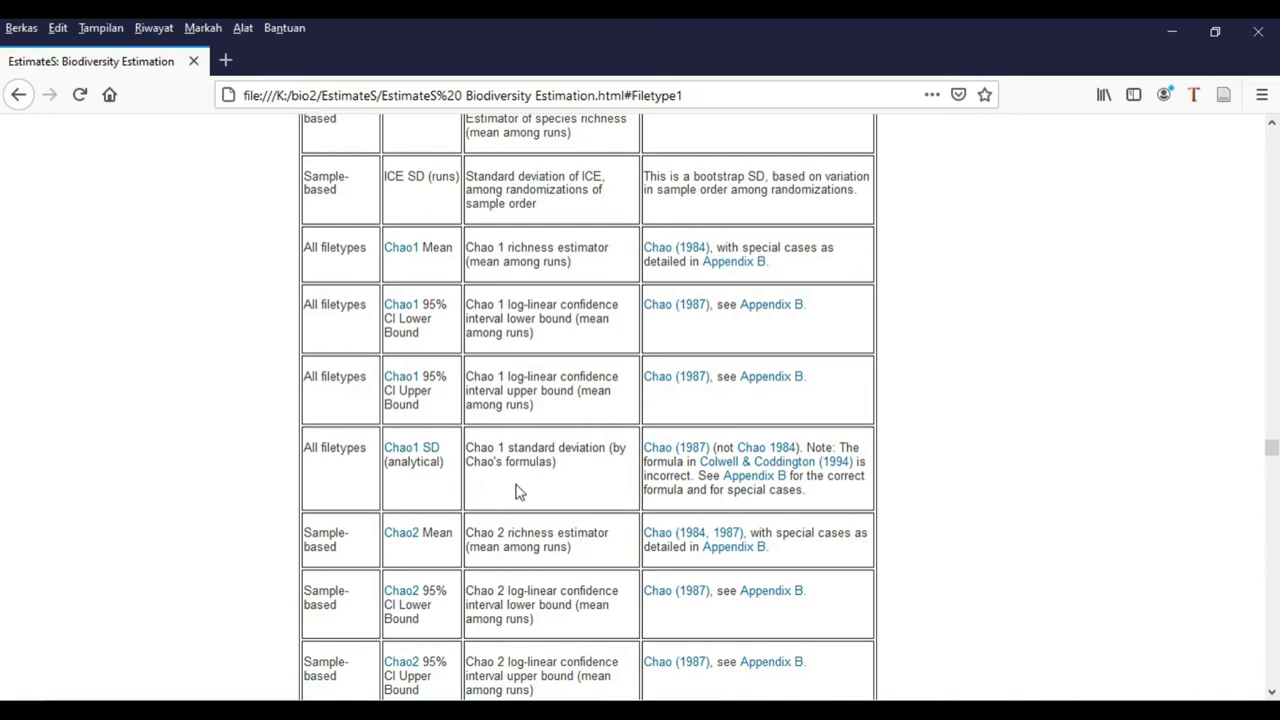
{"action": "scroll", "coordinate": [563, 490], "scroll_direction": "down", "scroll_amount": 3}
{"action": "scroll", "coordinate": [563, 505], "scroll_direction": "down", "scroll_amount": 3}
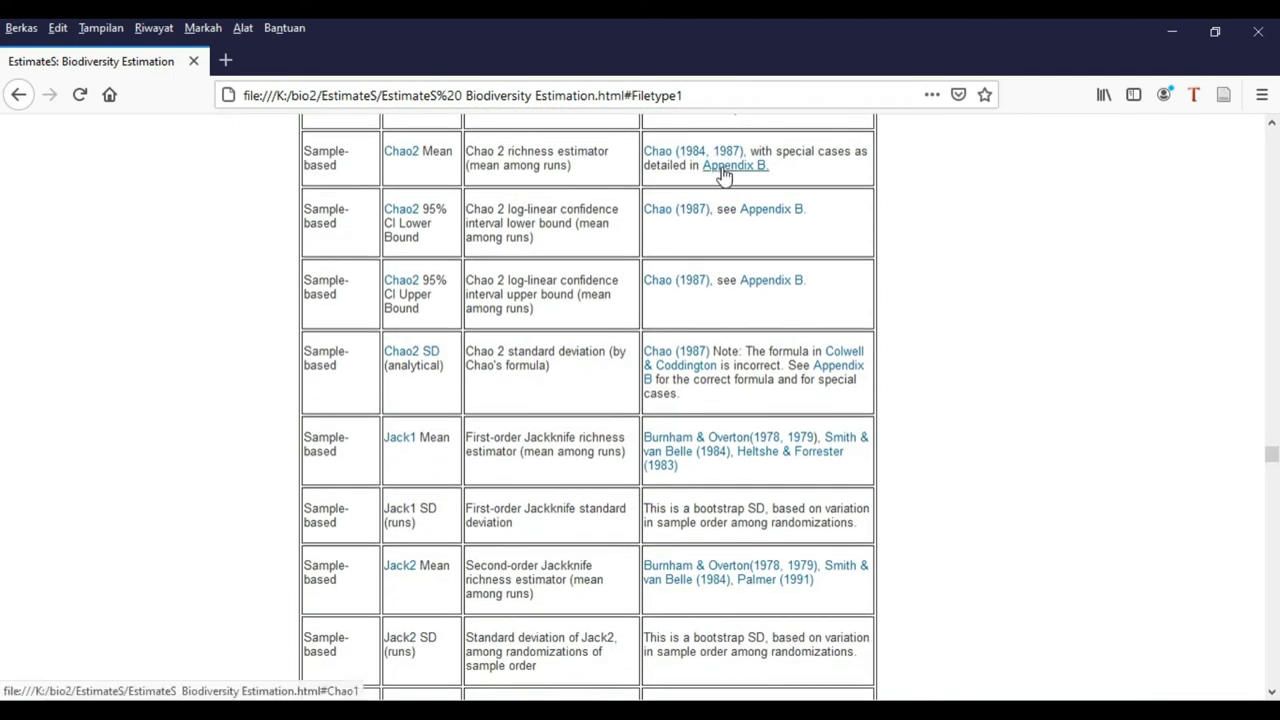
{"action": "left_click", "coordinate": [725, 168]}
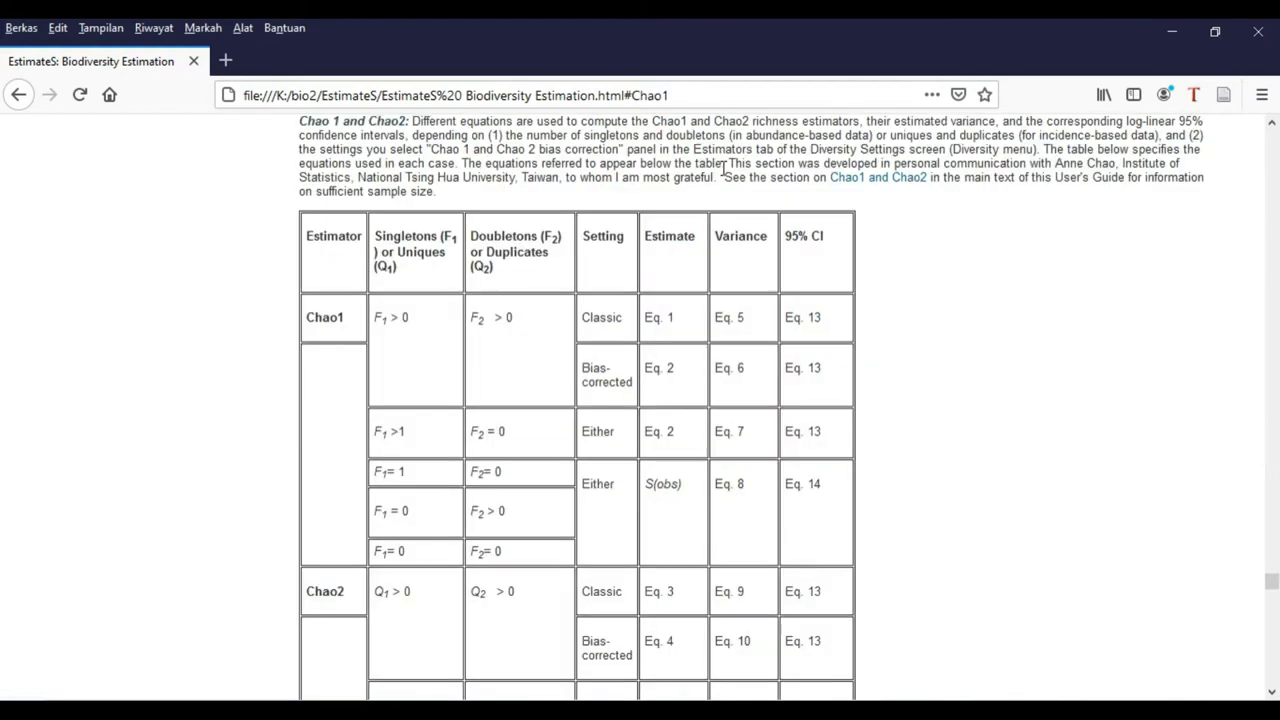
Examine the Chao1 and Chao2 settings table in Appendix B and the equations 1 to 14 that it references
{"action": "scroll", "coordinate": [750, 390], "scroll_direction": "down", "scroll_amount": 2}
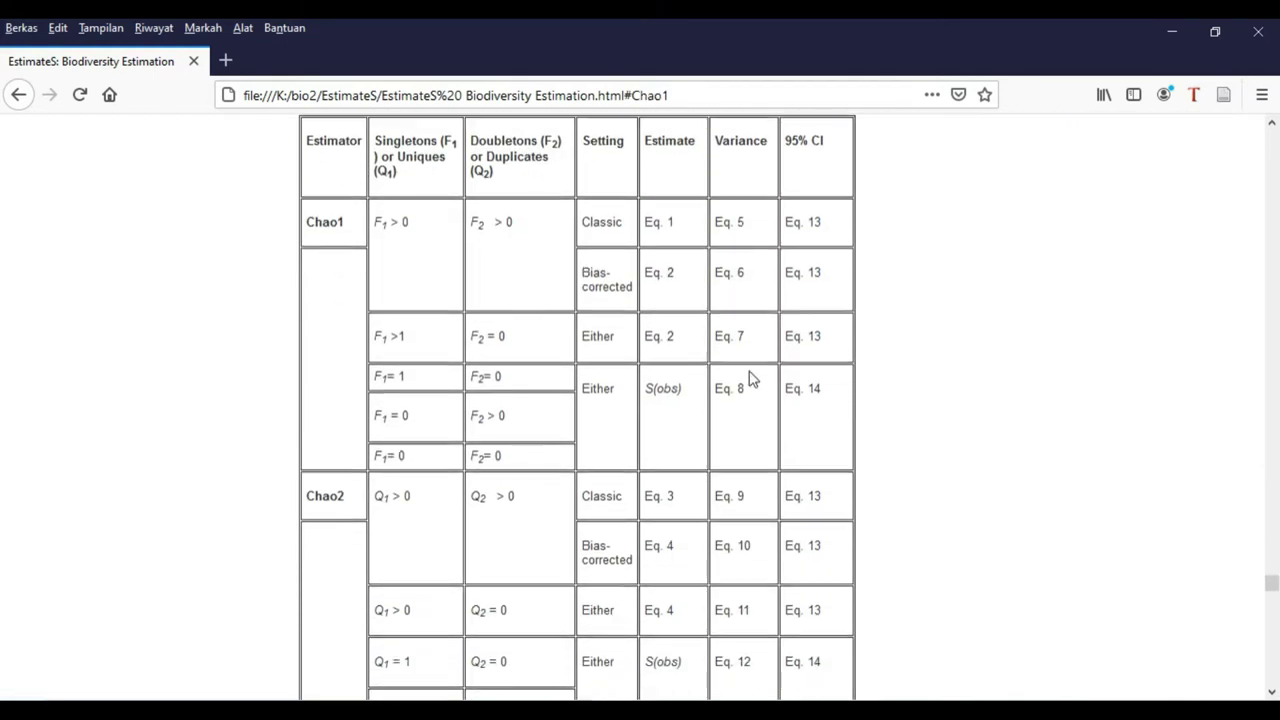
{"action": "scroll", "coordinate": [745, 364], "scroll_direction": "down", "scroll_amount": 5}
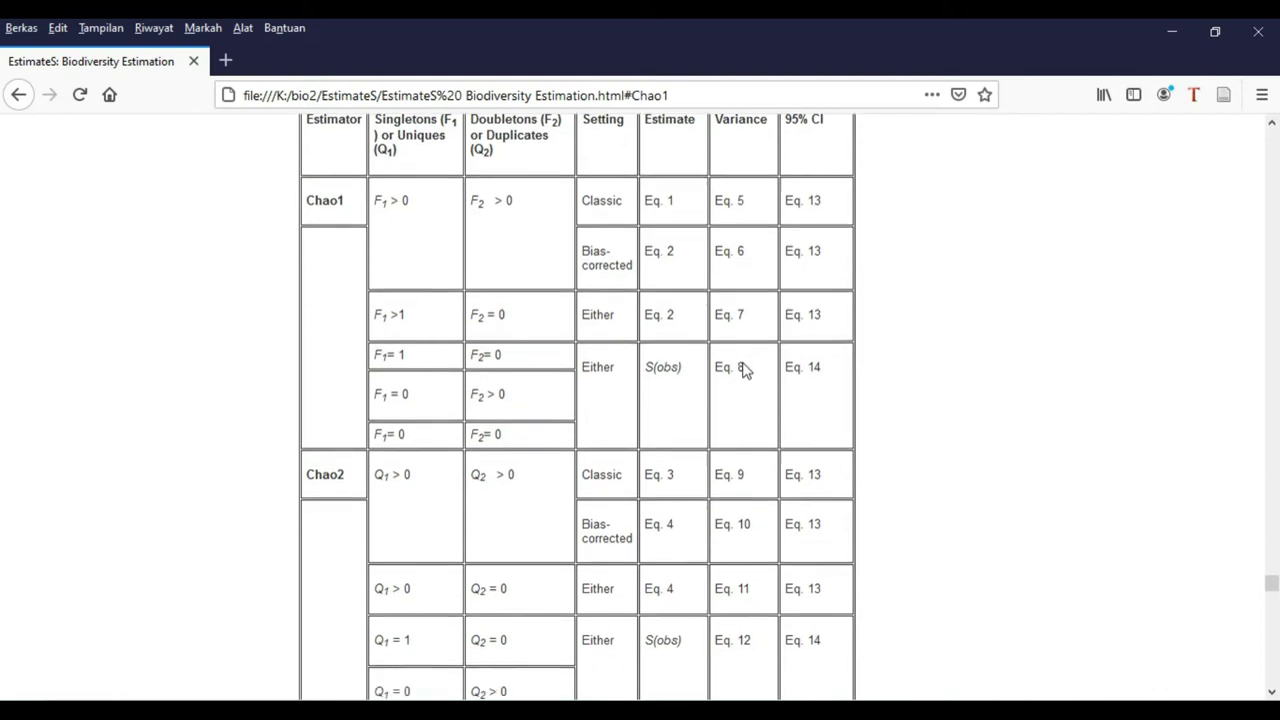
{"action": "scroll", "coordinate": [743, 368], "scroll_direction": "up", "scroll_amount": 3}
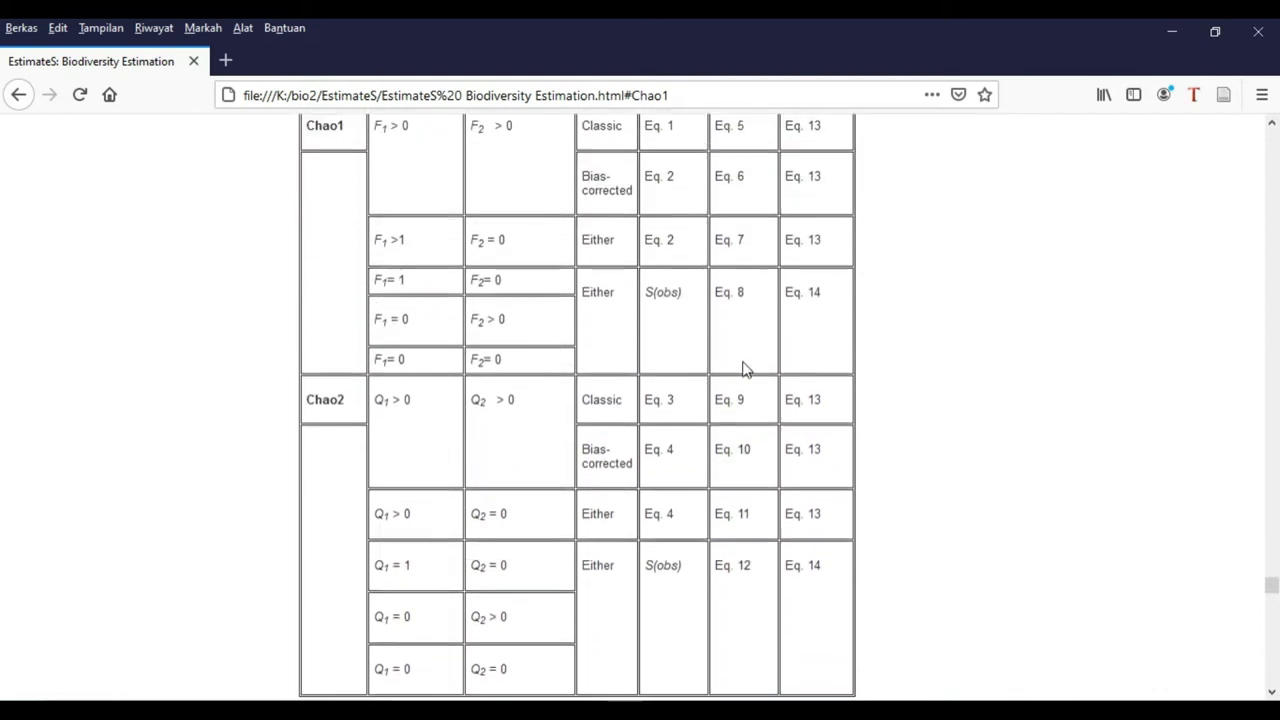
{"action": "scroll", "coordinate": [743, 368], "scroll_direction": "down", "scroll_amount": 4}
{"action": "scroll", "coordinate": [703, 428], "scroll_direction": "down", "scroll_amount": 4}
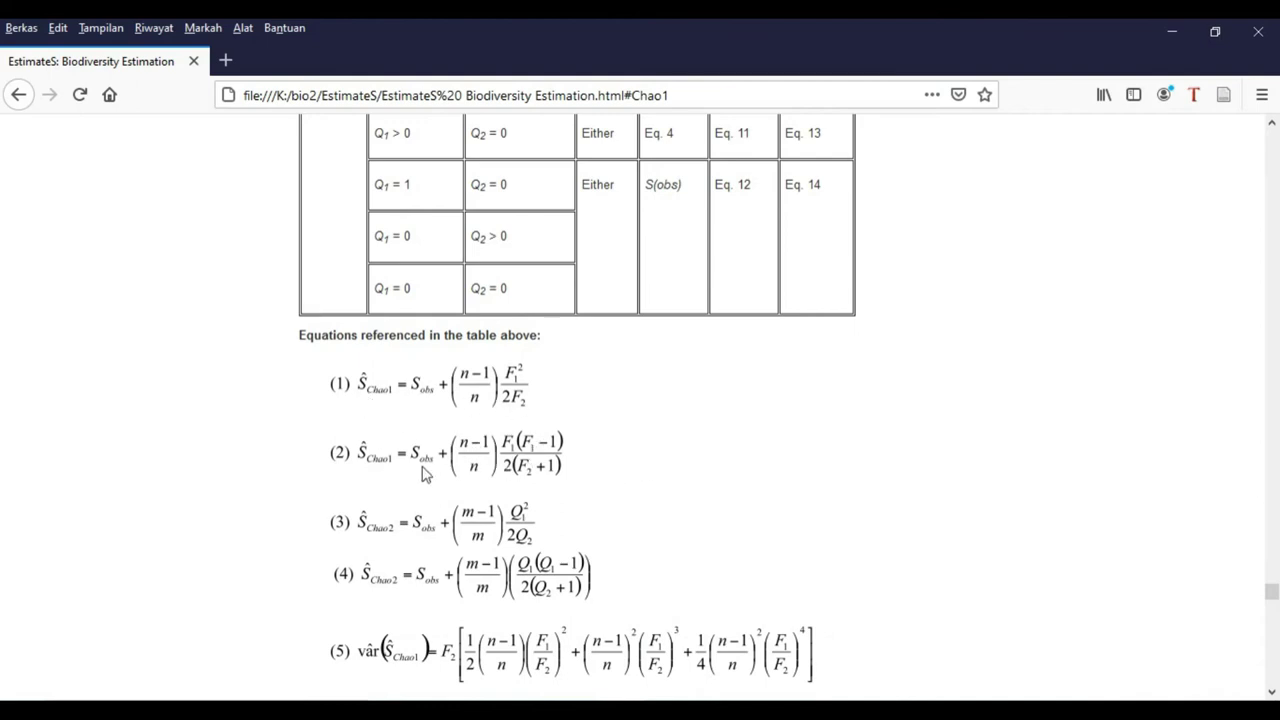
{"action": "scroll", "coordinate": [430, 475], "scroll_direction": "down", "scroll_amount": 8}
{"action": "scroll", "coordinate": [447, 477], "scroll_direction": "down", "scroll_amount": 4}
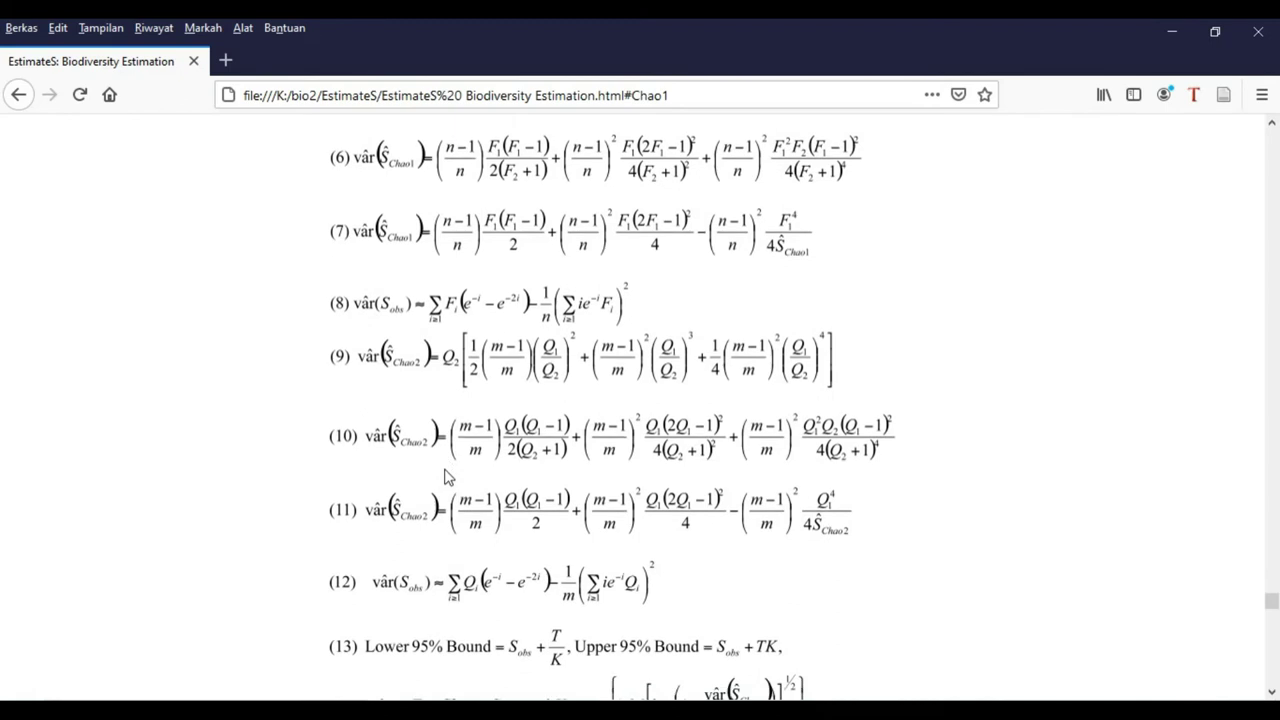
{"action": "scroll", "coordinate": [449, 475], "scroll_direction": "down", "scroll_amount": 15}
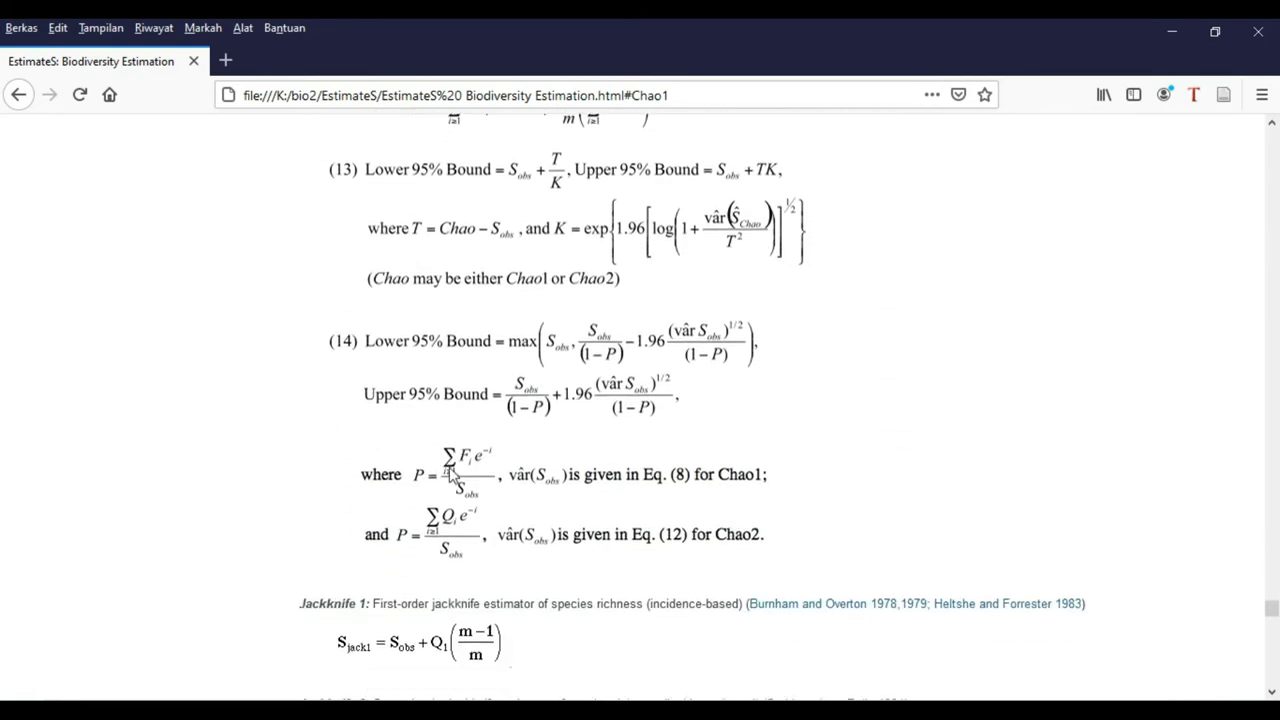
Read the ACE and ICE formulas in Appendix B down to the variable definitions of Appendix C
{"action": "scroll", "coordinate": [452, 477], "scroll_direction": "down", "scroll_amount": 10}
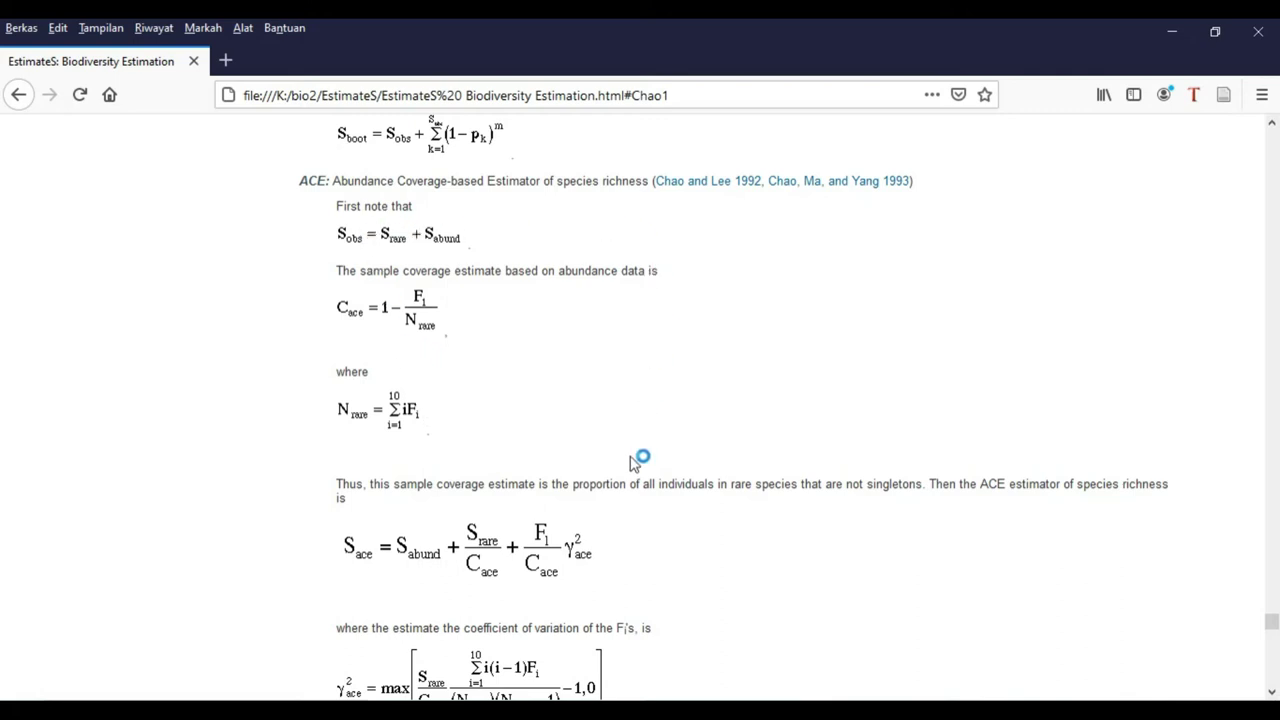
{"action": "scroll", "coordinate": [633, 530], "scroll_direction": "down", "scroll_amount": 1}
{"action": "scroll", "coordinate": [633, 540], "scroll_direction": "down", "scroll_amount": 10}
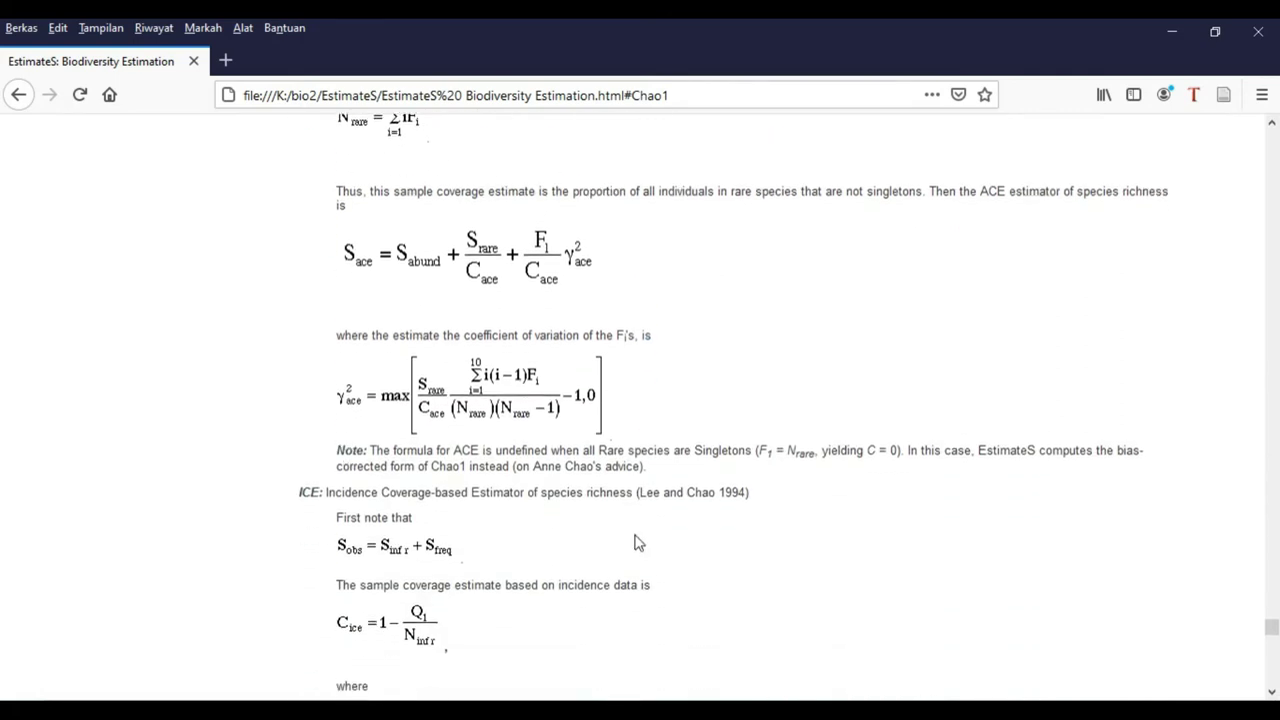
{"action": "scroll", "coordinate": [635, 540], "scroll_direction": "down", "scroll_amount": 5}
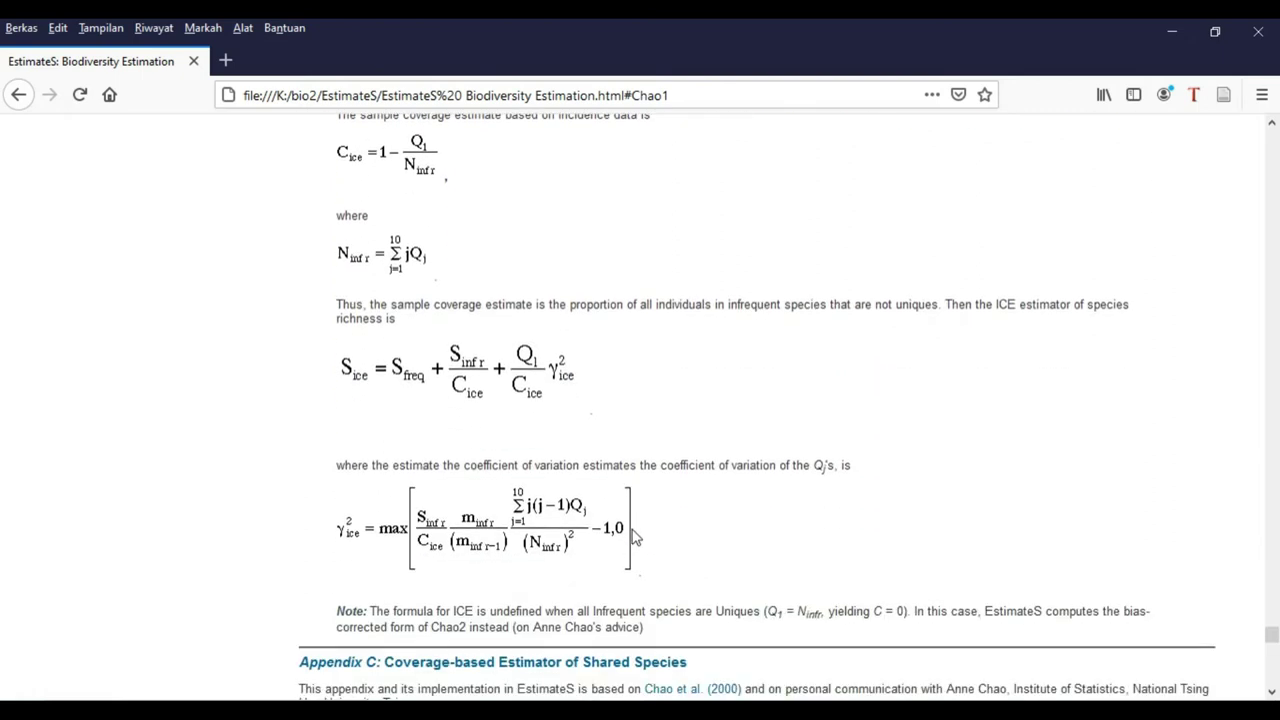
{"action": "scroll", "coordinate": [633, 543], "scroll_direction": "down", "scroll_amount": 10}
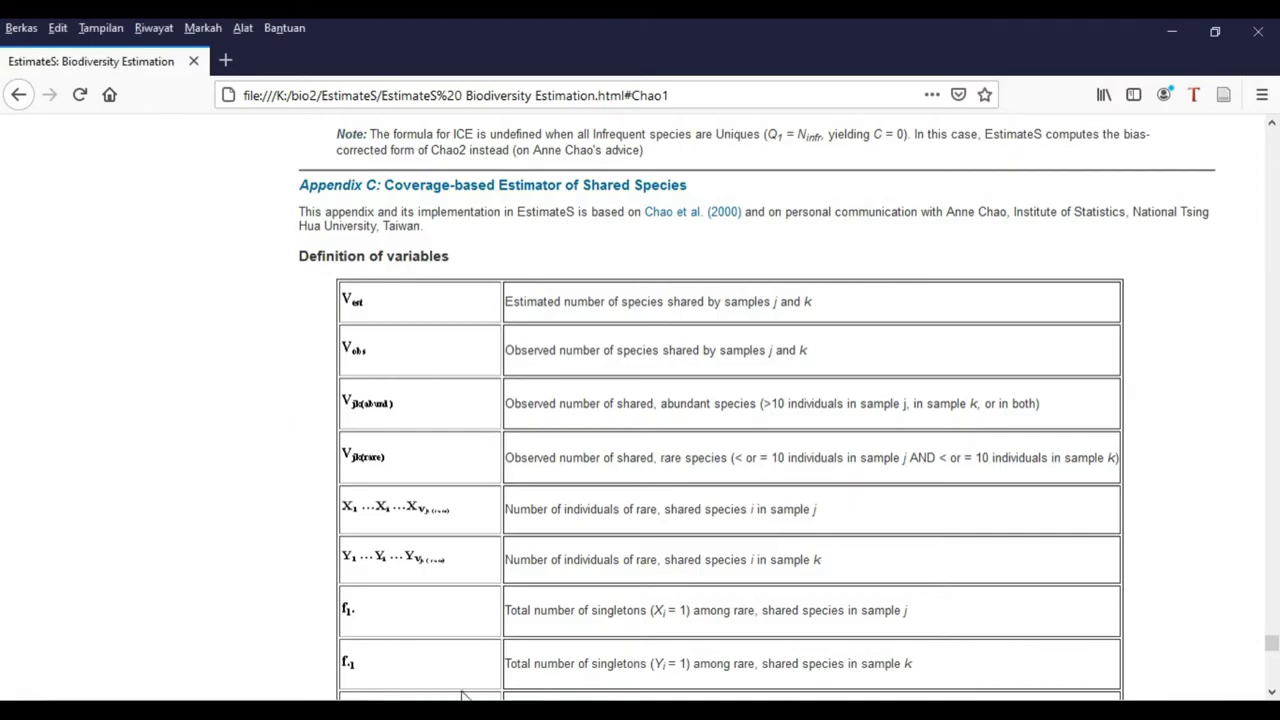
Go back over the Appendix B formulas from ICE to Bootstrap, Jackknife 2, Jackknife 1 and the 95% bound equations
{"action": "mouse_move", "coordinate": [530, 712]}
{"action": "scroll", "coordinate": [757, 427], "scroll_direction": "up", "scroll_amount": 6}
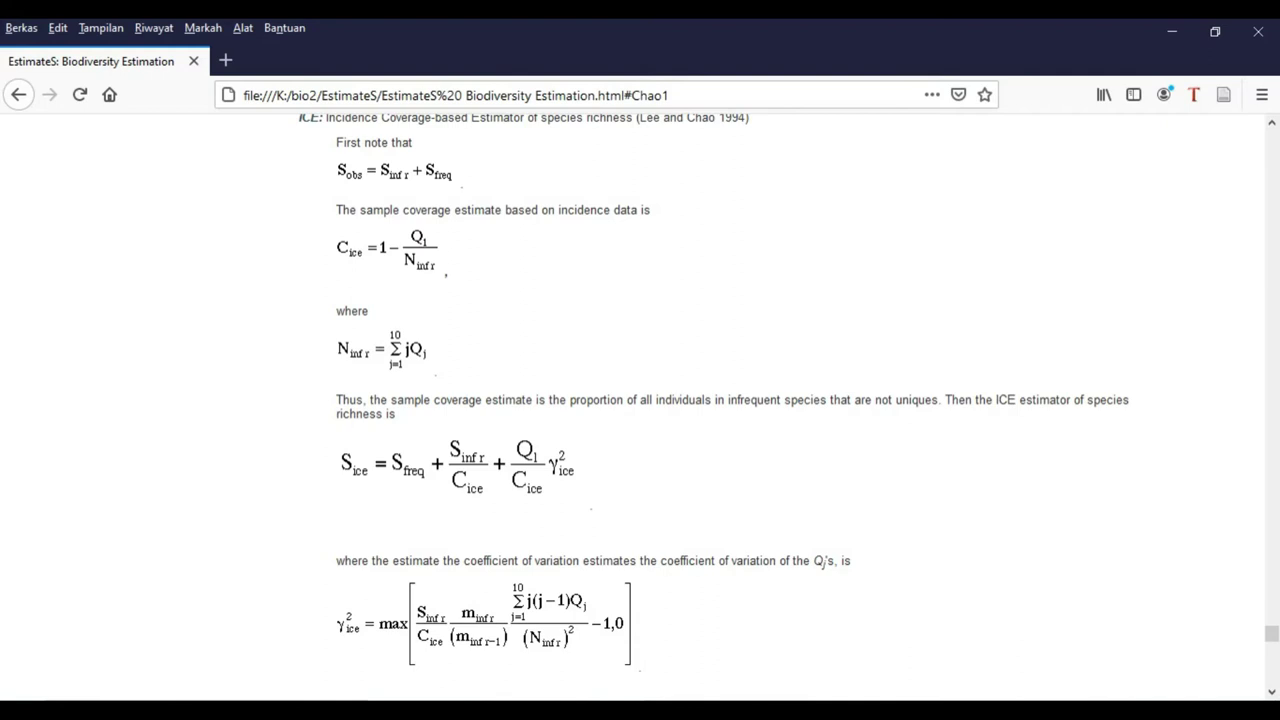
{"action": "scroll", "coordinate": [751, 334], "scroll_direction": "up", "scroll_amount": 7}
{"action": "scroll", "coordinate": [851, 338], "scroll_direction": "up", "scroll_amount": 5}
{"action": "scroll", "coordinate": [854, 345], "scroll_direction": "down", "scroll_amount": 4}
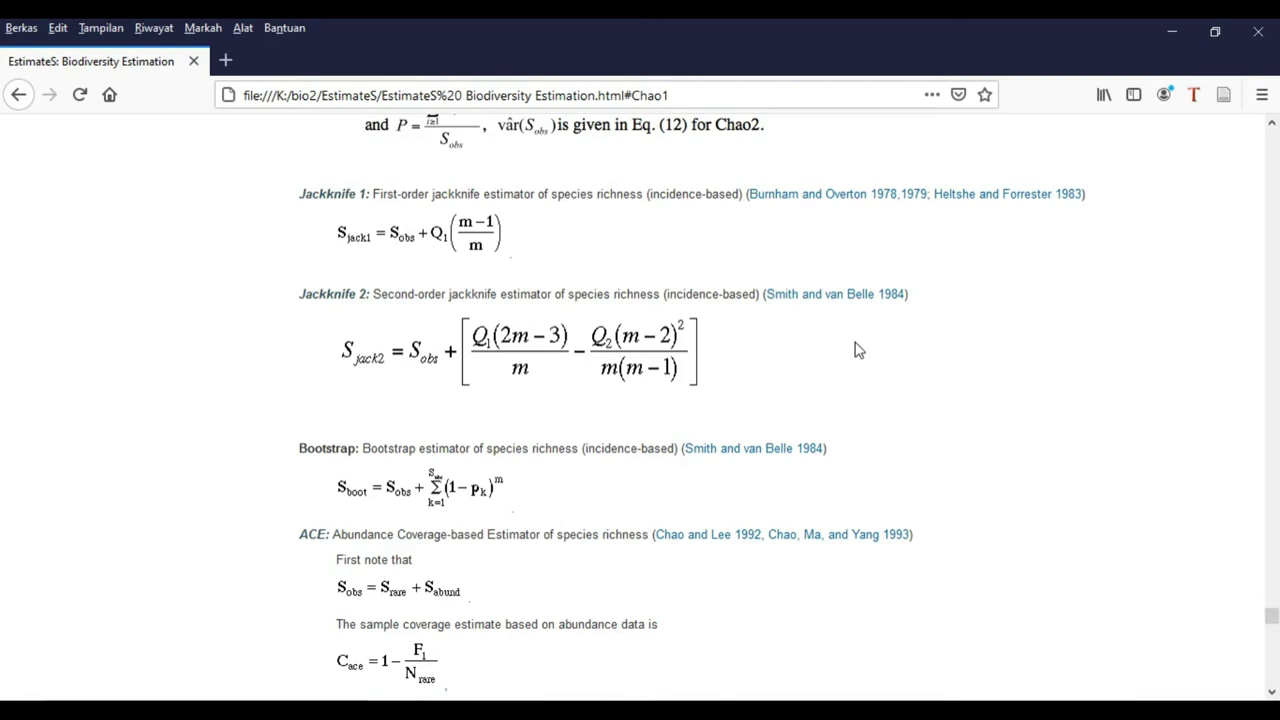
{"action": "scroll", "coordinate": [856, 349], "scroll_direction": "up", "scroll_amount": 3}
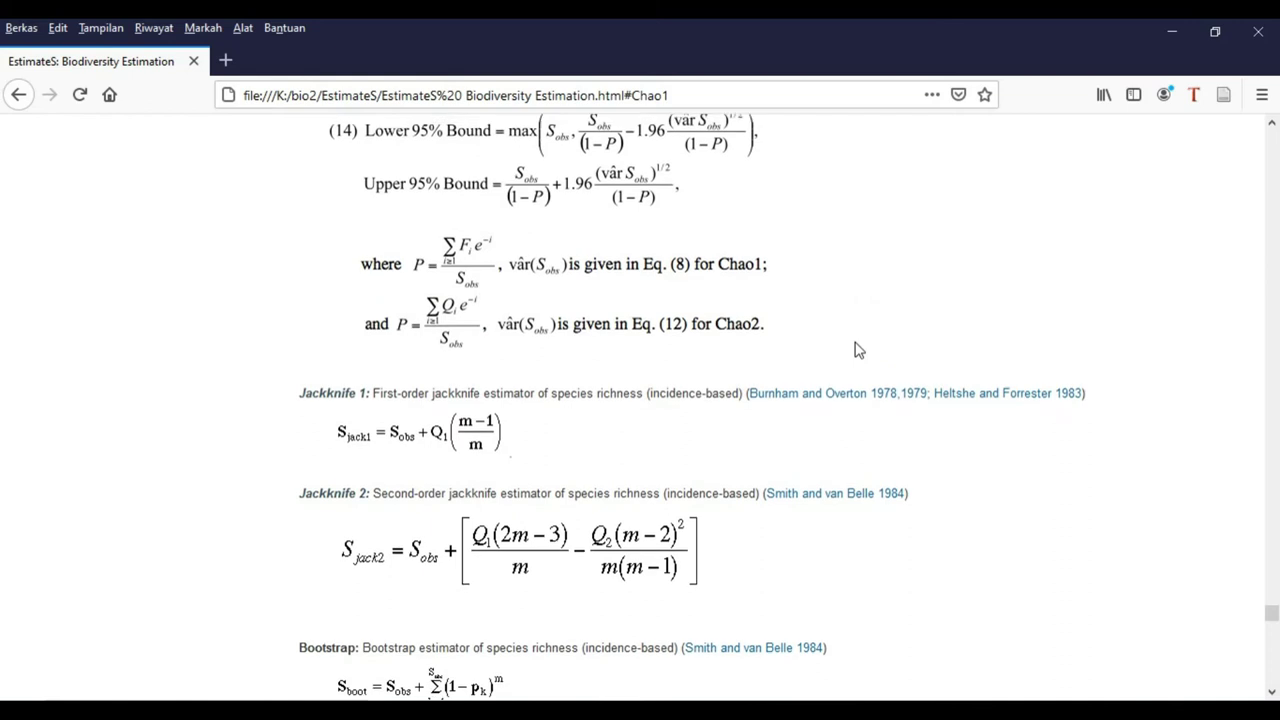
{"action": "scroll", "coordinate": [856, 349], "scroll_direction": "up", "scroll_amount": 3}
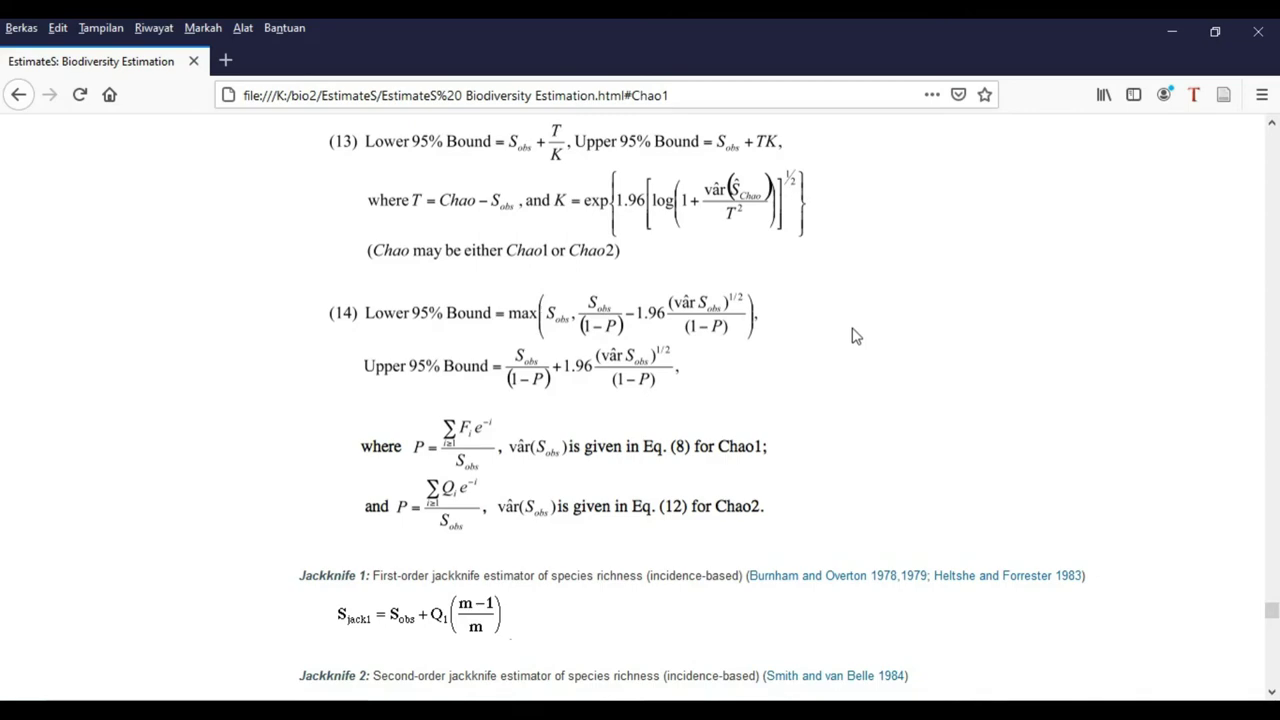
Look through Table 2: Shared Species Statistics, covering the Chao similarity indices, Morisita-Horn, Bray-Curtis and the first rows
{"action": "scroll", "coordinate": [855, 374], "scroll_direction": "up", "scroll_amount": 10}
{"action": "scroll", "coordinate": [856, 380], "scroll_direction": "up", "scroll_amount": 12}
{"action": "scroll", "coordinate": [856, 386], "scroll_direction": "up", "scroll_amount": 15}
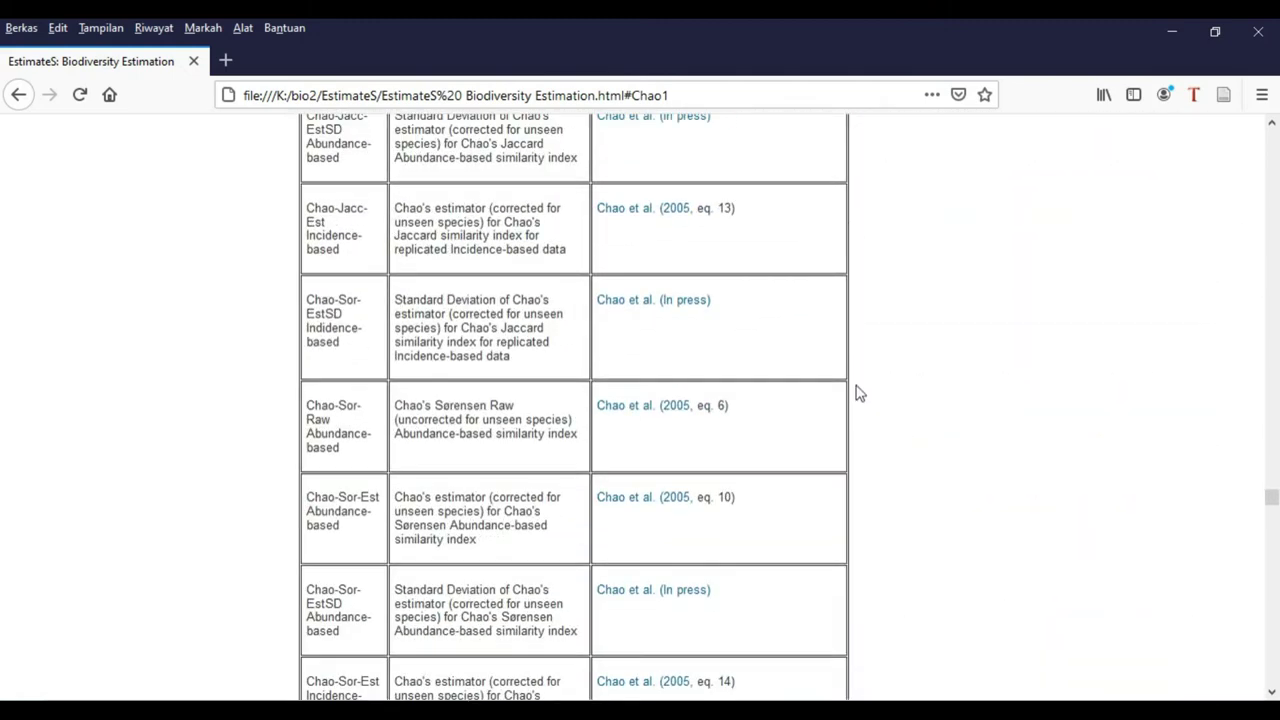
{"action": "scroll", "coordinate": [857, 393], "scroll_direction": "down", "scroll_amount": 5}
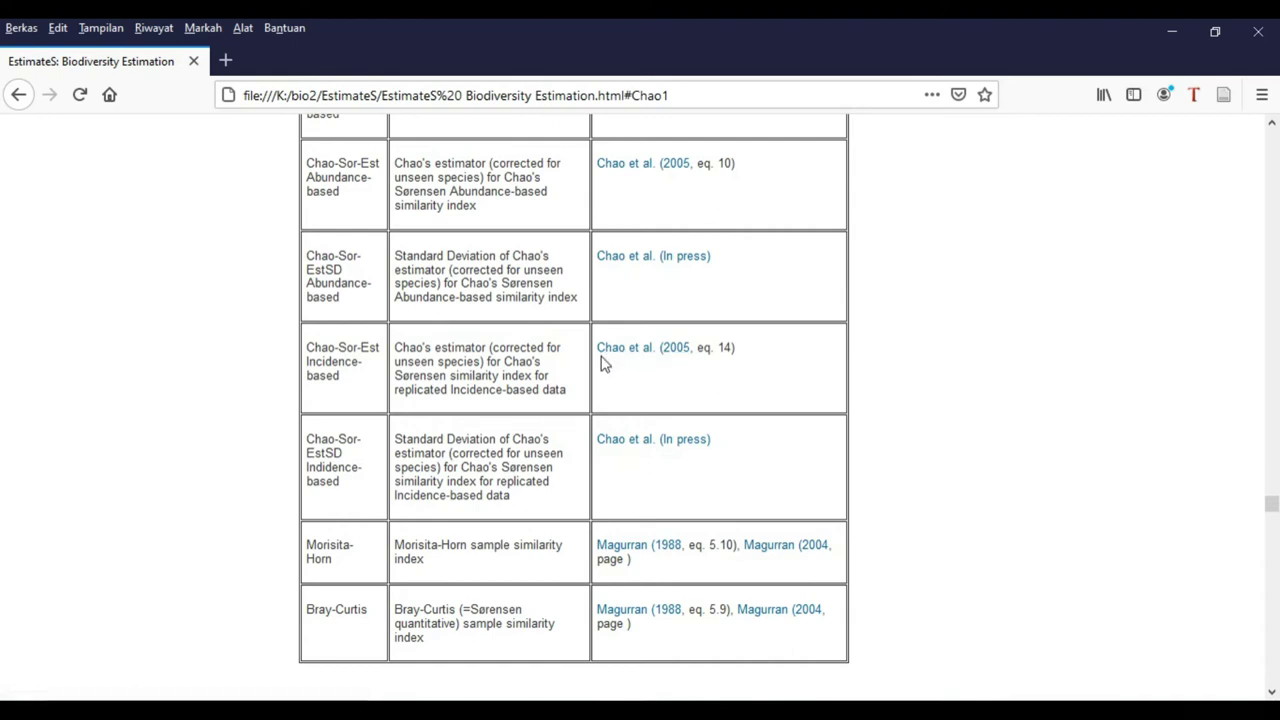
{"action": "scroll", "coordinate": [601, 364], "scroll_direction": "up", "scroll_amount": 6}
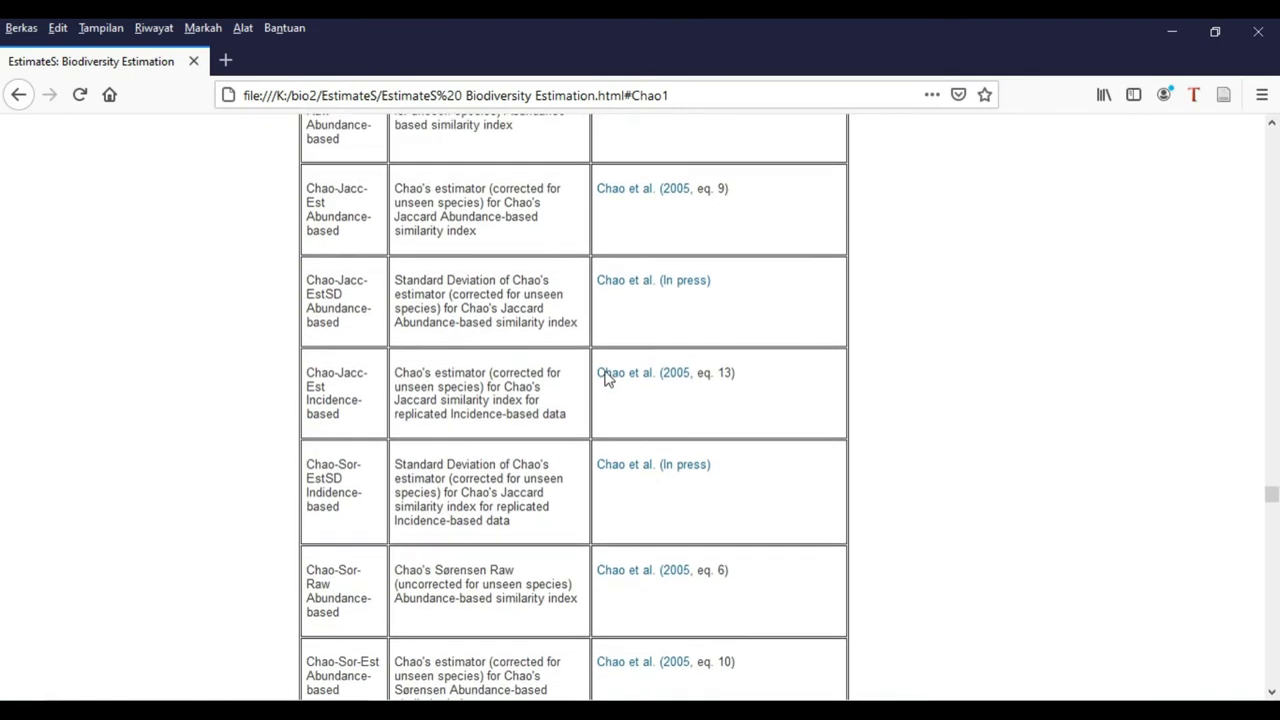
{"action": "scroll", "coordinate": [605, 379], "scroll_direction": "up", "scroll_amount": 8}
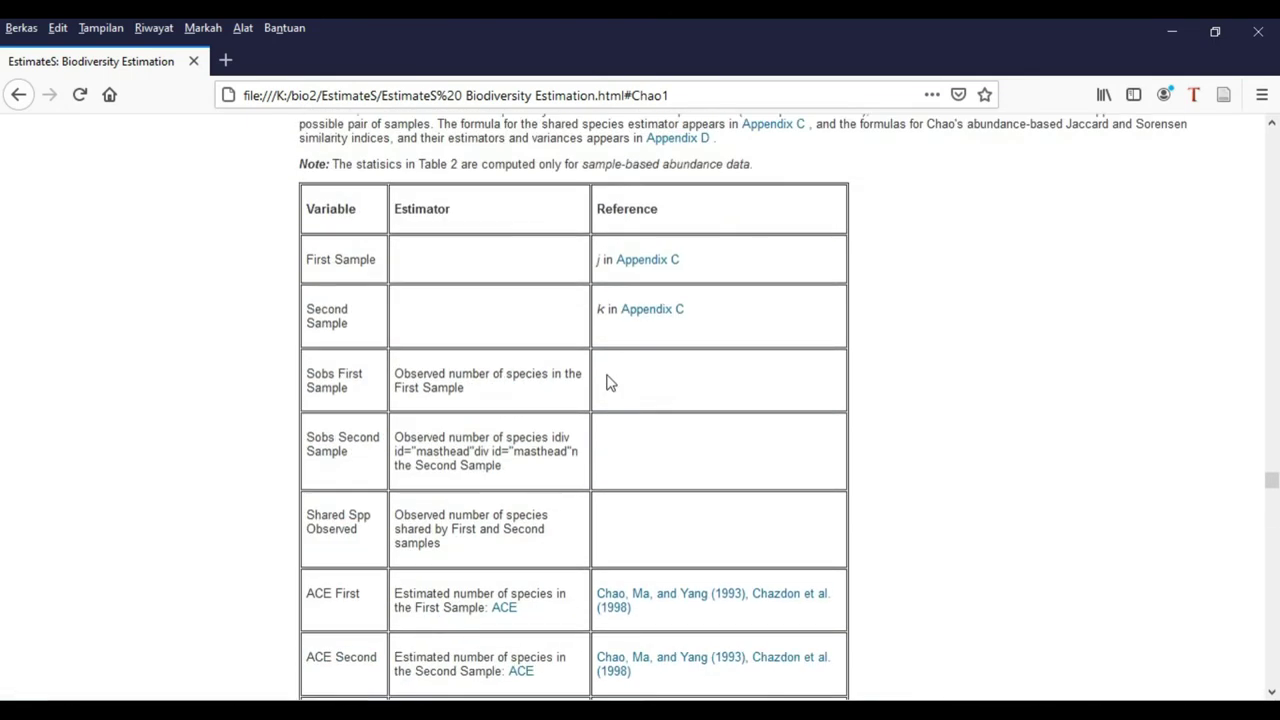
{"action": "scroll", "coordinate": [610, 383], "scroll_direction": "down", "scroll_amount": 1}
{"action": "scroll", "coordinate": [610, 383], "scroll_direction": "down", "scroll_amount": 1}
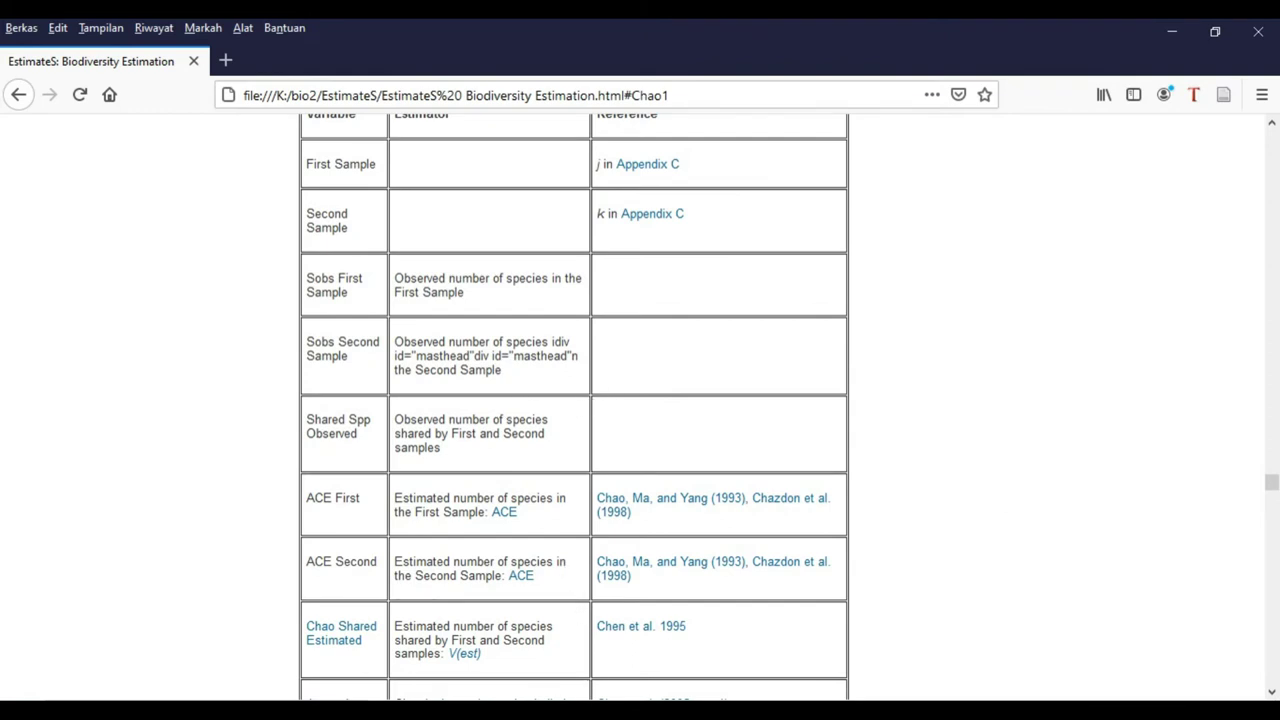
Check the EstimateS results table, return to the guide and find the first rows of Table 1: Diversity Statistics
{"action": "mouse_move", "coordinate": [529, 712]}
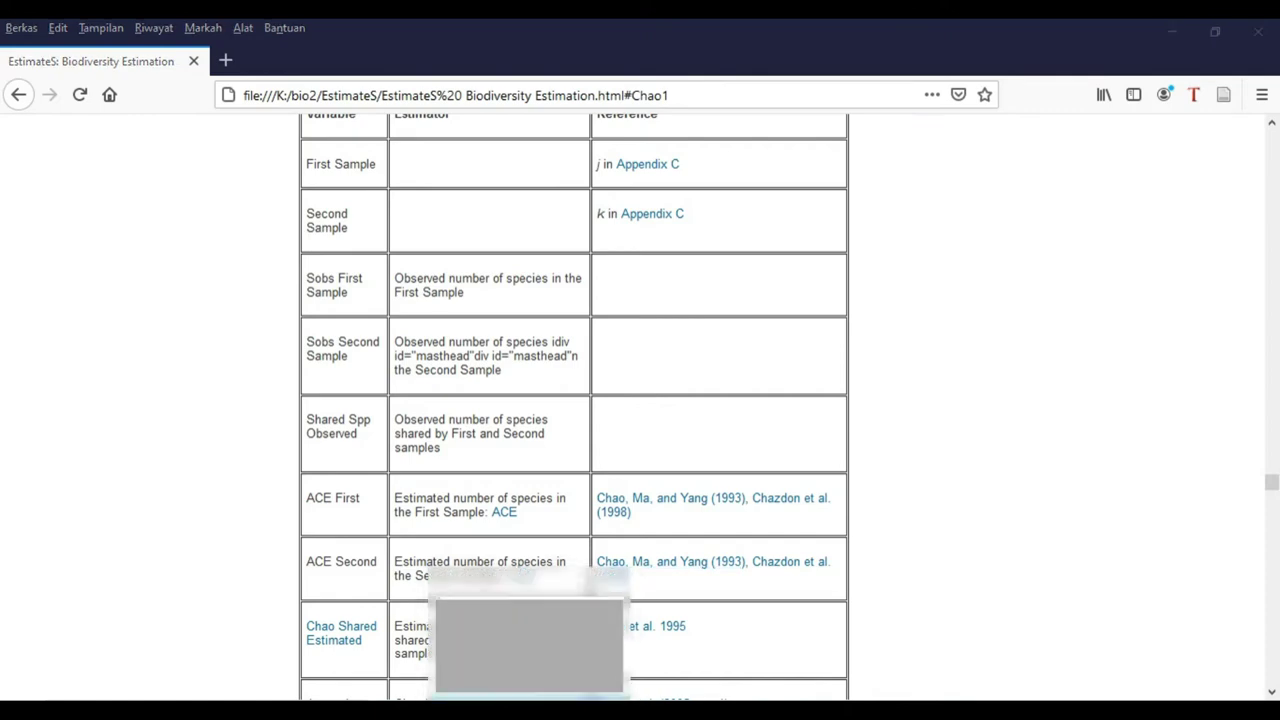
{"action": "left_click", "coordinate": [568, 650]}
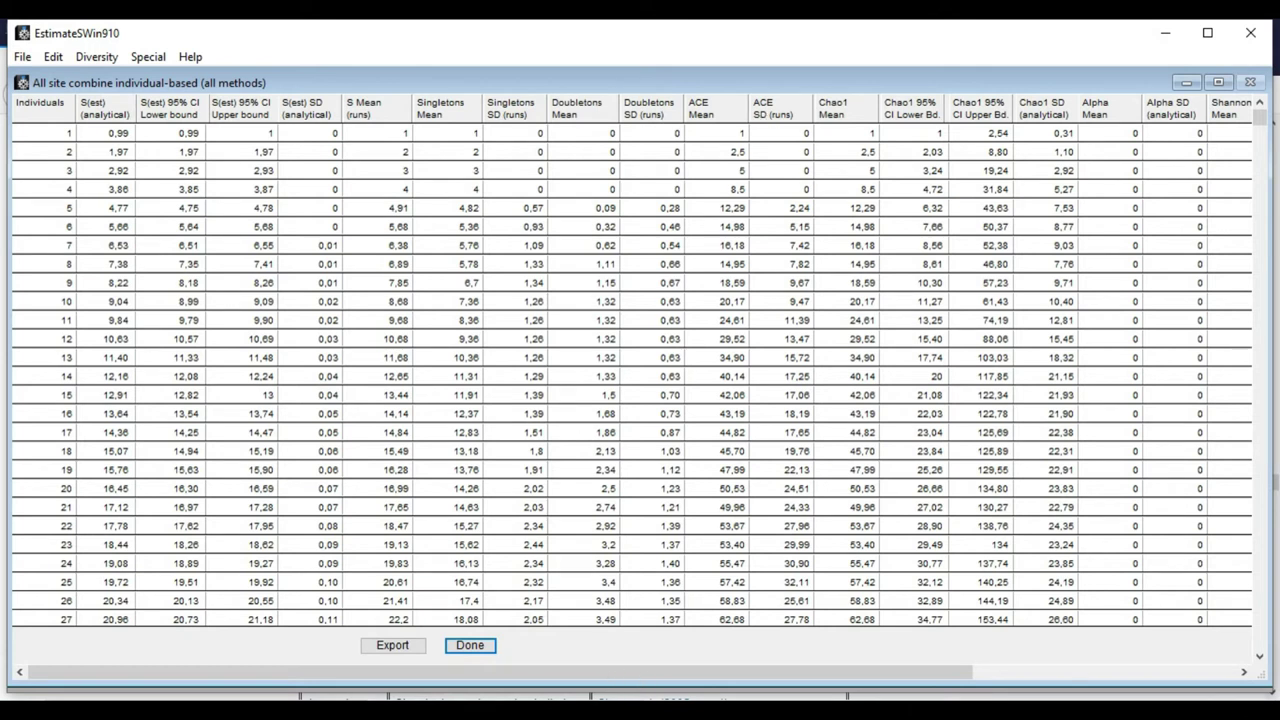
{"action": "key", "text": "alt+Tab"}
{"action": "scroll", "coordinate": [514, 466], "scroll_direction": "up", "scroll_amount": 5}
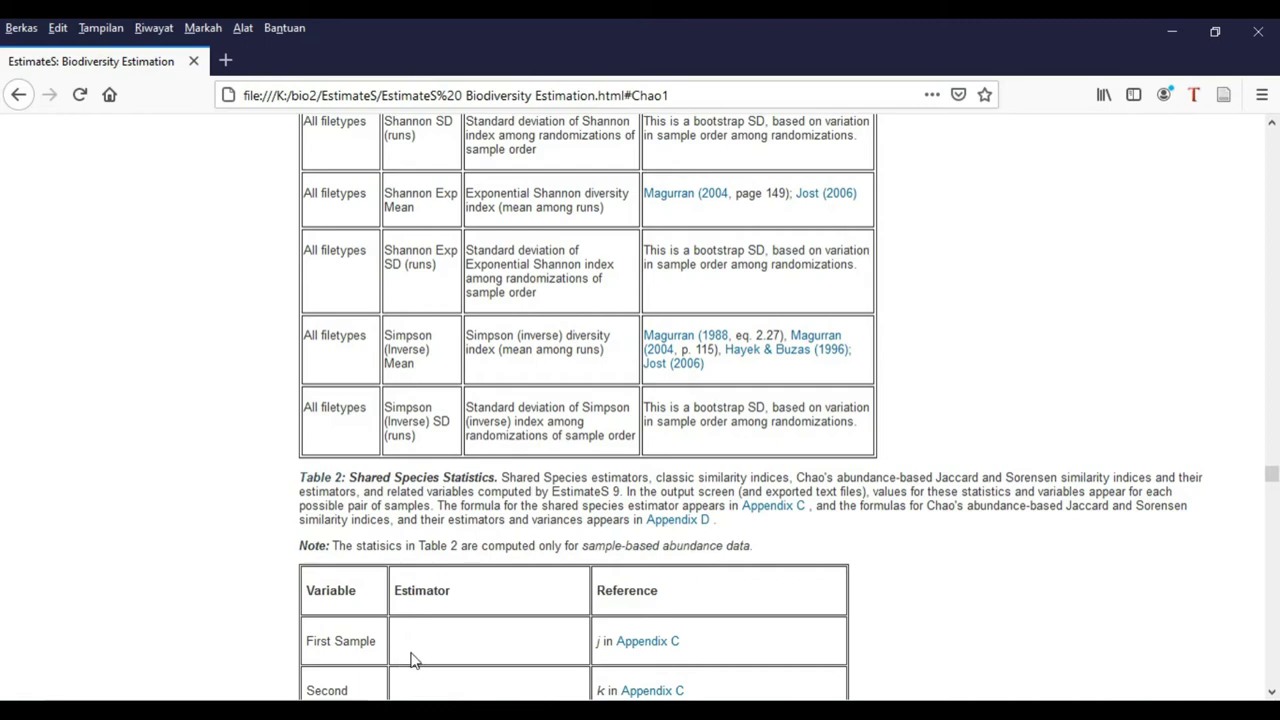
{"action": "scroll", "coordinate": [434, 449], "scroll_direction": "up", "scroll_amount": 3}
{"action": "scroll", "coordinate": [447, 366], "scroll_direction": "up", "scroll_amount": 3}
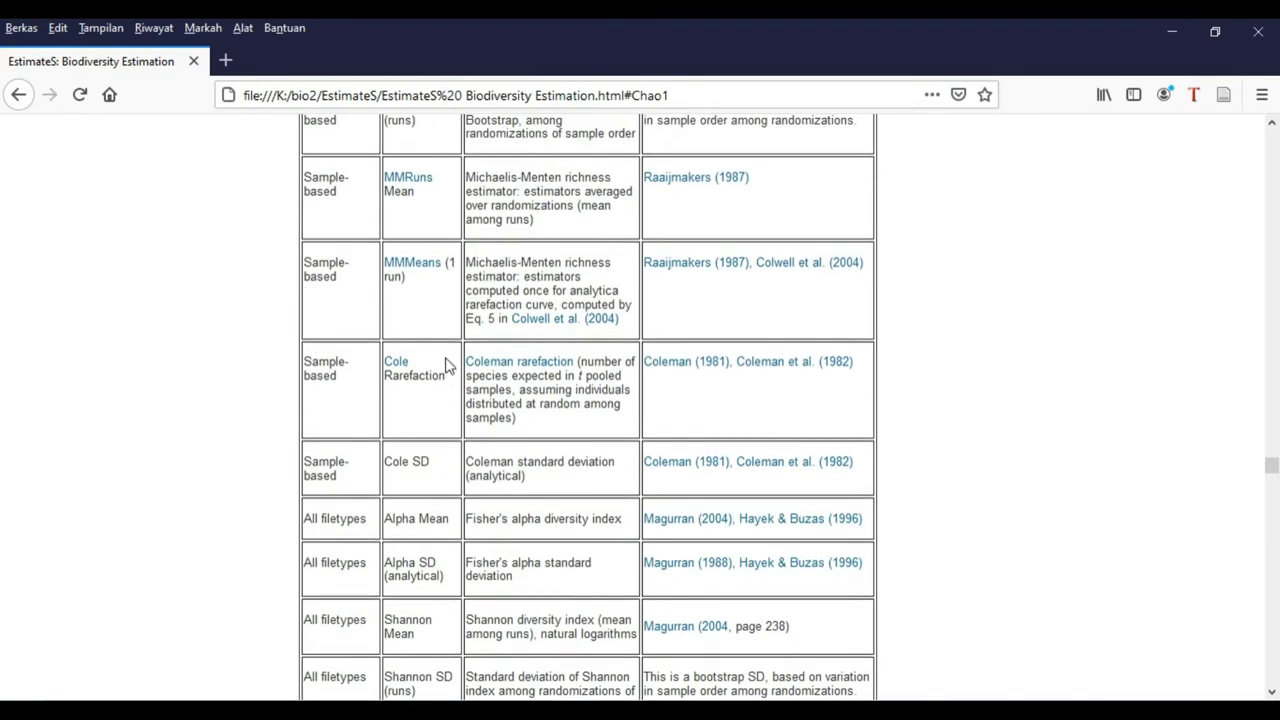
{"action": "scroll", "coordinate": [447, 366], "scroll_direction": "up", "scroll_amount": 10}
{"action": "scroll", "coordinate": [449, 344], "scroll_direction": "up", "scroll_amount": 12}
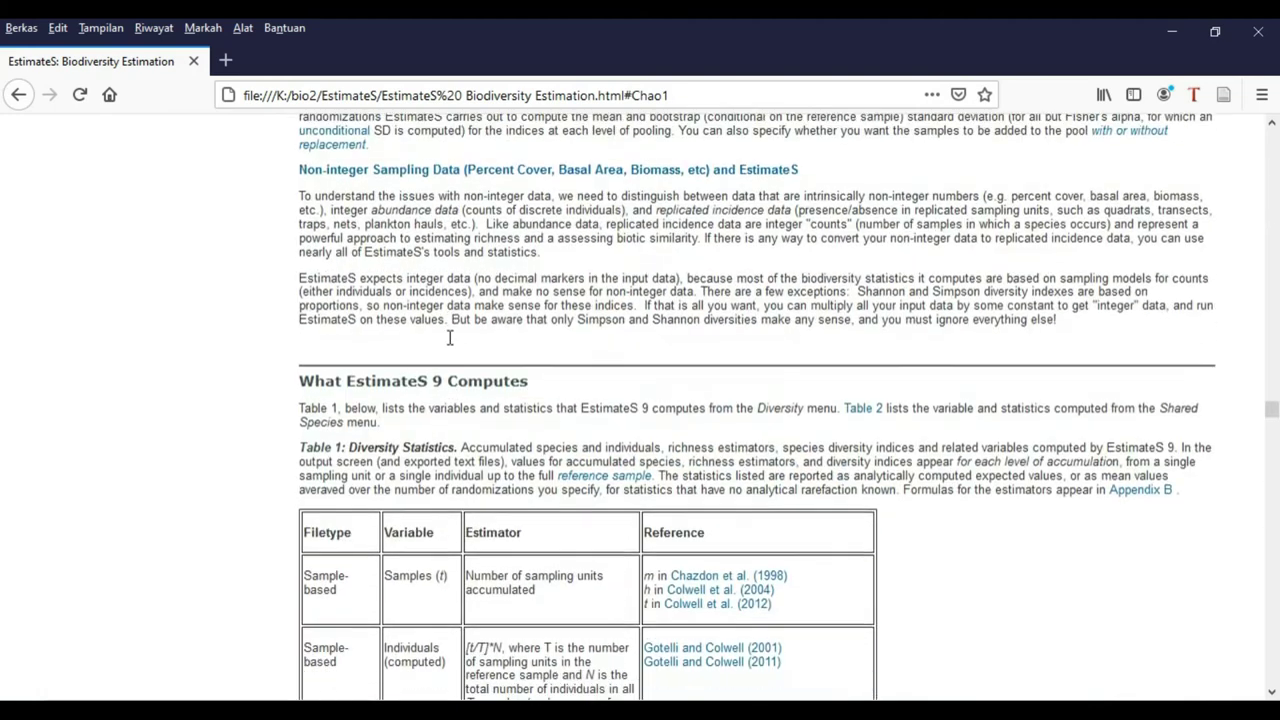
{"action": "scroll", "coordinate": [449, 340], "scroll_direction": "down", "scroll_amount": 8}
{"action": "scroll", "coordinate": [449, 344], "scroll_direction": "up", "scroll_amount": 2}
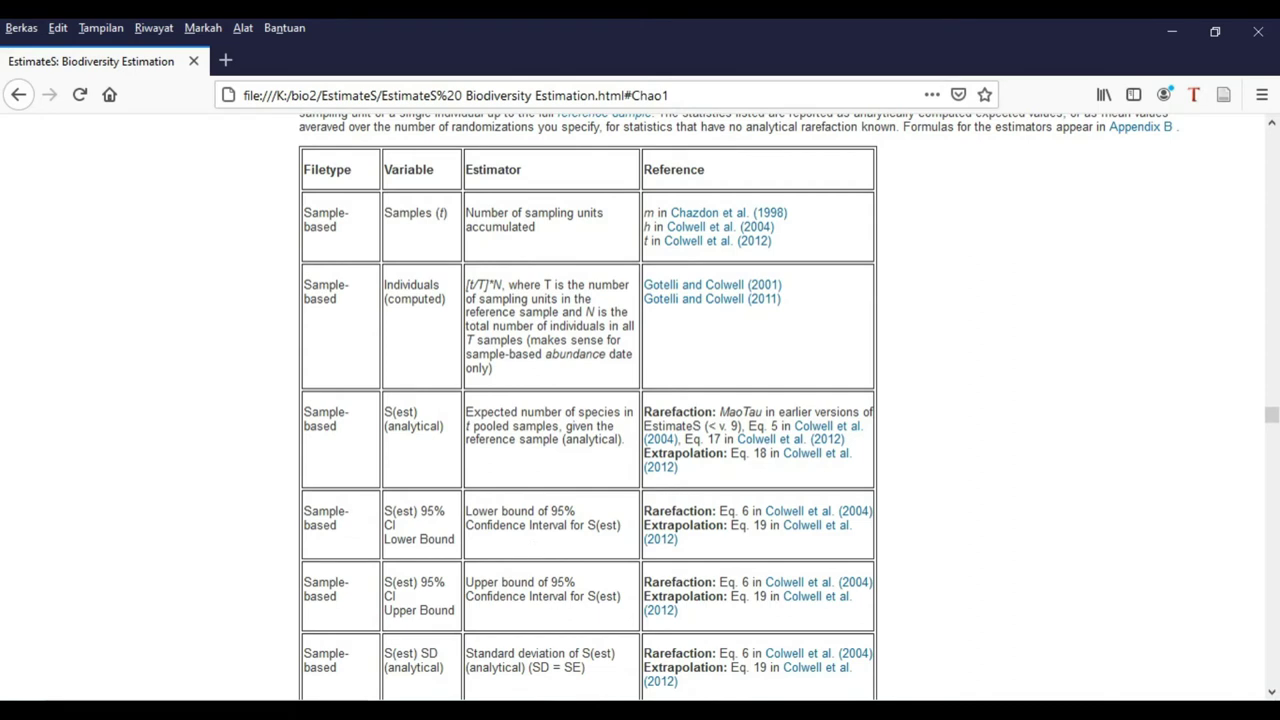
Check the result columns in EstimateS again and review the individual-based, Singletons and Doubletons rows of Table 1 in the guide
{"action": "mouse_move", "coordinate": [575, 710]}
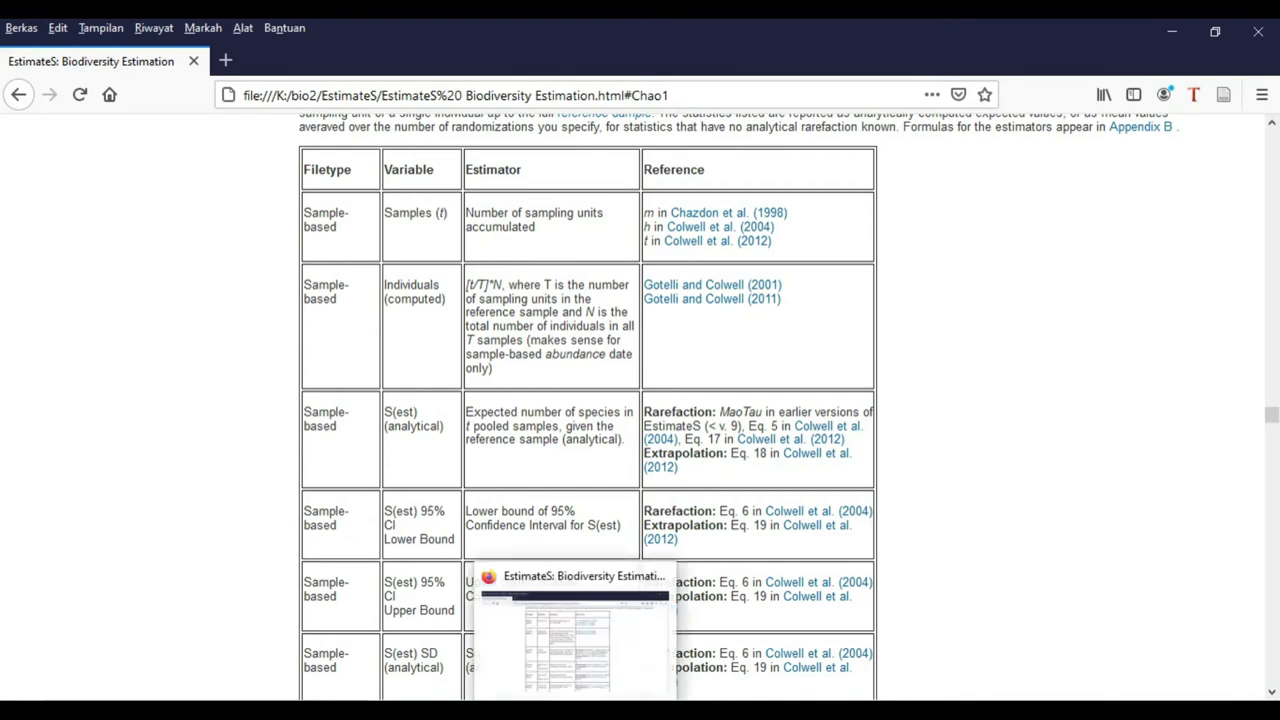
{"action": "left_click", "coordinate": [680, 640]}
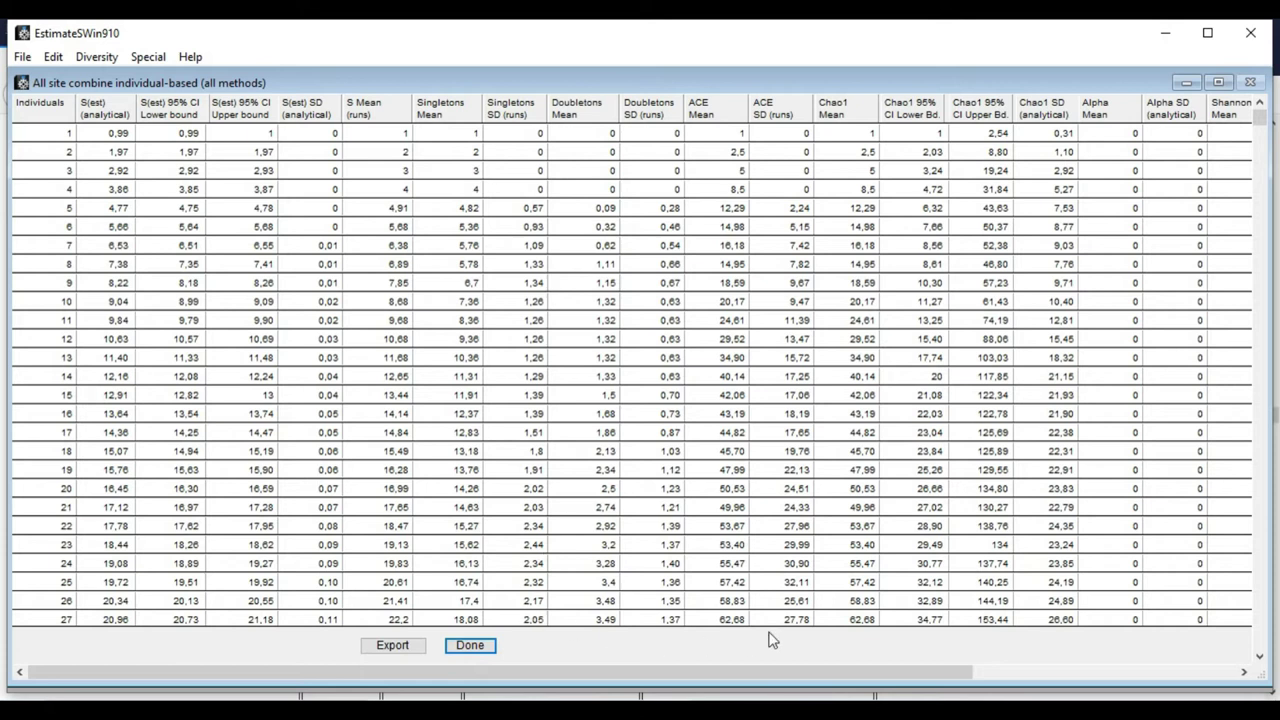
{"action": "left_click_drag", "start_coordinate": [757, 677], "coordinate": [761, 677]}
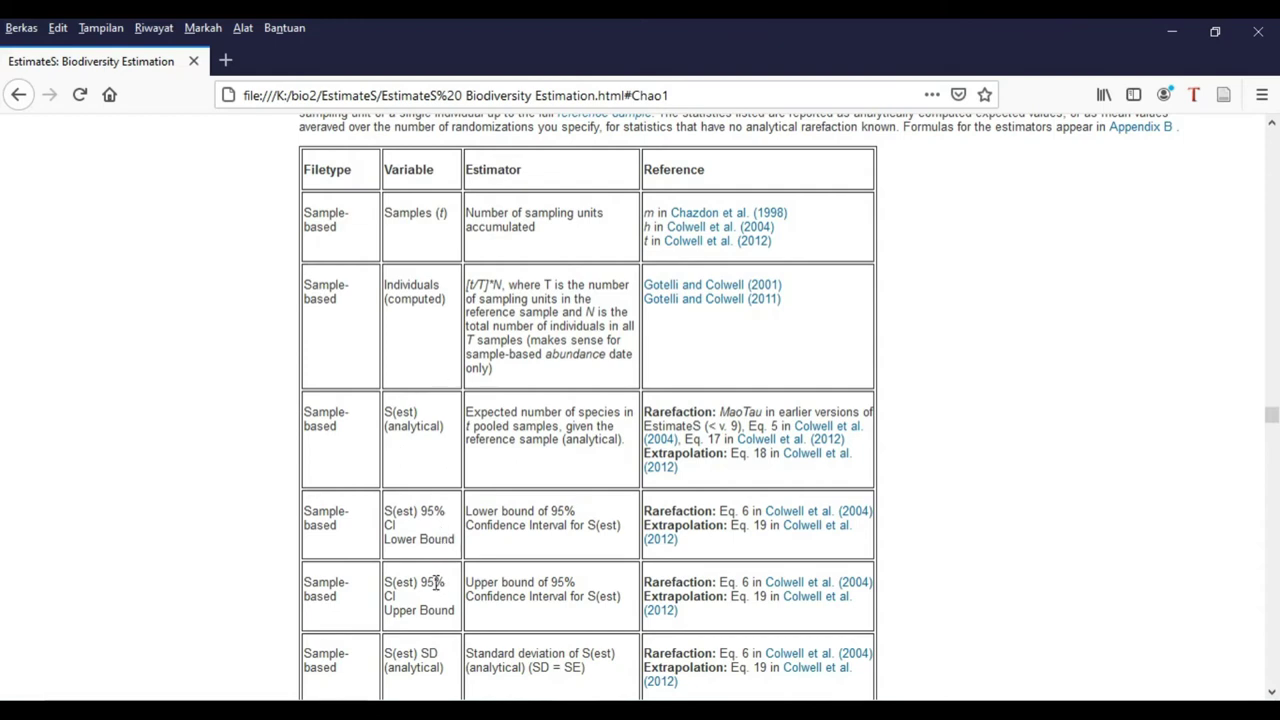
{"action": "scroll", "coordinate": [466, 578], "scroll_direction": "down", "scroll_amount": 5}
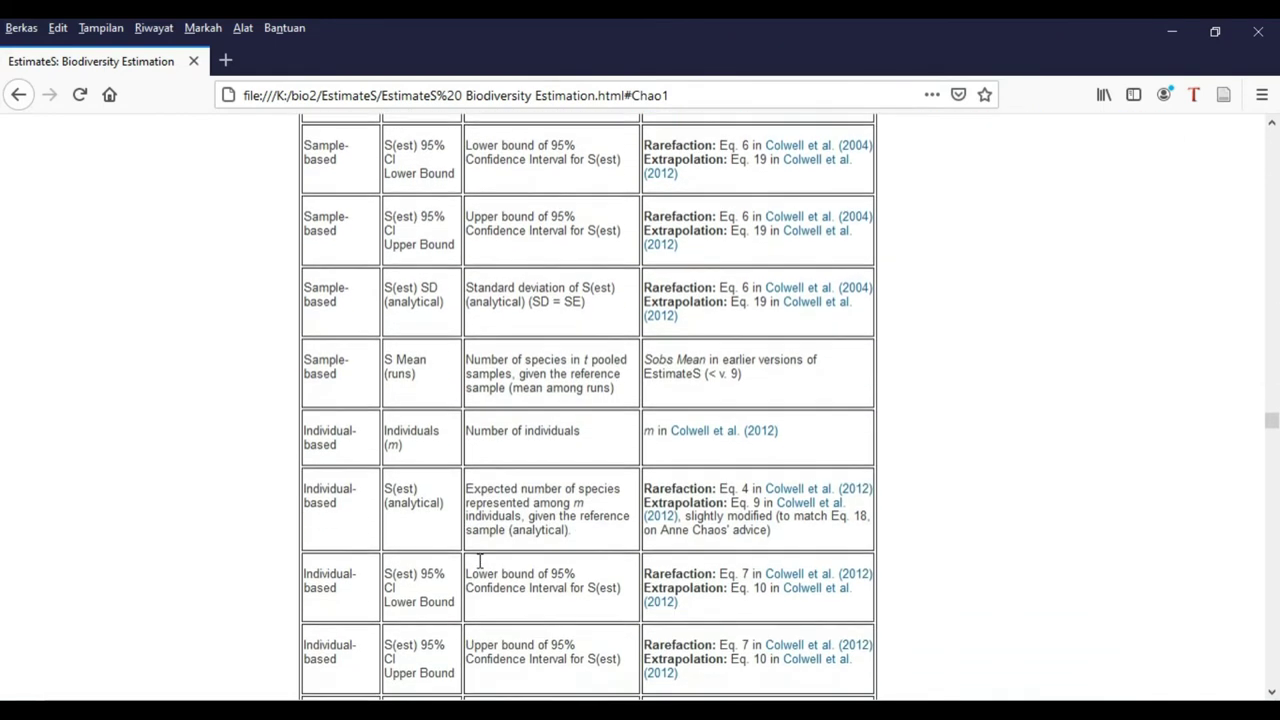
{"action": "scroll", "coordinate": [481, 475], "scroll_direction": "down", "scroll_amount": 5}
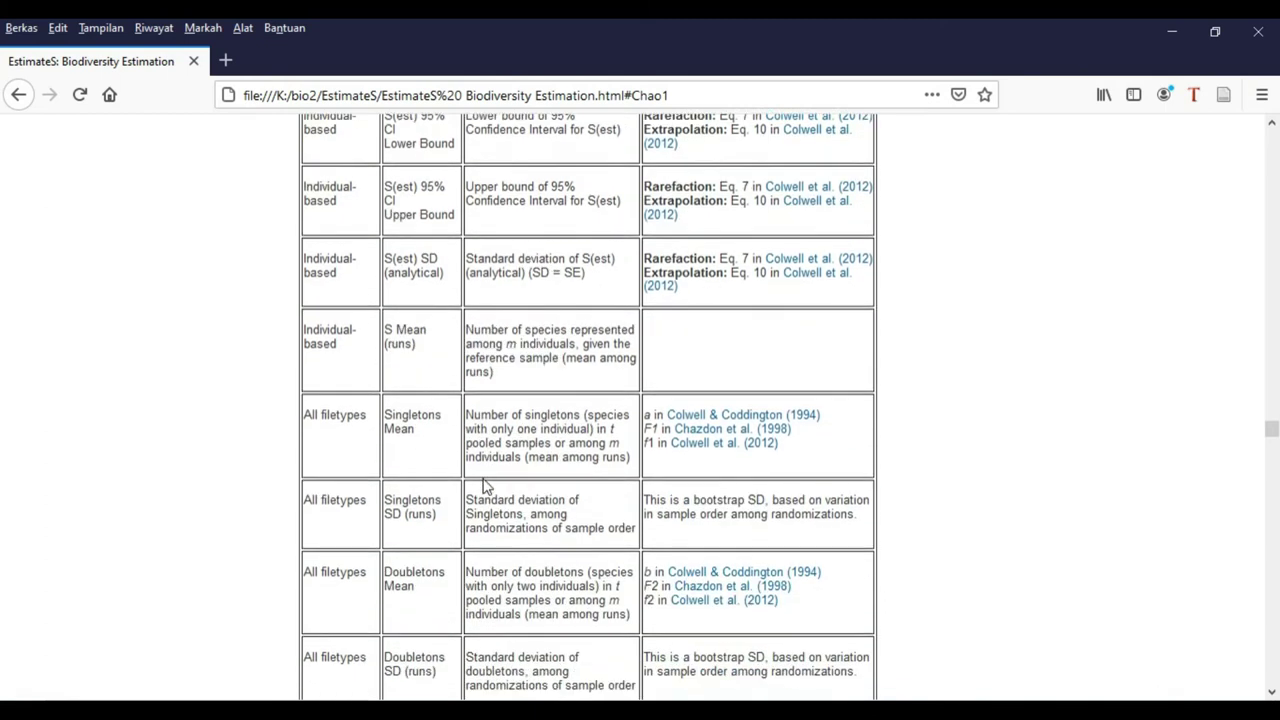
{"action": "scroll", "coordinate": [485, 478], "scroll_direction": "down", "scroll_amount": 2}
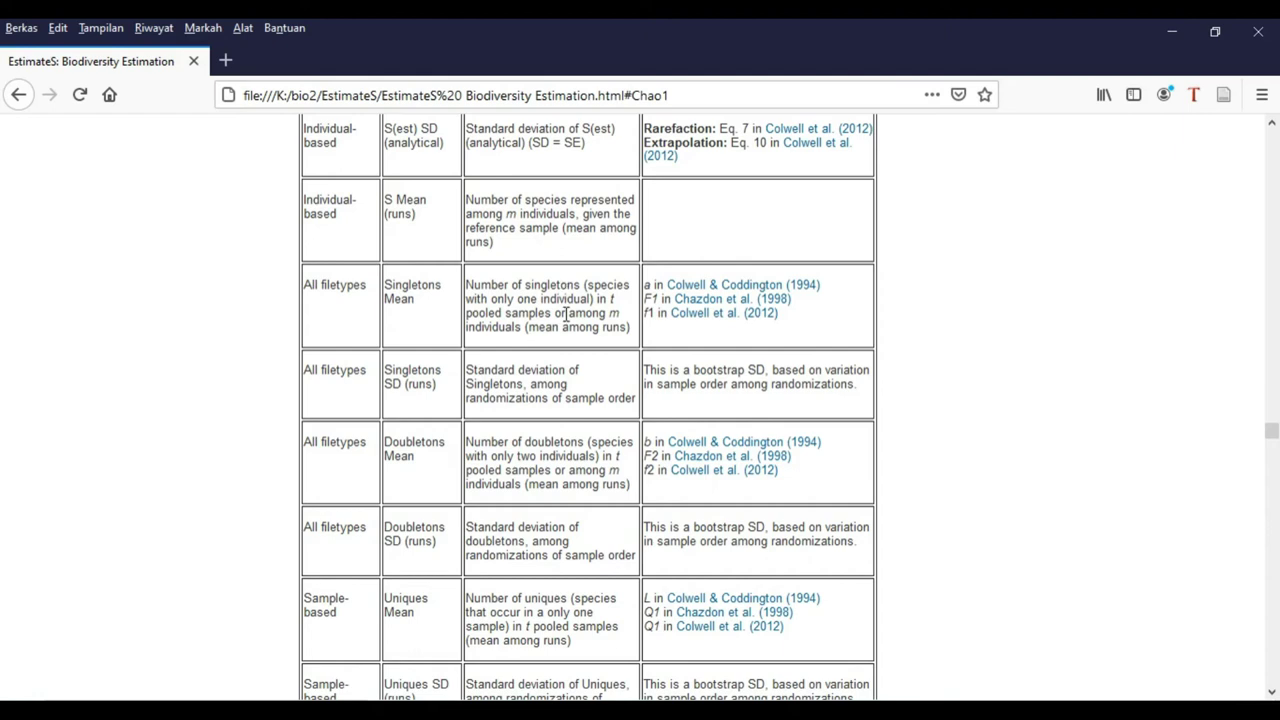
Switch to EstimateS and inspect the Singletons Mean values in the result rows for 1 and 4 individuals
{"action": "key", "text": "alt+Tab"}
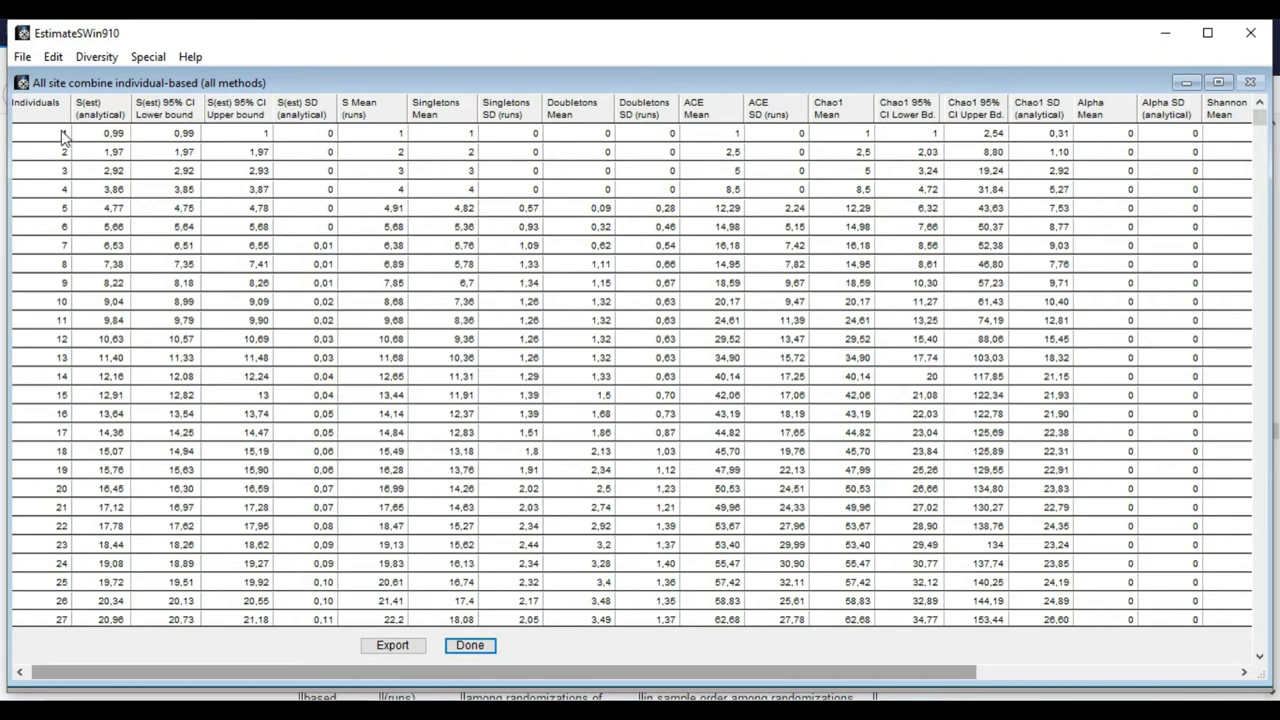
{"action": "left_click", "coordinate": [436, 134]}
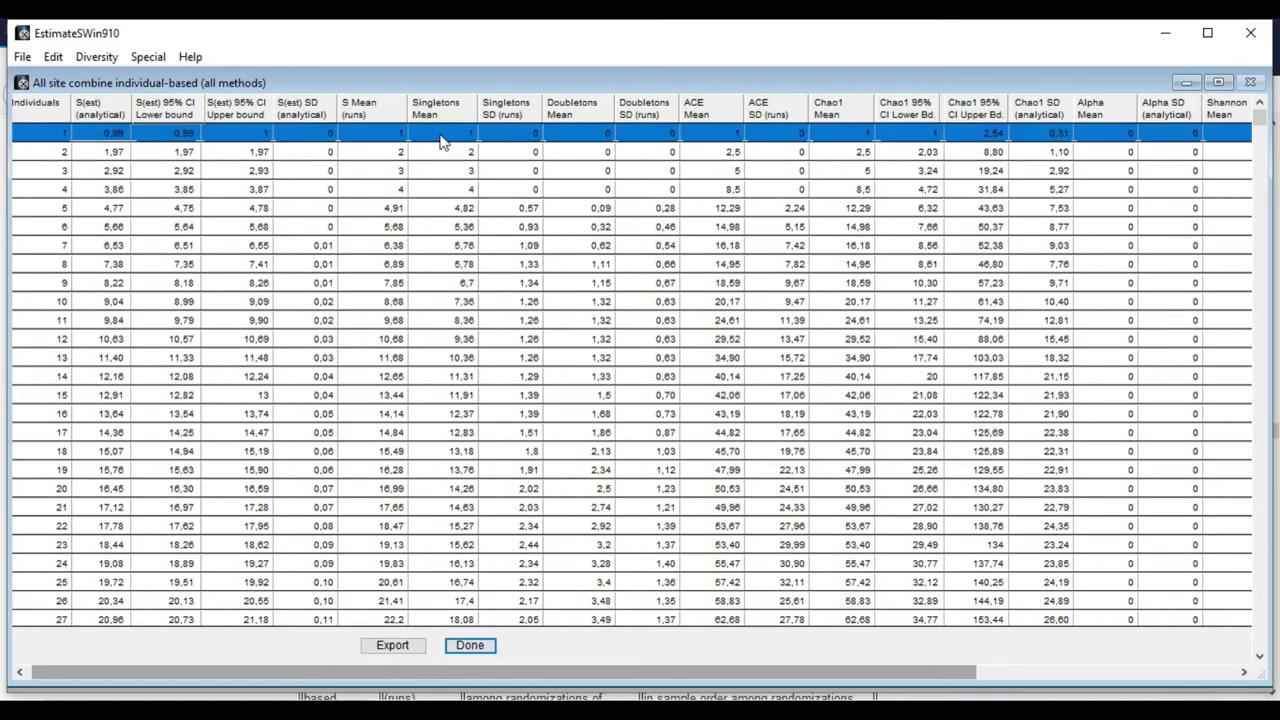
{"action": "left_click", "coordinate": [460, 192]}
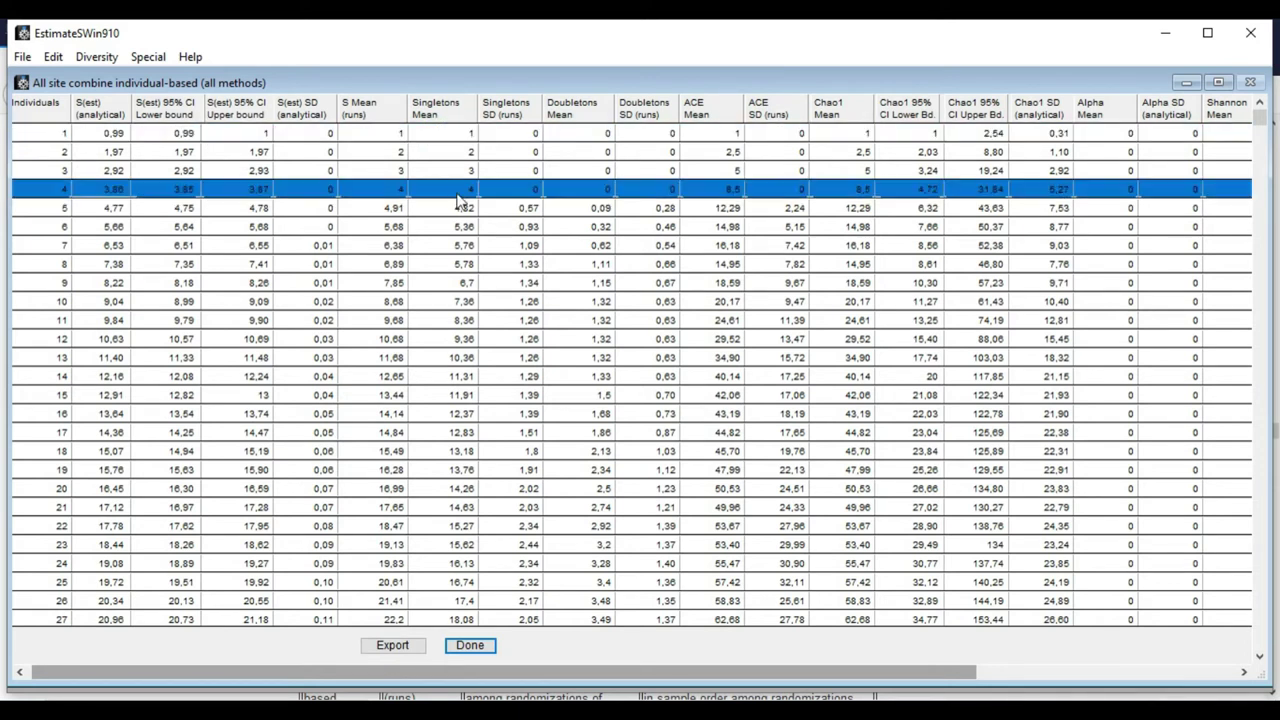
{"action": "left_click", "coordinate": [446, 140]}
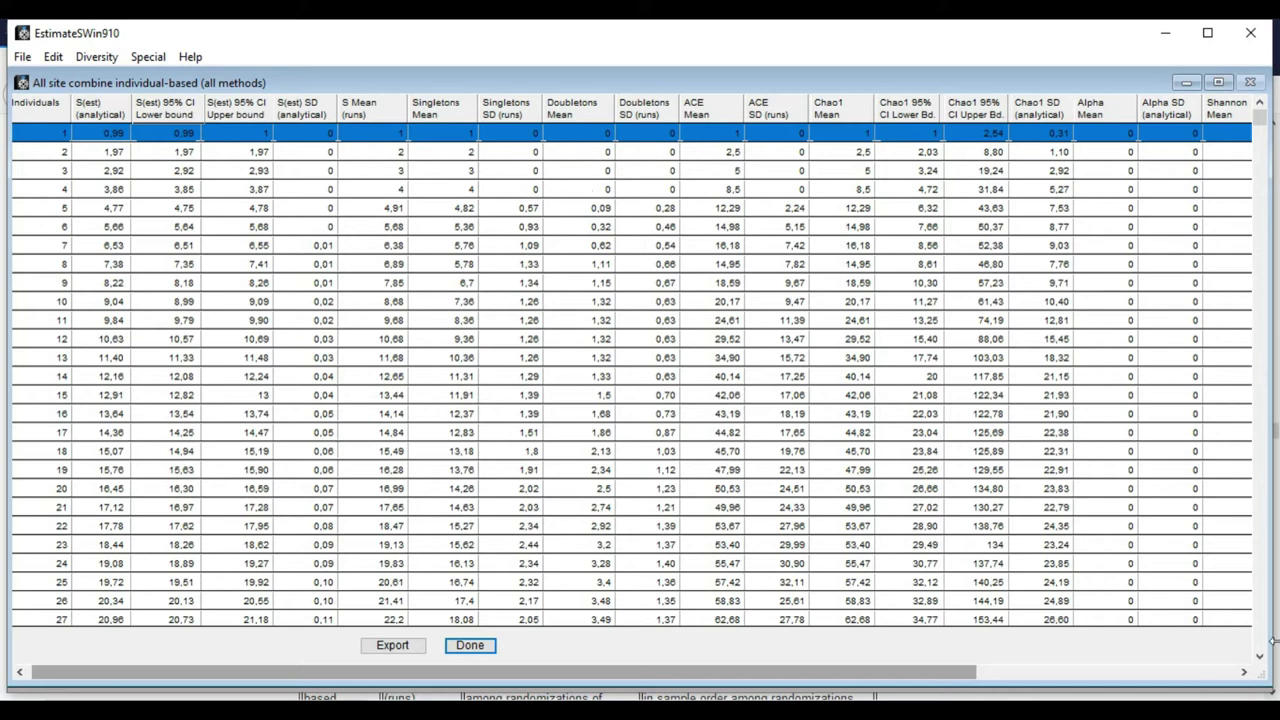
Go to the end of the results table and select the row for 2000 individuals
{"action": "left_click_drag", "start_coordinate": [1260, 657], "coordinate": [1260, 662]}
{"action": "left_click_drag", "start_coordinate": [1259, 150], "coordinate": [1260, 215]}
{"action": "left_click_drag", "start_coordinate": [1275, 280], "coordinate": [1276, 657]}
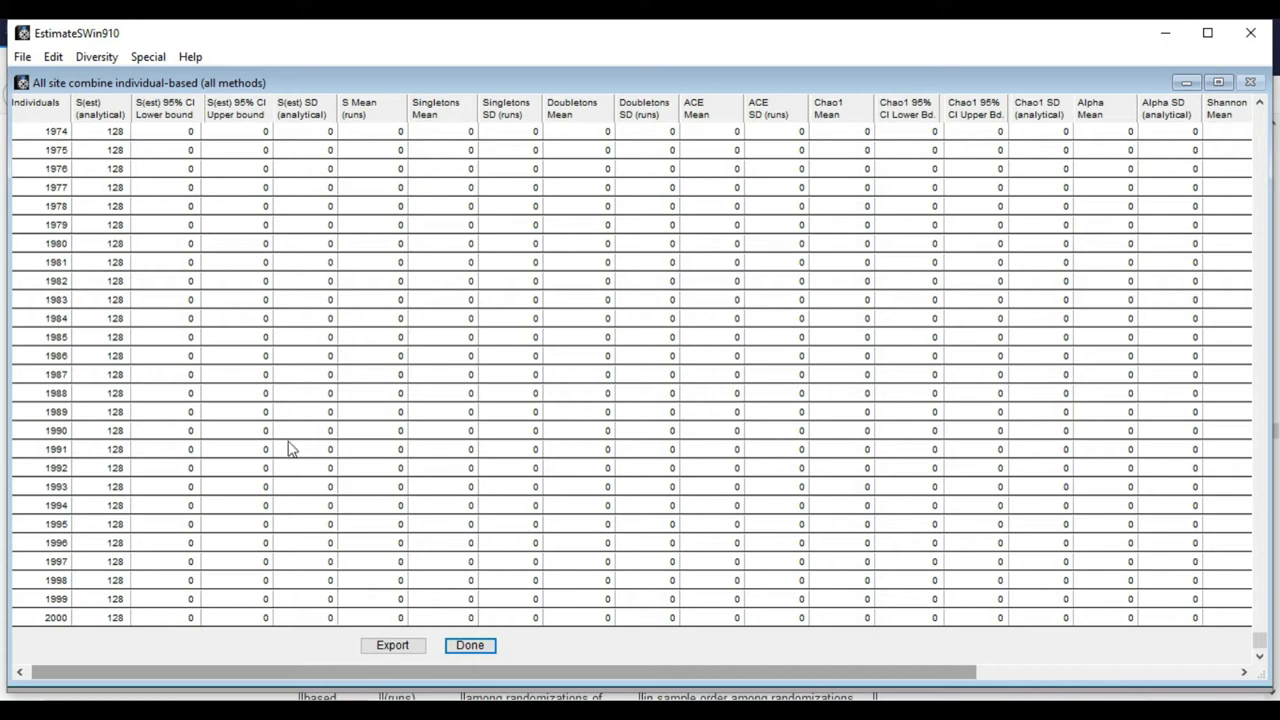
{"action": "left_click", "coordinate": [33, 620]}
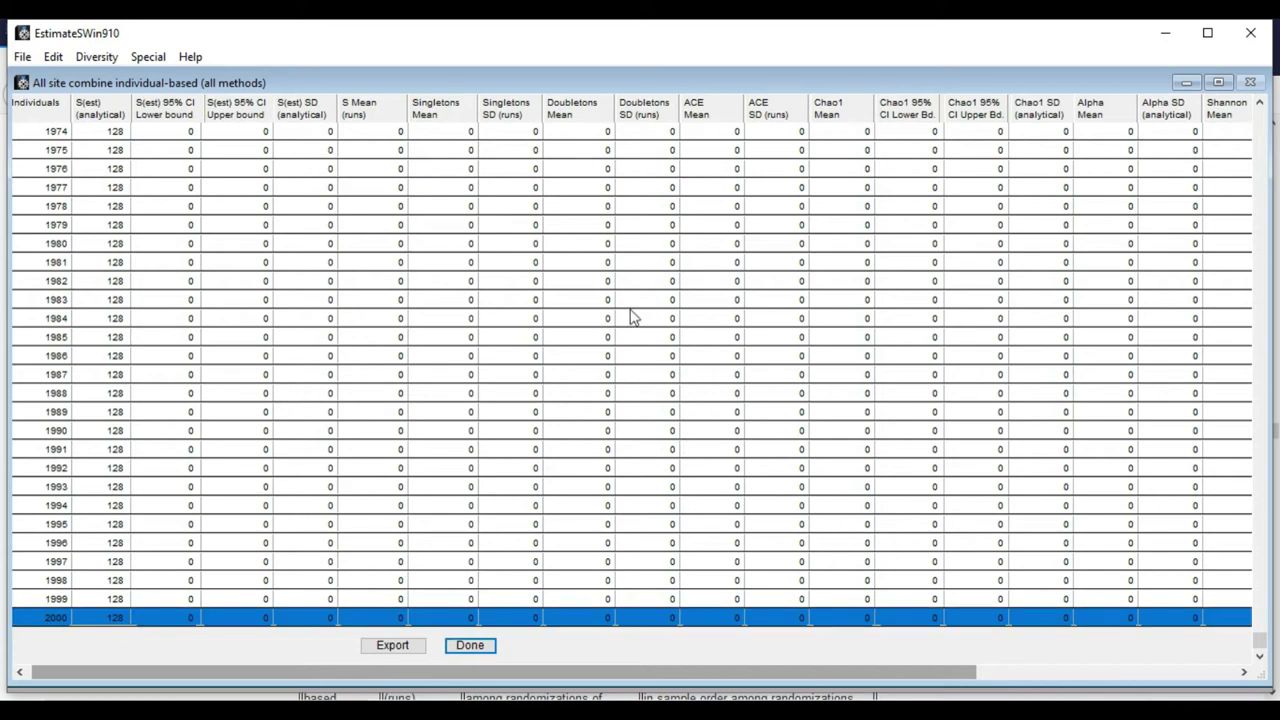
Go back up through the extrapolated rows to find and select the result row for 1026 individuals
{"action": "scroll", "coordinate": [895, 360], "scroll_direction": "up", "scroll_amount": 13}
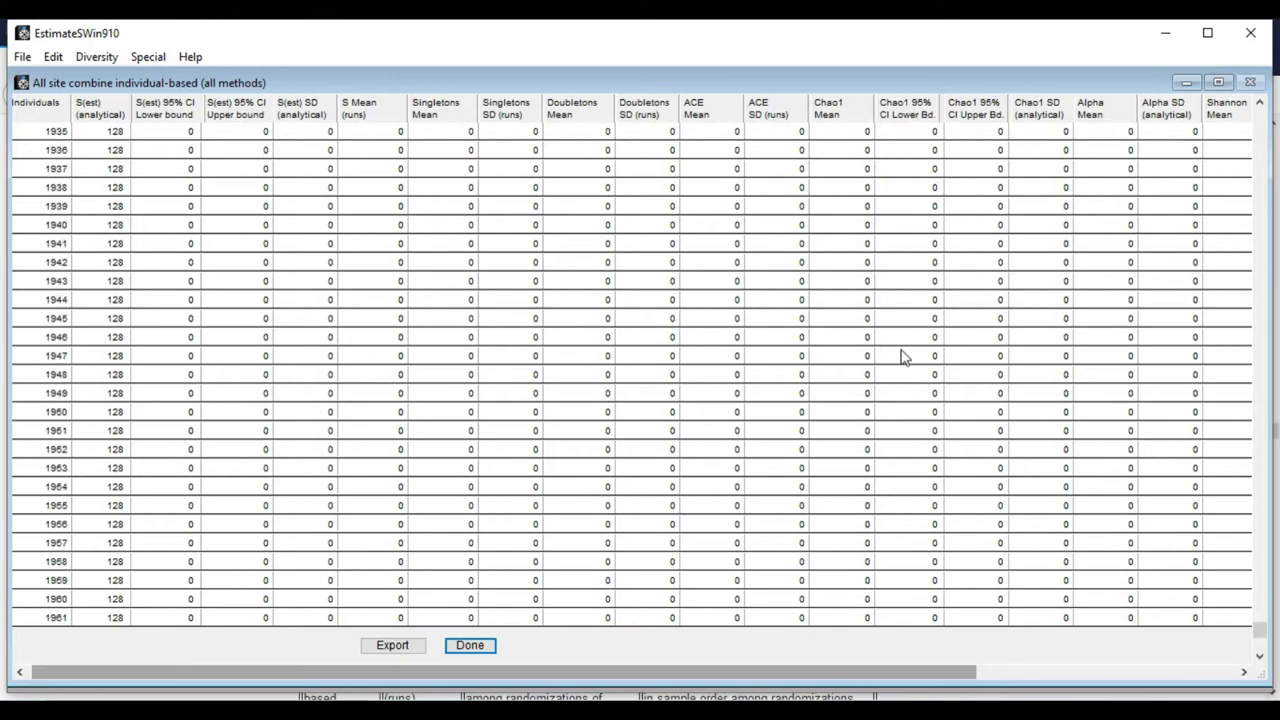
{"action": "scroll", "coordinate": [901, 356], "scroll_direction": "up", "scroll_amount": 20}
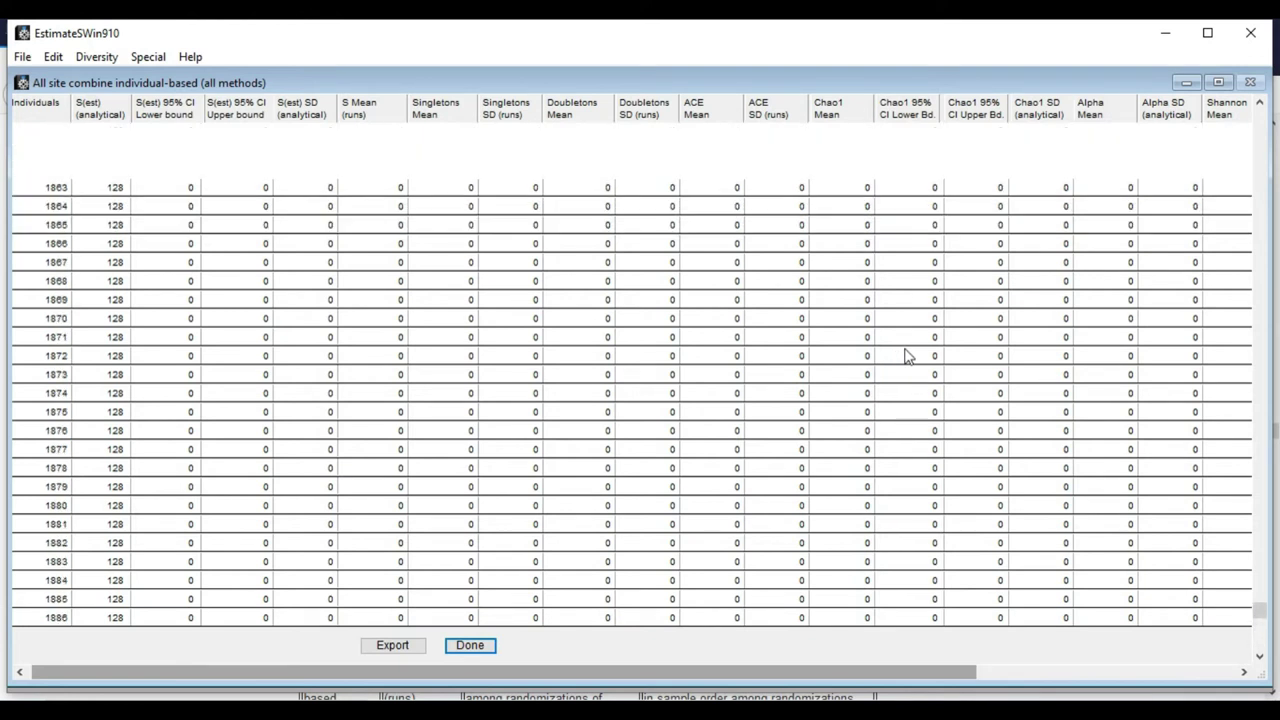
{"action": "scroll", "coordinate": [908, 356], "scroll_direction": "up", "scroll_amount": 20}
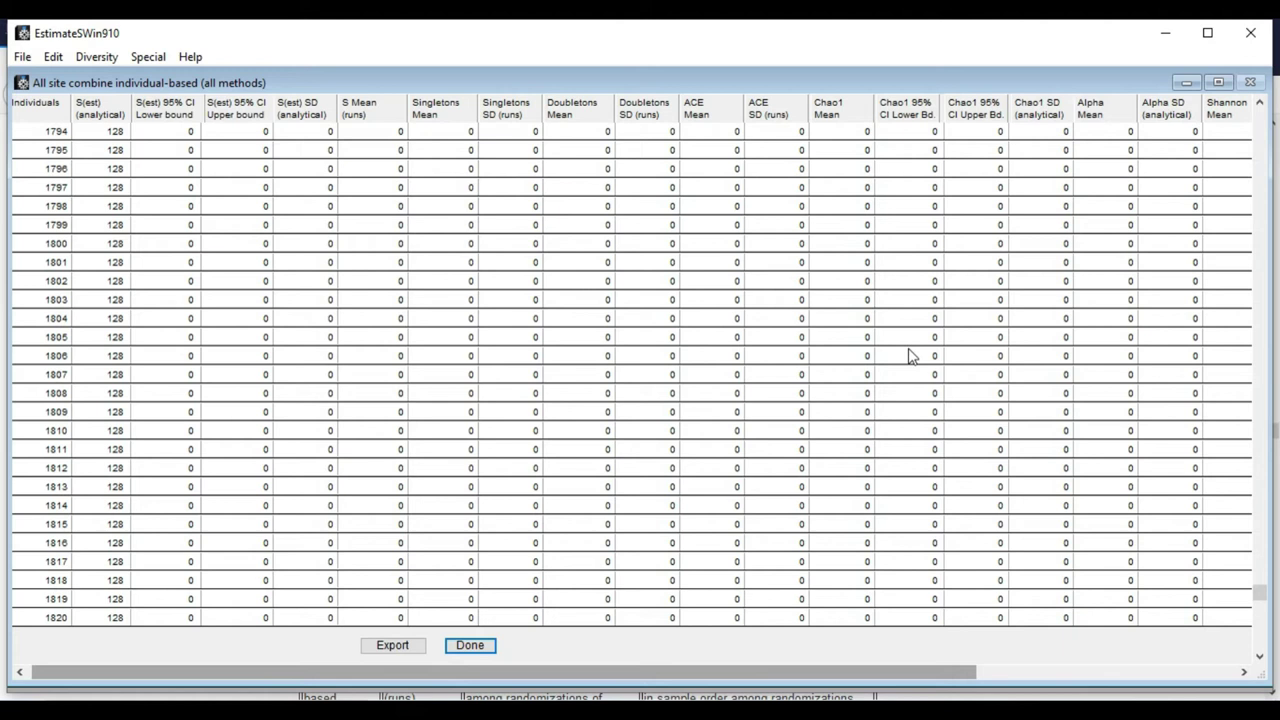
{"action": "scroll", "coordinate": [912, 354], "scroll_direction": "up", "scroll_amount": 7}
{"action": "scroll", "coordinate": [912, 344], "scroll_direction": "up", "scroll_amount": 5}
{"action": "left_click", "coordinate": [1259, 104]}
{"action": "left_click", "coordinate": [1259, 104]}
{"action": "left_click", "coordinate": [1259, 104]}
{"action": "left_click", "coordinate": [1259, 104]}
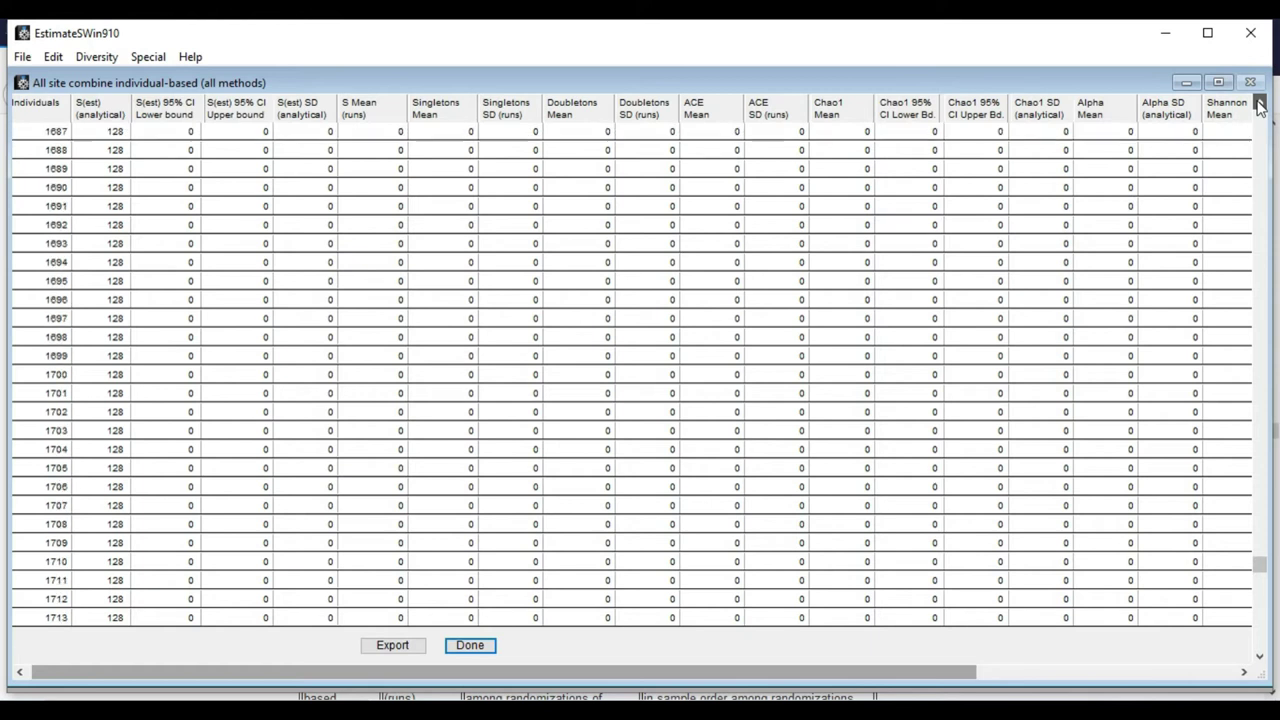
{"action": "left_click", "coordinate": [1259, 104]}
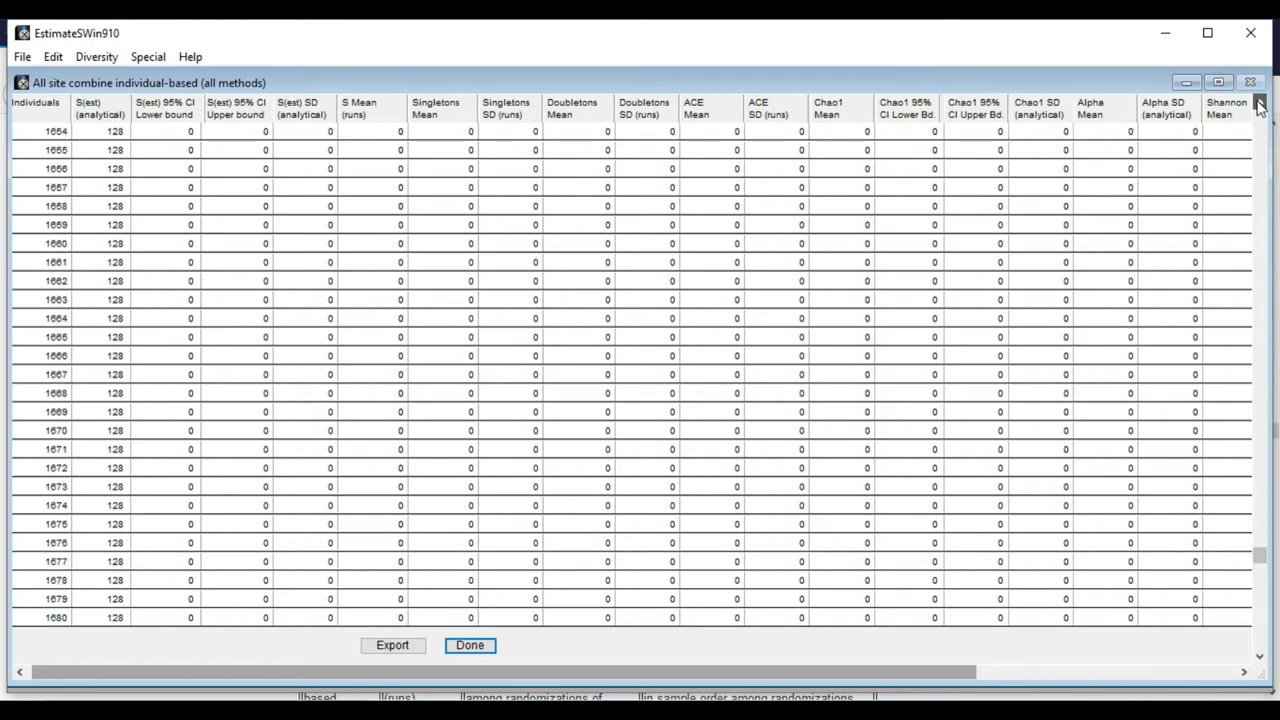
{"action": "left_click", "coordinate": [1259, 104]}
{"action": "left_click", "coordinate": [1259, 104]}
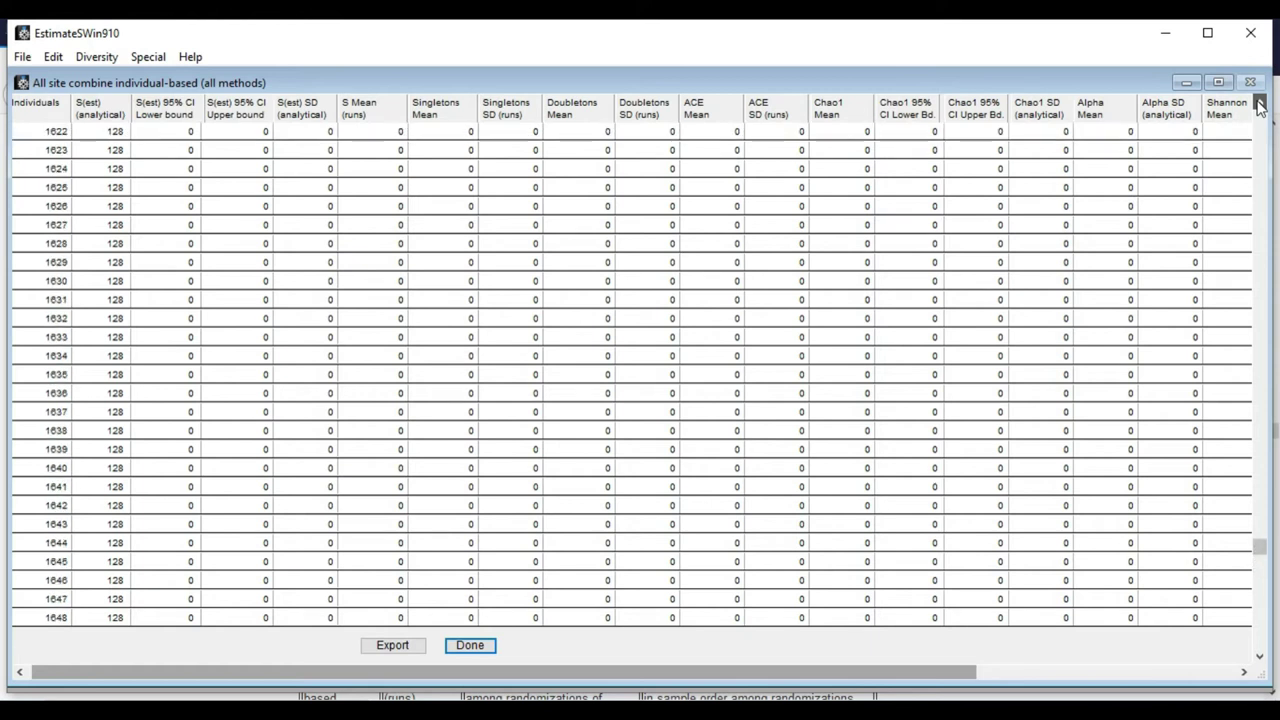
{"action": "left_click", "coordinate": [1259, 104]}
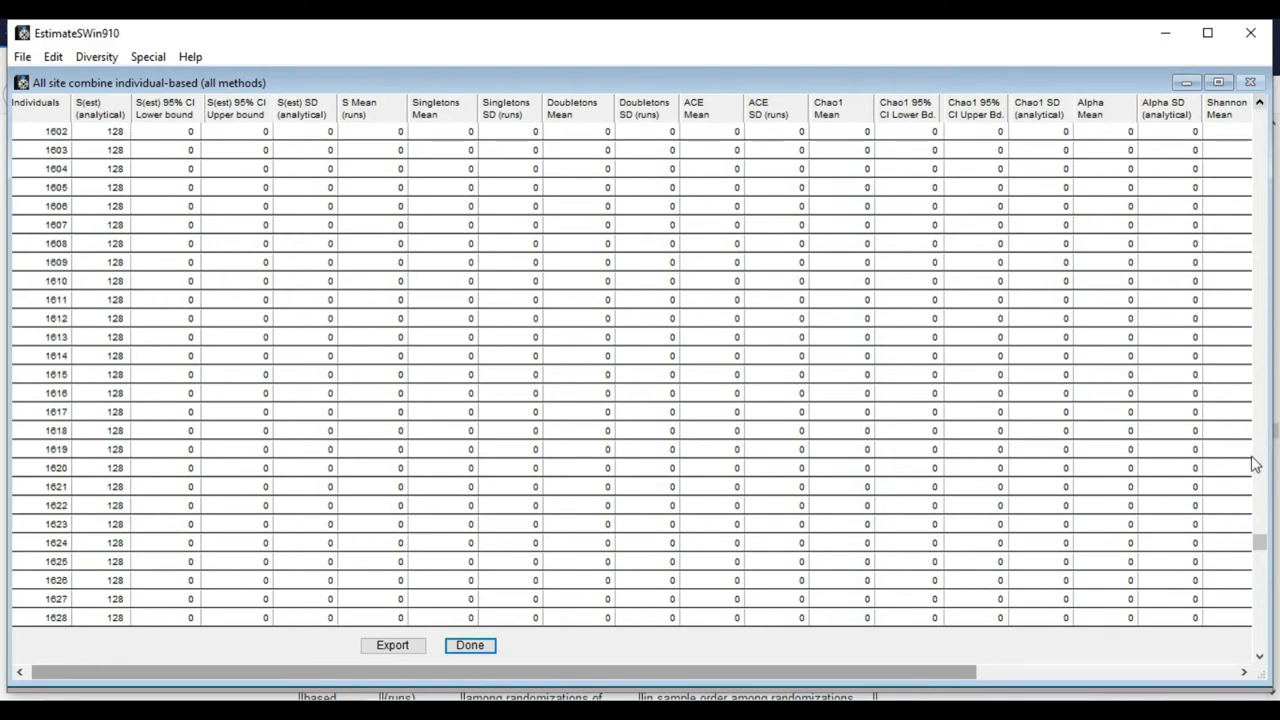
{"action": "left_click_drag", "start_coordinate": [1262, 545], "coordinate": [1248, 392]}
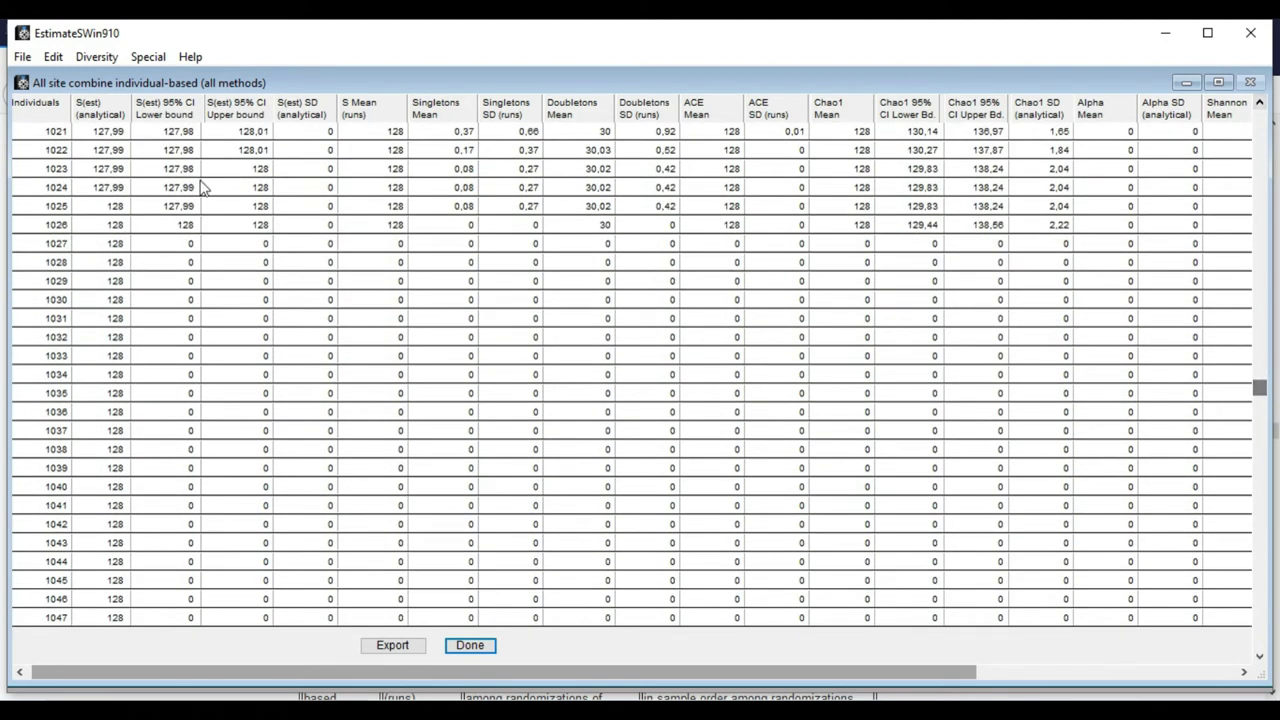
{"action": "left_click", "coordinate": [118, 228]}
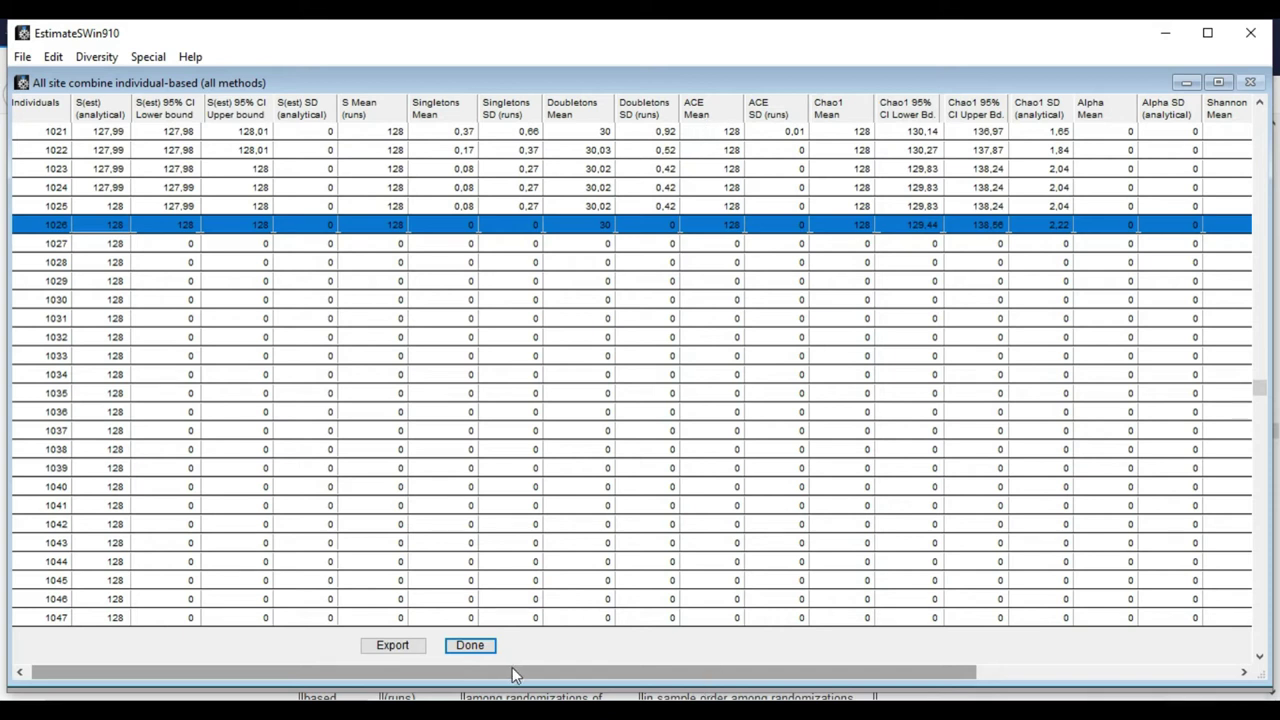
Inspect the result columns up to Shannon and select the row for 1025 individuals to check its Singletons Mean
{"action": "left_click_drag", "start_coordinate": [512, 675], "coordinate": [615, 690]}
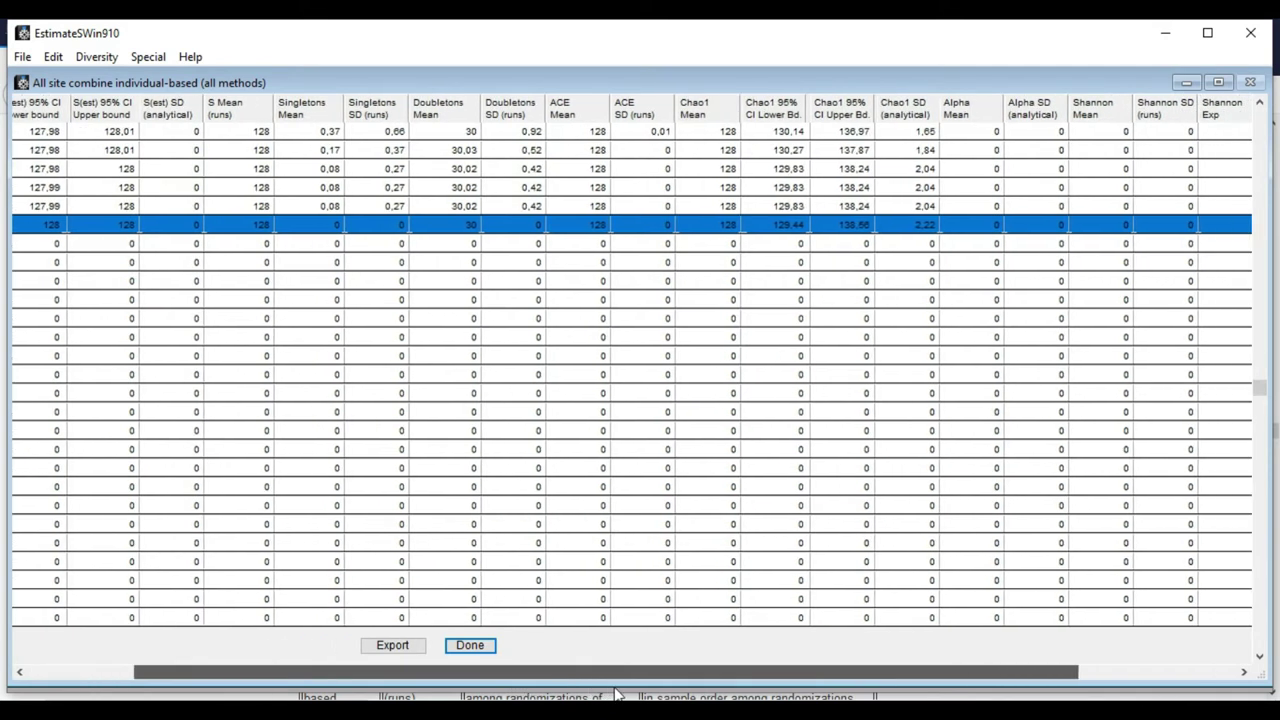
{"action": "left_click", "coordinate": [318, 207]}
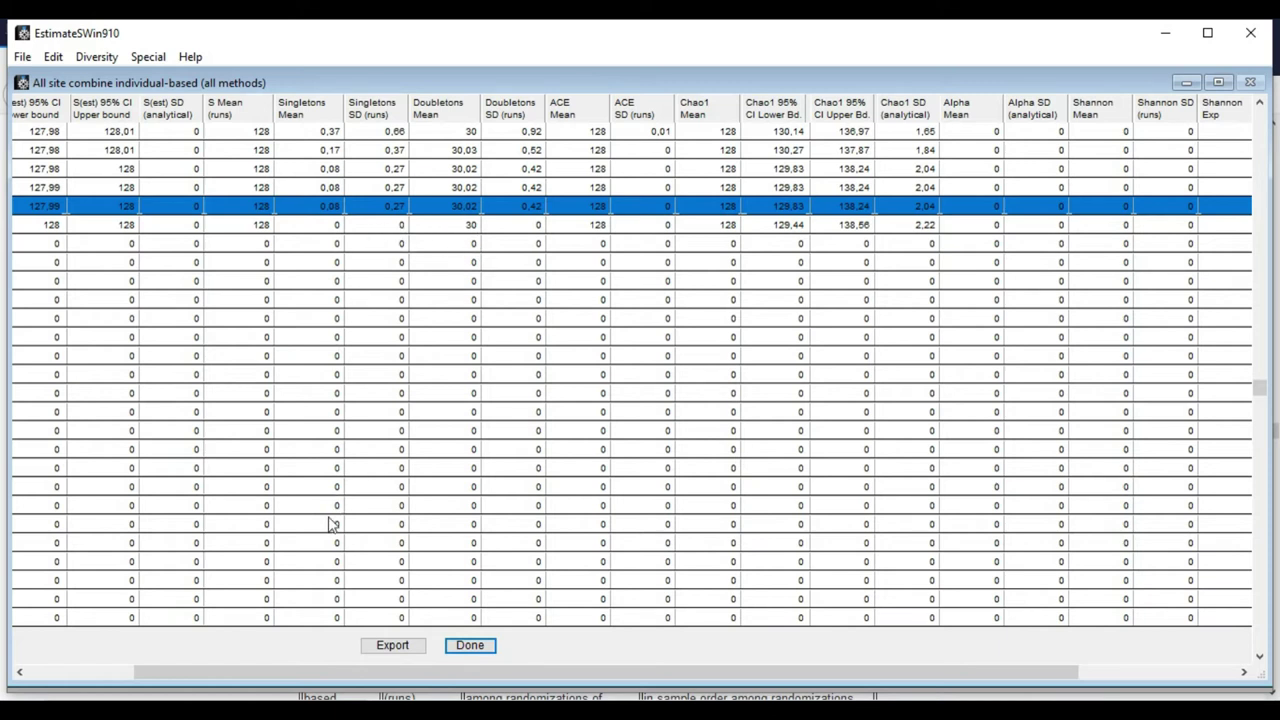
{"action": "left_click_drag", "start_coordinate": [320, 680], "coordinate": [120, 672]}
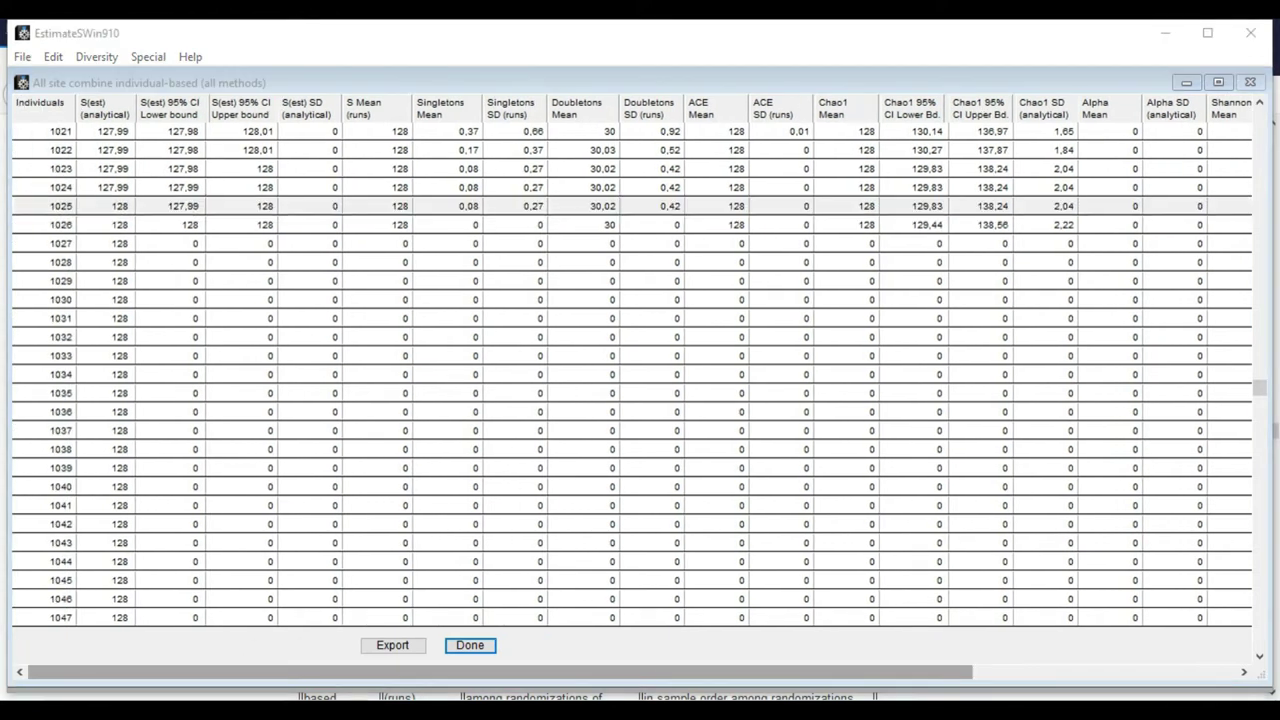
Switch to the guide in the browser, minimize the recorder window and review the S(est), Singletons and Doubletons rows of Table 1
{"action": "key", "text": "alt+Tab"}
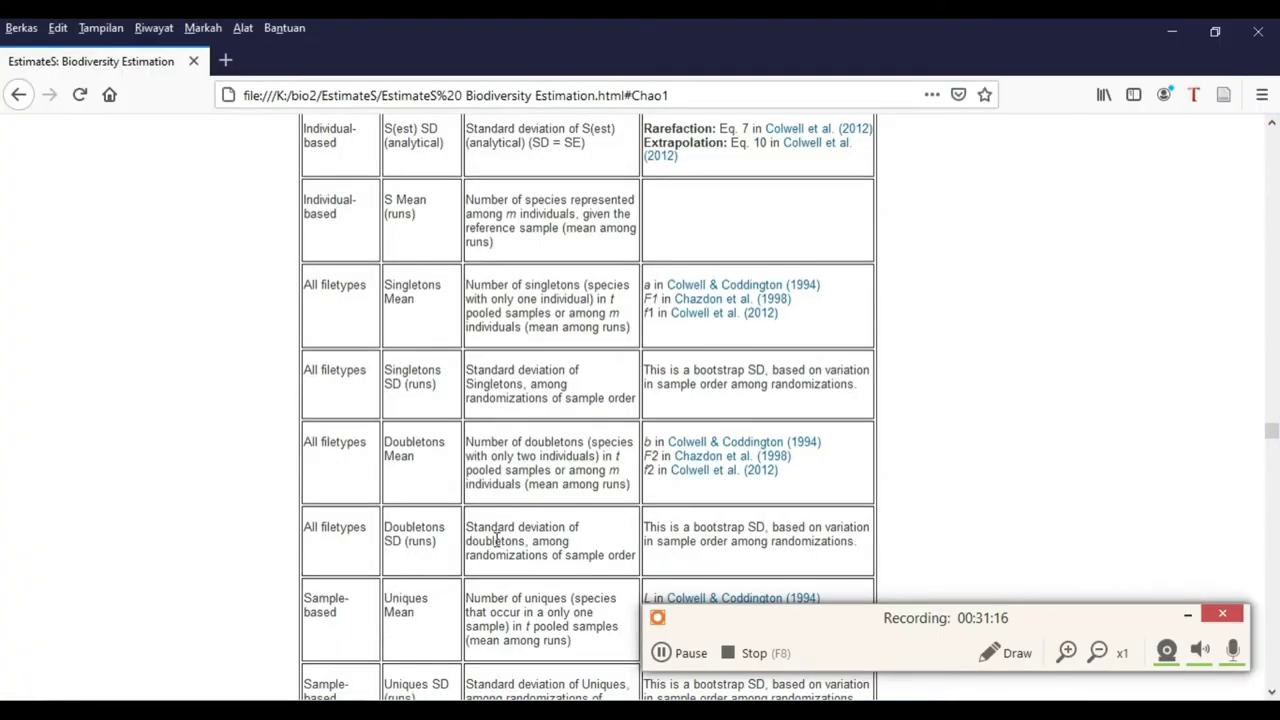
{"action": "left_click", "coordinate": [1186, 622]}
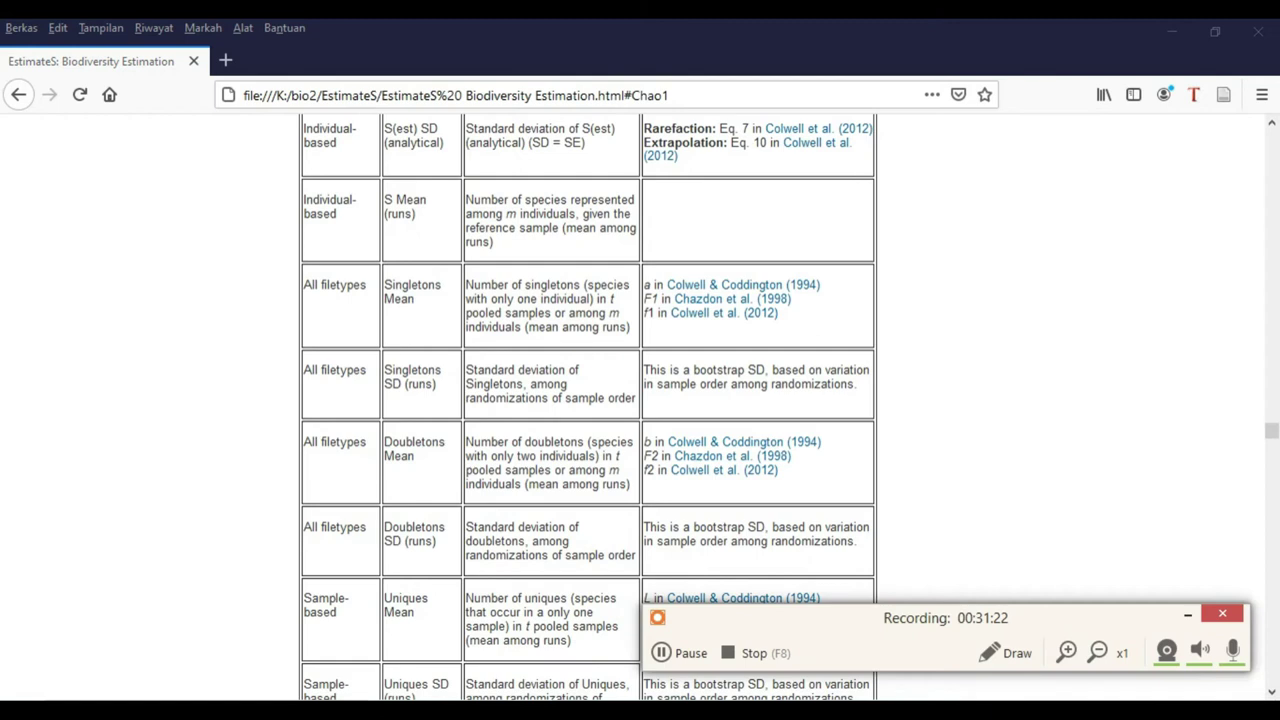
{"action": "left_click", "coordinate": [1188, 614]}
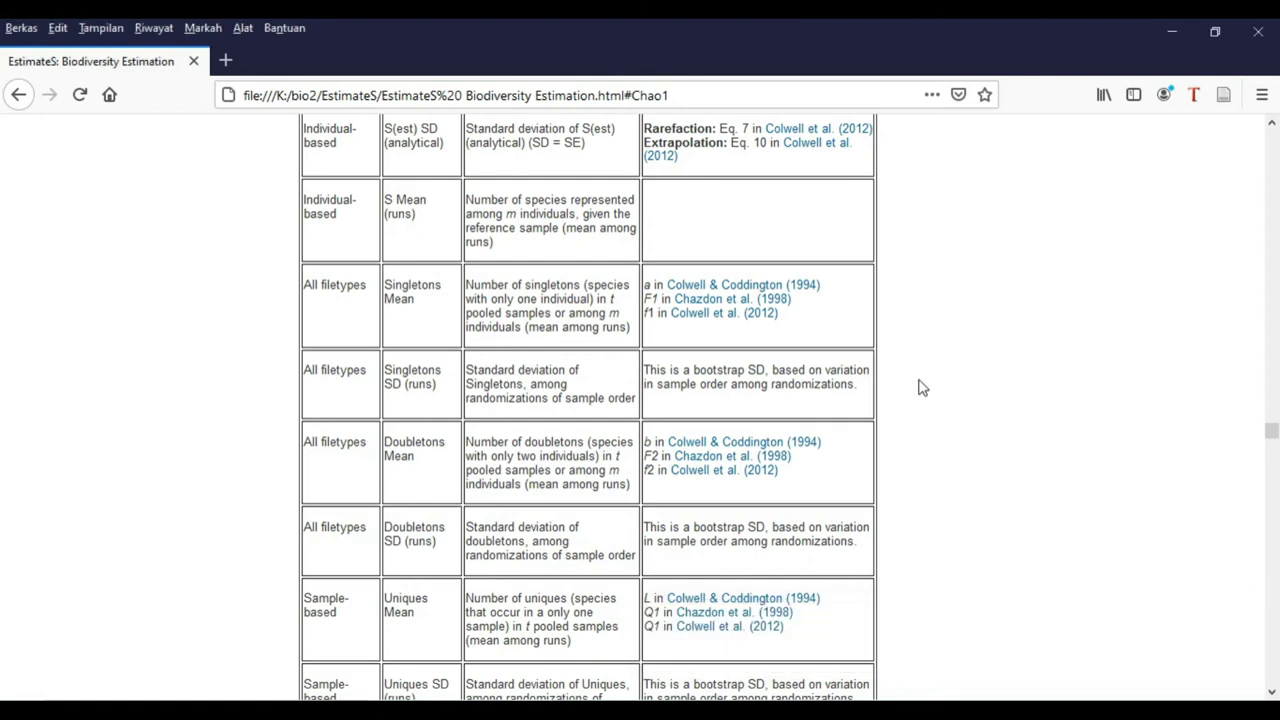
{"action": "scroll", "coordinate": [922, 388], "scroll_direction": "up", "scroll_amount": 2}
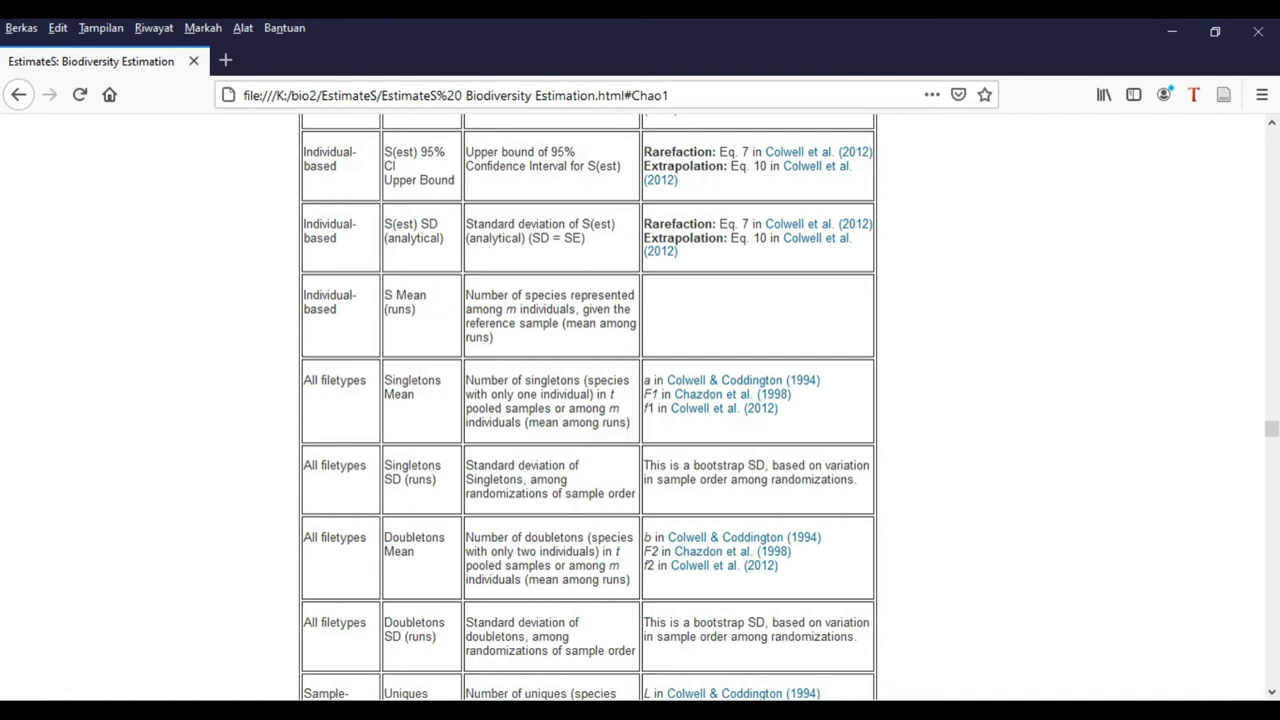
Check the abundance row of All site combine.txt in Excel and return to the EstimateS results table
{"action": "mouse_move", "coordinate": [621, 712]}
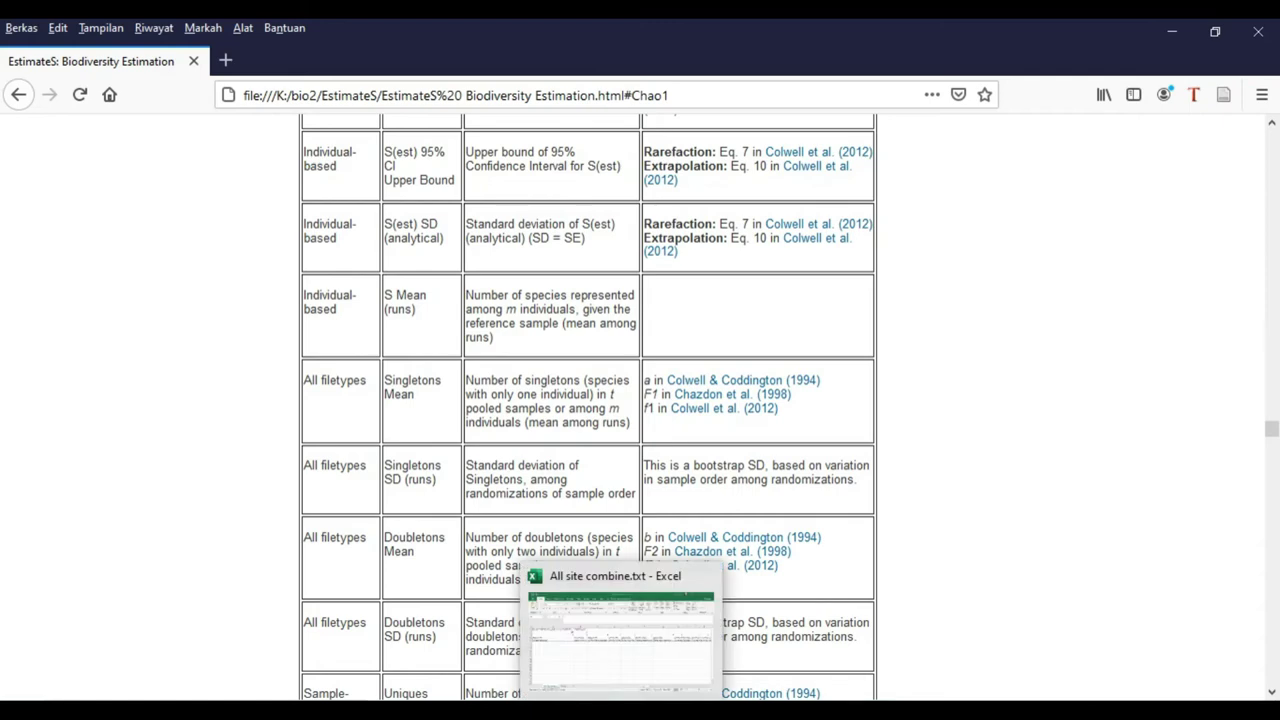
{"action": "left_click", "coordinate": [621, 640]}
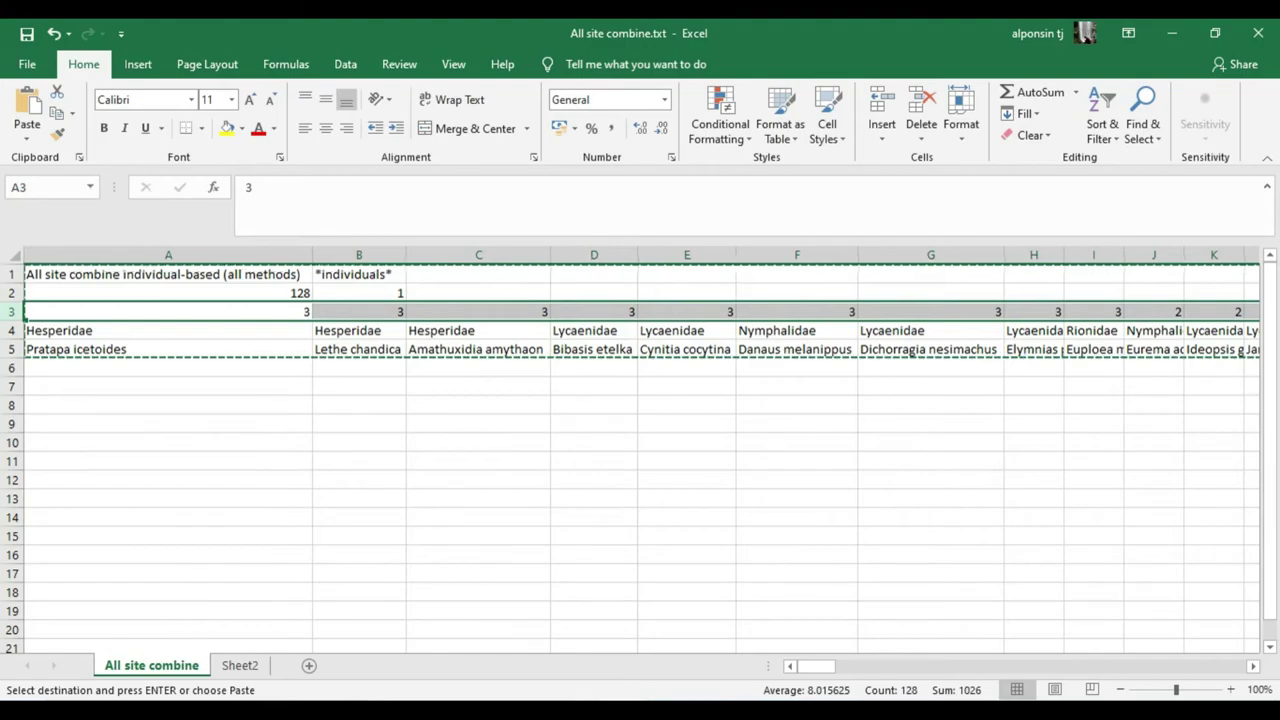
{"action": "key", "text": "alt+Tab"}
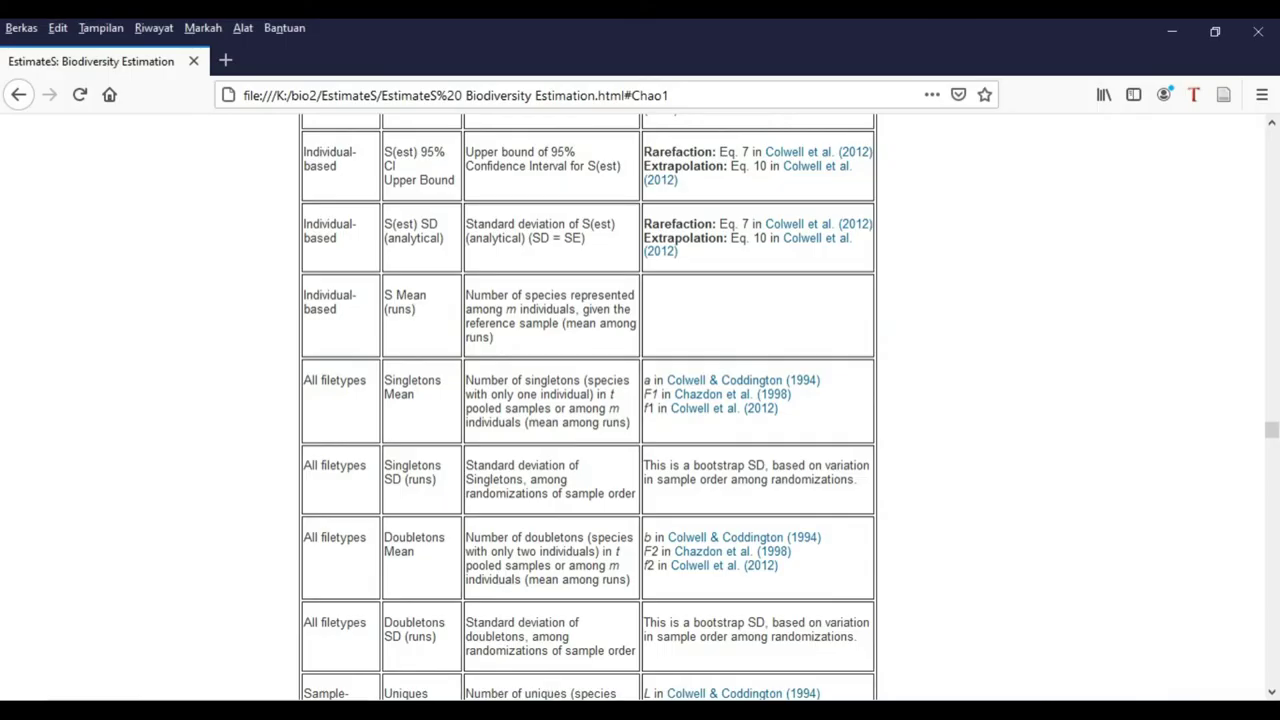
{"action": "key", "text": "alt+Tab"}
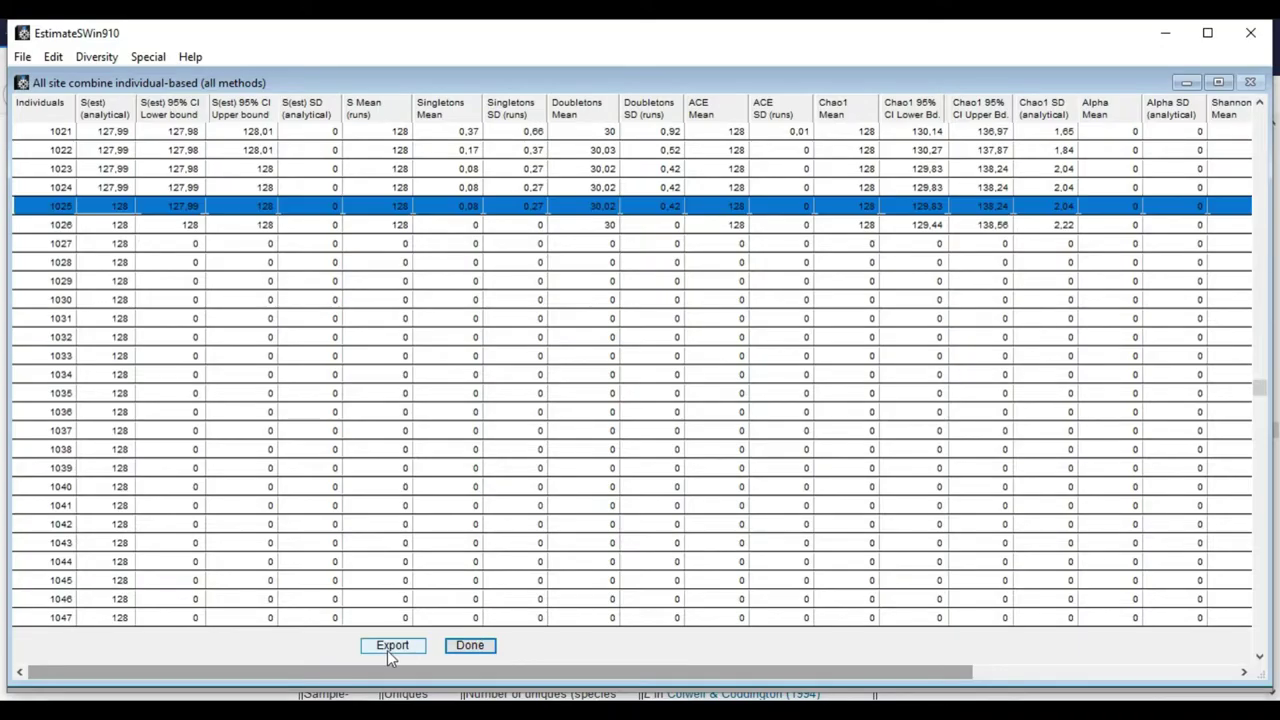
{"action": "left_click", "coordinate": [390, 647]}
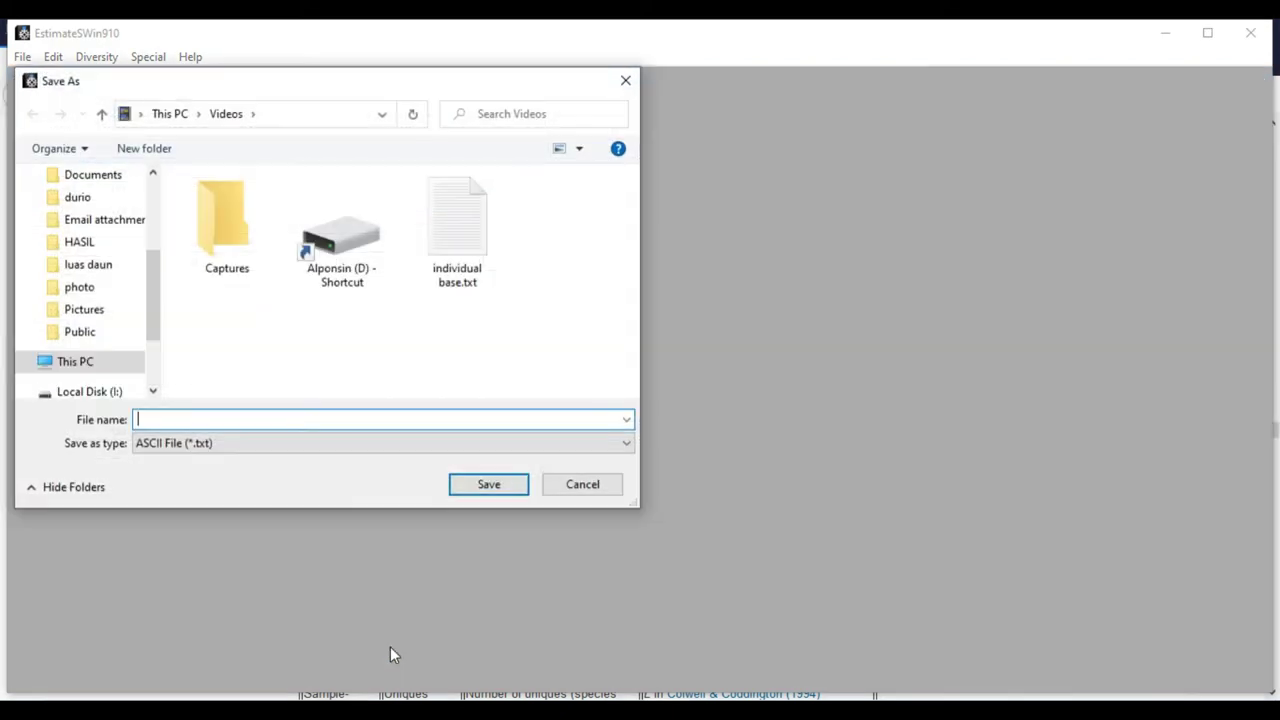
{"action": "left_click", "coordinate": [322, 446]}
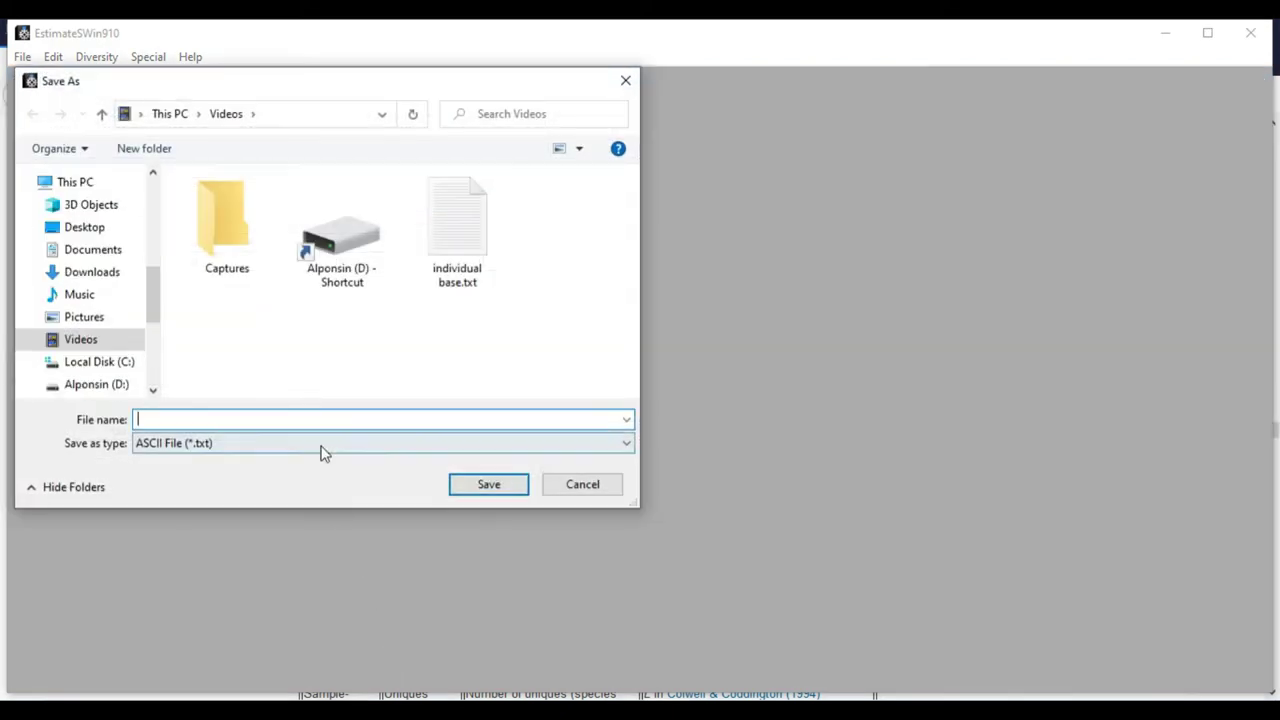
{"action": "left_click", "coordinate": [322, 451]}
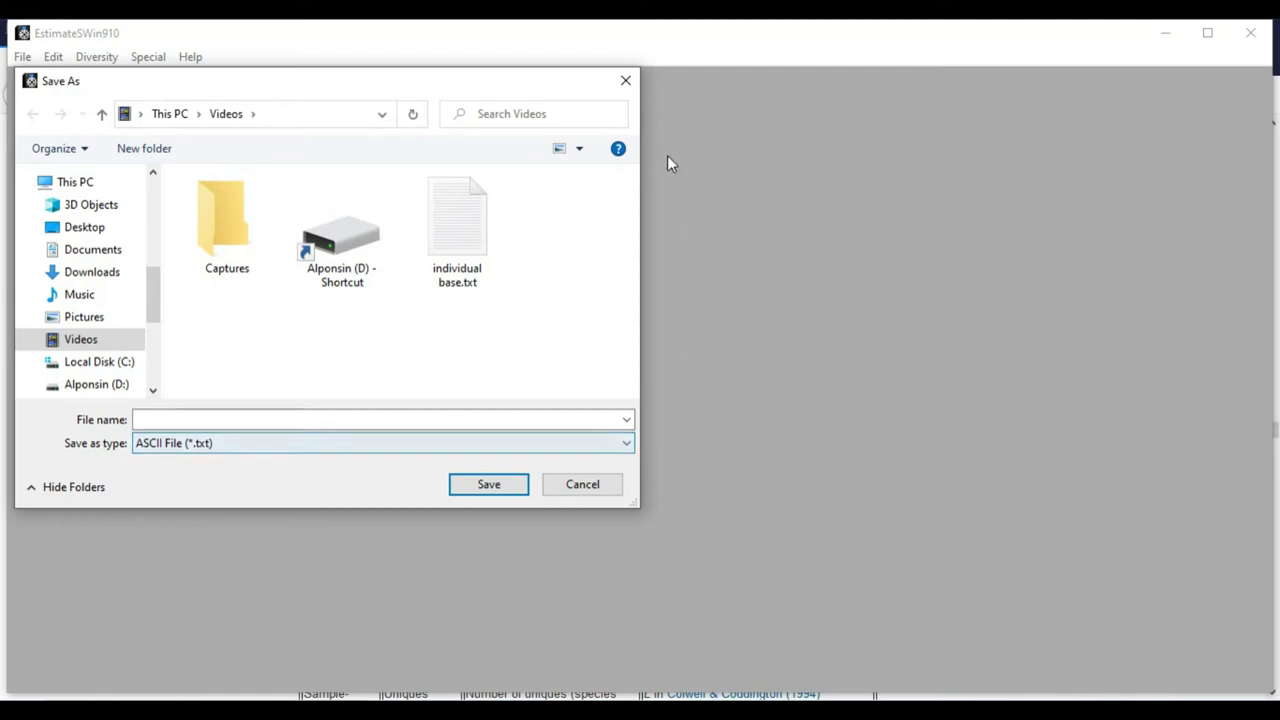
{"action": "left_click", "coordinate": [634, 84]}
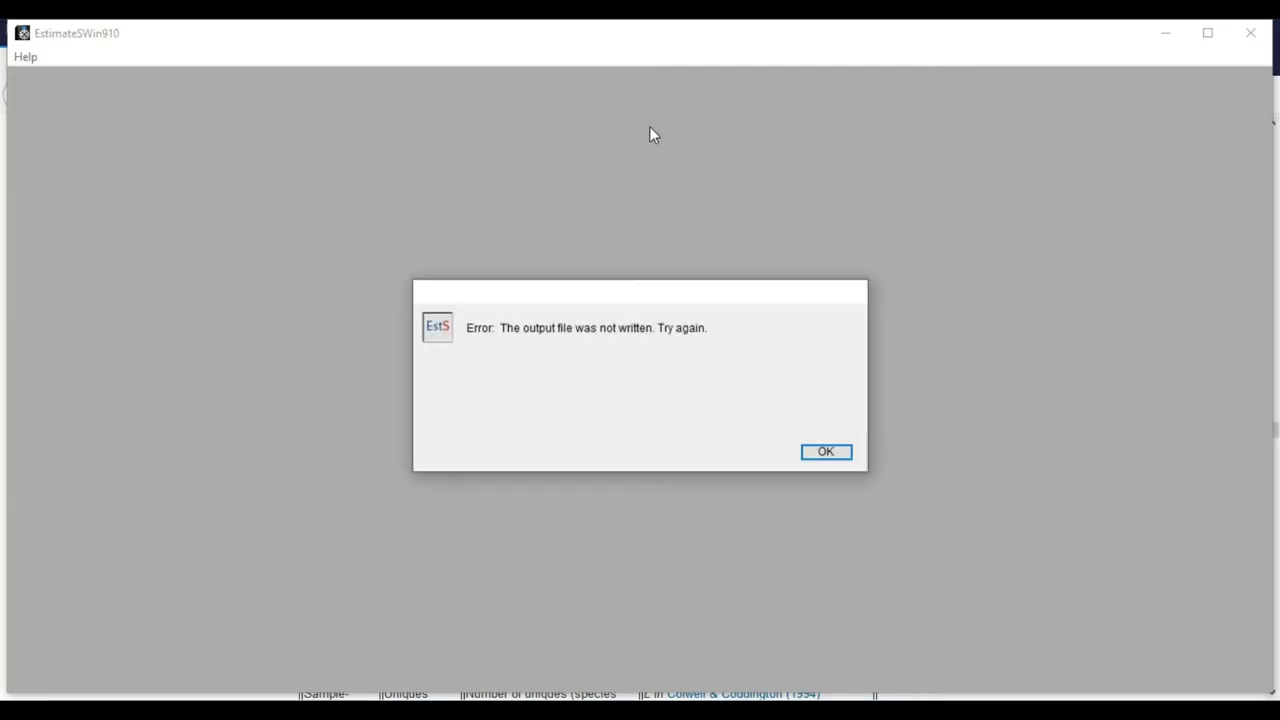
{"action": "left_click", "coordinate": [822, 453]}
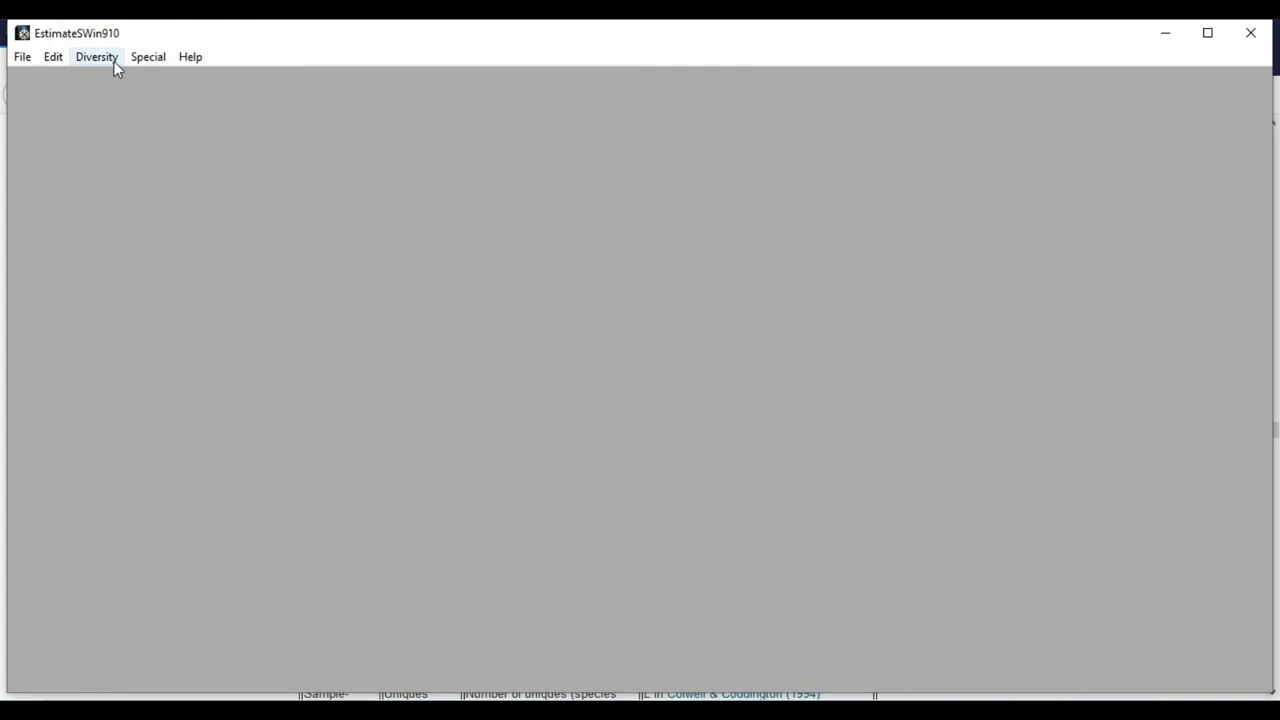
Open the list of diversity commands in EstimateS
{"action": "left_click", "coordinate": [114, 62]}
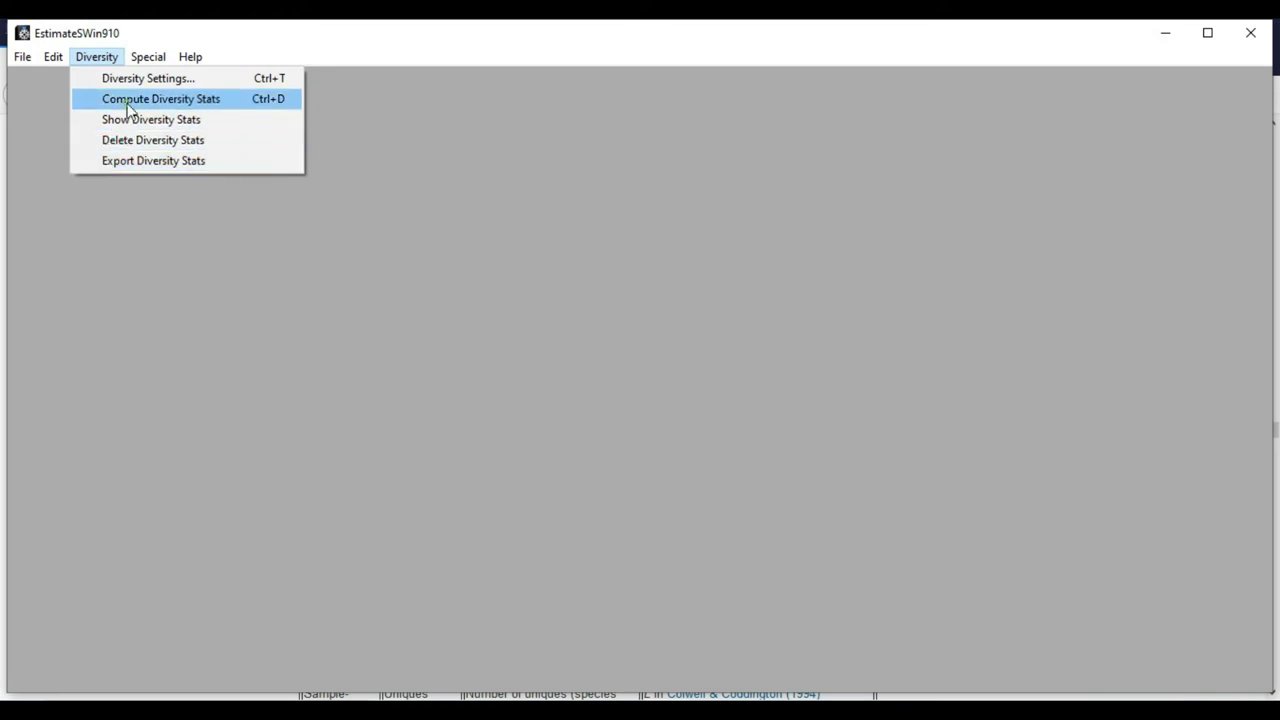
Show the existing diversity statistics, examine the Shannon and Simpson columns, and minimise the results table
{"action": "left_click", "coordinate": [129, 102]}
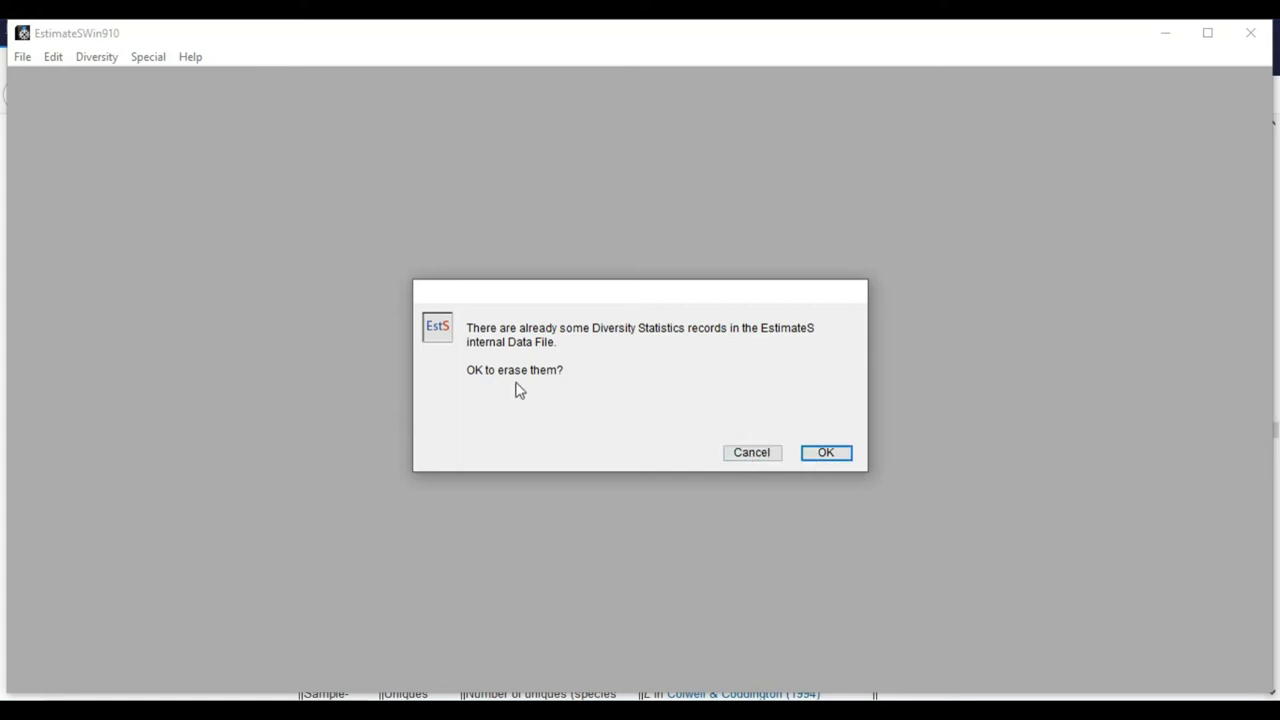
{"action": "left_click", "coordinate": [752, 453]}
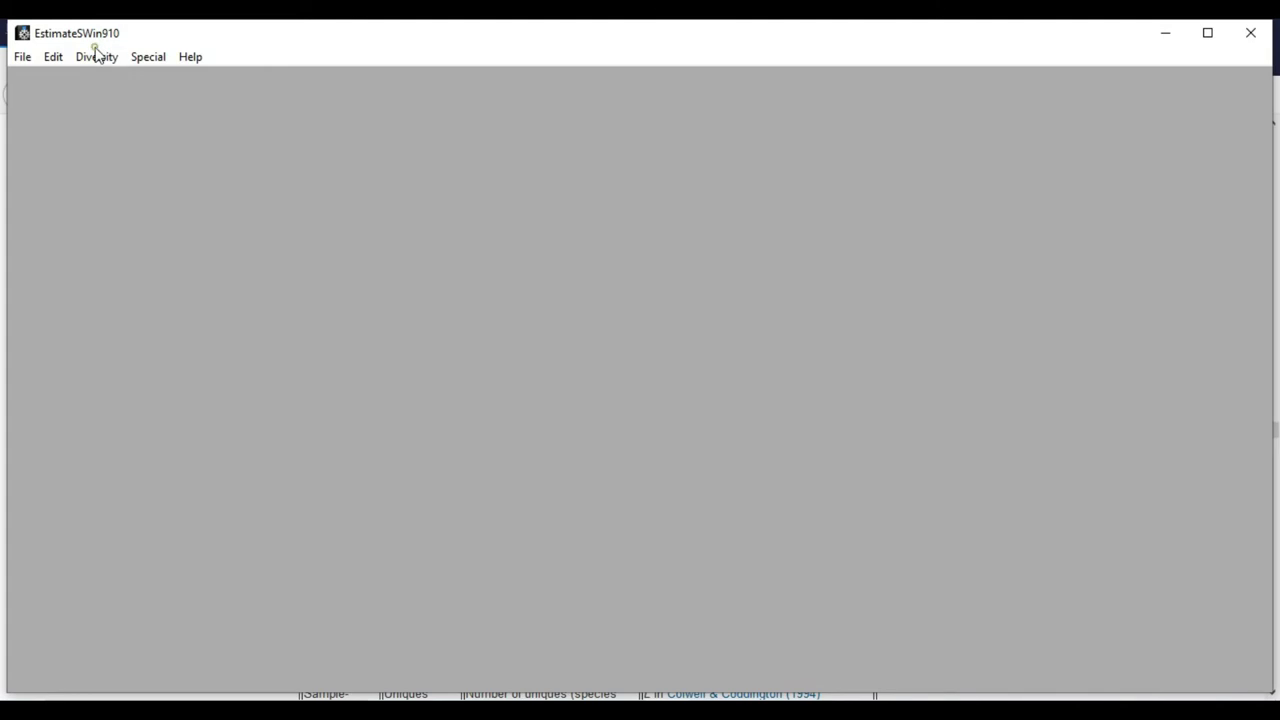
{"action": "left_click", "coordinate": [97, 60]}
{"action": "left_click", "coordinate": [107, 120]}
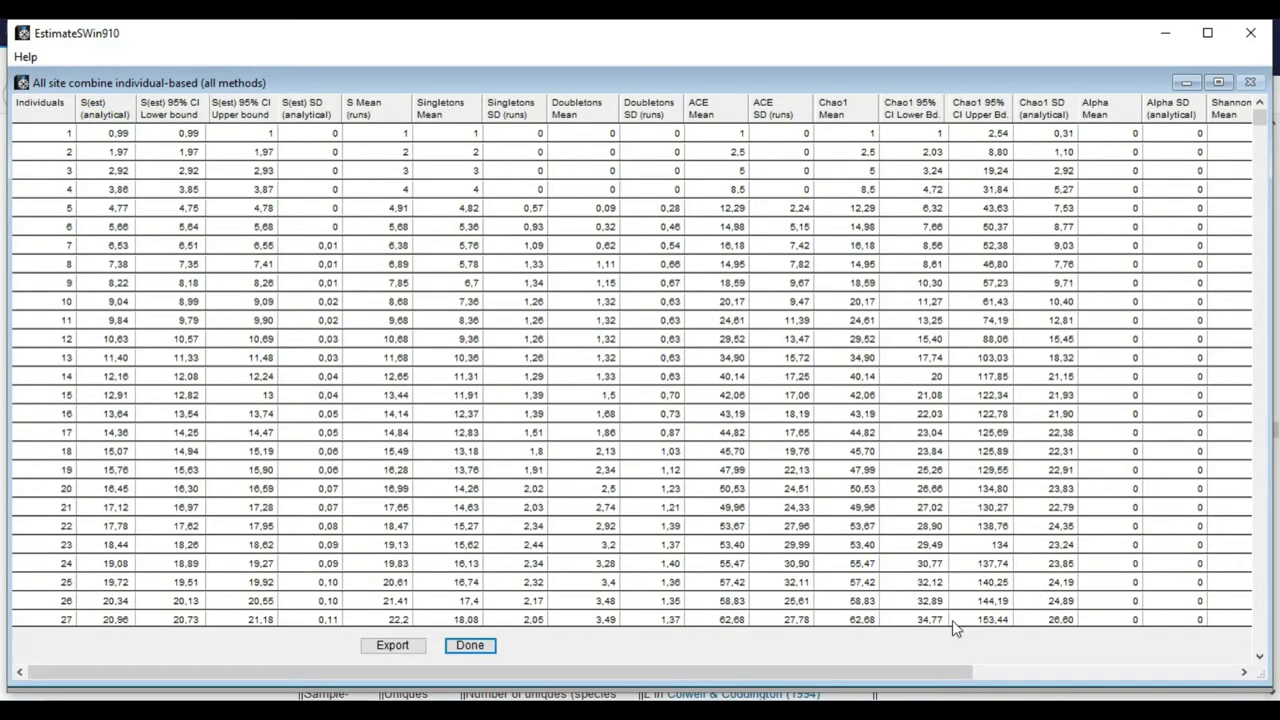
{"action": "left_click_drag", "start_coordinate": [808, 687], "coordinate": [1075, 672]}
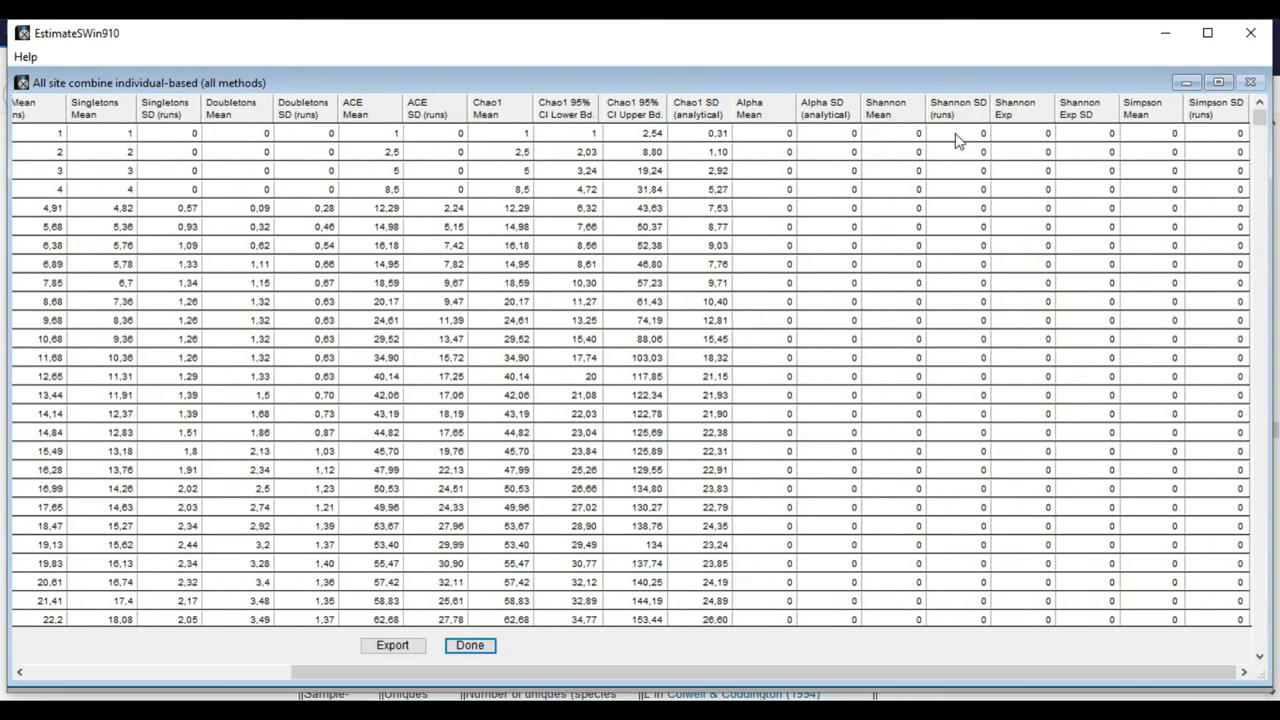
{"action": "left_click", "coordinate": [905, 138]}
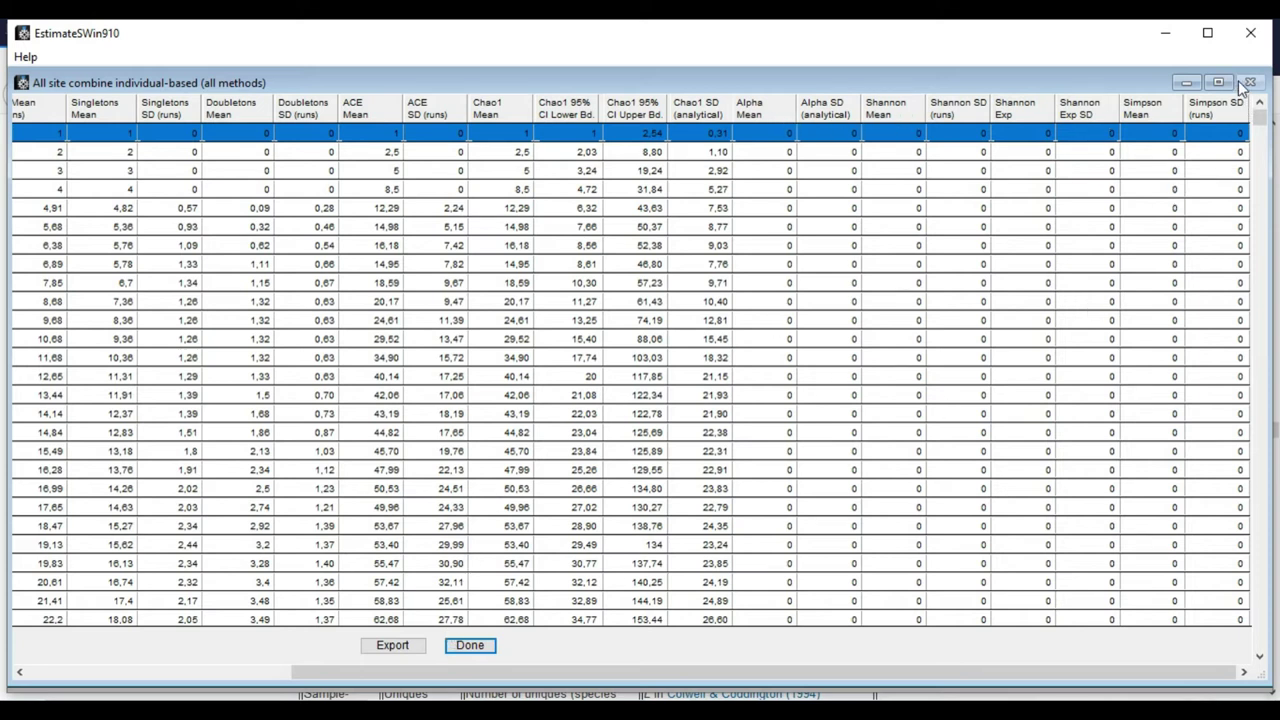
{"action": "left_click", "coordinate": [1188, 82]}
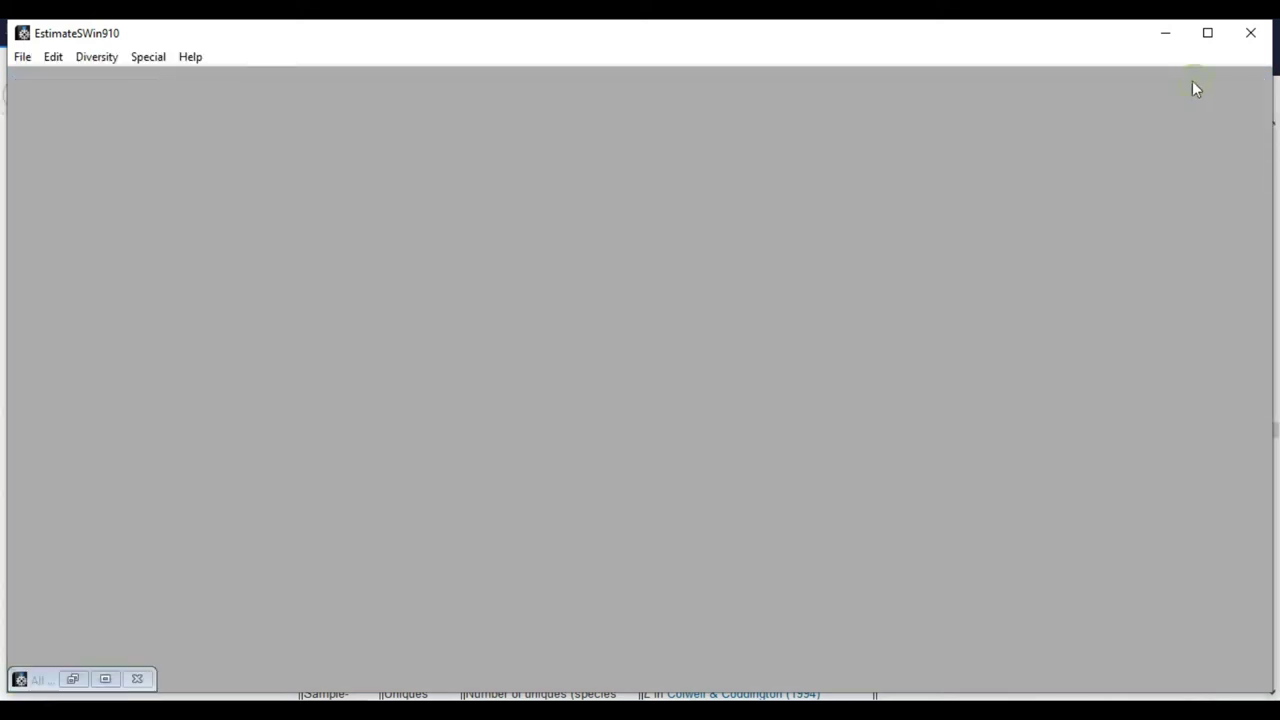
Enable Fisher's alpha, Shannon and Simpson indices in the diversity settings and compute the statistics, erasing the existing records
{"action": "left_click", "coordinate": [94, 63]}
{"action": "left_click", "coordinate": [95, 78]}
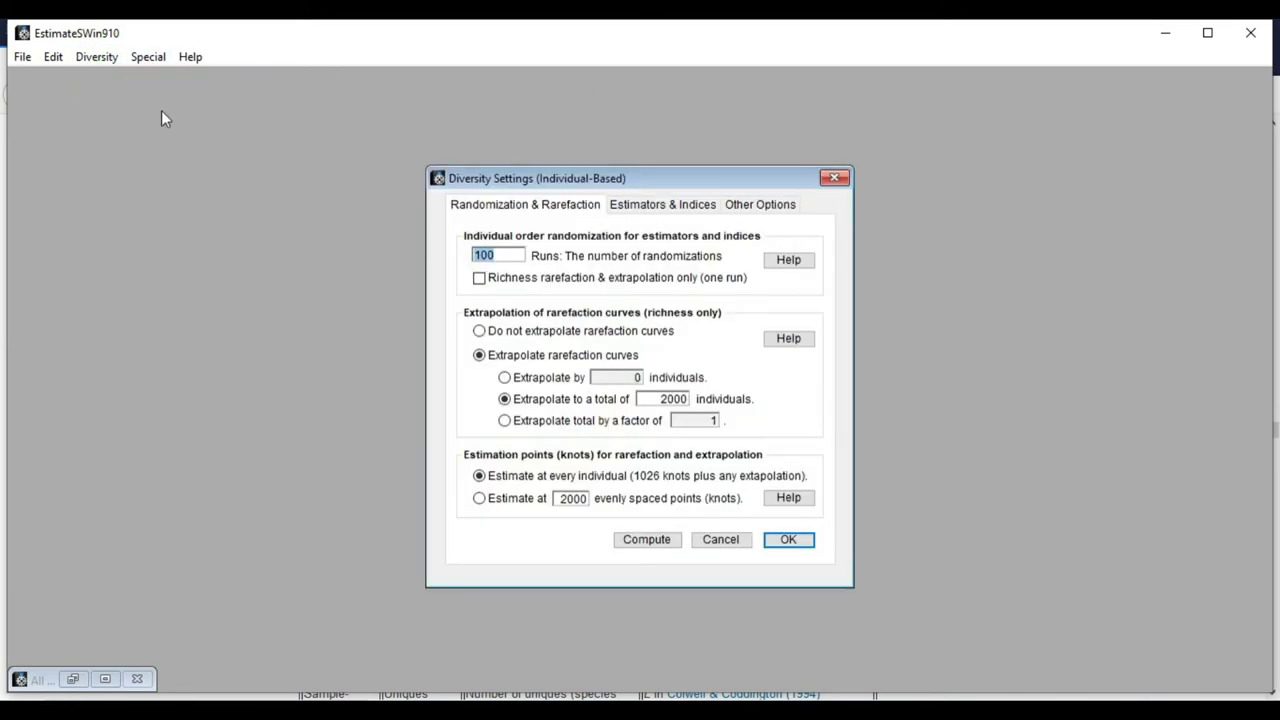
{"action": "left_click", "coordinate": [653, 205]}
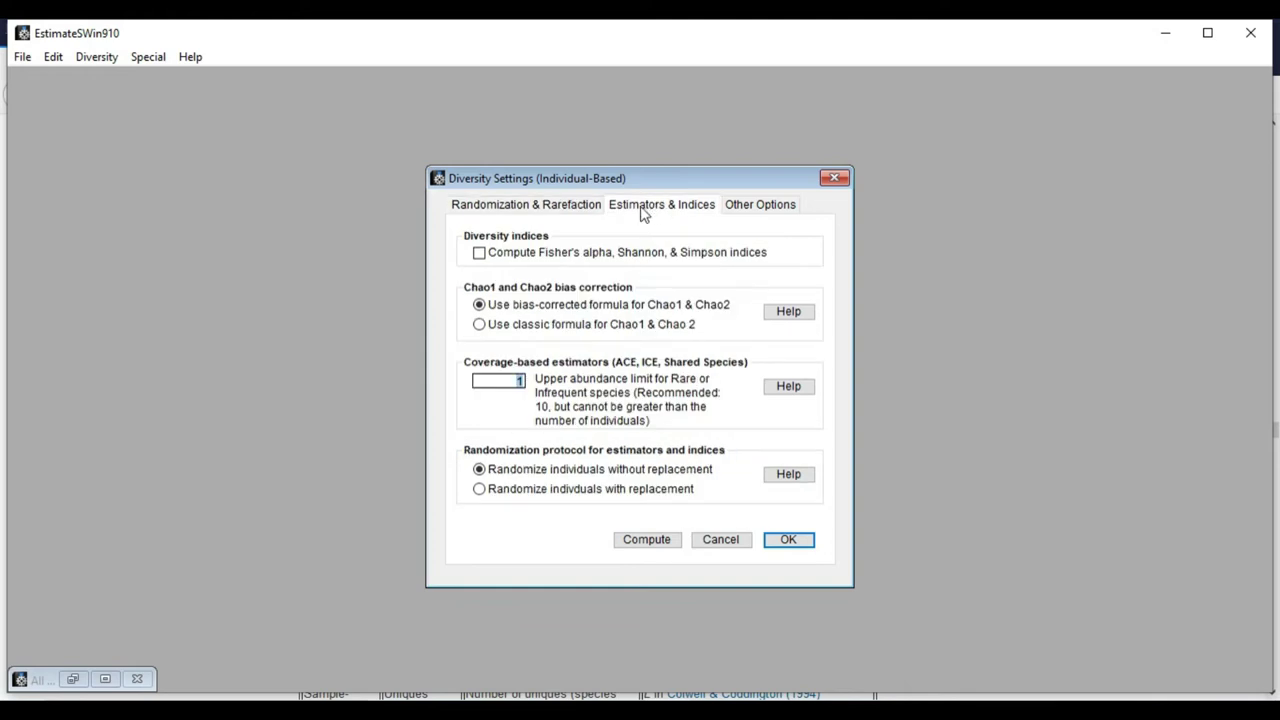
{"action": "left_click", "coordinate": [489, 256]}
{"action": "left_click", "coordinate": [750, 211]}
{"action": "left_click", "coordinate": [695, 211]}
{"action": "left_click", "coordinate": [659, 543]}
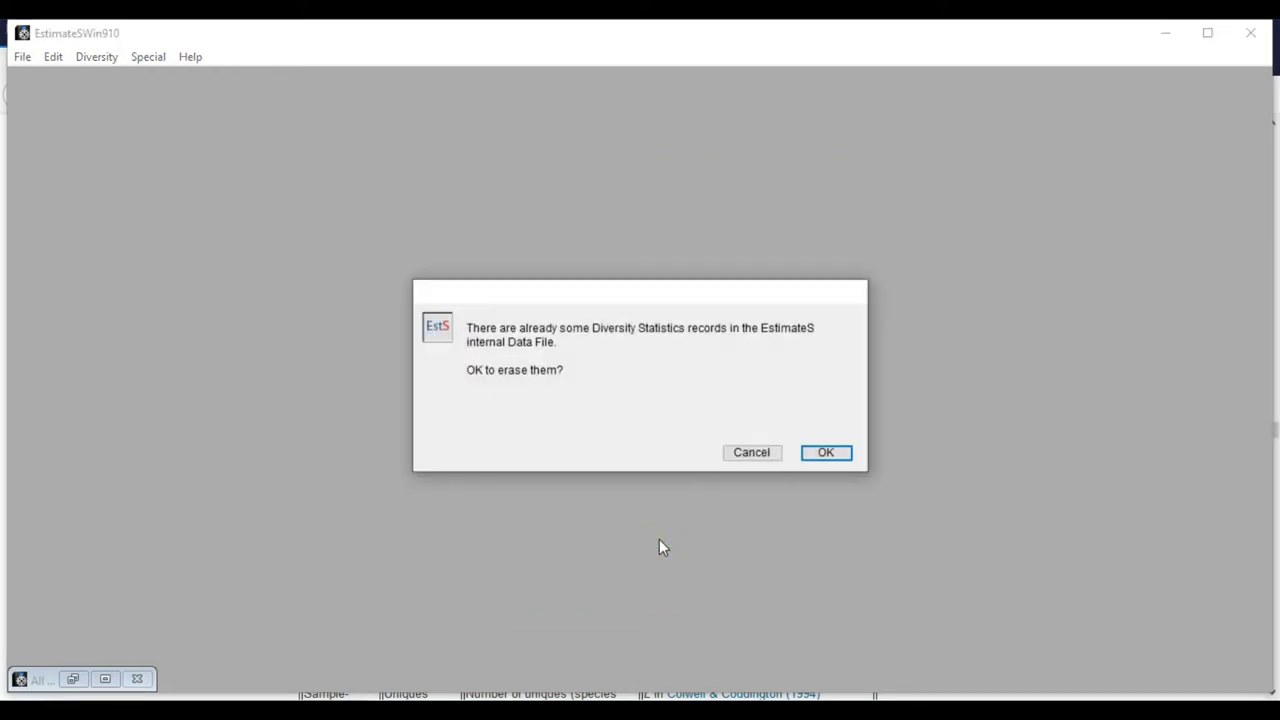
{"action": "left_click", "coordinate": [826, 453]}
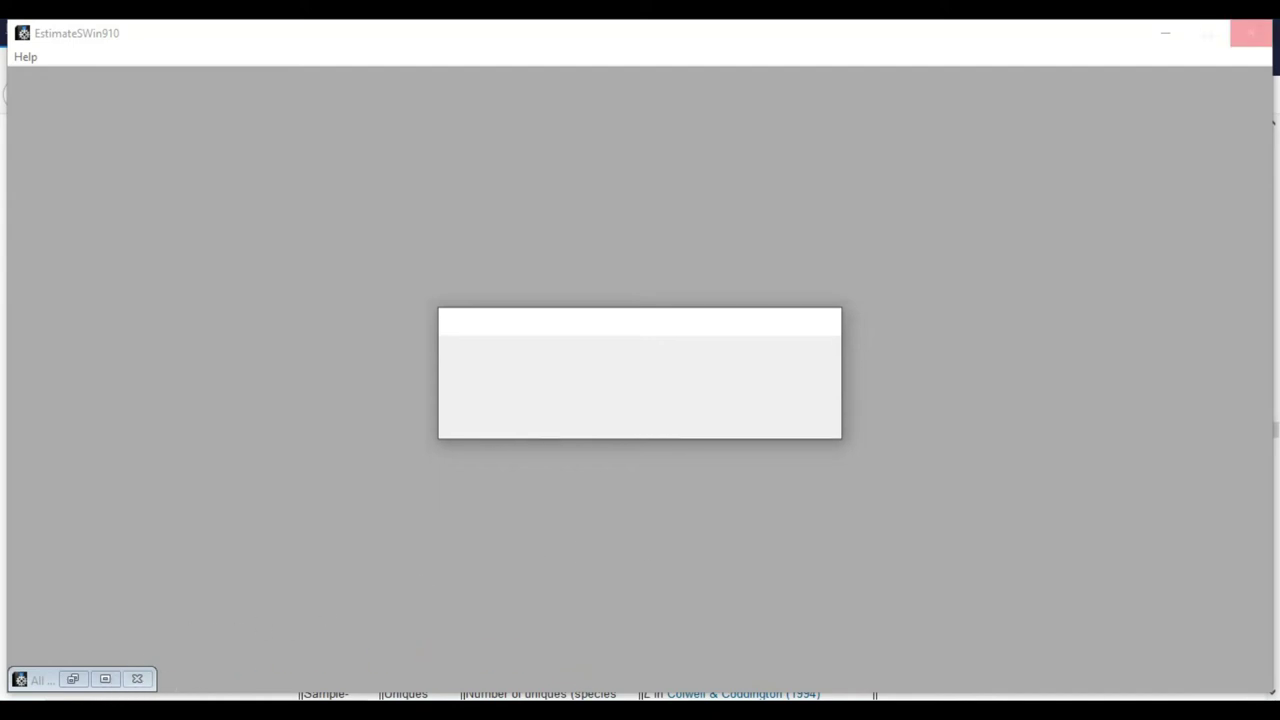
Switch to the EstimateS user guide in Firefox and read the Fisher's alpha, Shannon and Simpson entries of the diversity statistics table
{"action": "left_click", "coordinate": [600, 692]}
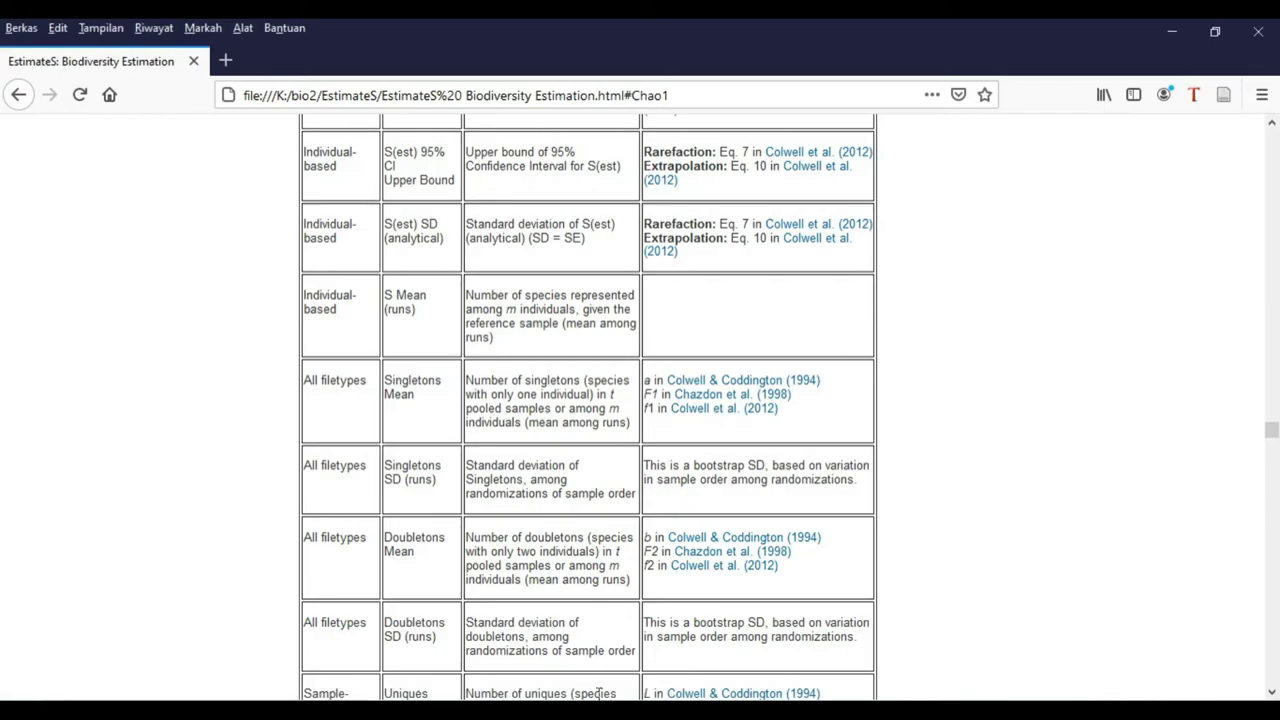
{"action": "scroll", "coordinate": [871, 485], "scroll_direction": "down", "scroll_amount": 15}
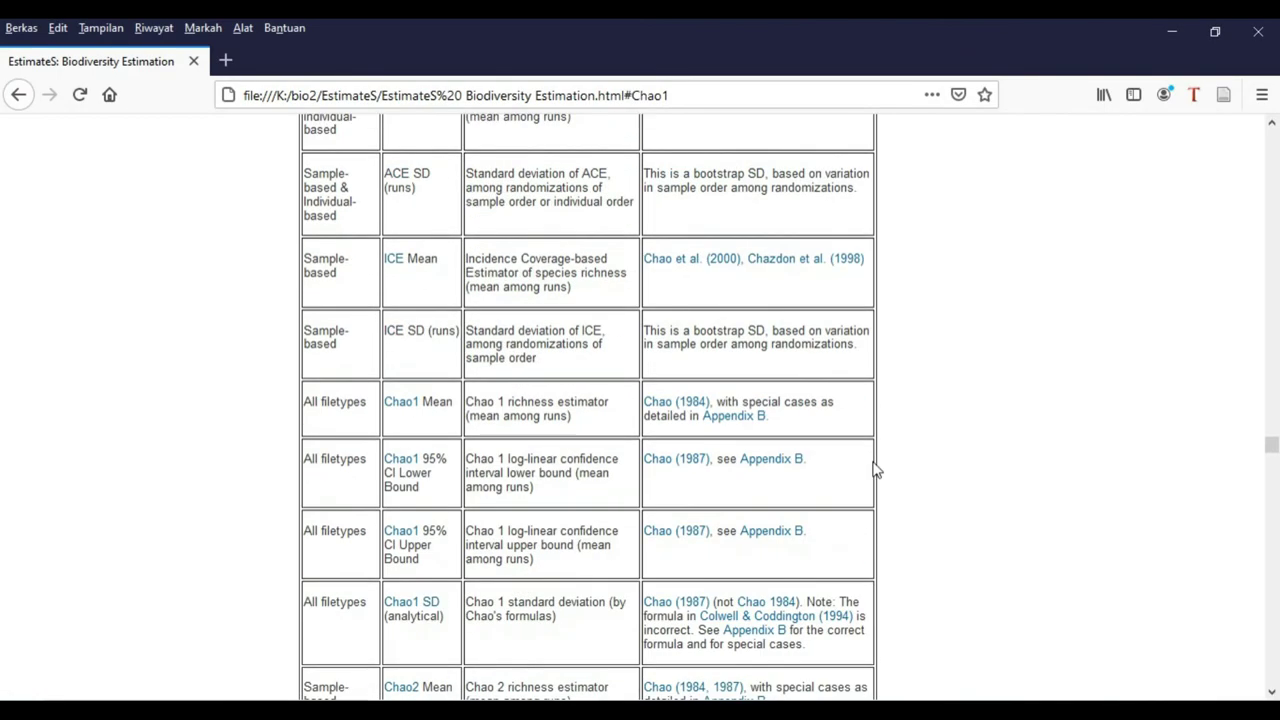
{"action": "scroll", "coordinate": [876, 470], "scroll_direction": "down", "scroll_amount": 12}
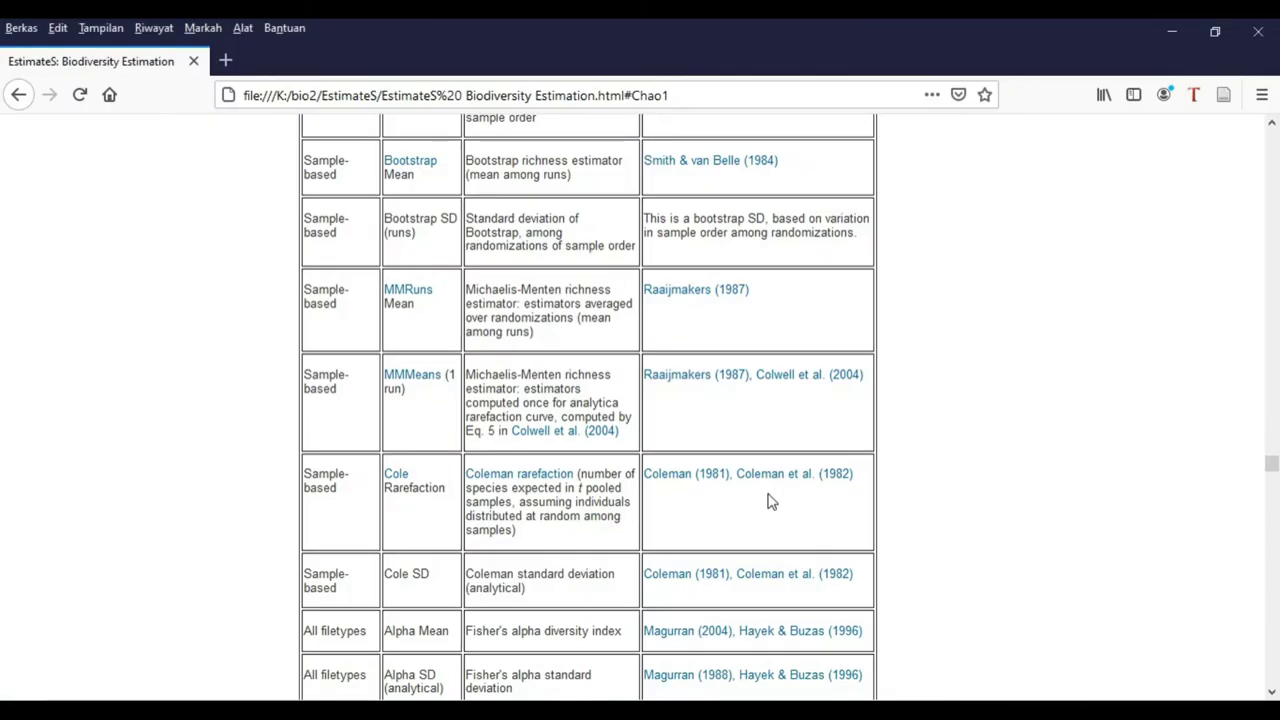
{"action": "scroll", "coordinate": [768, 503], "scroll_direction": "down", "scroll_amount": 4}
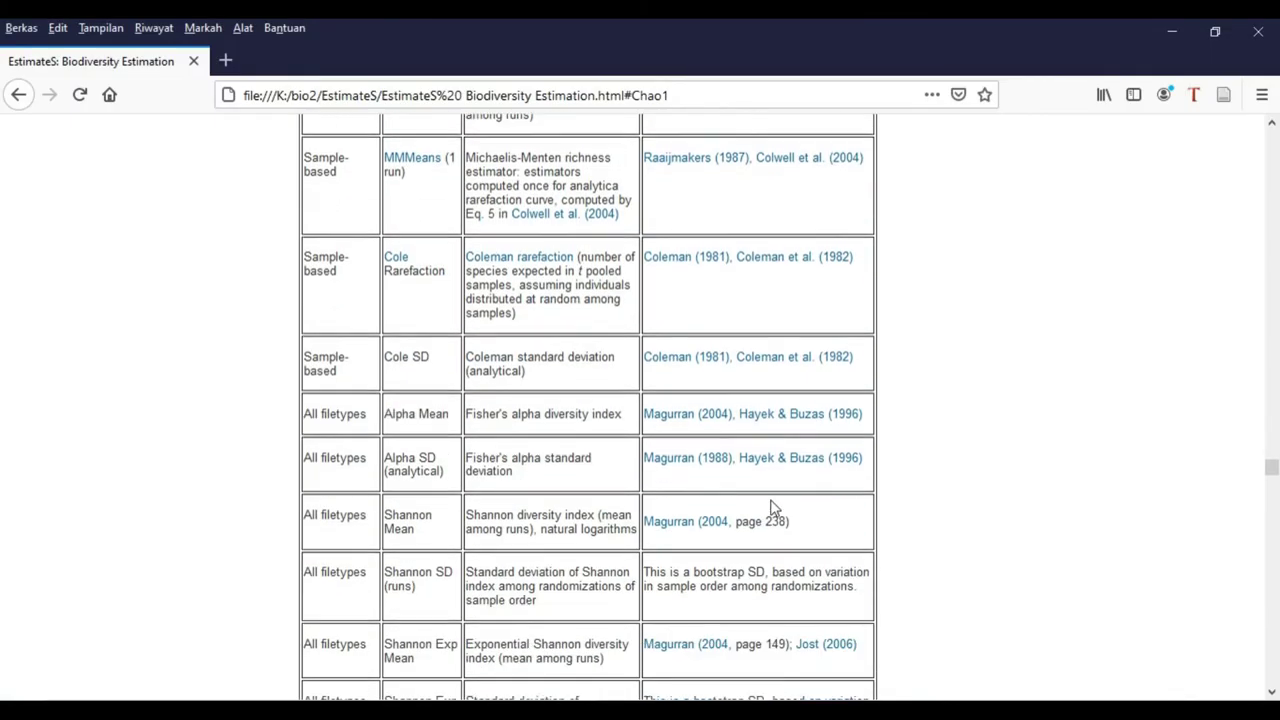
{"action": "scroll", "coordinate": [770, 507], "scroll_direction": "down", "scroll_amount": 1}
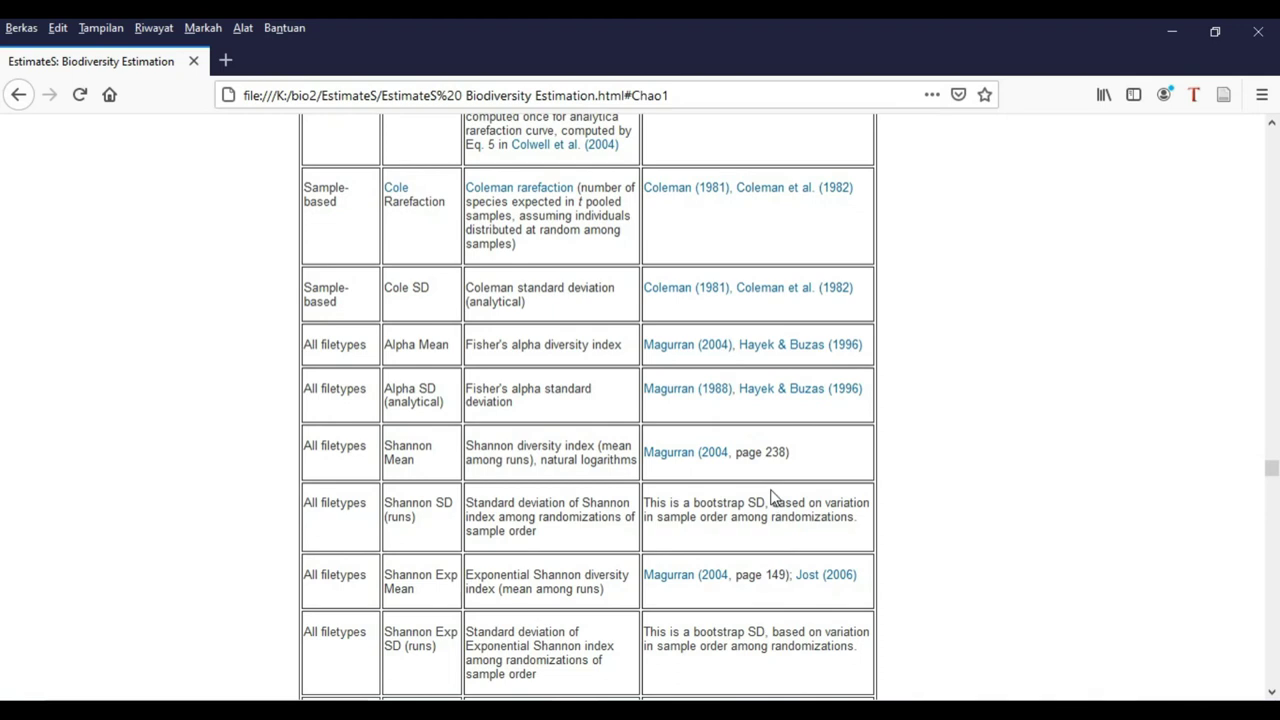
{"action": "scroll", "coordinate": [512, 612], "scroll_direction": "down", "scroll_amount": 2}
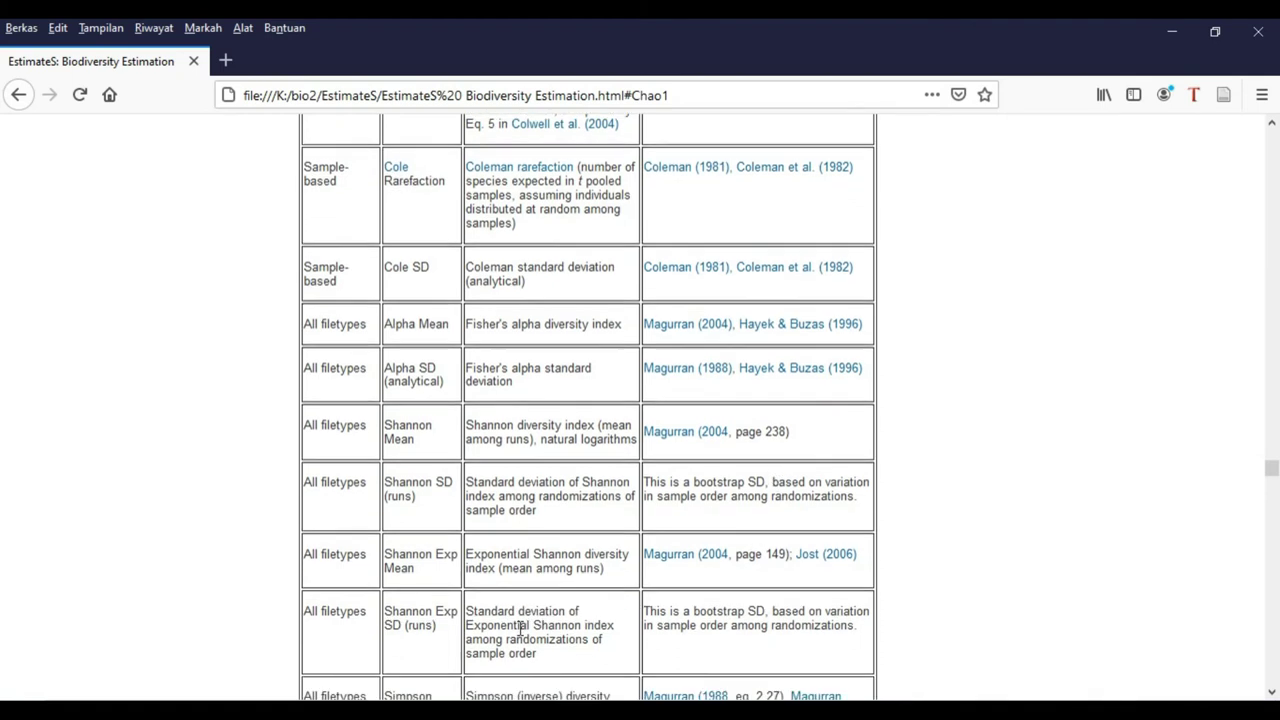
{"action": "scroll", "coordinate": [512, 612], "scroll_direction": "down", "scroll_amount": 4}
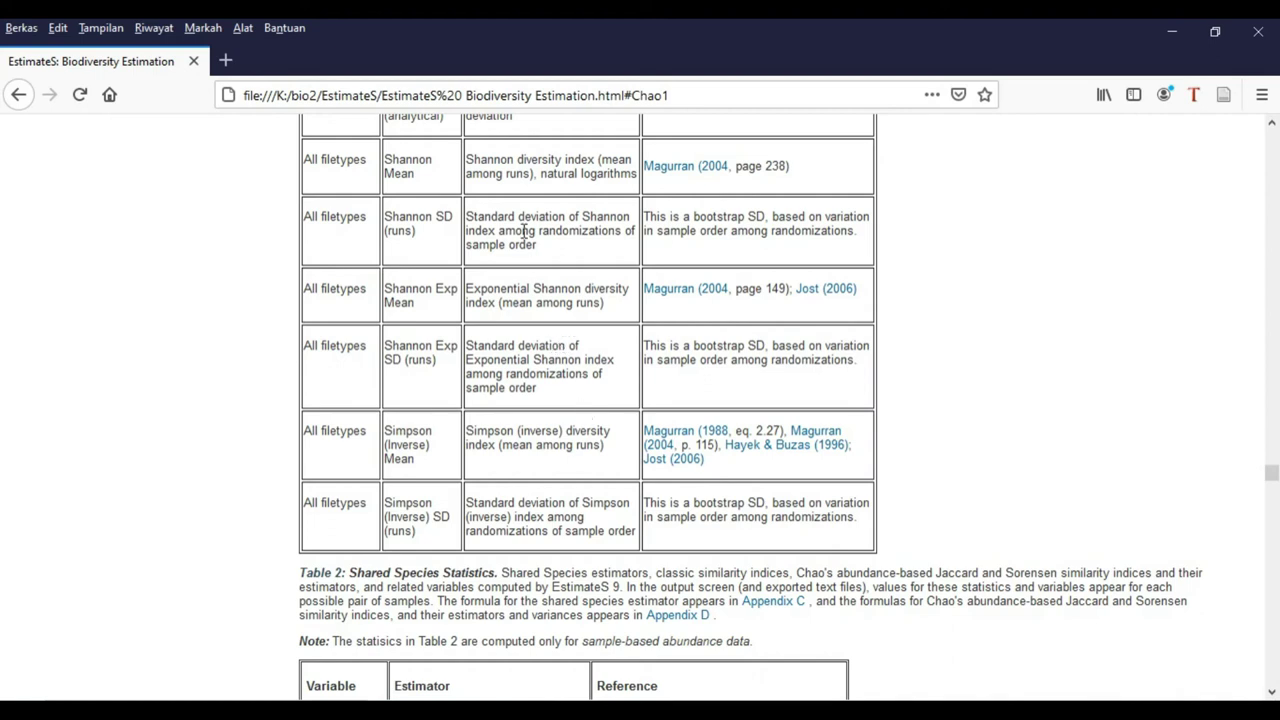
{"action": "scroll", "coordinate": [513, 173], "scroll_direction": "up", "scroll_amount": 2}
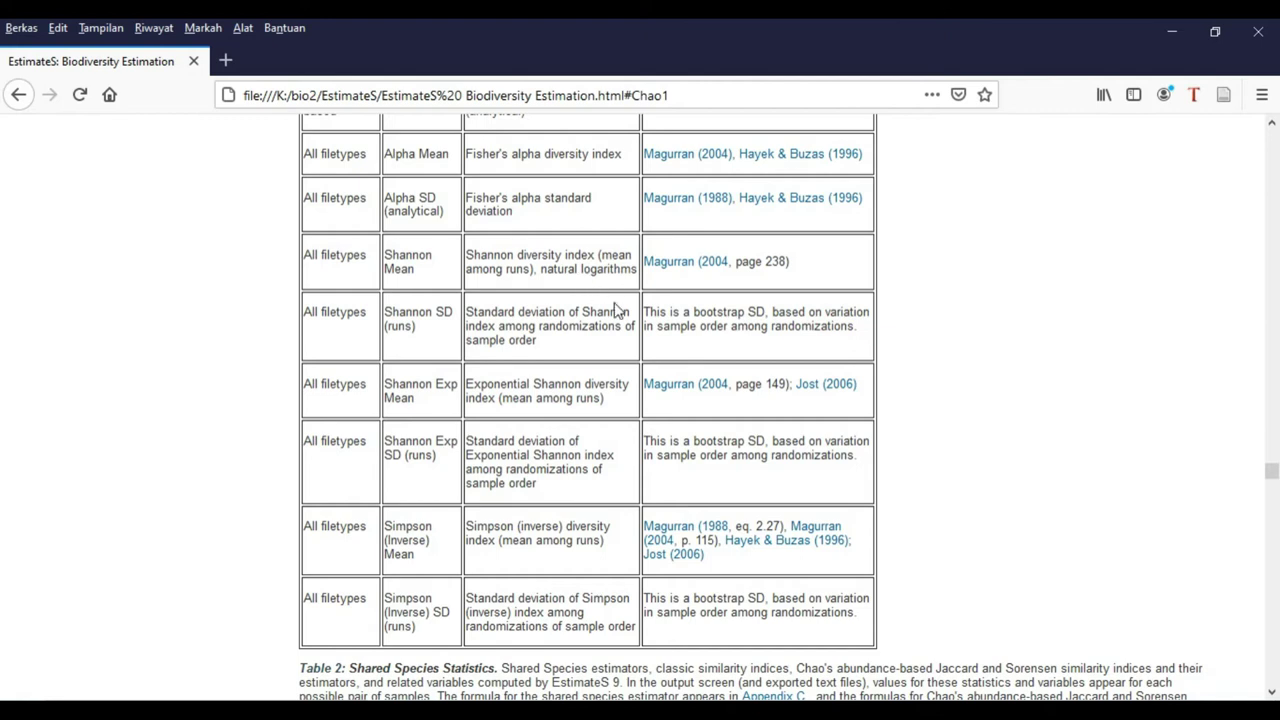
Follow the Jost (2006) reference for exponential Shannon and look through the appendices to the Chao1 and Chao2 equation table
{"action": "left_click", "coordinate": [819, 399]}
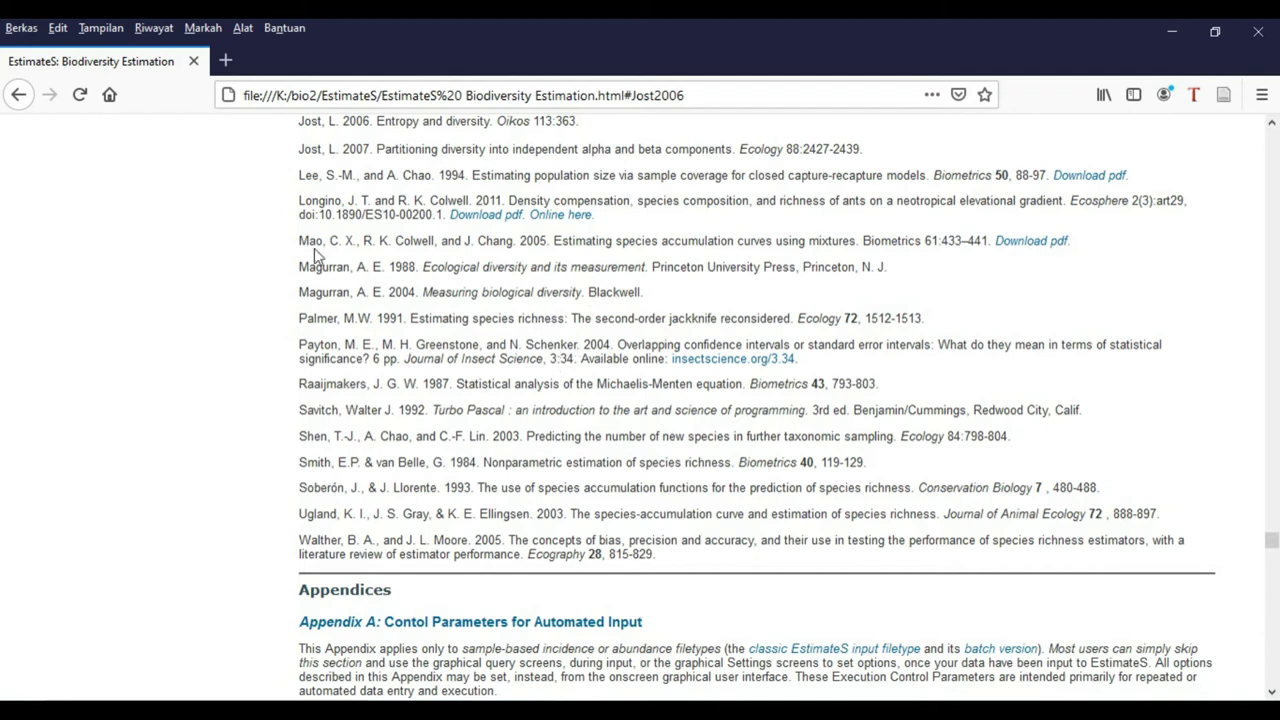
{"action": "scroll", "coordinate": [325, 265], "scroll_direction": "down", "scroll_amount": 6}
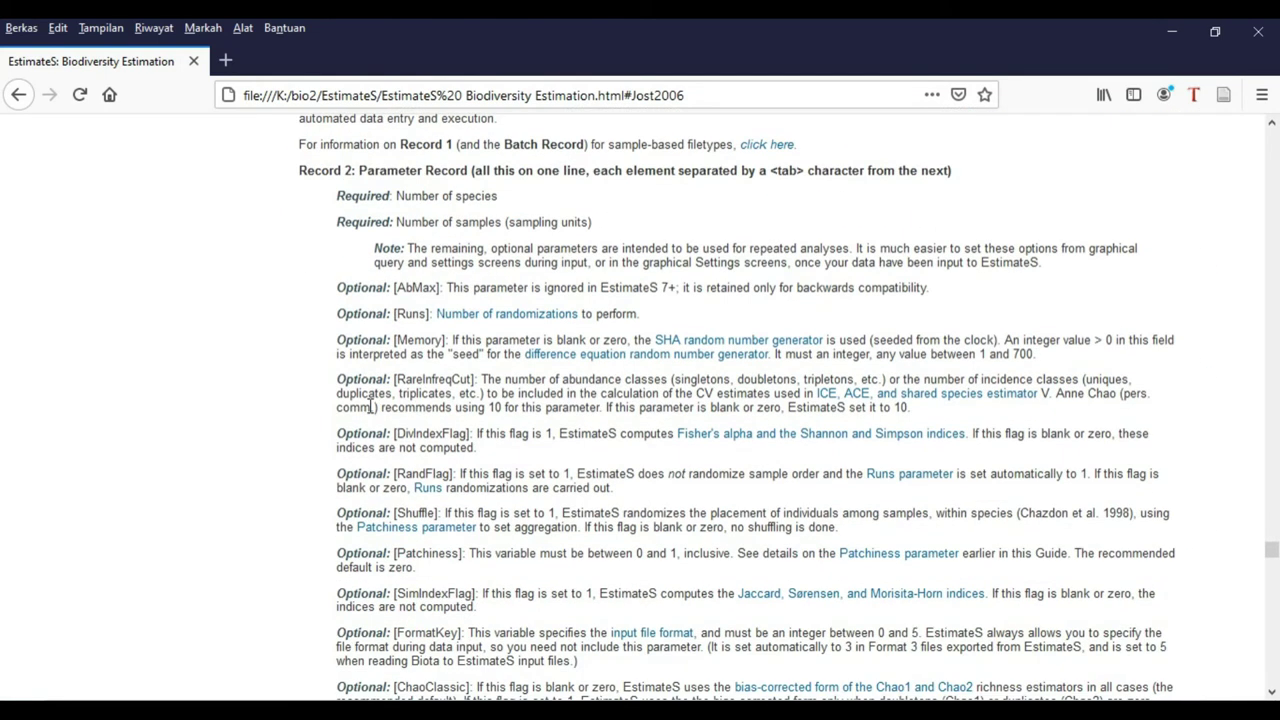
{"action": "scroll", "coordinate": [374, 417], "scroll_direction": "down", "scroll_amount": 10}
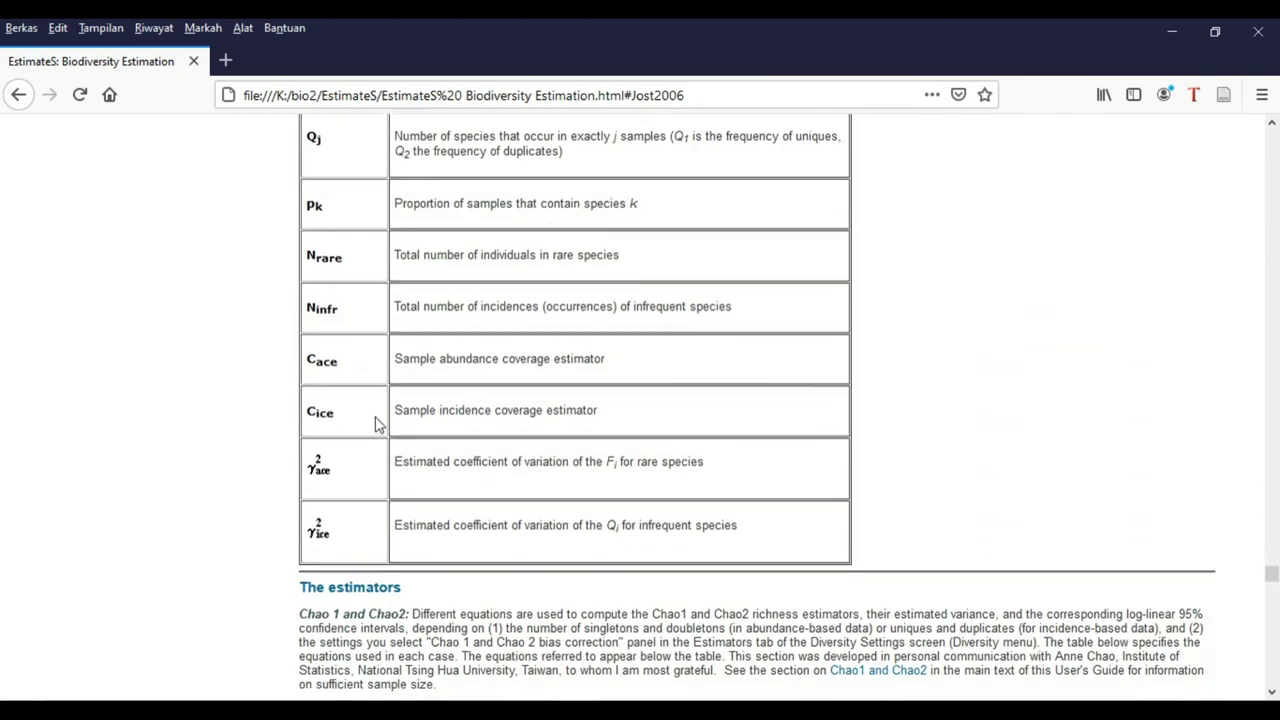
{"action": "scroll", "coordinate": [380, 424], "scroll_direction": "down", "scroll_amount": 5}
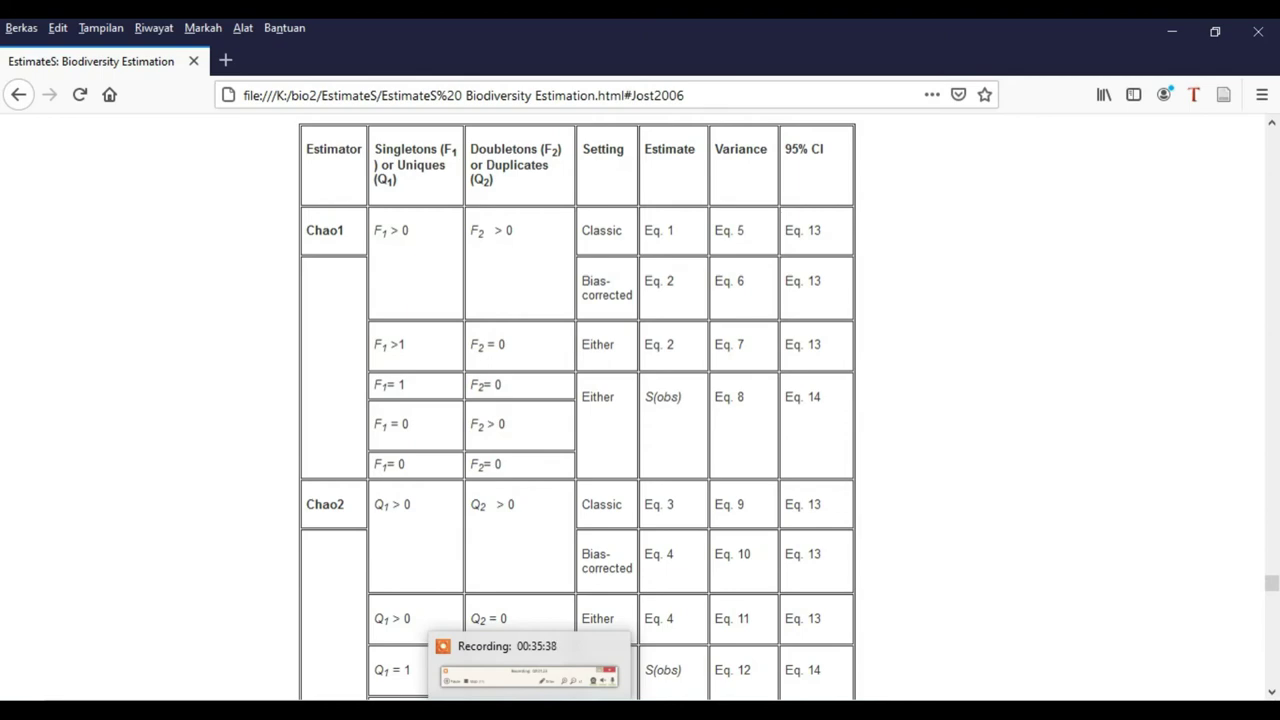
Switch to EstimateS to check on the running computation, and return to the user guide in Firefox
{"action": "left_click", "coordinate": [655, 613]}
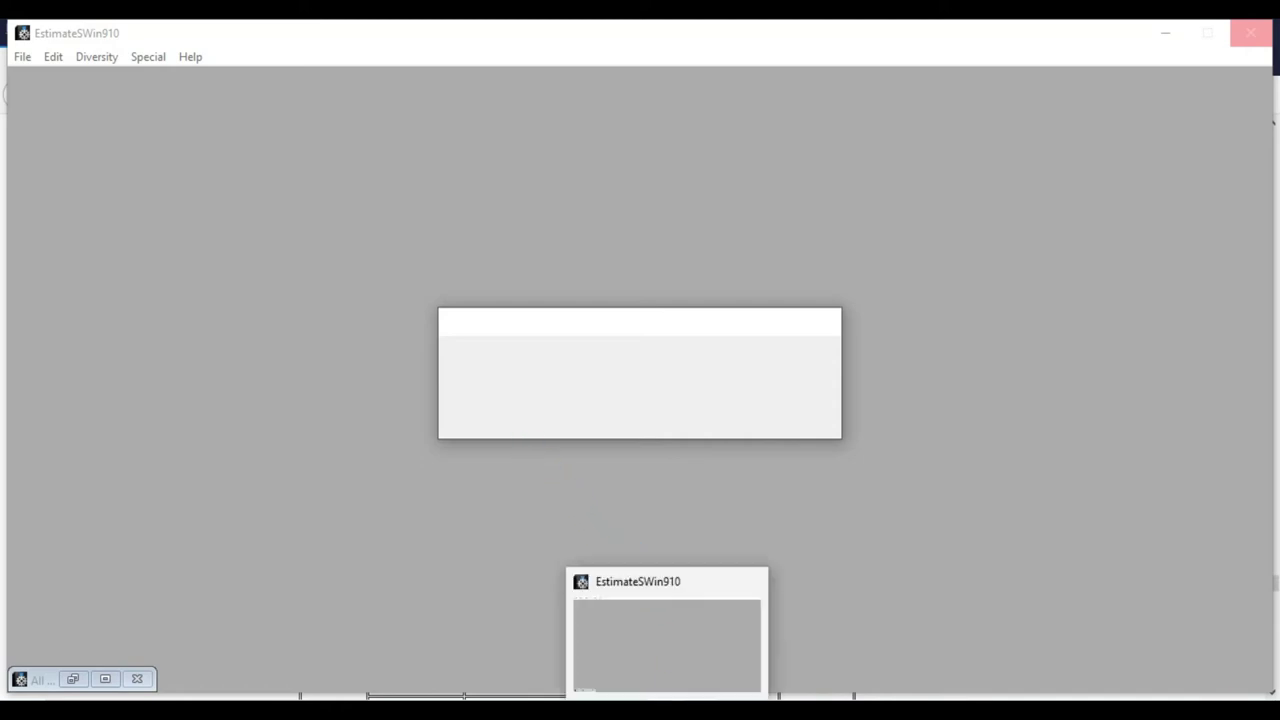
{"action": "left_click", "coordinate": [667, 697]}
{"action": "mouse_move", "coordinate": [667, 654]}
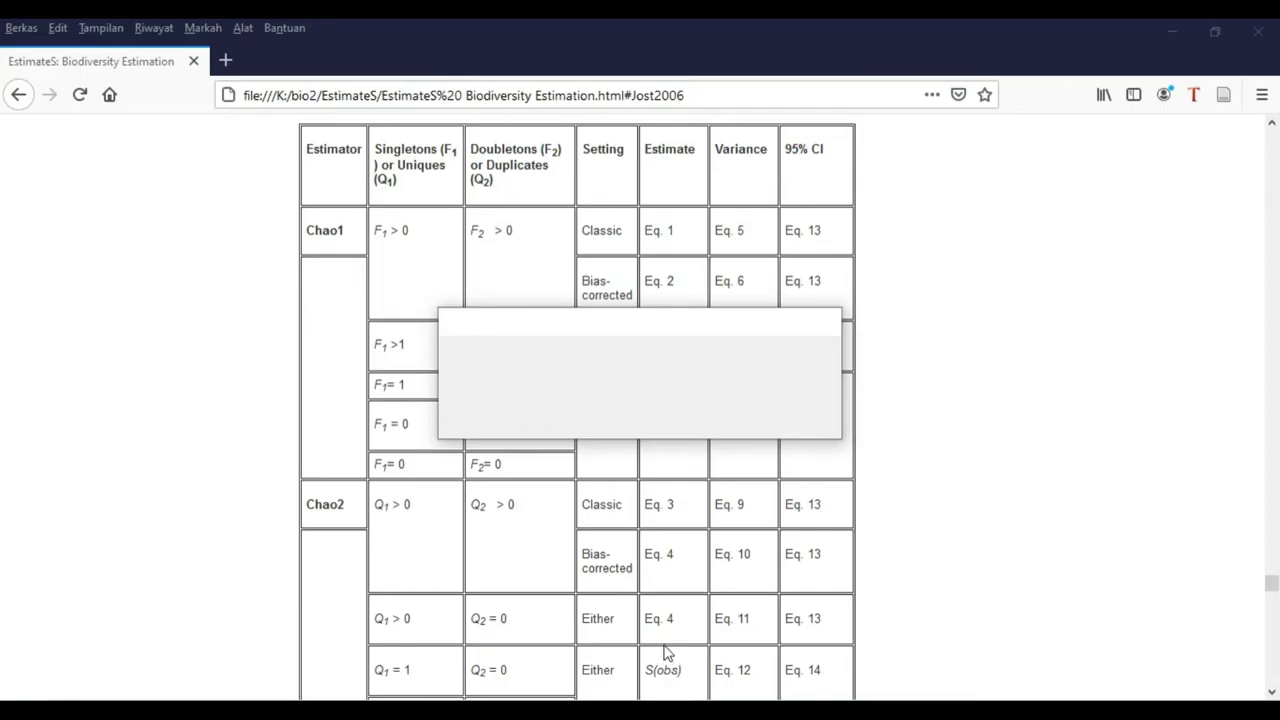
Go back to the beginning of the guide and read through to the section on preparing a data input file
{"action": "scroll", "coordinate": [1126, 329], "scroll_direction": "up", "scroll_amount": 3}
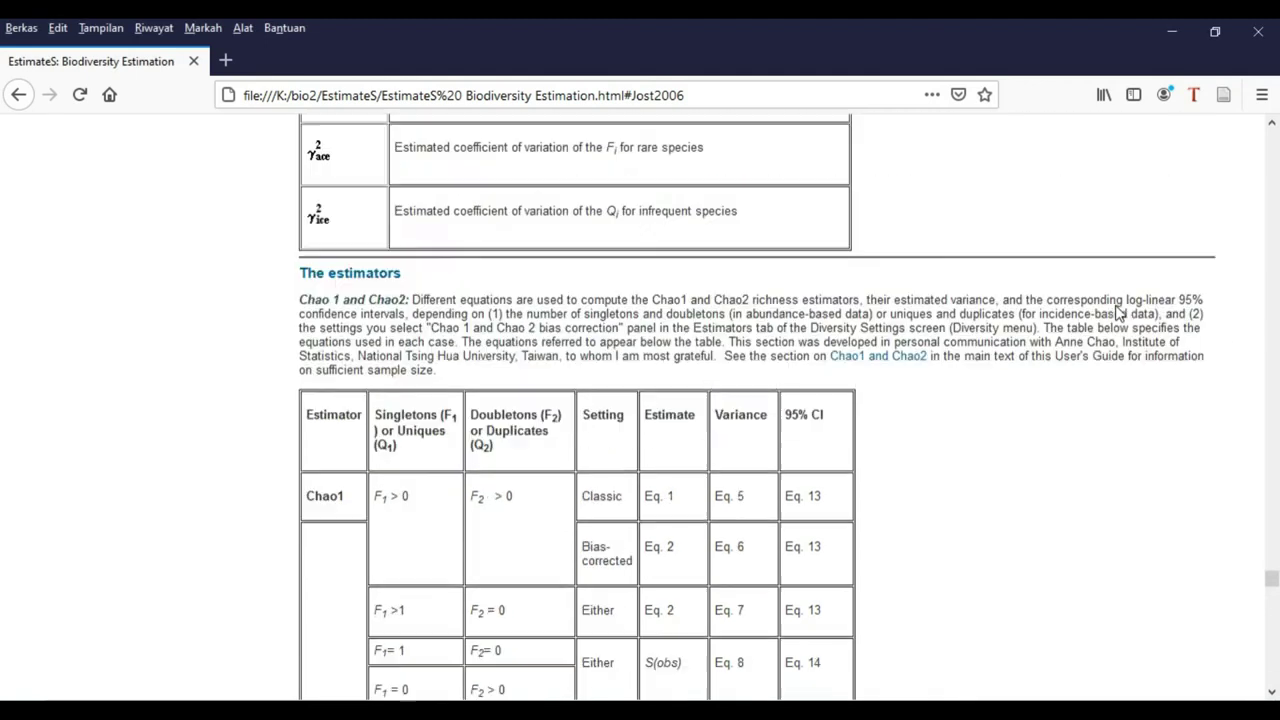
{"action": "scroll", "coordinate": [1122, 310], "scroll_direction": "up", "scroll_amount": 10}
{"action": "scroll", "coordinate": [1276, 519], "scroll_direction": "up", "scroll_amount": 2}
{"action": "left_click_drag", "start_coordinate": [1276, 519], "coordinate": [1271, 125]}
{"action": "scroll", "coordinate": [1160, 349], "scroll_direction": "down", "scroll_amount": 10}
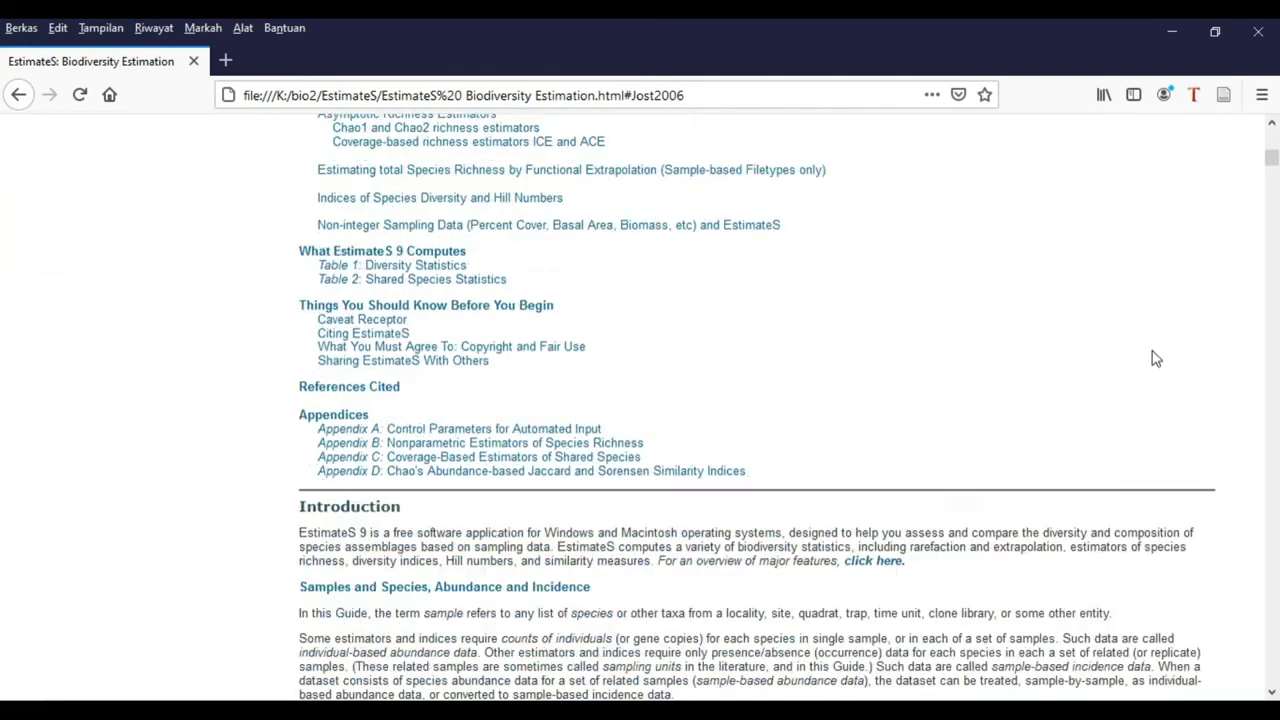
{"action": "scroll", "coordinate": [1156, 358], "scroll_direction": "down", "scroll_amount": 10}
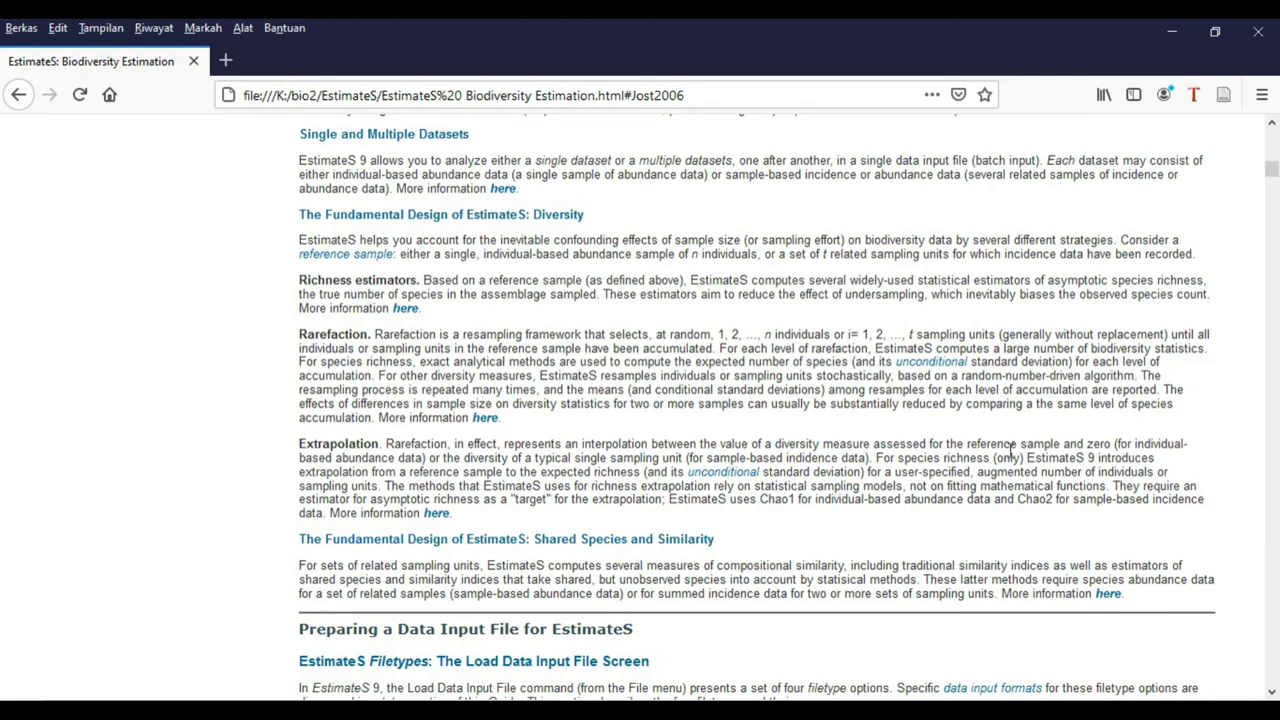
{"action": "scroll", "coordinate": [1012, 445], "scroll_direction": "down", "scroll_amount": 5}
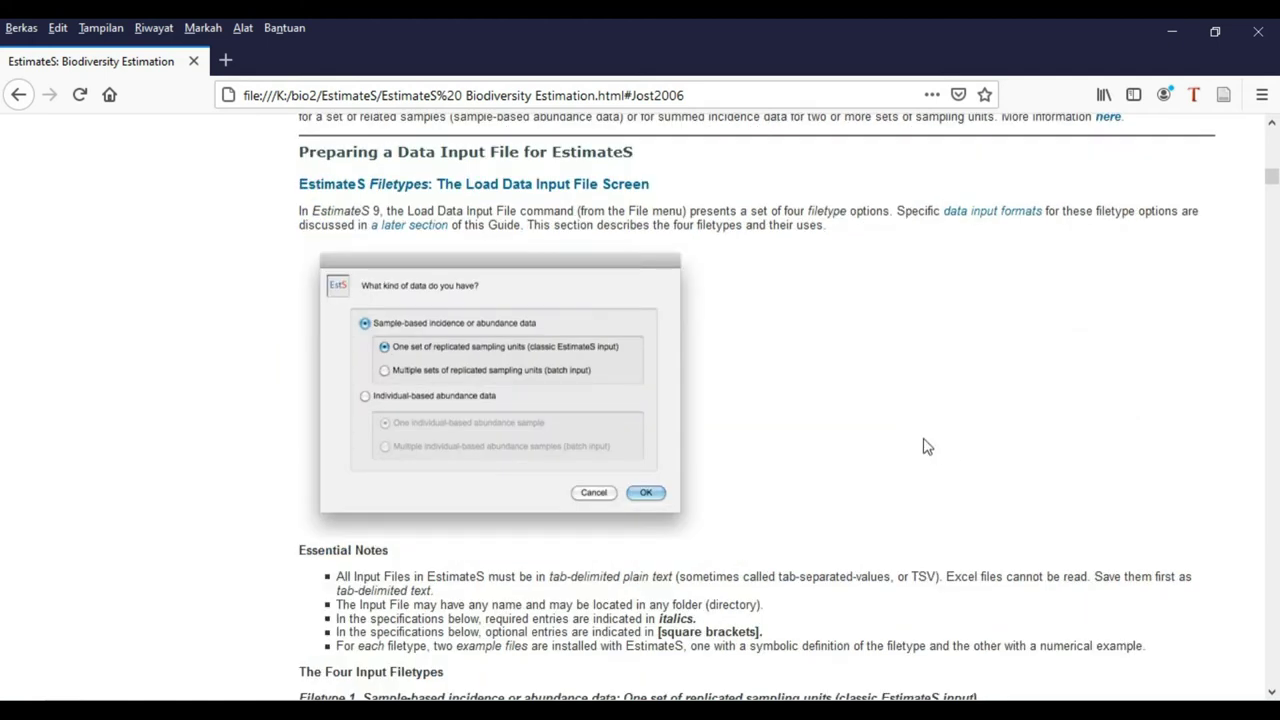
Review the guide's descriptions of the sample-based and individual-based input filetypes and their required records
{"action": "scroll", "coordinate": [922, 442], "scroll_direction": "down", "scroll_amount": 7}
{"action": "scroll", "coordinate": [918, 434], "scroll_direction": "down", "scroll_amount": 2}
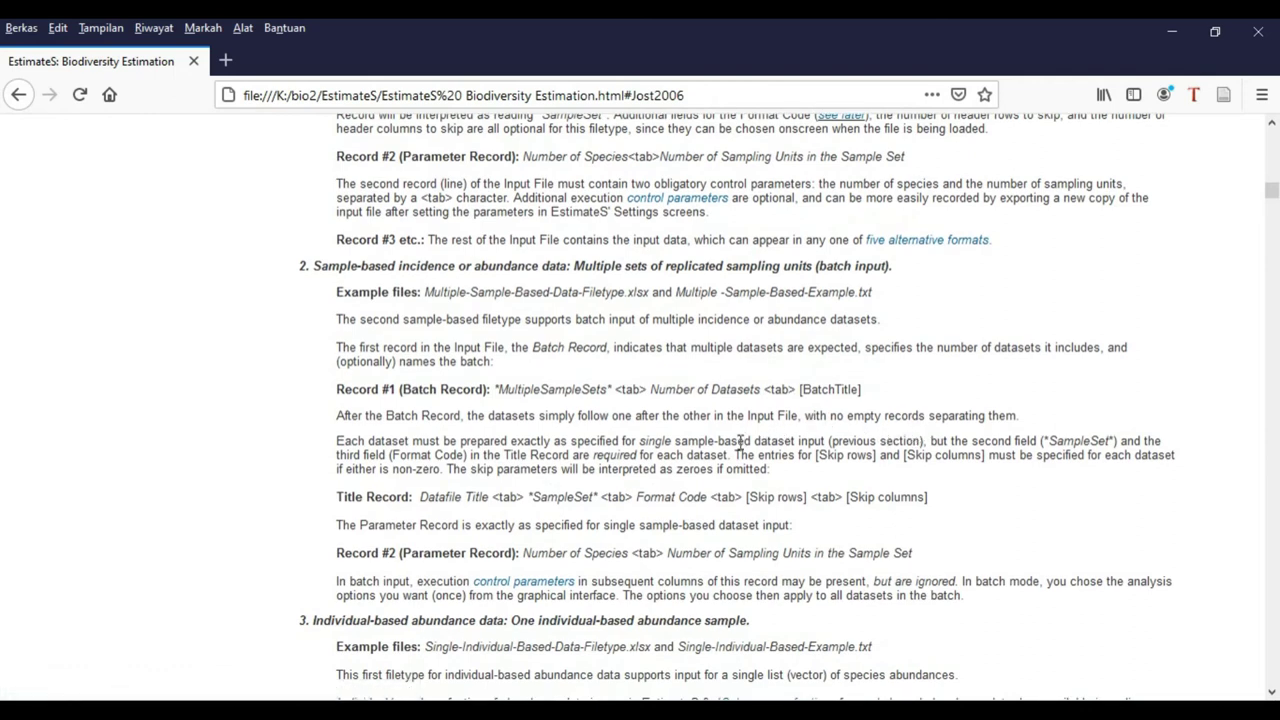
{"action": "scroll", "coordinate": [740, 441], "scroll_direction": "down", "scroll_amount": 4}
{"action": "scroll", "coordinate": [740, 445], "scroll_direction": "down", "scroll_amount": 2}
{"action": "scroll", "coordinate": [740, 446], "scroll_direction": "down", "scroll_amount": 2}
{"action": "scroll", "coordinate": [740, 440], "scroll_direction": "up", "scroll_amount": 20}
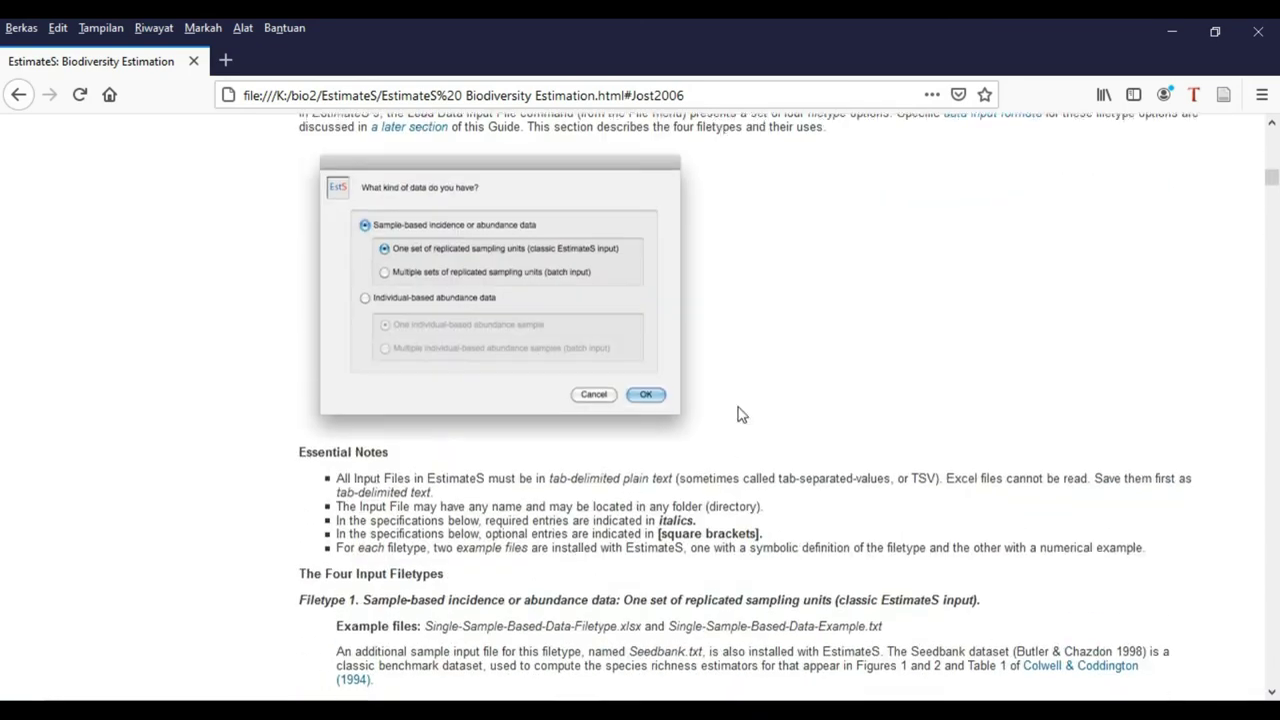
{"action": "scroll", "coordinate": [745, 420], "scroll_direction": "down", "scroll_amount": 7}
{"action": "scroll", "coordinate": [751, 435], "scroll_direction": "down", "scroll_amount": 2}
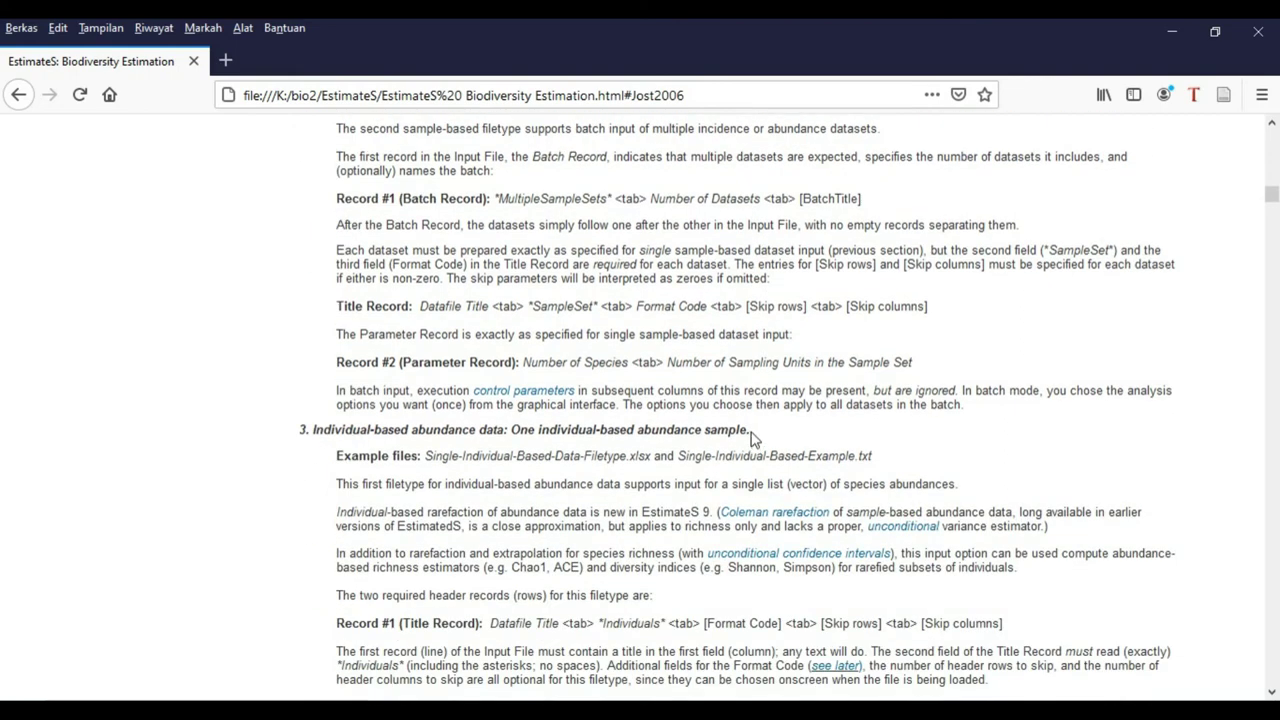
Examine the Format 1 and Format 2 input file examples and return to the essential notes on input files
{"action": "scroll", "coordinate": [751, 437], "scroll_direction": "down", "scroll_amount": 15}
{"action": "scroll", "coordinate": [755, 432], "scroll_direction": "down", "scroll_amount": 1}
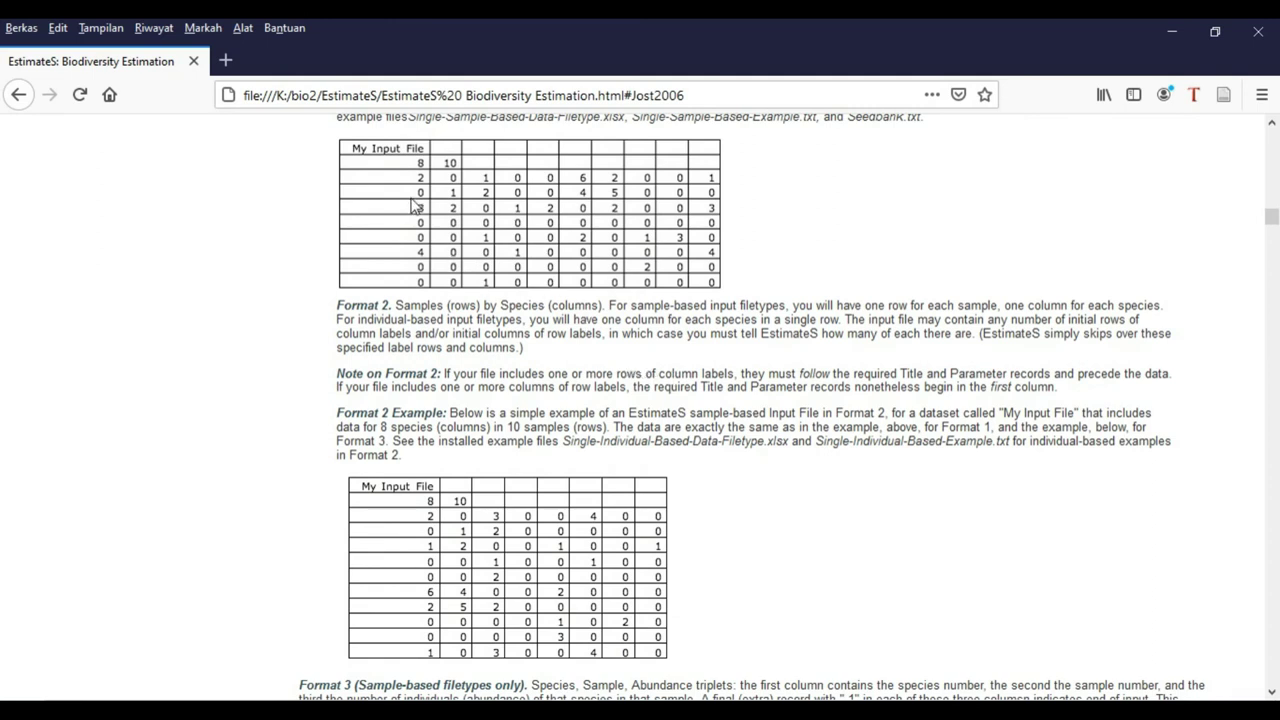
{"action": "scroll", "coordinate": [421, 240], "scroll_direction": "up", "scroll_amount": 3}
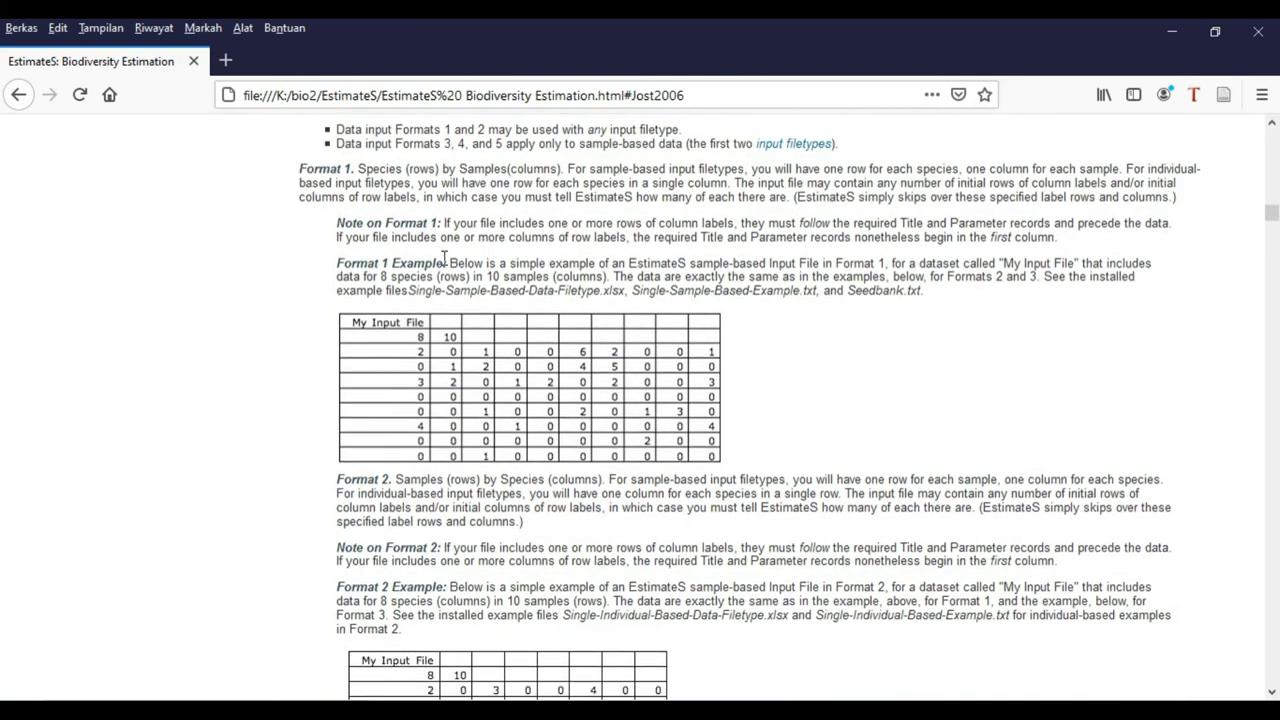
{"action": "scroll", "coordinate": [468, 292], "scroll_direction": "down", "scroll_amount": 3}
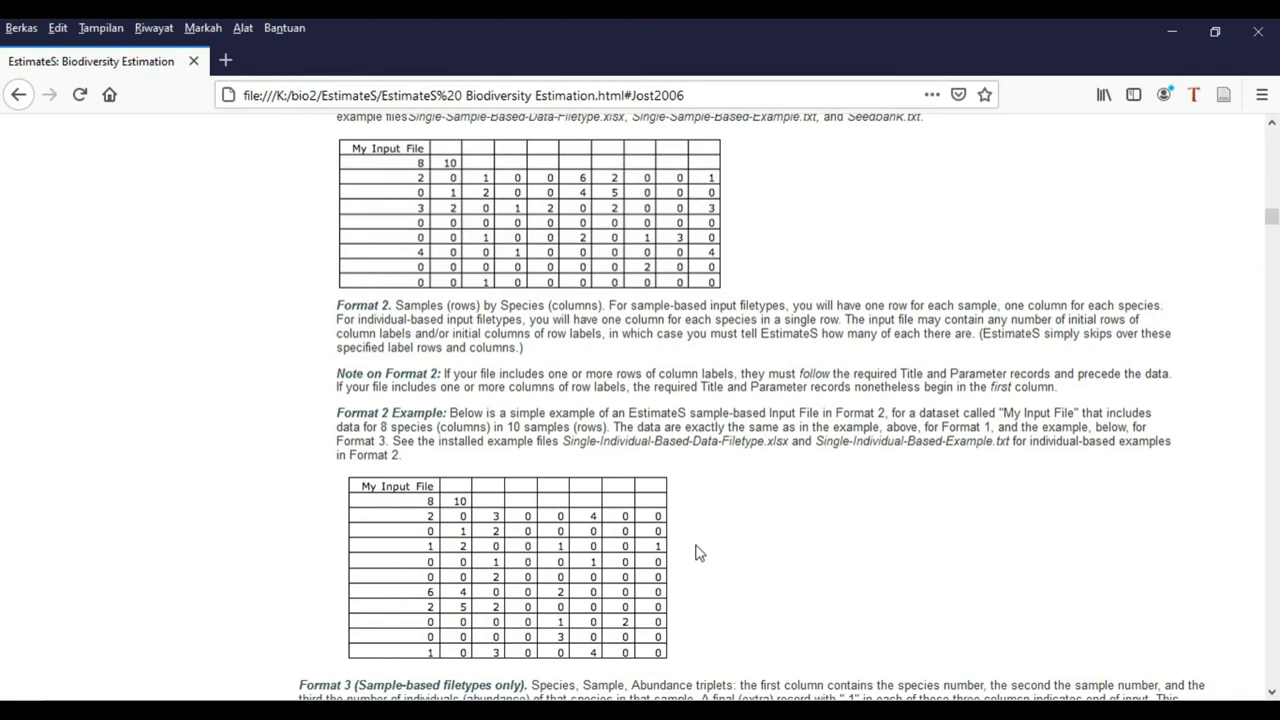
{"action": "scroll", "coordinate": [698, 553], "scroll_direction": "down", "scroll_amount": 3}
{"action": "scroll", "coordinate": [691, 491], "scroll_direction": "up", "scroll_amount": 12}
{"action": "scroll", "coordinate": [687, 458], "scroll_direction": "up", "scroll_amount": 15}
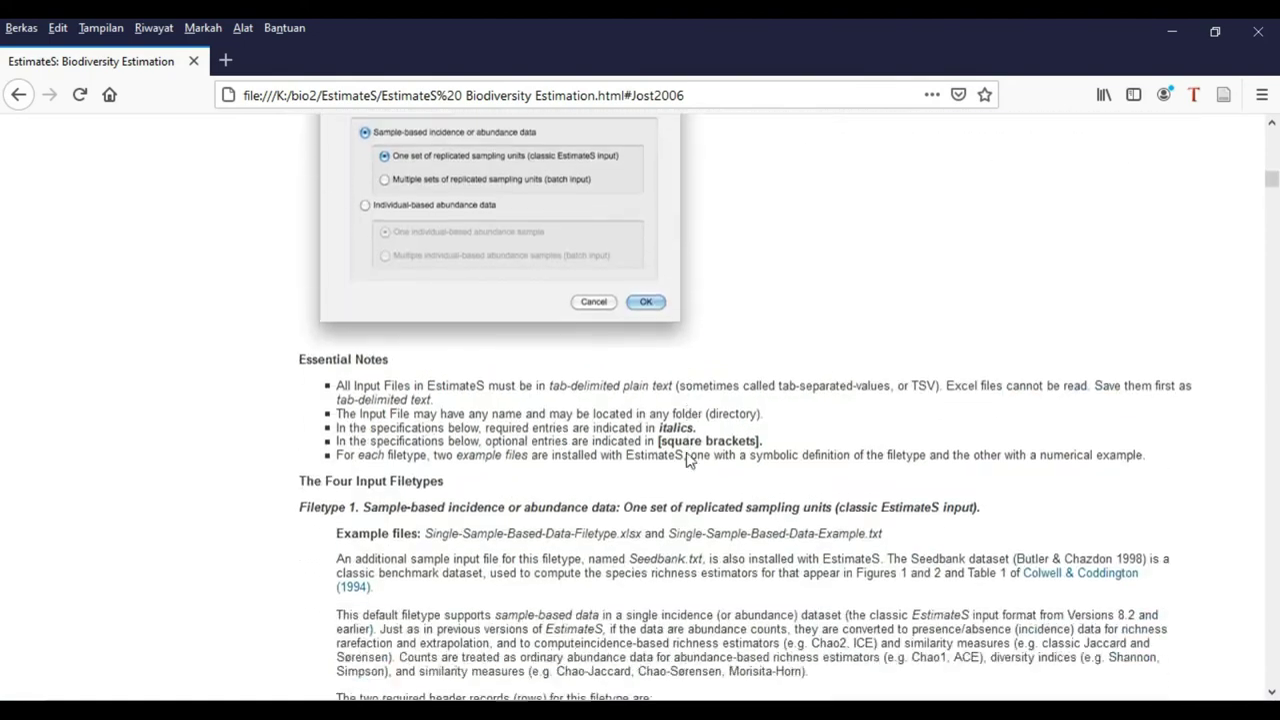
Review the guide's data input formats and the title and parameter records required for sample-based and individual-based filetypes
{"action": "scroll", "coordinate": [687, 458], "scroll_direction": "down", "scroll_amount": 16}
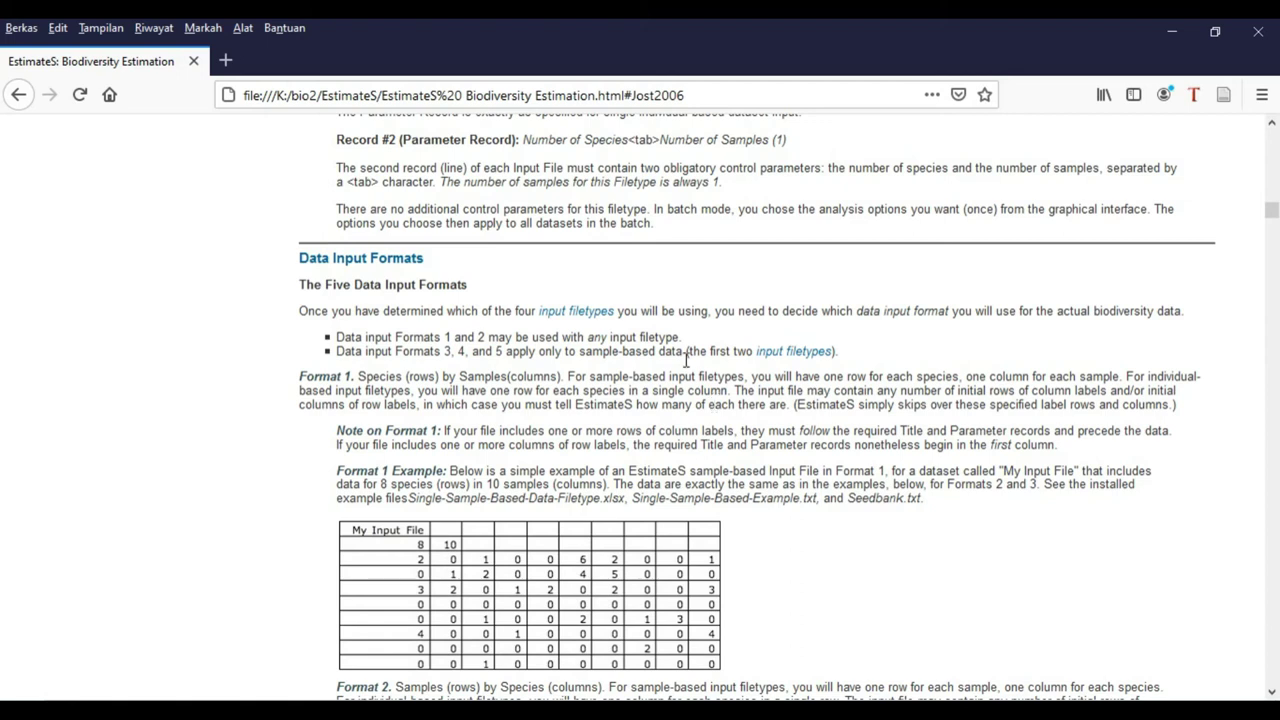
{"action": "scroll", "coordinate": [660, 214], "scroll_direction": "up", "scroll_amount": 3}
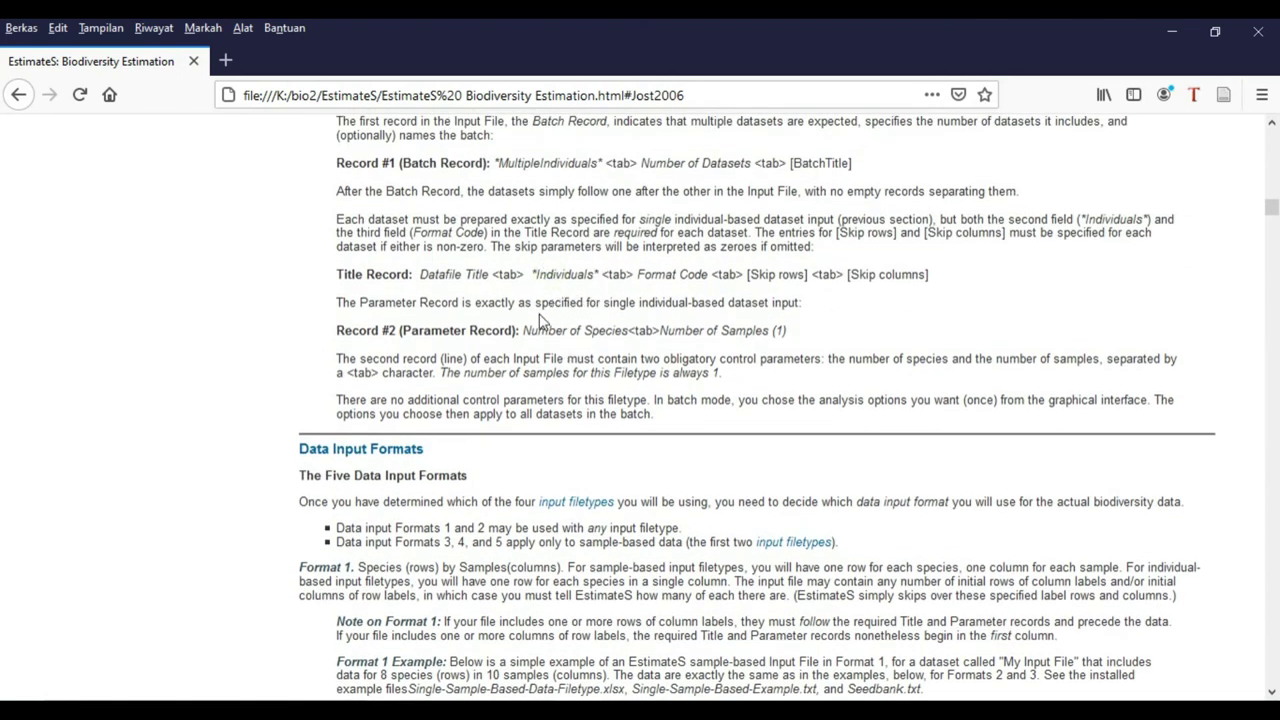
{"action": "scroll", "coordinate": [543, 323], "scroll_direction": "up", "scroll_amount": 3}
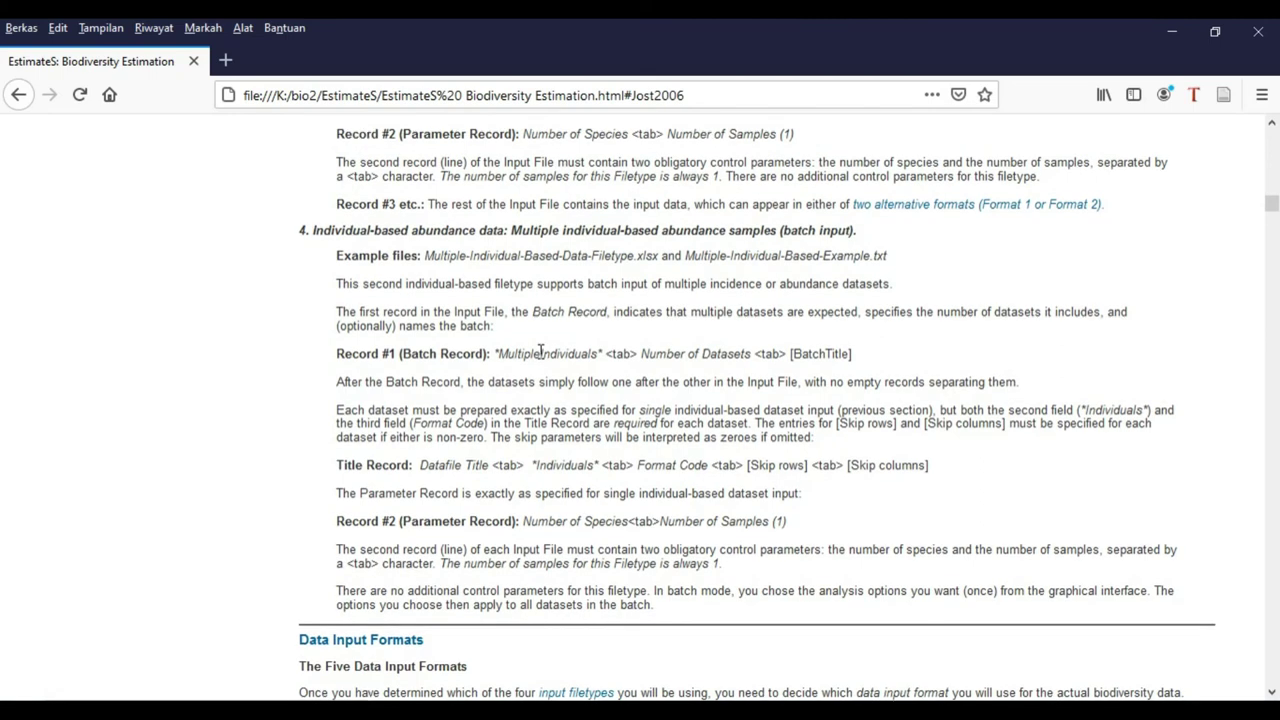
{"action": "scroll", "coordinate": [541, 350], "scroll_direction": "up", "scroll_amount": 15}
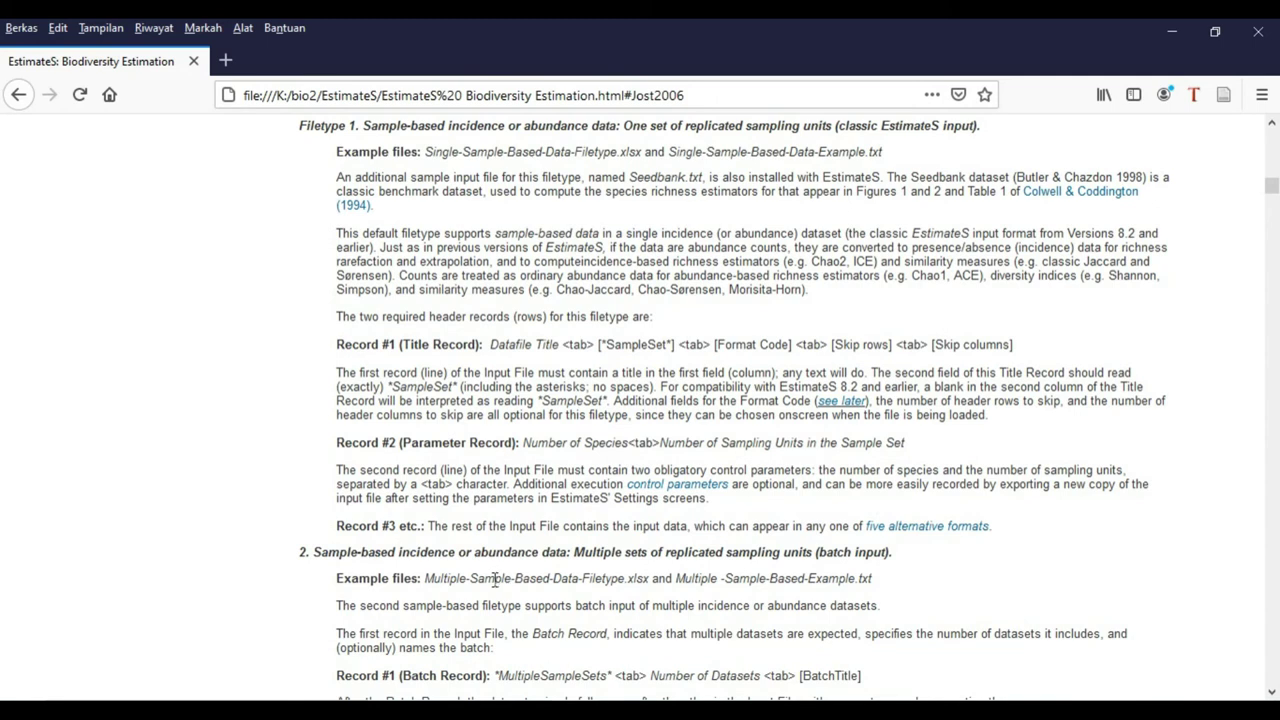
{"action": "scroll", "coordinate": [494, 574], "scroll_direction": "down", "scroll_amount": 3}
{"action": "scroll", "coordinate": [495, 570], "scroll_direction": "down", "scroll_amount": 9}
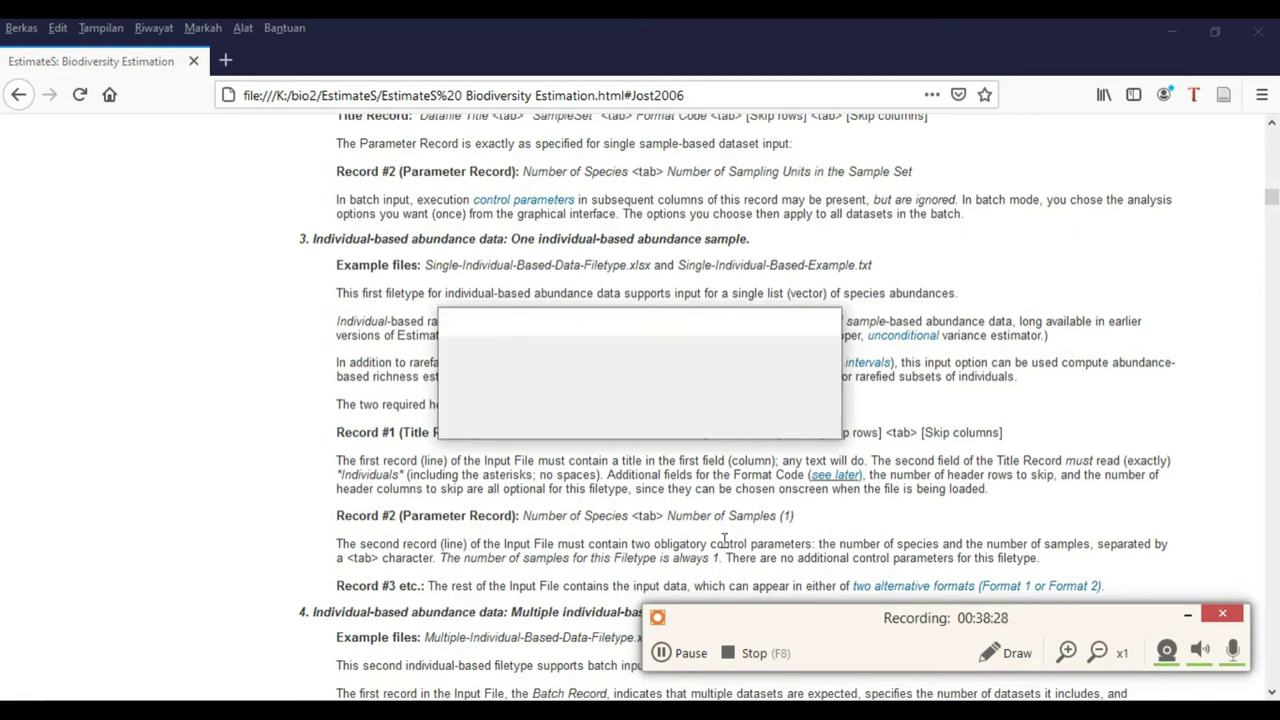
Switch to the All site combine.txt workbook in Excel and close it without saving the changes
{"action": "left_click", "coordinate": [1189, 614]}
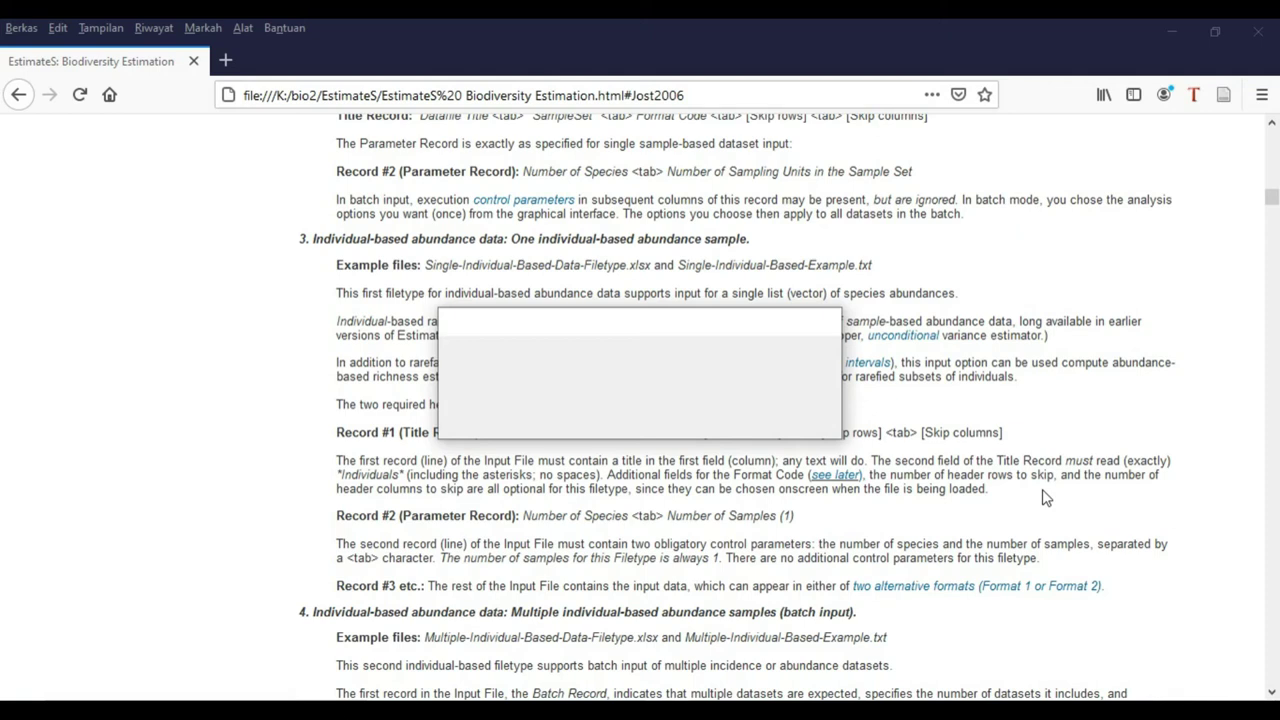
{"action": "mouse_move", "coordinate": [620, 712]}
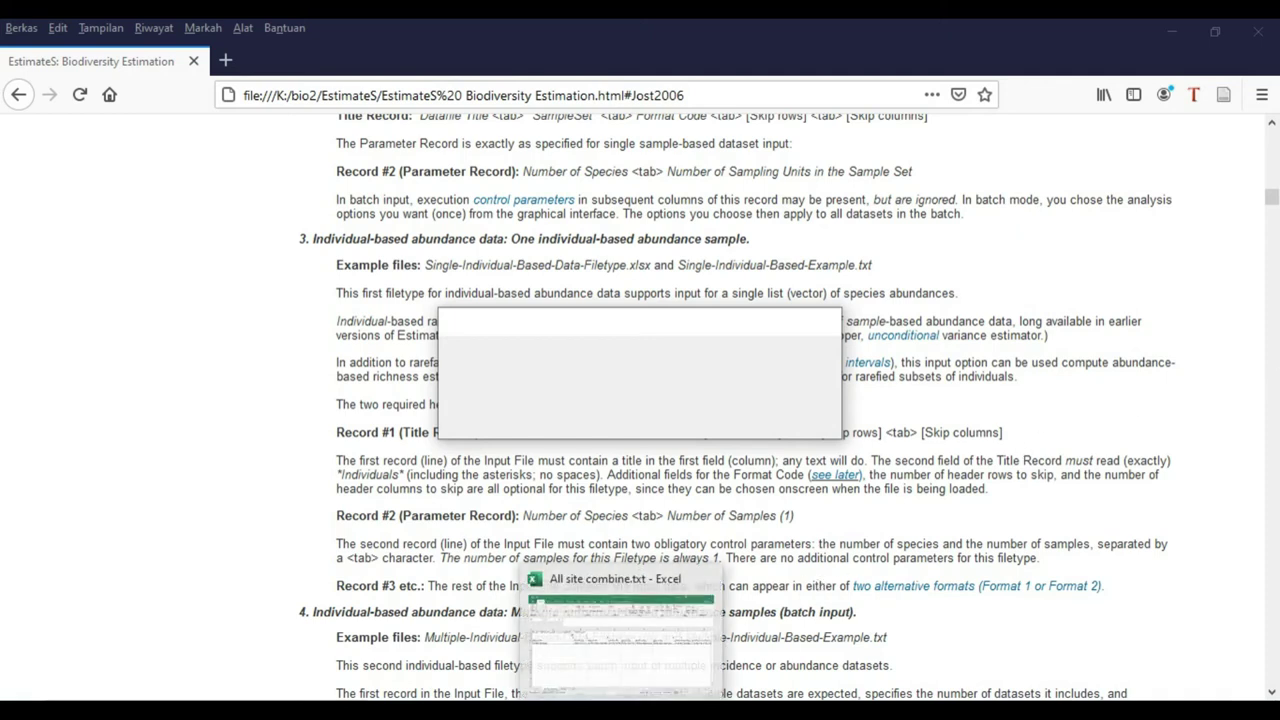
{"action": "left_click", "coordinate": [684, 674]}
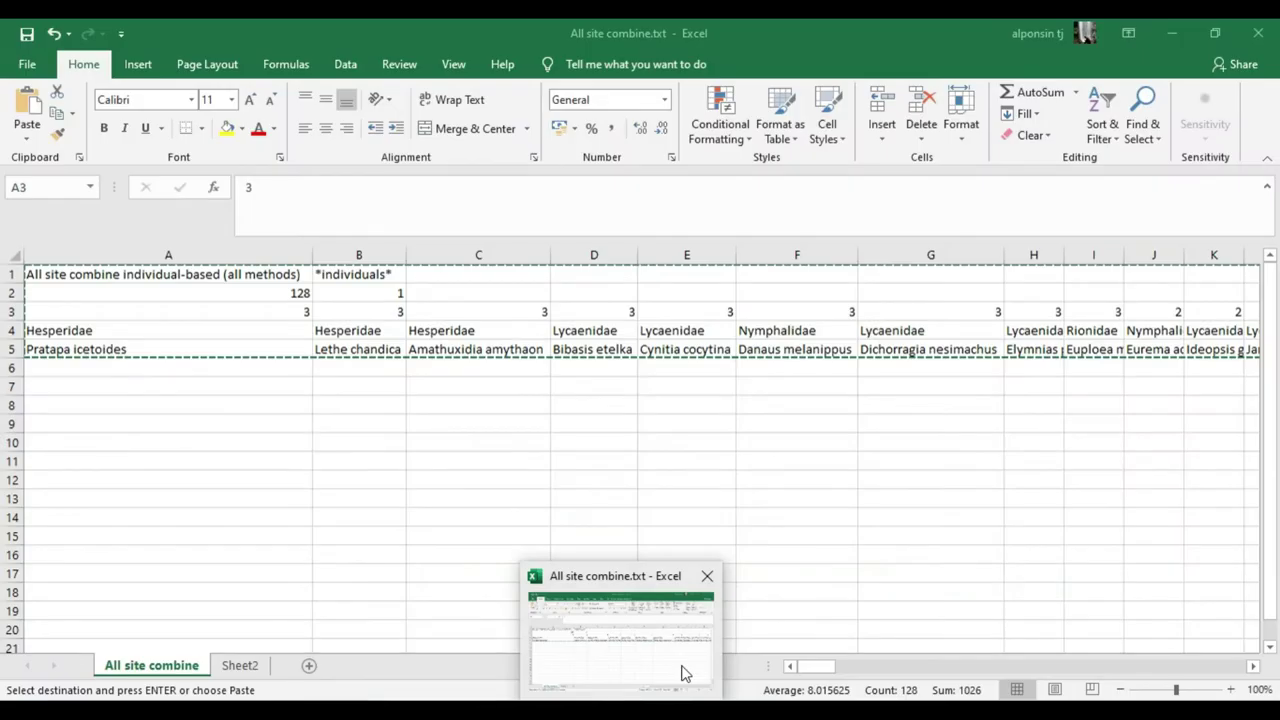
{"action": "left_click", "coordinate": [700, 676]}
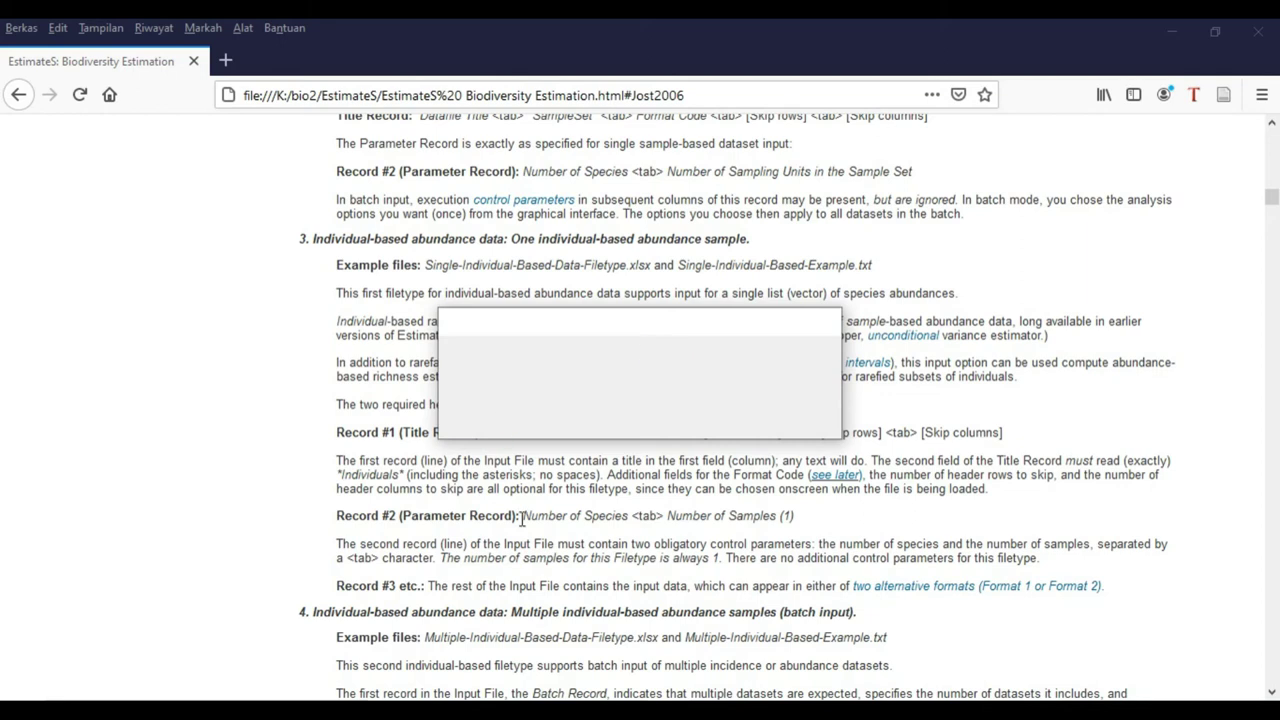
{"action": "mouse_move", "coordinate": [575, 712]}
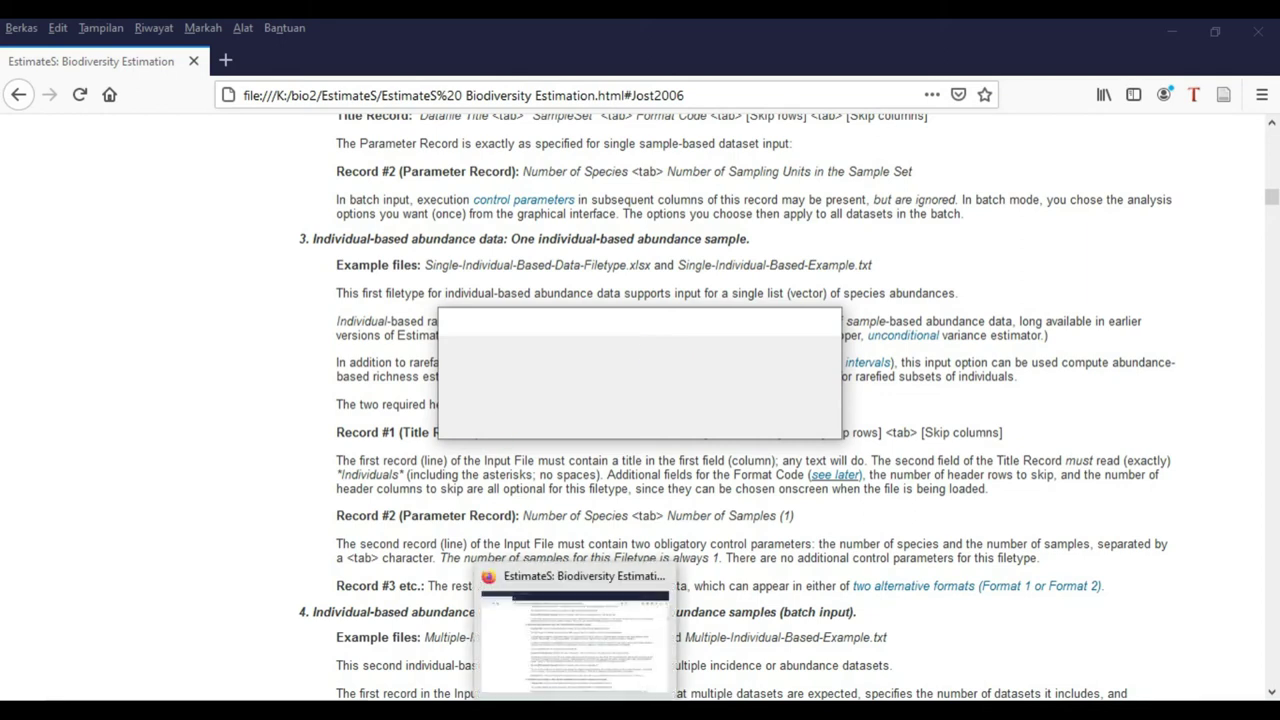
{"action": "left_click", "coordinate": [575, 640]}
{"action": "key", "text": "alt+Tab"}
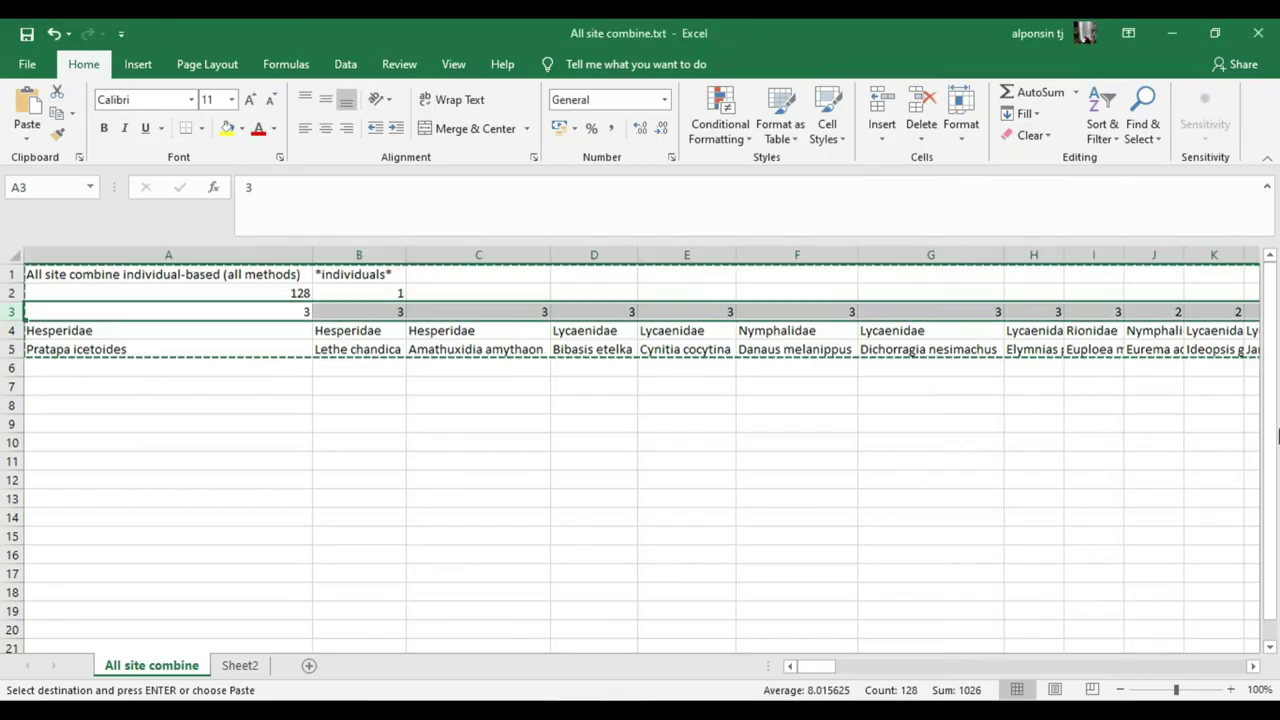
{"action": "left_click", "coordinate": [1258, 33]}
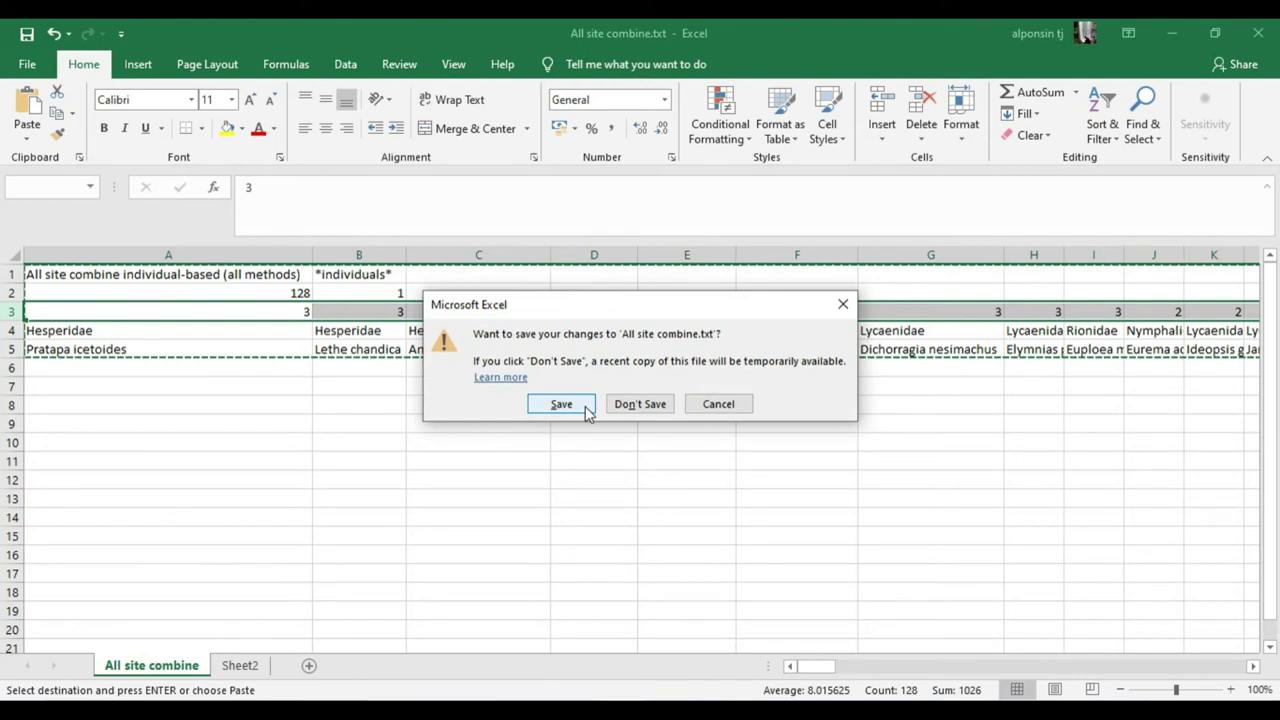
{"action": "left_click", "coordinate": [623, 410]}
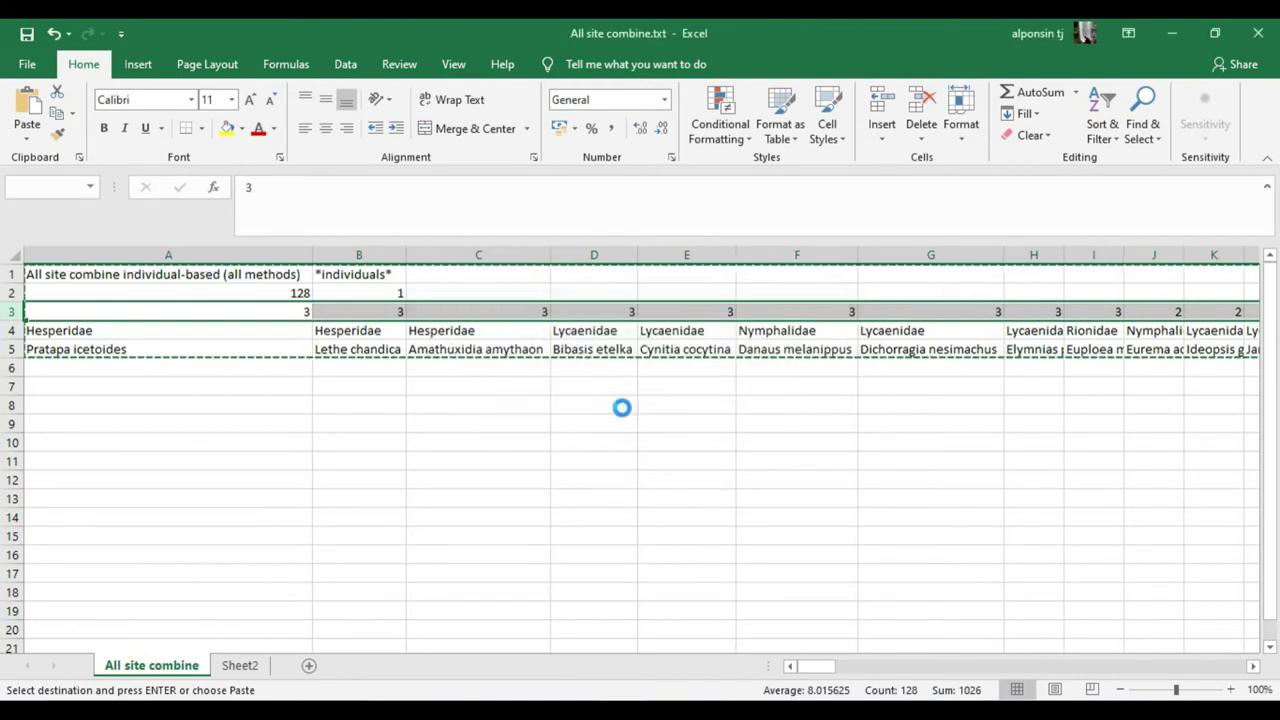
{"action": "left_click", "coordinate": [645, 431]}
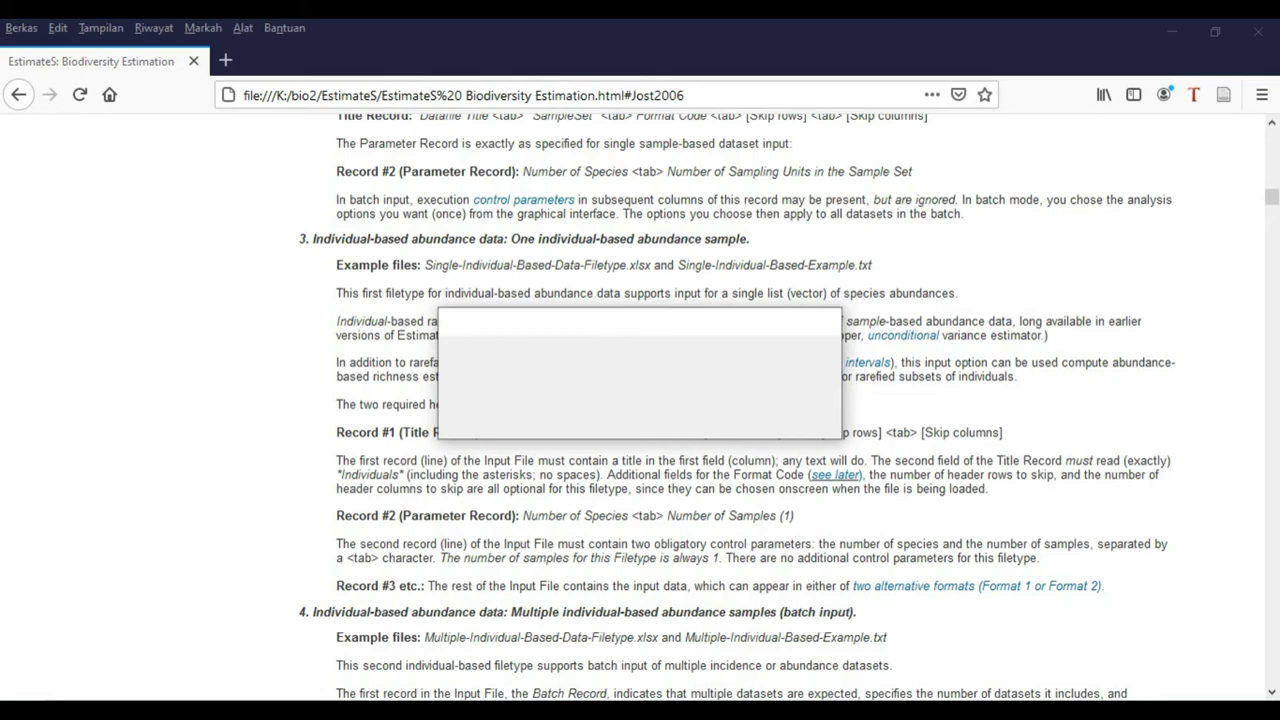
Close the EstimateSWin910 folder window and minimize the Sample-based folder window in File Explorer
{"action": "mouse_move", "coordinate": [444, 712]}
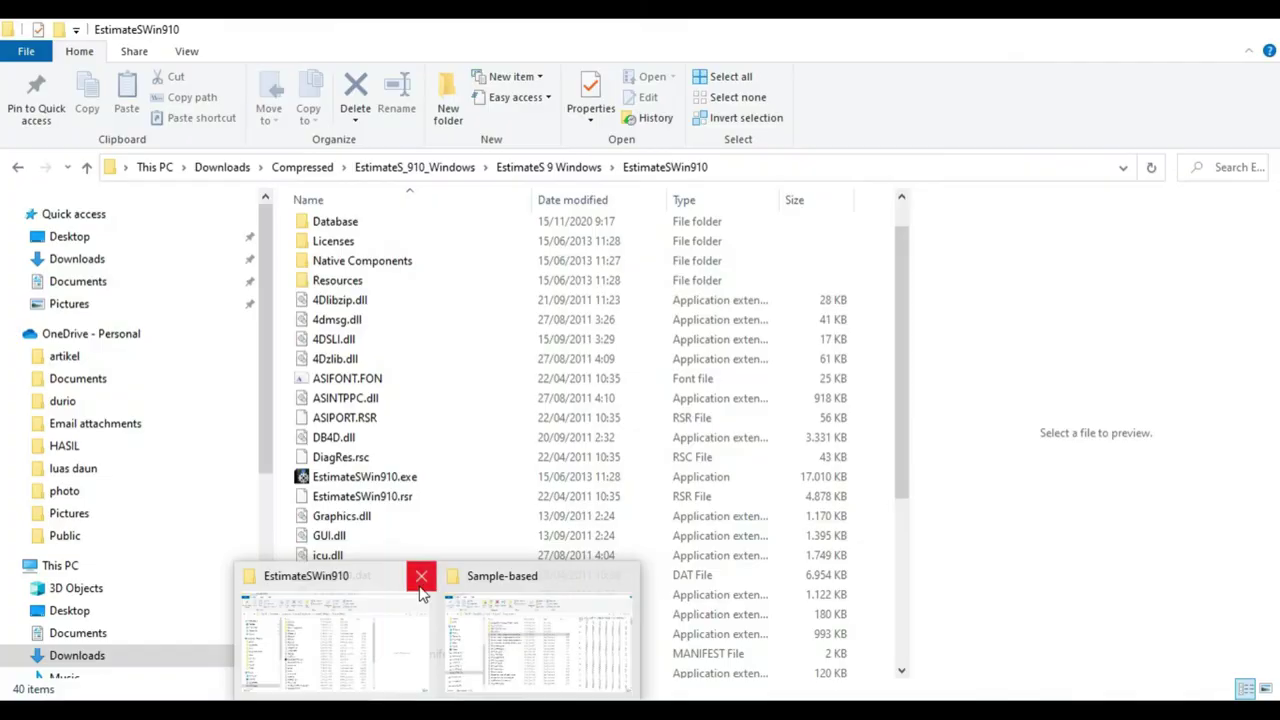
{"action": "left_click", "coordinate": [420, 584]}
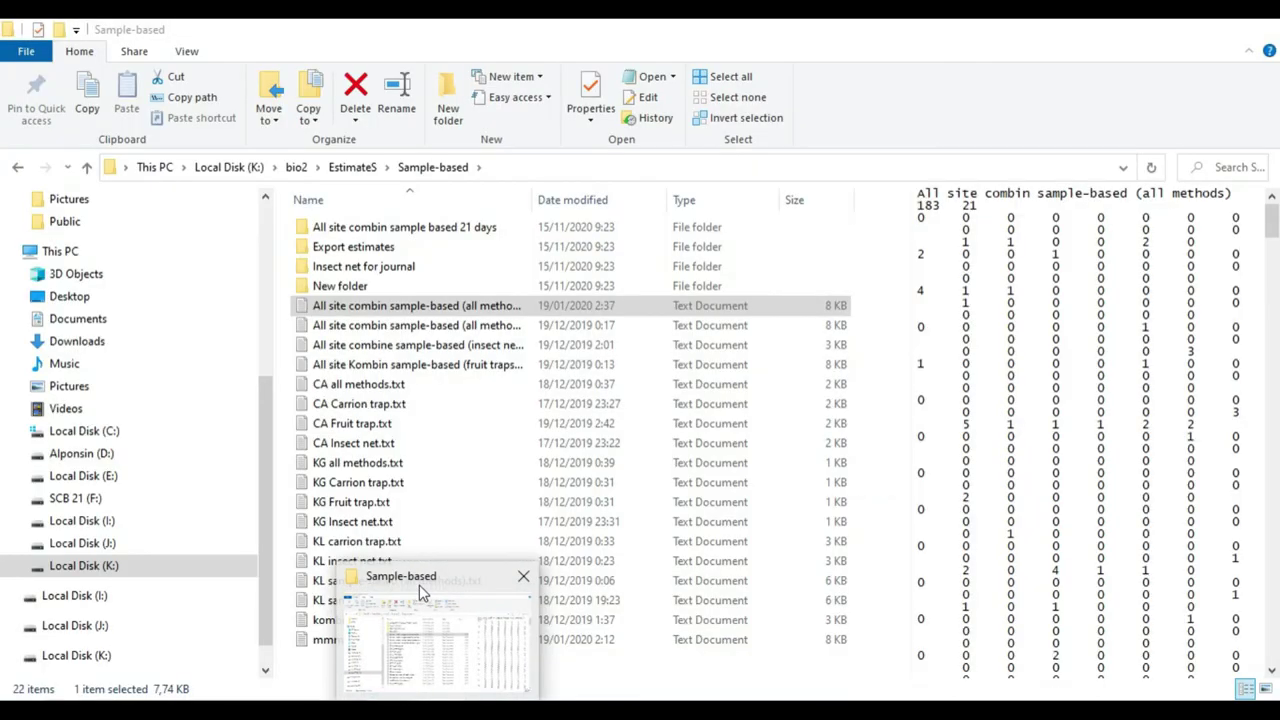
{"action": "left_click", "coordinate": [491, 630]}
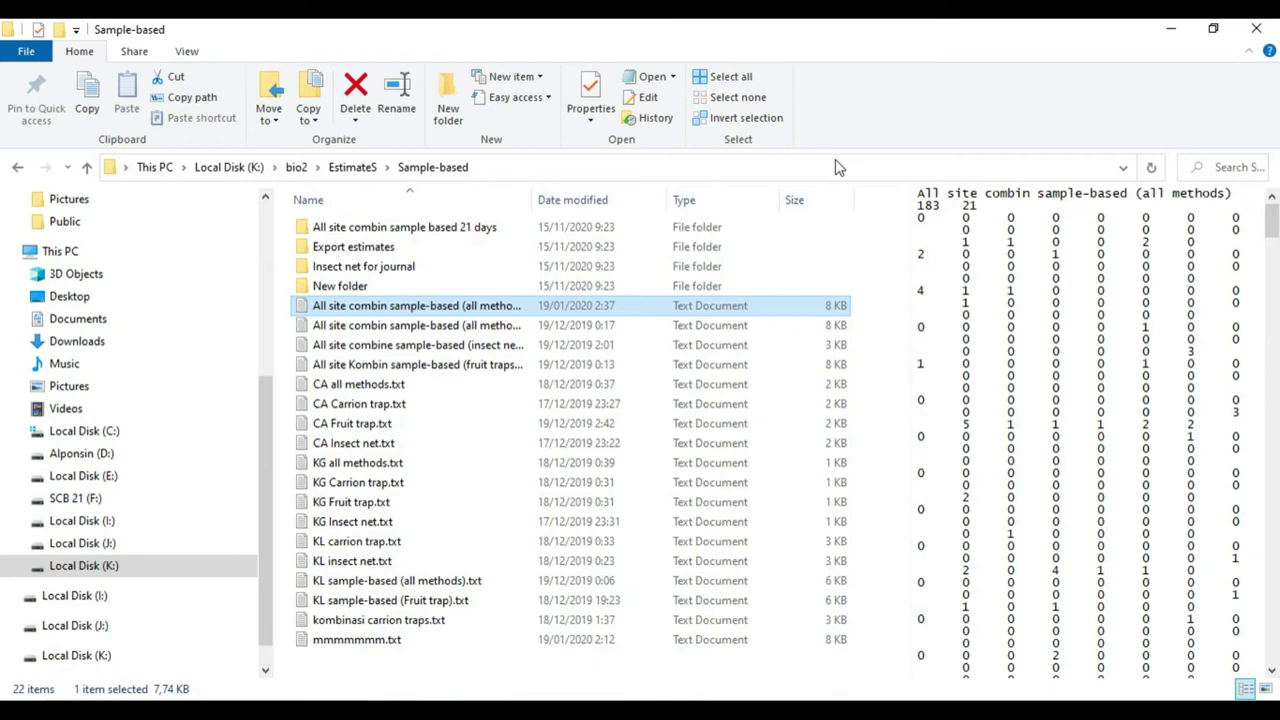
{"action": "left_click", "coordinate": [1163, 36]}
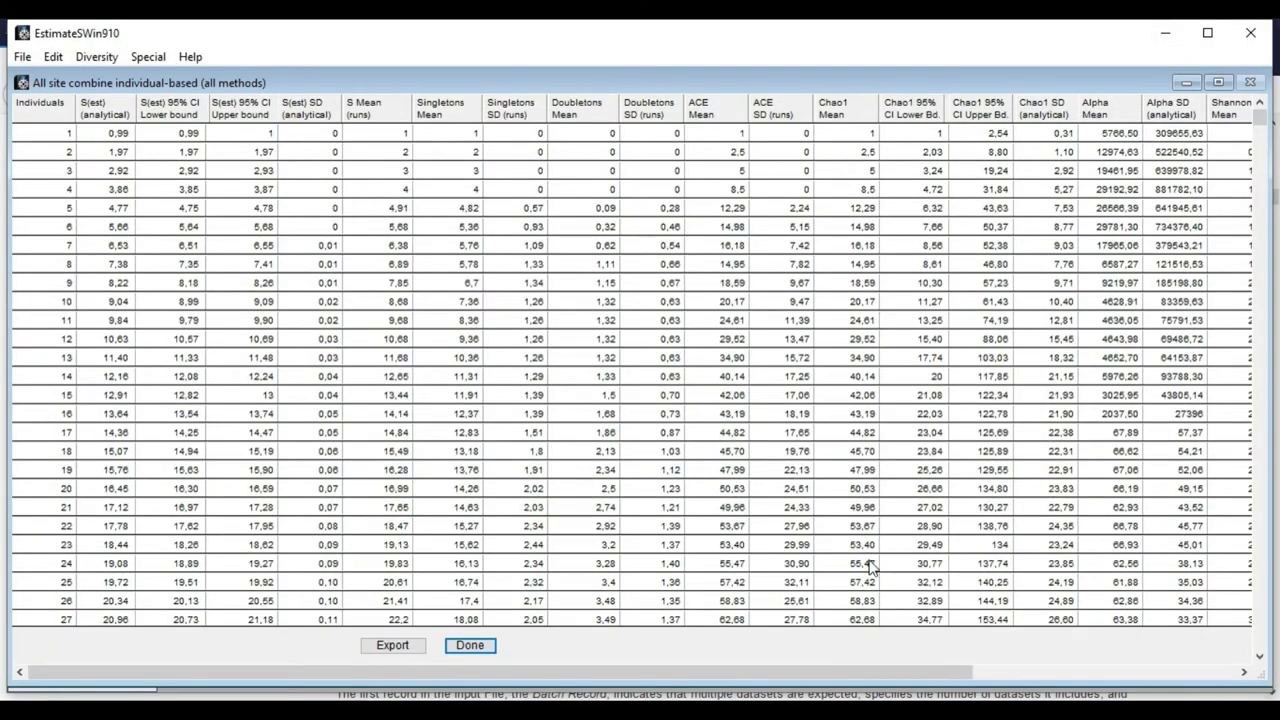
In EstimateS, examine the Alpha, Shannon and Simpson columns of the diversity statistics and select the last computed row
{"action": "left_click_drag", "start_coordinate": [781, 673], "coordinate": [1079, 674]}
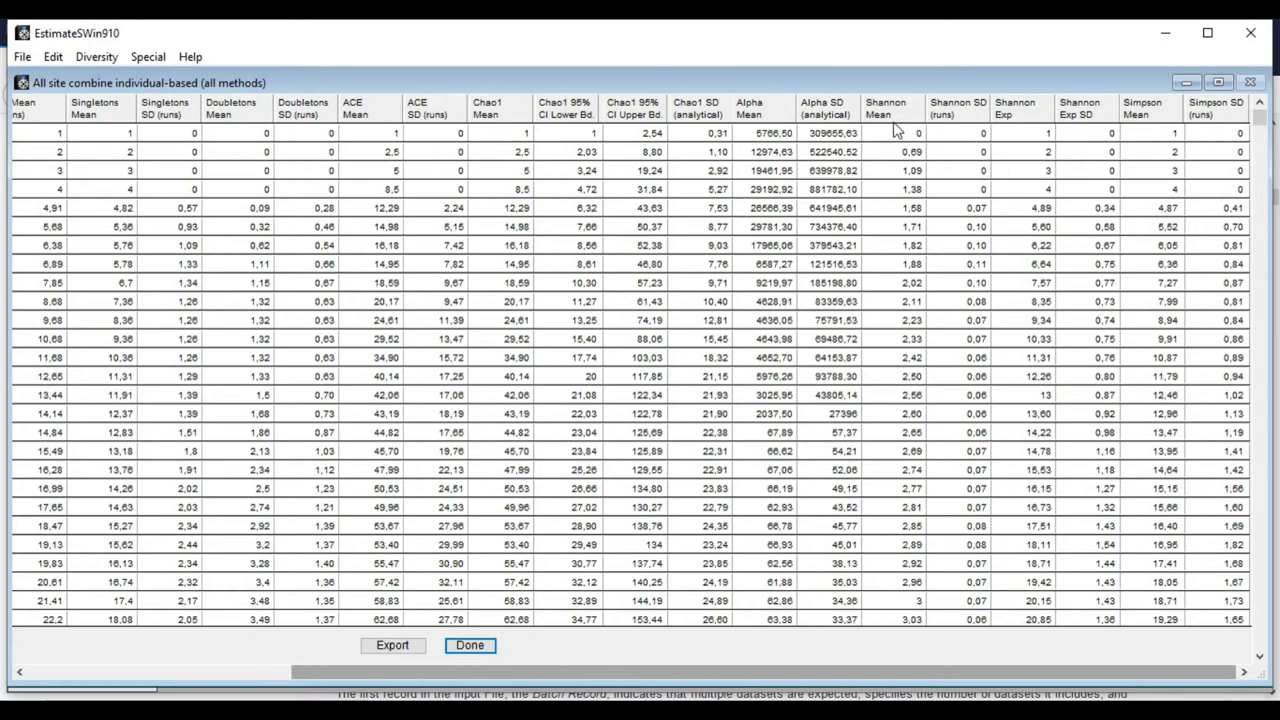
{"action": "scroll", "coordinate": [900, 400], "scroll_direction": "down", "scroll_amount": 15}
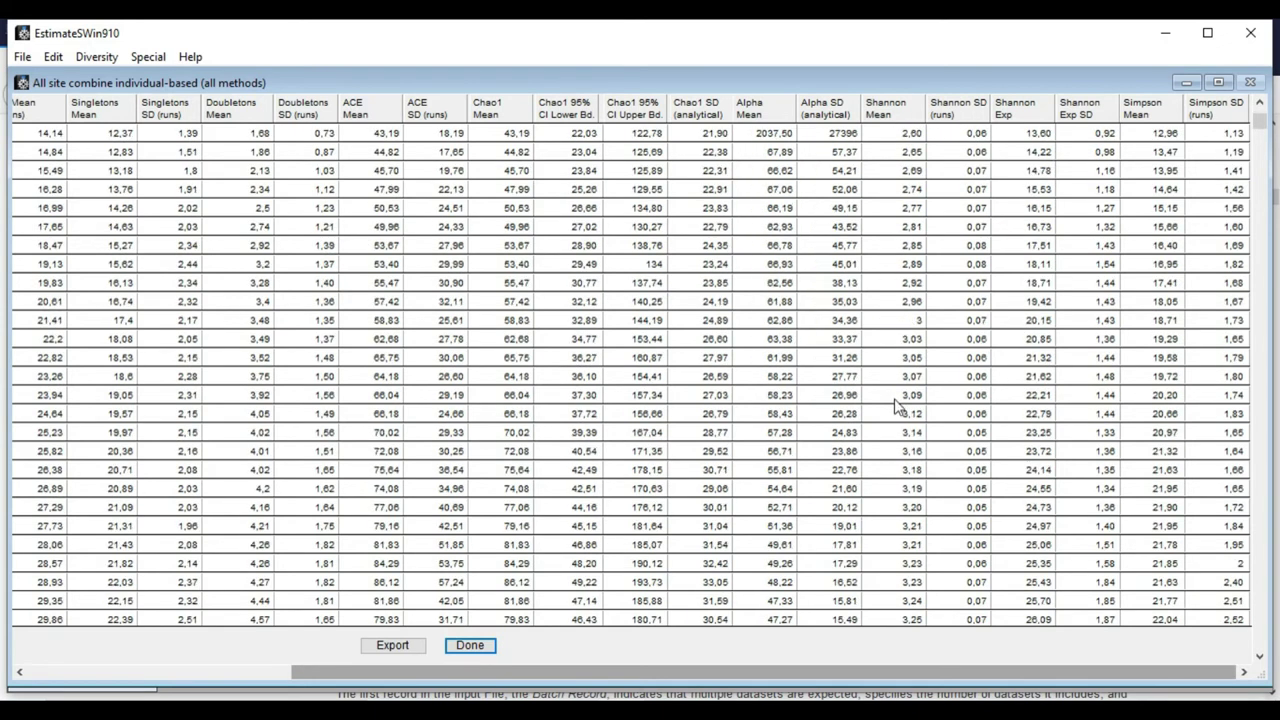
{"action": "scroll", "coordinate": [905, 408], "scroll_direction": "down", "scroll_amount": 10}
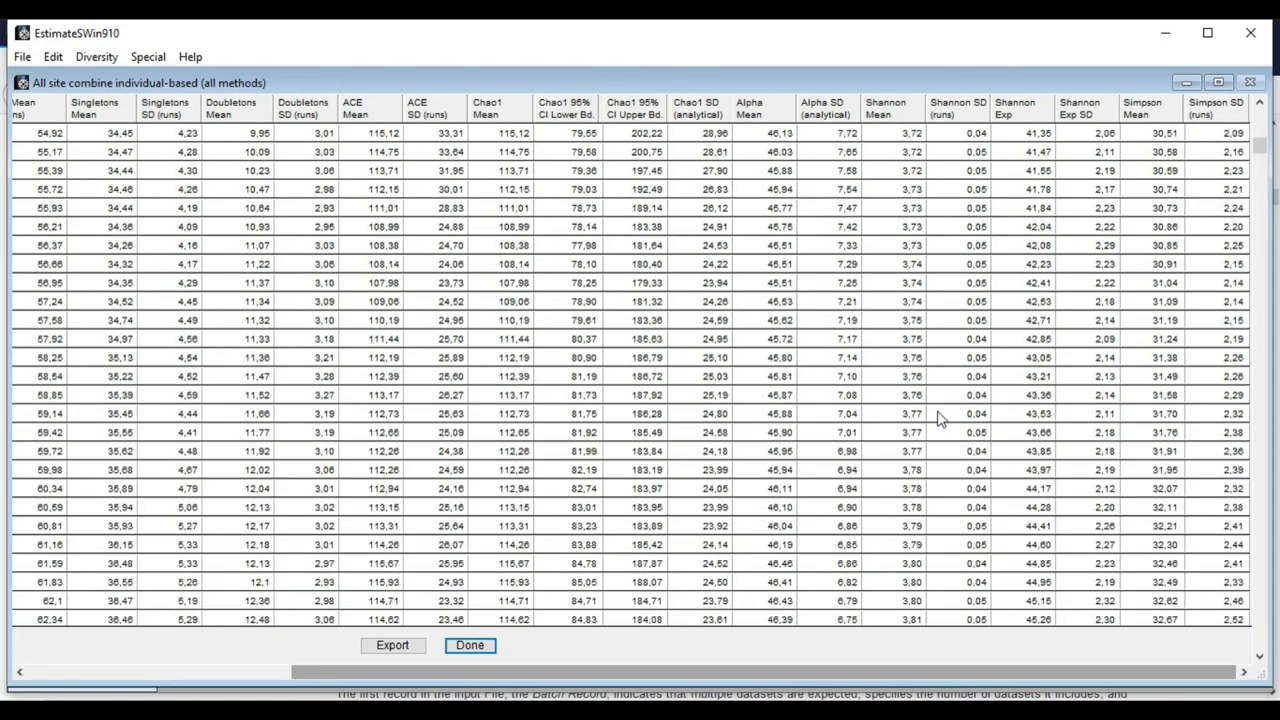
{"action": "left_click_drag", "start_coordinate": [1262, 148], "coordinate": [1266, 394]}
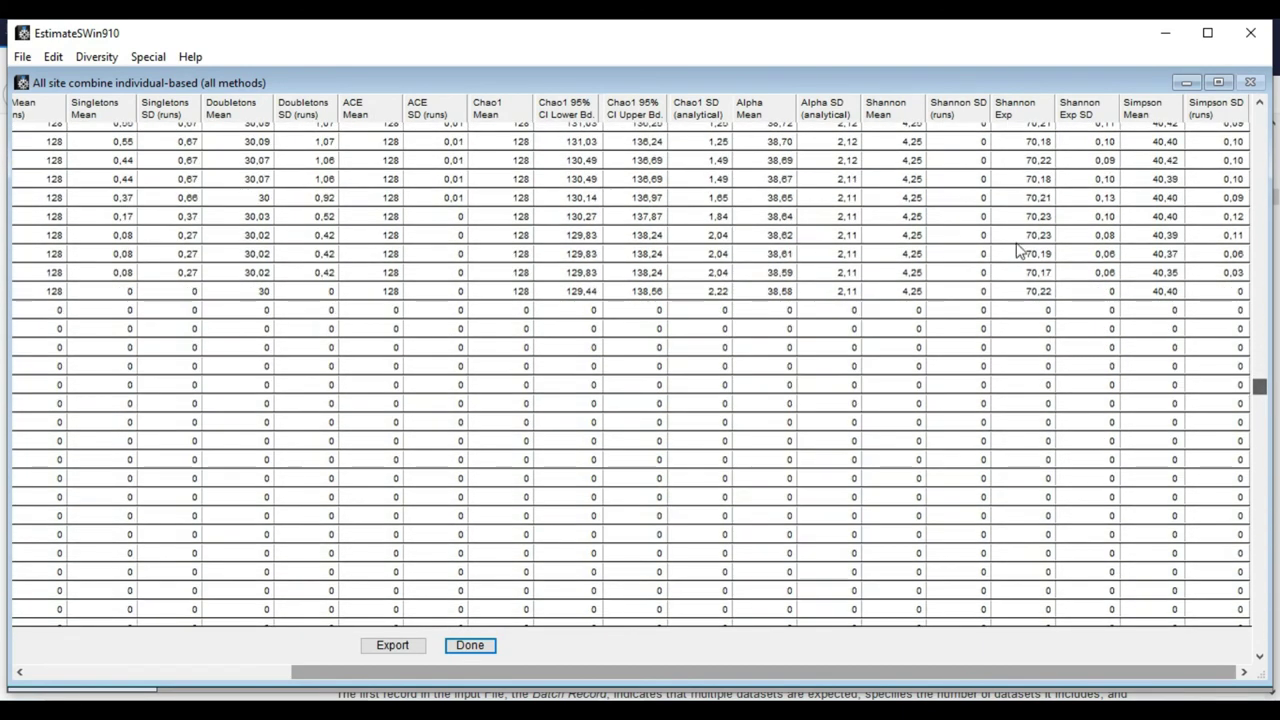
{"action": "left_click", "coordinate": [970, 292]}
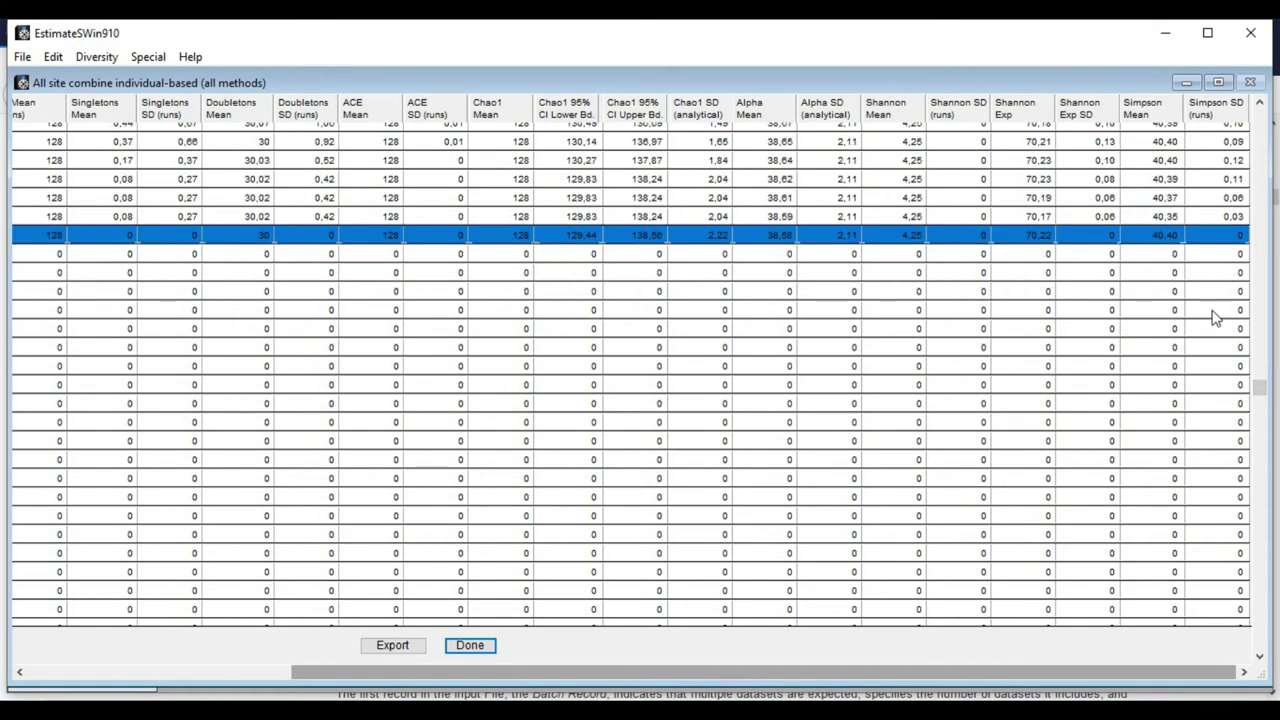
Review the Shannon and Simpson values from the last computed row back towards the beginning of the statistics table
{"action": "scroll", "coordinate": [1165, 215], "scroll_direction": "up", "scroll_amount": 8}
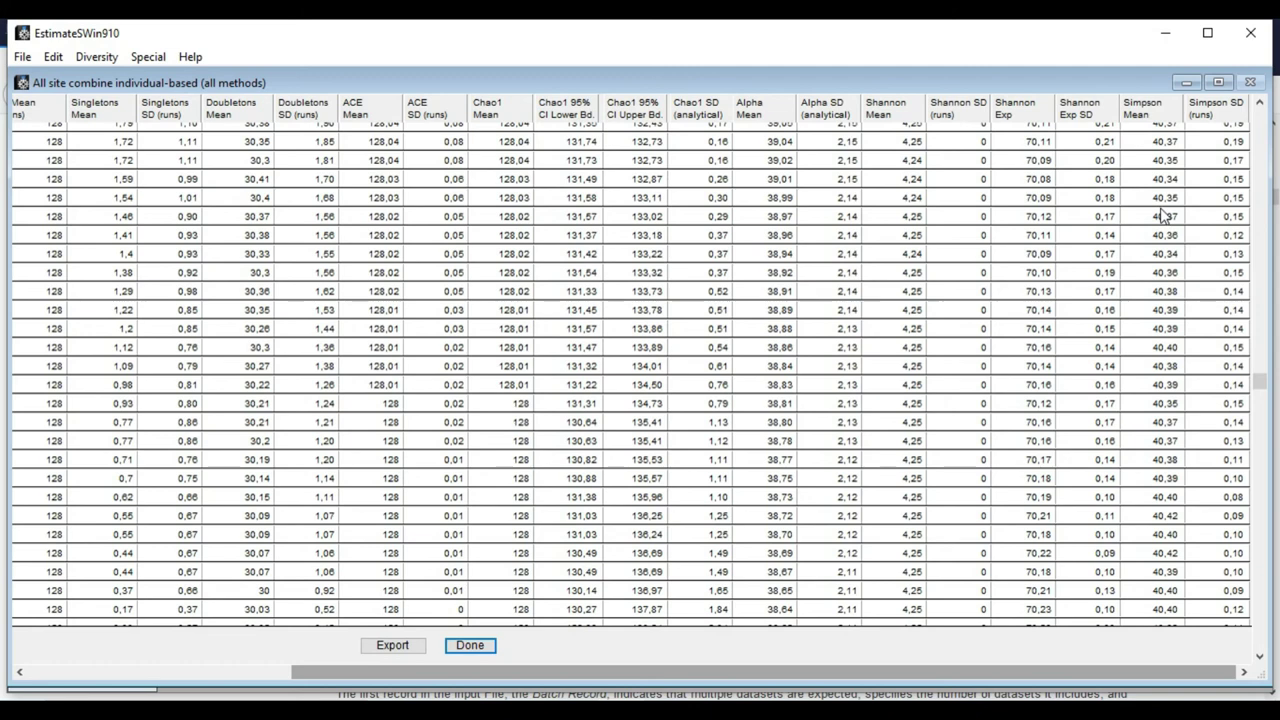
{"action": "scroll", "coordinate": [1165, 215], "scroll_direction": "up", "scroll_amount": 10}
{"action": "scroll", "coordinate": [1060, 249], "scroll_direction": "up", "scroll_amount": 10}
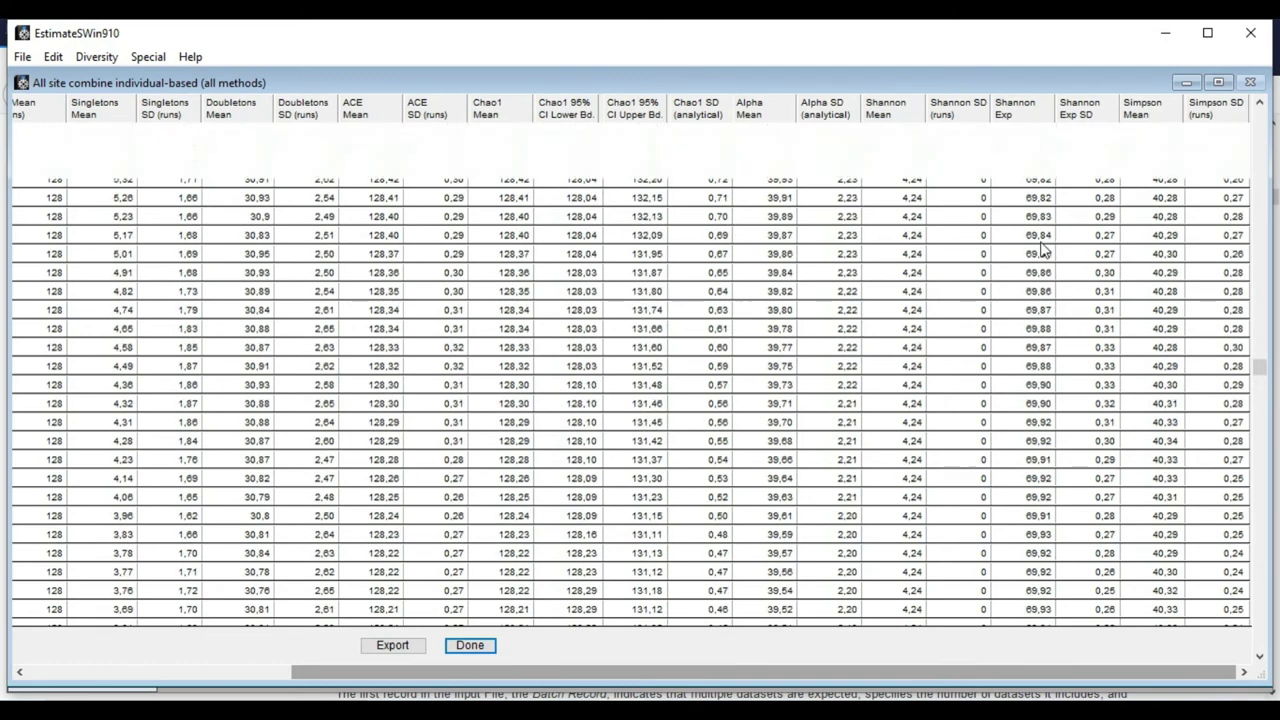
{"action": "scroll", "coordinate": [1045, 248], "scroll_direction": "up", "scroll_amount": 15}
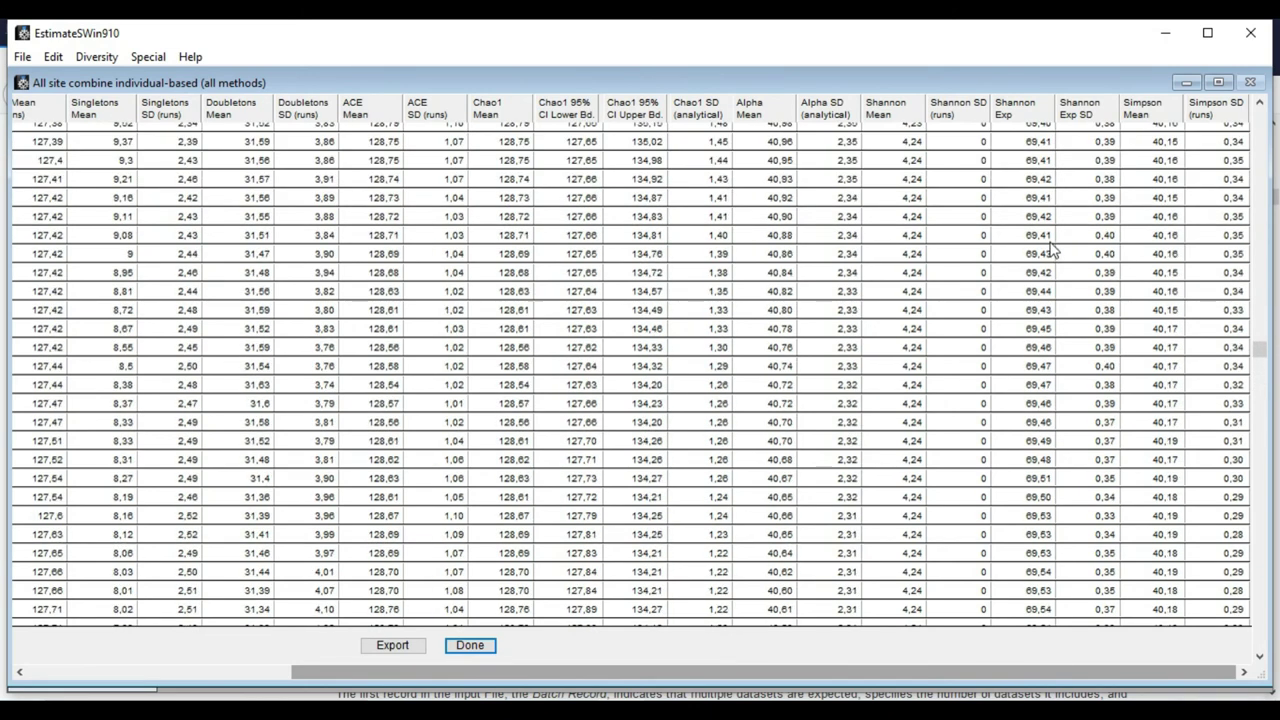
{"action": "scroll", "coordinate": [1070, 250], "scroll_direction": "up", "scroll_amount": 10}
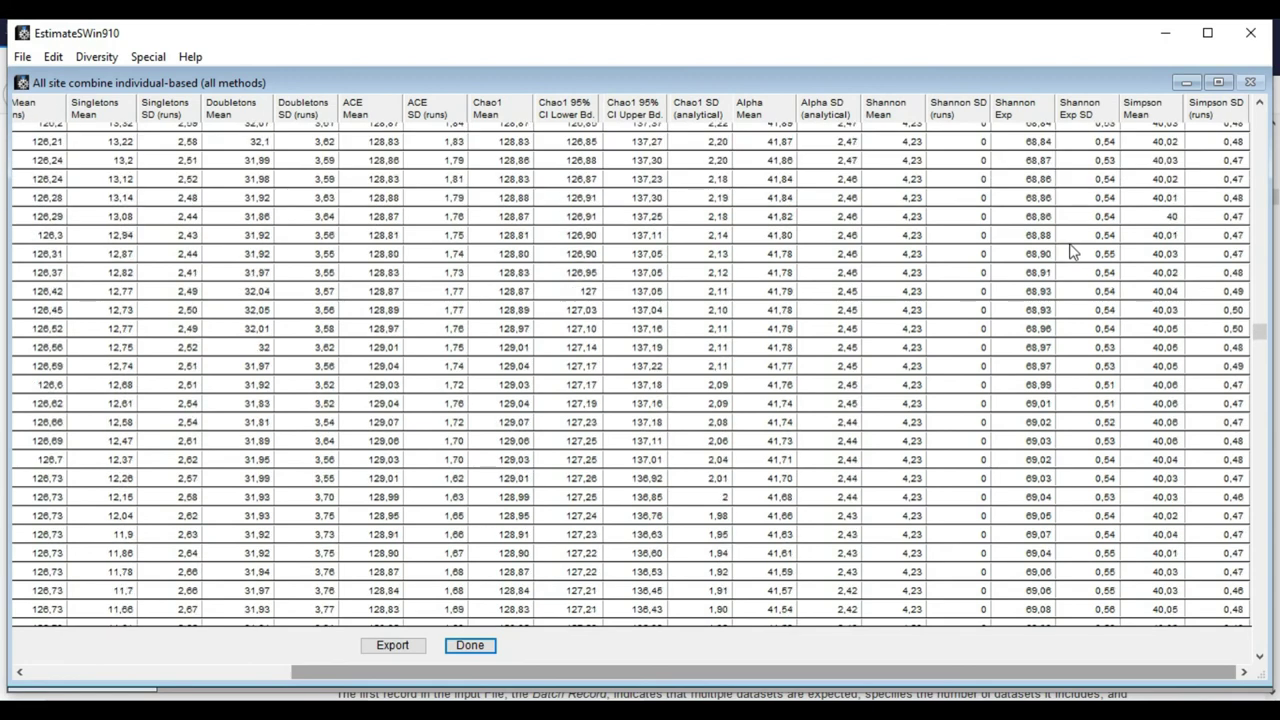
{"action": "left_click_drag", "start_coordinate": [1265, 335], "coordinate": [1267, 226]}
{"action": "left_click_drag", "start_coordinate": [1265, 212], "coordinate": [1266, 178]}
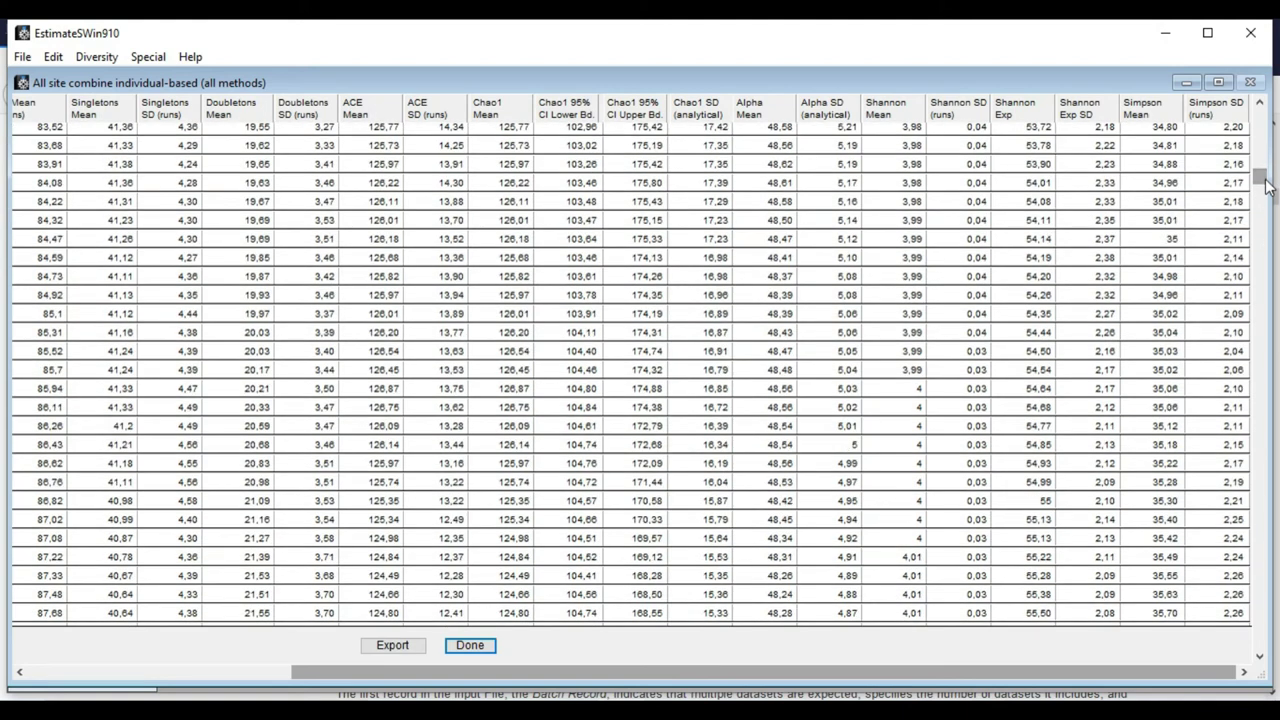
{"action": "scroll", "coordinate": [1150, 295], "scroll_direction": "up", "scroll_amount": 15}
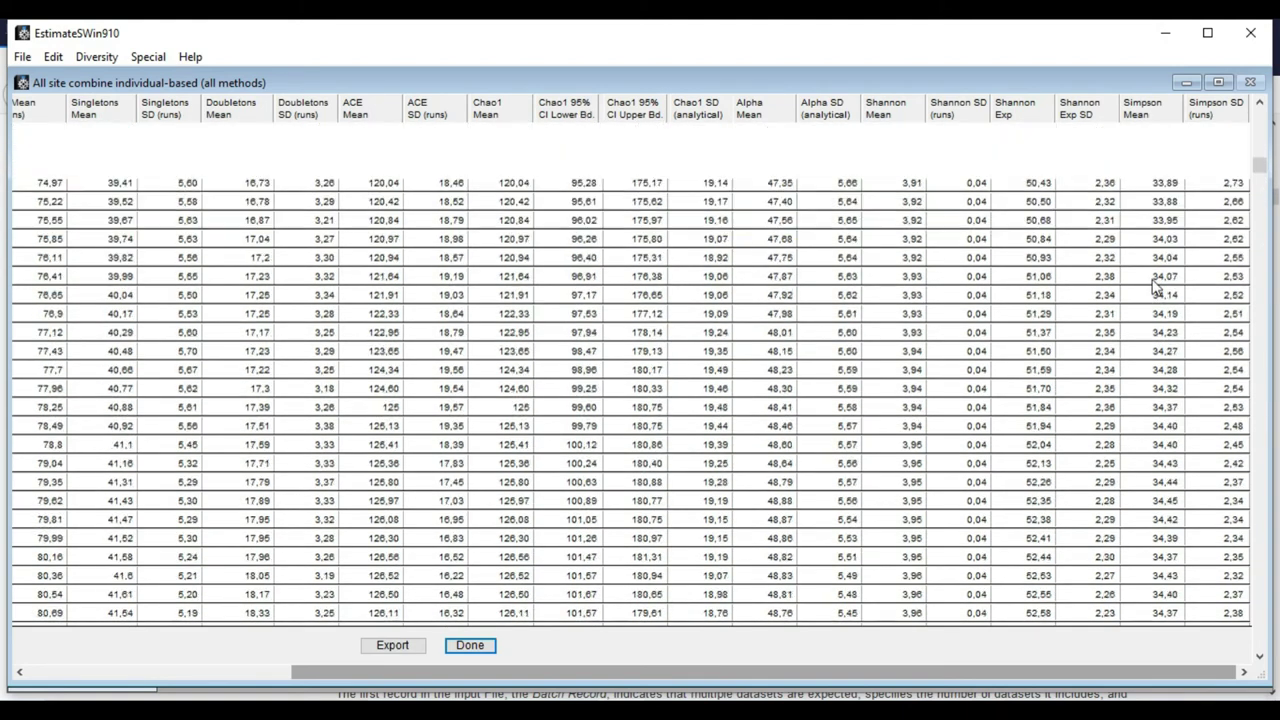
{"action": "scroll", "coordinate": [1163, 275], "scroll_direction": "up", "scroll_amount": 15}
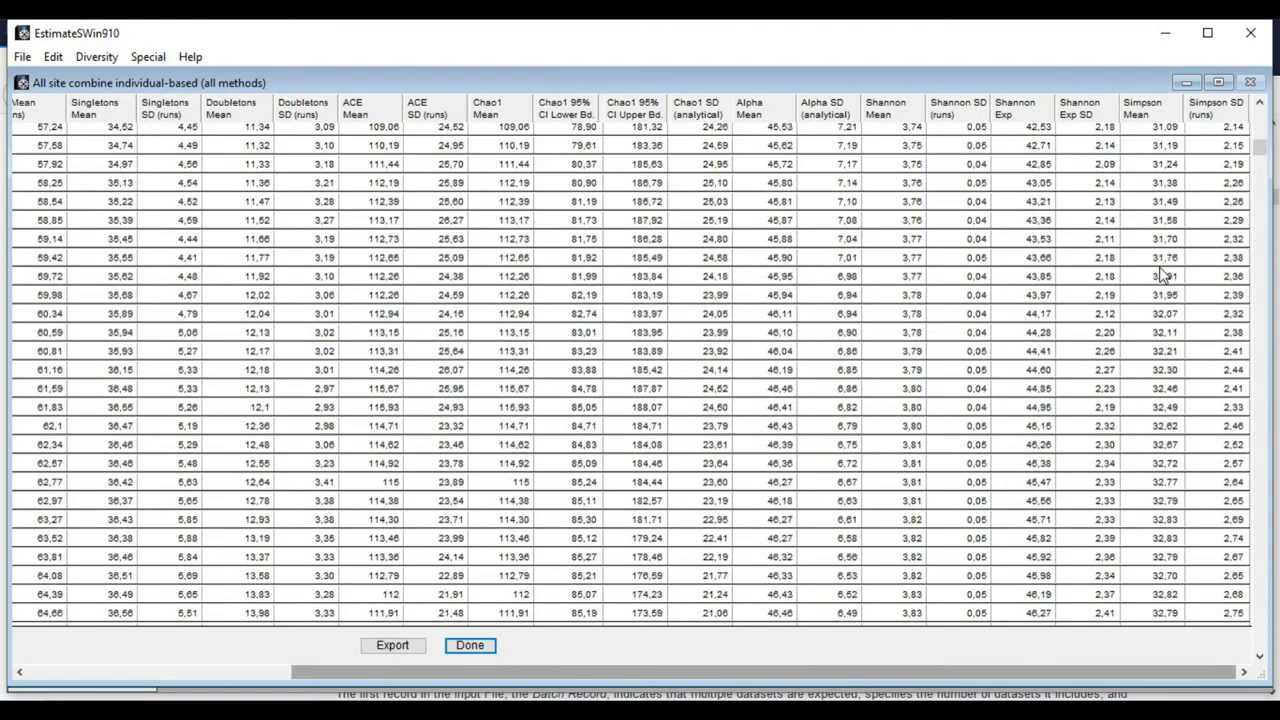
{"action": "scroll", "coordinate": [1015, 308], "scroll_direction": "up", "scroll_amount": 5}
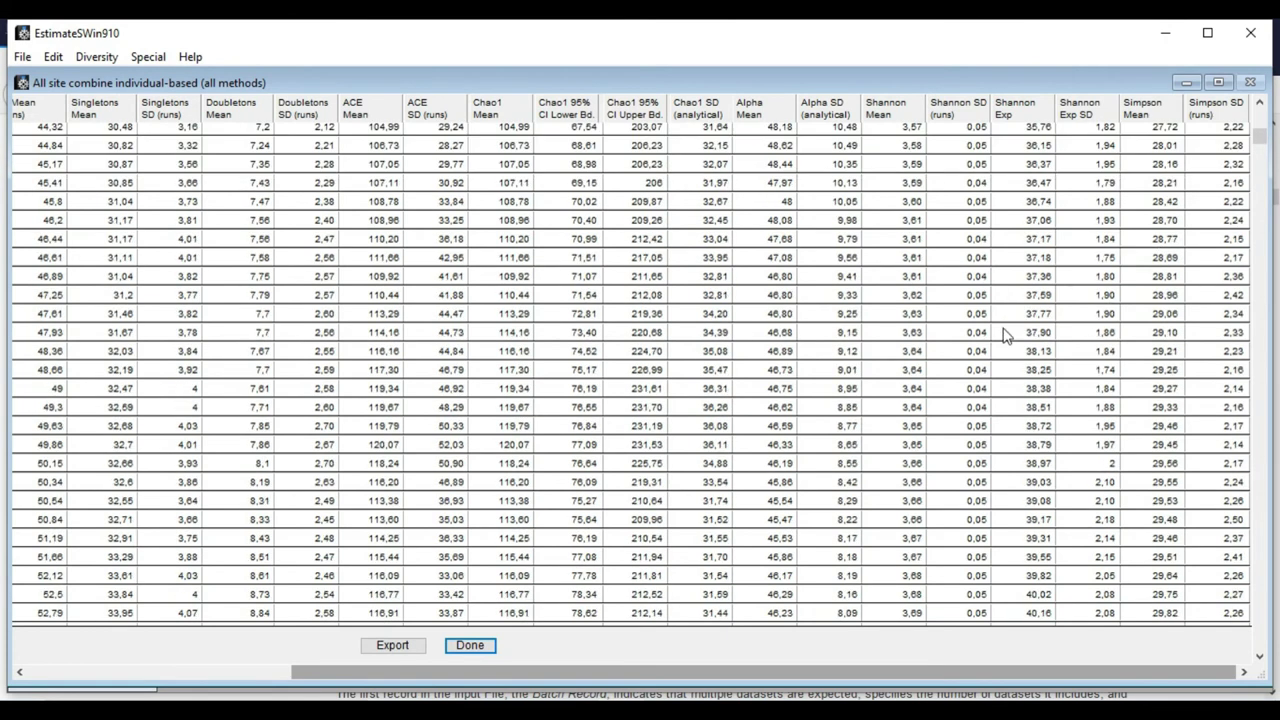
Export the diversity statistics to the Videos folder as an ASCII text file named "individual base result"
{"action": "left_click", "coordinate": [402, 643]}
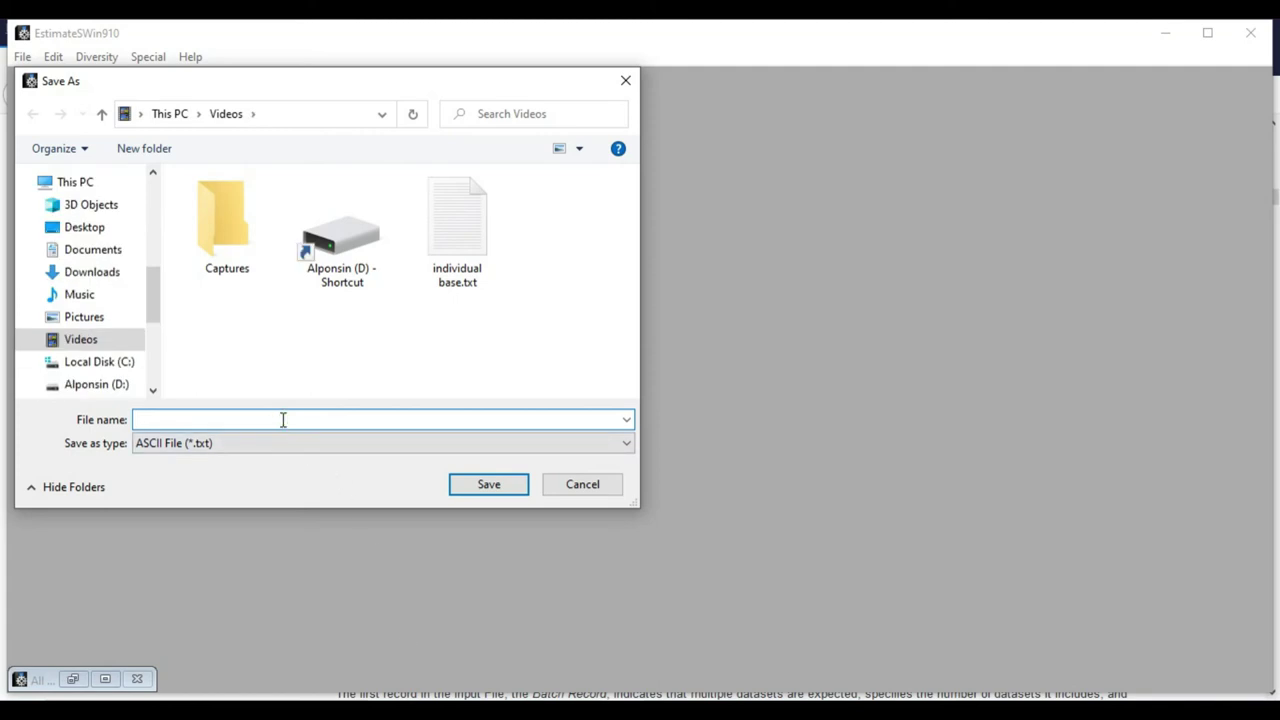
{"action": "type", "text": "individual"}
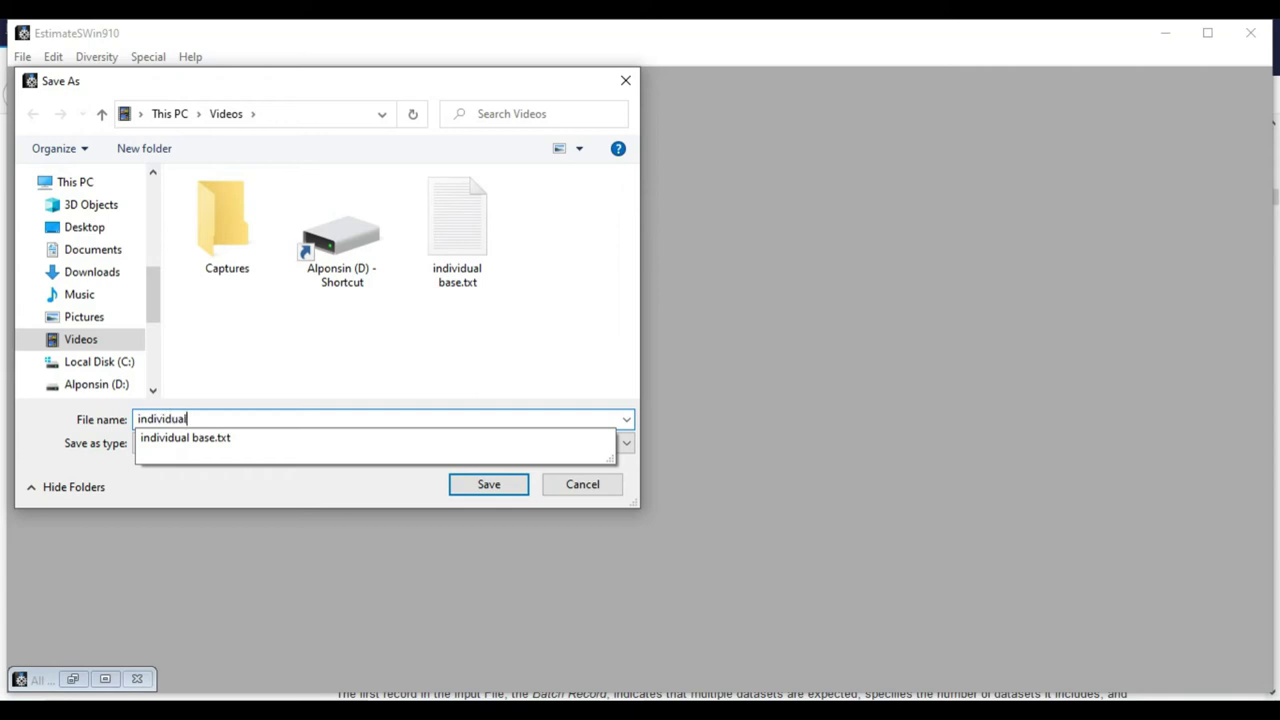
{"action": "type", "text": " base result"}
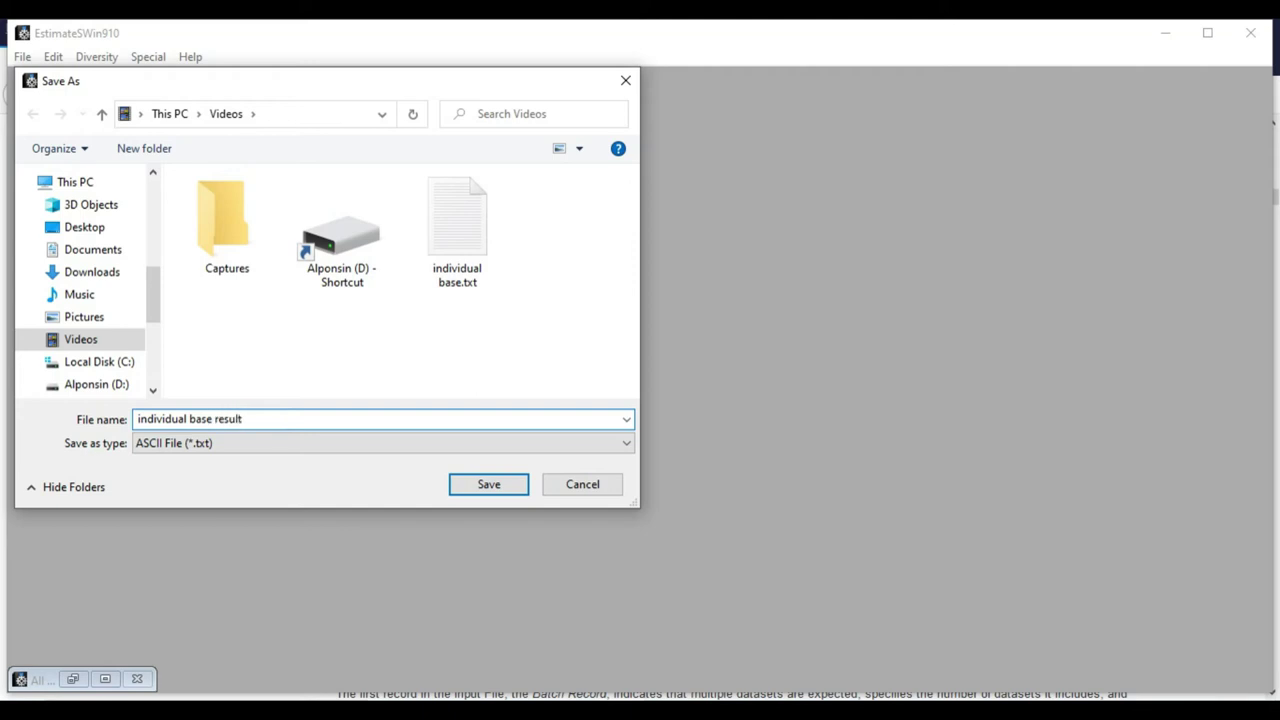
{"action": "key", "text": "Return"}
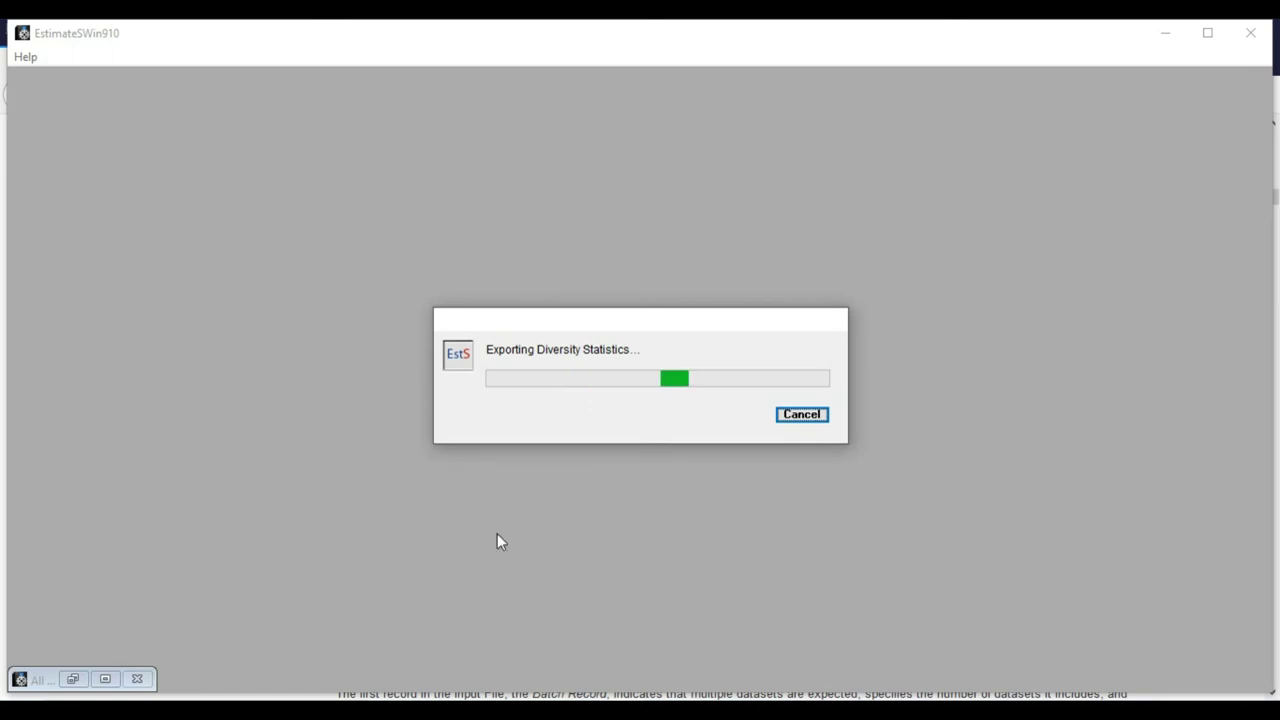
In File Explorer, open "individual base result.txt" from the Videos folder, copy all of its text, and minimize Notepad
{"action": "mouse_move", "coordinate": [622, 696]}
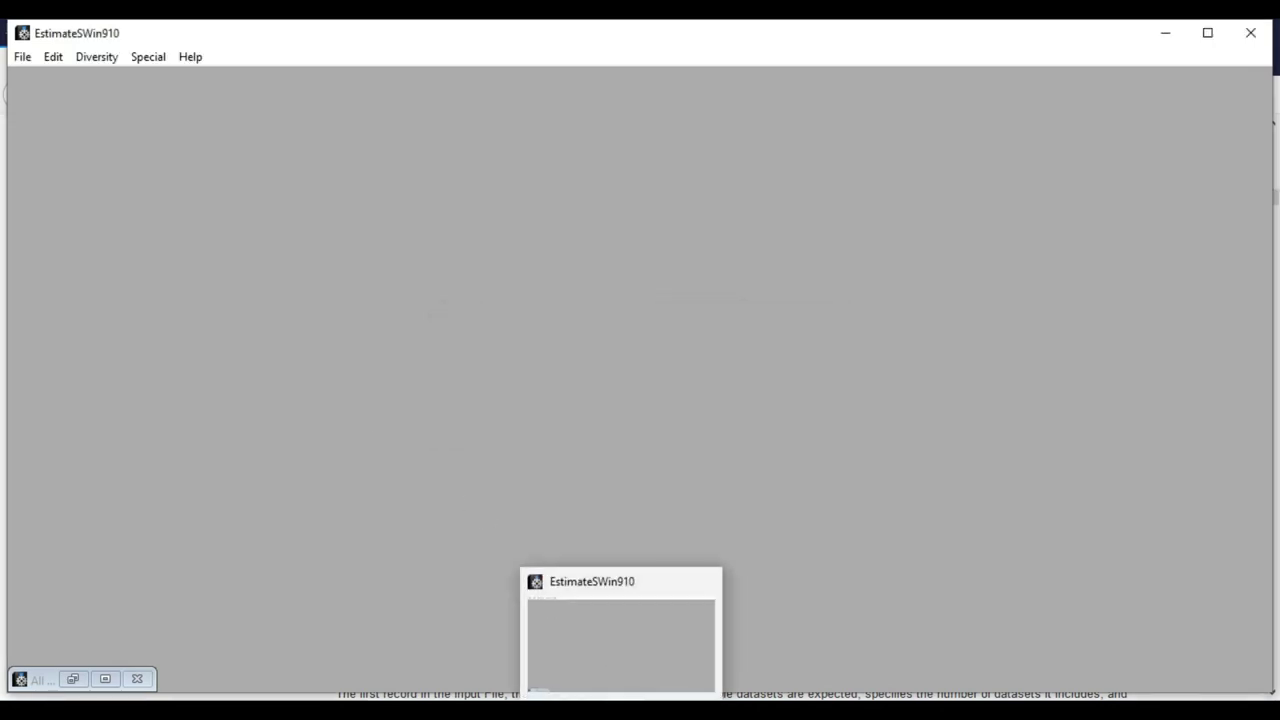
{"action": "left_click", "coordinate": [618, 670]}
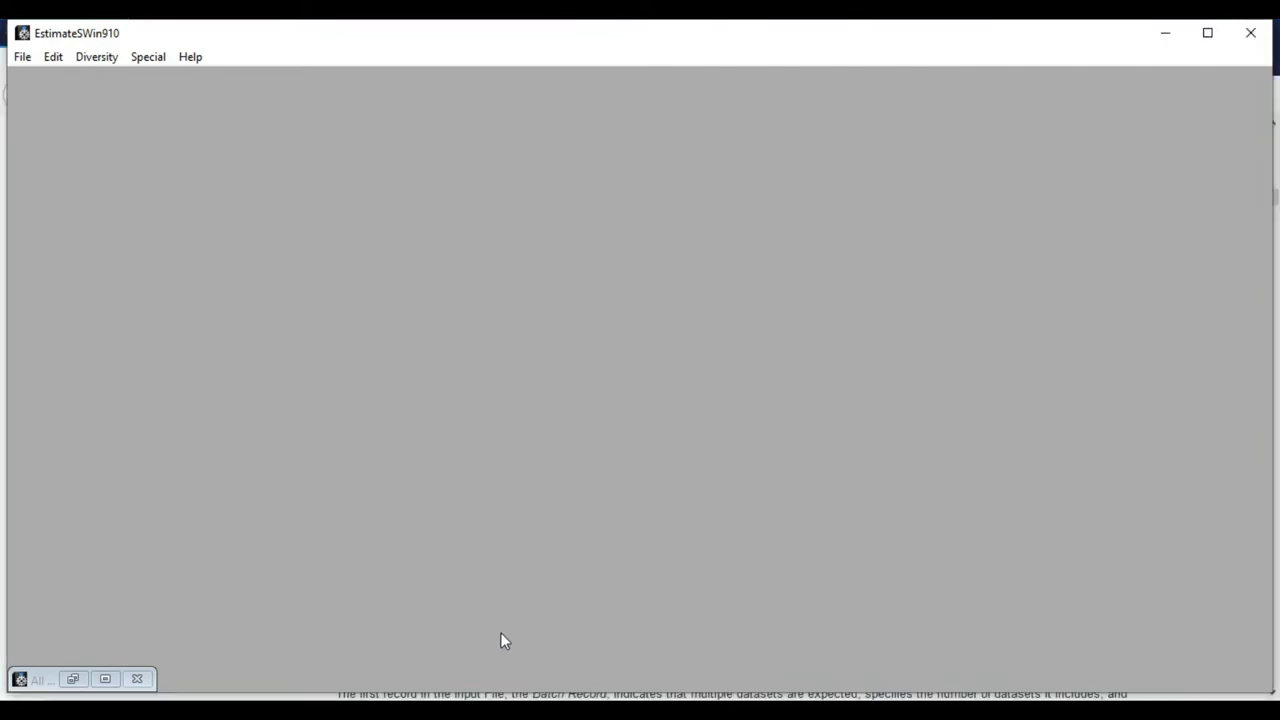
{"action": "left_click", "coordinate": [522, 698]}
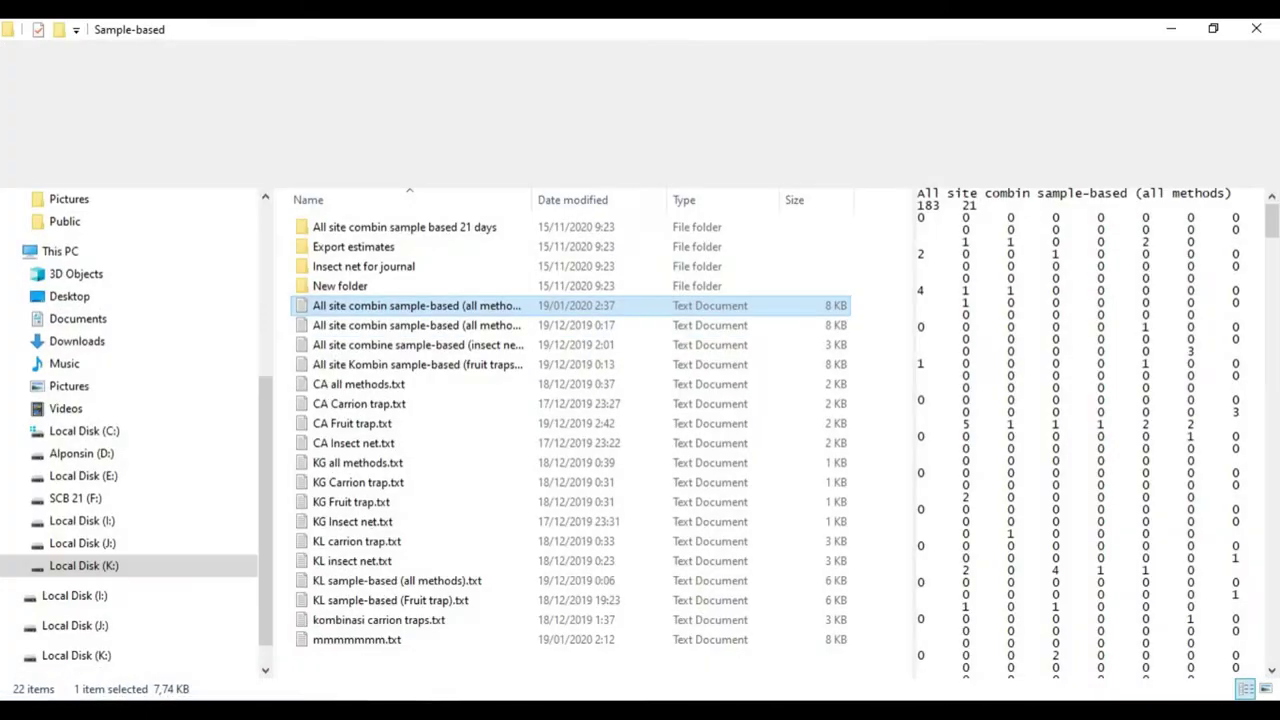
{"action": "left_click", "coordinate": [153, 418]}
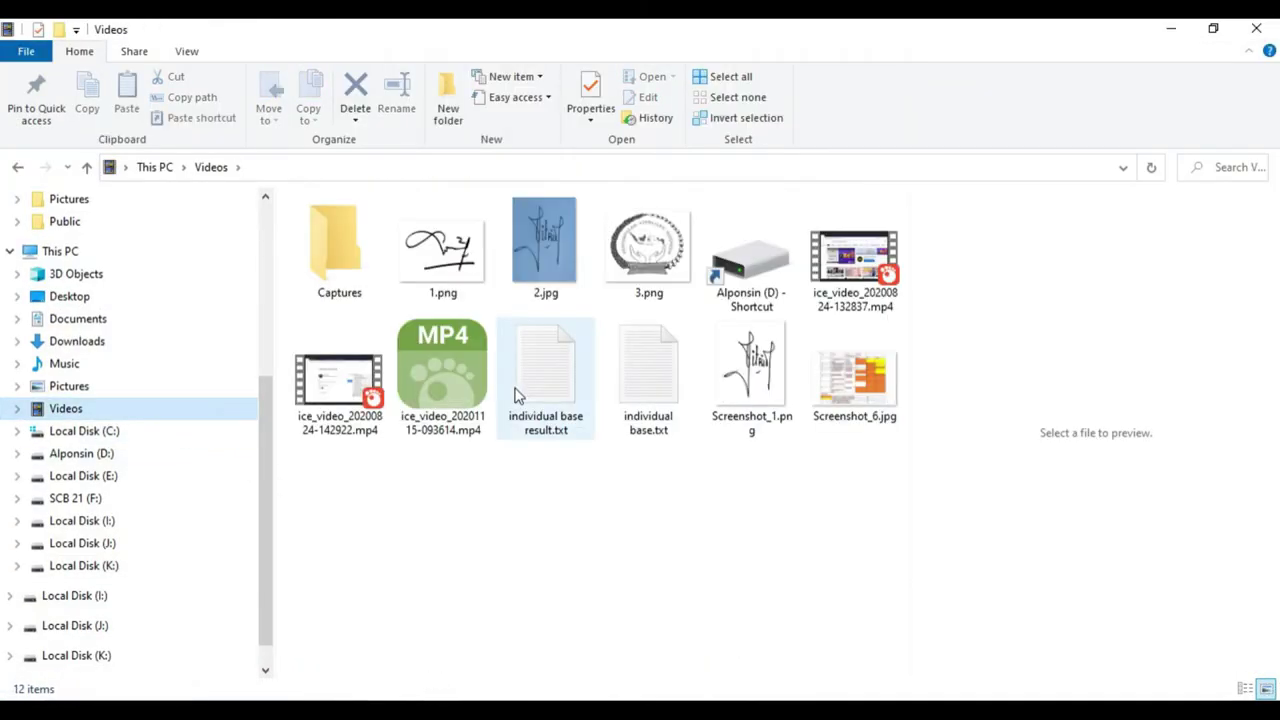
{"action": "left_click", "coordinate": [517, 396]}
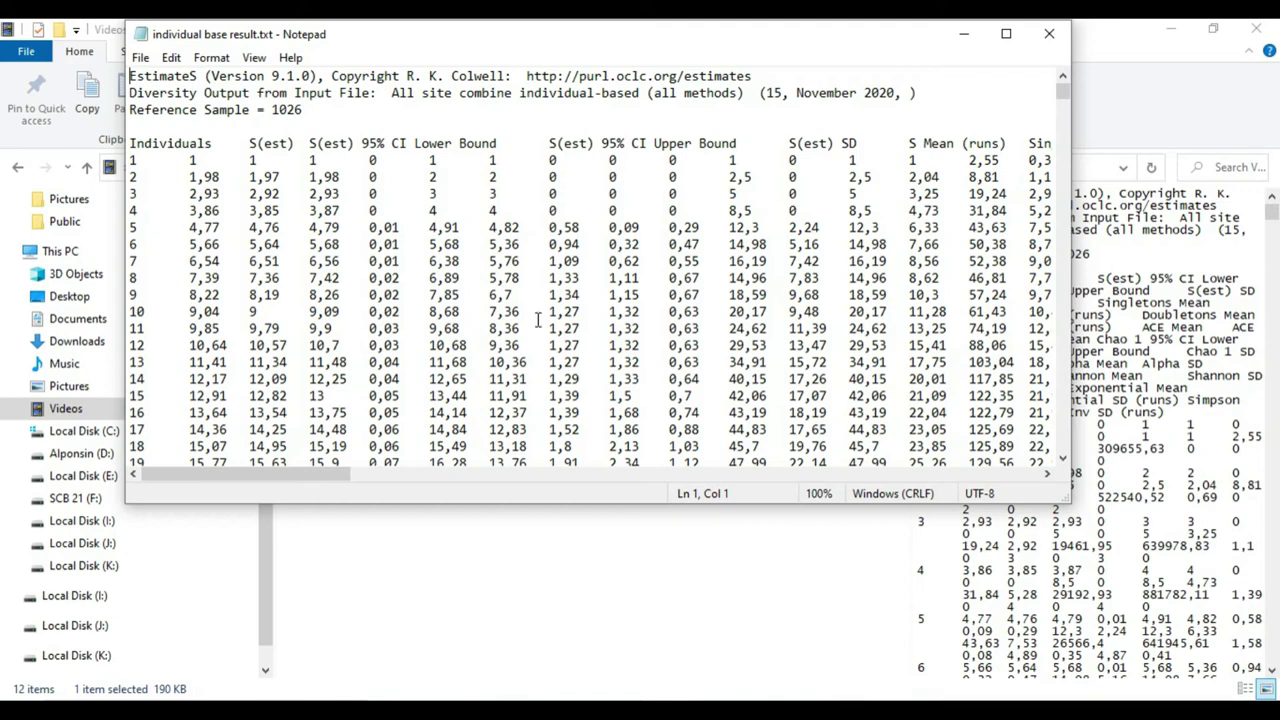
{"action": "key", "text": "ctrl+a"}
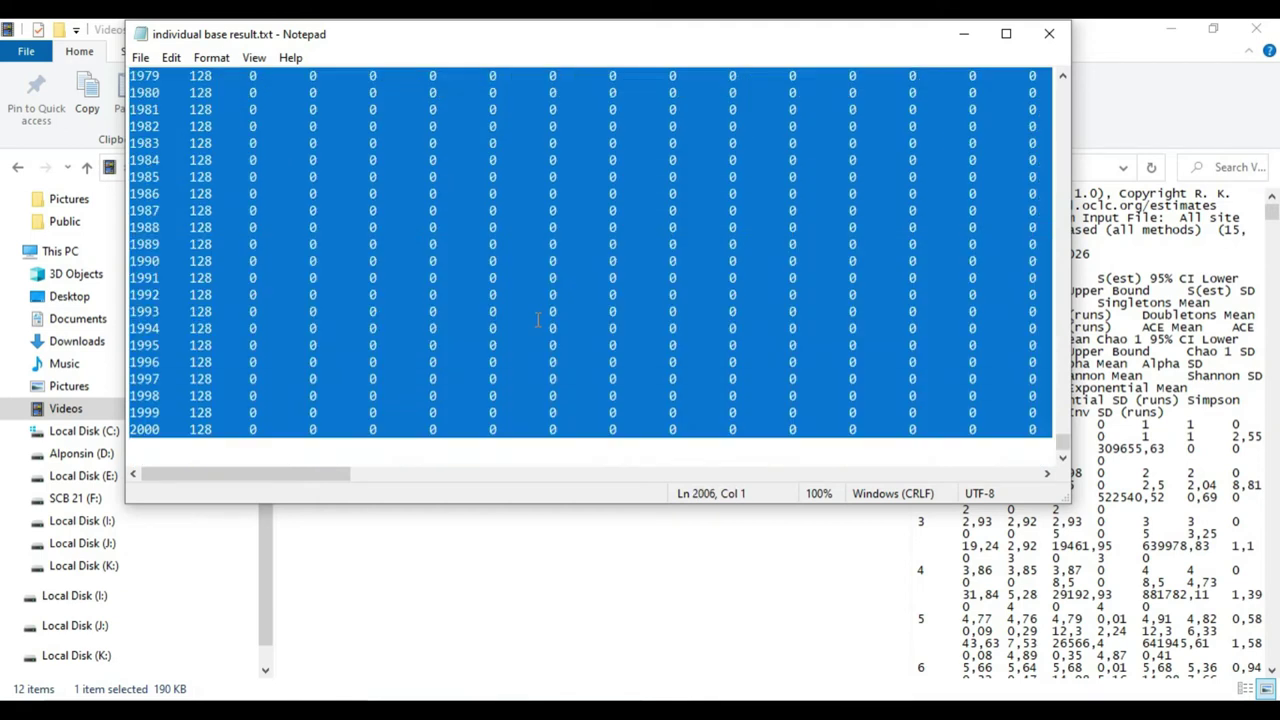
{"action": "left_click", "coordinate": [963, 34]}
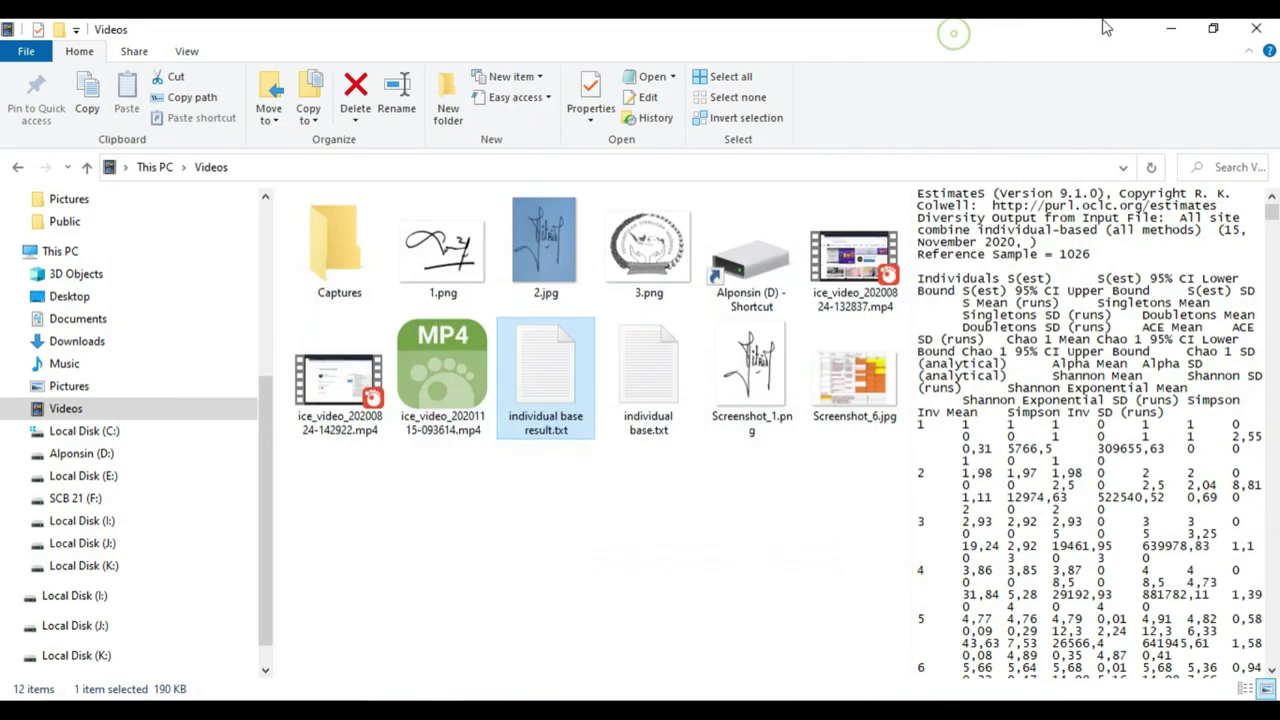
Minimize the open windows to reach the desktop and launch Excel
{"action": "left_click", "coordinate": [1167, 31]}
{"action": "left_click", "coordinate": [1168, 31]}
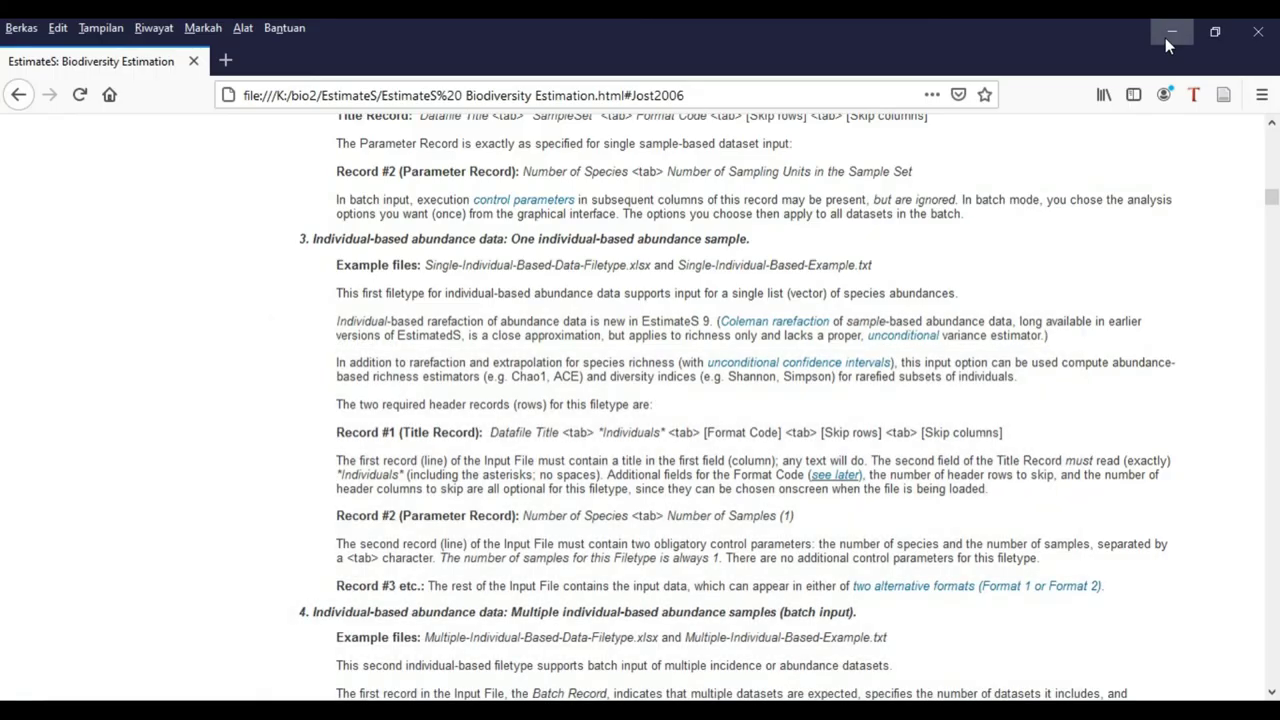
{"action": "left_click", "coordinate": [1166, 33]}
{"action": "double_click", "coordinate": [330, 435]}
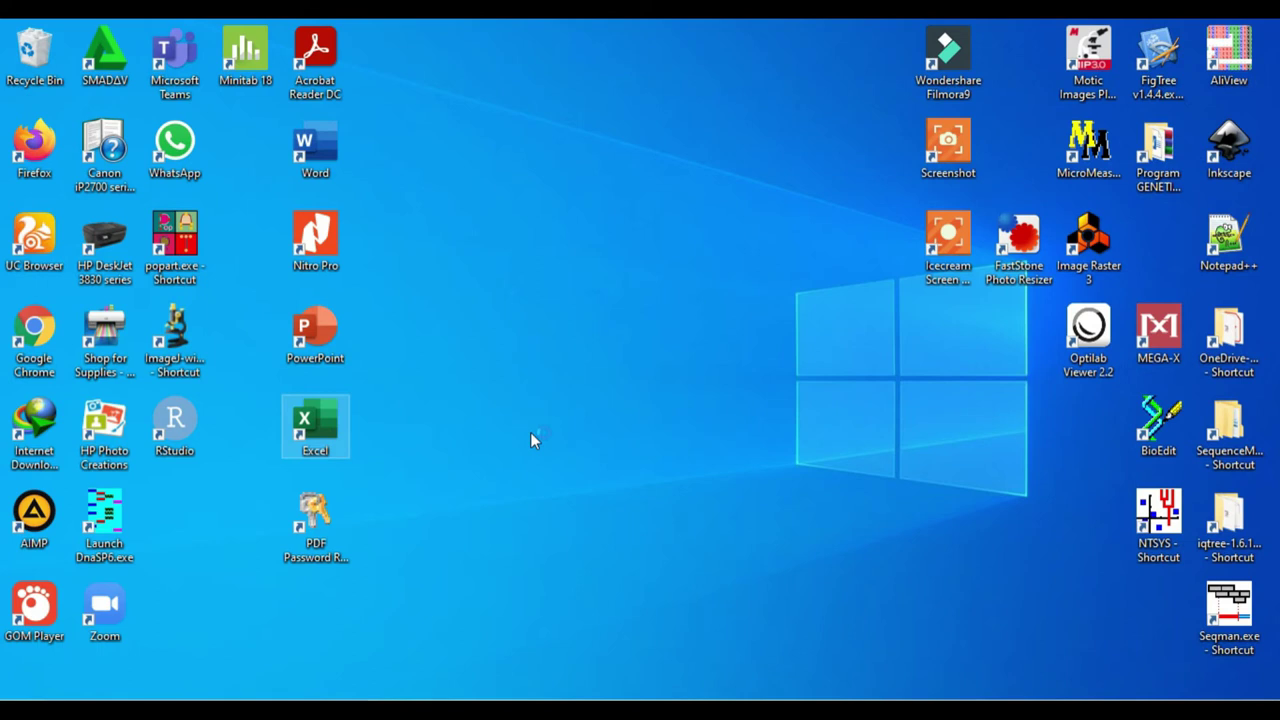
Switch to the EstimateS guide in Firefox and skim from the individual-based input formats to the rarefaction and extrapolation section
{"action": "mouse_move", "coordinate": [575, 712]}
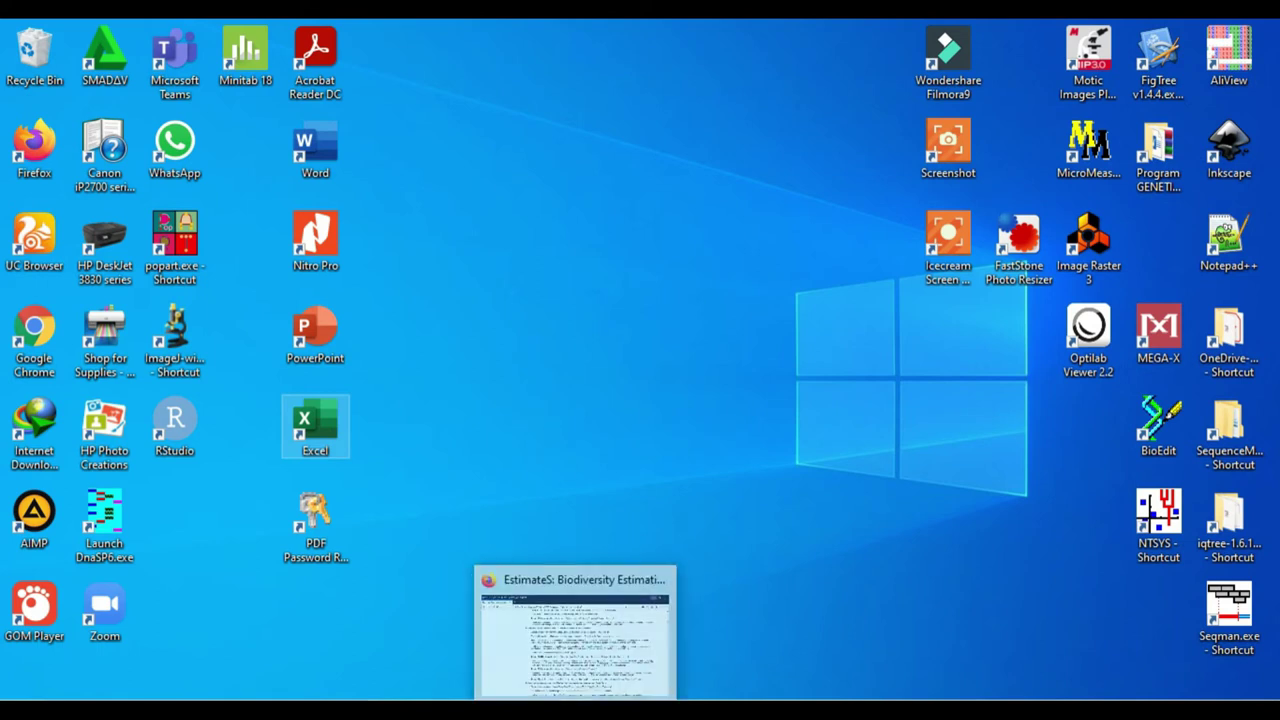
{"action": "left_click", "coordinate": [553, 646]}
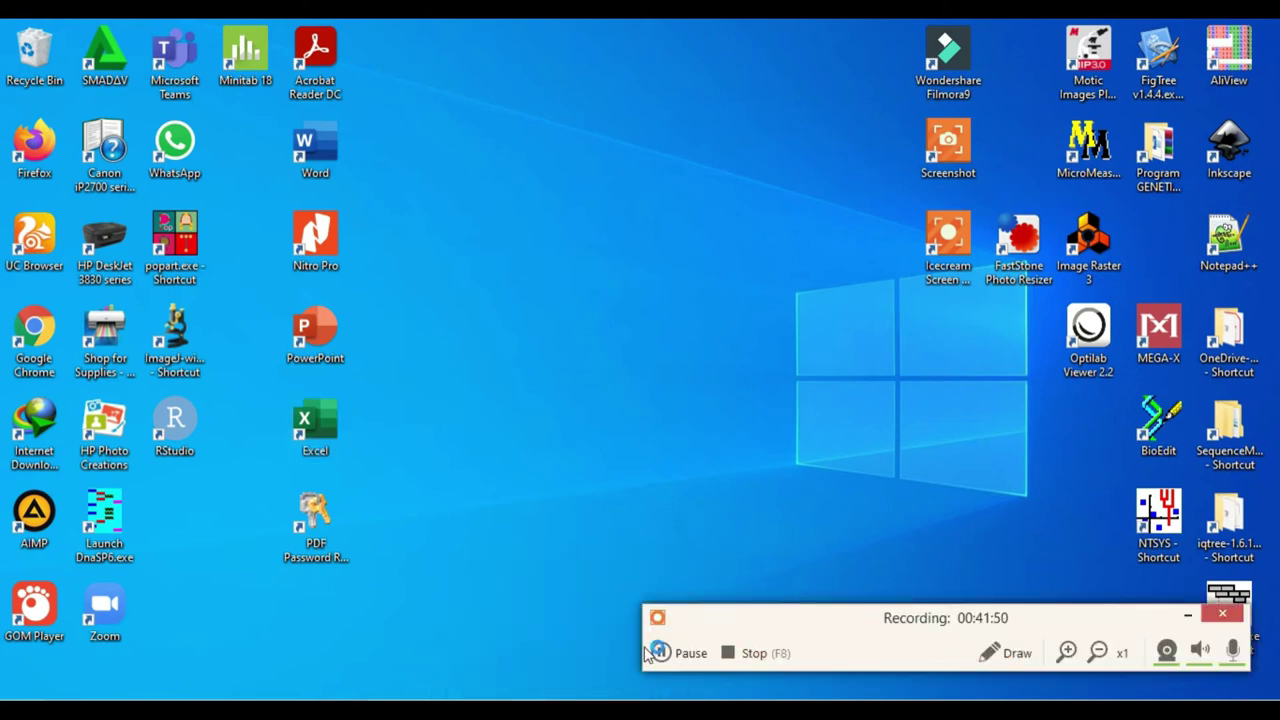
{"action": "left_click", "coordinate": [660, 653]}
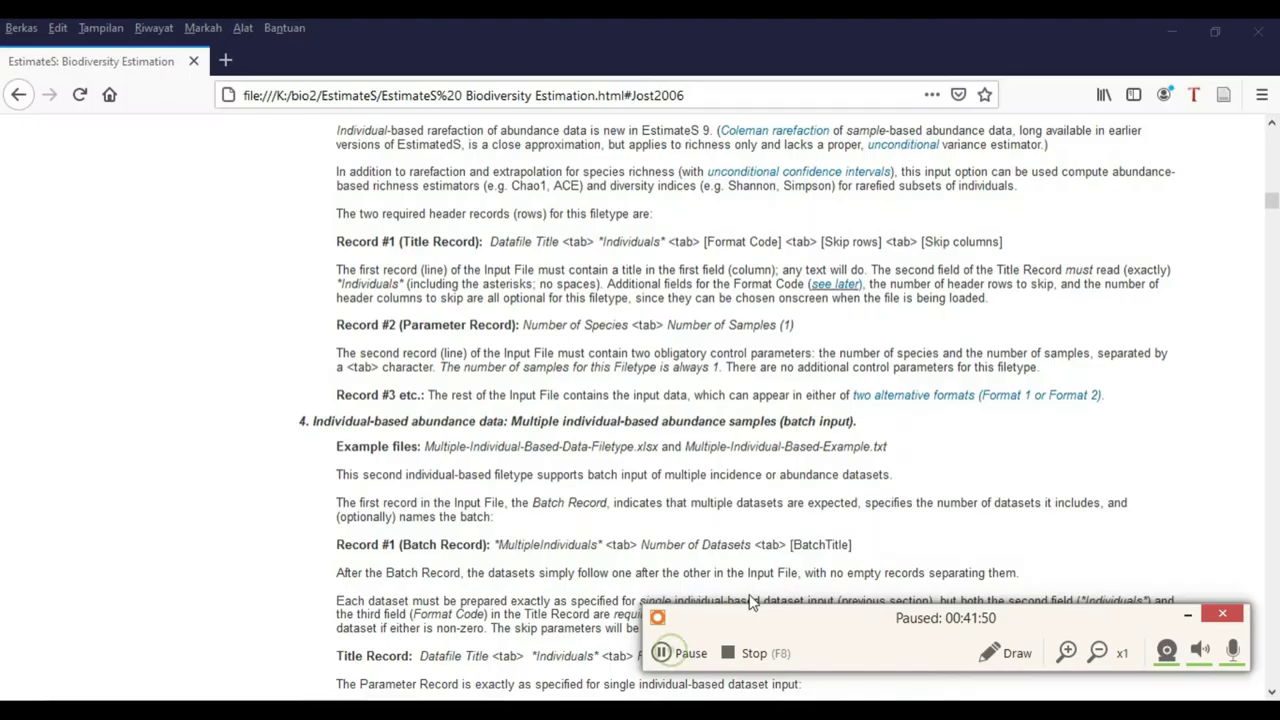
{"action": "scroll", "coordinate": [897, 448], "scroll_direction": "up", "scroll_amount": 10}
{"action": "scroll", "coordinate": [897, 448], "scroll_direction": "down", "scroll_amount": 15}
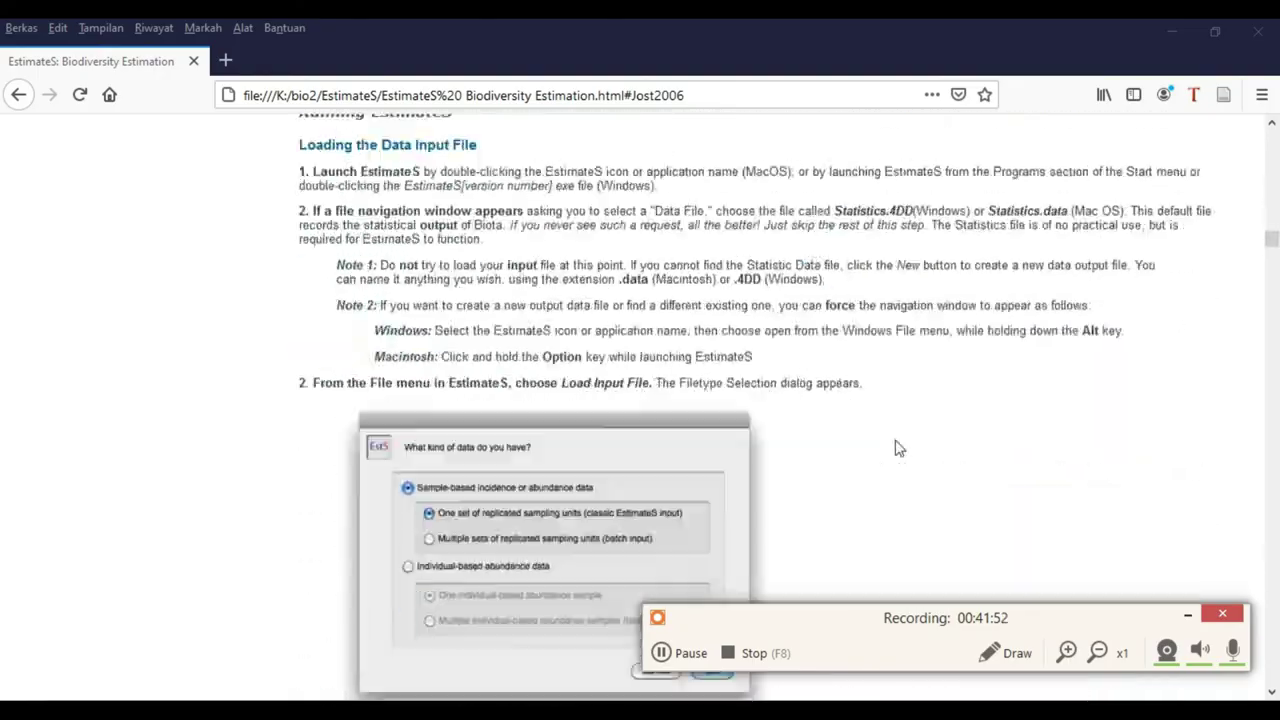
{"action": "scroll", "coordinate": [897, 448], "scroll_direction": "down", "scroll_amount": 15}
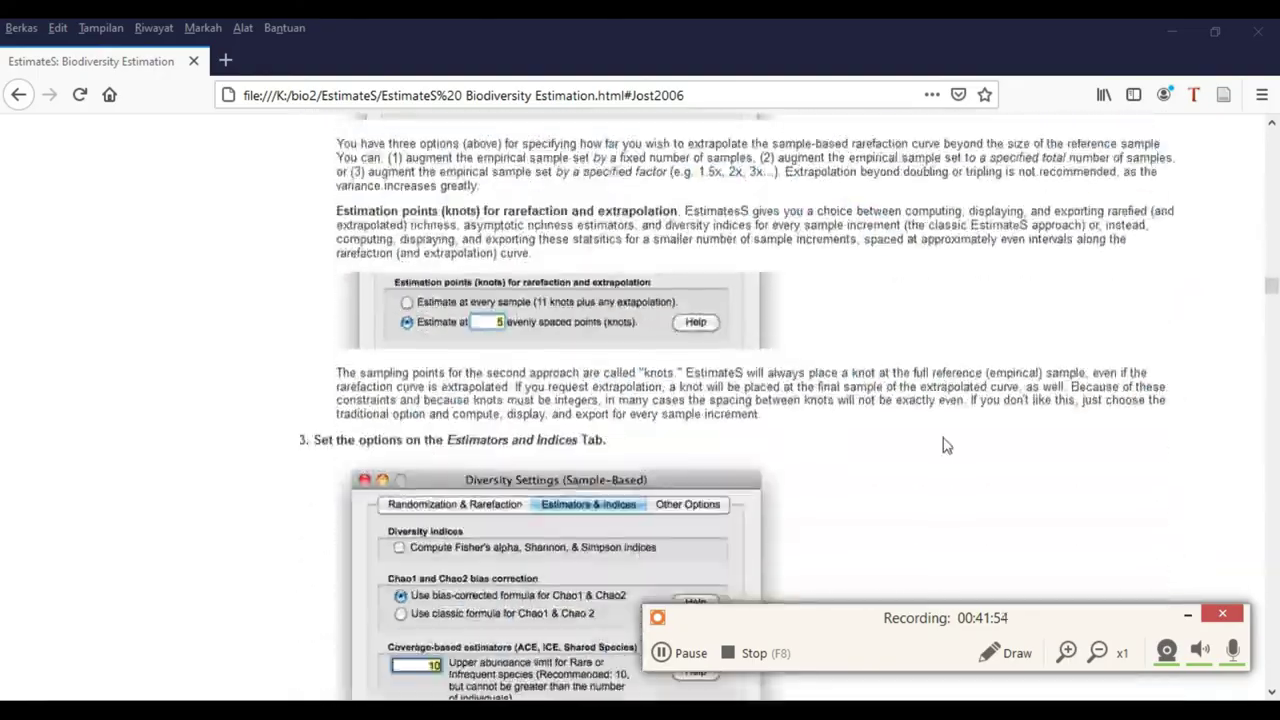
{"action": "scroll", "coordinate": [960, 444], "scroll_direction": "down", "scroll_amount": 15}
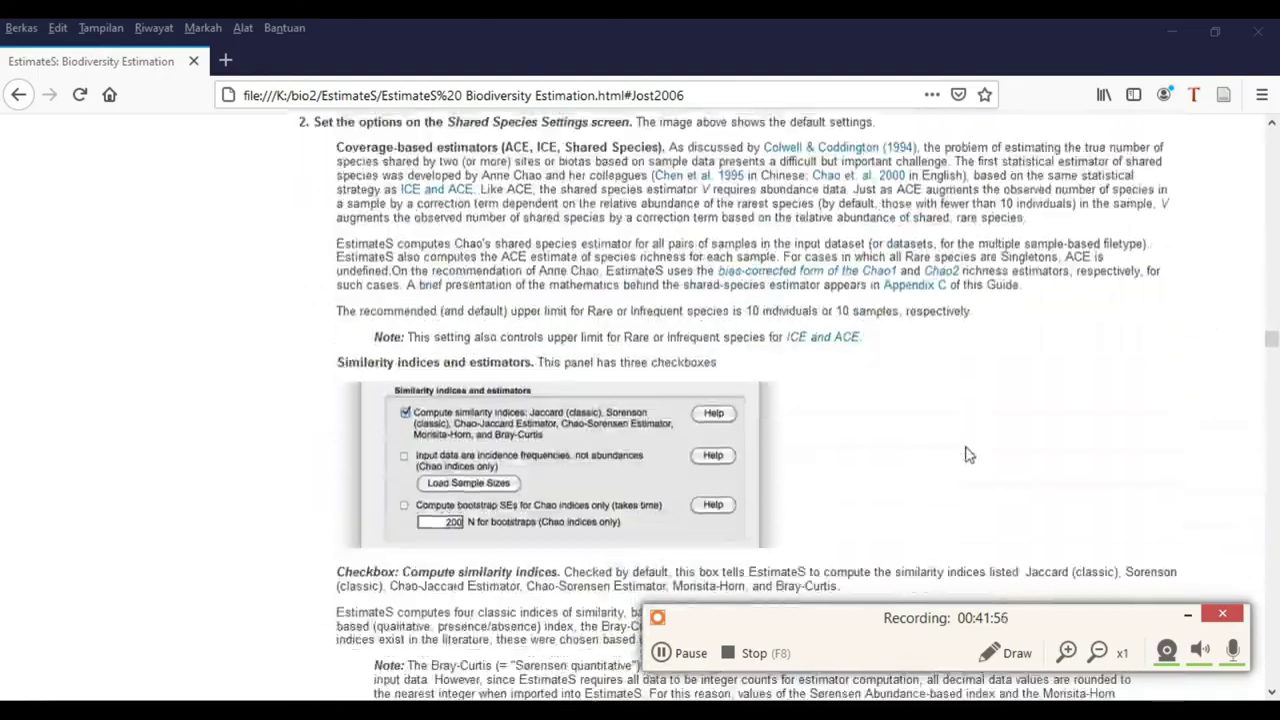
{"action": "scroll", "coordinate": [970, 446], "scroll_direction": "down", "scroll_amount": 15}
{"action": "scroll", "coordinate": [975, 446], "scroll_direction": "up", "scroll_amount": 4}
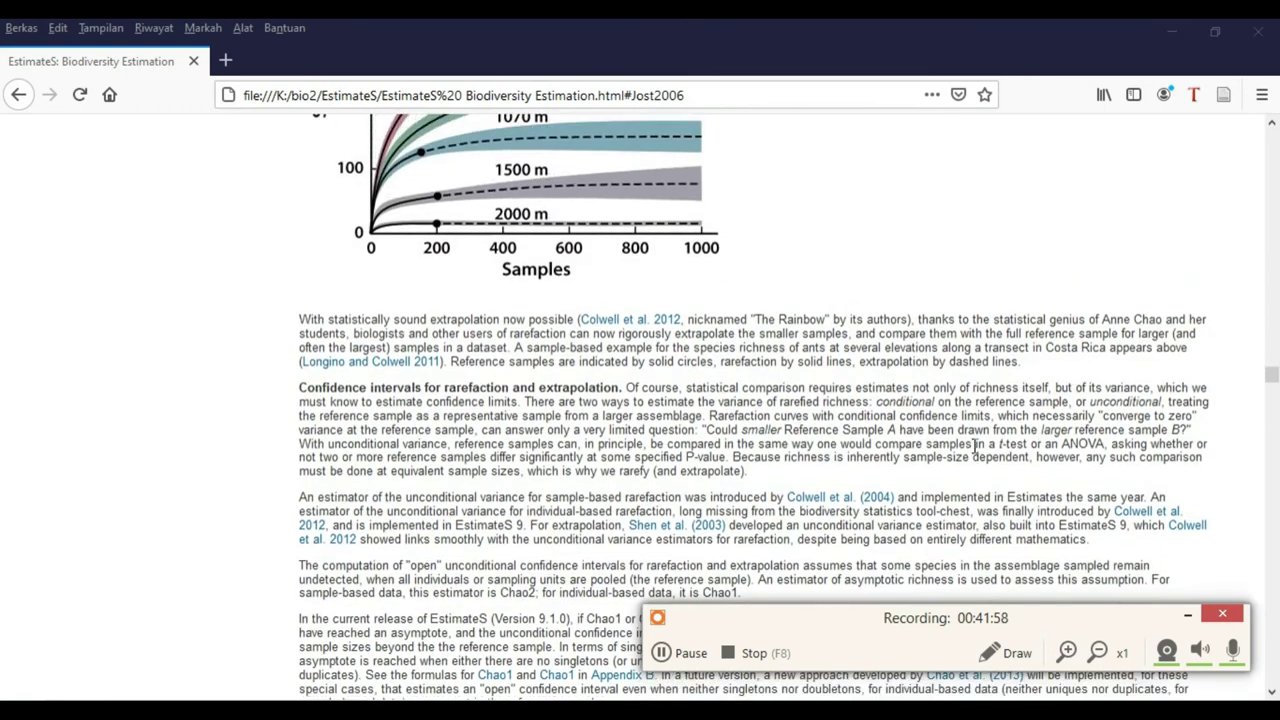
{"action": "scroll", "coordinate": [975, 446], "scroll_direction": "up", "scroll_amount": 1}
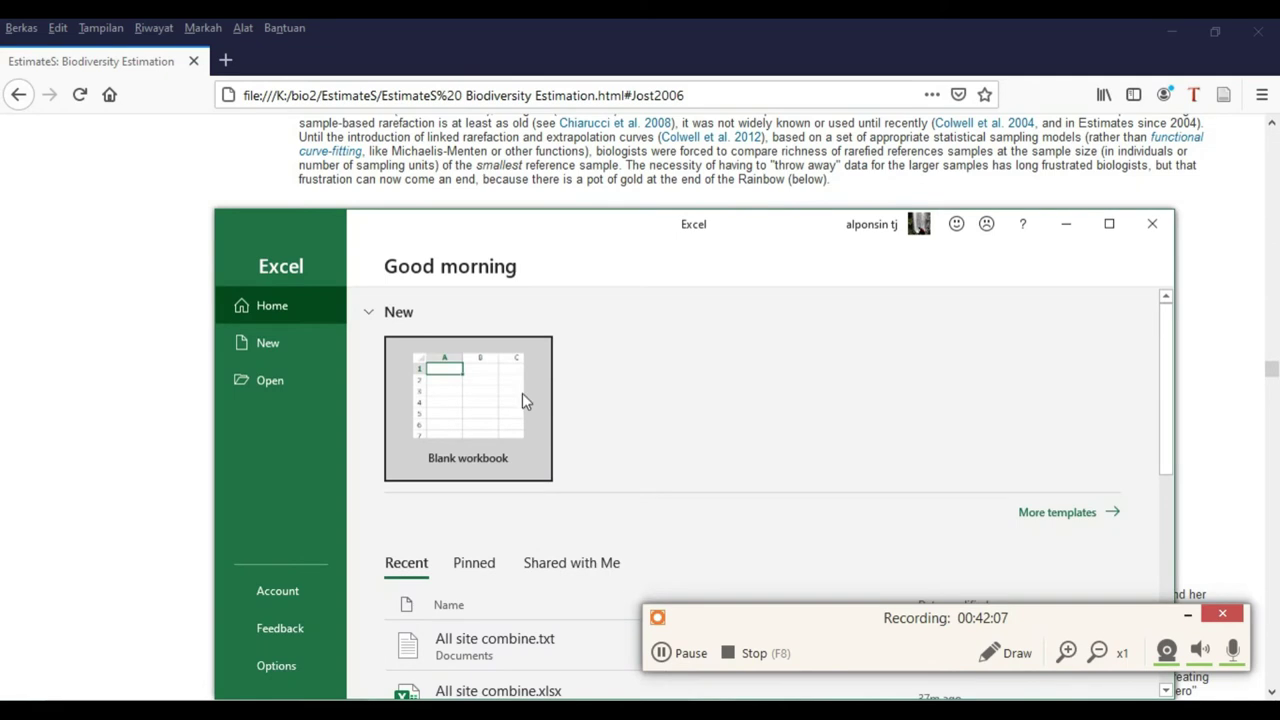
Create a blank Excel workbook, maximize it, and paste the copied diversity statistics starting at cell A1
{"action": "left_click", "coordinate": [522, 393]}
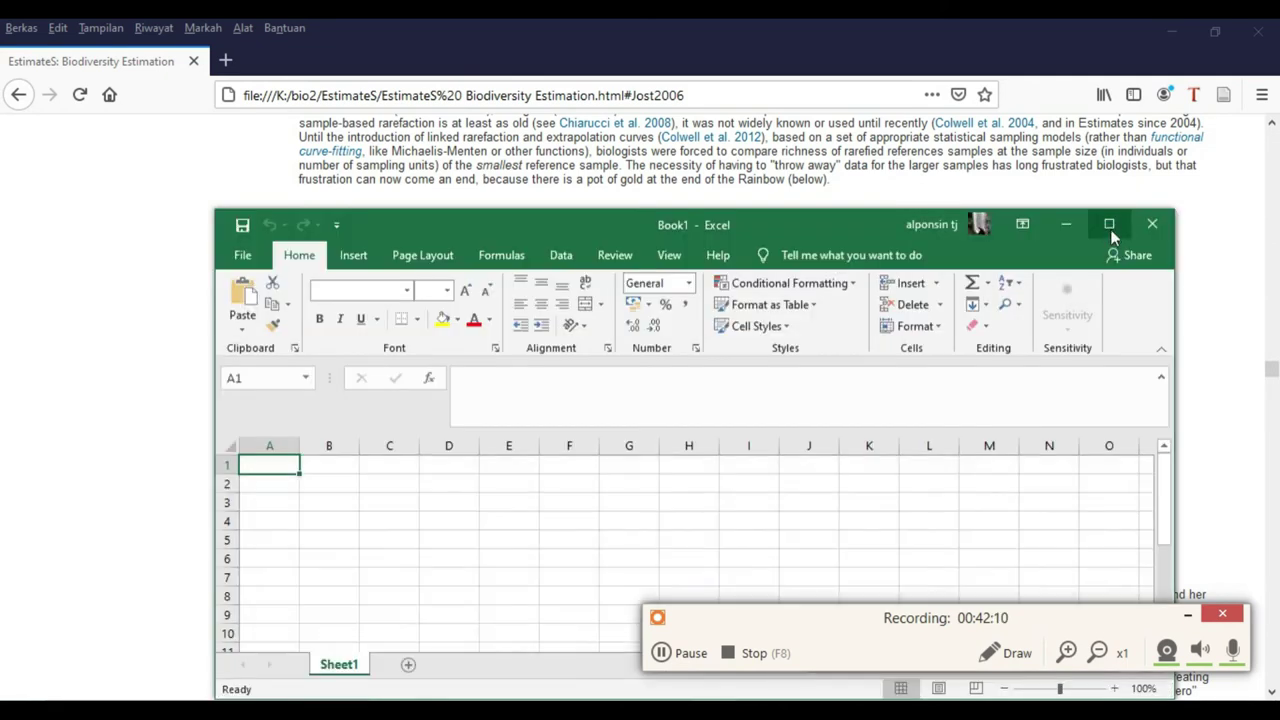
{"action": "left_click", "coordinate": [1109, 226]}
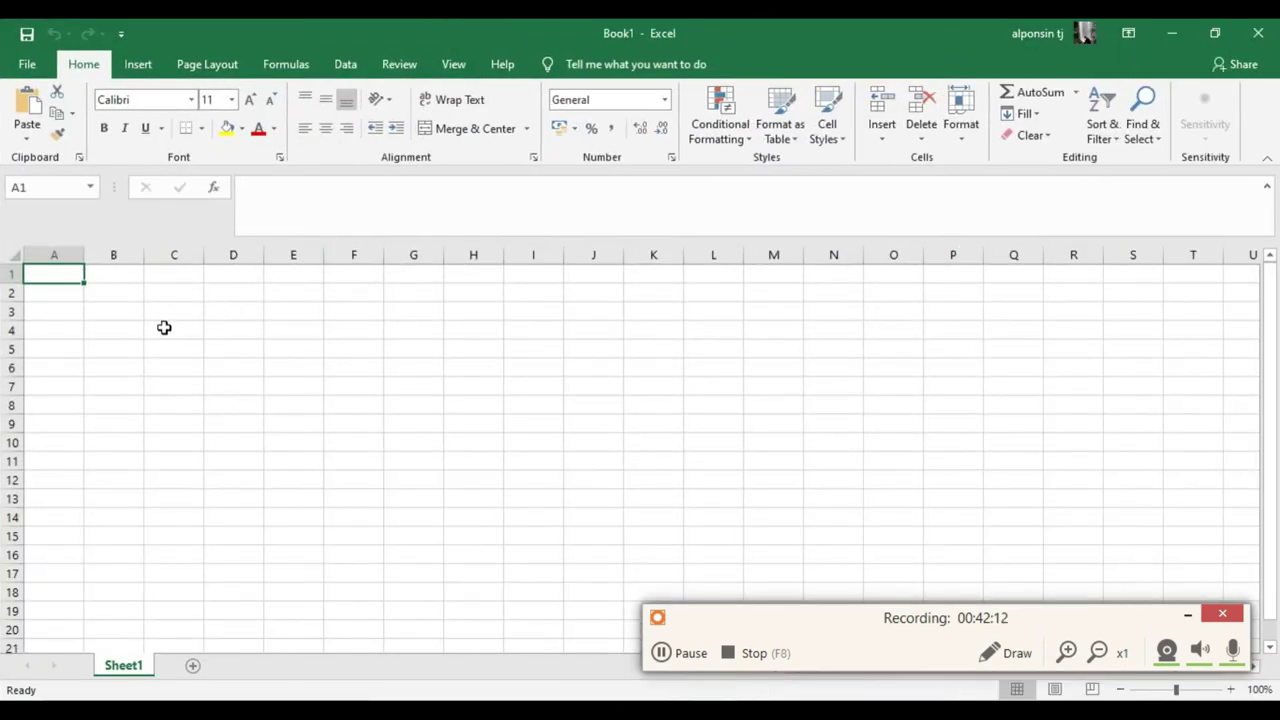
{"action": "key", "text": "ctrl+v"}
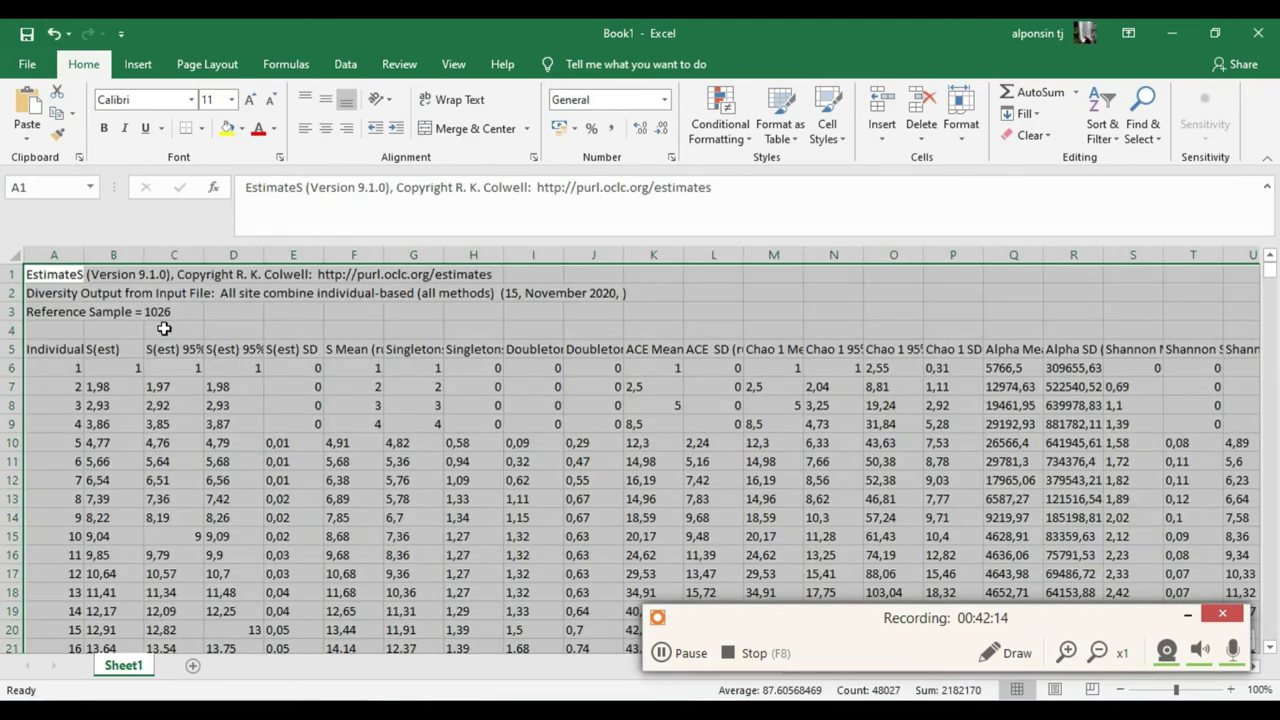
{"action": "left_click", "coordinate": [513, 274]}
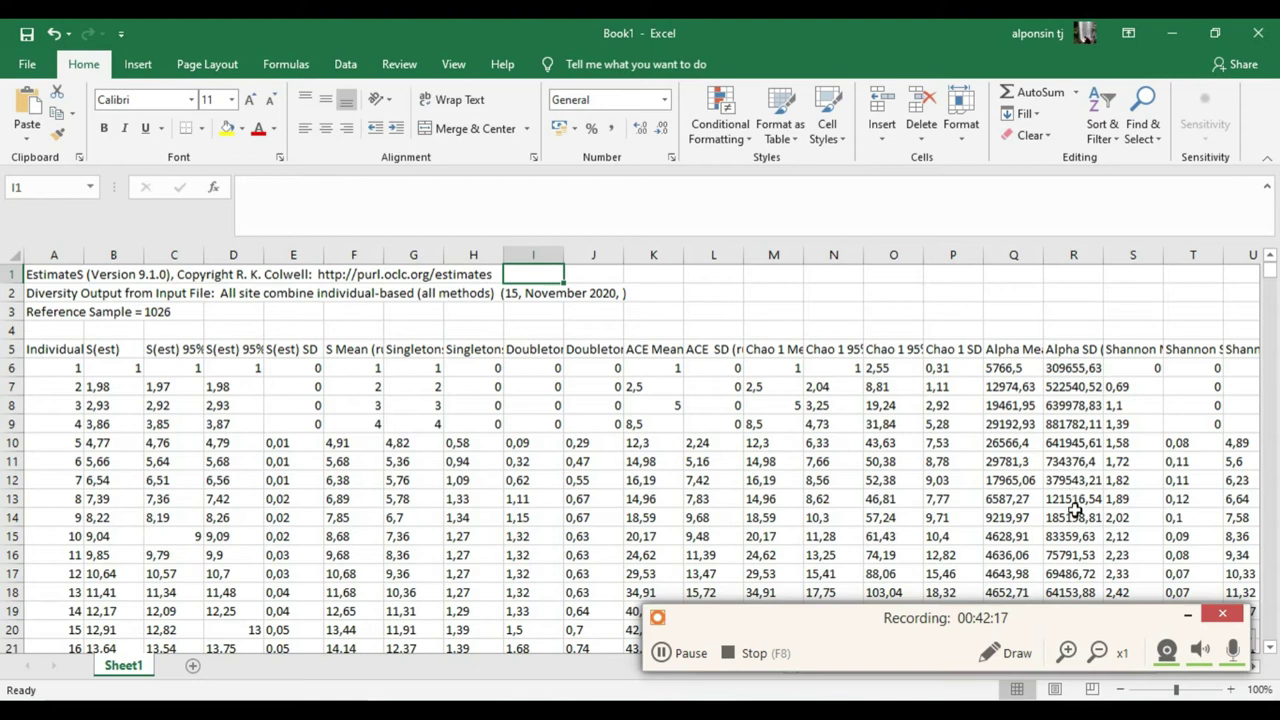
{"action": "left_click", "coordinate": [1187, 614]}
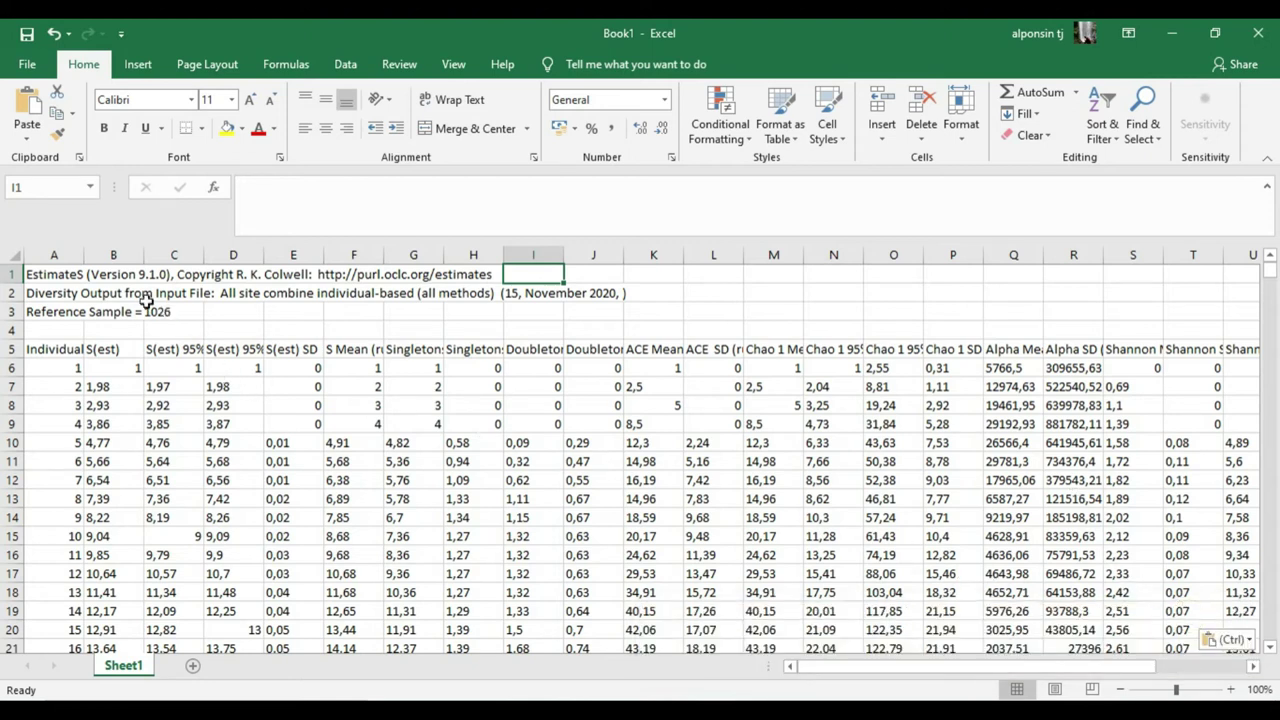
Resize column A so that it is just wide enough to show the full Individuals heading comfortably
{"action": "left_click", "coordinate": [83, 257]}
{"action": "double_click", "coordinate": [83, 256]}
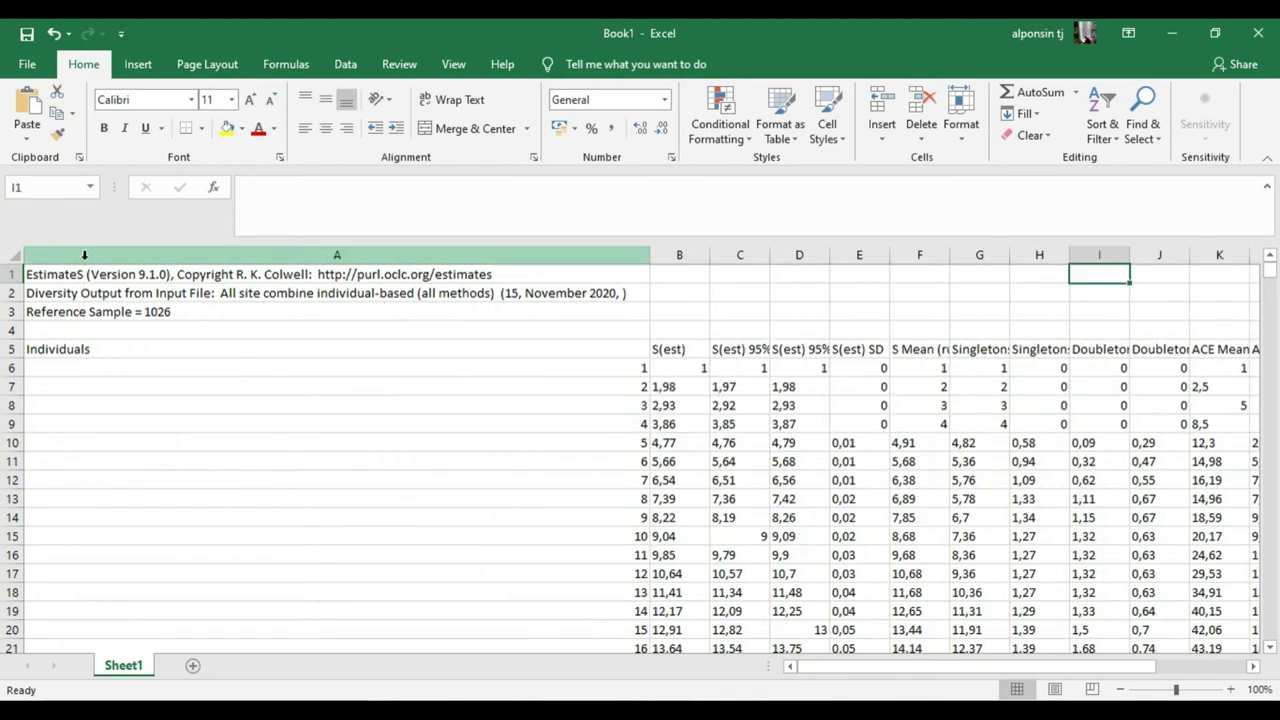
{"action": "left_click_drag", "start_coordinate": [651, 255], "coordinate": [151, 308]}
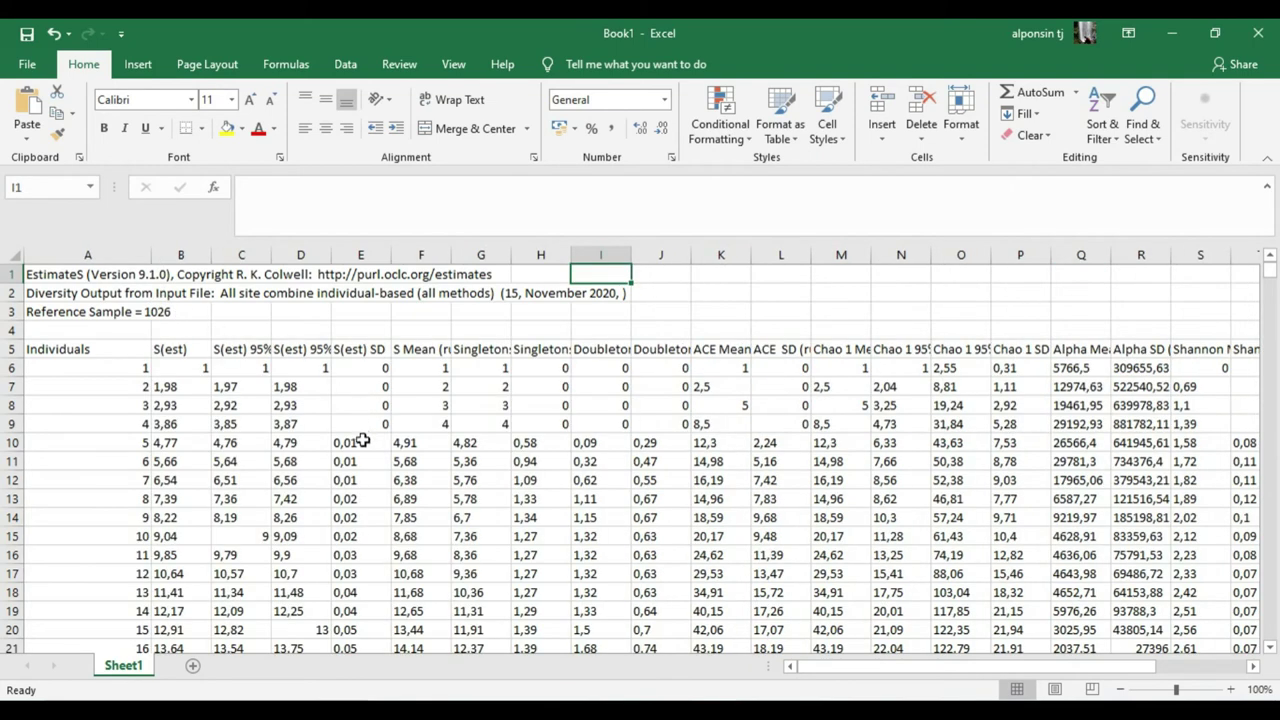
Review the first rows of the pasted statistics and AutoFit columns C and D to their full 95% CI bound headings
{"action": "scroll", "coordinate": [207, 495], "scroll_direction": "down", "scroll_amount": 5}
{"action": "scroll", "coordinate": [218, 494], "scroll_direction": "up", "scroll_amount": 2}
{"action": "scroll", "coordinate": [218, 450], "scroll_direction": "up", "scroll_amount": 3}
{"action": "scroll", "coordinate": [215, 406], "scroll_direction": "down", "scroll_amount": 6}
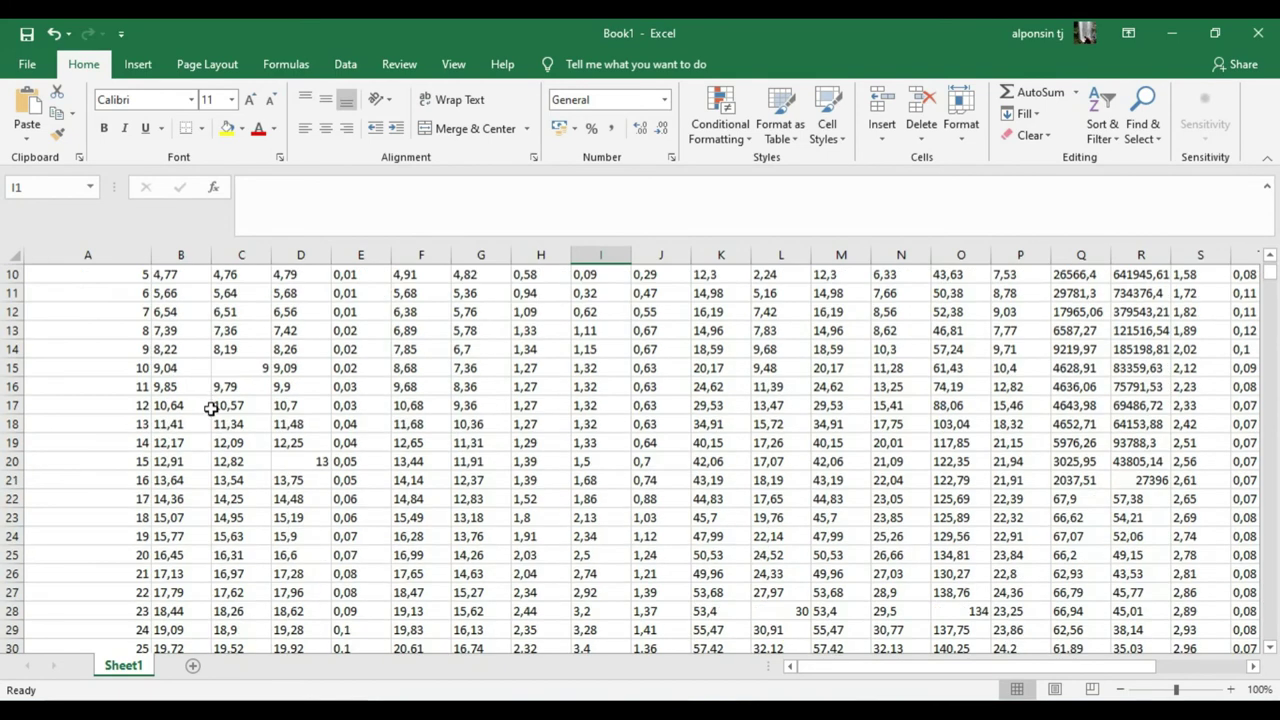
{"action": "scroll", "coordinate": [213, 410], "scroll_direction": "up", "scroll_amount": 6}
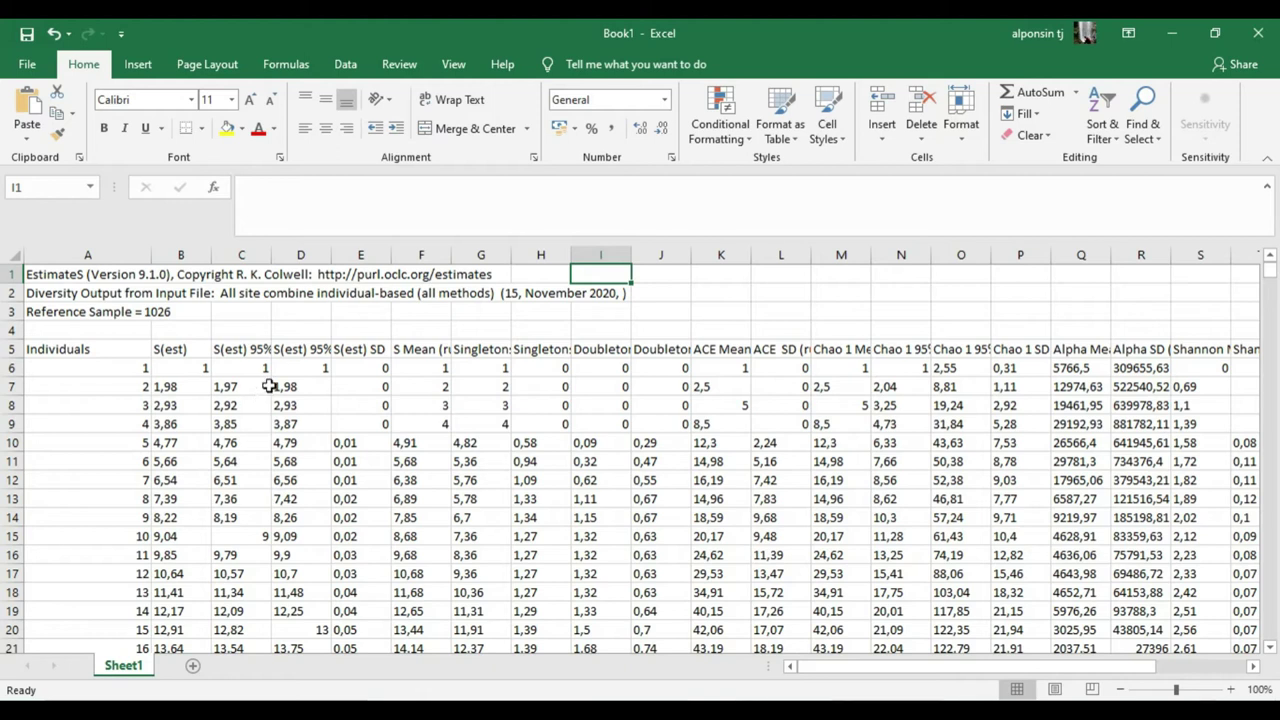
{"action": "double_click", "coordinate": [271, 255]}
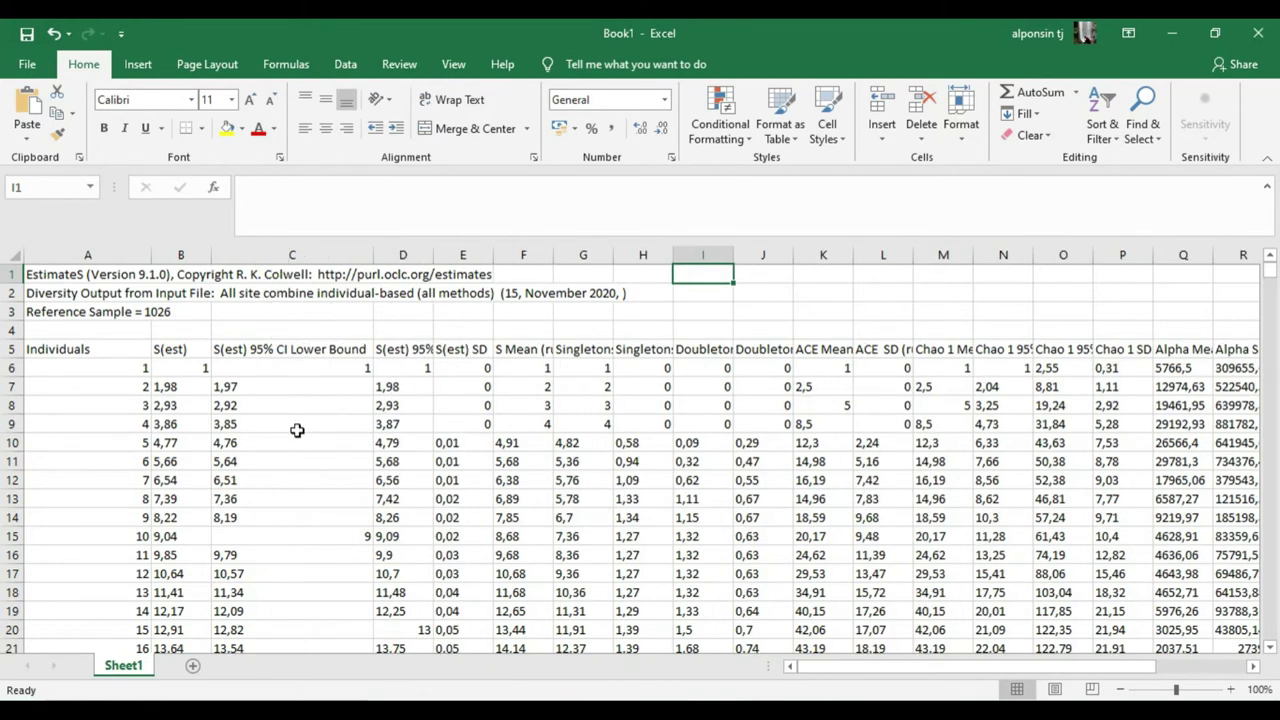
{"action": "double_click", "coordinate": [433, 254]}
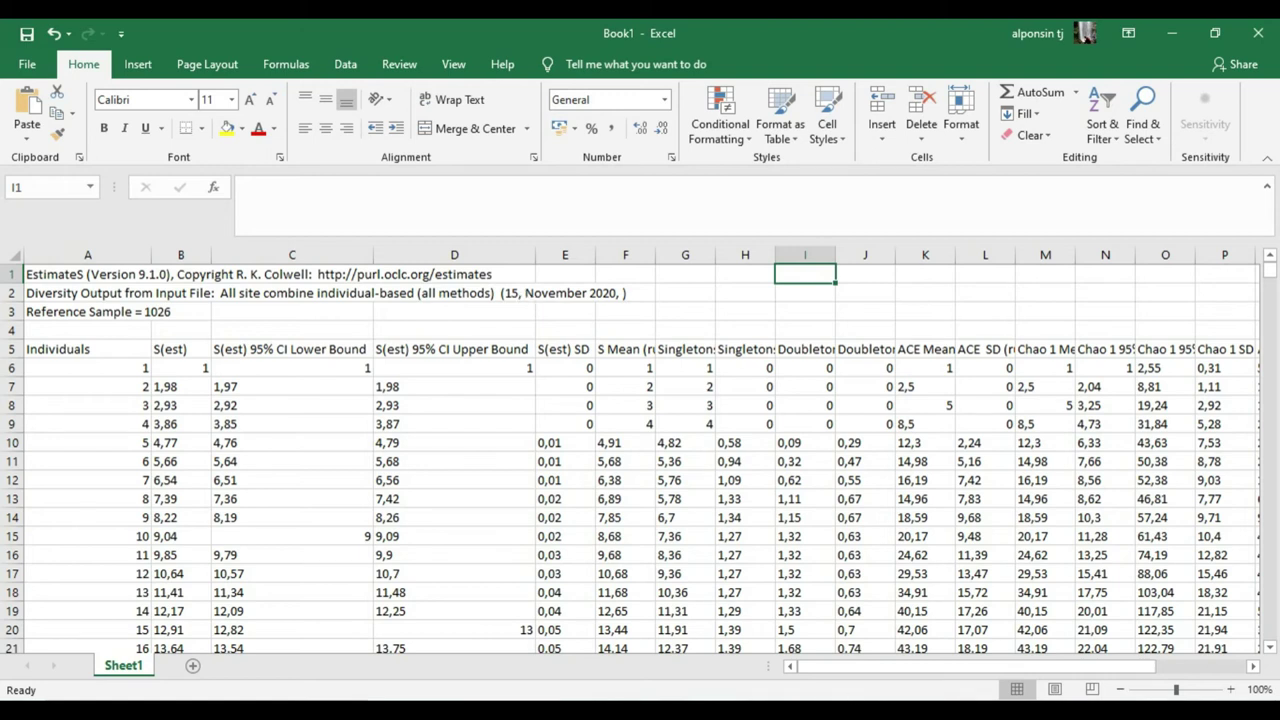
Switch to EstimateS and start loading an input file as sample-based data with one set of replicated sampling units
{"action": "mouse_move", "coordinate": [665, 712]}
{"action": "mouse_move", "coordinate": [621, 712]}
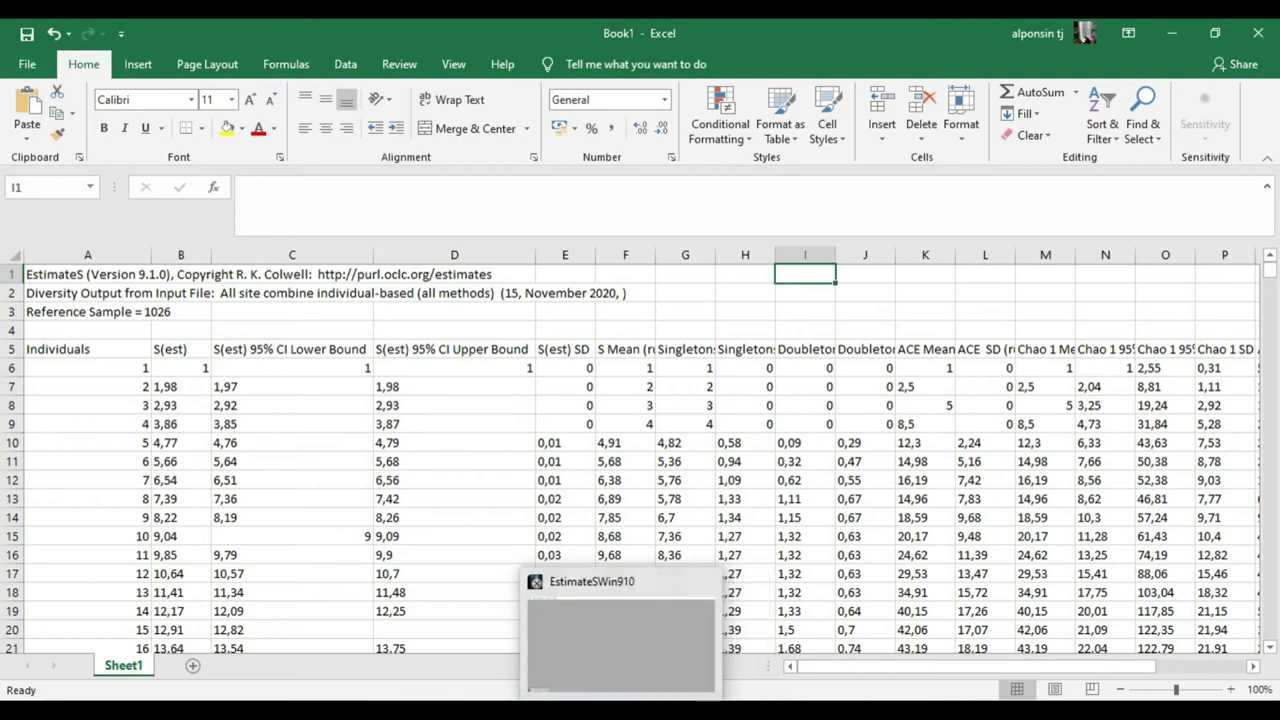
{"action": "left_click", "coordinate": [577, 712]}
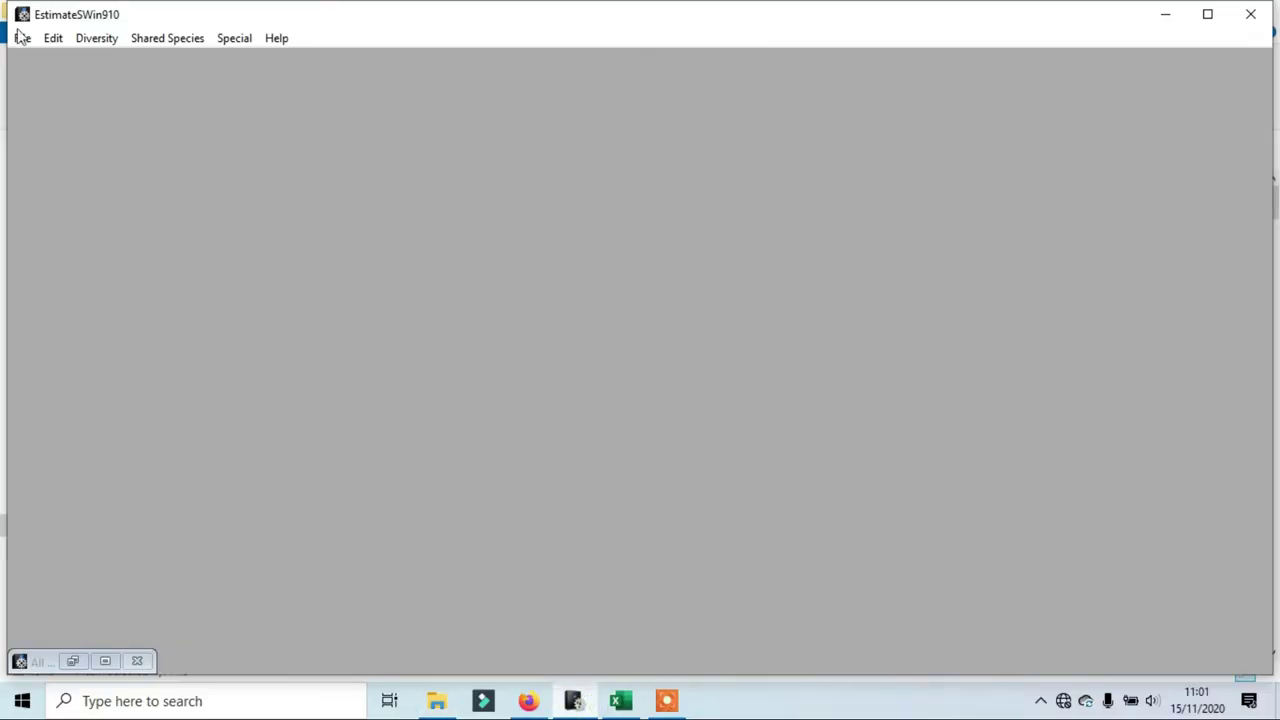
{"action": "left_click", "coordinate": [25, 39]}
{"action": "left_click", "coordinate": [30, 57]}
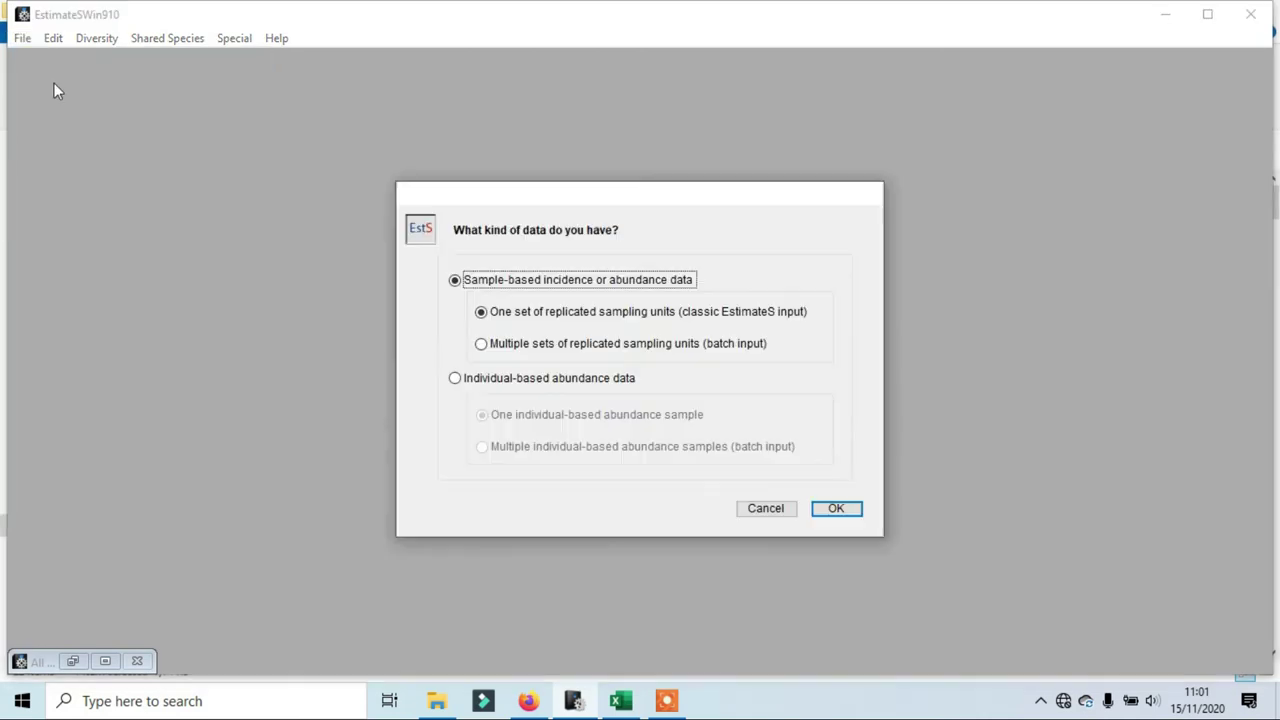
{"action": "left_click", "coordinate": [834, 509]}
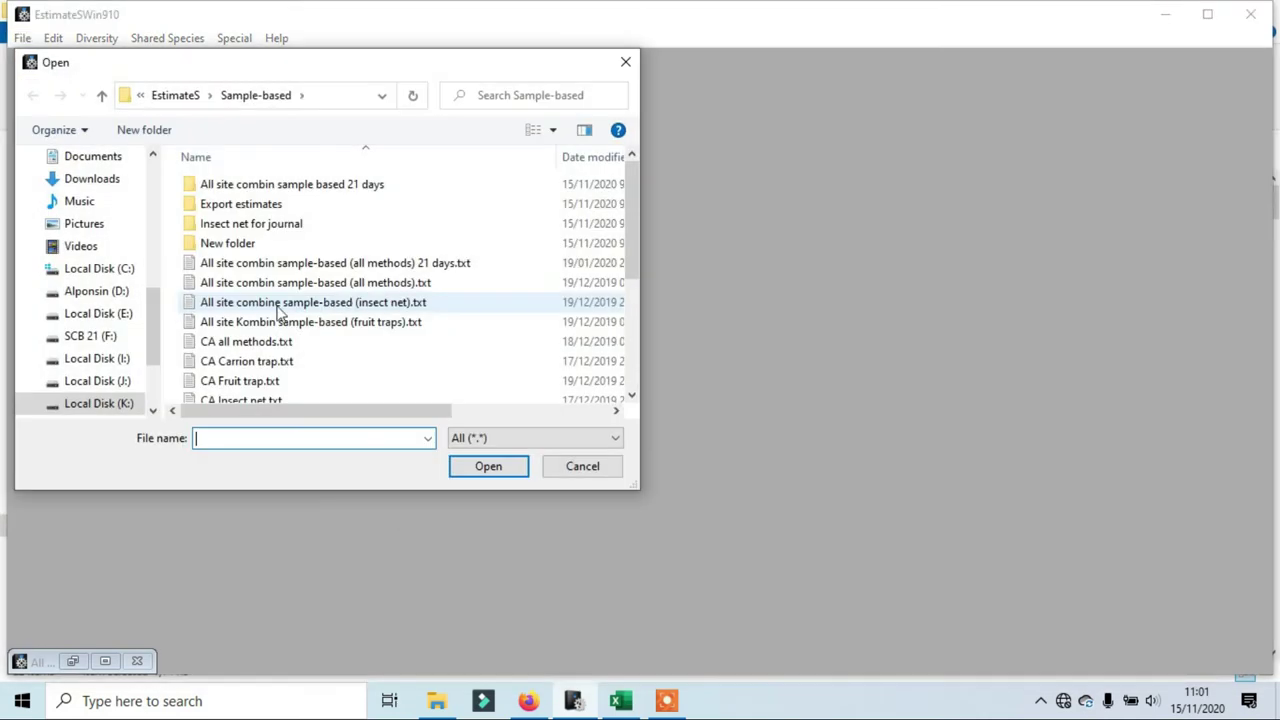
Open "sample base.txt" from the Videos folder as the sample-based input file
{"action": "left_click", "coordinate": [88, 253]}
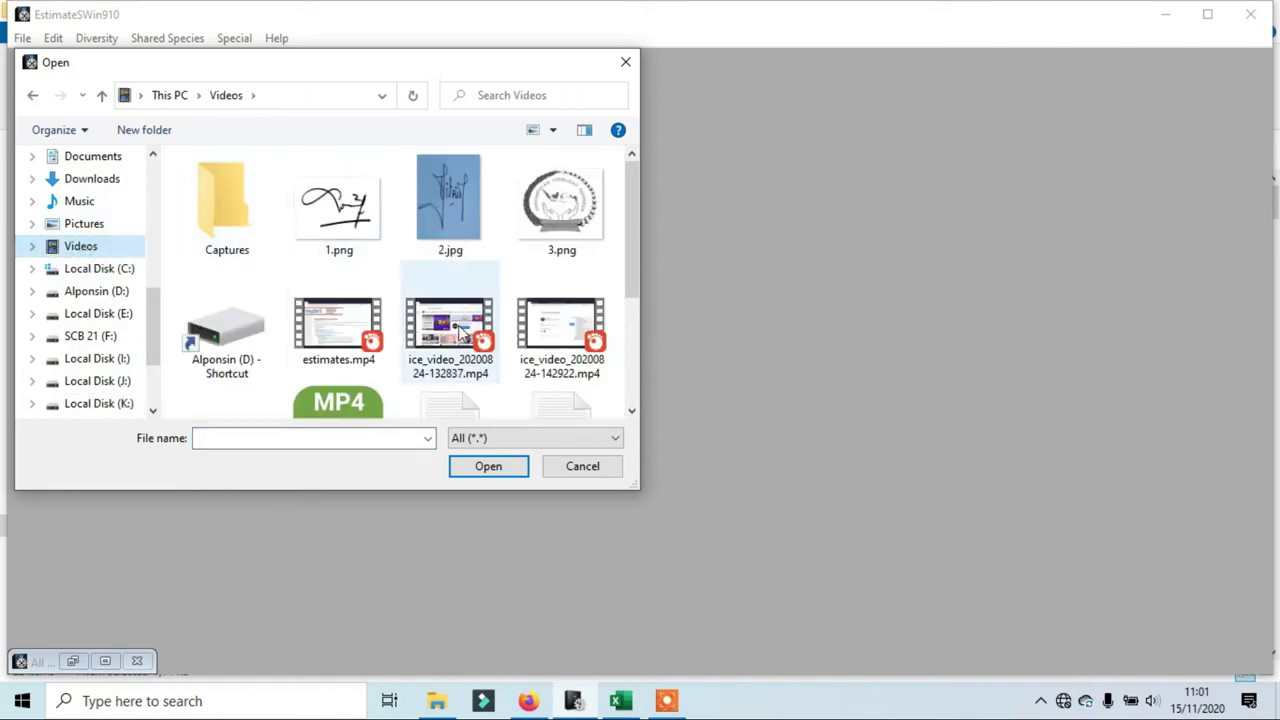
{"action": "scroll", "coordinate": [480, 320], "scroll_direction": "down", "scroll_amount": 1}
{"action": "scroll", "coordinate": [571, 371], "scroll_direction": "down", "scroll_amount": 1}
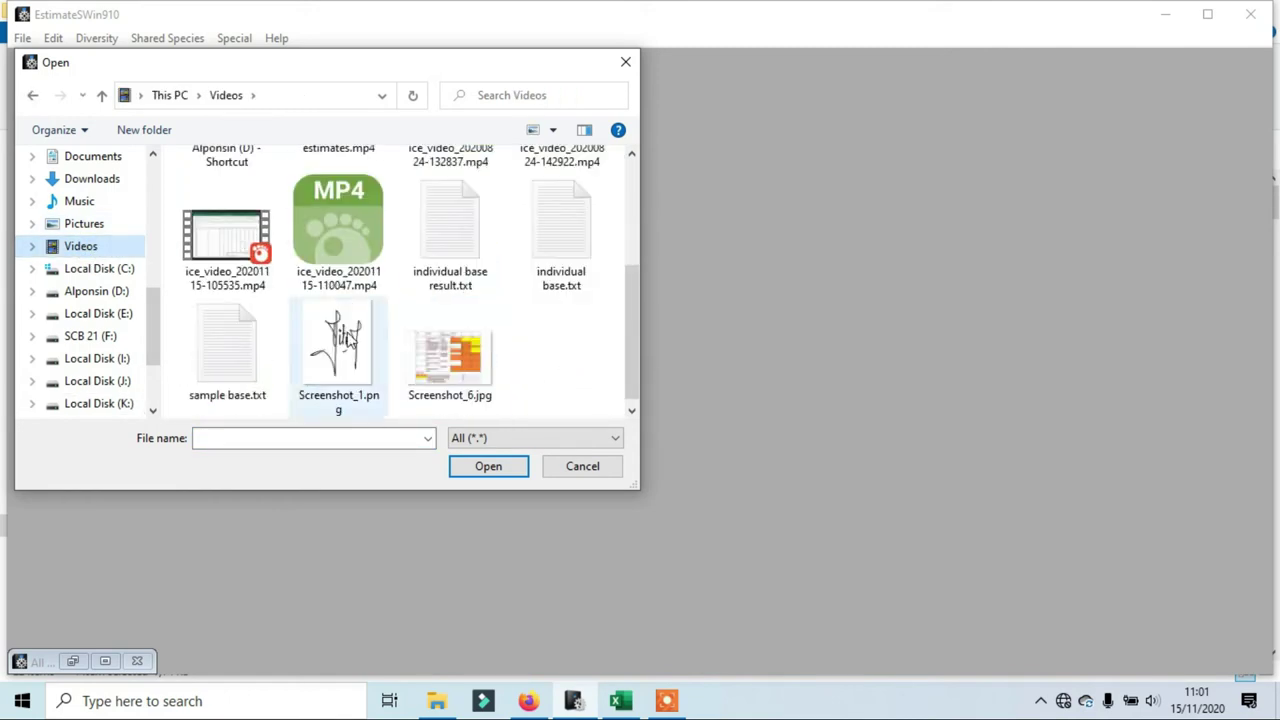
{"action": "left_click", "coordinate": [249, 362]}
{"action": "left_click", "coordinate": [487, 466]}
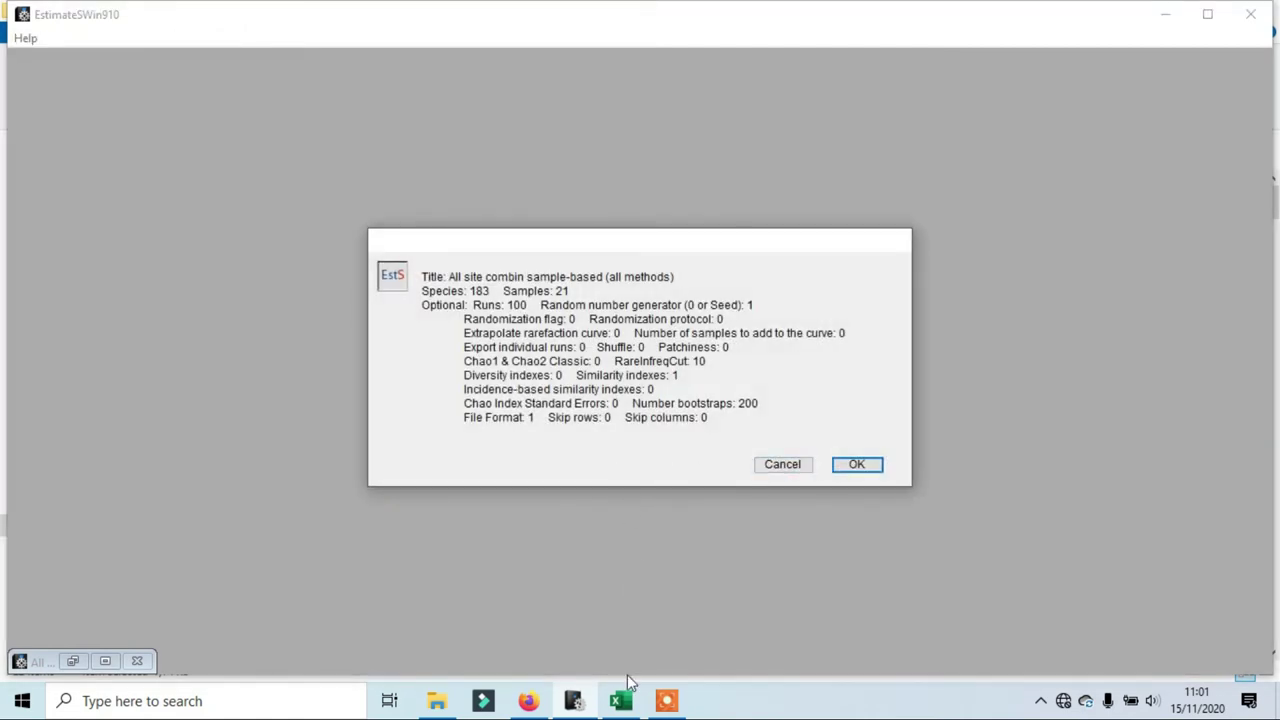
Accept the dataset parameters and load it as Format 1, species by samples, skipping 0 label rows and 0 label columns
{"action": "left_click", "coordinate": [665, 705]}
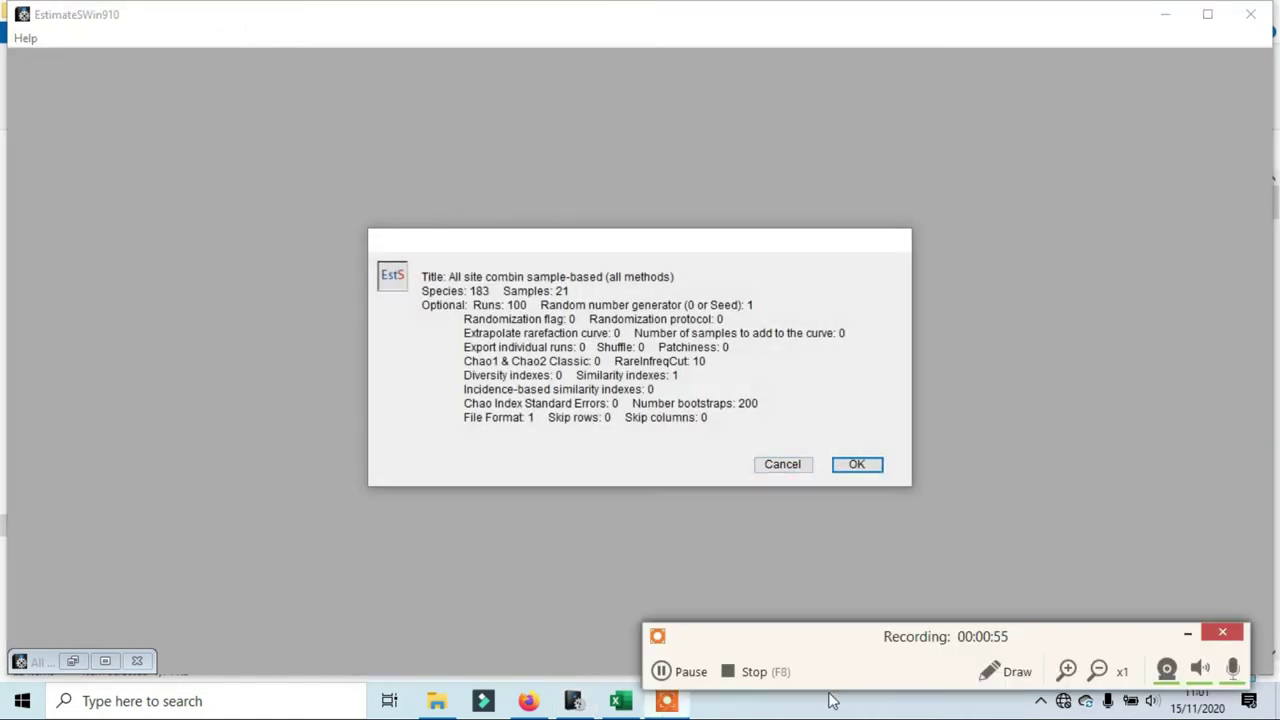
{"action": "left_click", "coordinate": [1188, 633]}
{"action": "left_click", "coordinate": [857, 470]}
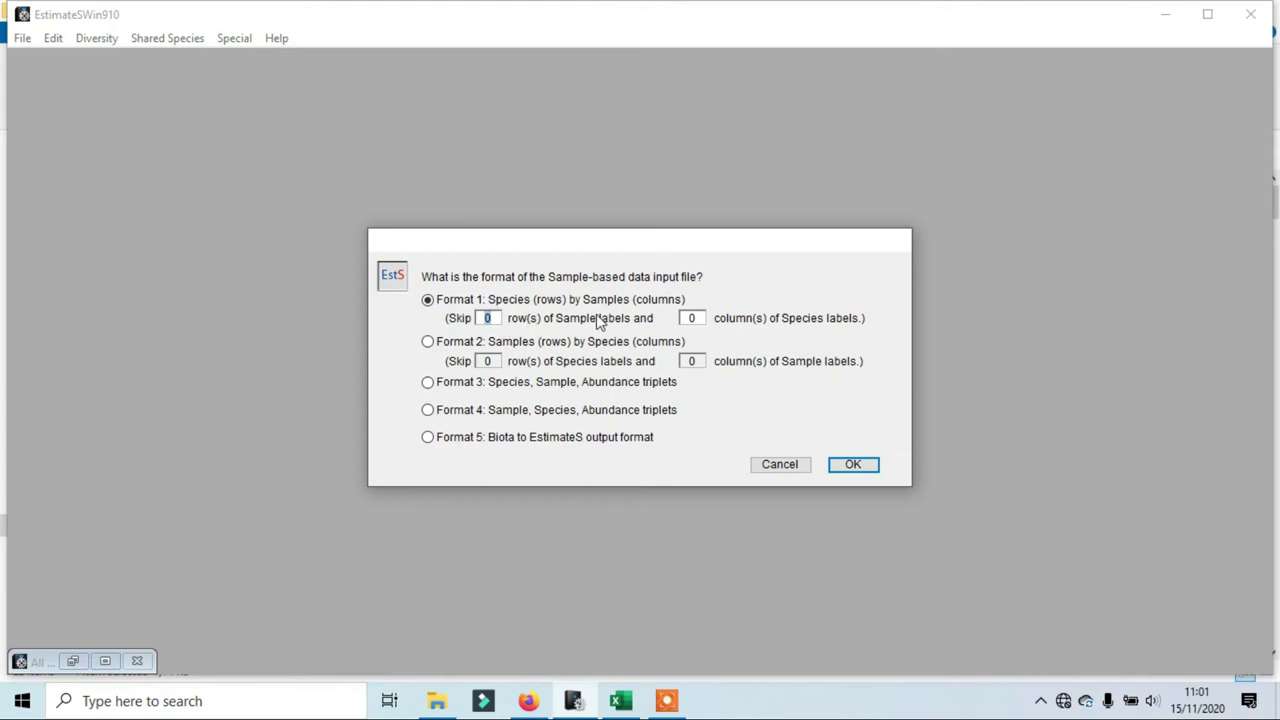
{"action": "left_click", "coordinate": [854, 469]}
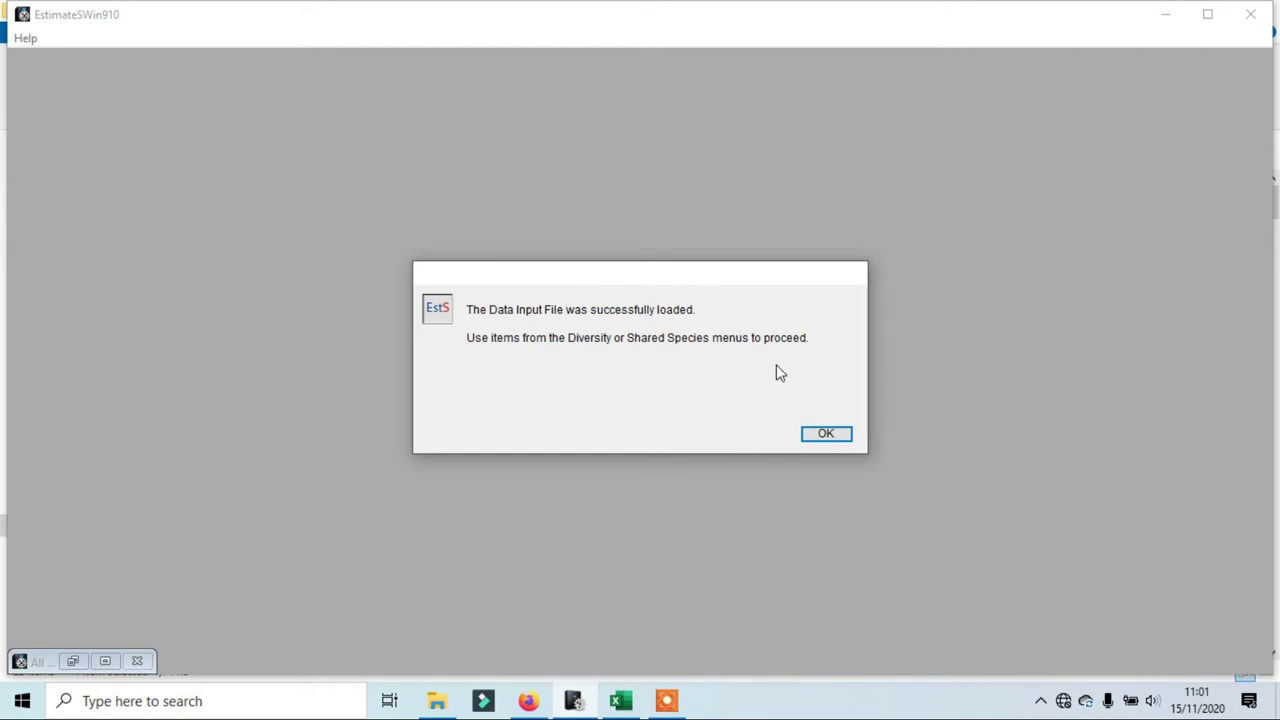
{"action": "left_click", "coordinate": [814, 437]}
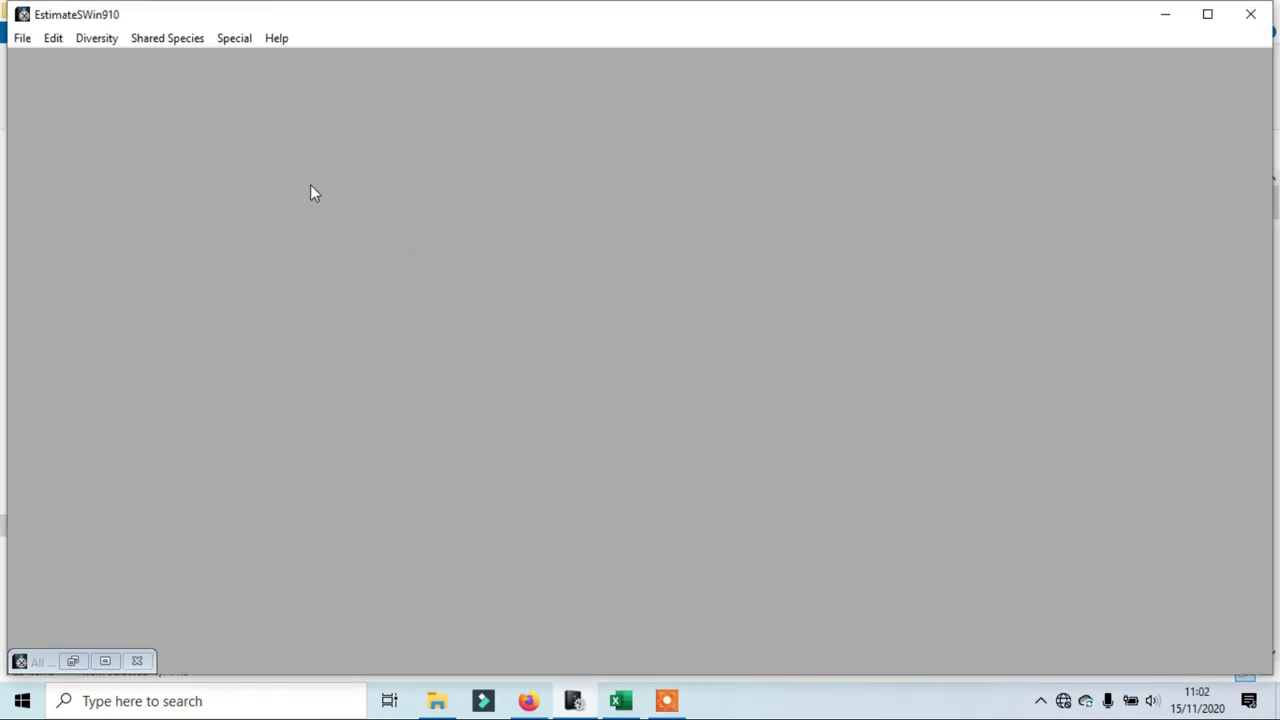
In the sample-based diversity settings, extrapolate the rarefaction curves to a total of 42 samples
{"action": "left_click", "coordinate": [95, 40]}
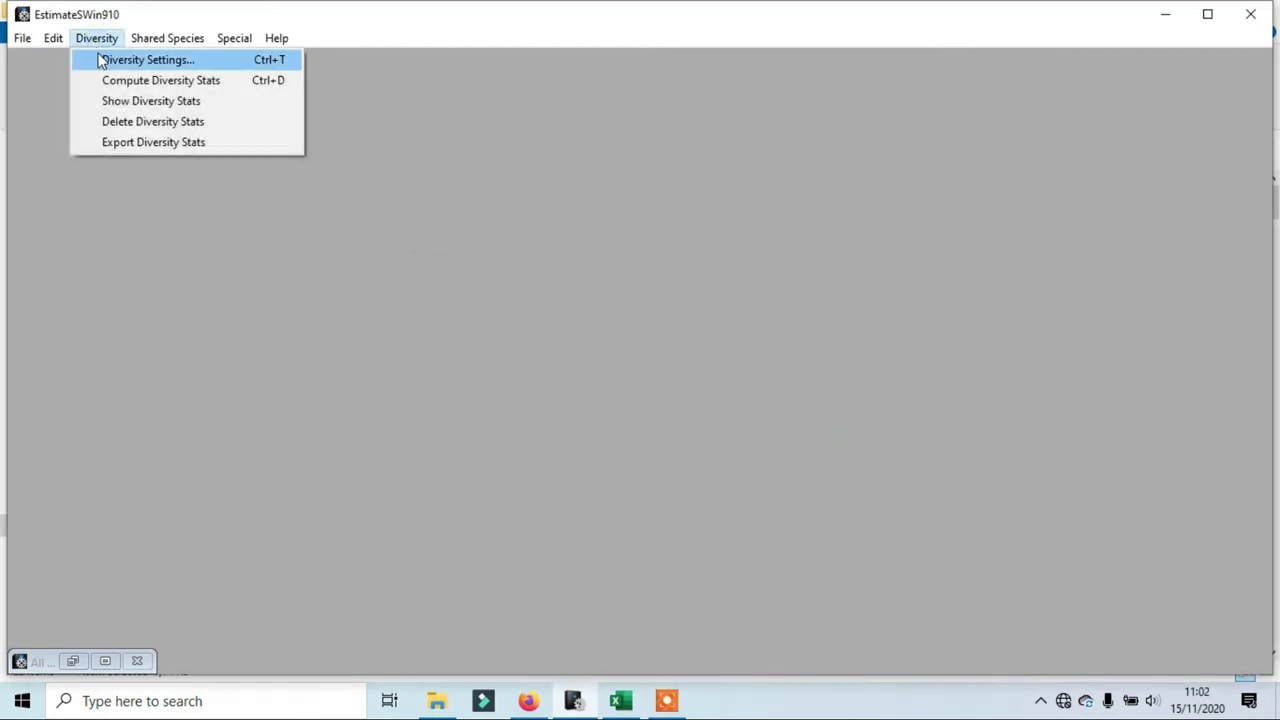
{"action": "left_click", "coordinate": [106, 63]}
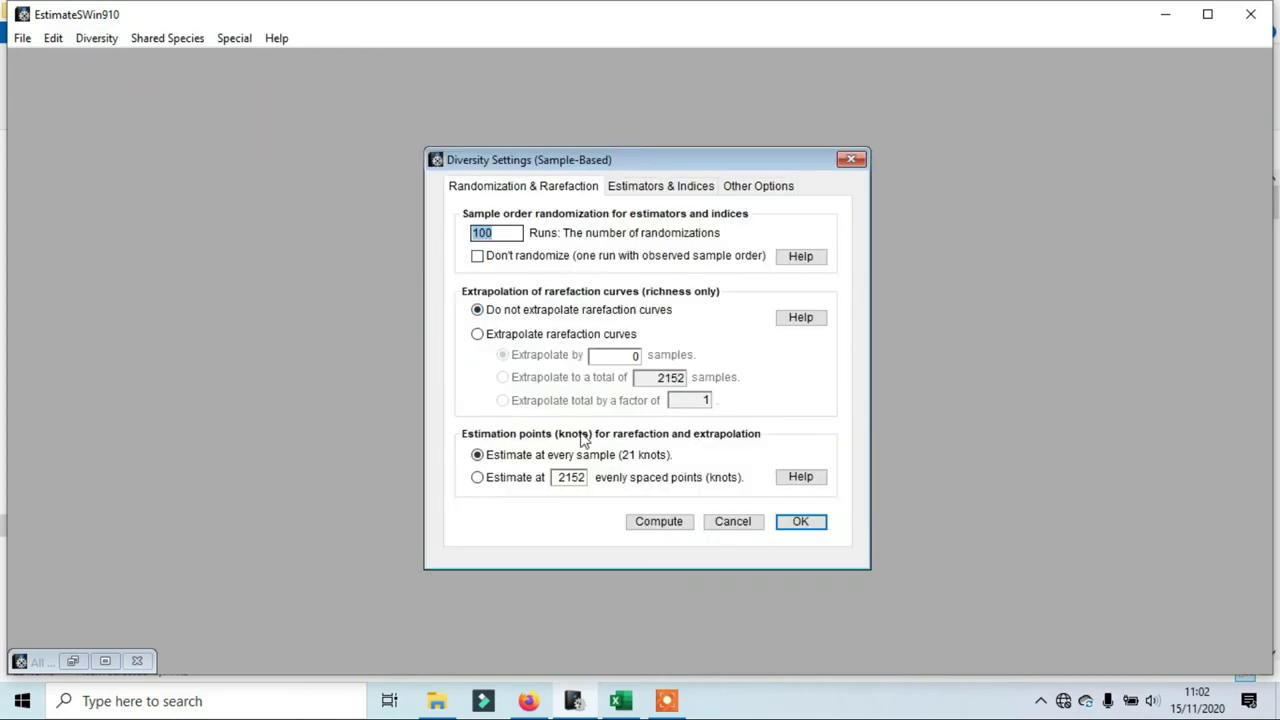
{"action": "left_click", "coordinate": [506, 334]}
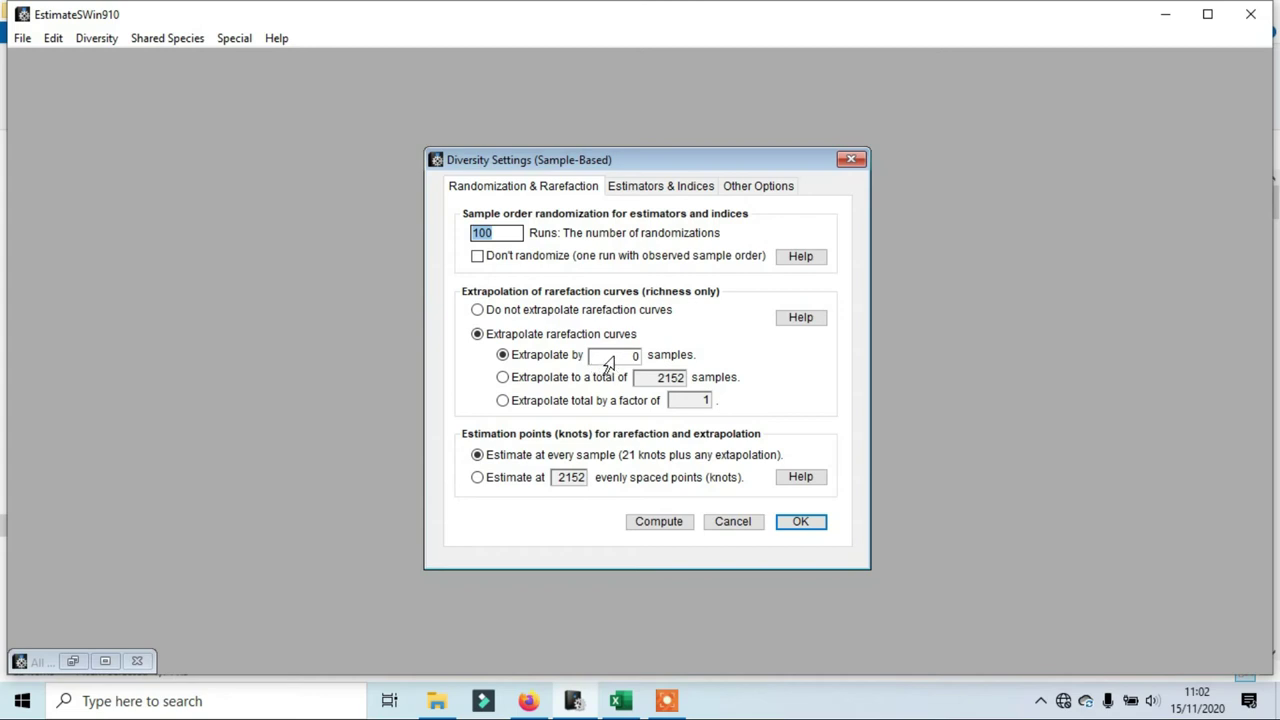
{"action": "mouse_move", "coordinate": [620, 700]}
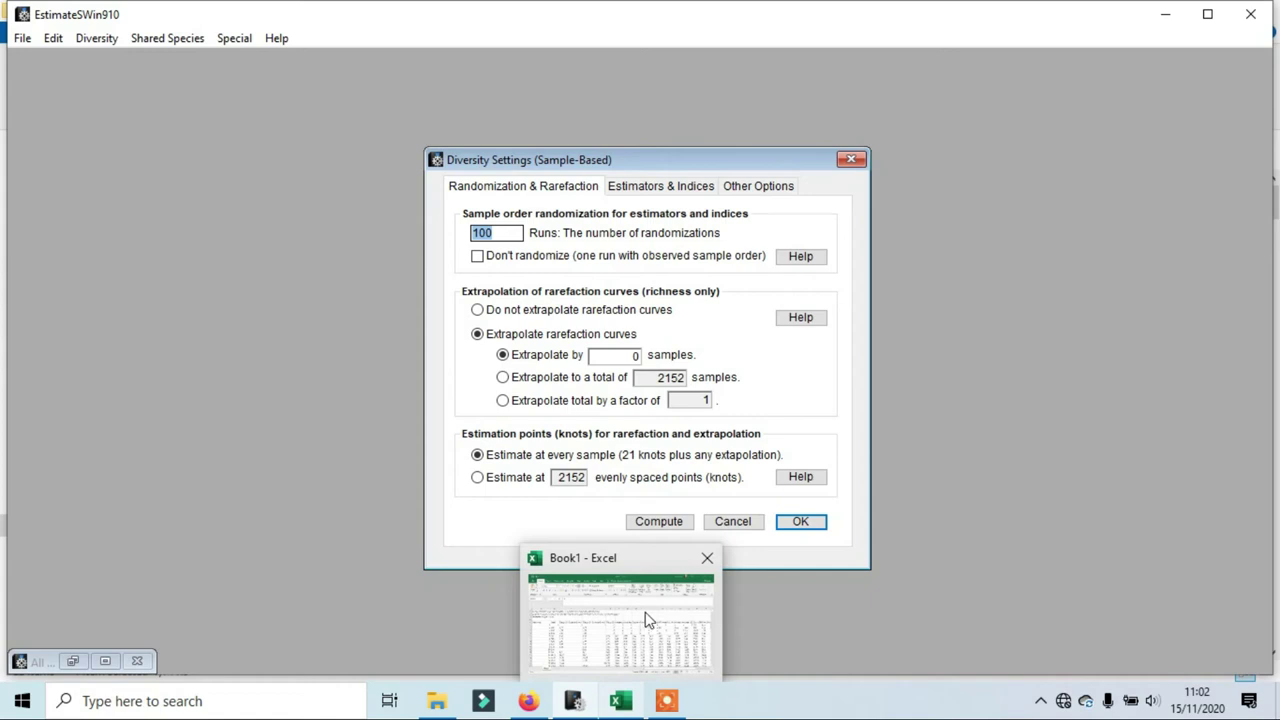
{"action": "mouse_move", "coordinate": [657, 614]}
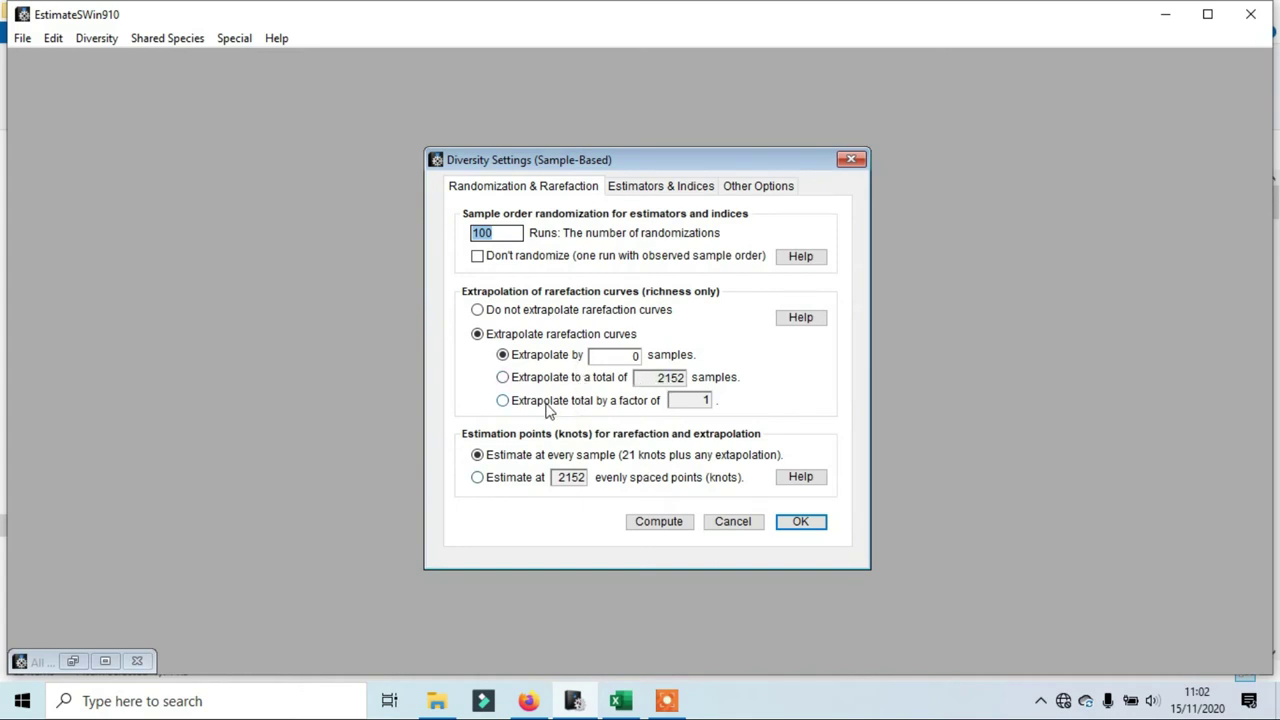
{"action": "left_click", "coordinate": [502, 377]}
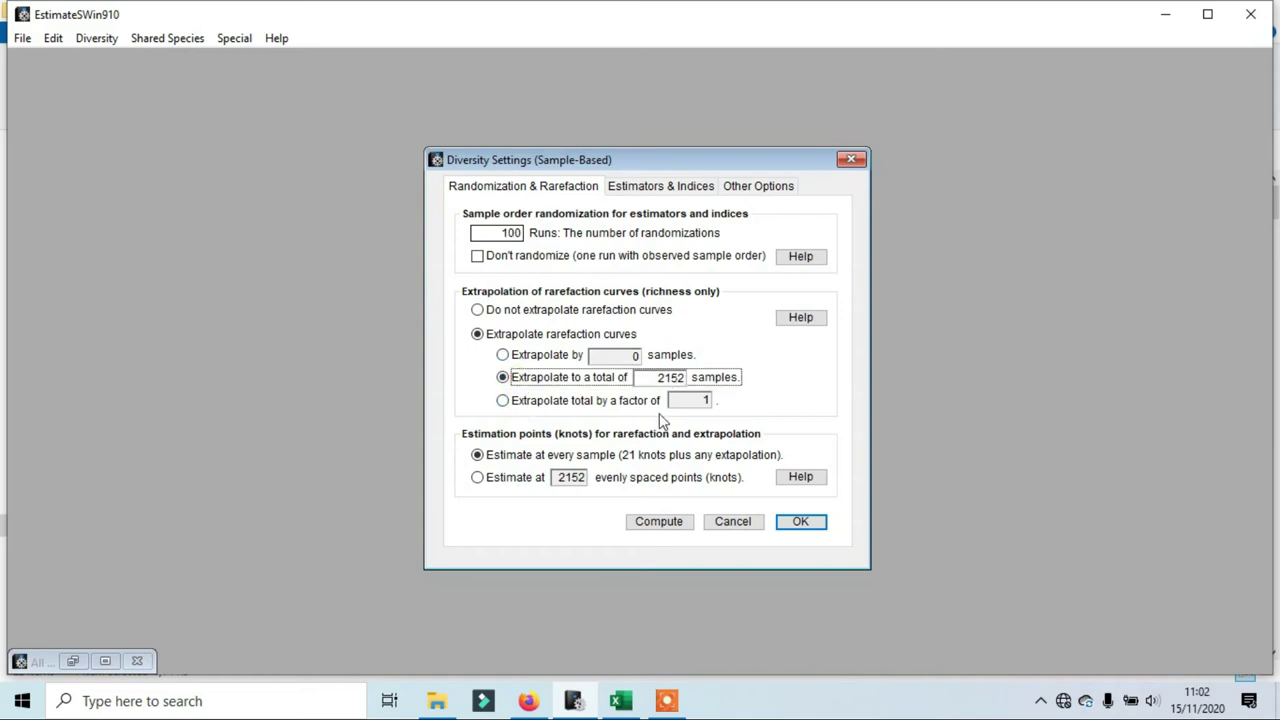
{"action": "left_click", "coordinate": [675, 380]}
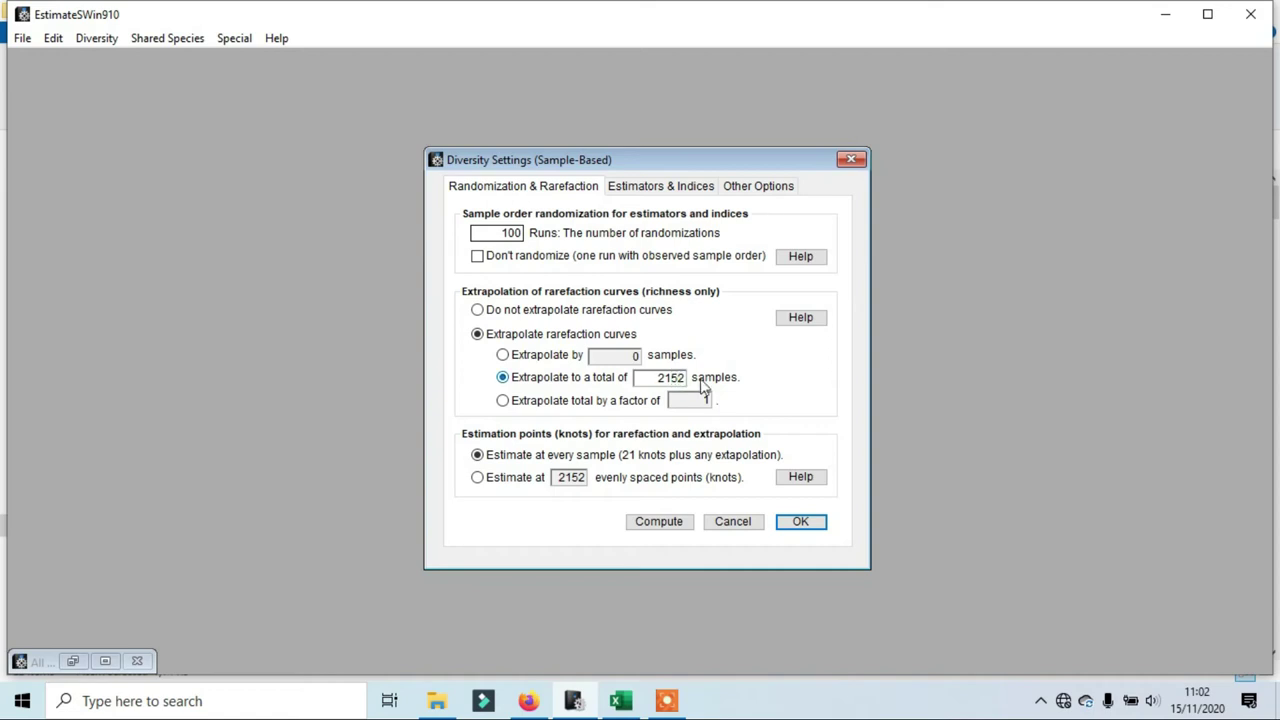
{"action": "key", "text": "BackSpace"}
{"action": "key", "text": "BackSpace"}
{"action": "type", "text": "42"}
{"action": "key", "text": "Tab"}
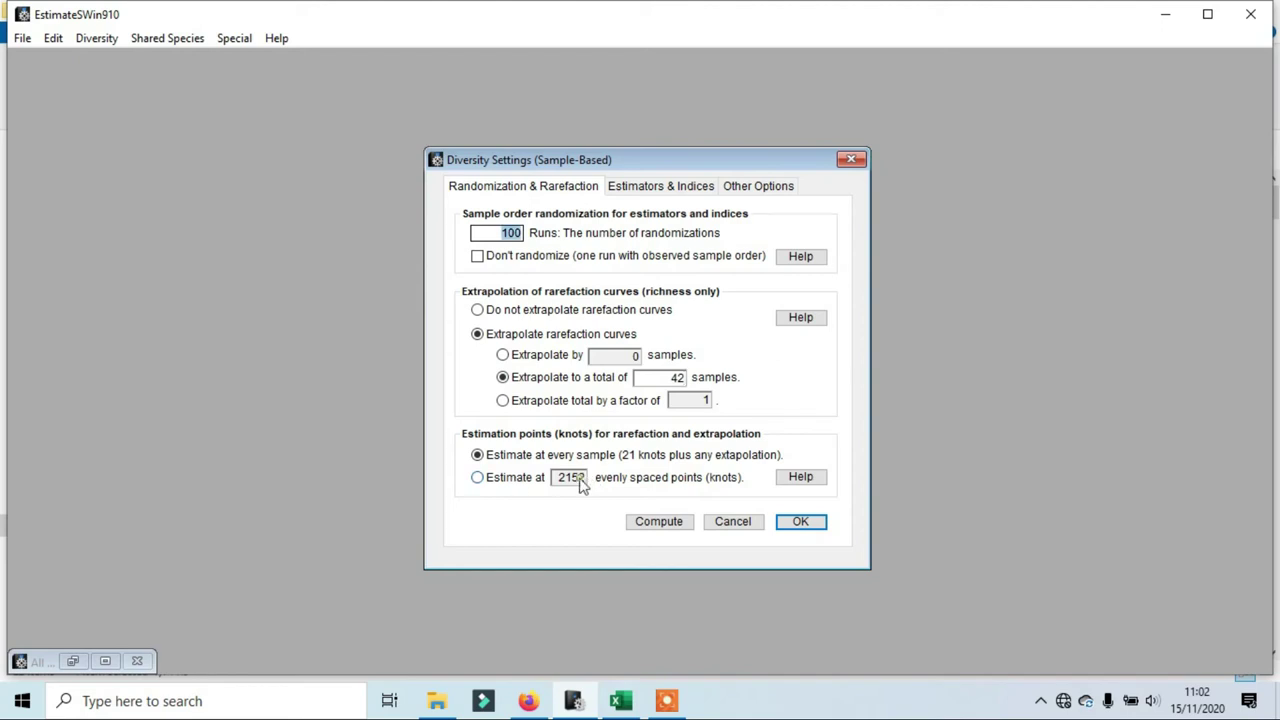
Try 42 evenly spaced estimation knots, and return to estimating at every sample
{"action": "left_click", "coordinate": [500, 479]}
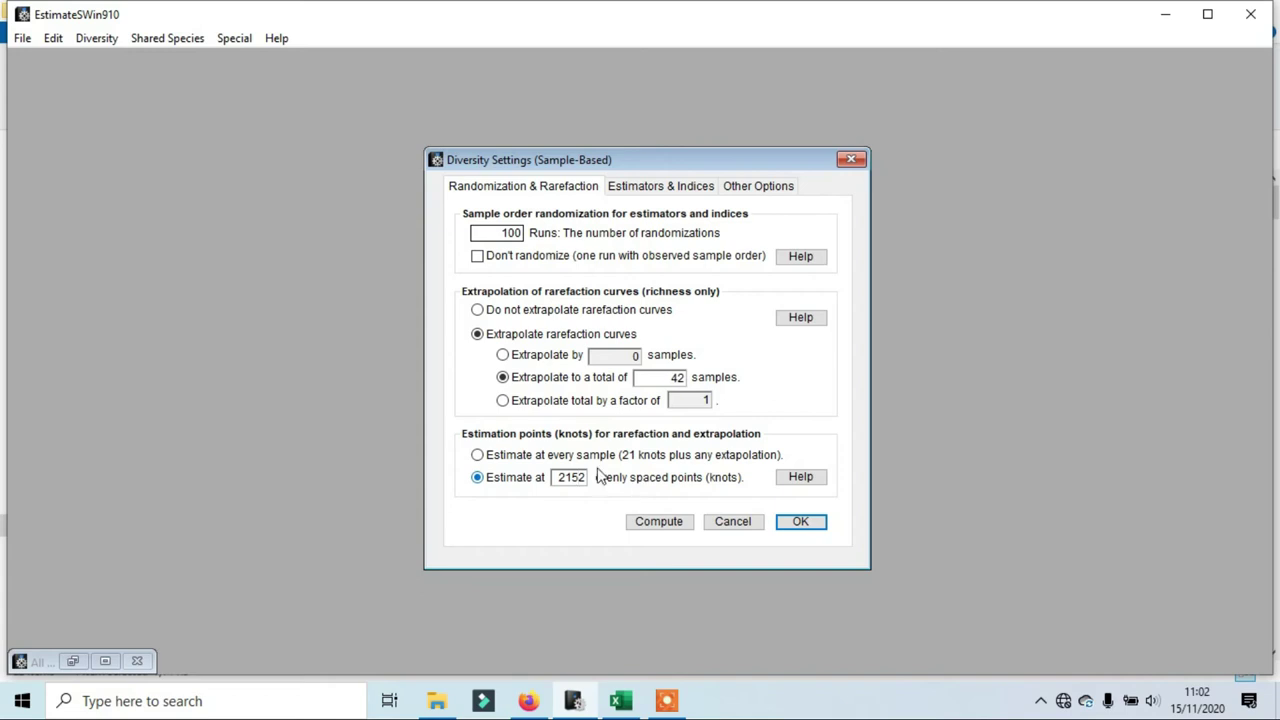
{"action": "left_click", "coordinate": [535, 459]}
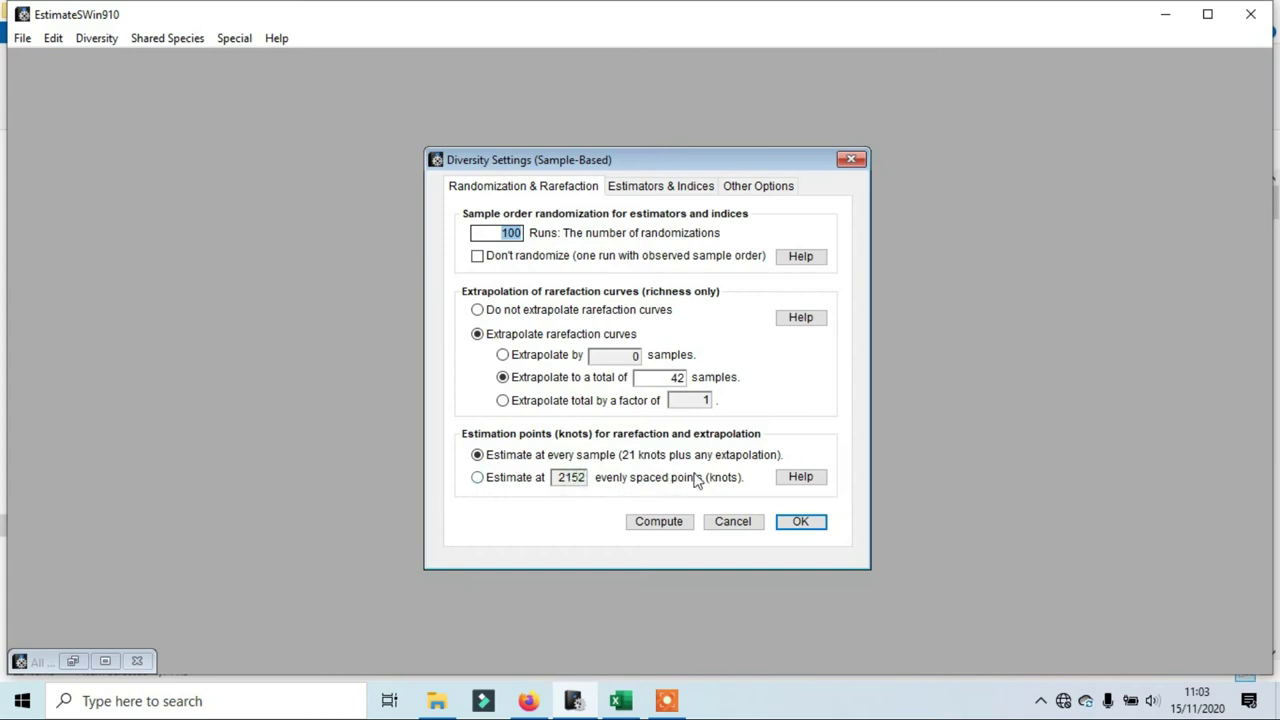
{"action": "left_click", "coordinate": [477, 477]}
{"action": "left_click", "coordinate": [575, 481]}
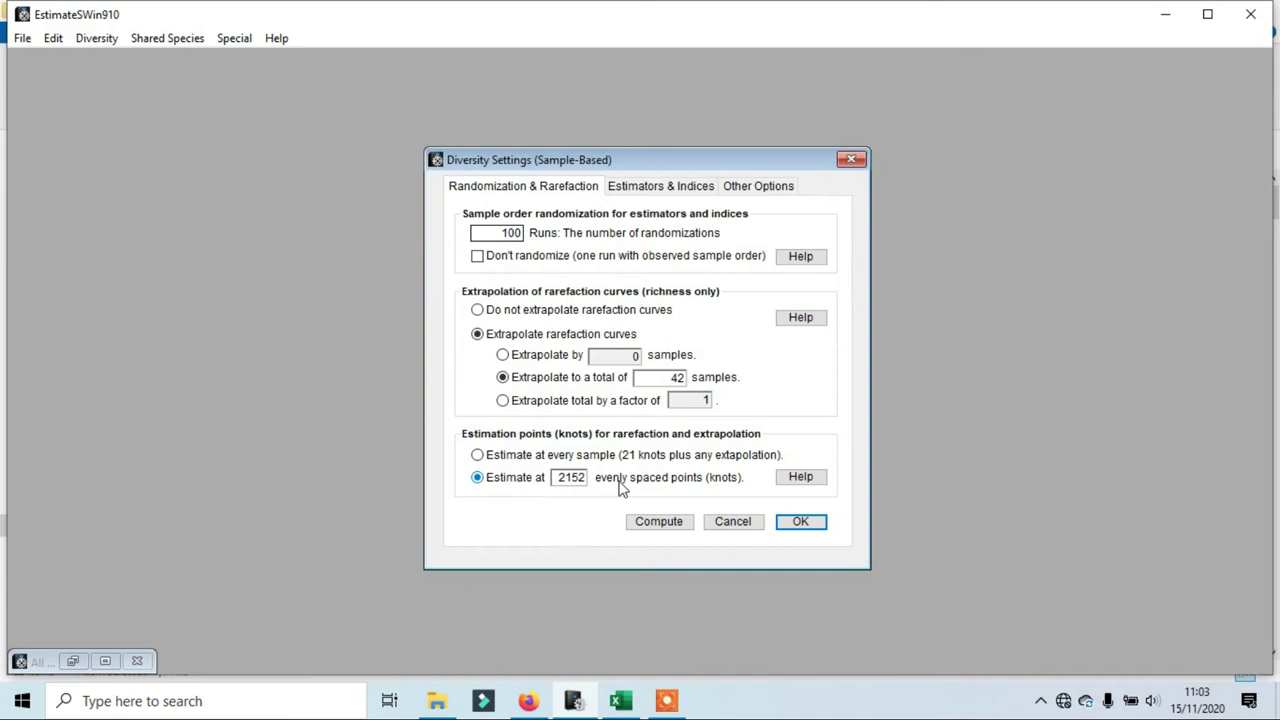
{"action": "left_click_drag", "start_coordinate": [568, 478], "coordinate": [607, 477]}
{"action": "key", "text": "BackSpace"}
{"action": "left_click", "coordinate": [637, 456]}
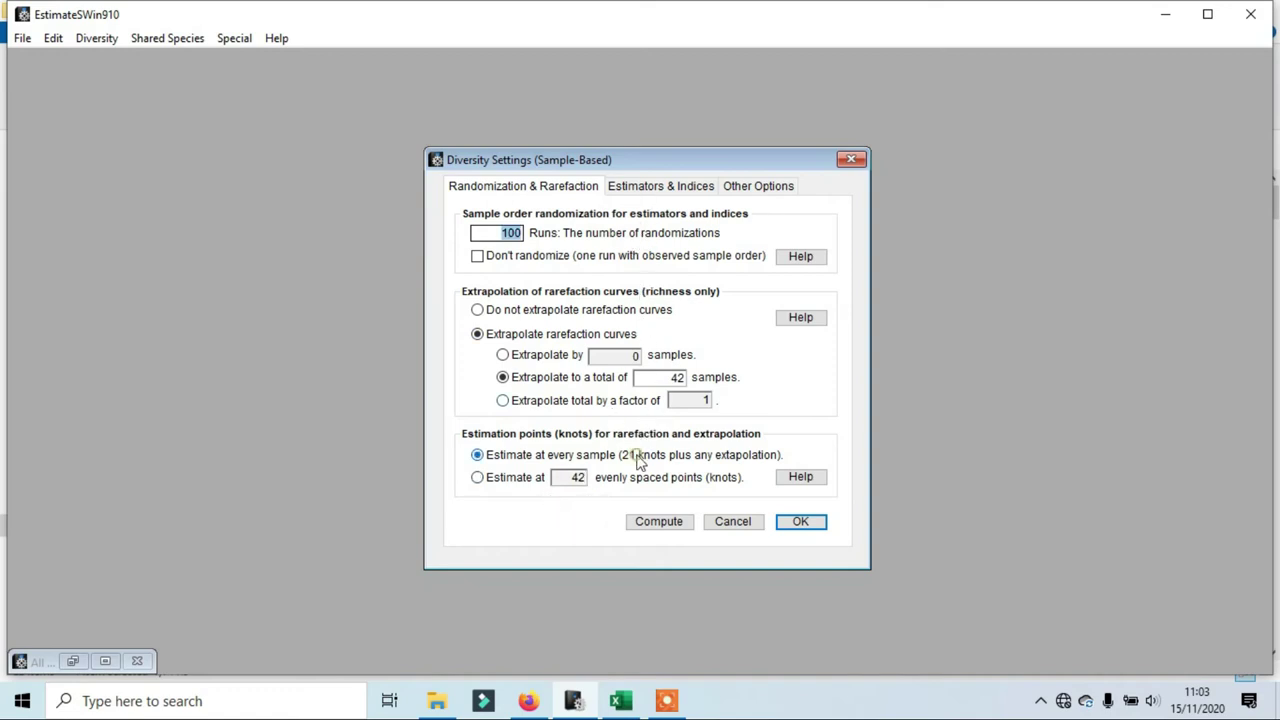
Enable the Fisher's alpha, Shannon and Simpson indices and the export of each run's results to a text file
{"action": "left_click", "coordinate": [667, 188]}
{"action": "left_click", "coordinate": [546, 234]}
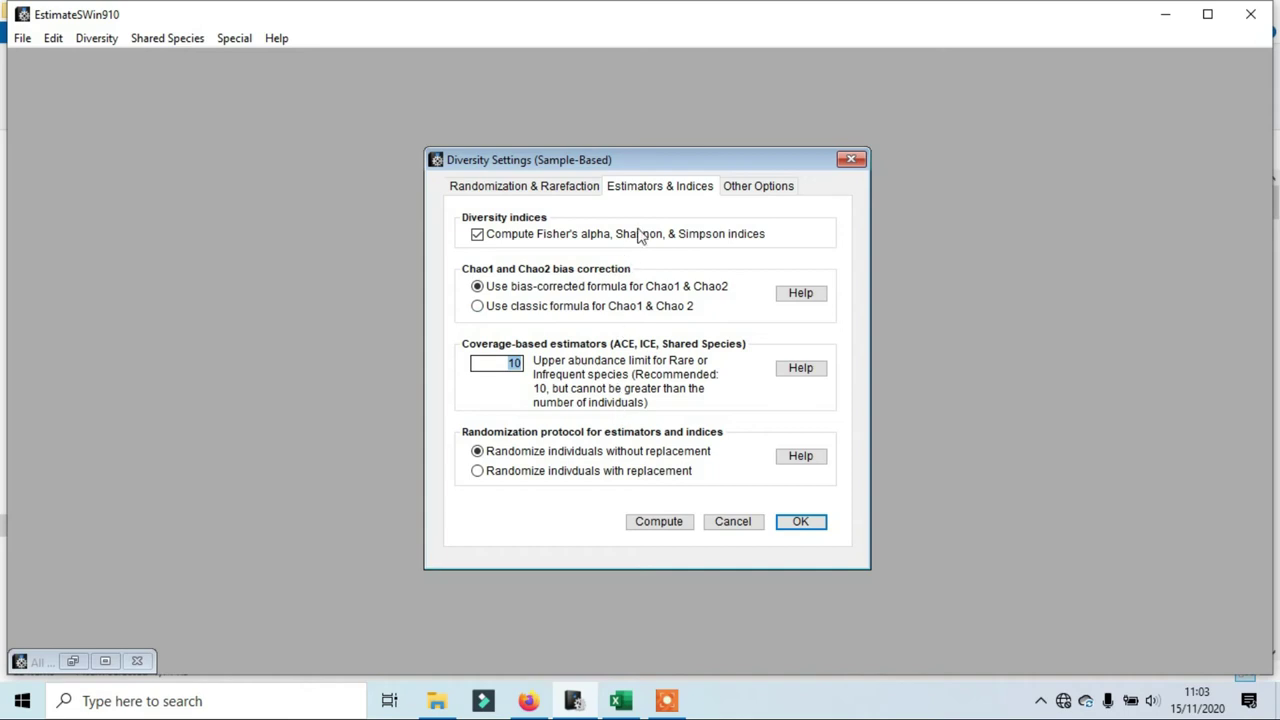
{"action": "left_click", "coordinate": [742, 197]}
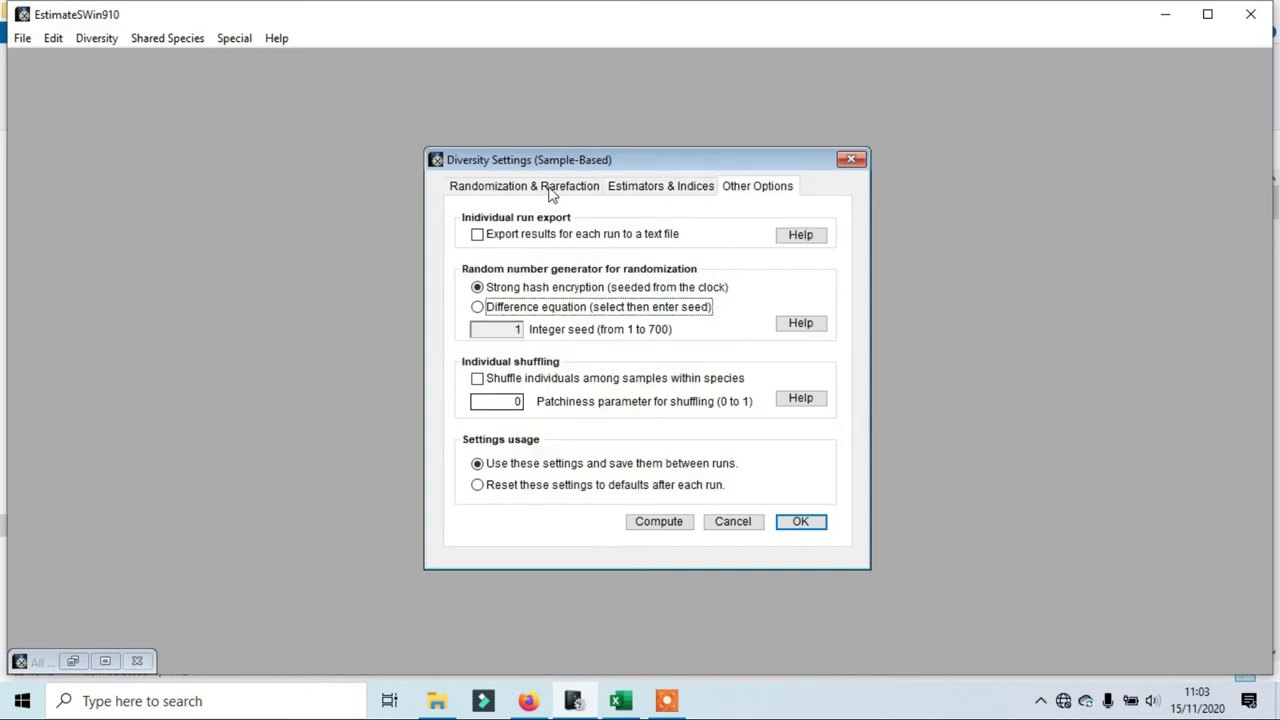
{"action": "left_click", "coordinate": [478, 235]}
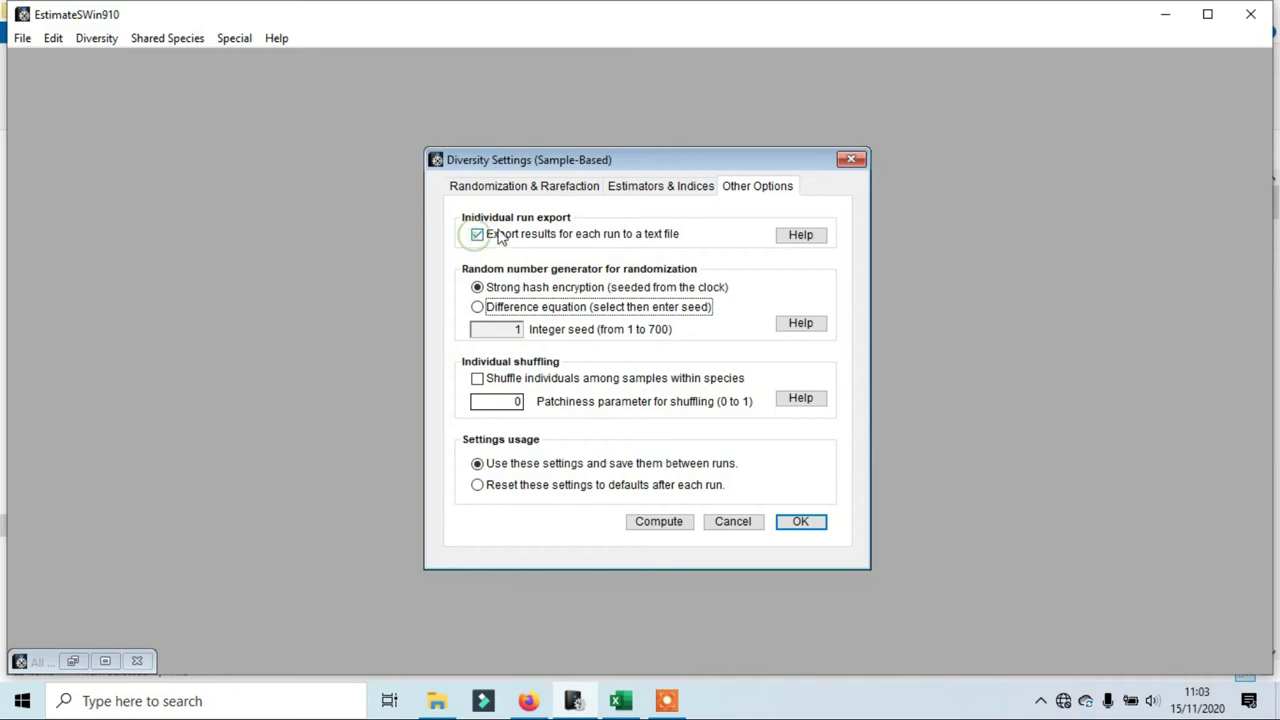
{"action": "left_click", "coordinate": [622, 188]}
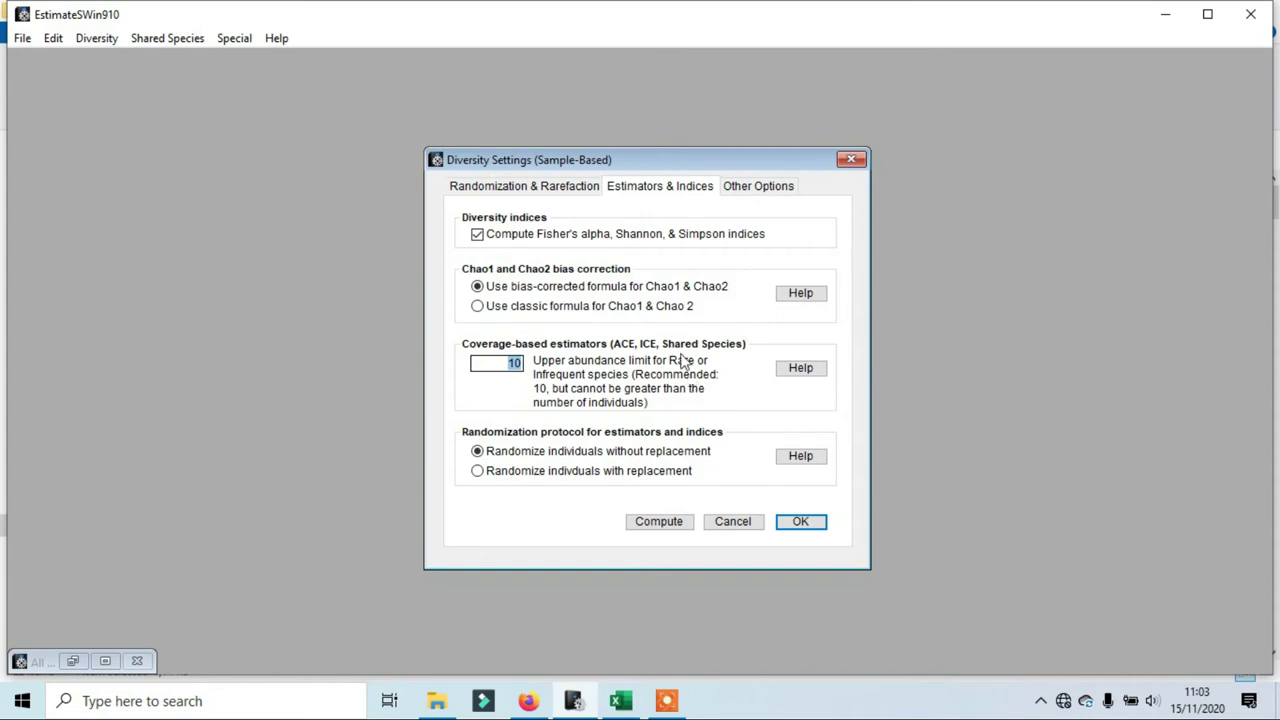
{"action": "left_click", "coordinate": [553, 196]}
{"action": "left_click", "coordinate": [614, 194]}
{"action": "left_click", "coordinate": [562, 199]}
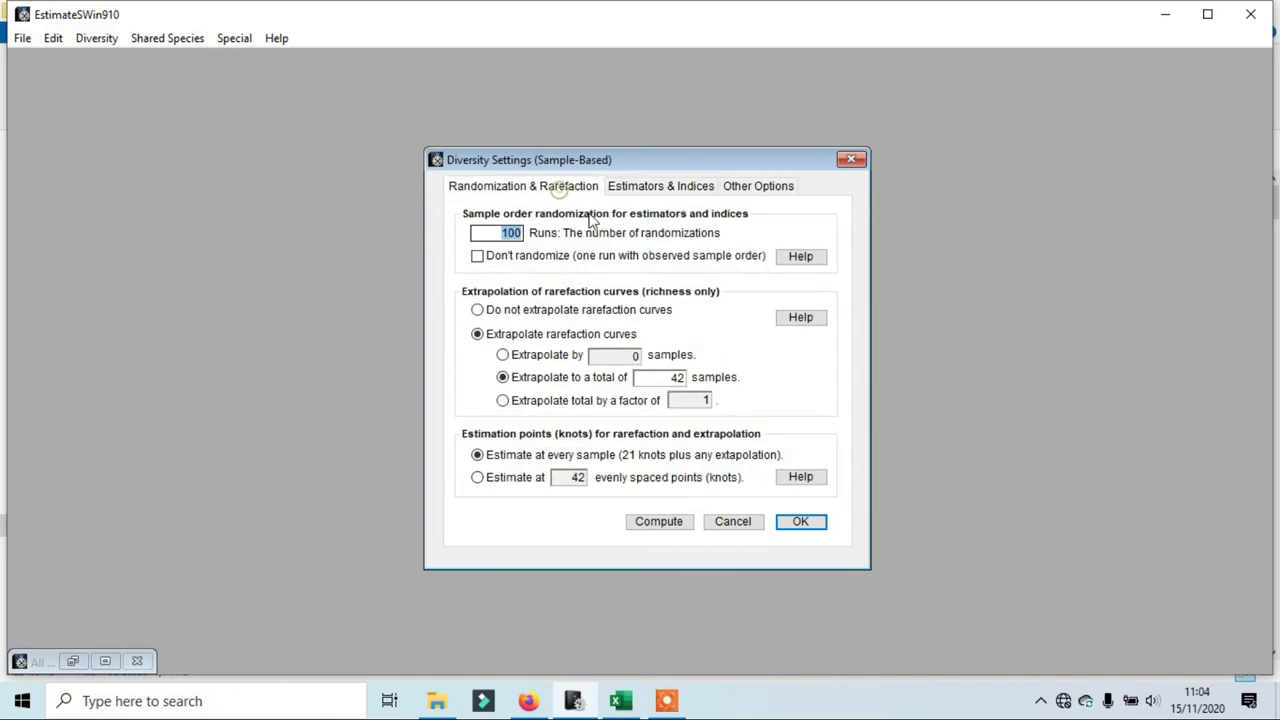
Compute the sample-based diversity statistics, agreeing to erase the existing records and to export the individual runs
{"action": "left_click", "coordinate": [658, 522]}
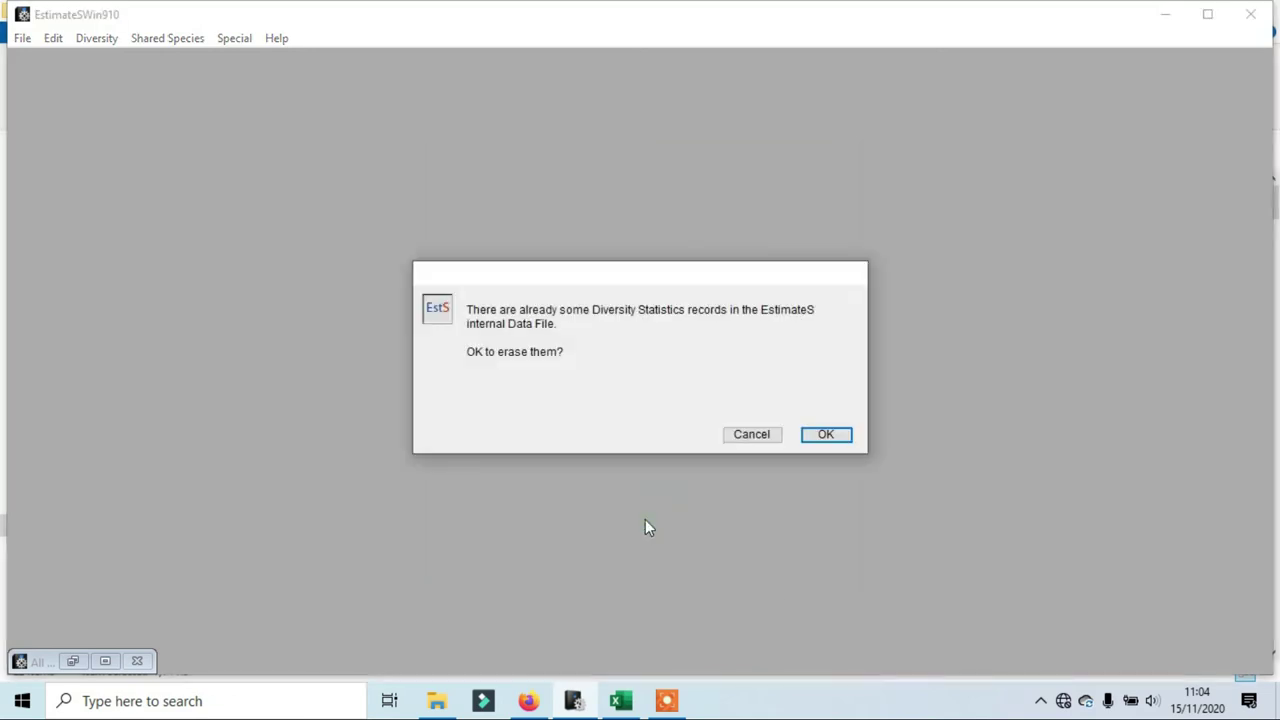
{"action": "left_click", "coordinate": [823, 437]}
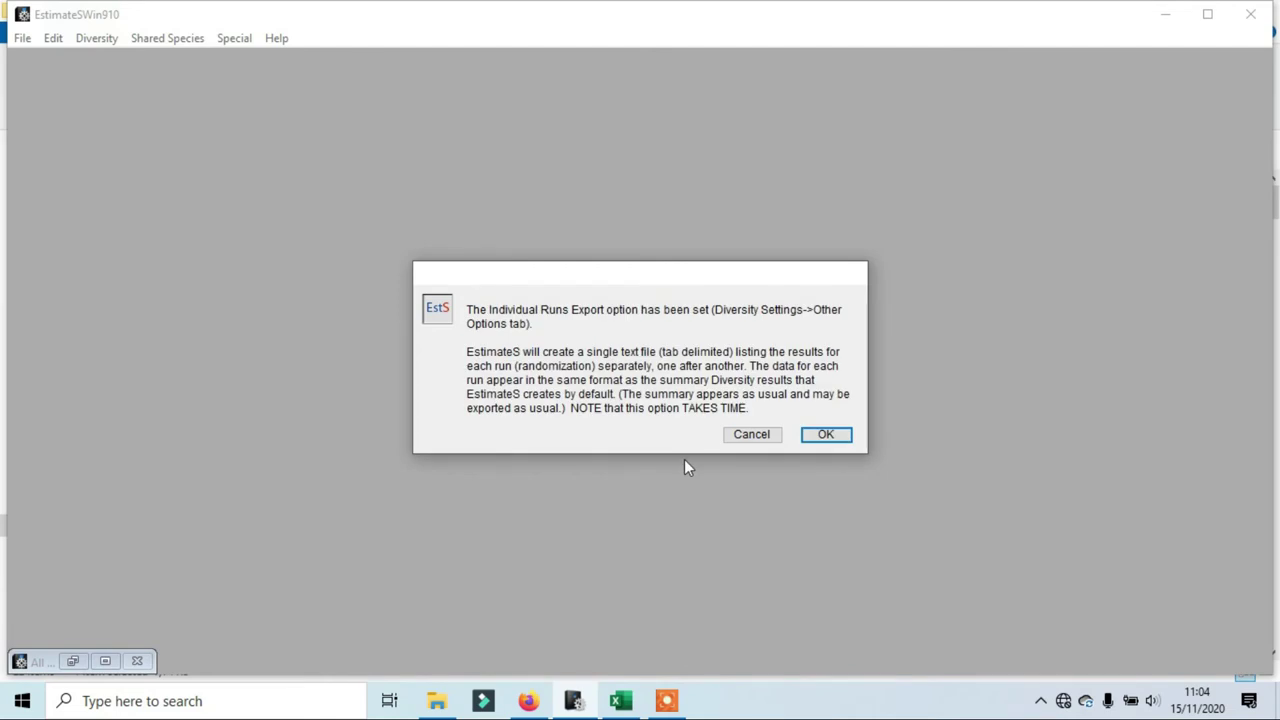
{"action": "left_click", "coordinate": [823, 437]}
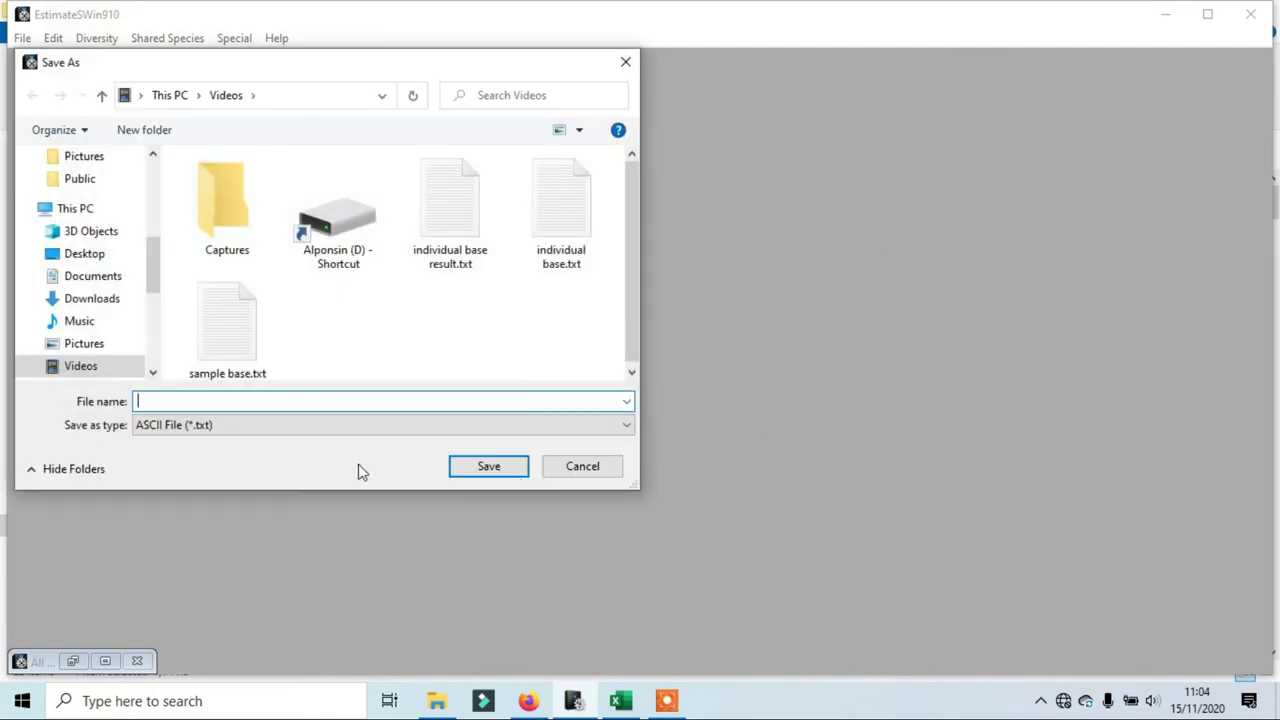
Save the individual-run results as "sample base result.txt" in the Videos folder and dismiss the Chao2 recommendation
{"action": "type", "text": "sam"}
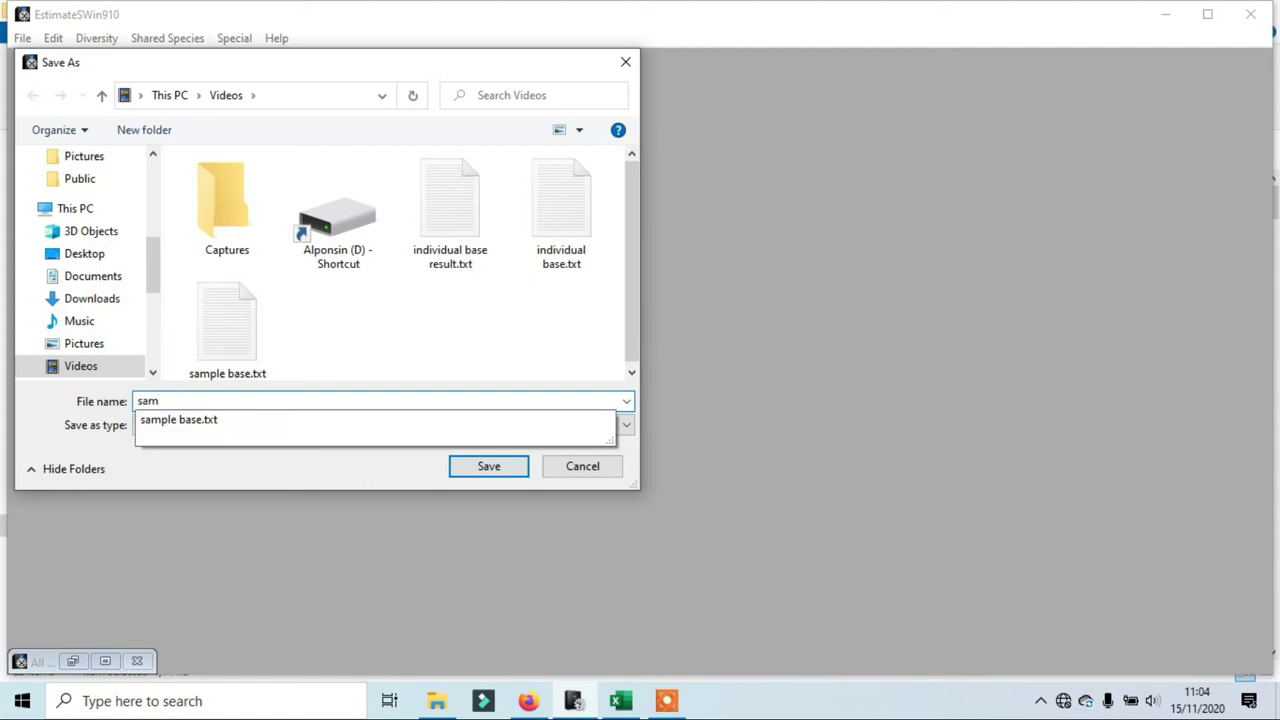
{"action": "key", "text": "Down"}
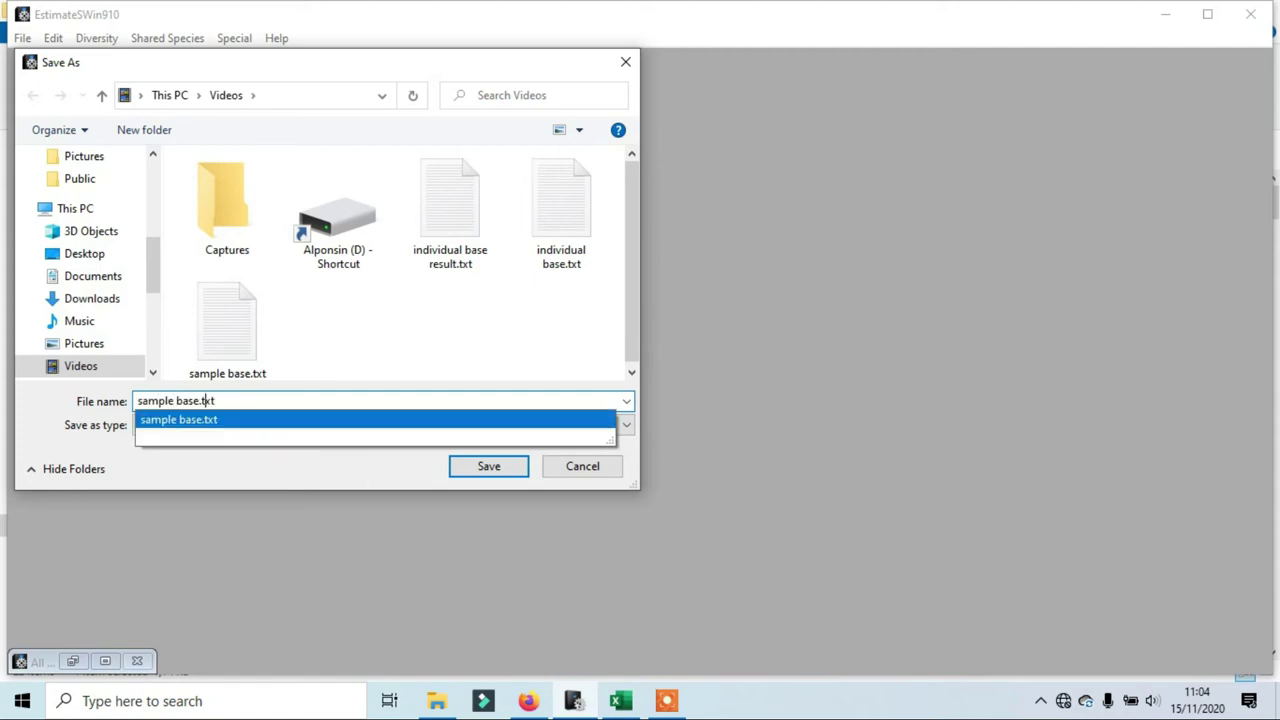
{"action": "type", "text": "resul"}
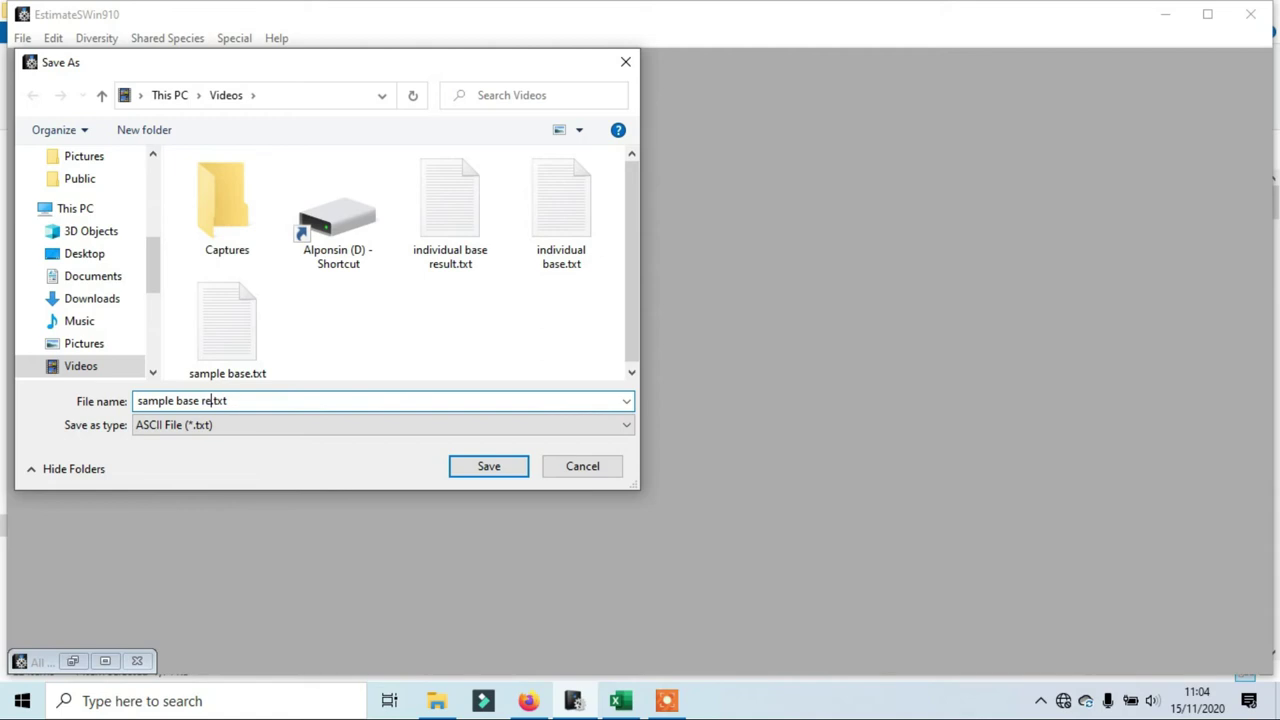
{"action": "type", "text": "t"}
{"action": "left_click", "coordinate": [489, 466]}
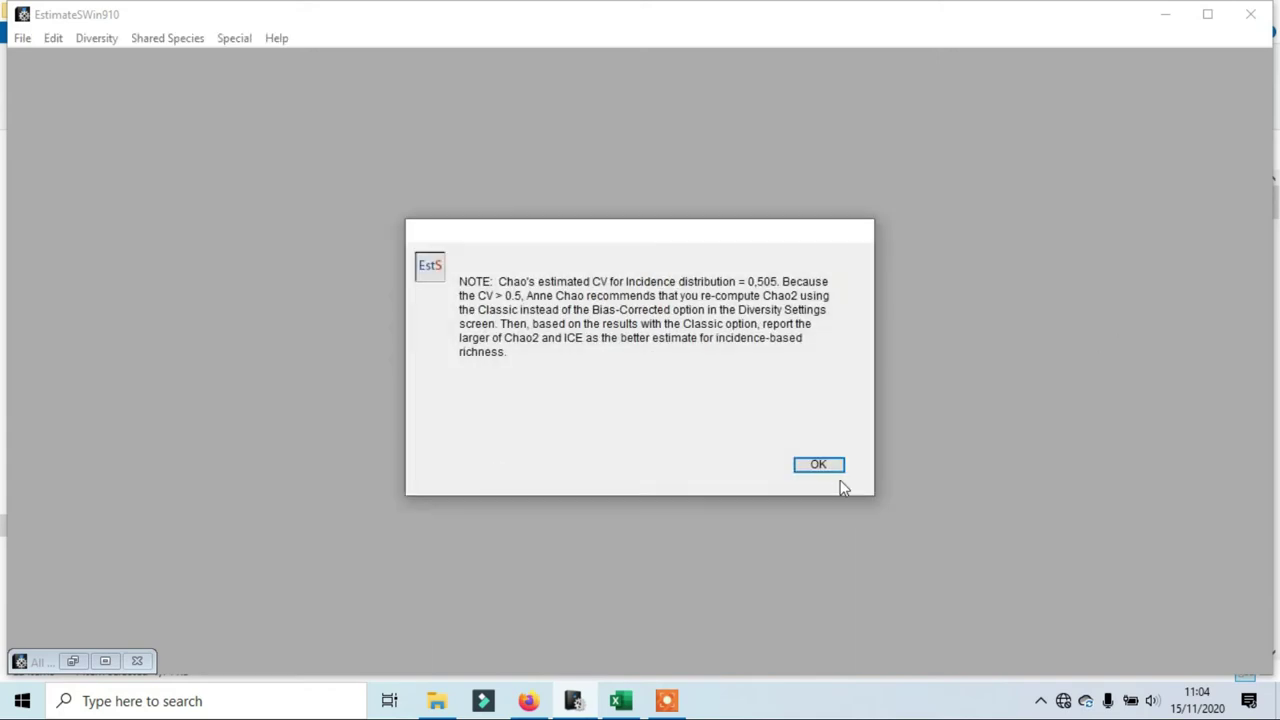
{"action": "left_click", "coordinate": [824, 466]}
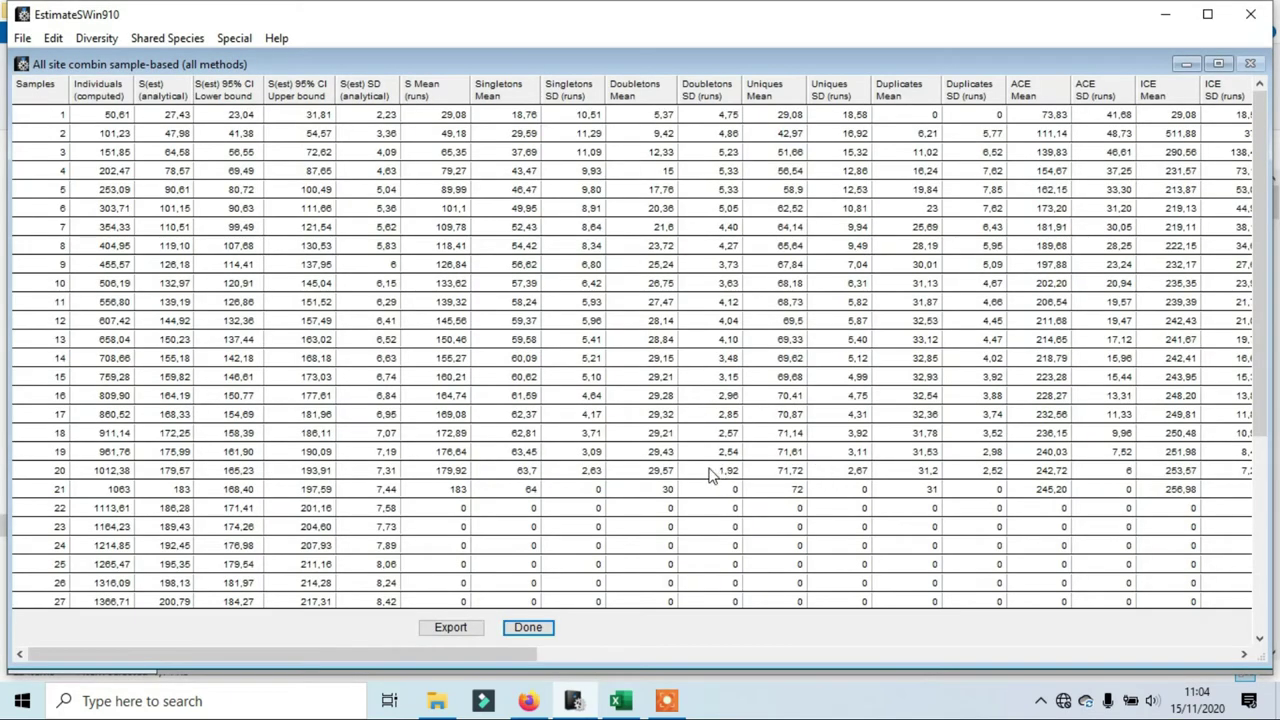
Examine the computed statistics for the observed and extrapolated samples, from the S(est) columns across to the Chao, Jackknife, Shannon and Simpson columns
{"action": "scroll", "coordinate": [432, 487], "scroll_direction": "down", "scroll_amount": 1}
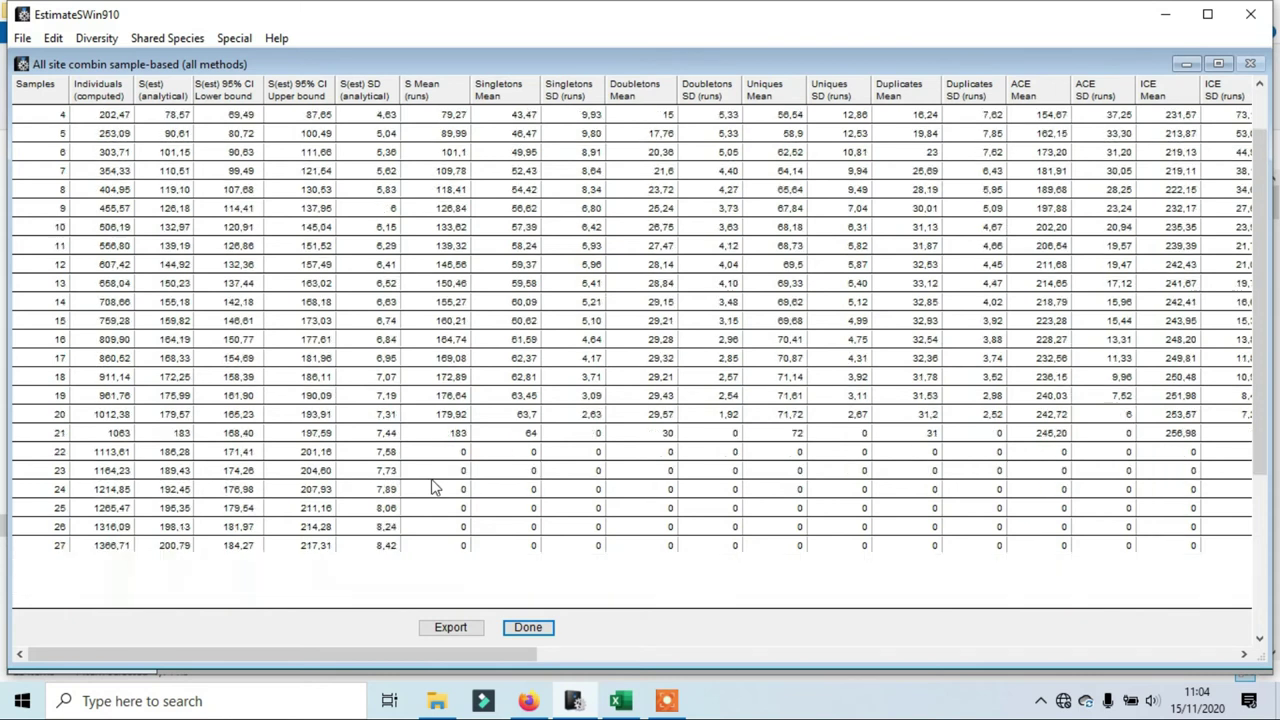
{"action": "scroll", "coordinate": [432, 487], "scroll_direction": "down", "scroll_amount": 4}
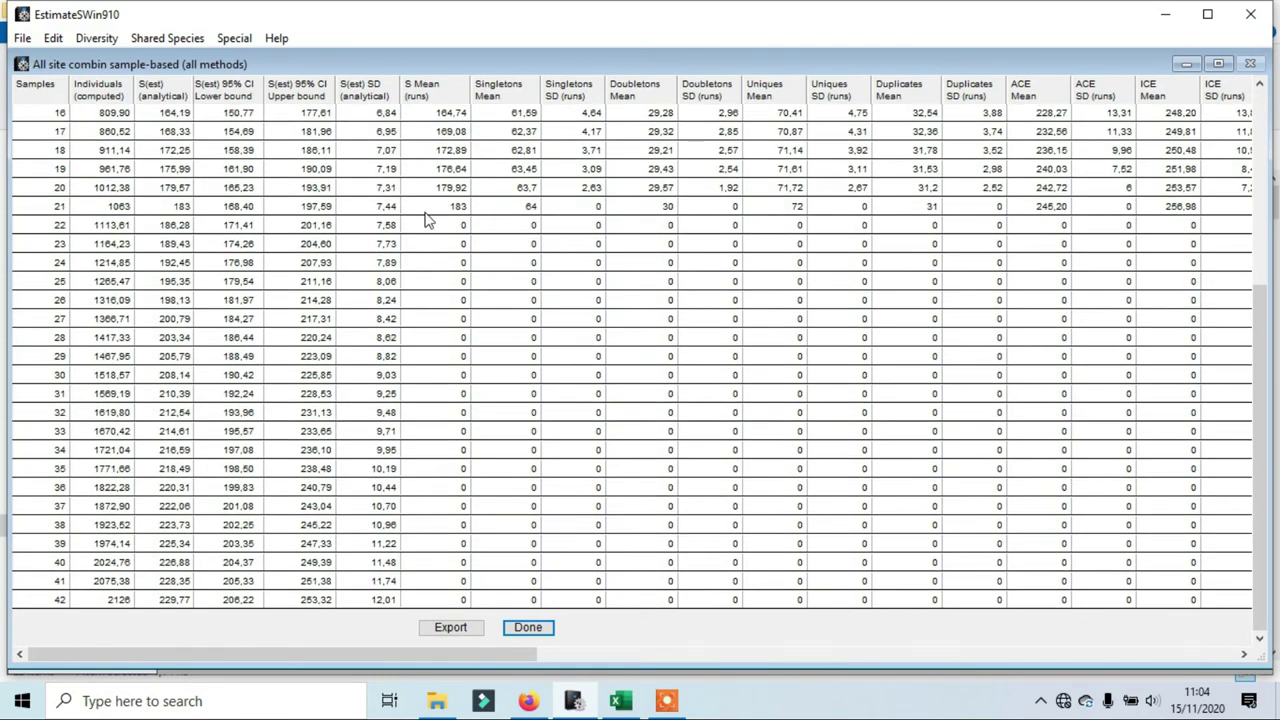
{"action": "left_click", "coordinate": [364, 226]}
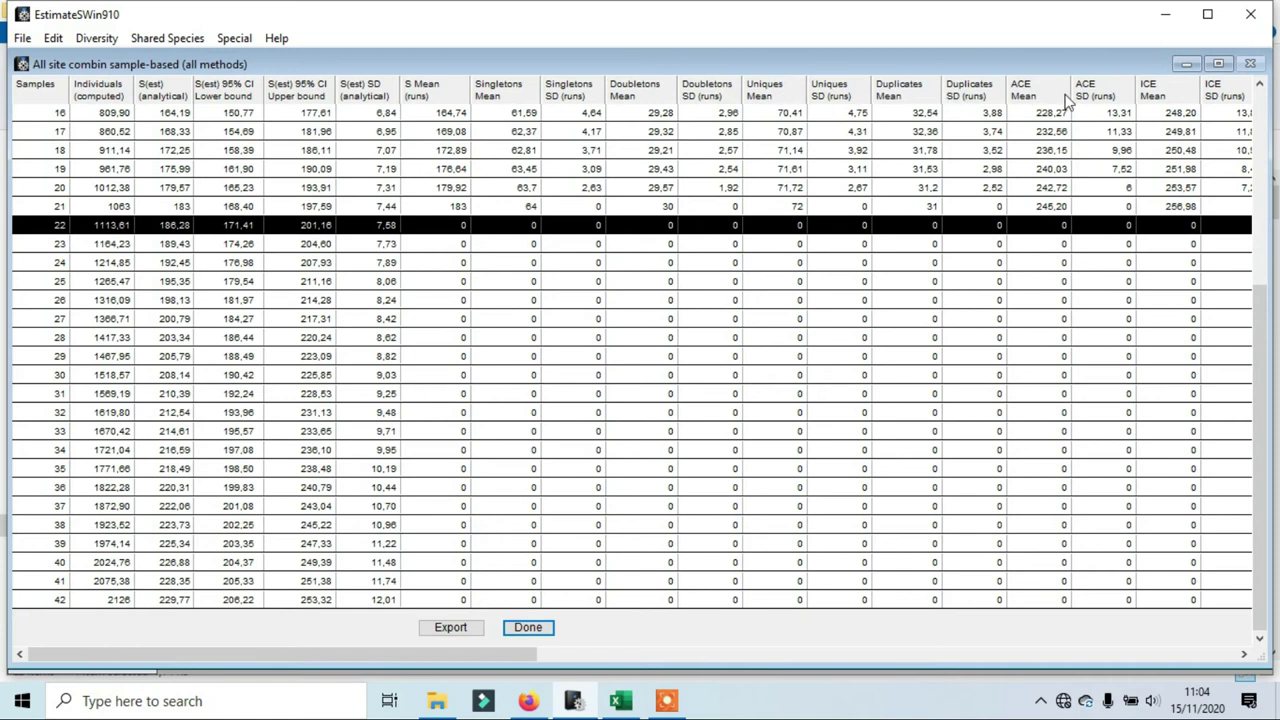
{"action": "left_click_drag", "start_coordinate": [352, 662], "coordinate": [610, 662]}
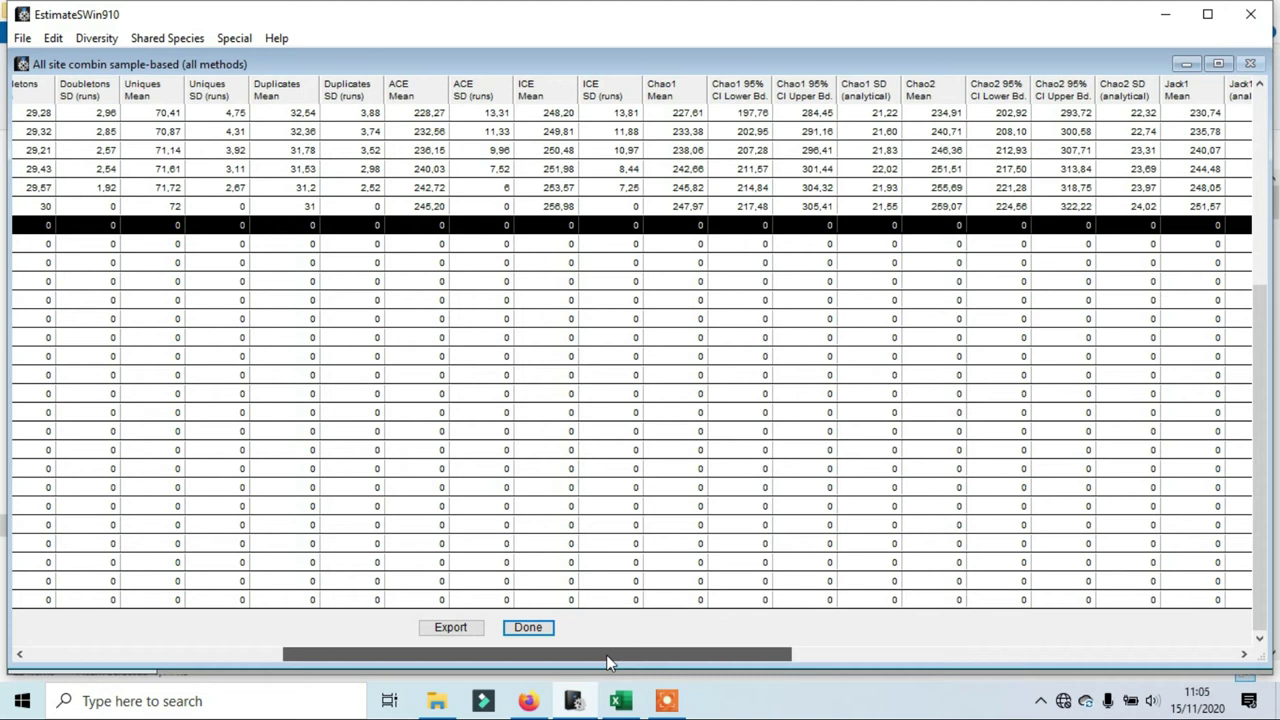
{"action": "left_click_drag", "start_coordinate": [608, 655], "coordinate": [1093, 684]}
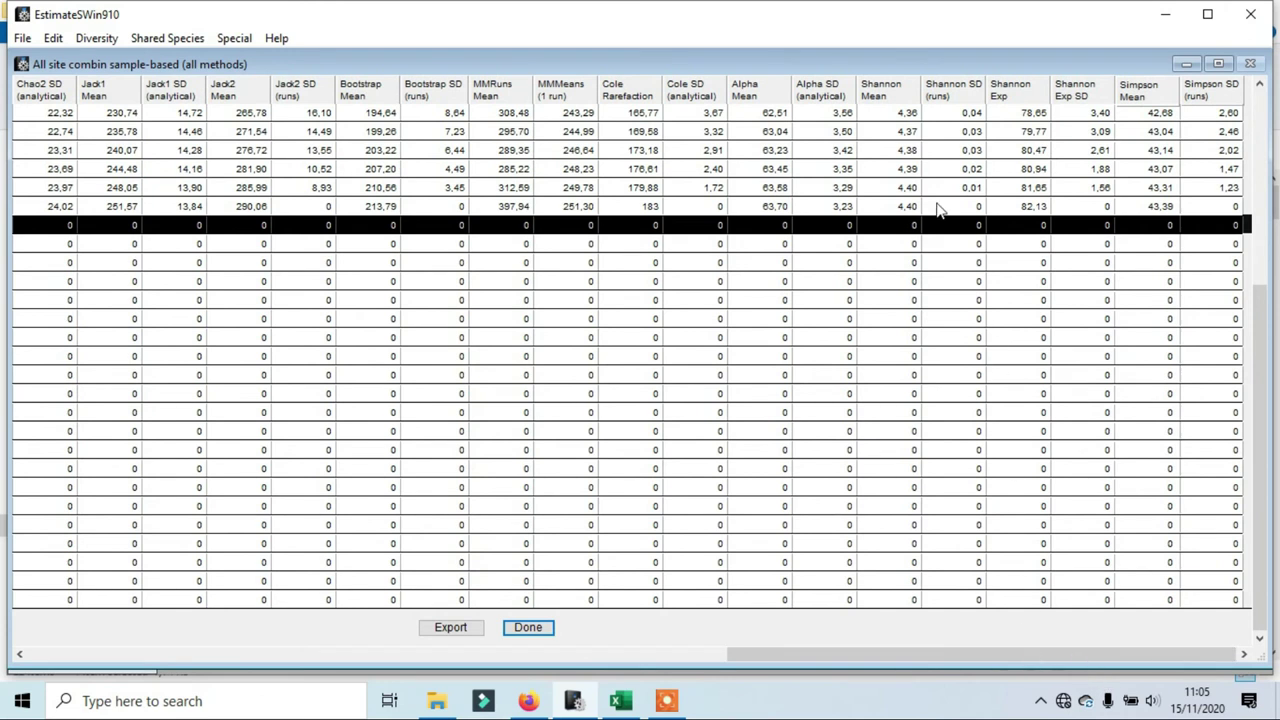
{"action": "left_click", "coordinate": [897, 114]}
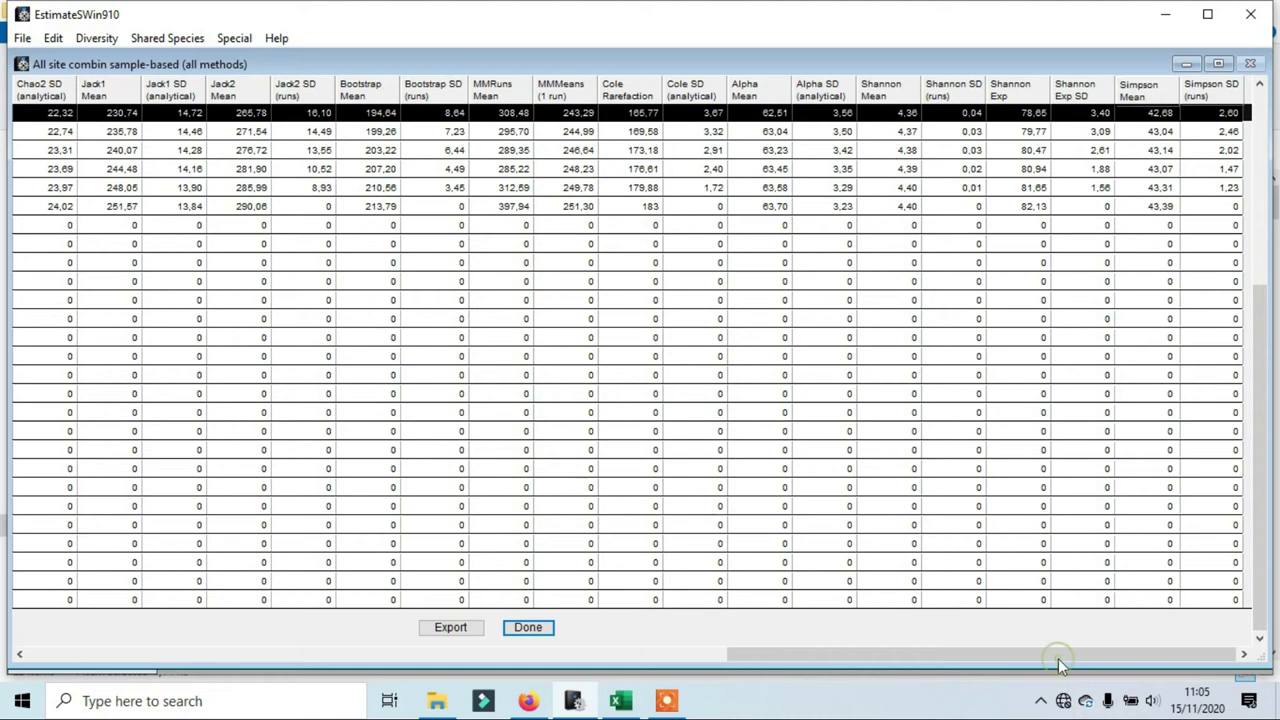
Compare the S(est) values, confidence bounds and SD of sample 21 with those of extrapolated samples 22, 23 and 42
{"action": "scroll", "coordinate": [938, 656], "scroll_direction": "left", "scroll_amount": 1}
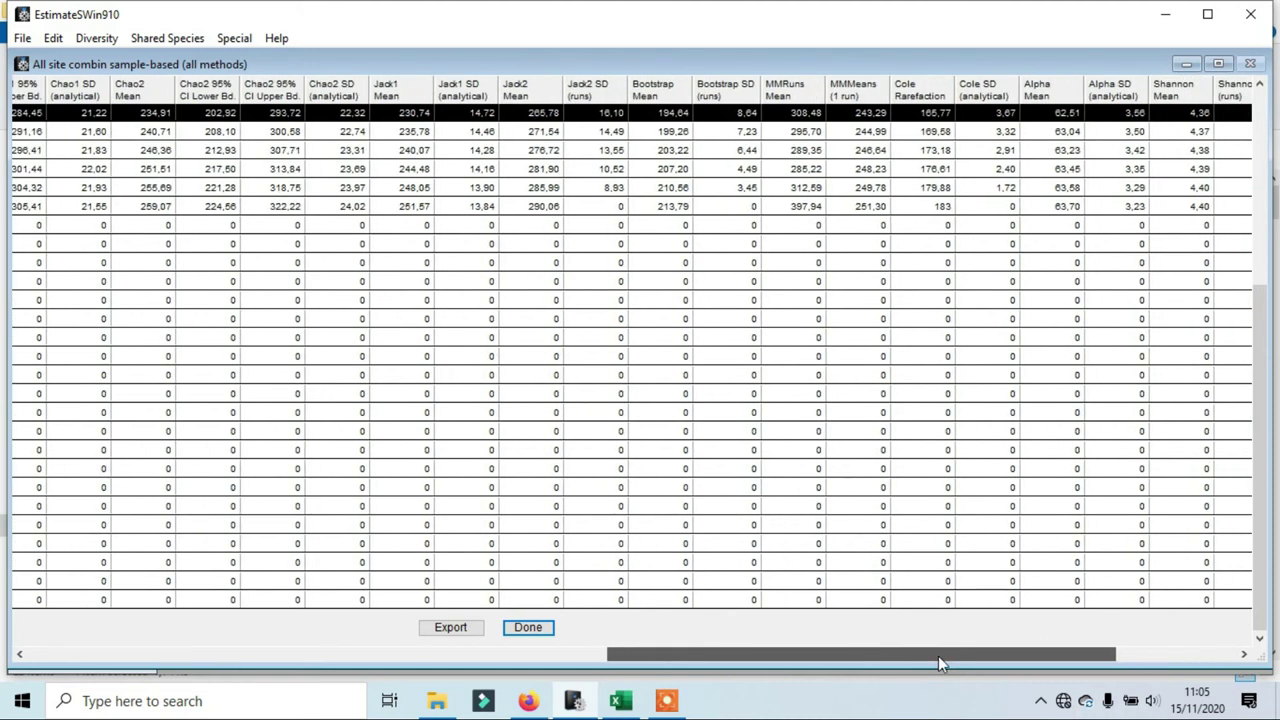
{"action": "left_click_drag", "start_coordinate": [938, 656], "coordinate": [1094, 660]}
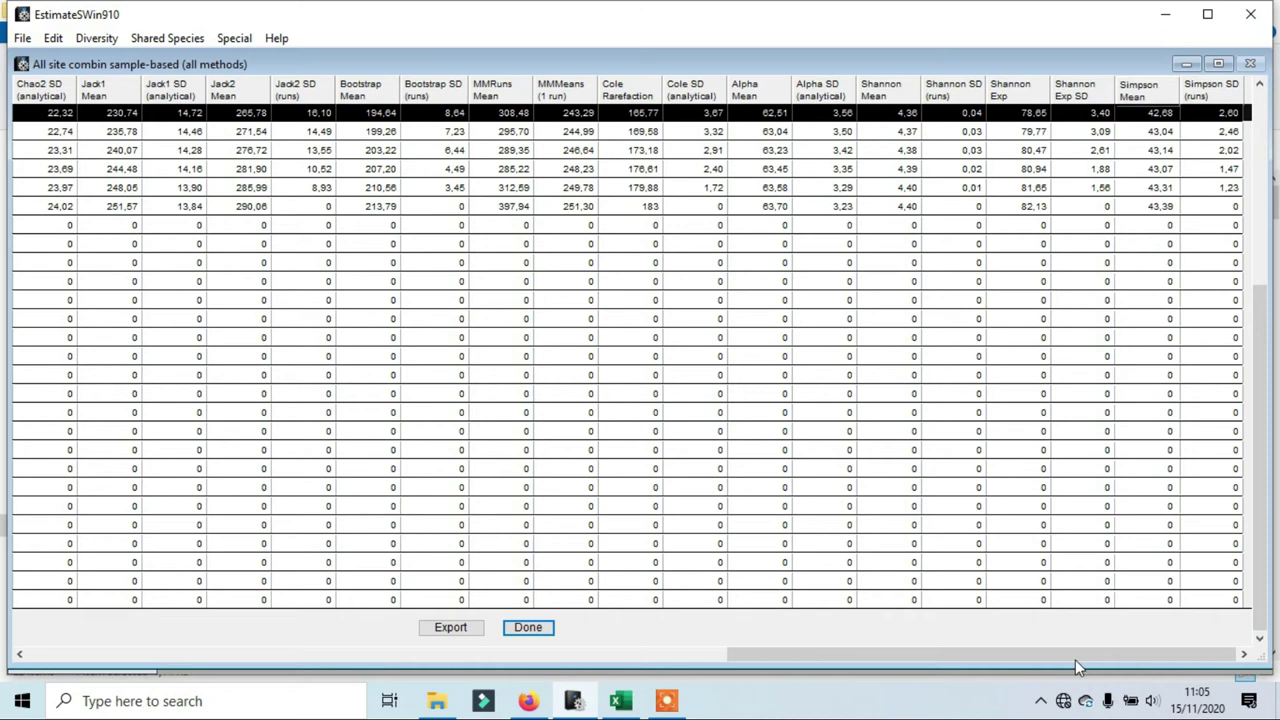
{"action": "left_click_drag", "start_coordinate": [1068, 660], "coordinate": [195, 658]}
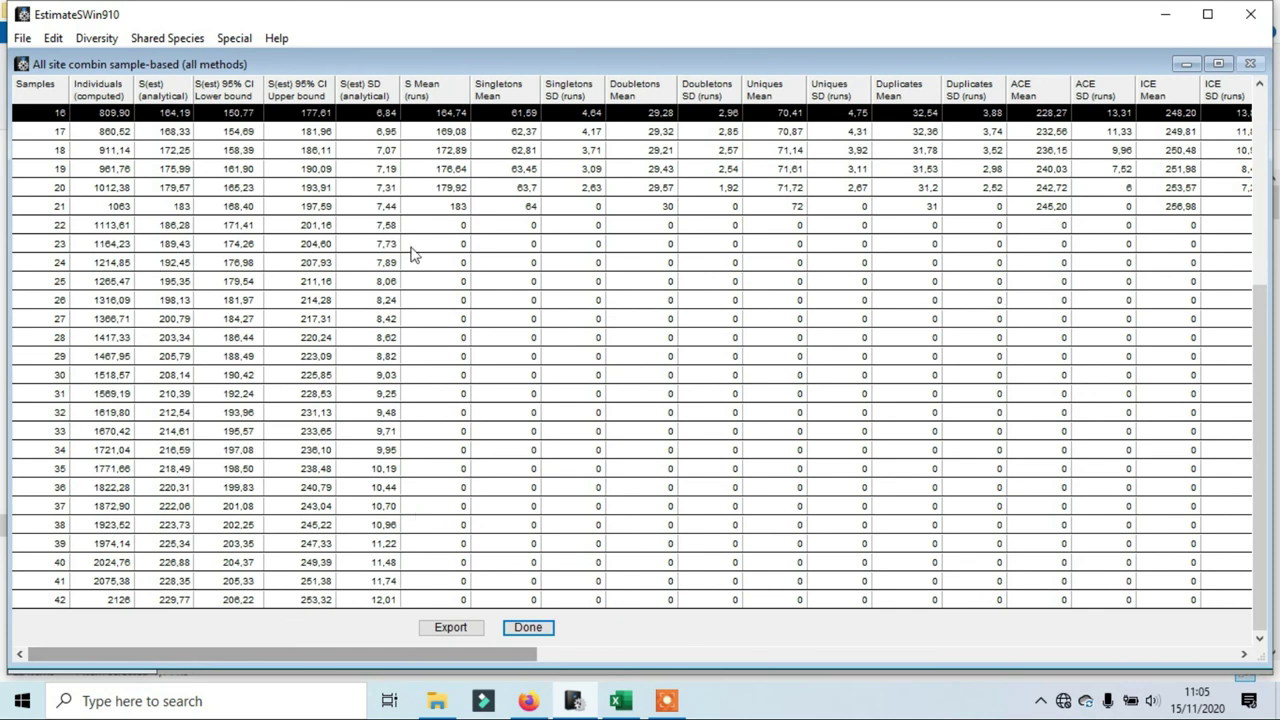
{"action": "left_click", "coordinate": [372, 228]}
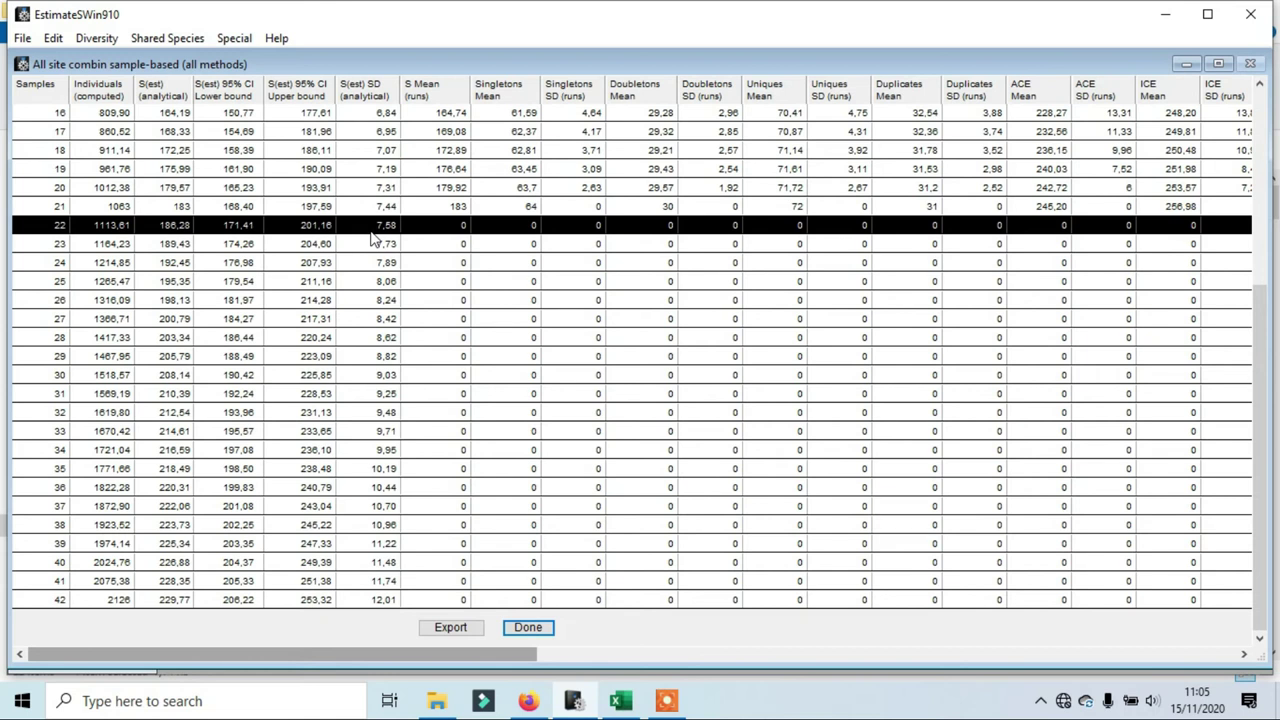
{"action": "left_click", "coordinate": [331, 246]}
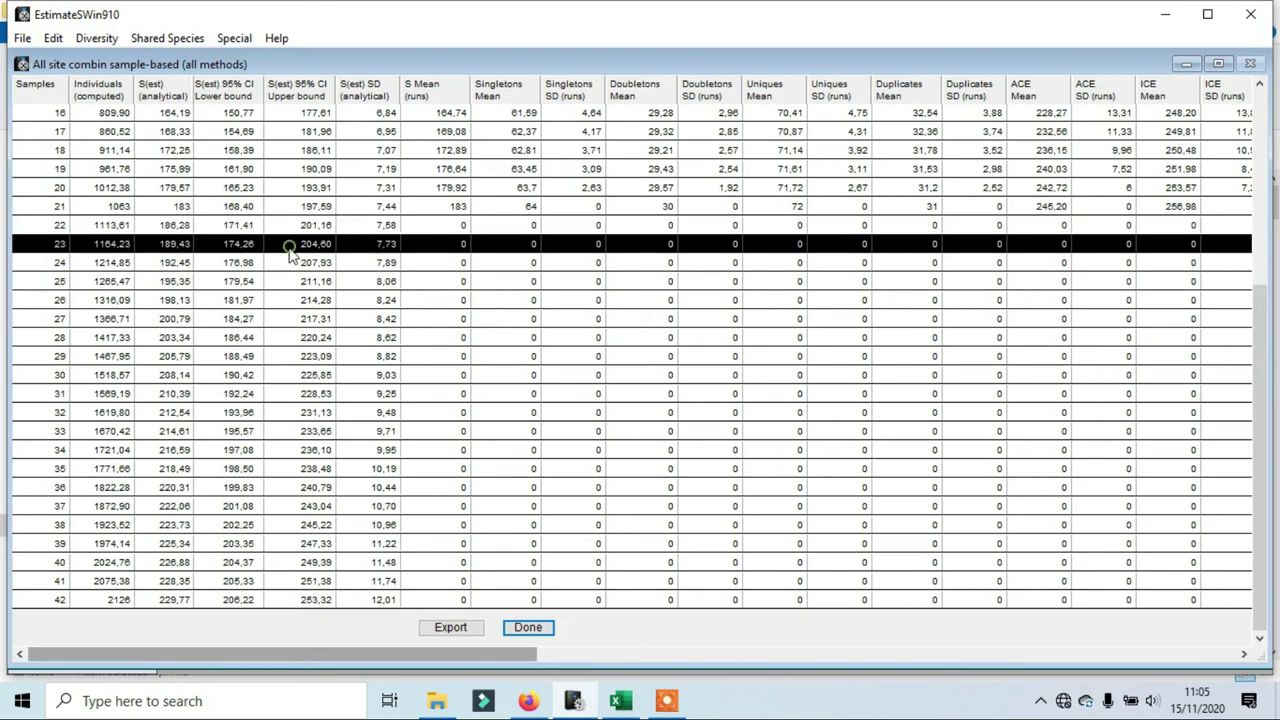
{"action": "scroll", "coordinate": [285, 390], "scroll_direction": "up", "scroll_amount": 5}
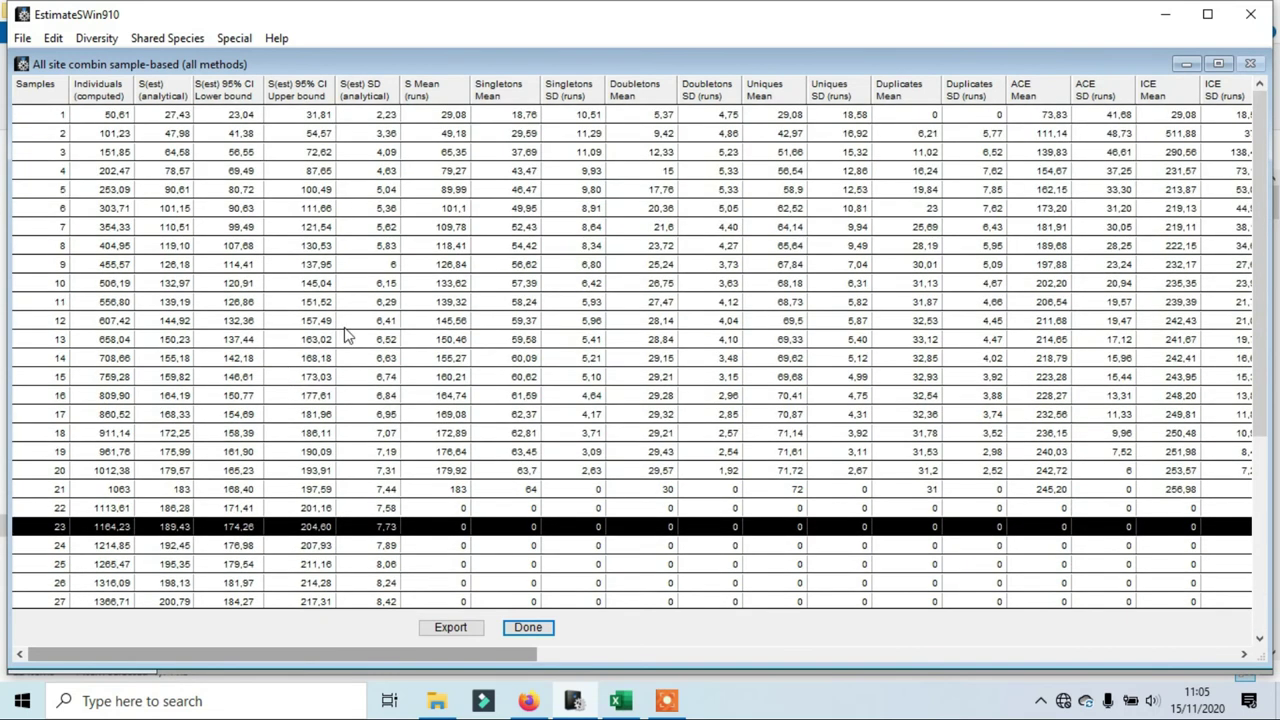
{"action": "scroll", "coordinate": [345, 350], "scroll_direction": "down", "scroll_amount": 5}
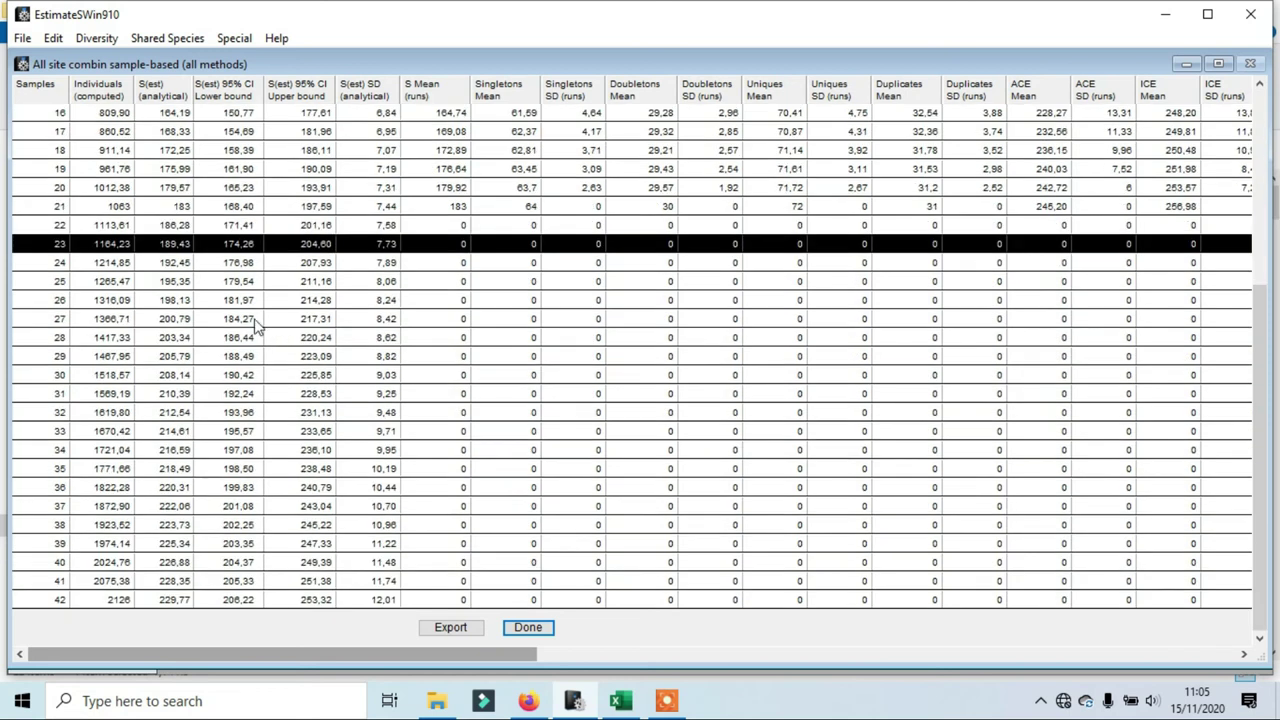
{"action": "left_click", "coordinate": [163, 208]}
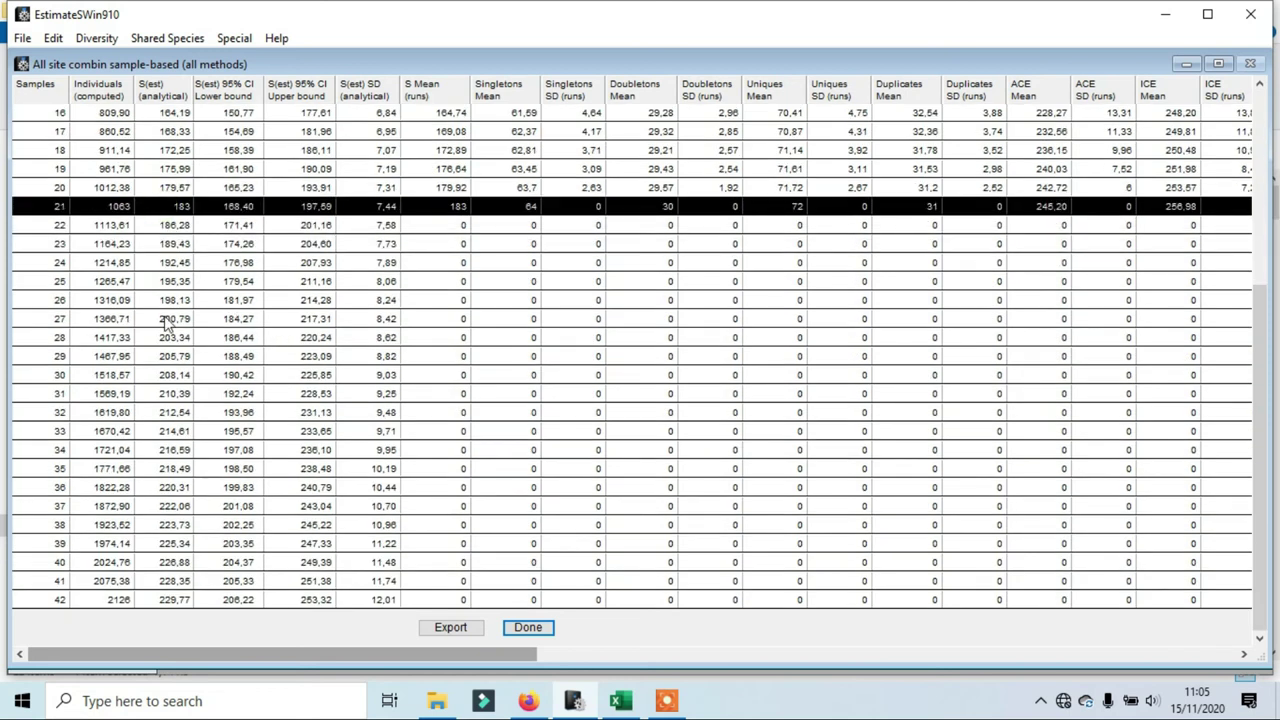
{"action": "left_click", "coordinate": [122, 229]}
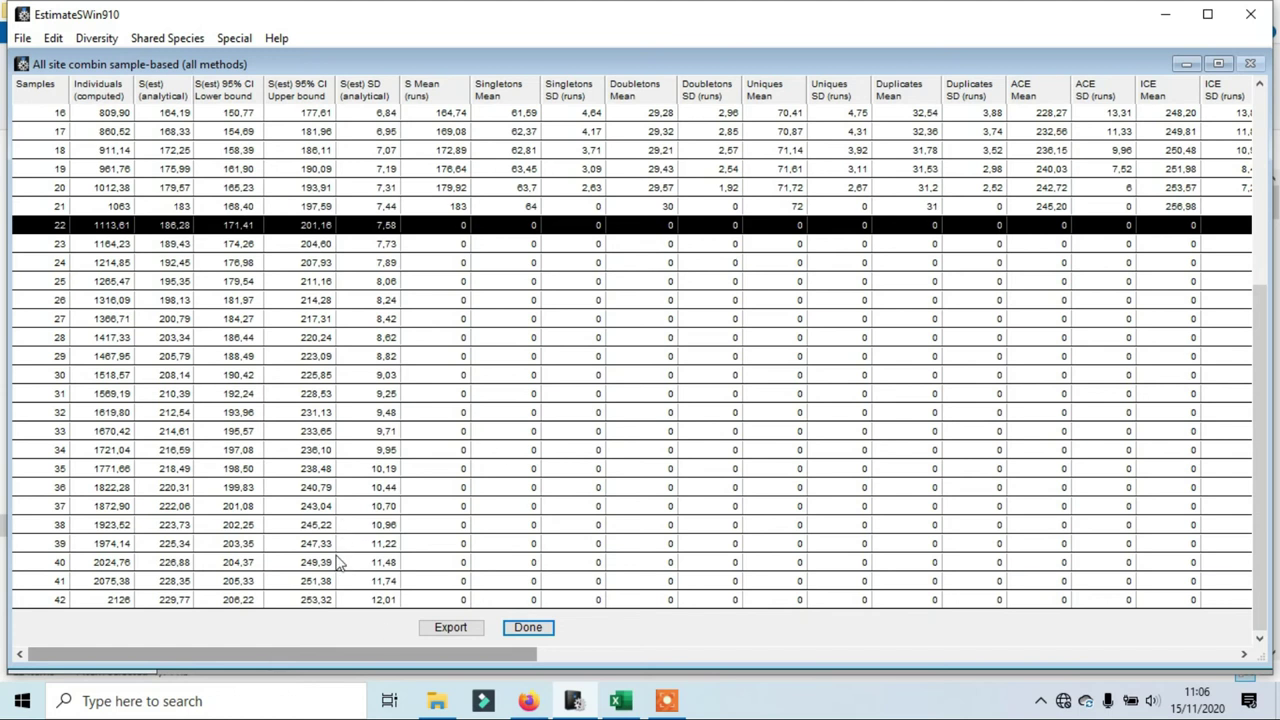
{"action": "left_click", "coordinate": [244, 602]}
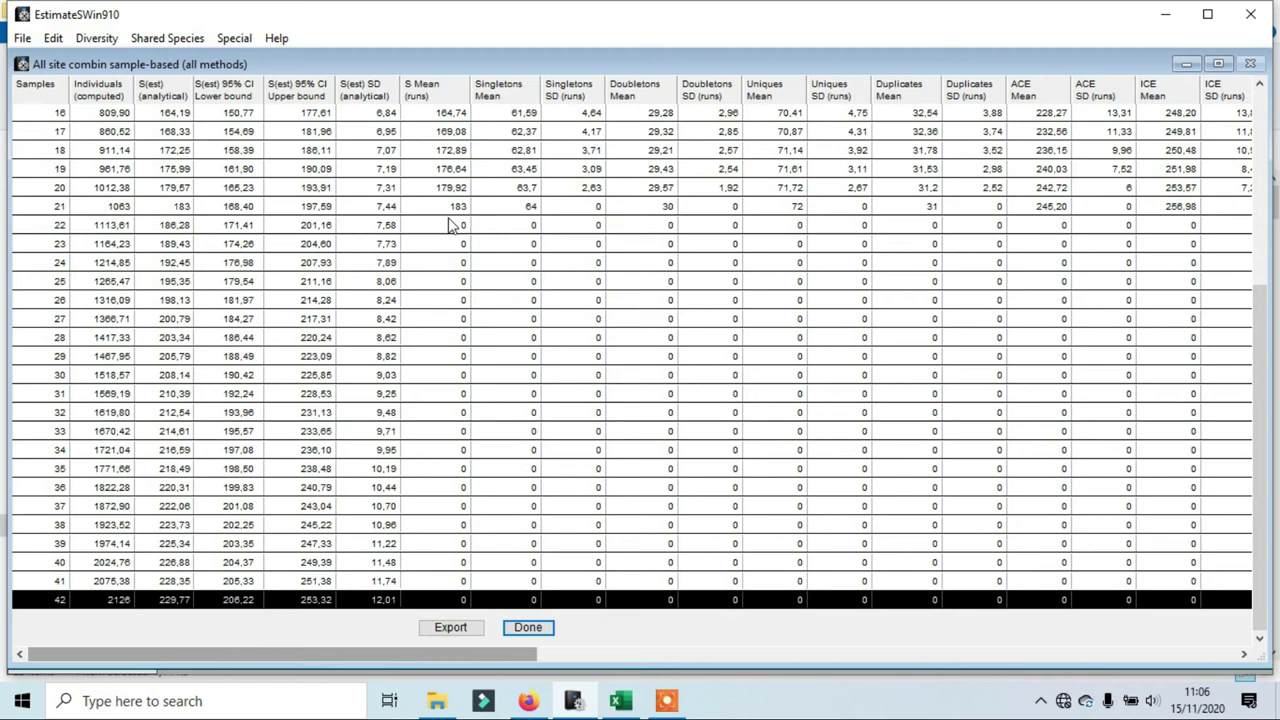
Switch to the EstimateS user guide in Firefox and examine the species-by-samples rarefaction and extrapolation curves with the text below them
{"action": "left_click", "coordinate": [516, 705]}
{"action": "scroll", "coordinate": [745, 484], "scroll_direction": "down", "scroll_amount": 10}
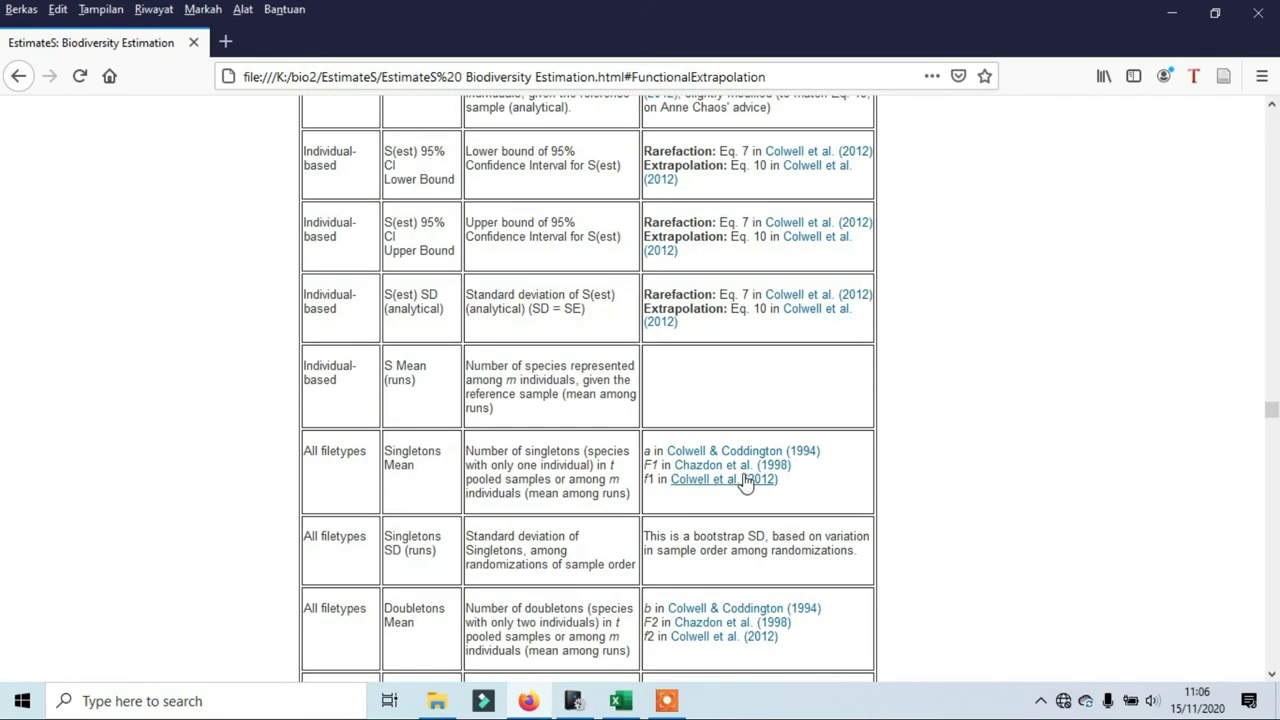
{"action": "scroll", "coordinate": [745, 484], "scroll_direction": "down", "scroll_amount": 3}
{"action": "scroll", "coordinate": [759, 461], "scroll_direction": "up", "scroll_amount": 15}
{"action": "scroll", "coordinate": [771, 445], "scroll_direction": "up", "scroll_amount": 20}
{"action": "scroll", "coordinate": [783, 437], "scroll_direction": "down", "scroll_amount": 3}
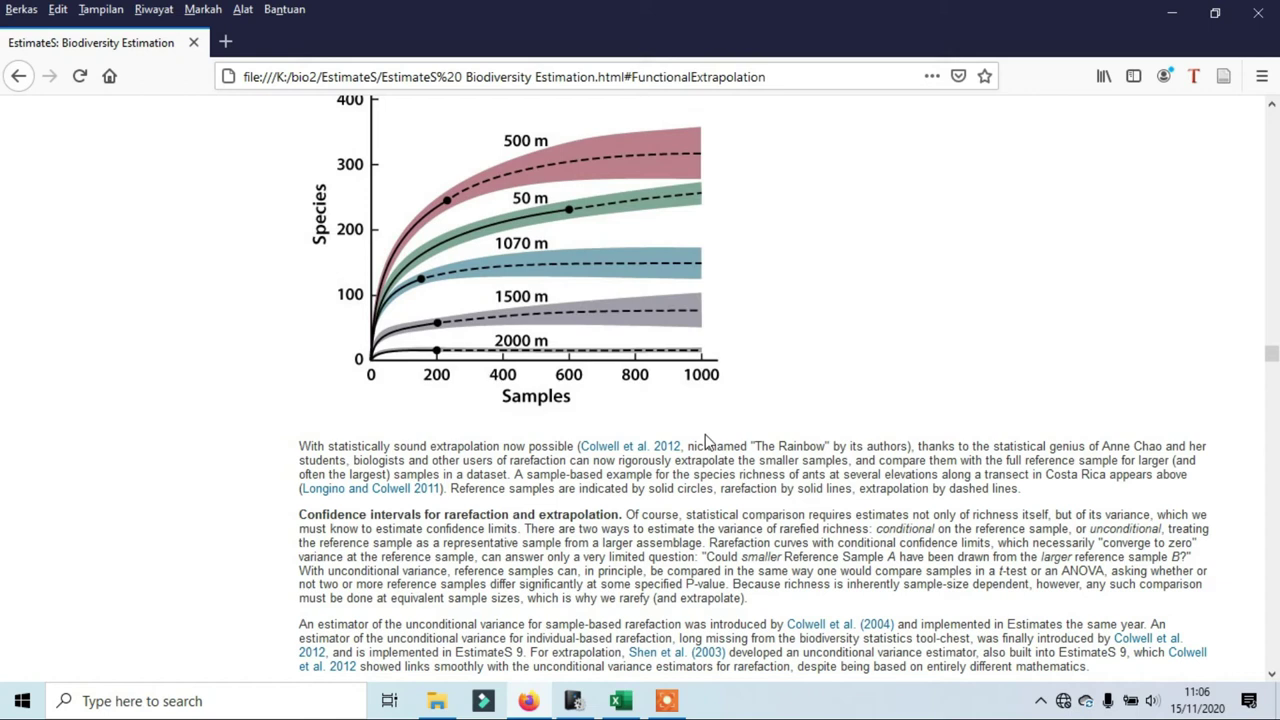
{"action": "scroll", "coordinate": [554, 380], "scroll_direction": "down", "scroll_amount": 1}
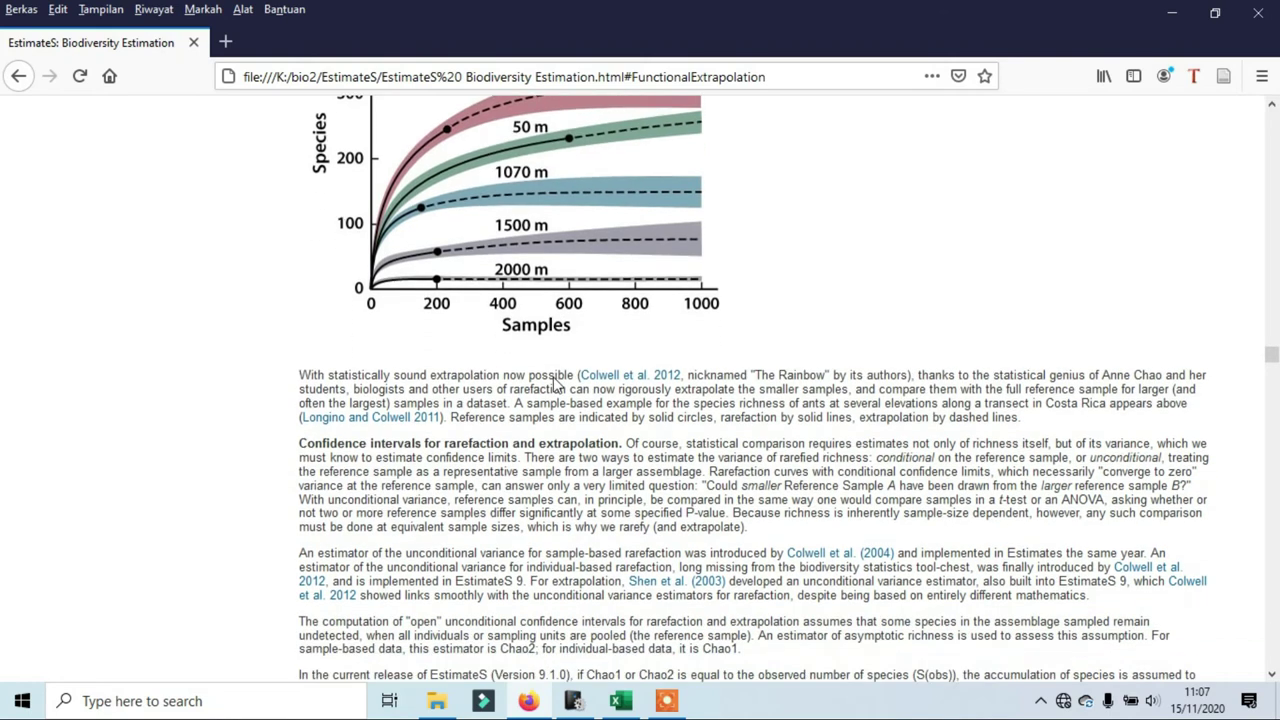
{"action": "scroll", "coordinate": [554, 376], "scroll_direction": "up", "scroll_amount": 3}
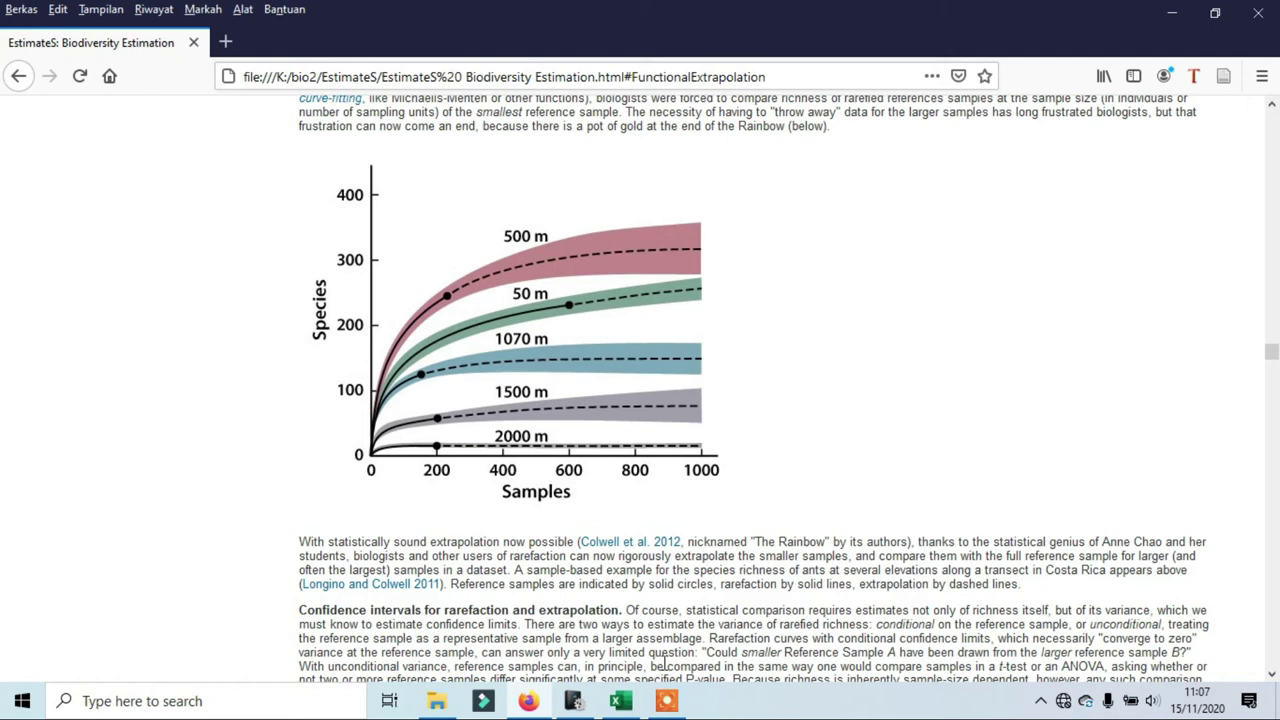
Return to the EstimateS results and examine samples 20 and 21 across the ACE, ICE, Chao, Jackknife, Bootstrap, Alpha, Shannon and Simpson columns
{"action": "mouse_move", "coordinate": [583, 707]}
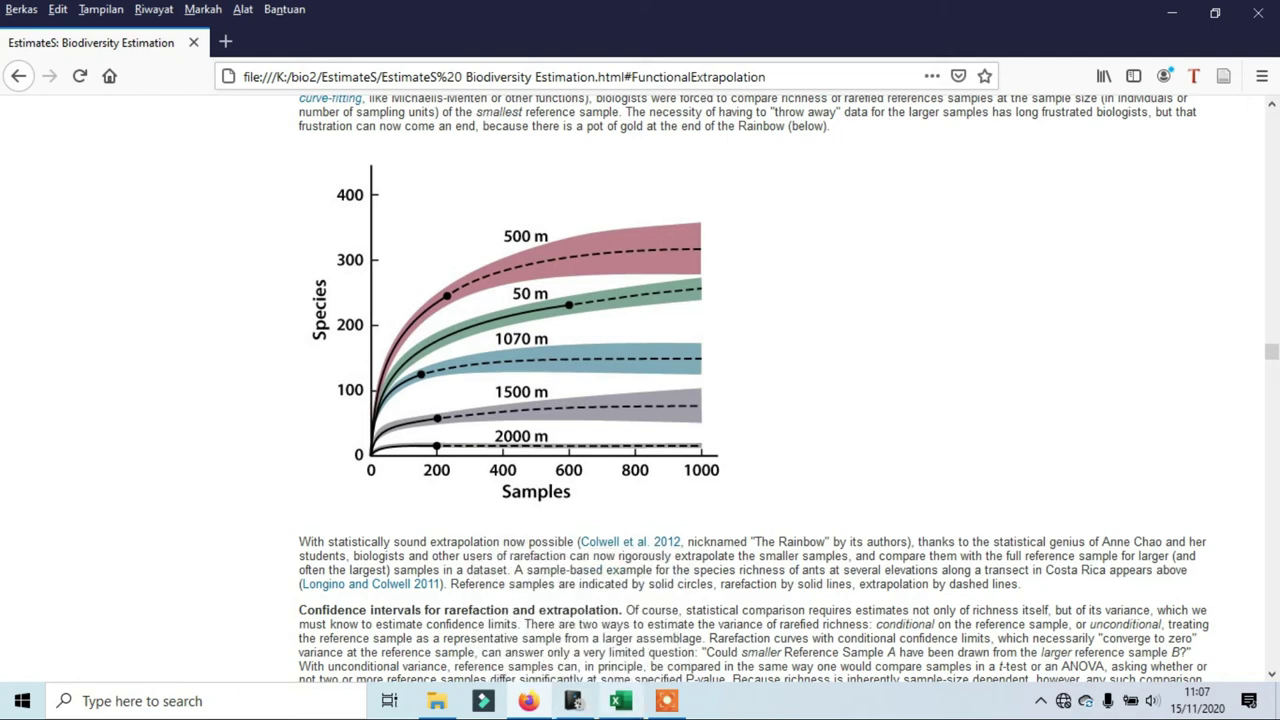
{"action": "mouse_move", "coordinate": [620, 701]}
{"action": "left_click", "coordinate": [570, 703]}
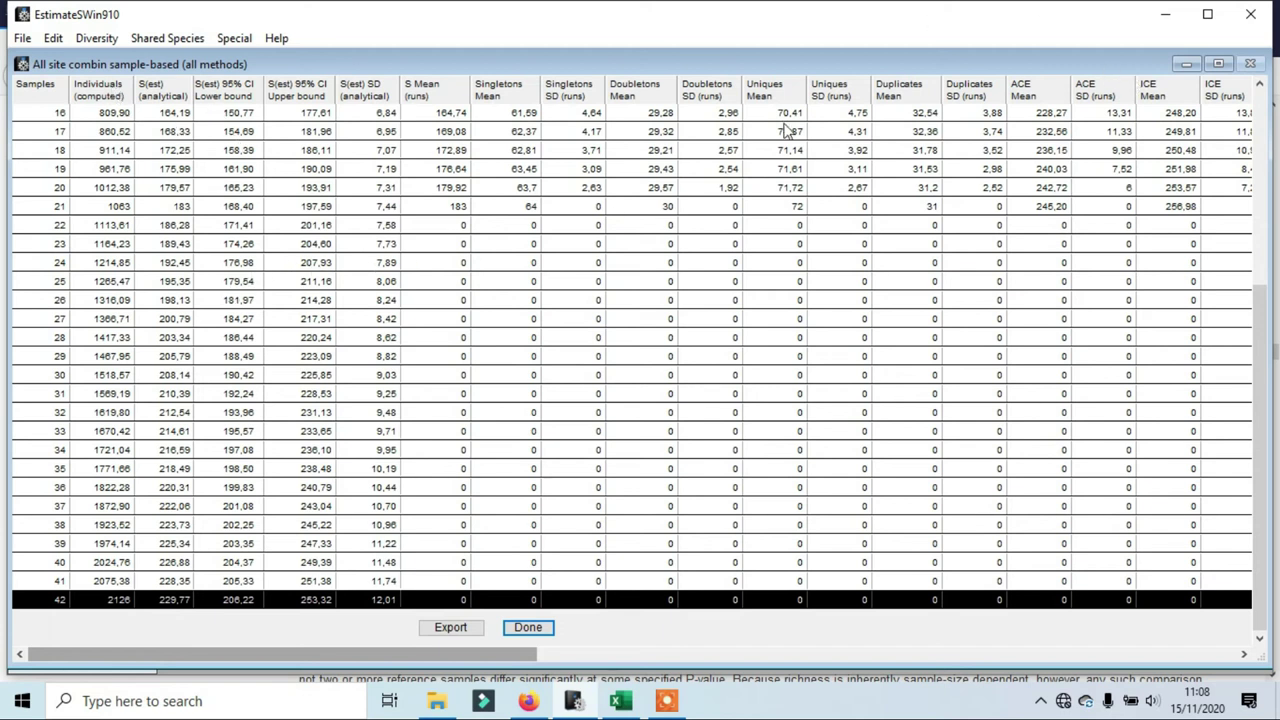
{"action": "scroll", "coordinate": [820, 125], "scroll_direction": "up", "scroll_amount": 2}
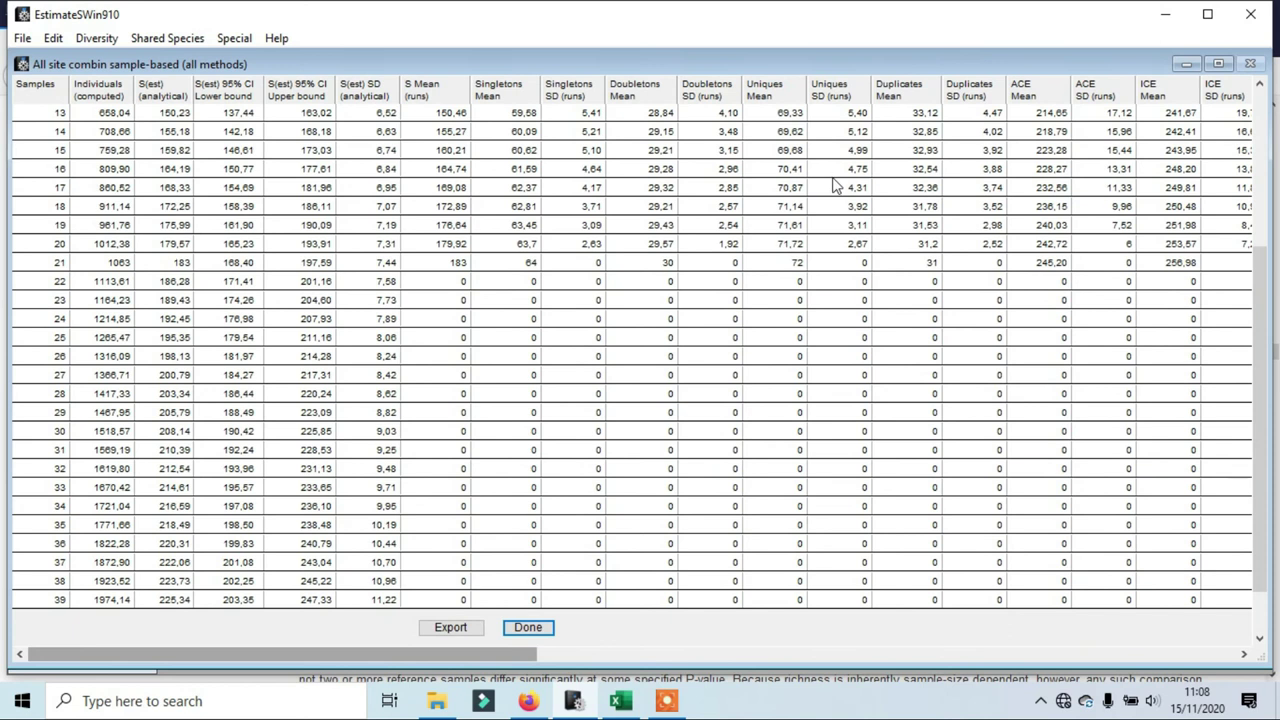
{"action": "scroll", "coordinate": [835, 187], "scroll_direction": "up", "scroll_amount": 3}
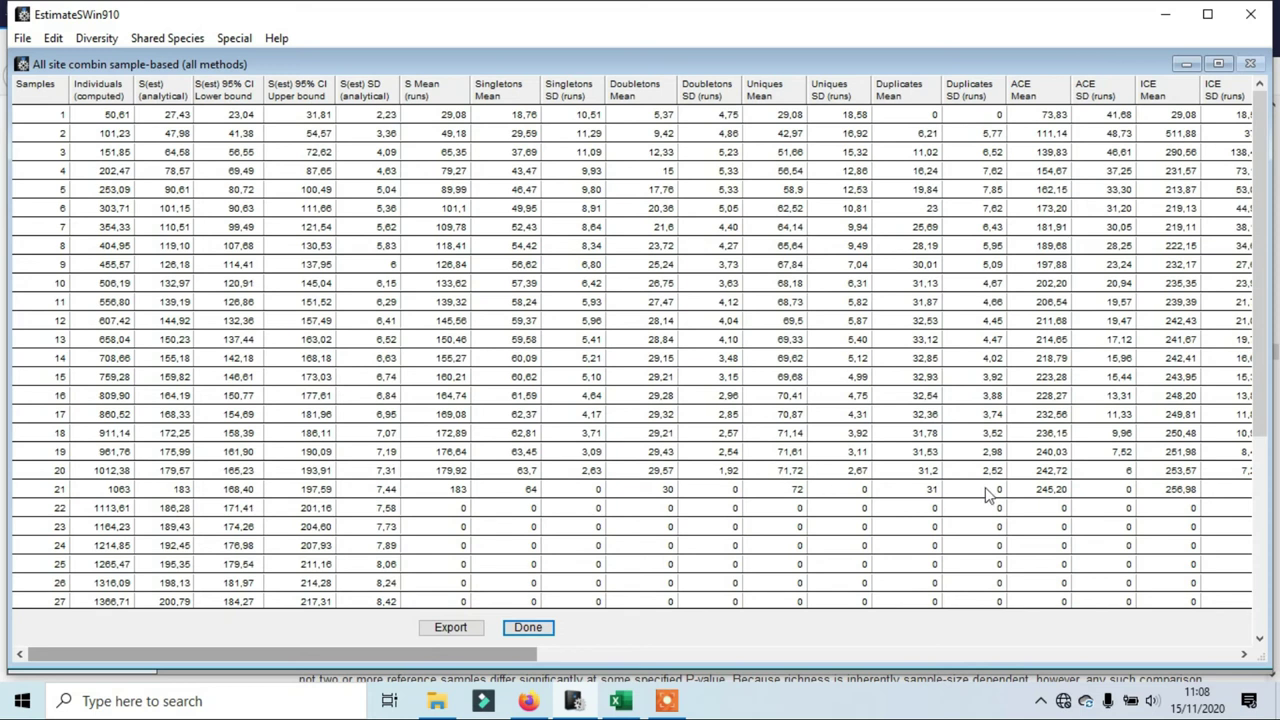
{"action": "left_click", "coordinate": [1052, 476]}
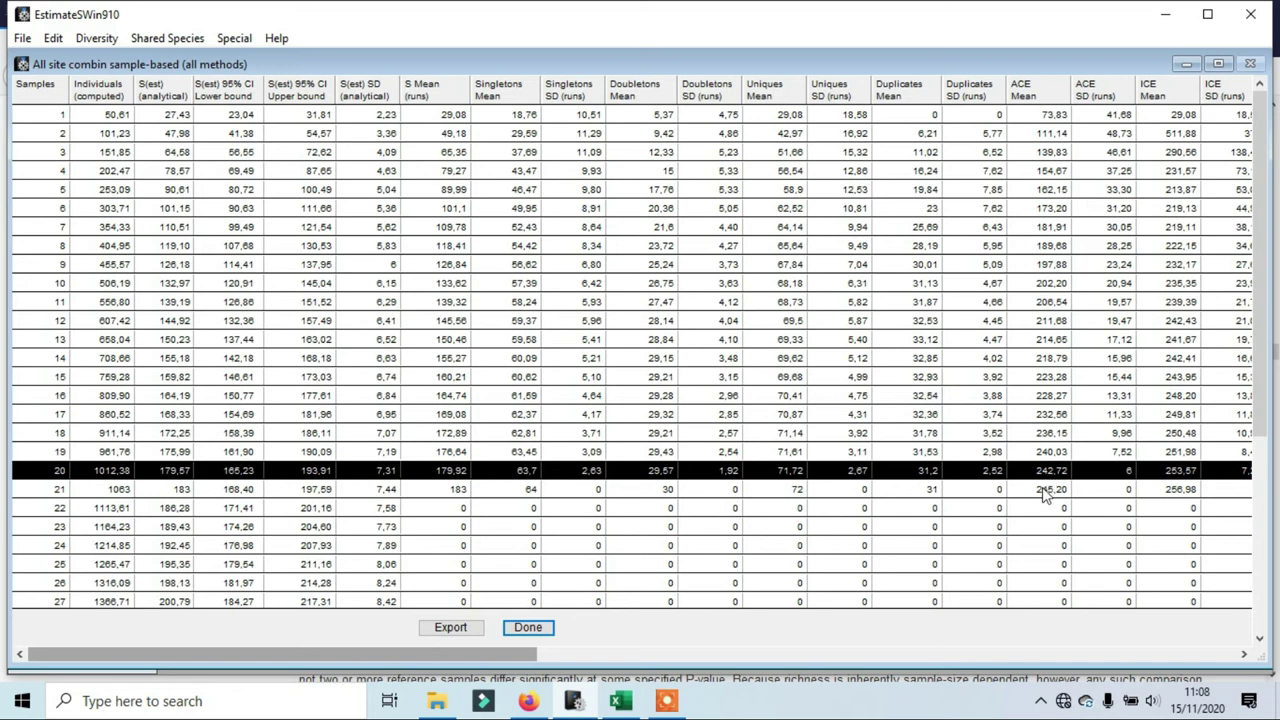
{"action": "left_click", "coordinate": [1045, 492]}
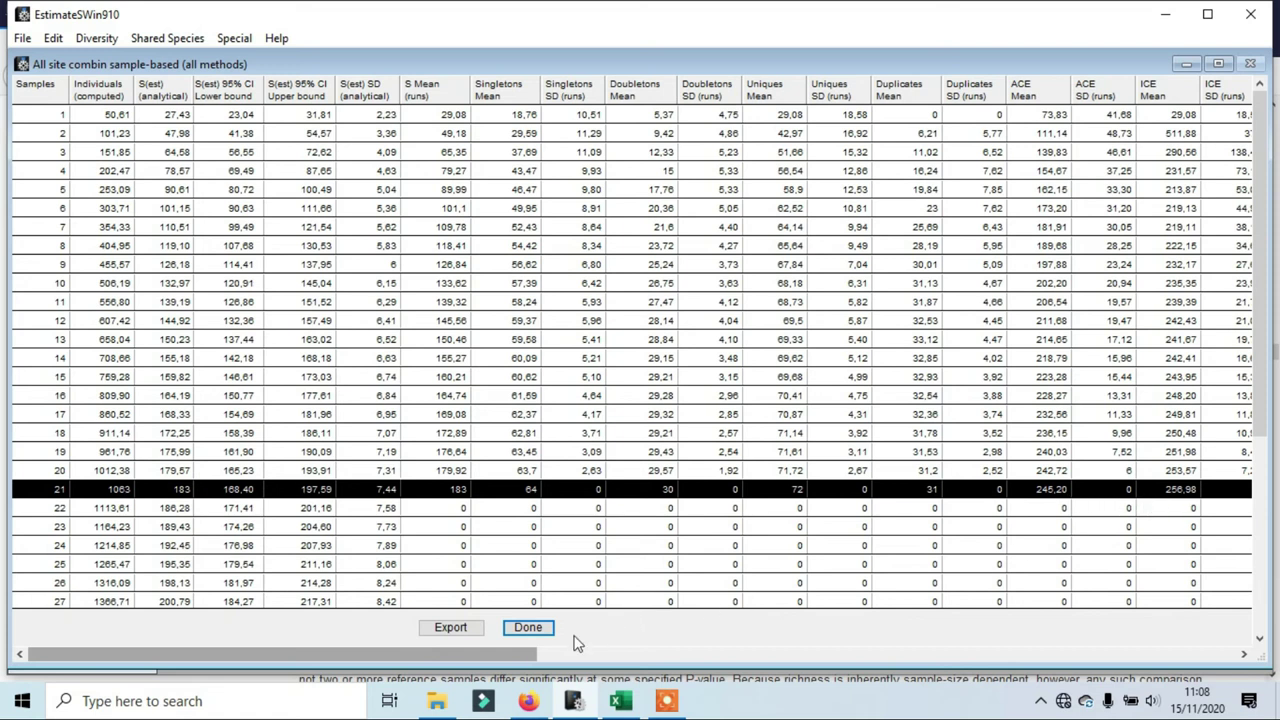
{"action": "left_click_drag", "start_coordinate": [521, 654], "coordinate": [758, 679]}
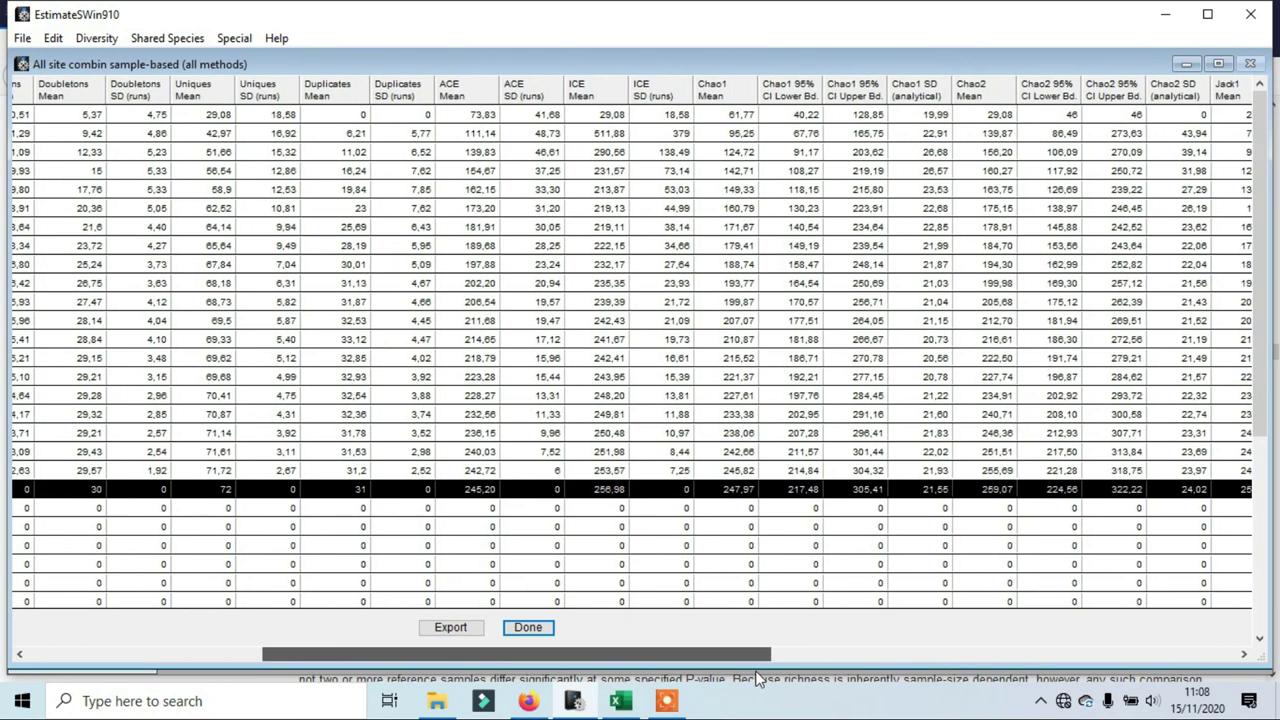
{"action": "left_click_drag", "start_coordinate": [757, 679], "coordinate": [1266, 690]}
{"action": "left_click_drag", "start_coordinate": [1112, 656], "coordinate": [918, 651]}
{"action": "left_click_drag", "start_coordinate": [566, 657], "coordinate": [346, 652]}
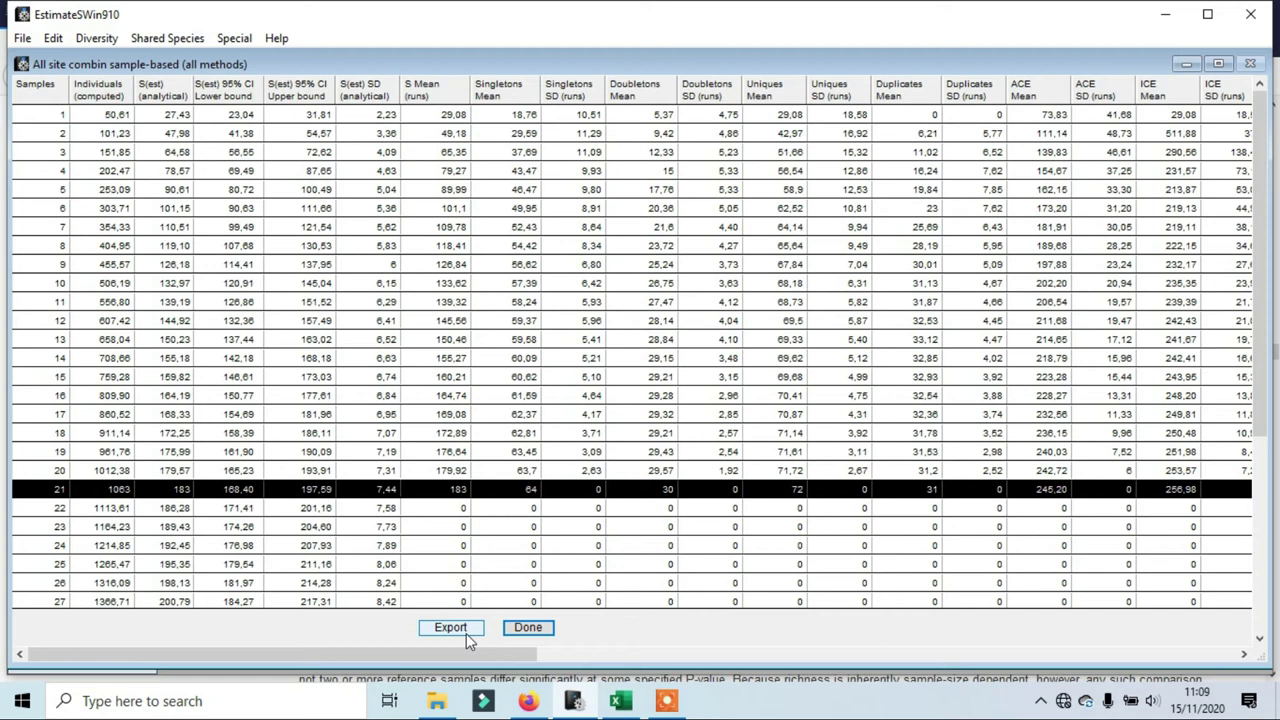
{"action": "left_click_drag", "start_coordinate": [455, 653], "coordinate": [1265, 700]}
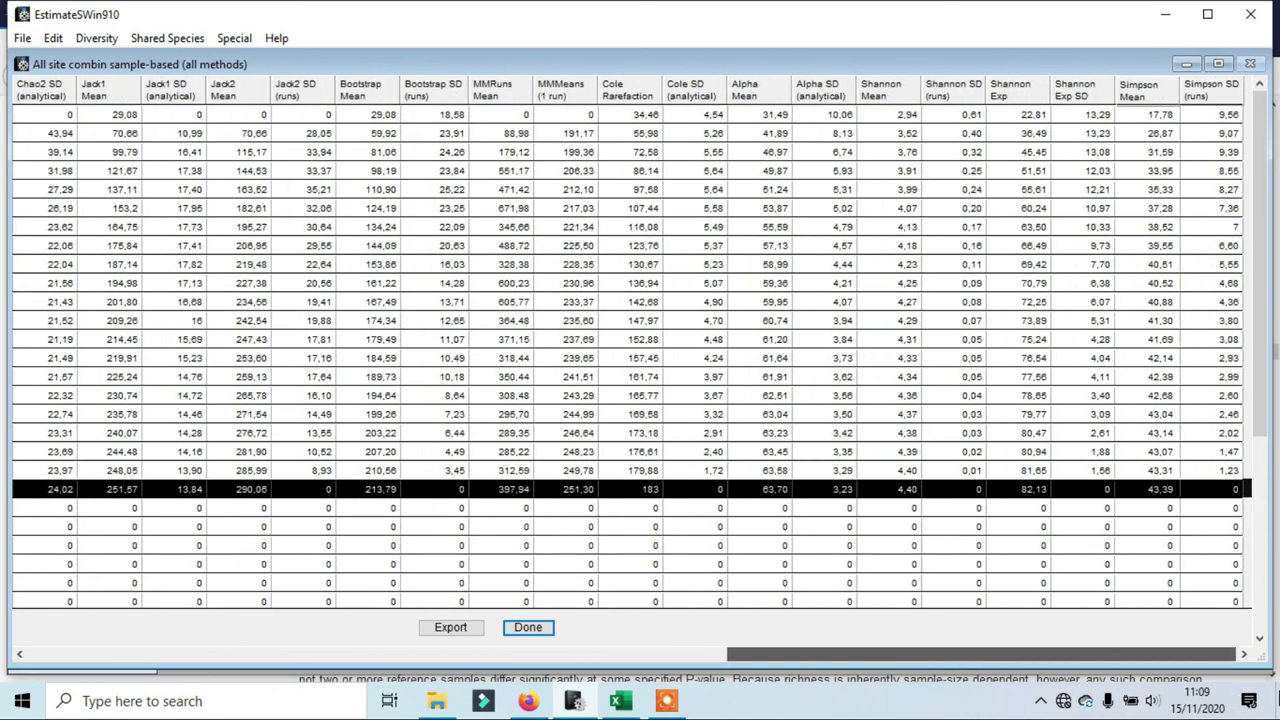
{"action": "left_click_drag", "start_coordinate": [1021, 653], "coordinate": [322, 648]}
Review the extrapolated sample rows and recheck the estimator and diversity index columns through to Simpson SD
{"action": "scroll", "coordinate": [670, 566], "scroll_direction": "down", "scroll_amount": 3}
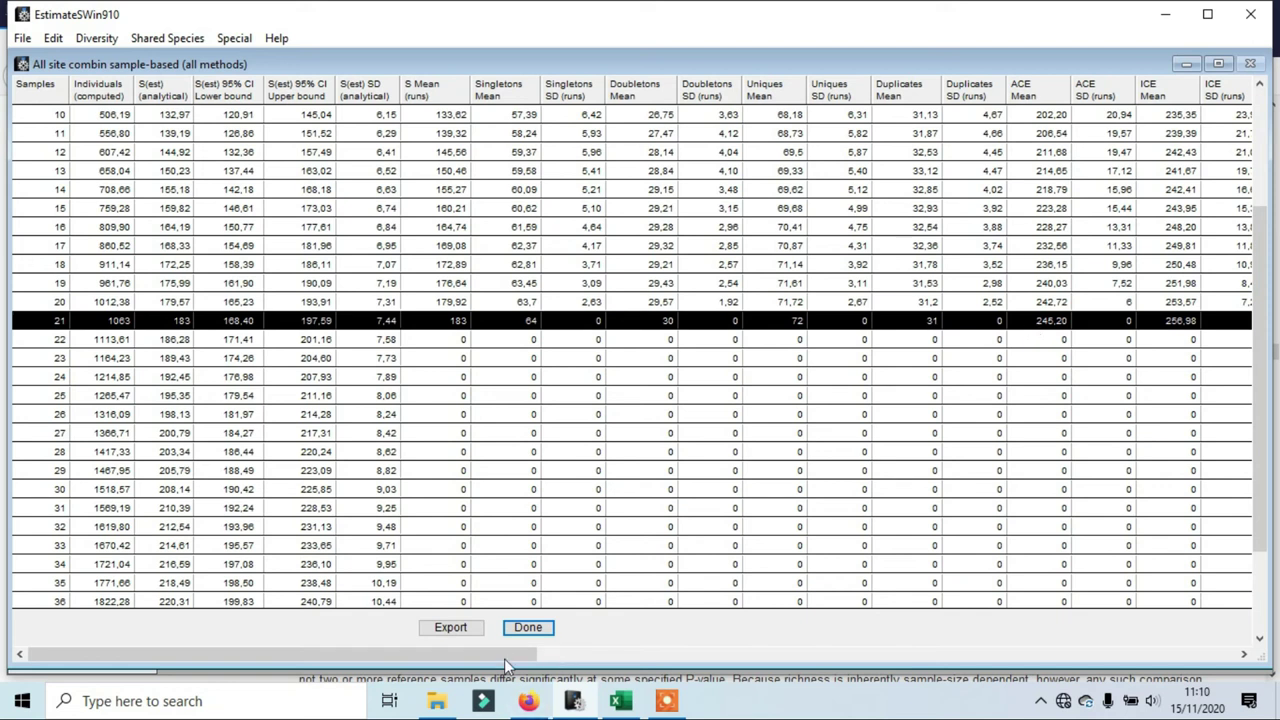
{"action": "left_click_drag", "start_coordinate": [504, 658], "coordinate": [295, 647]}
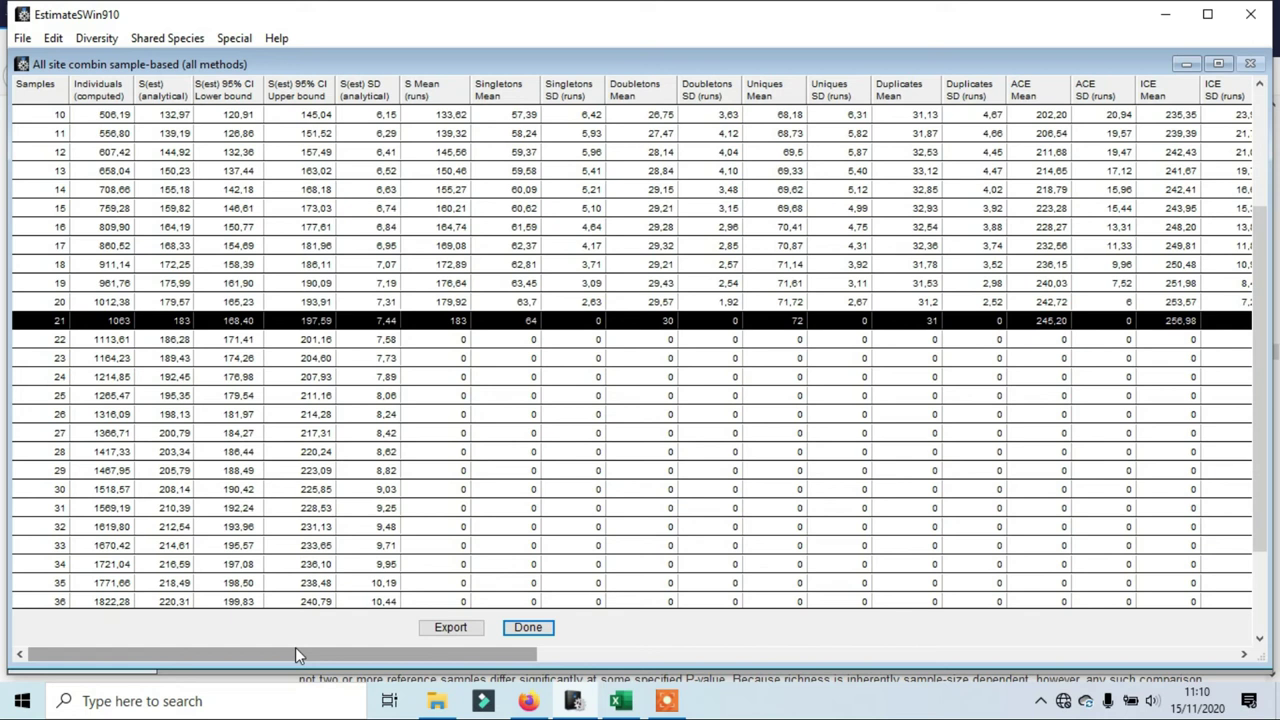
{"action": "scroll", "coordinate": [518, 650], "scroll_direction": "up", "scroll_amount": 3}
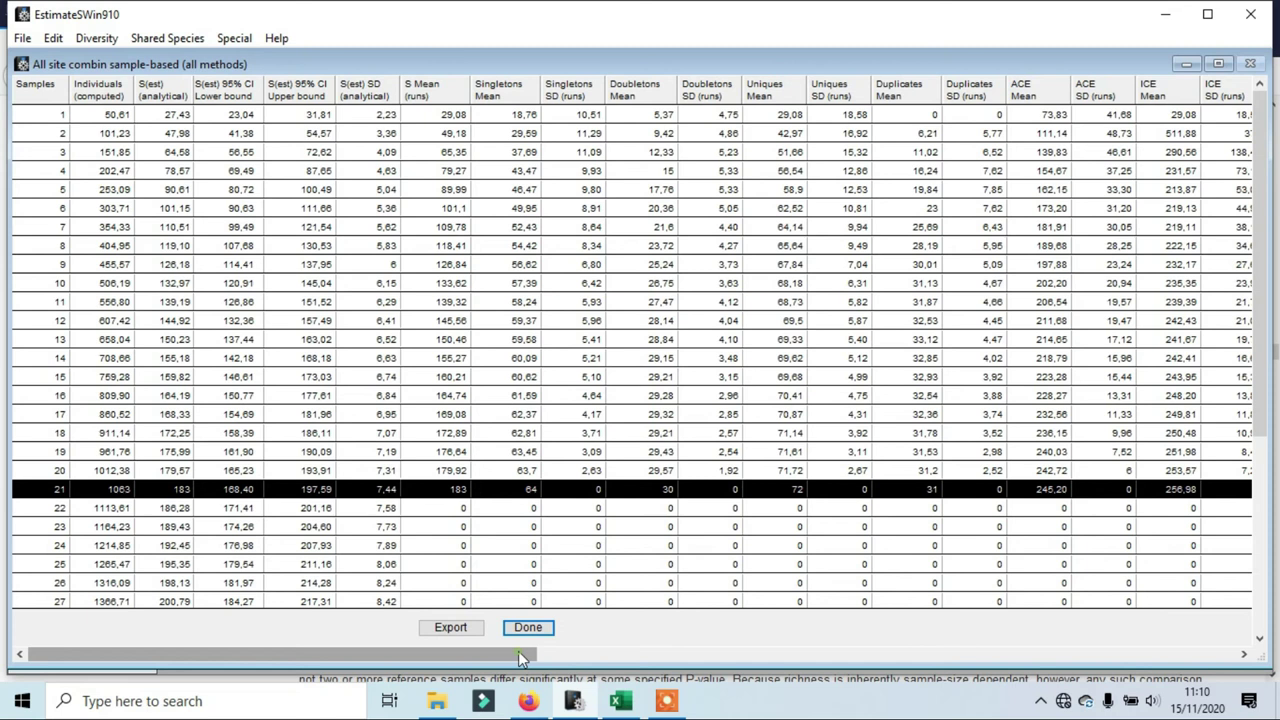
{"action": "left_click_drag", "start_coordinate": [518, 651], "coordinate": [1246, 662]}
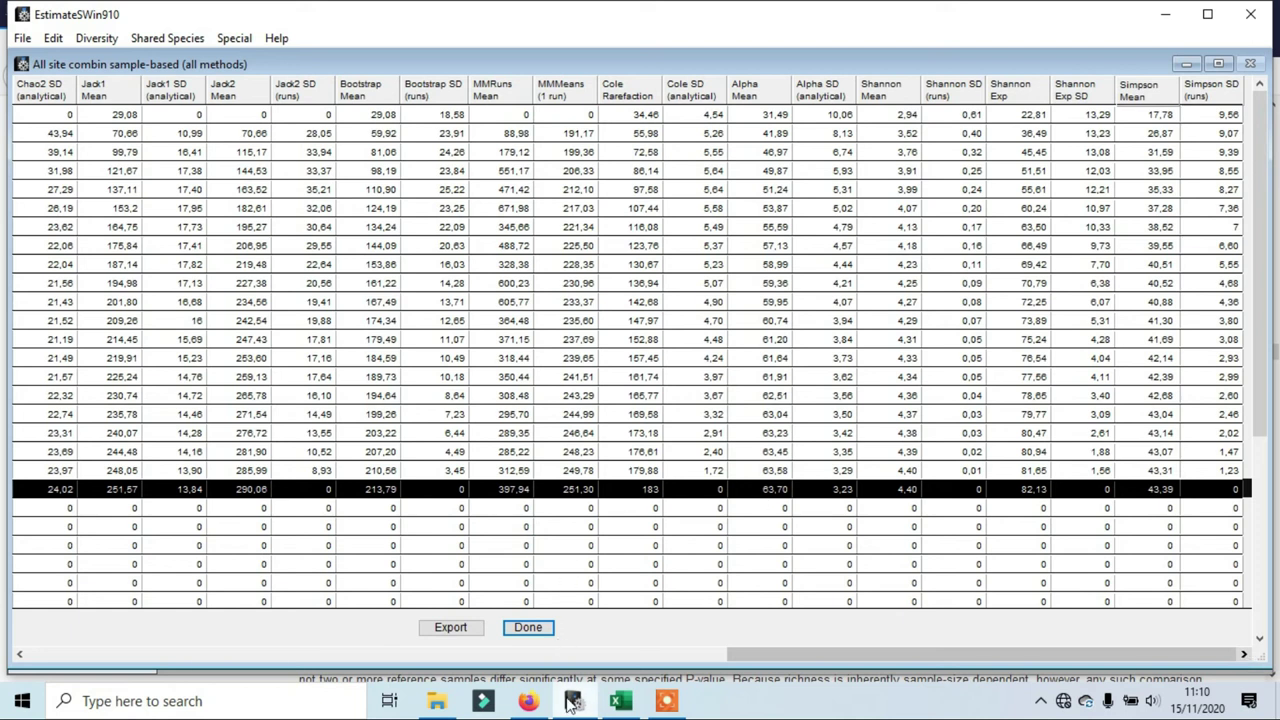
{"action": "mouse_move", "coordinate": [572, 706]}
{"action": "left_click_drag", "start_coordinate": [811, 658], "coordinate": [234, 663]}
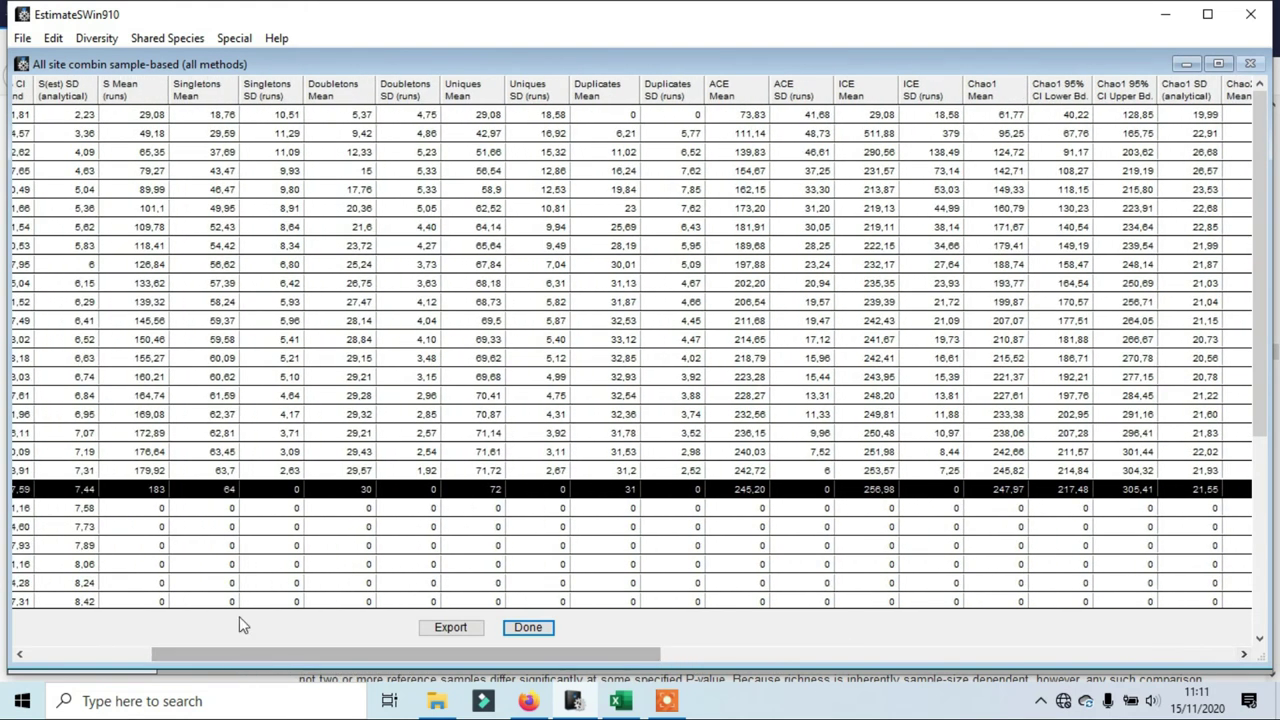
Compare the Singletons Mean values of samples 1, 17, 20 and 21, and look over the extrapolated rows
{"action": "left_click", "coordinate": [213, 477]}
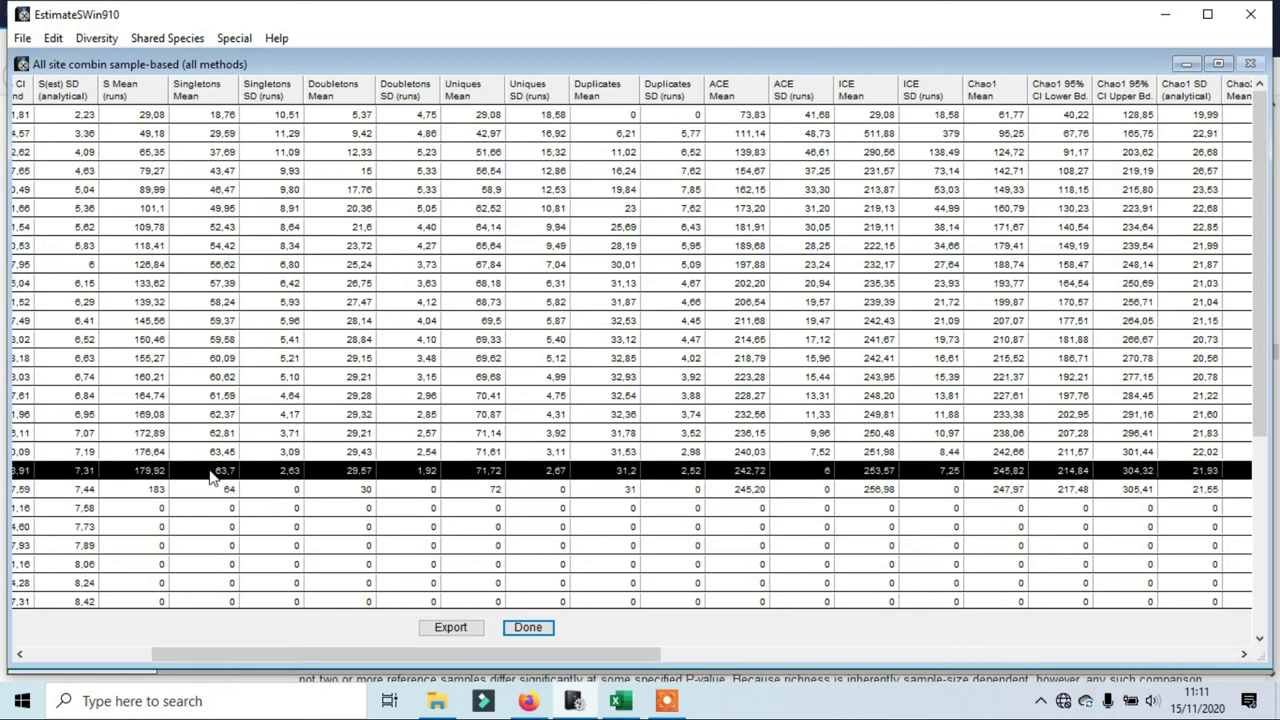
{"action": "left_click_drag", "start_coordinate": [226, 658], "coordinate": [41, 663]}
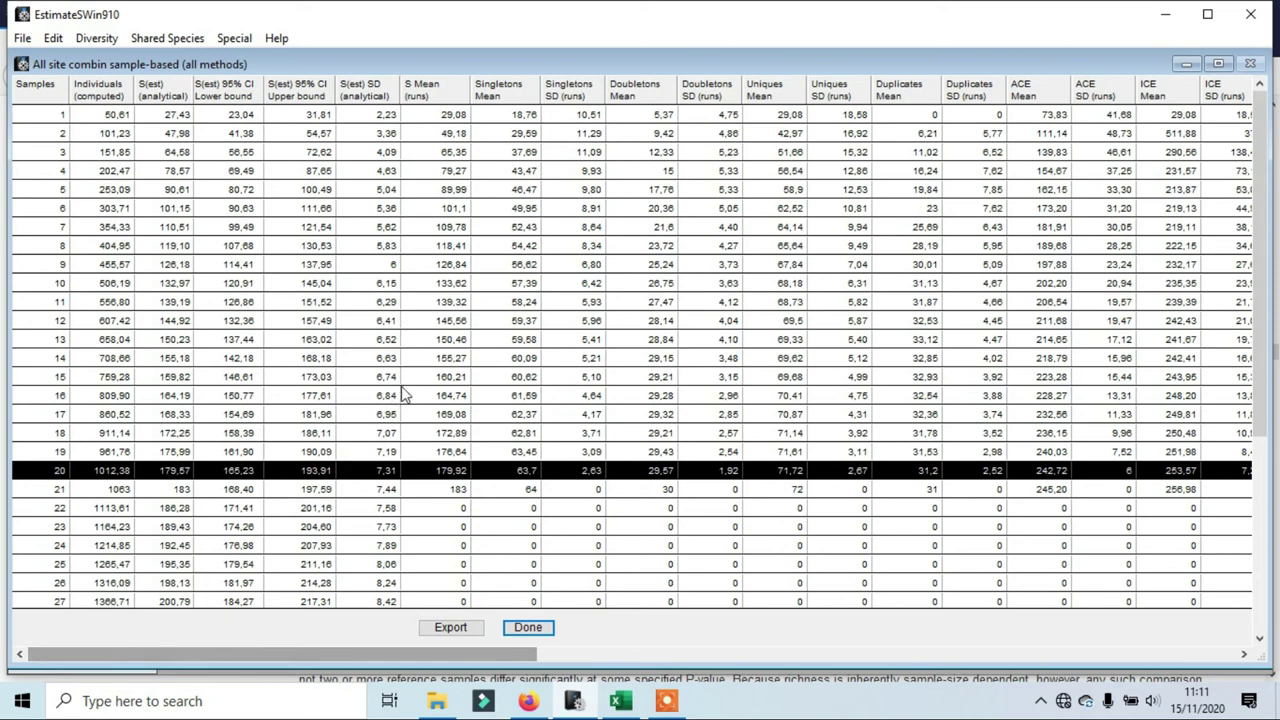
{"action": "left_click", "coordinate": [528, 414]}
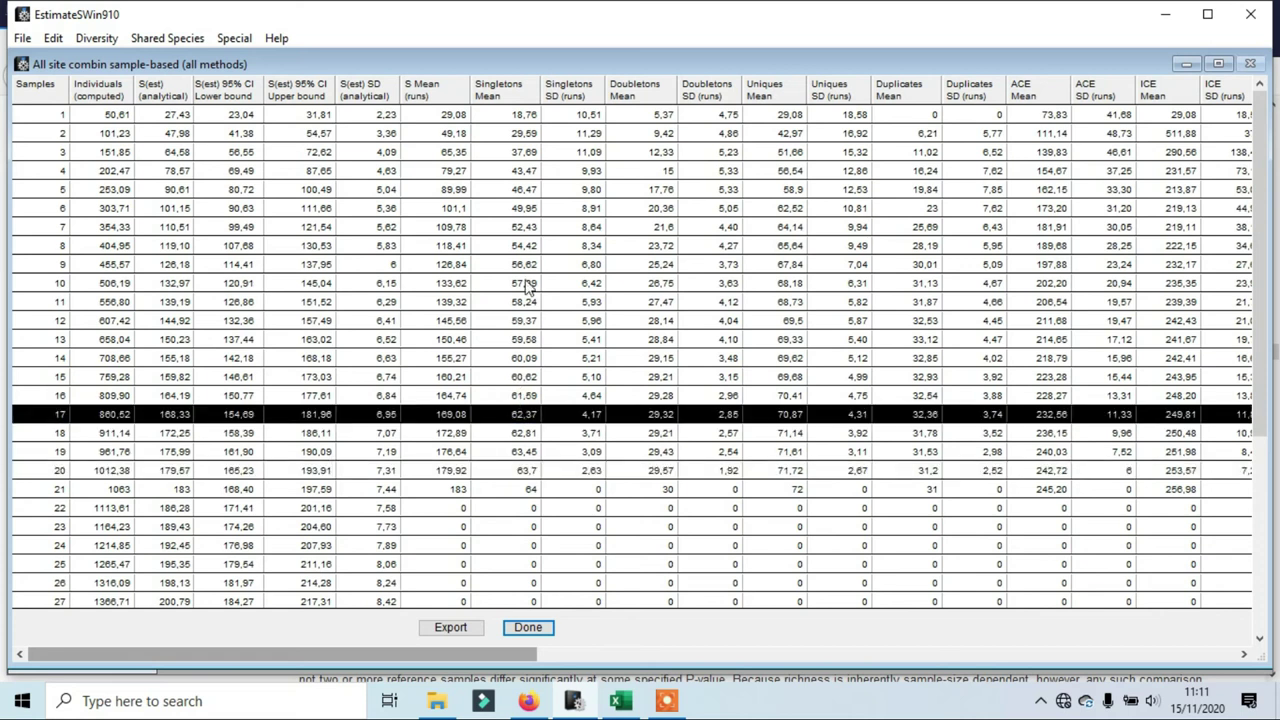
{"action": "left_click", "coordinate": [530, 116]}
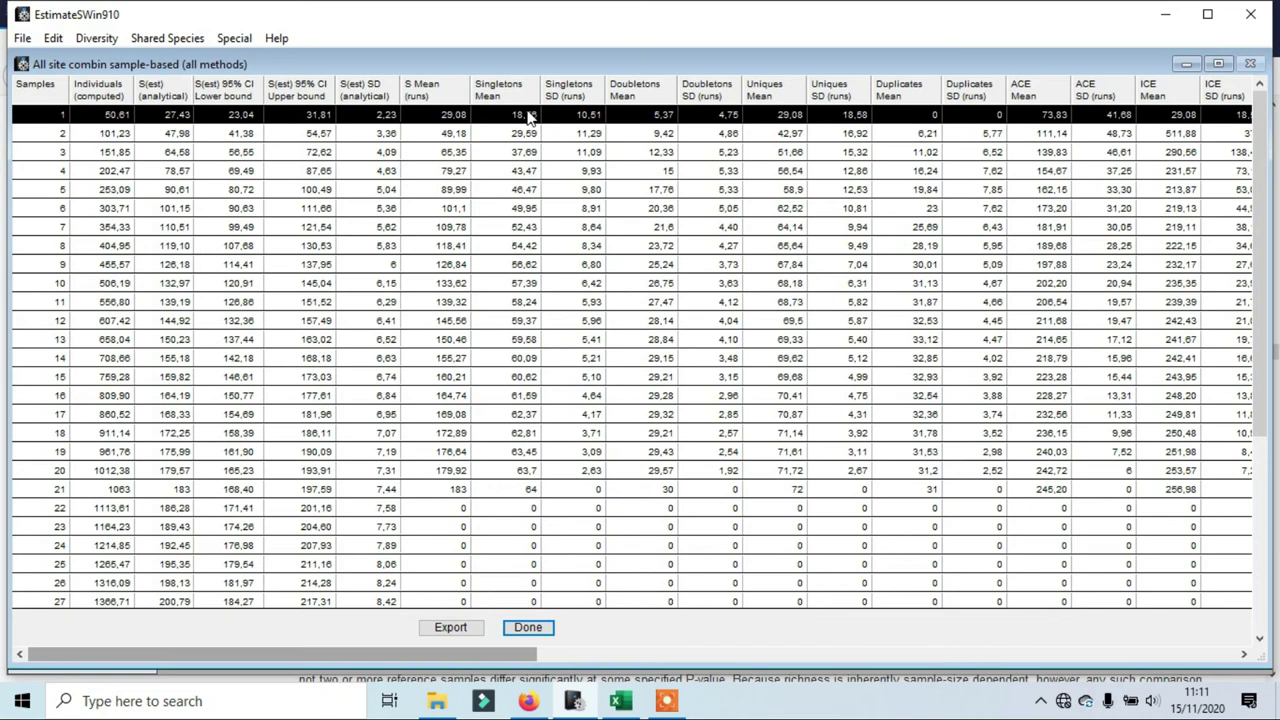
{"action": "left_click", "coordinate": [514, 493]}
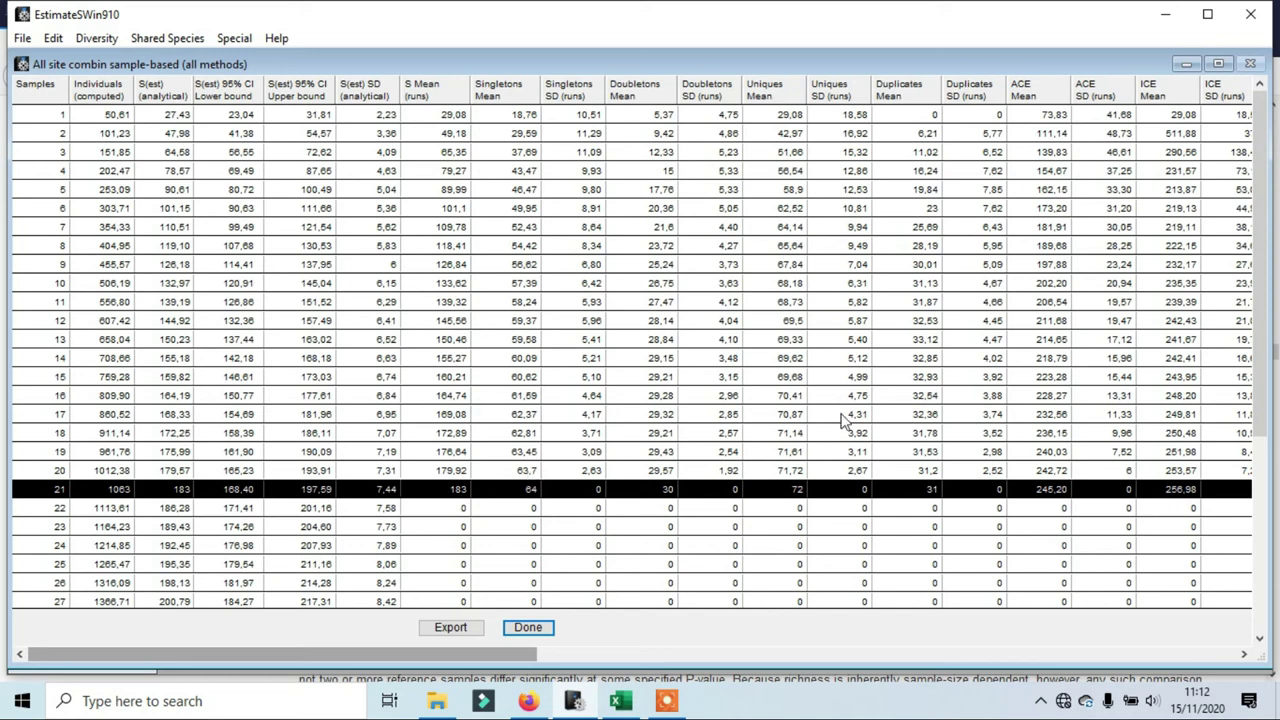
{"action": "scroll", "coordinate": [1123, 405], "scroll_direction": "down", "scroll_amount": 4}
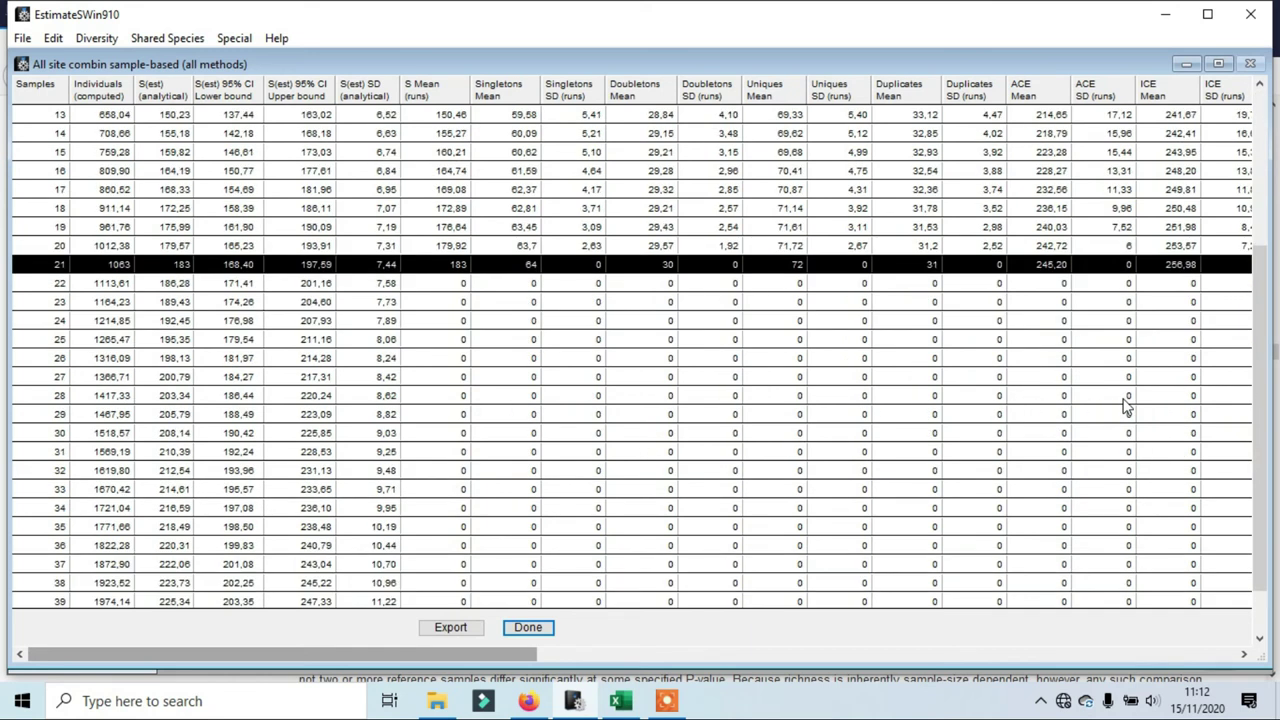
{"action": "scroll", "coordinate": [1124, 403], "scroll_direction": "up", "scroll_amount": 4}
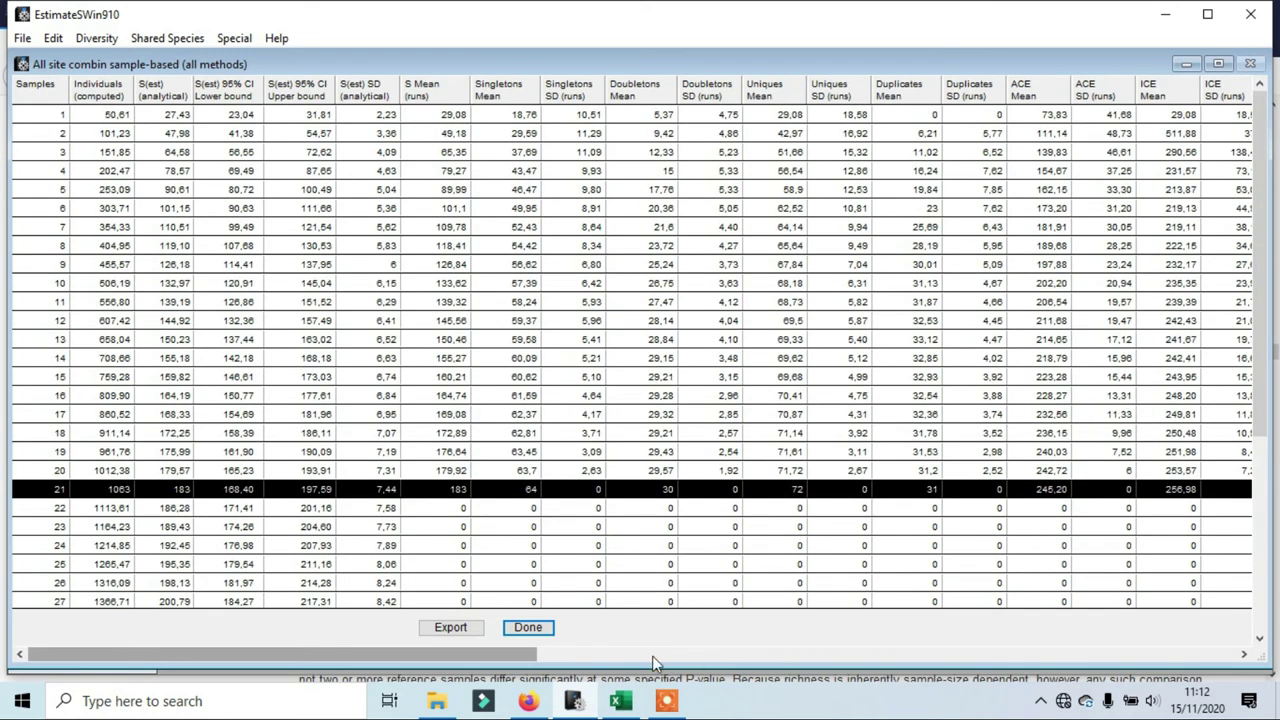
Look over the Chao2 through Shannon columns of the sample-based results, and minimize the results window
{"action": "left_click_drag", "start_coordinate": [504, 653], "coordinate": [1216, 640]}
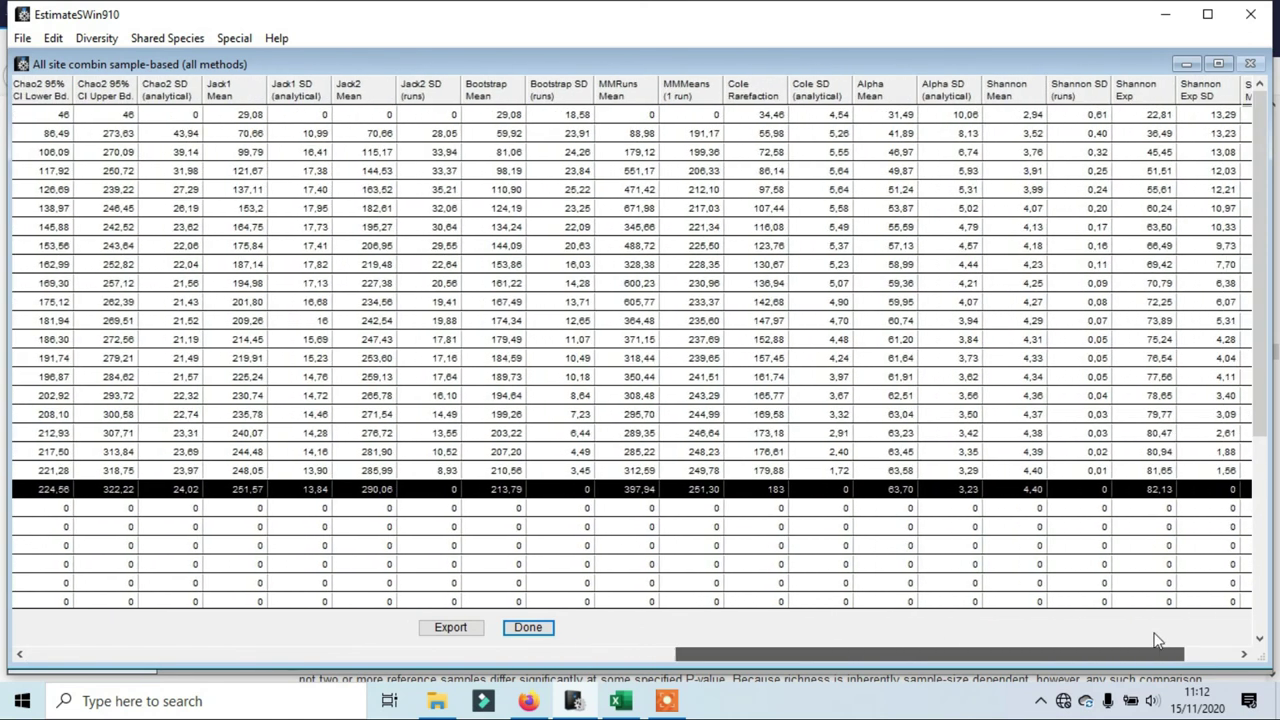
{"action": "left_click", "coordinate": [1186, 63]}
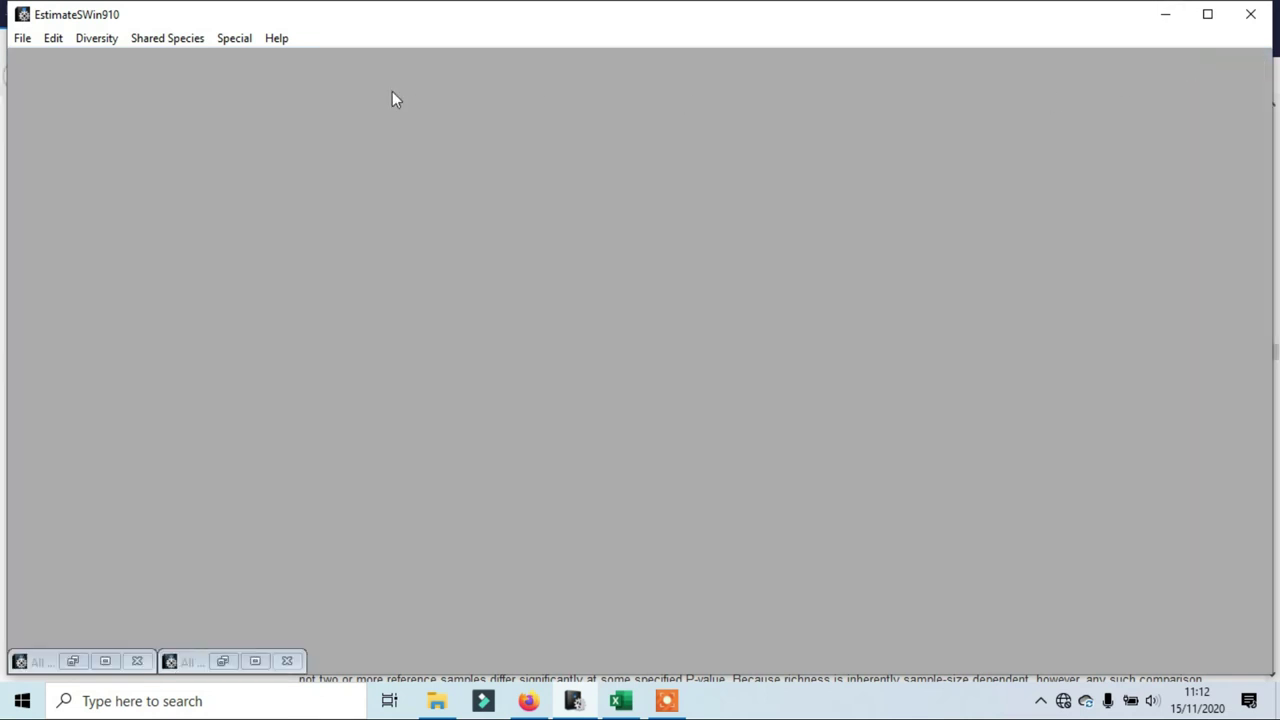
{"action": "left_click", "coordinate": [172, 42]}
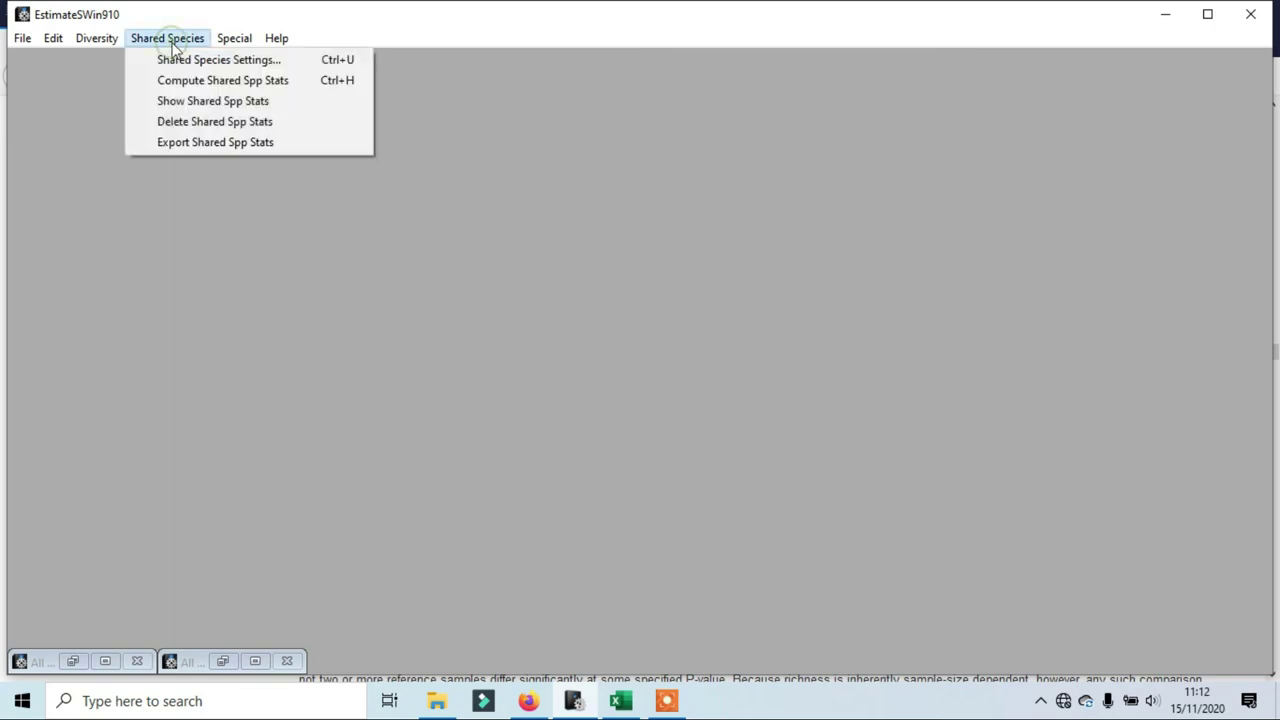
{"action": "left_click", "coordinate": [234, 17]}
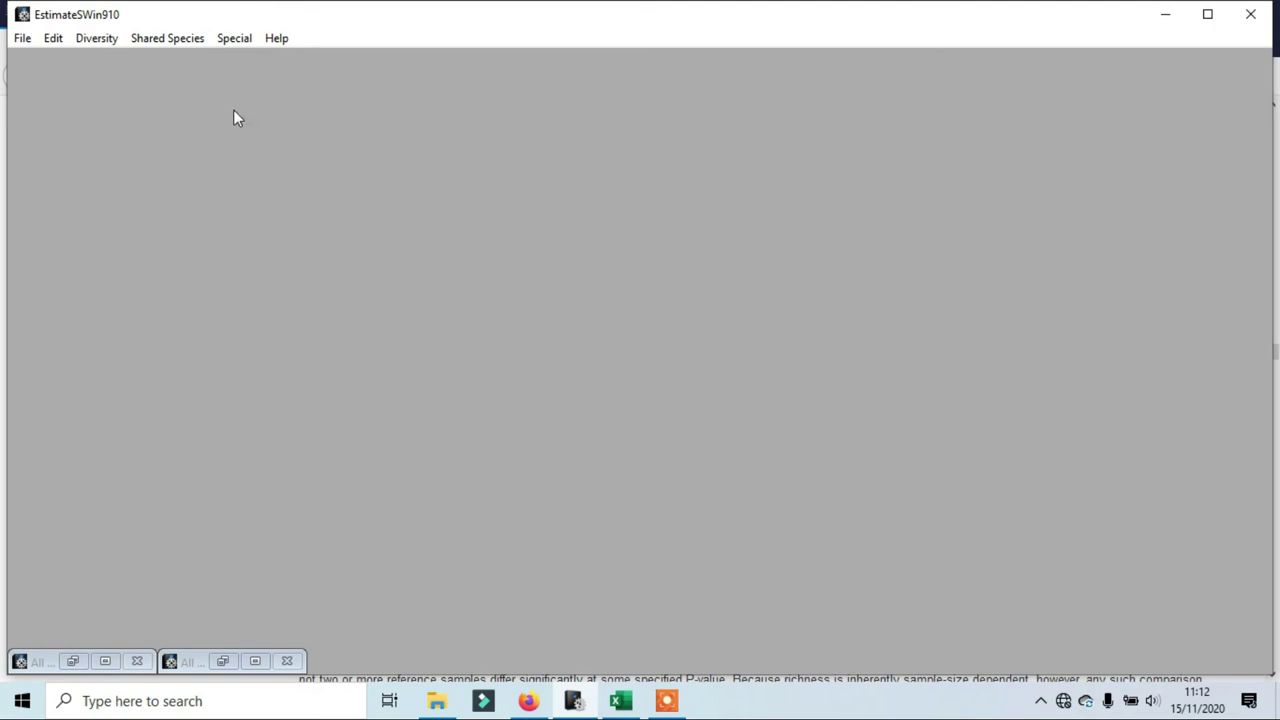
{"action": "left_click", "coordinate": [183, 43]}
{"action": "left_click", "coordinate": [183, 43]}
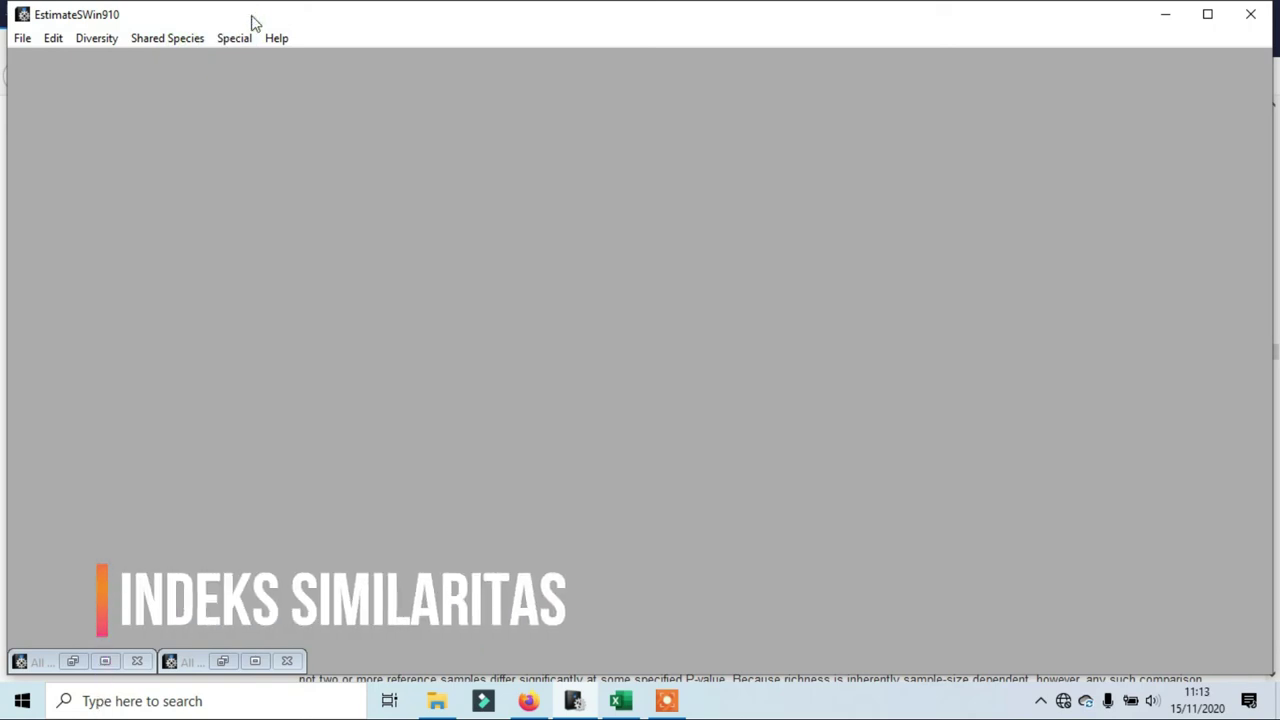
{"action": "left_click", "coordinate": [243, 40]}
Compute the shared species statistics for all sample pairs with similarity indices, keeping the upper abundance limit of 10 and saved settings
{"action": "mouse_move", "coordinate": [150, 40]}
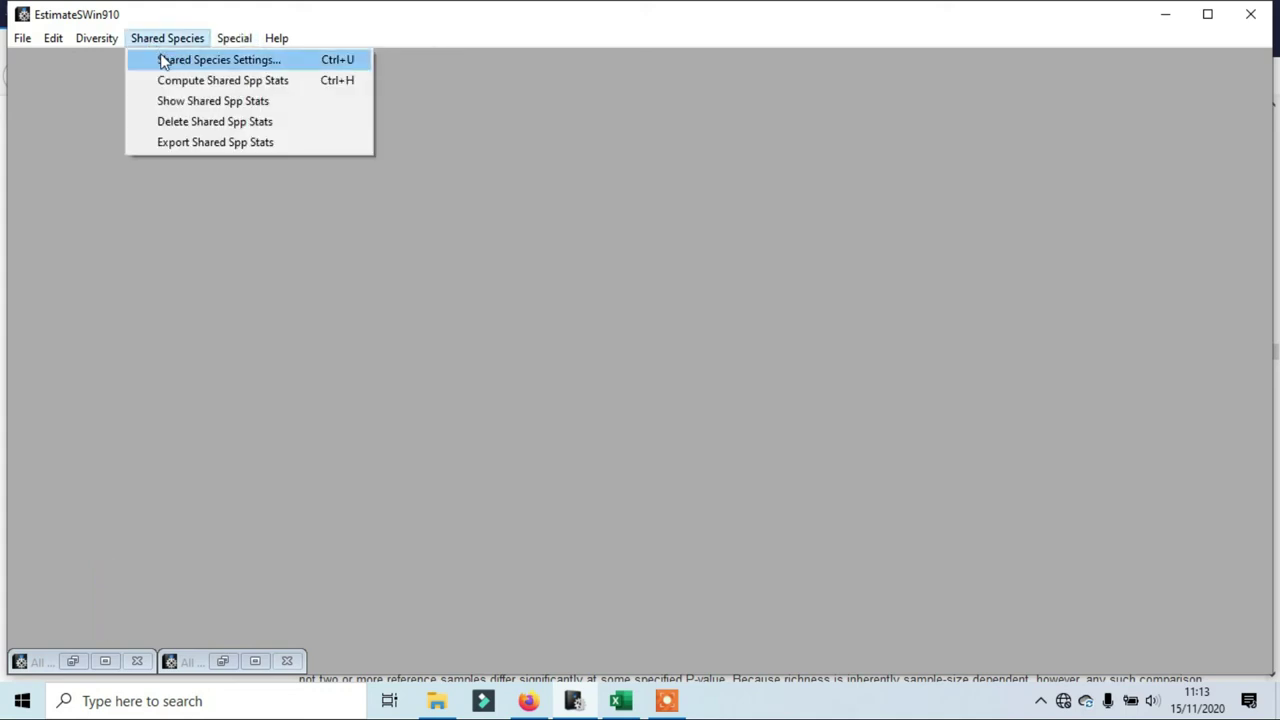
{"action": "left_click", "coordinate": [164, 62]}
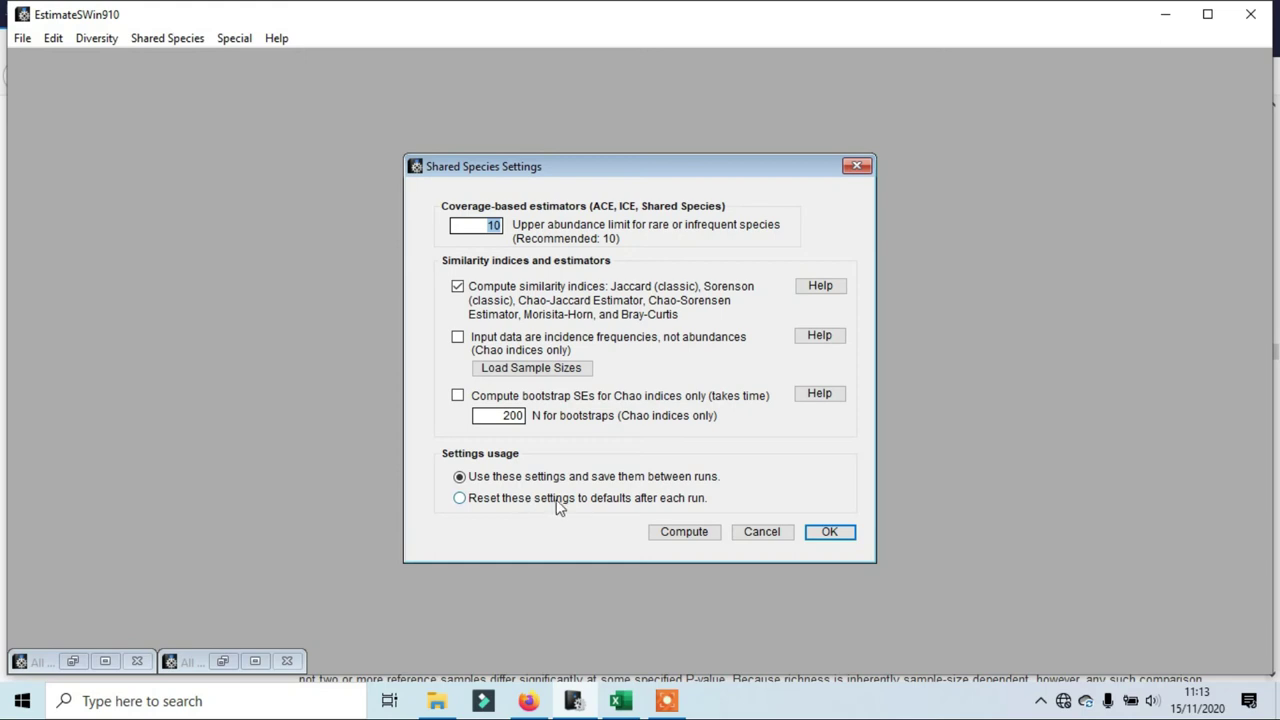
{"action": "left_click", "coordinate": [682, 535]}
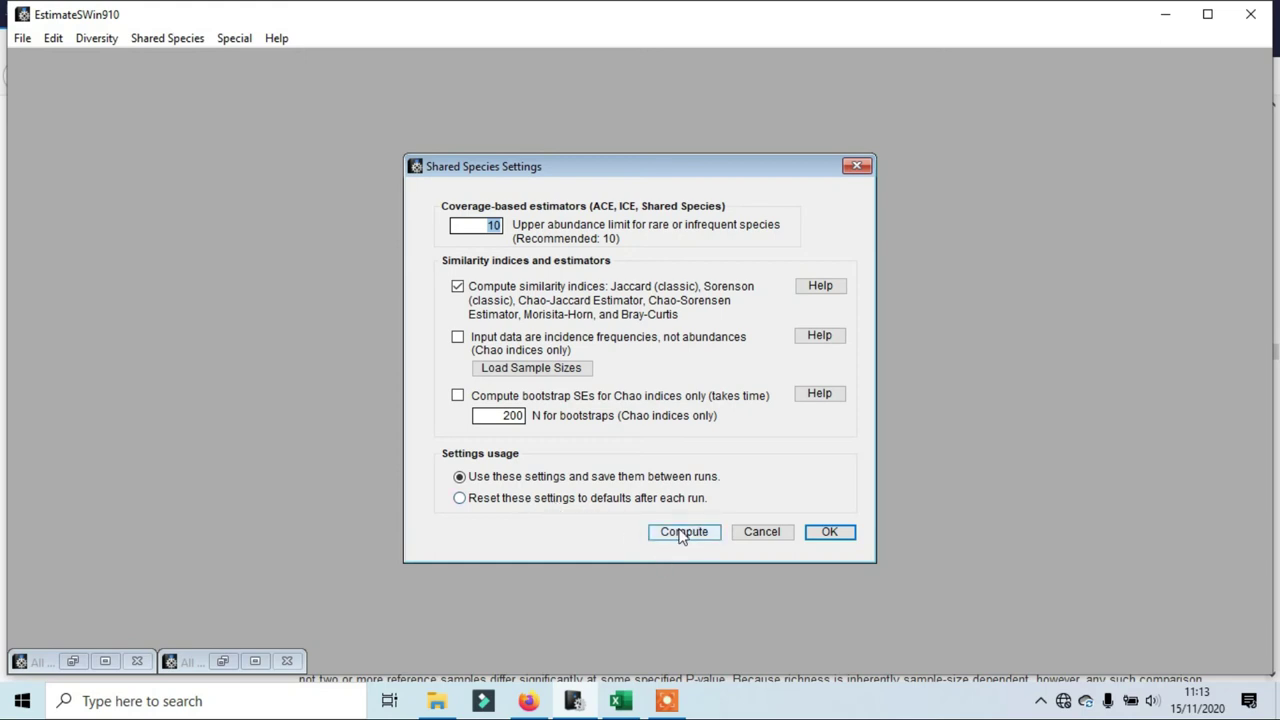
{"action": "left_click", "coordinate": [681, 535]}
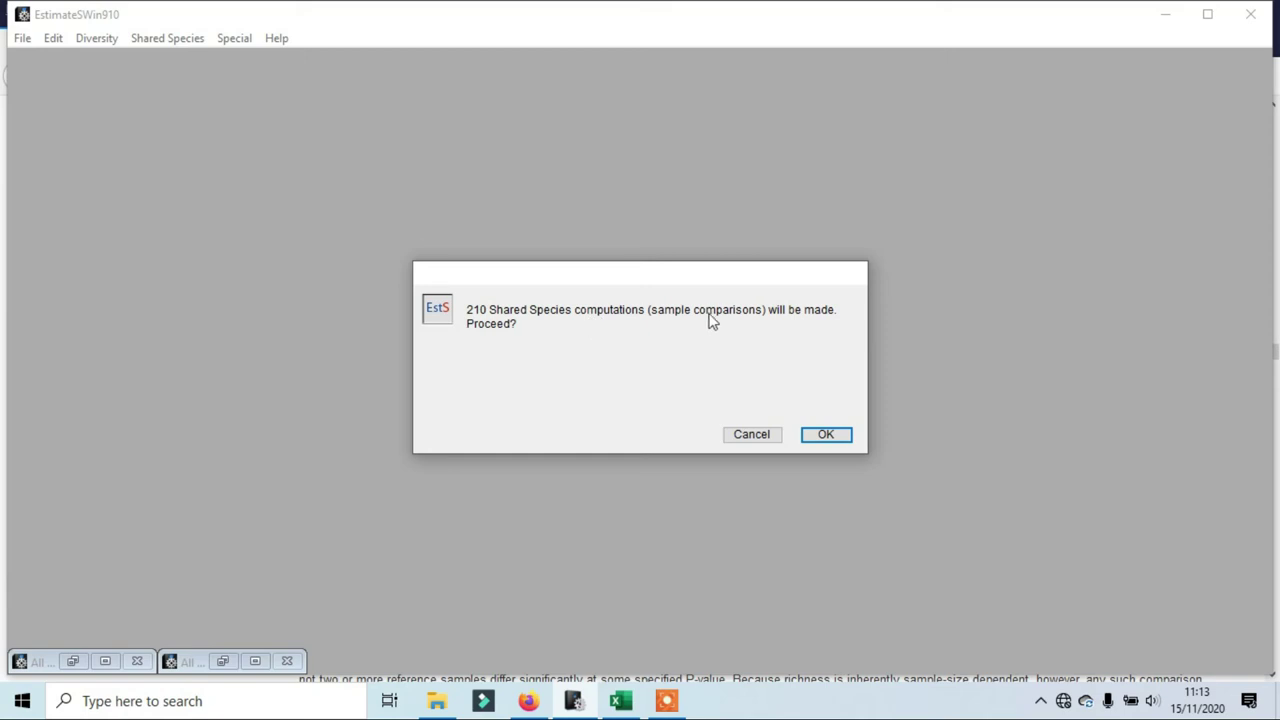
{"action": "left_click", "coordinate": [832, 434]}
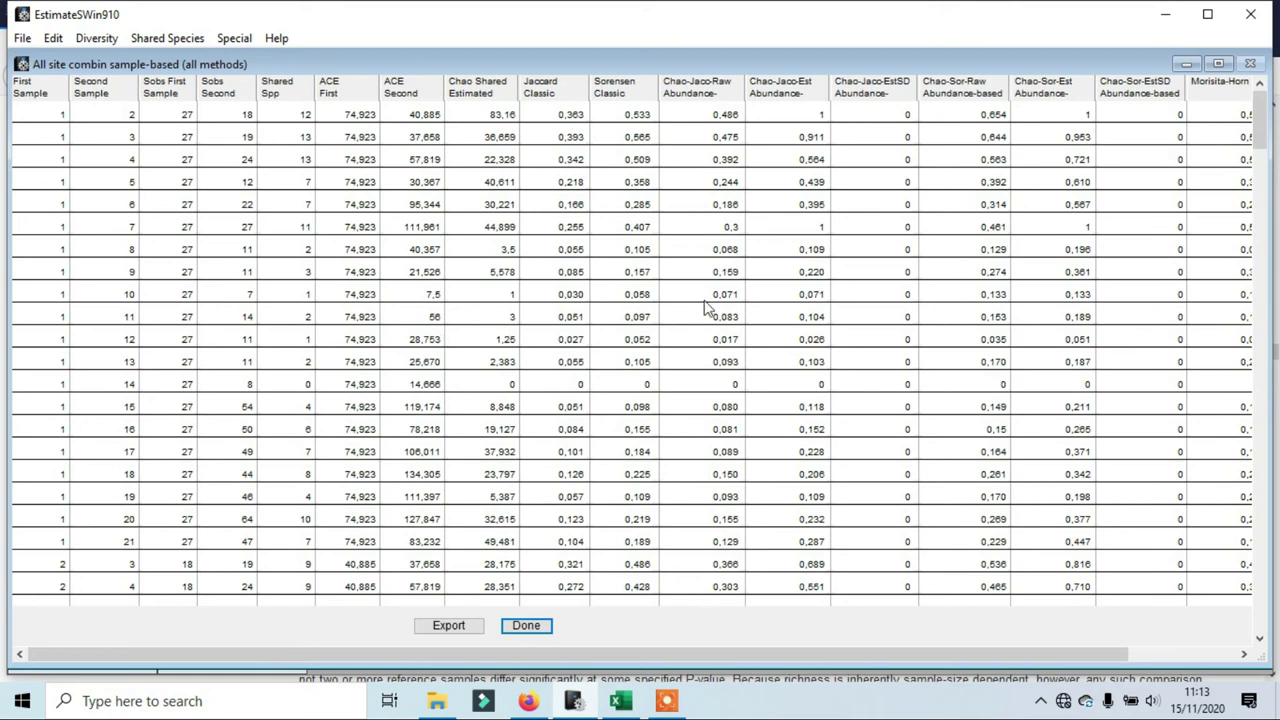
Highlight the sample 1 and 2 pair and examine its shared species, ACE, Chao, Jaccard, Sorensen, Morisita-Horn and Bray-Curtis columns
{"action": "left_click_drag", "start_coordinate": [1259, 140], "coordinate": [1268, 88]}
{"action": "left_click", "coordinate": [300, 118]}
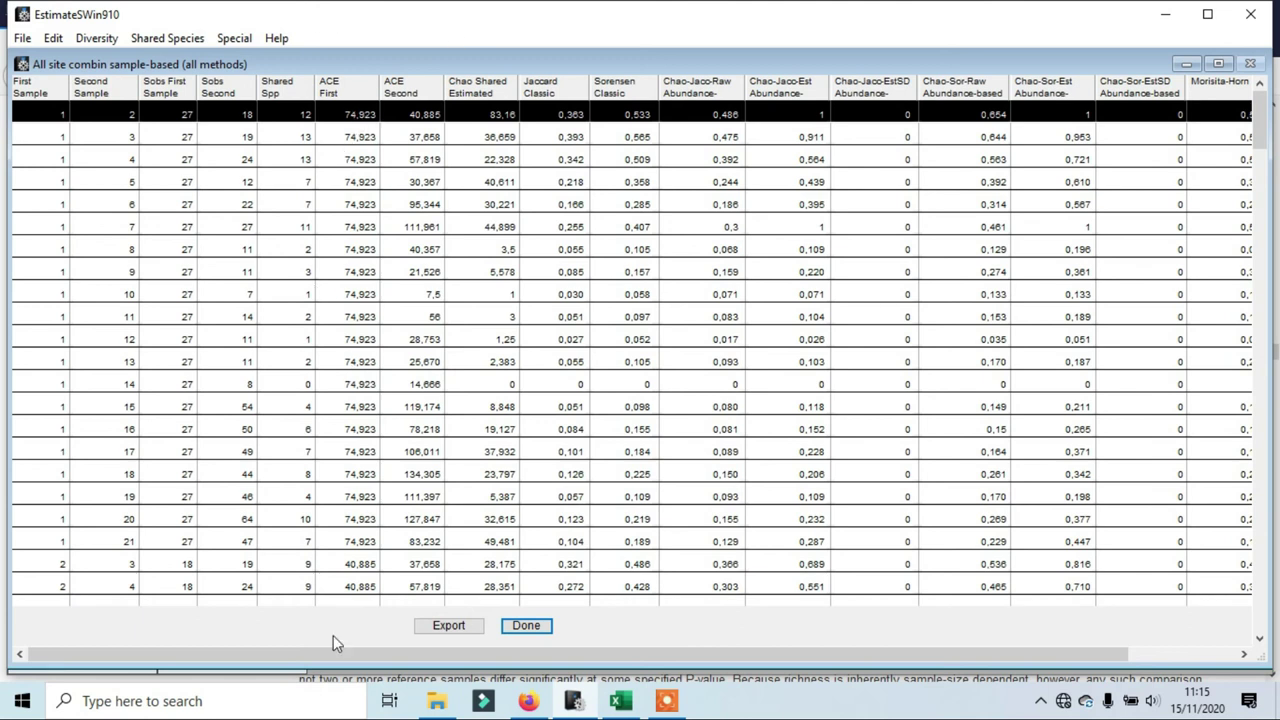
{"action": "left_click_drag", "start_coordinate": [212, 656], "coordinate": [237, 663]}
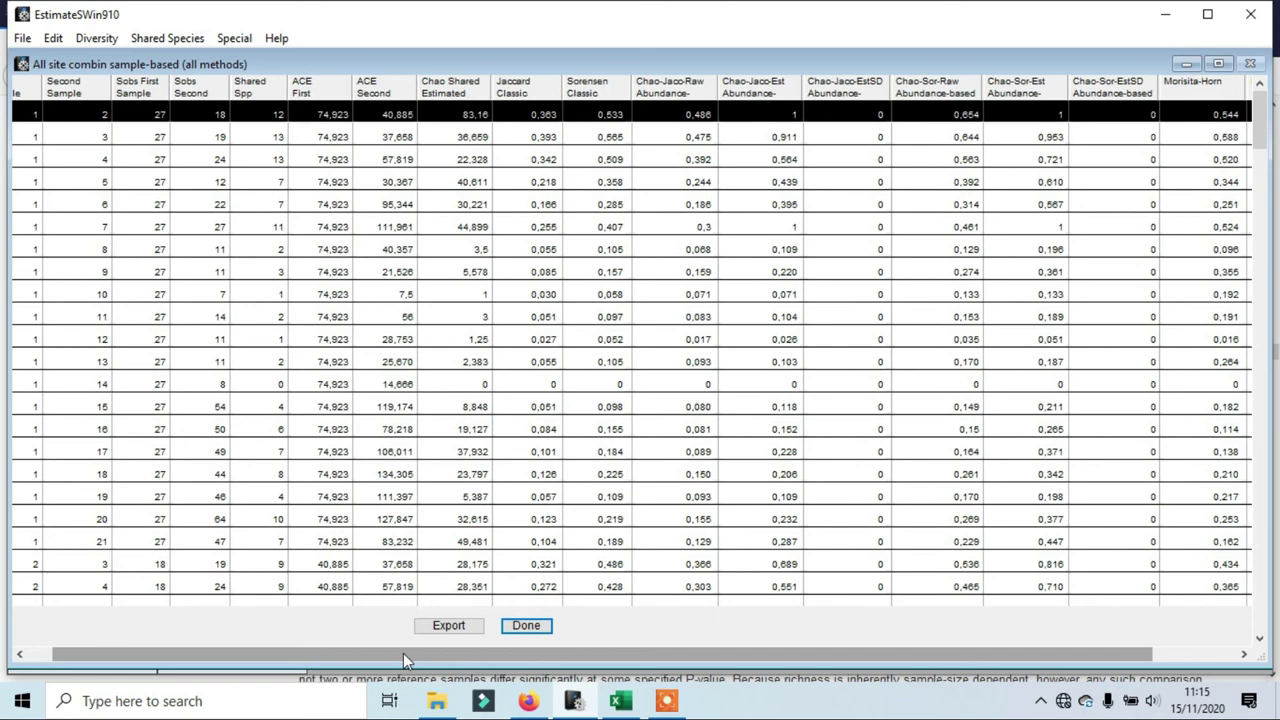
{"action": "left_click_drag", "start_coordinate": [403, 658], "coordinate": [462, 659]}
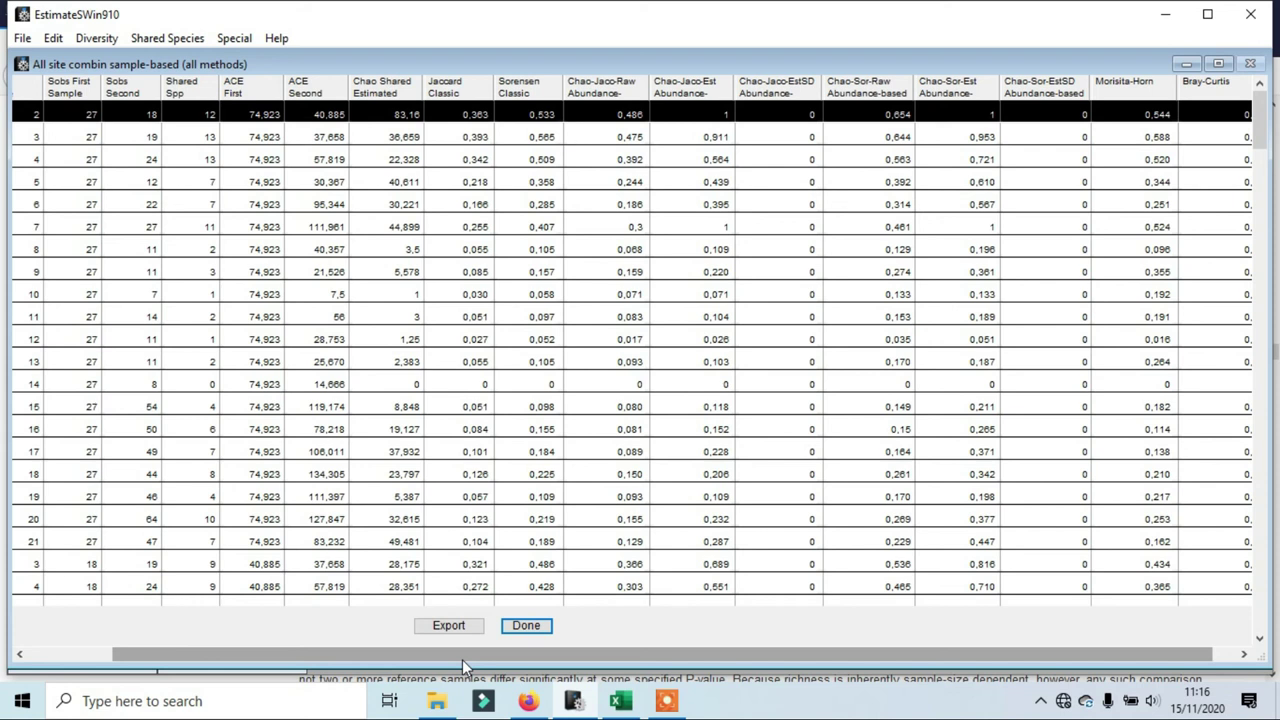
{"action": "left_click_drag", "start_coordinate": [482, 657], "coordinate": [376, 662]}
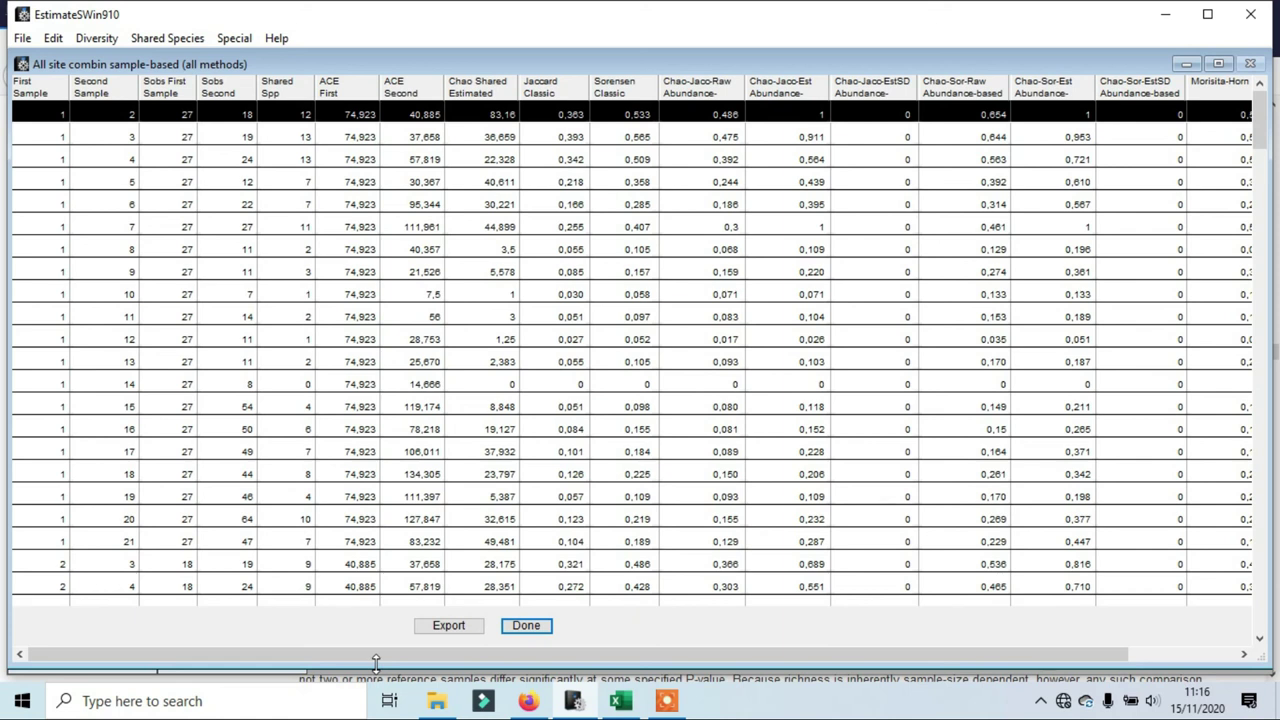
{"action": "left_click_drag", "start_coordinate": [433, 654], "coordinate": [525, 676]}
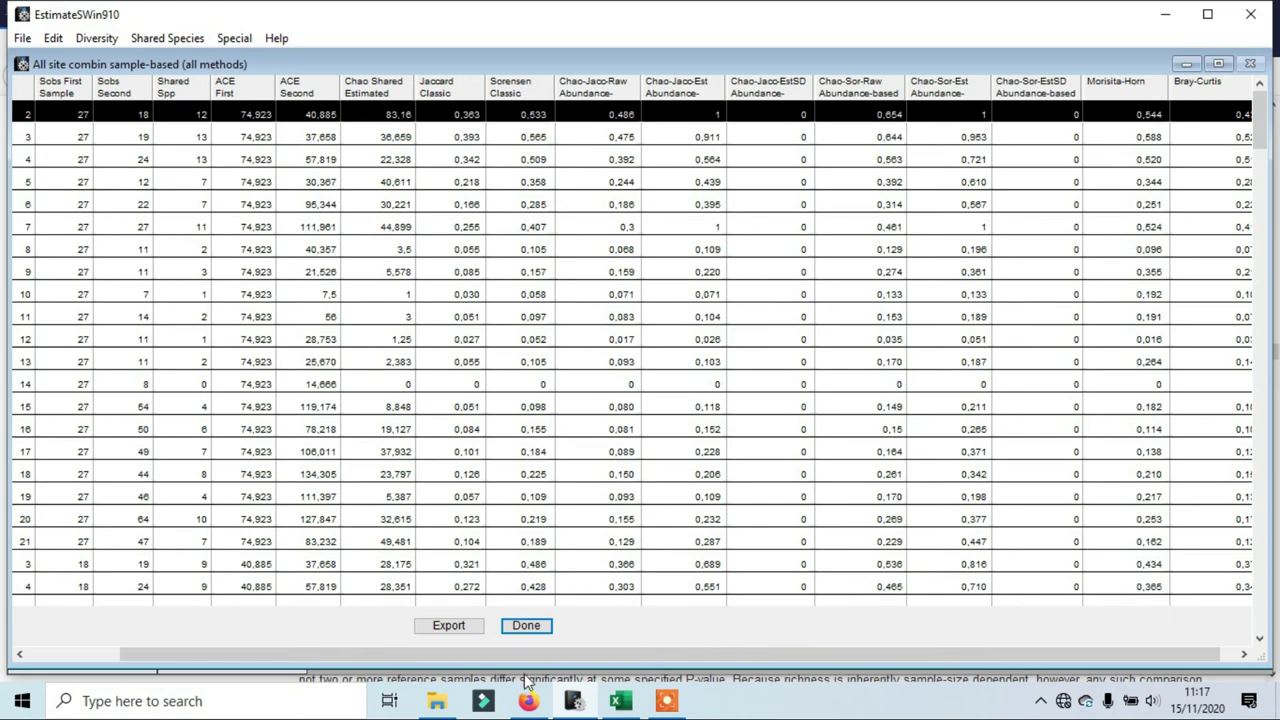
{"action": "left_click_drag", "start_coordinate": [513, 656], "coordinate": [587, 666]}
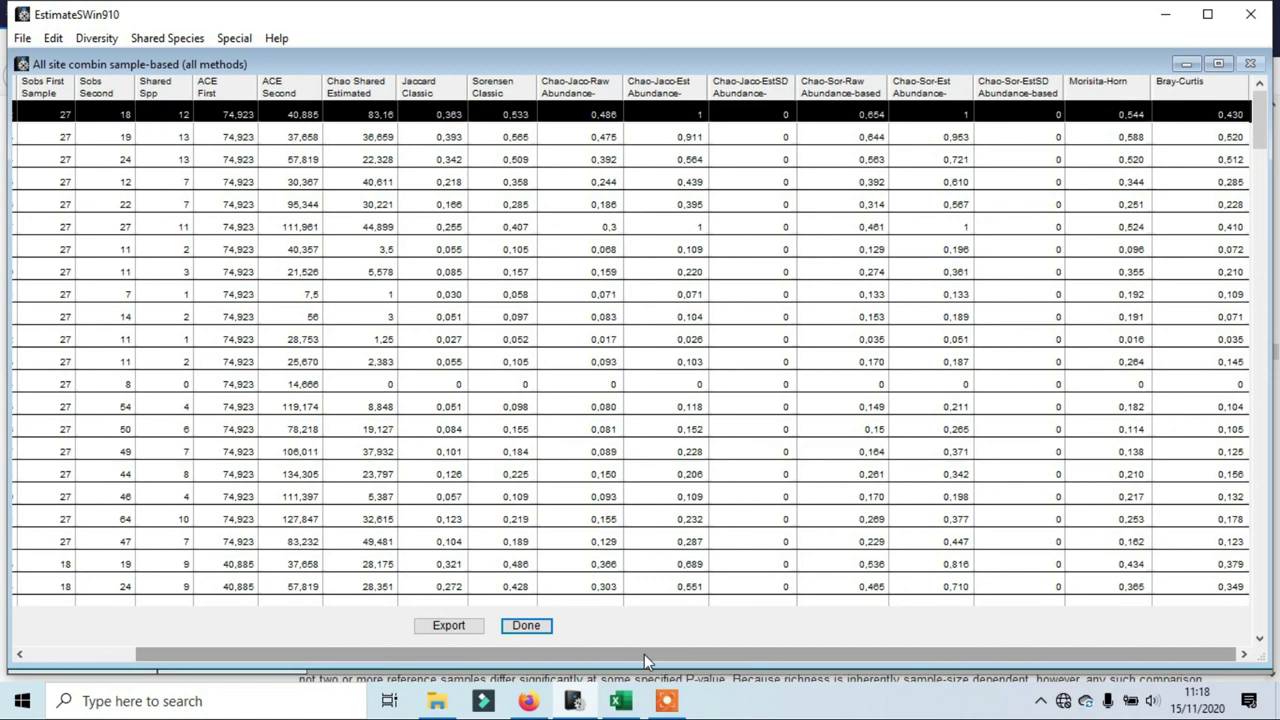
{"action": "left_click_drag", "start_coordinate": [644, 654], "coordinate": [576, 676]}
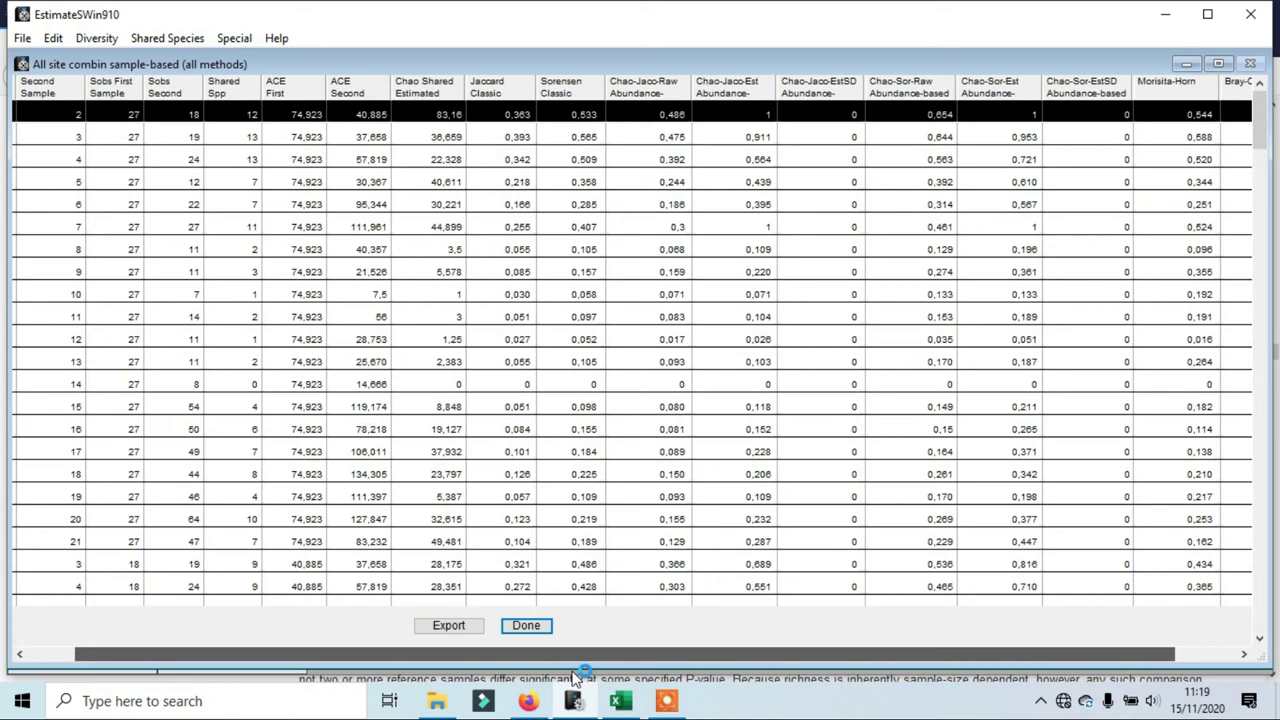
{"action": "left_click_drag", "start_coordinate": [576, 676], "coordinate": [688, 658]}
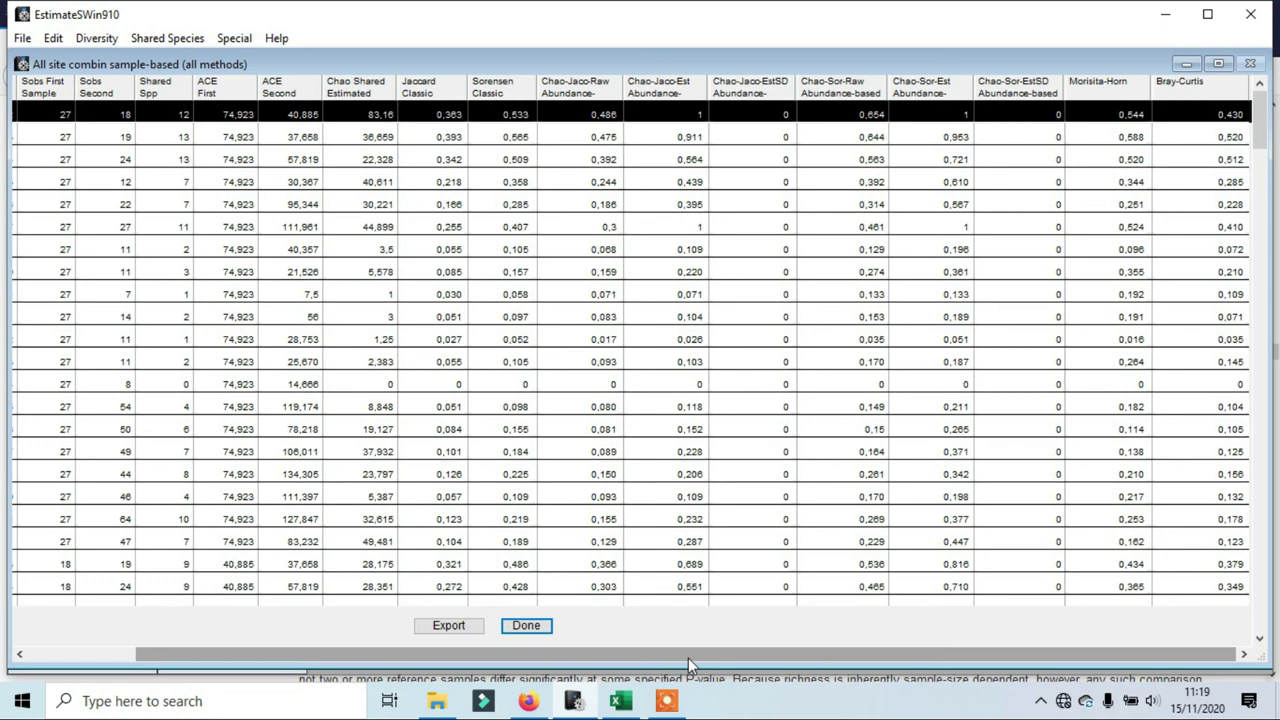
{"action": "left_click_drag", "start_coordinate": [698, 658], "coordinate": [580, 658]}
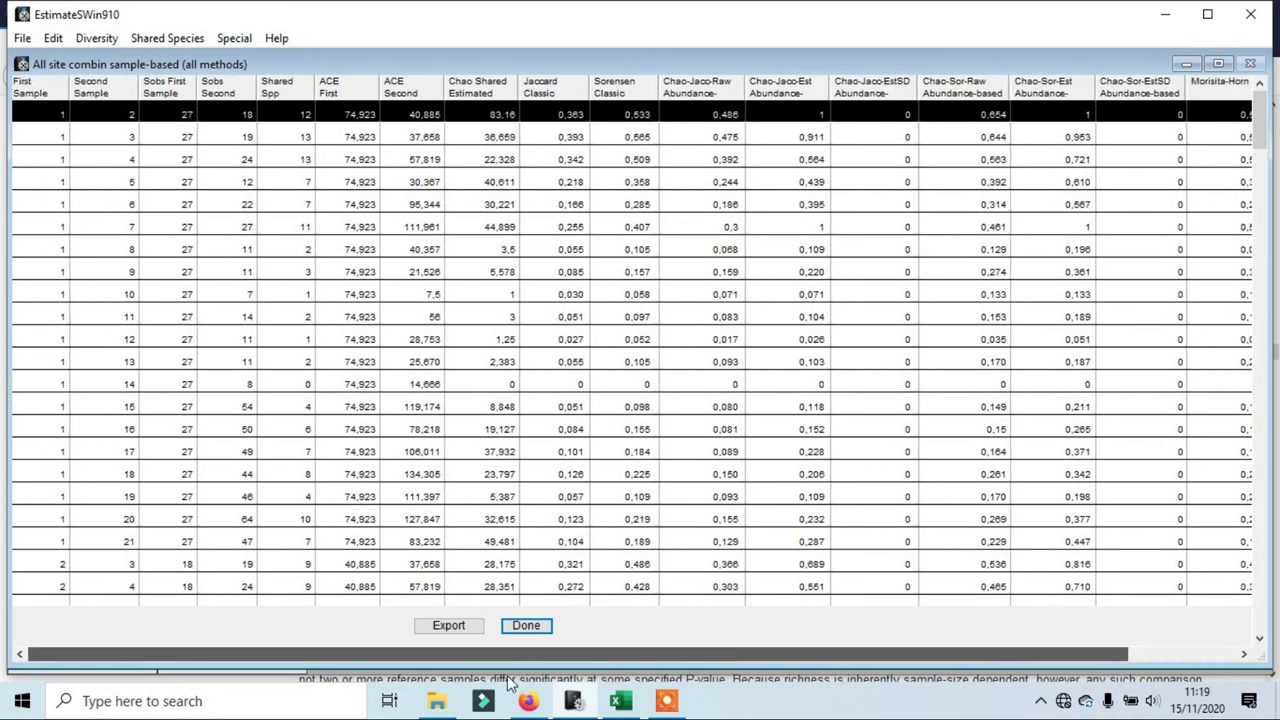
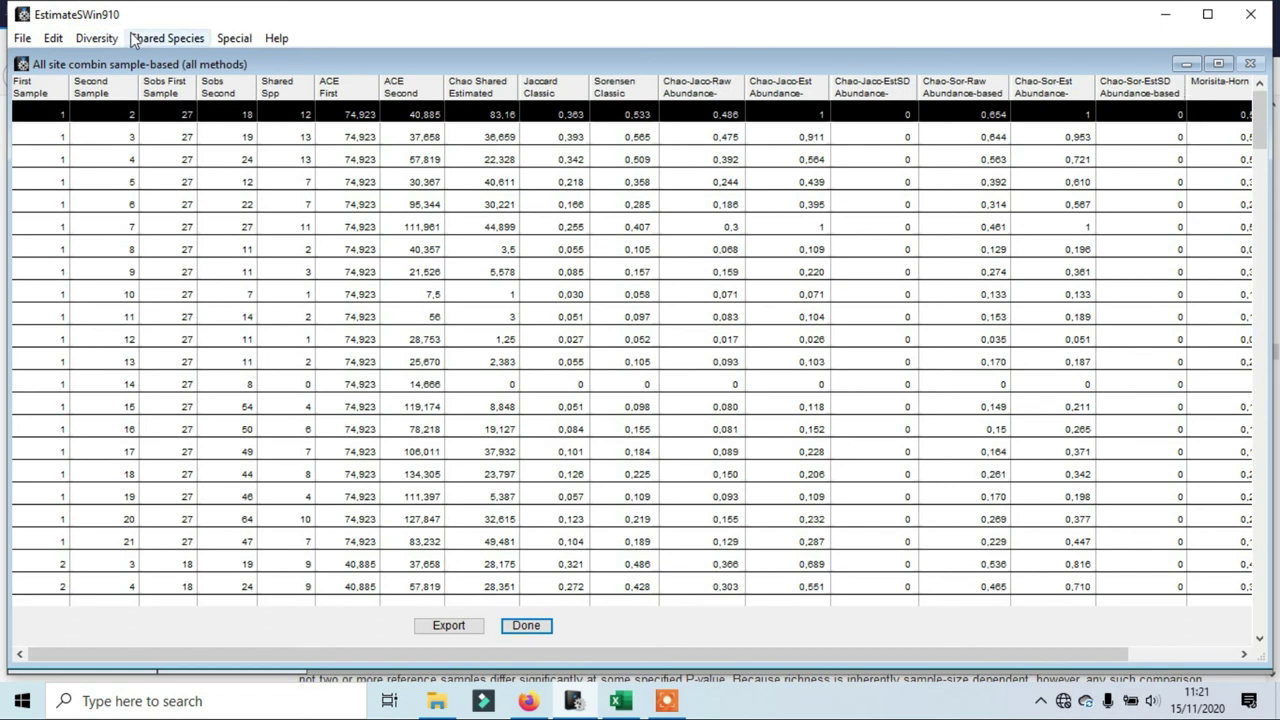
{"action": "left_click", "coordinate": [234, 46]}
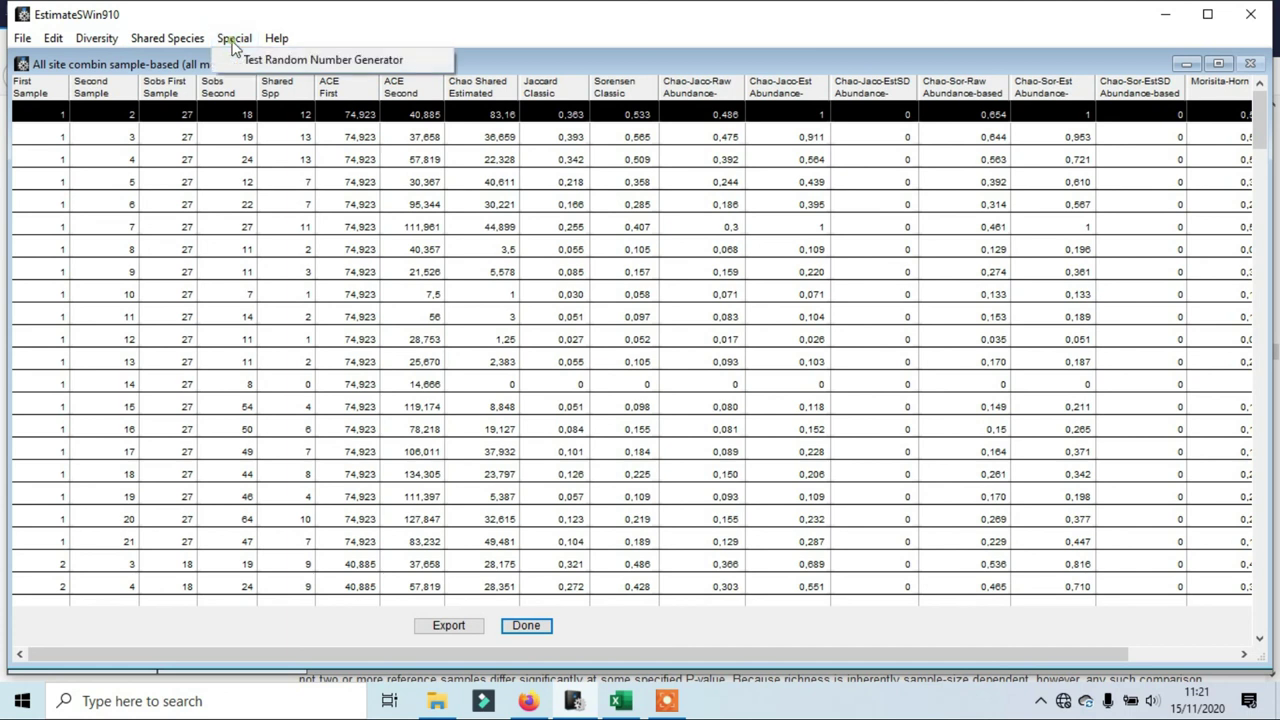
{"action": "left_click", "coordinate": [234, 44]}
{"action": "left_click", "coordinate": [100, 40]}
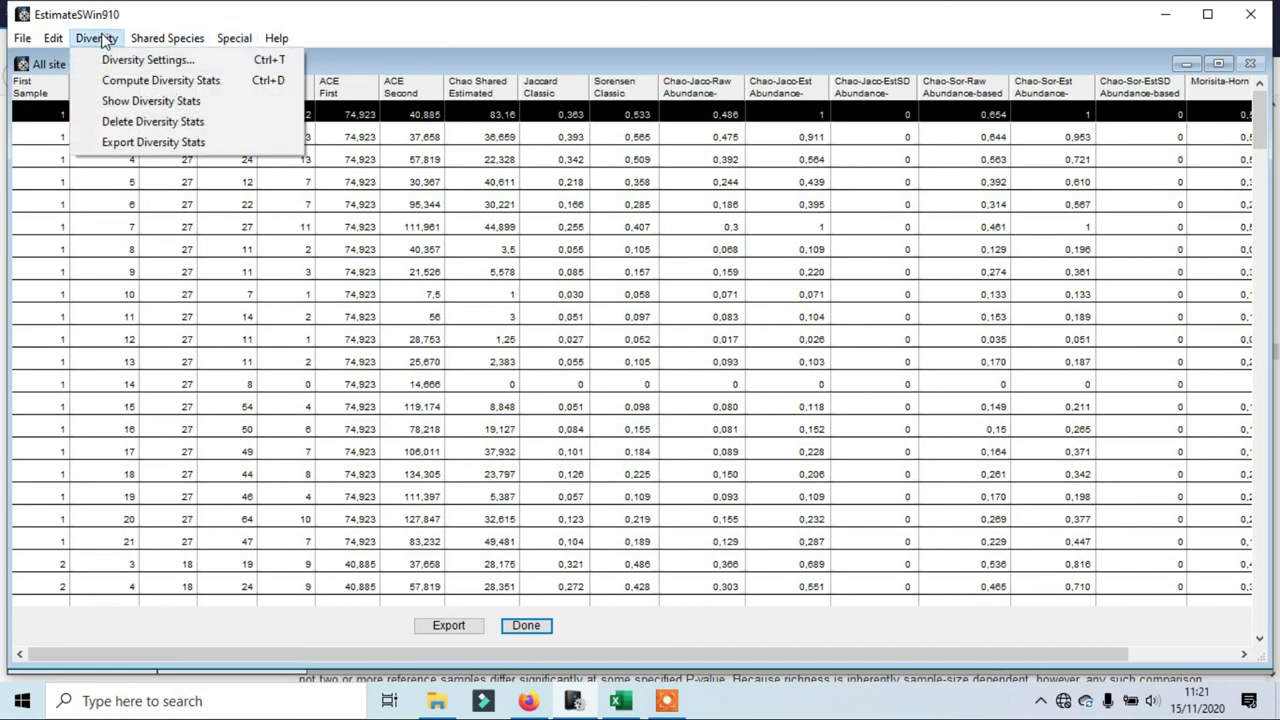
{"action": "mouse_move", "coordinate": [64, 40]}
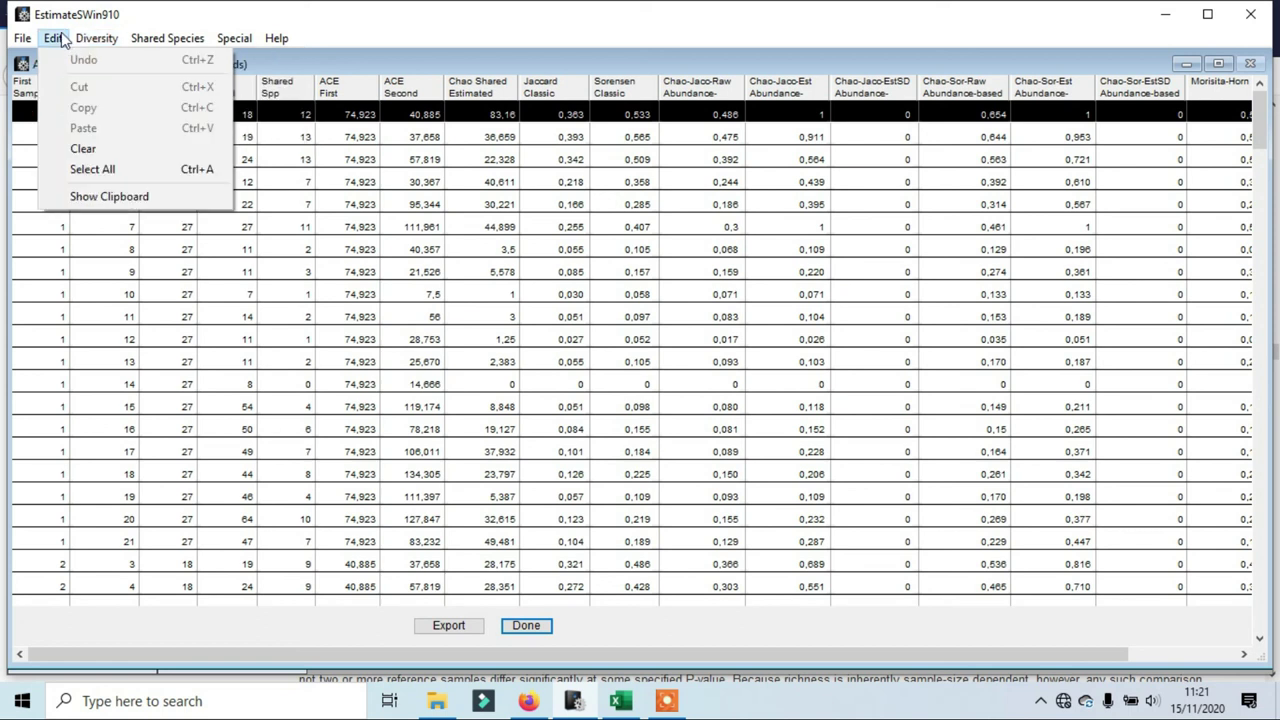
{"action": "mouse_move", "coordinate": [22, 40]}
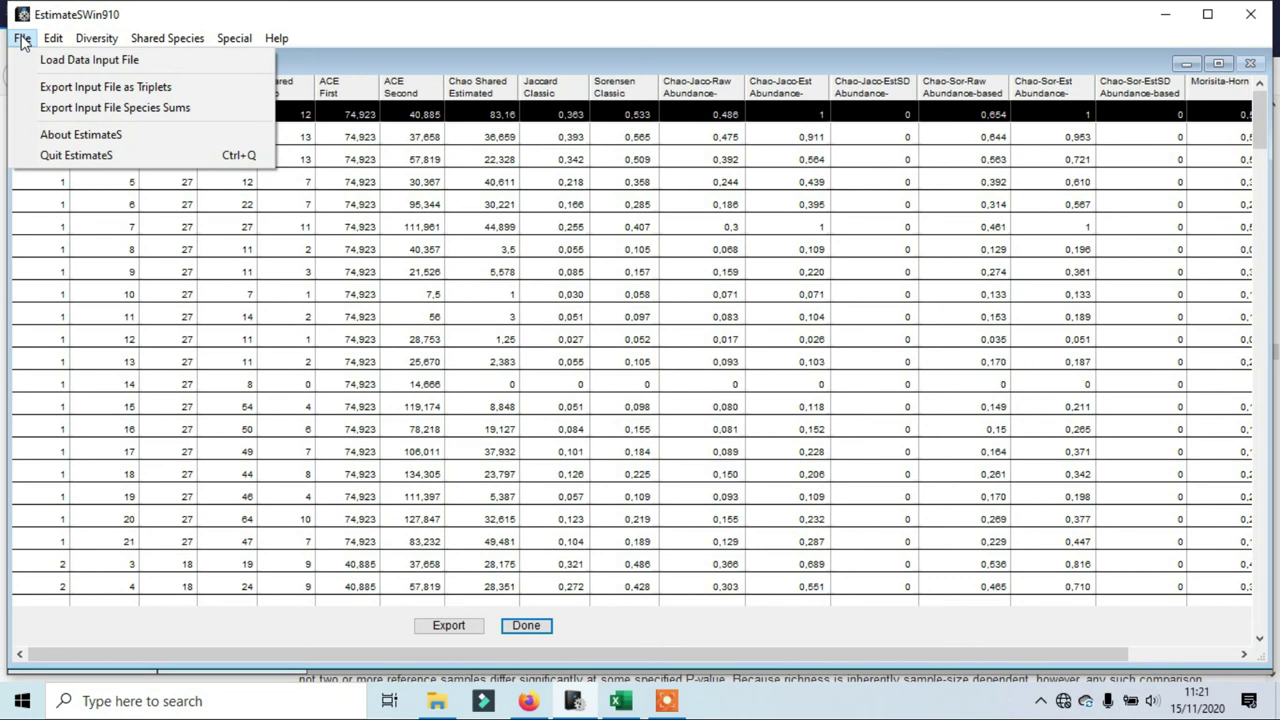
{"action": "left_click", "coordinate": [371, 27]}
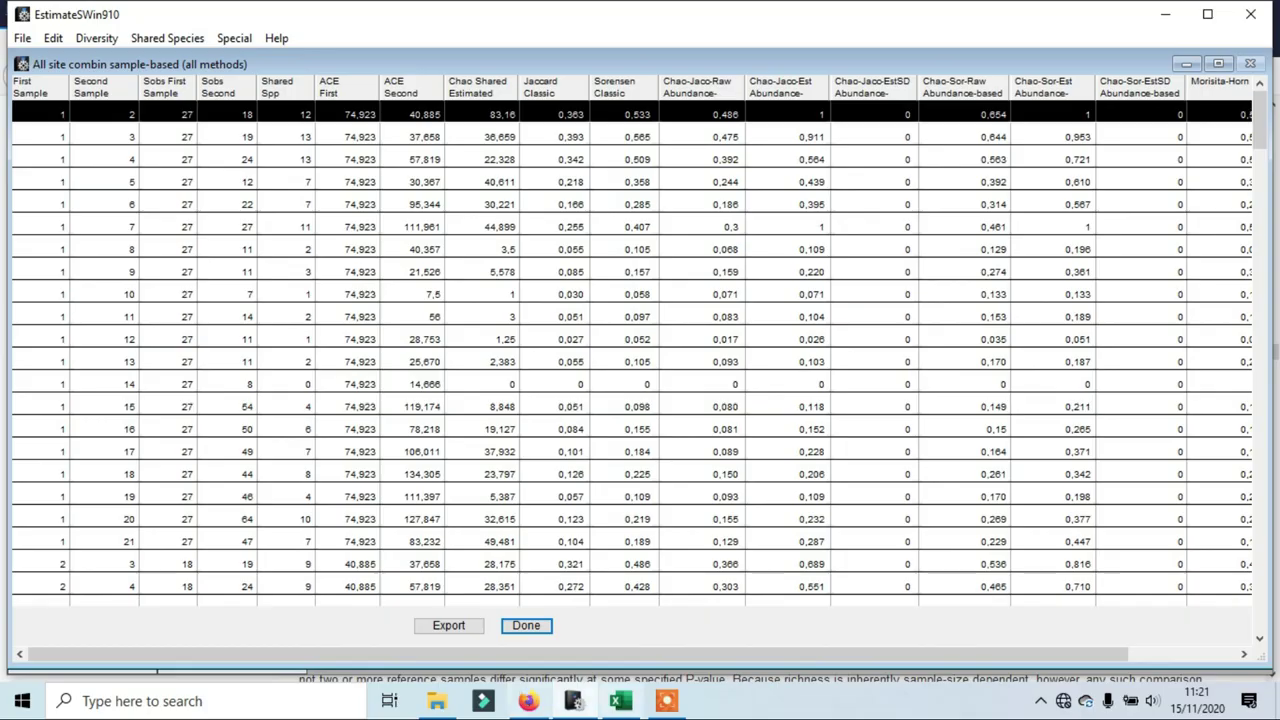
Switch to the EstimateS user guide in Firefox and skim the Shared Species Settings and Diversity Settings sections
{"action": "left_click", "coordinate": [532, 702]}
{"action": "scroll", "coordinate": [630, 540], "scroll_direction": "down", "scroll_amount": 20}
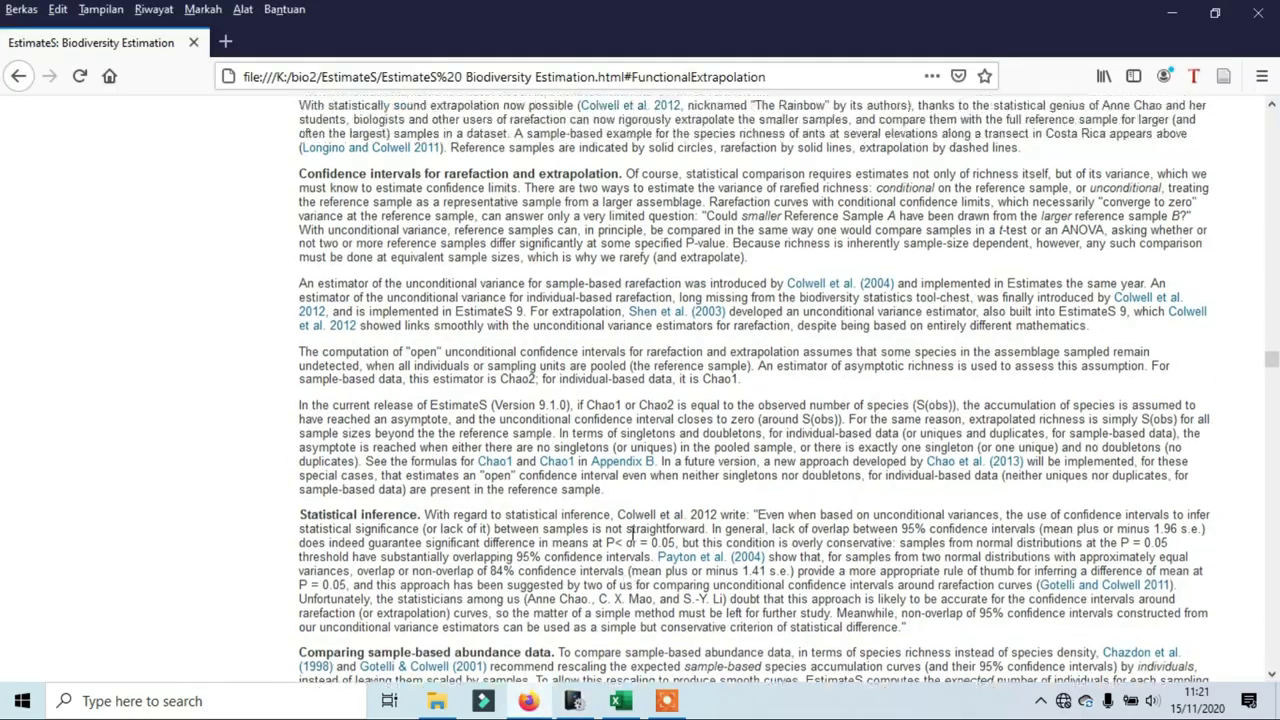
{"action": "scroll", "coordinate": [632, 530], "scroll_direction": "up", "scroll_amount": 20}
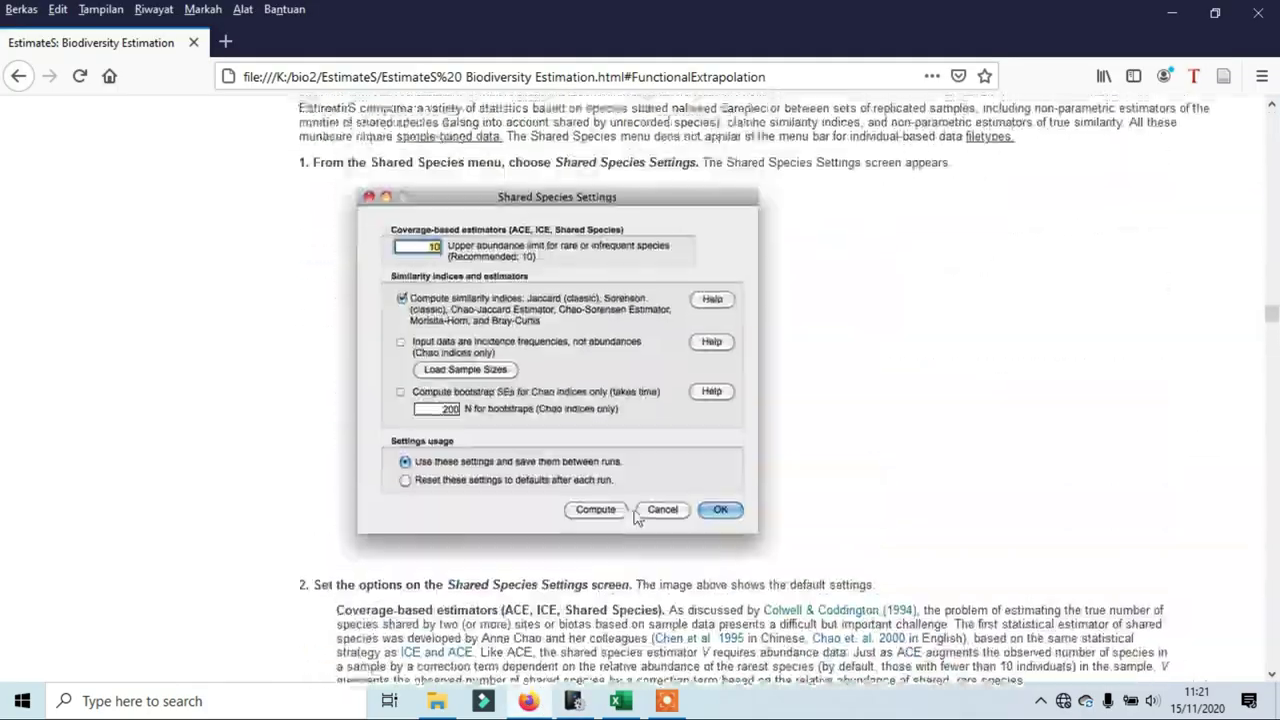
{"action": "scroll", "coordinate": [699, 436], "scroll_direction": "up", "scroll_amount": 15}
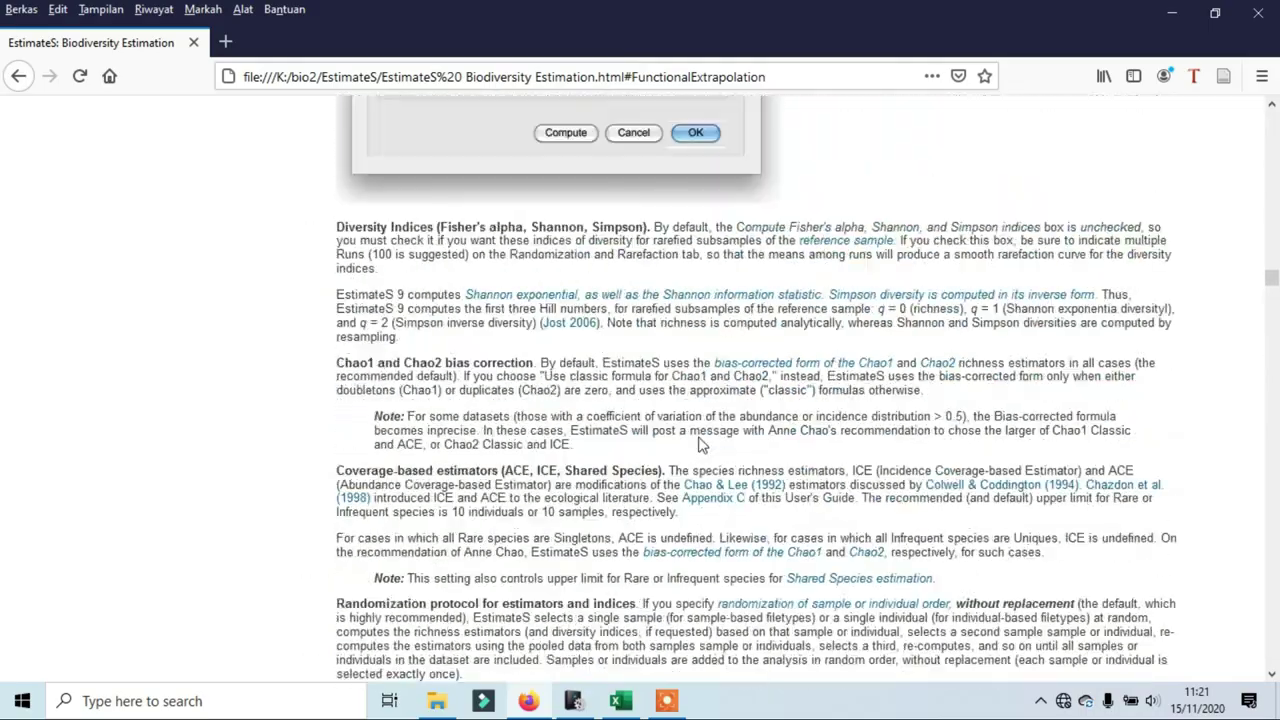
{"action": "scroll", "coordinate": [746, 450], "scroll_direction": "down", "scroll_amount": 3}
{"action": "scroll", "coordinate": [1189, 469], "scroll_direction": "down", "scroll_amount": 5}
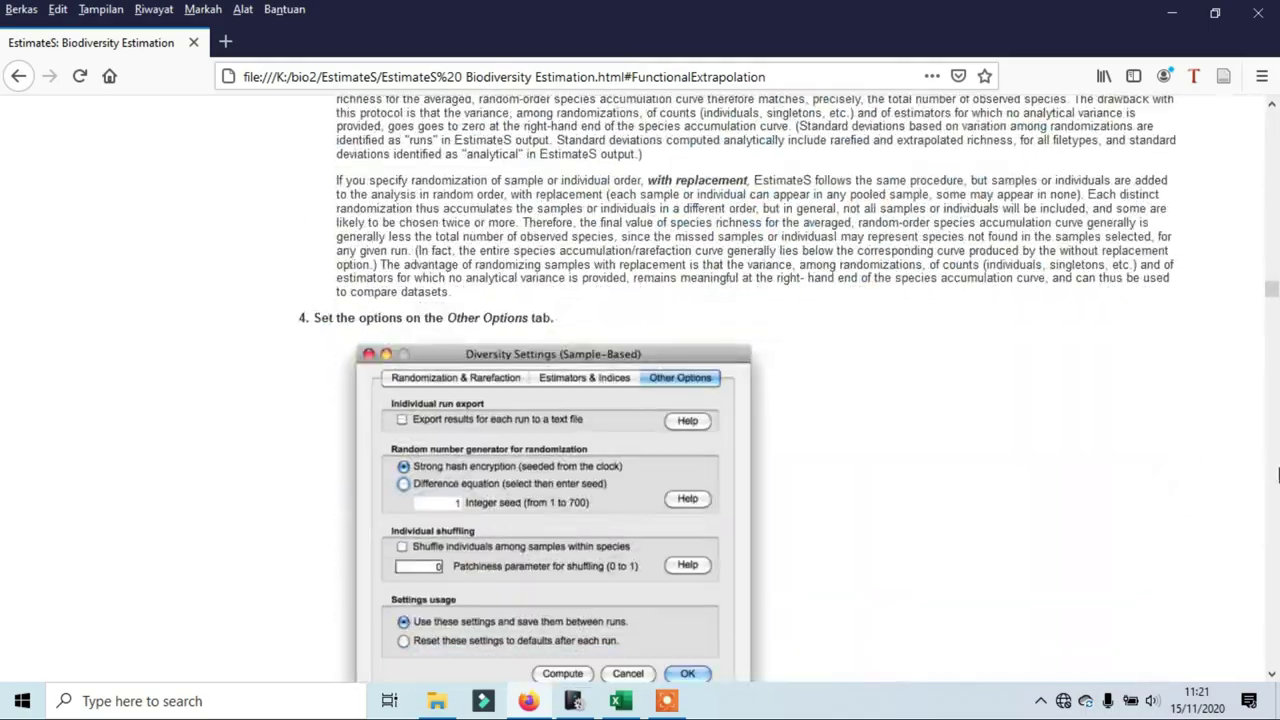
Review the user guide's tables defining the diversity statistics and the Table 2 shared species statistics, including the Chao-Jaccard and Chao-Sorensen indices
{"action": "scroll", "coordinate": [1277, 476], "scroll_direction": "down", "scroll_amount": 15}
{"action": "scroll", "coordinate": [1277, 476], "scroll_direction": "down", "scroll_amount": 10}
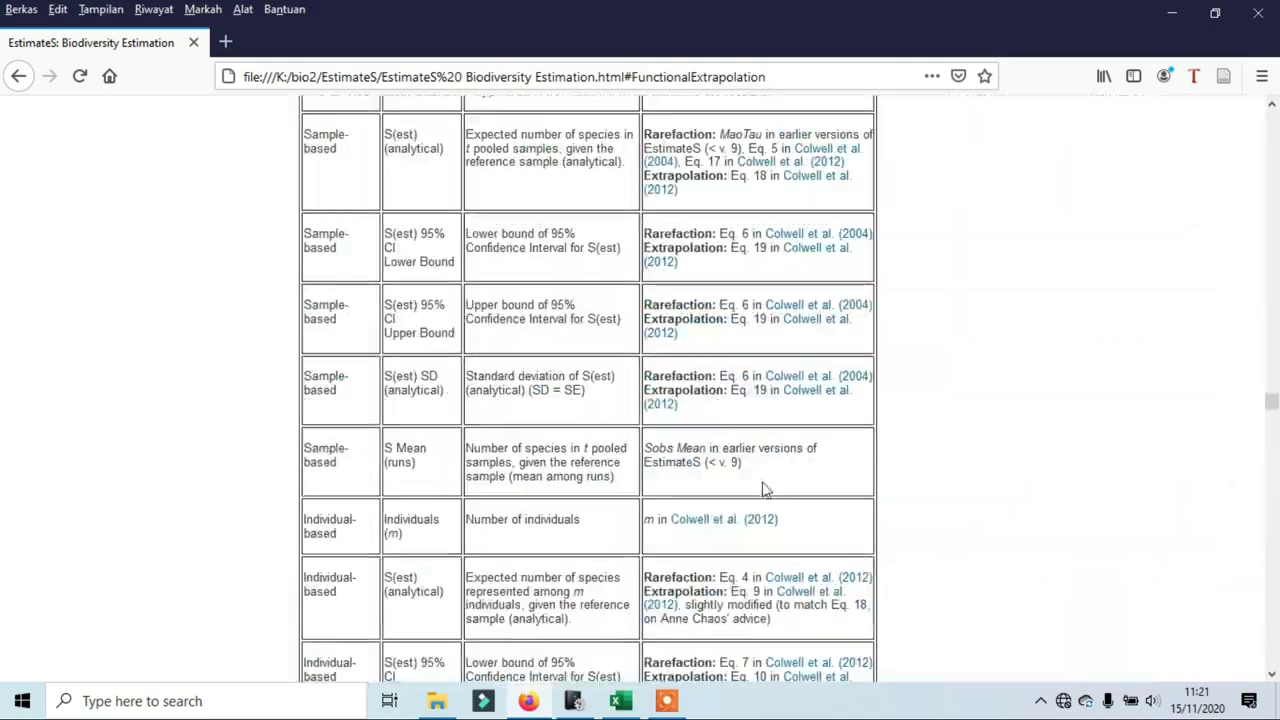
{"action": "scroll", "coordinate": [763, 489], "scroll_direction": "down", "scroll_amount": 10}
{"action": "scroll", "coordinate": [848, 458], "scroll_direction": "down", "scroll_amount": 13}
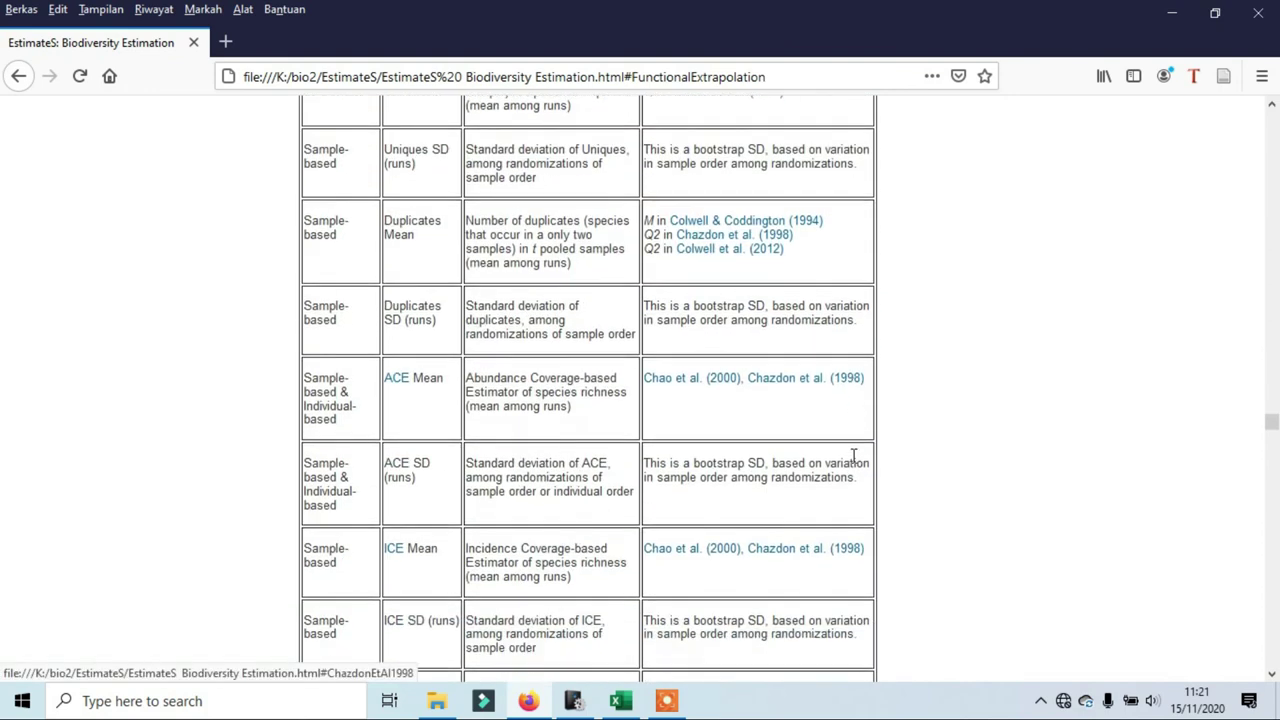
{"action": "scroll", "coordinate": [857, 467], "scroll_direction": "down", "scroll_amount": 15}
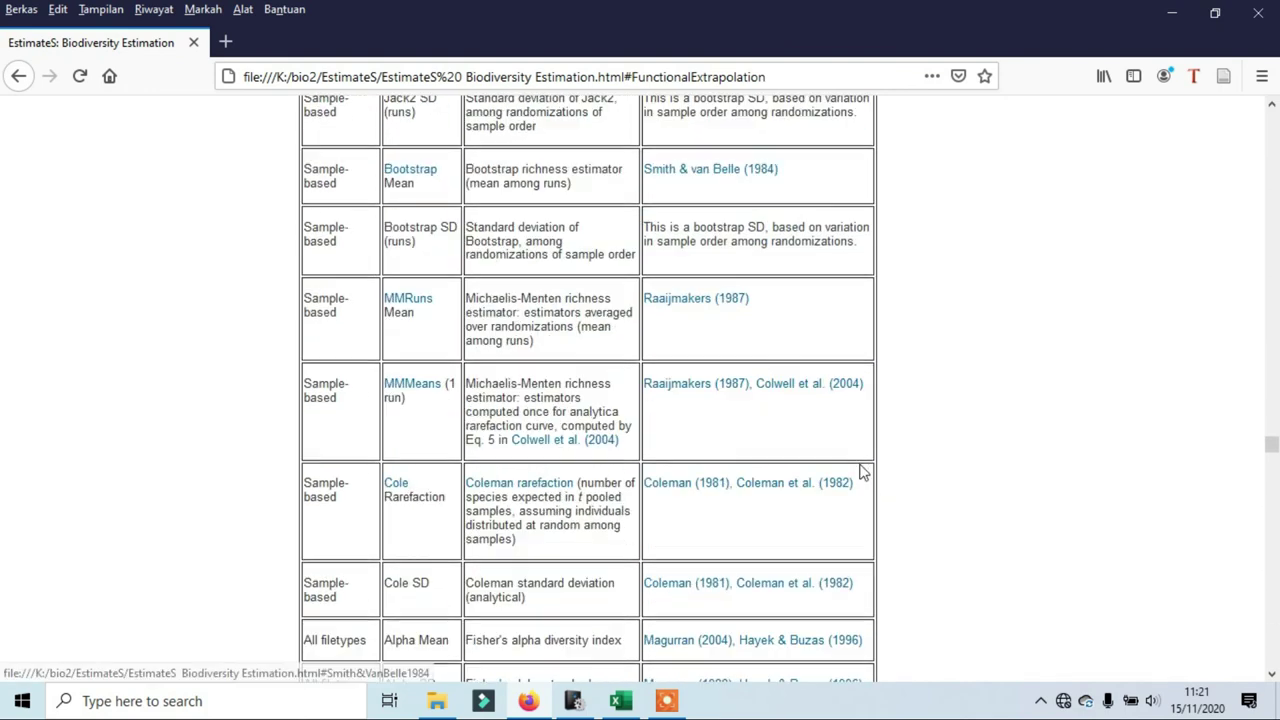
{"action": "scroll", "coordinate": [866, 473], "scroll_direction": "down", "scroll_amount": 4}
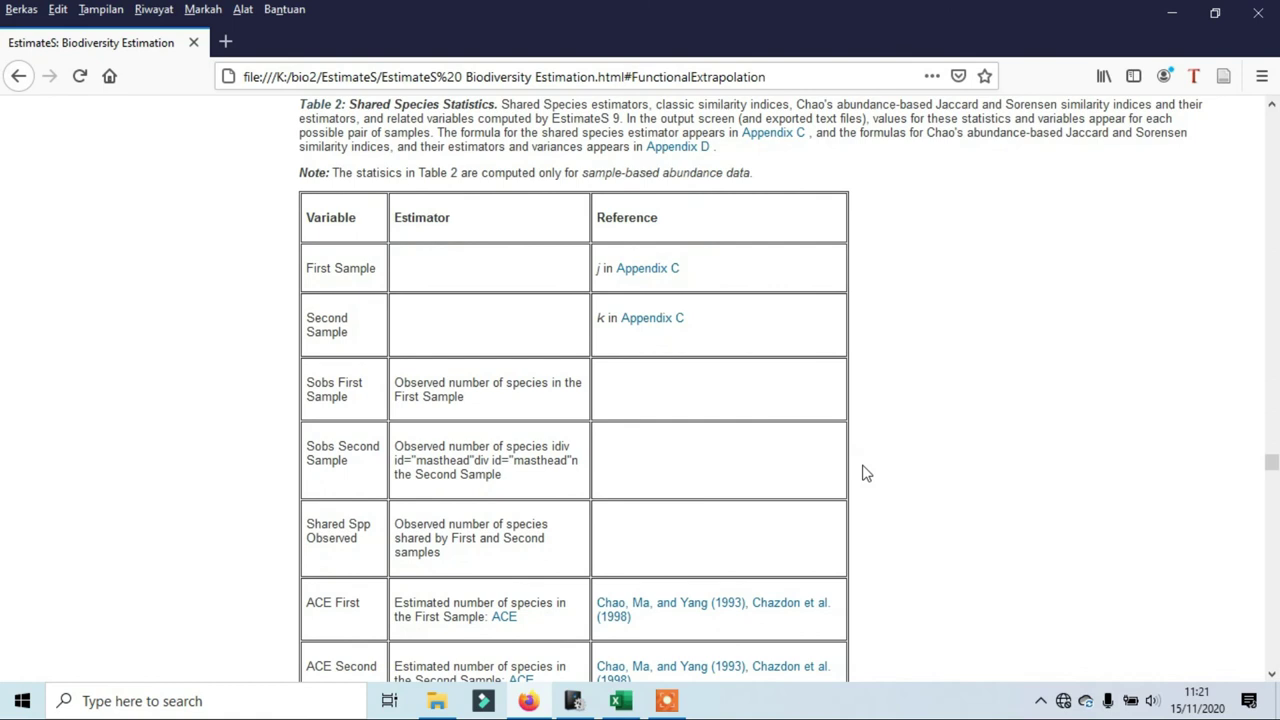
{"action": "scroll", "coordinate": [866, 473], "scroll_direction": "down", "scroll_amount": 6}
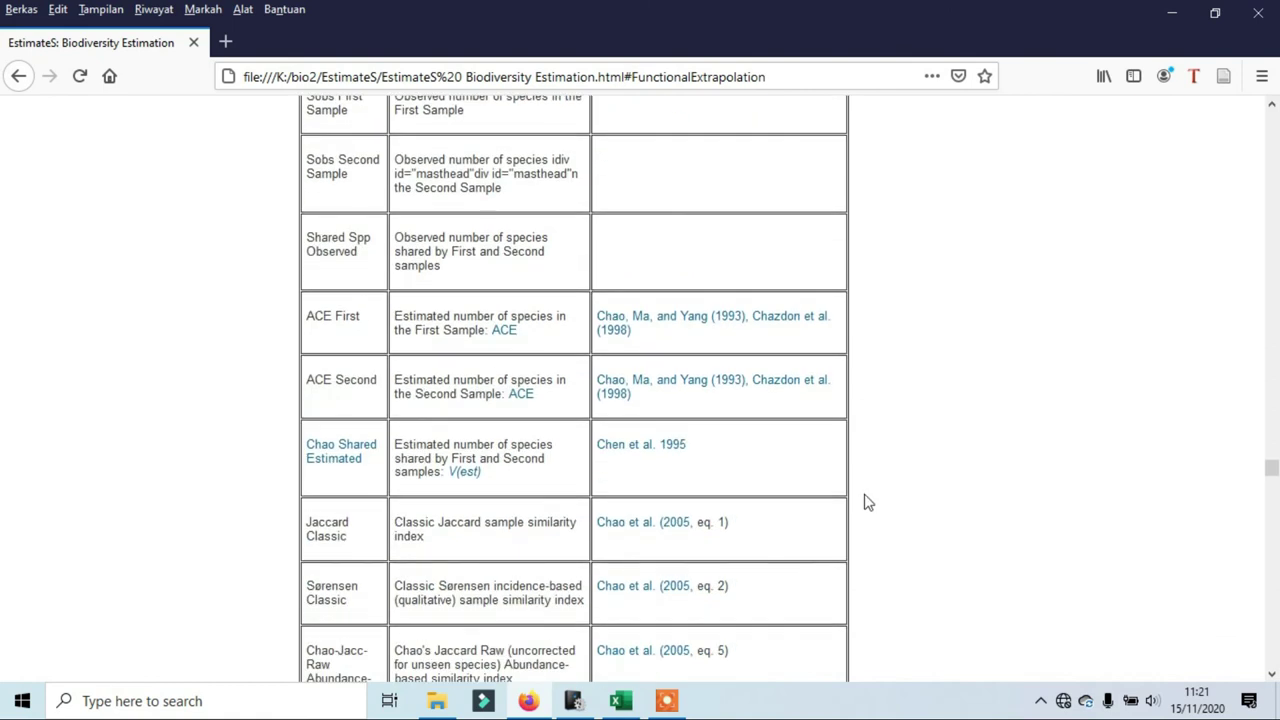
{"action": "scroll", "coordinate": [867, 502], "scroll_direction": "down", "scroll_amount": 6}
{"action": "scroll", "coordinate": [851, 520], "scroll_direction": "down", "scroll_amount": 10}
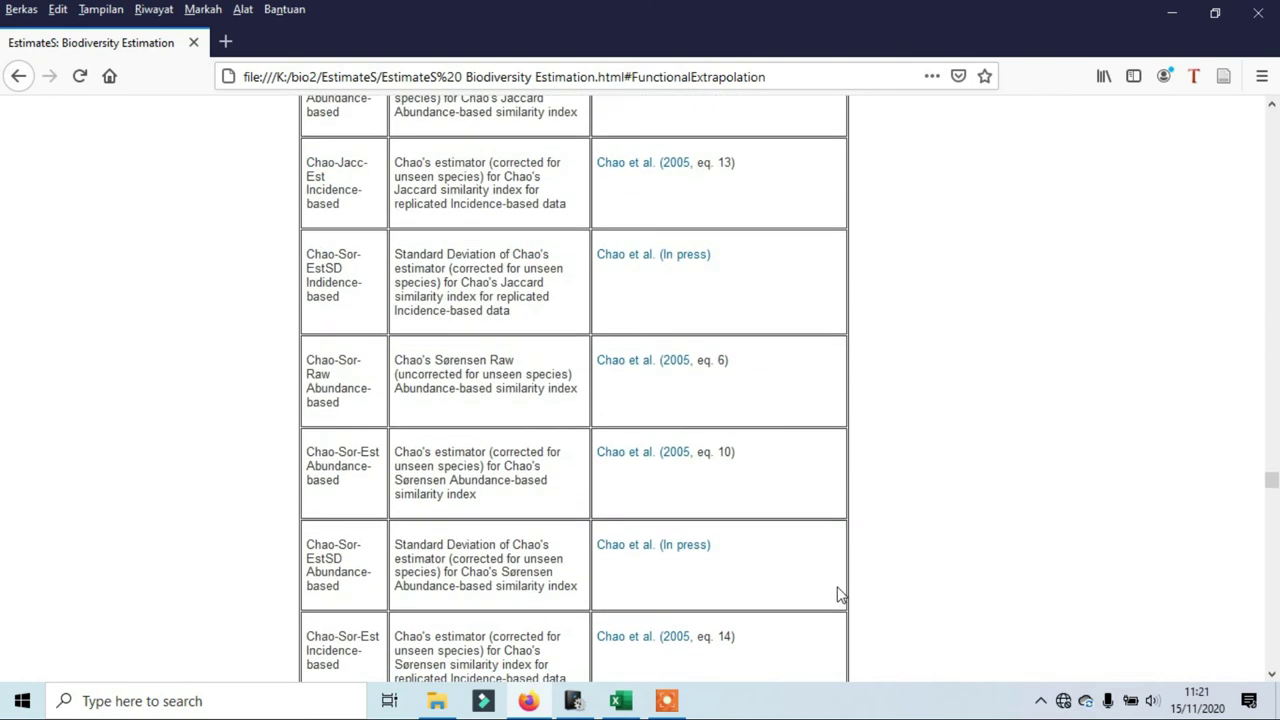
Revisit the shared species results in EstimateS, then return to the Firefox user guide and view Table 2's Morisita-Horn and Bray-Curtis entries
{"action": "left_click", "coordinate": [576, 702]}
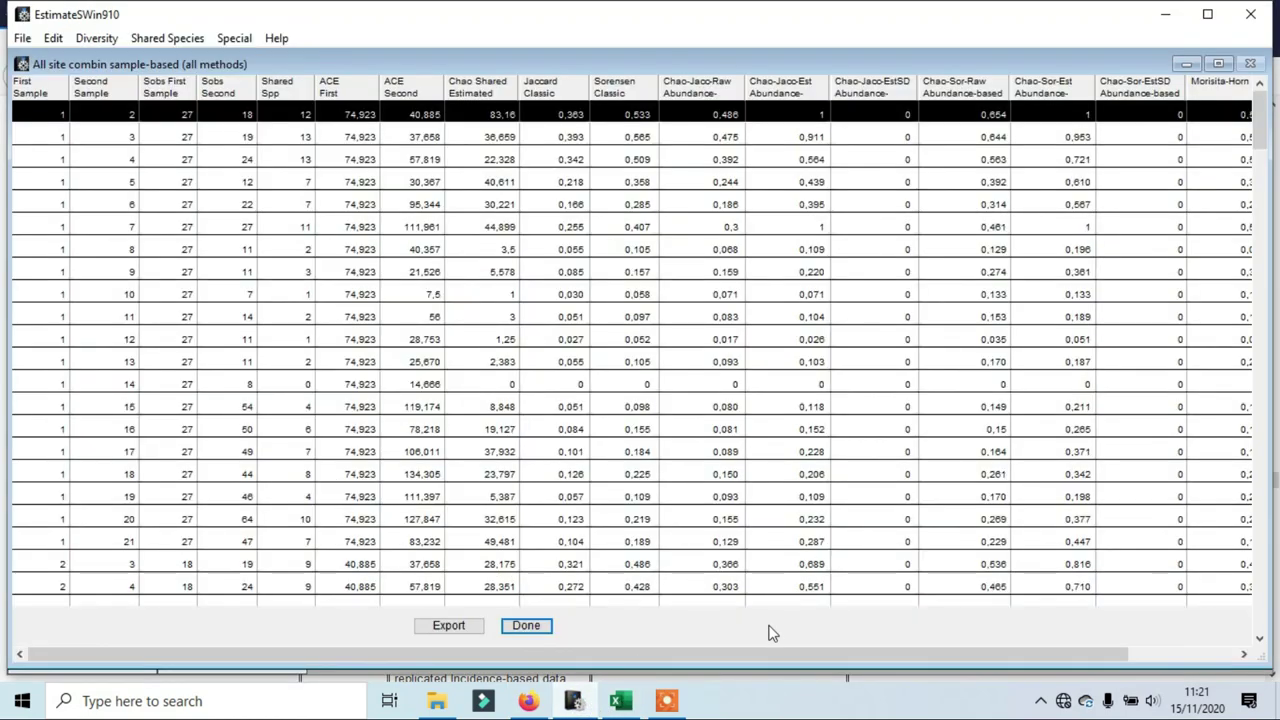
{"action": "left_click", "coordinate": [621, 701]}
{"action": "left_click", "coordinate": [540, 703]}
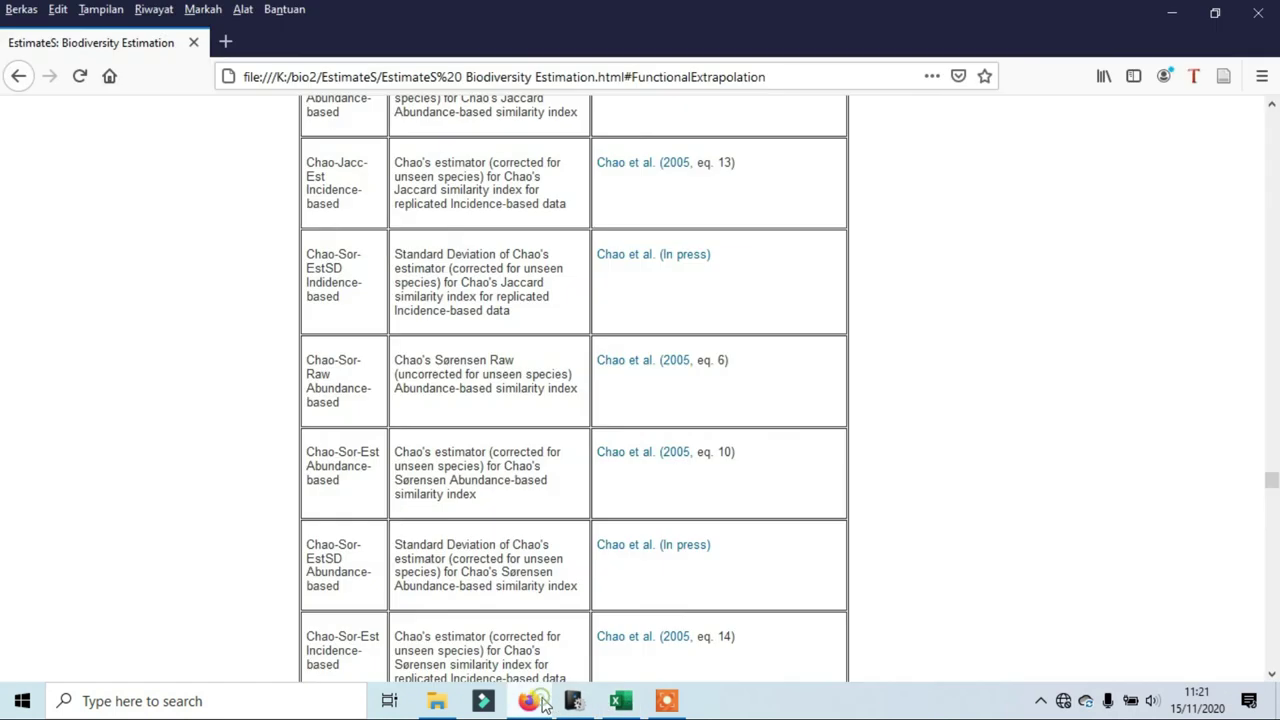
{"action": "scroll", "coordinate": [780, 575], "scroll_direction": "down", "scroll_amount": 10}
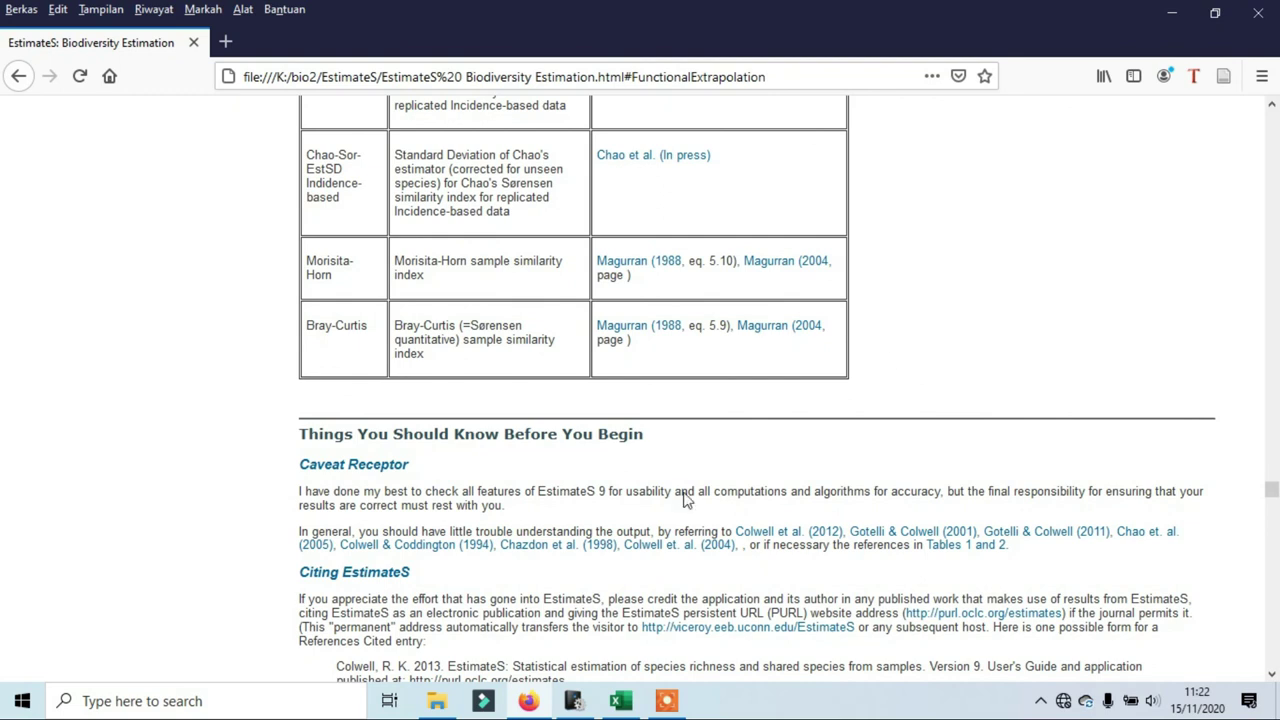
Switch to the exported diversity output in Excel, clear the range selection, and narrow column C with the S(est) 95% CI lower bound
{"action": "left_click", "coordinate": [628, 700]}
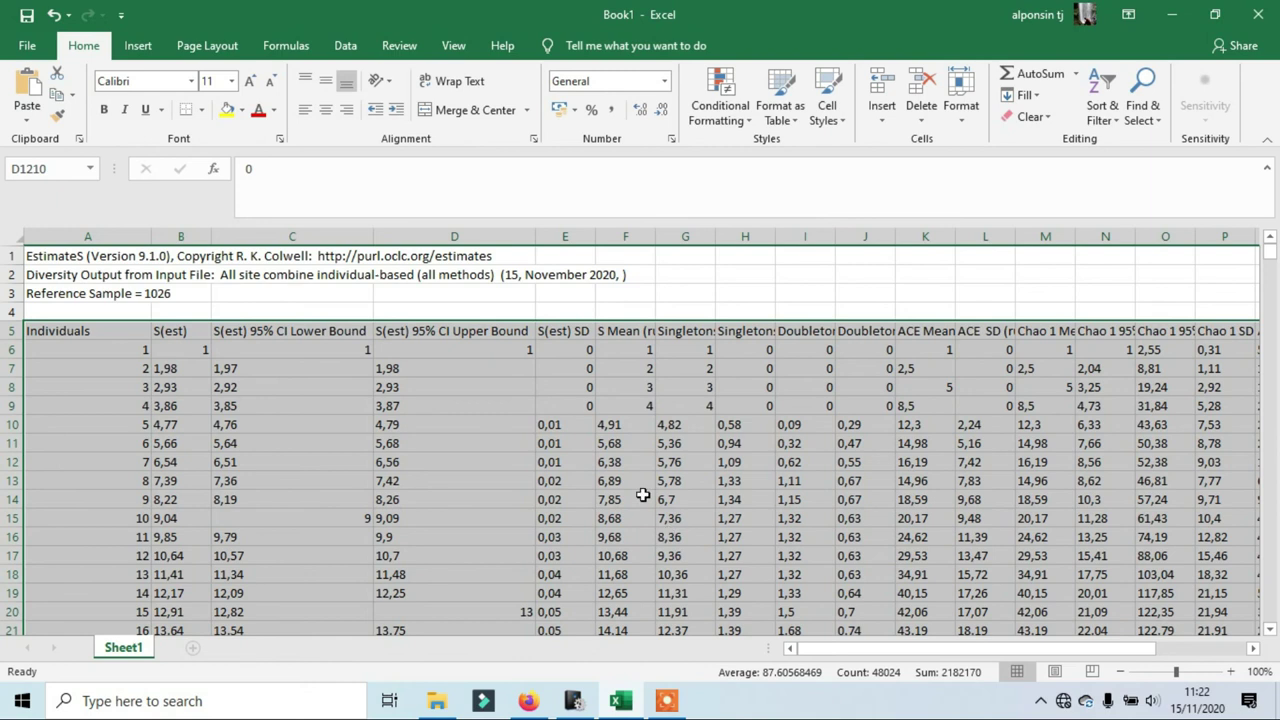
{"action": "left_click", "coordinate": [482, 442]}
{"action": "scroll", "coordinate": [492, 468], "scroll_direction": "down", "scroll_amount": 6}
{"action": "scroll", "coordinate": [492, 468], "scroll_direction": "up", "scroll_amount": 6}
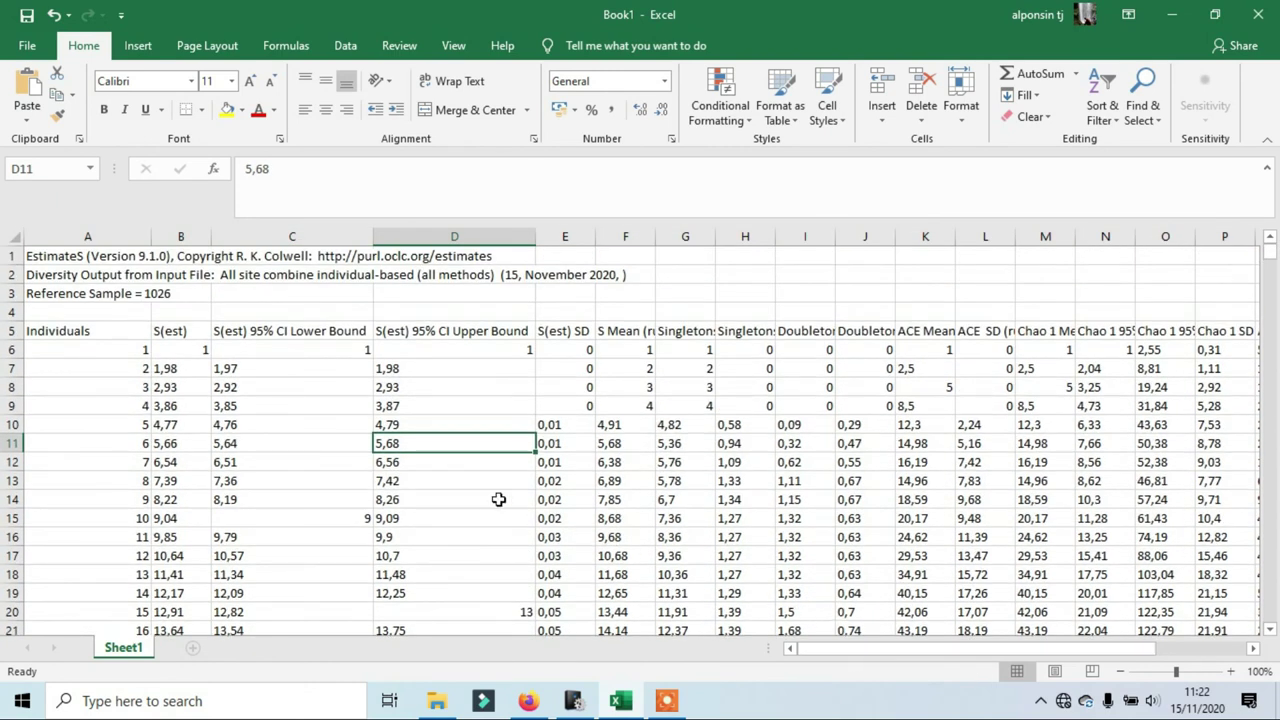
{"action": "left_click", "coordinate": [370, 236]}
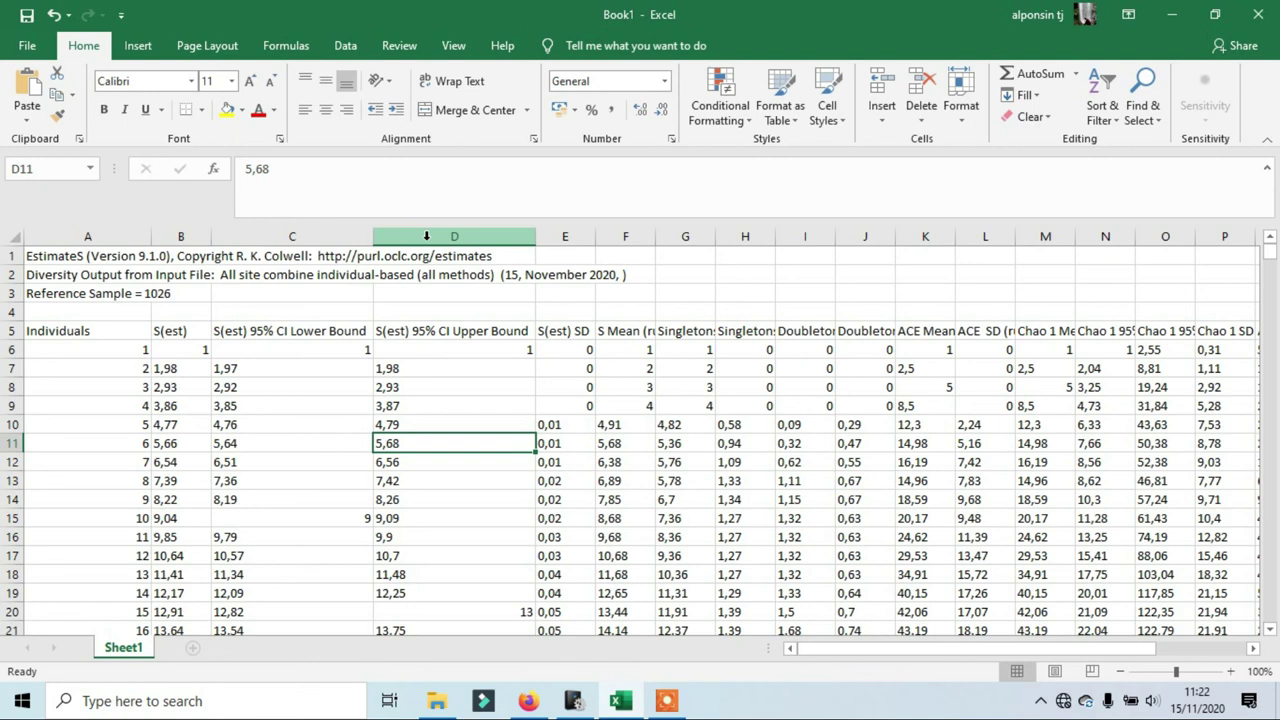
{"action": "left_click_drag", "start_coordinate": [370, 236], "coordinate": [290, 247]}
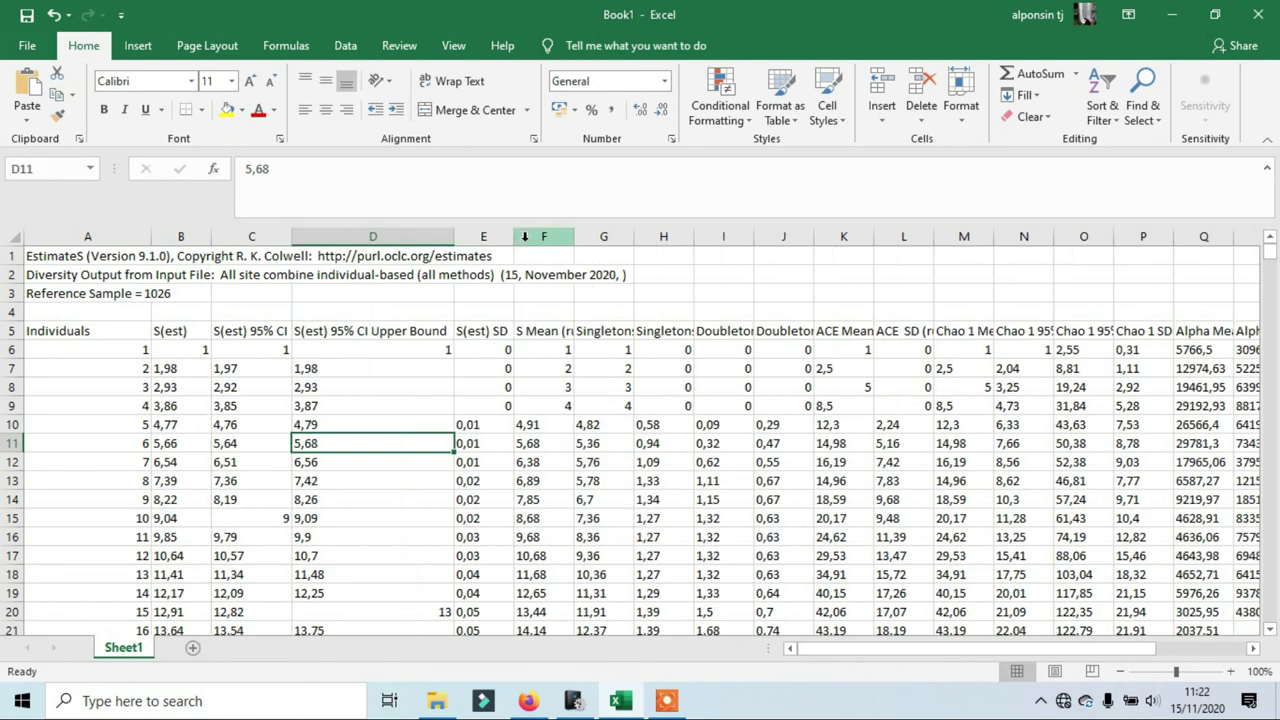
Switch to the user guide in Firefox and go back through the statistics tables to the rarefaction and extrapolation notes with the species curve graph
{"action": "left_click", "coordinate": [535, 706]}
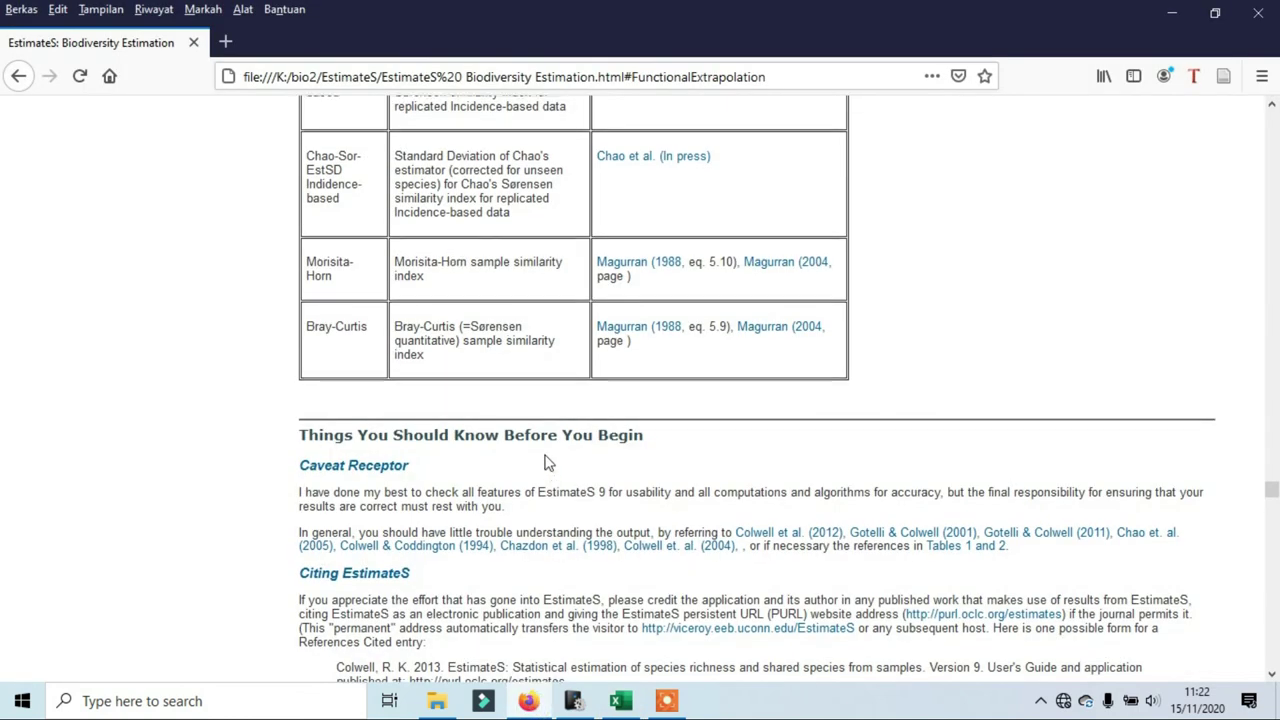
{"action": "scroll", "coordinate": [550, 450], "scroll_direction": "up", "scroll_amount": 10}
{"action": "scroll", "coordinate": [557, 422], "scroll_direction": "down", "scroll_amount": 15}
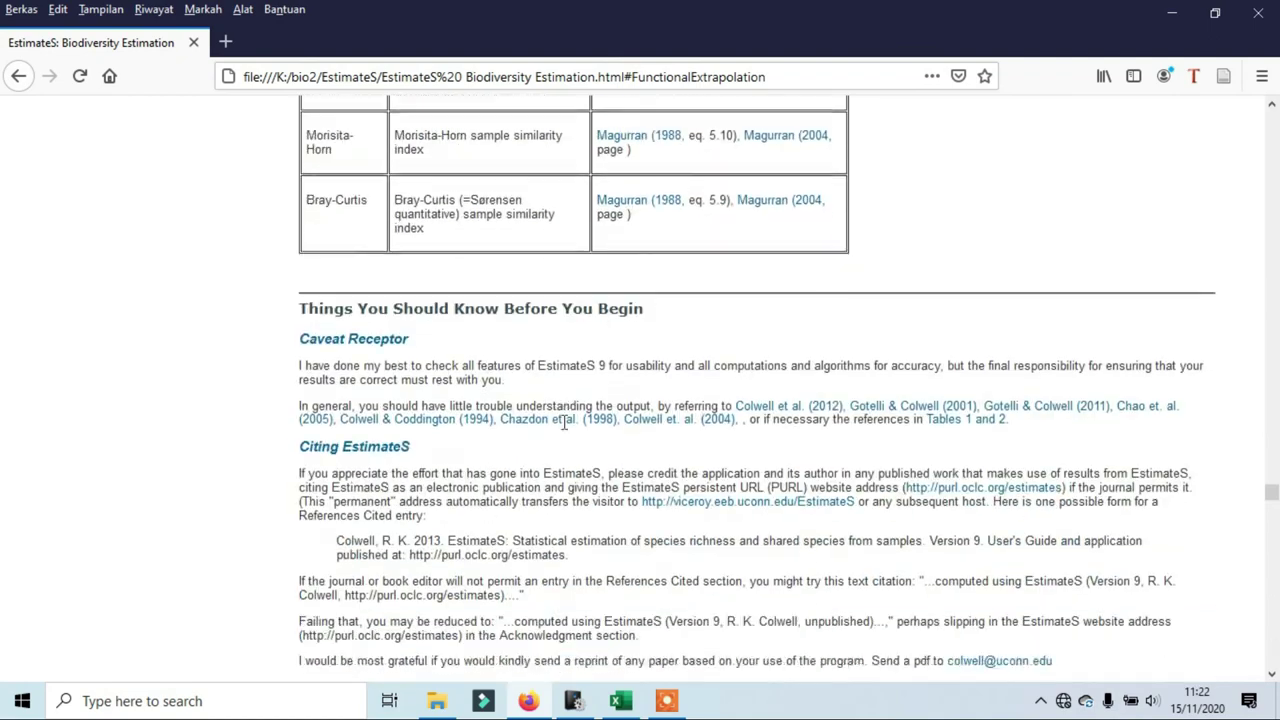
{"action": "scroll", "coordinate": [562, 420], "scroll_direction": "up", "scroll_amount": 15}
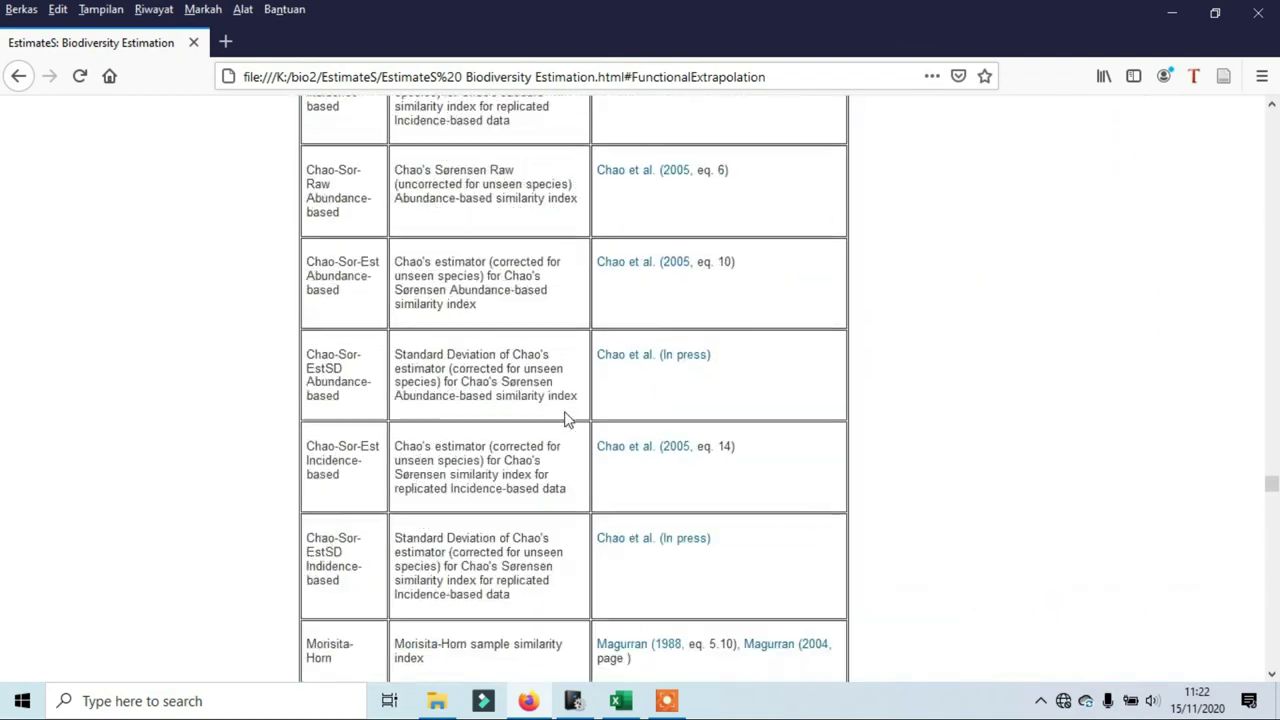
{"action": "scroll", "coordinate": [557, 418], "scroll_direction": "up", "scroll_amount": 15}
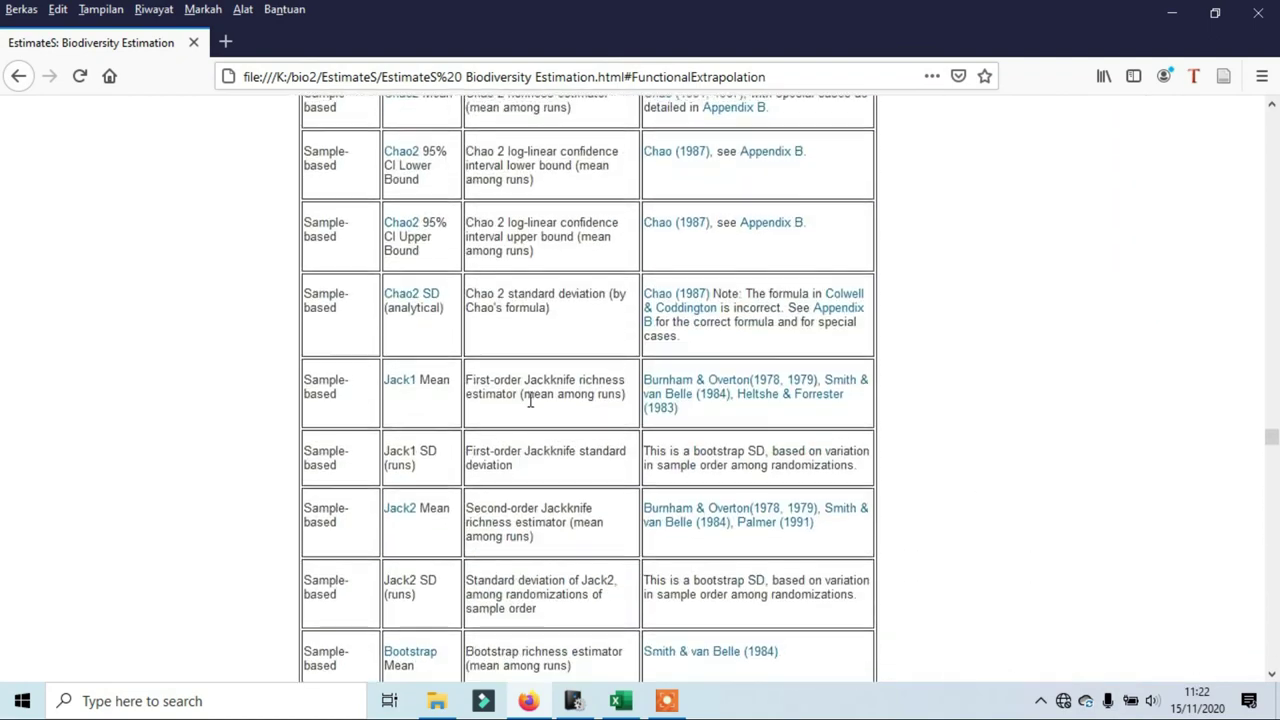
{"action": "scroll", "coordinate": [530, 398], "scroll_direction": "up", "scroll_amount": 15}
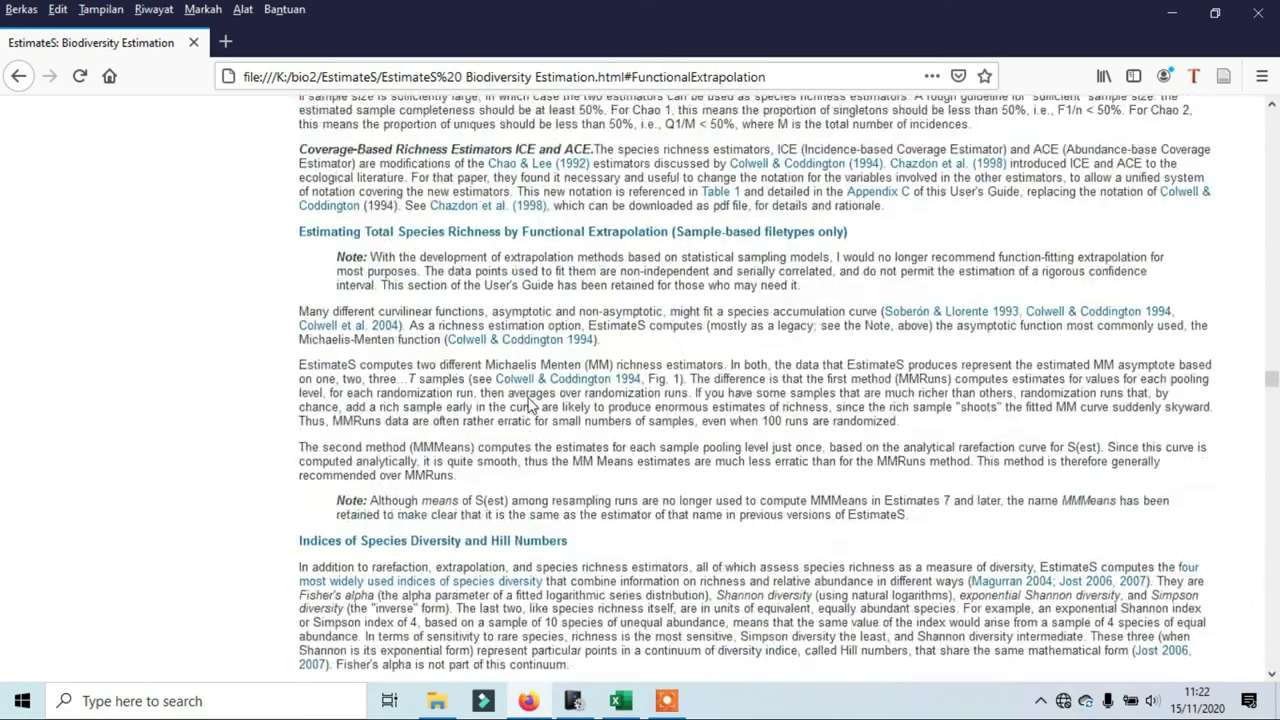
{"action": "scroll", "coordinate": [529, 398], "scroll_direction": "up", "scroll_amount": 3}
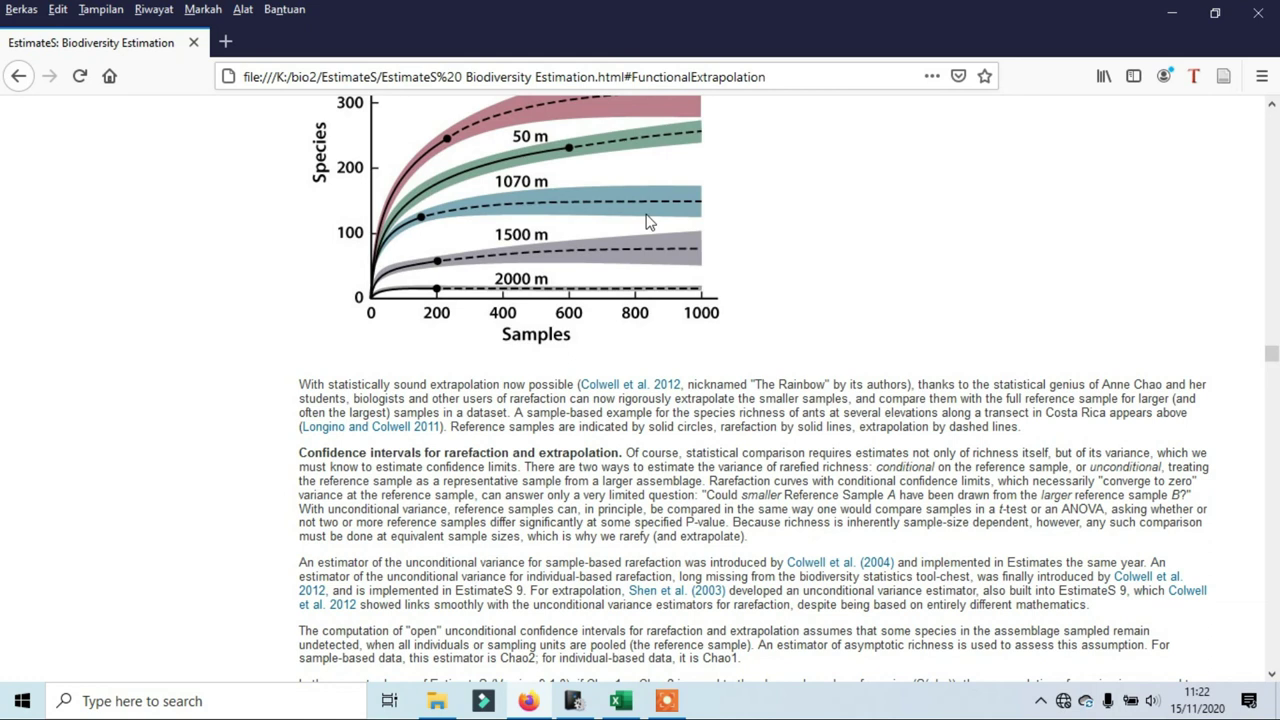
{"action": "scroll", "coordinate": [691, 257], "scroll_direction": "up", "scroll_amount": 5}
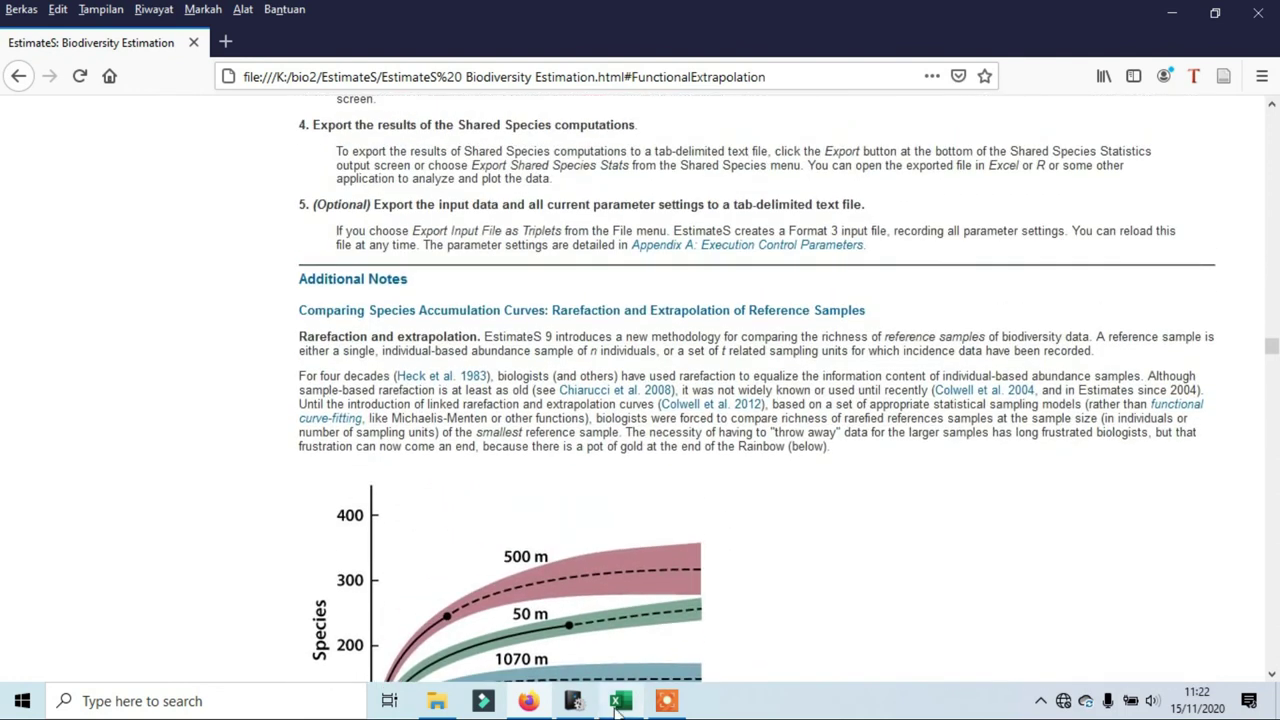
Switch to EstimateS to look over the shared species results for all sample pairs, and minimize its window
{"action": "left_click", "coordinate": [574, 701]}
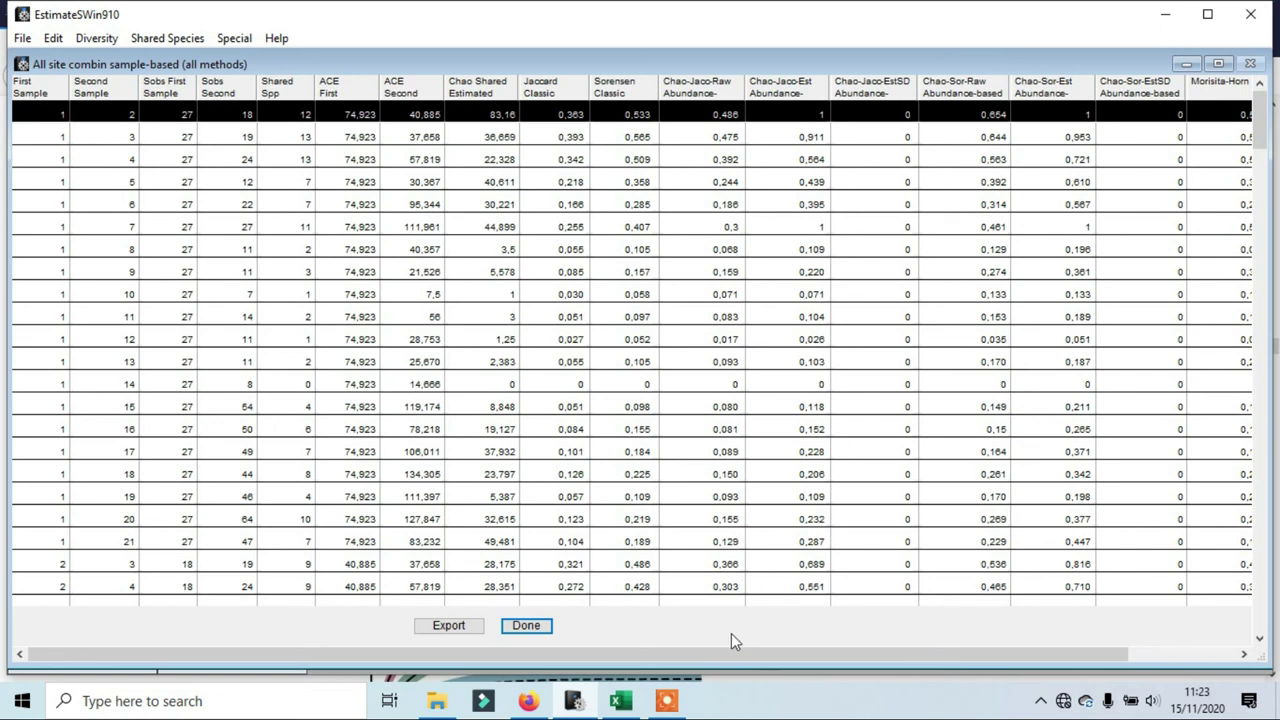
{"action": "left_click_drag", "start_coordinate": [563, 654], "coordinate": [472, 660]}
{"action": "left_click", "coordinate": [1165, 22]}
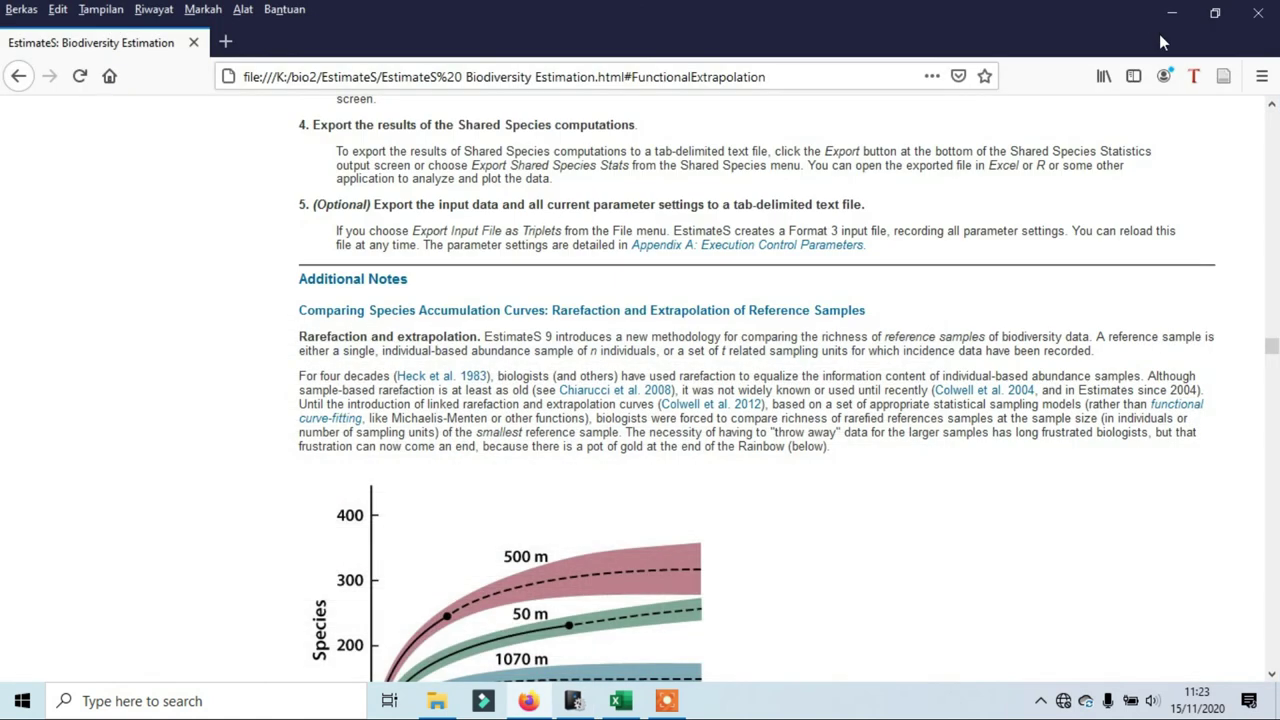
Skim the user guide's notes on confidence intervals, statistical inference, sample-based abundance comparison and Coleman rarefaction curves
{"action": "scroll", "coordinate": [977, 349], "scroll_direction": "down", "scroll_amount": 5}
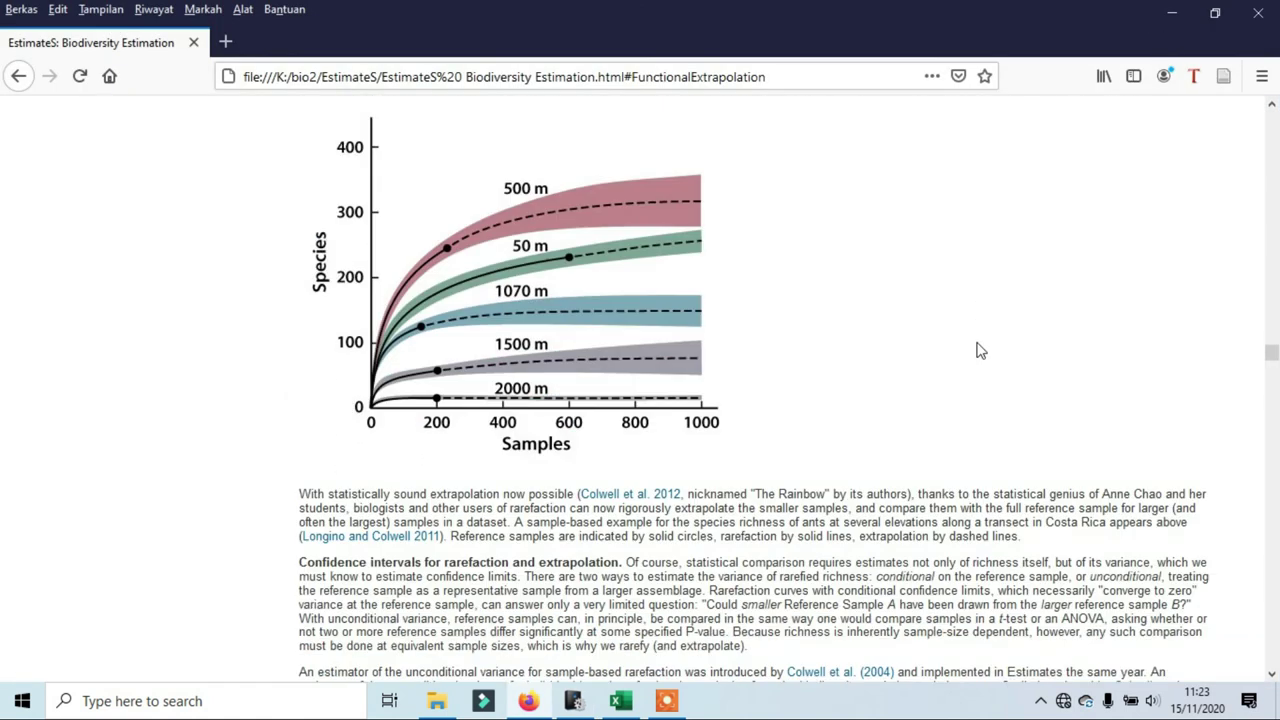
{"action": "scroll", "coordinate": [979, 354], "scroll_direction": "down", "scroll_amount": 5}
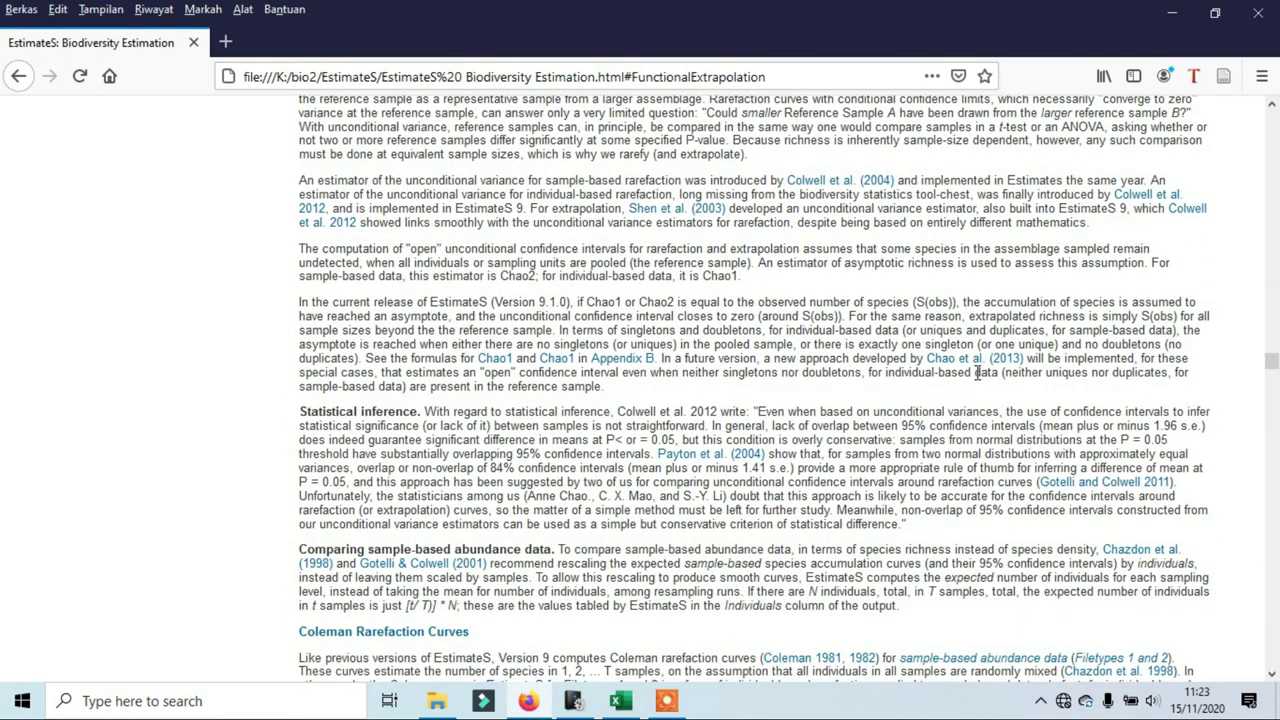
{"action": "scroll", "coordinate": [814, 402], "scroll_direction": "down", "scroll_amount": 3}
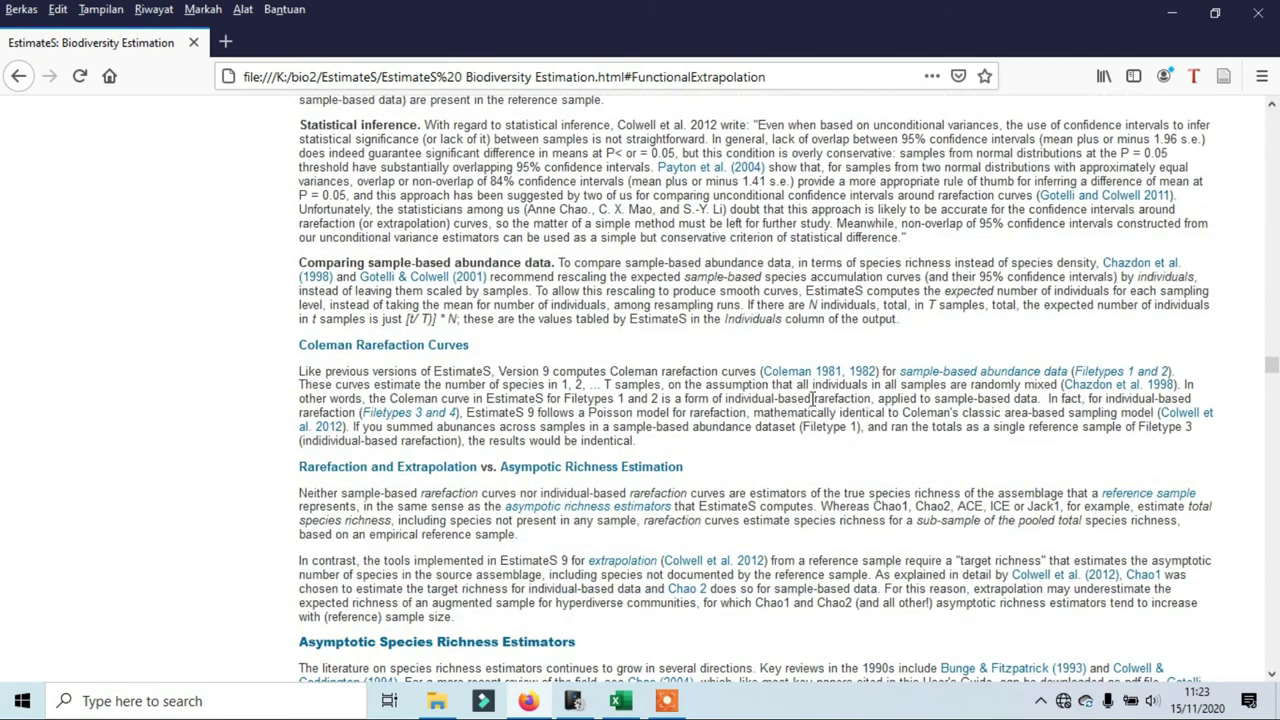